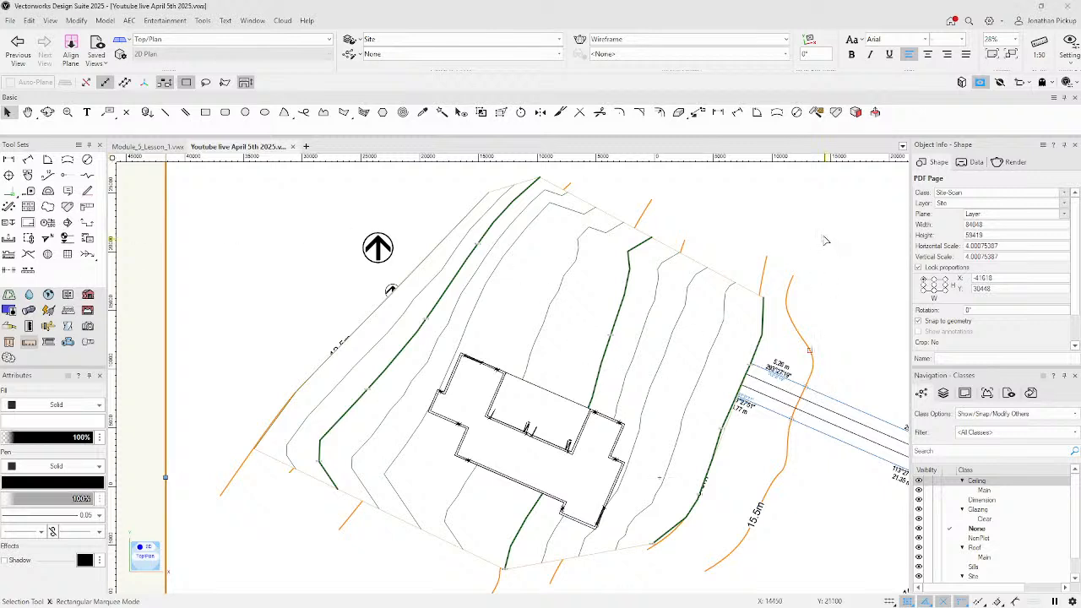
# Return to the Selection tool and select the site model.
pyautogui.click(8, 237)
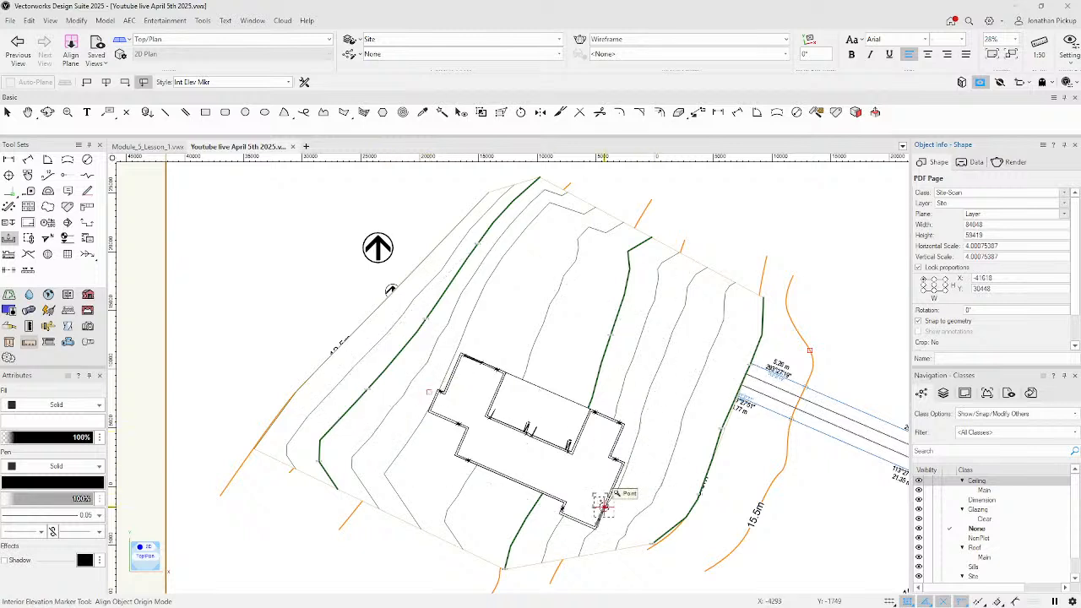
pyautogui.click(8, 112)
pyautogui.click(405, 525)
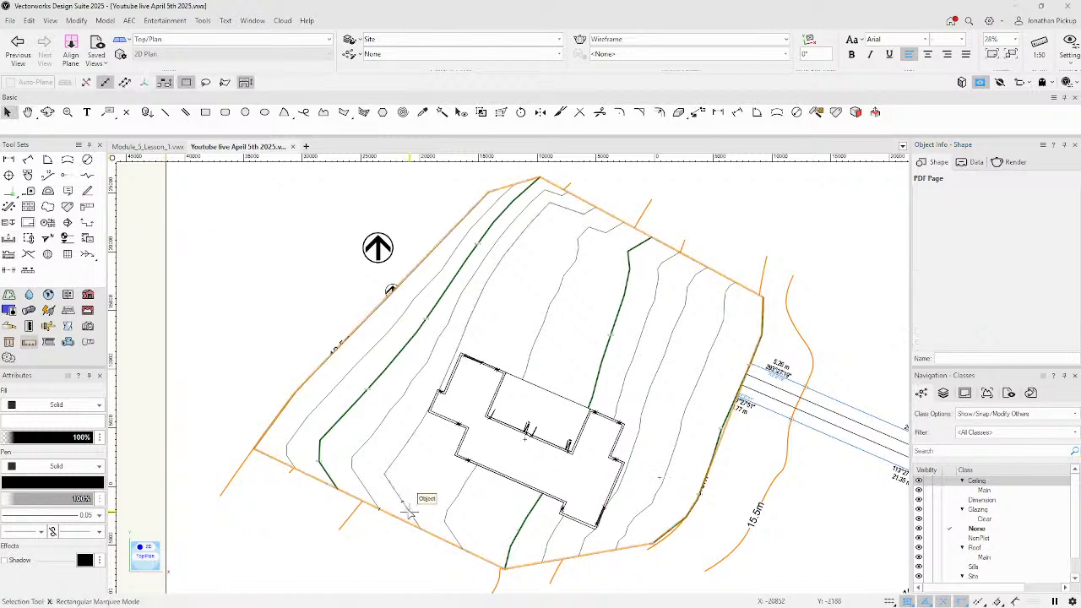
pyautogui.rightClick(416, 505)
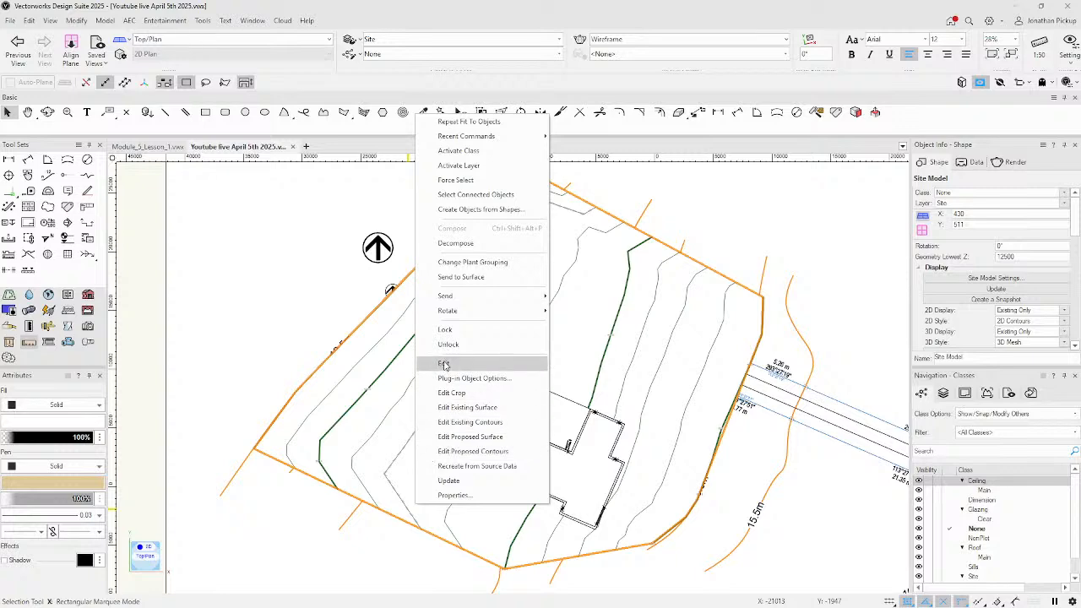
pyautogui.click(958, 252)
pyautogui.scroll(-5, 964, 258)
pyautogui.scroll(5, 980, 264)
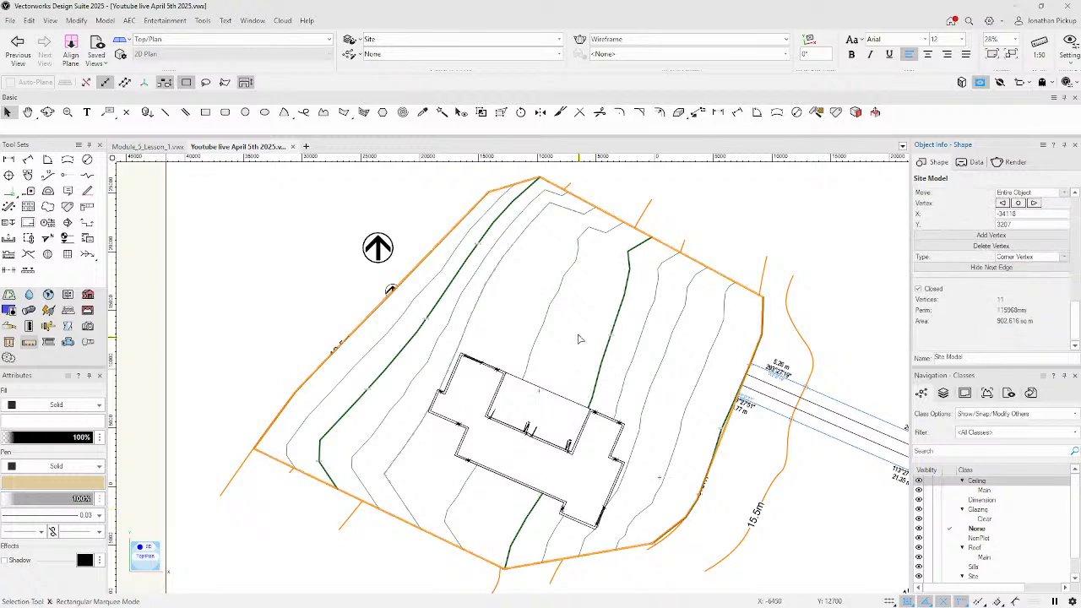
# Lock the site model and make House the active design layer.
pyautogui.click(700, 206)
pyautogui.click(555, 245)
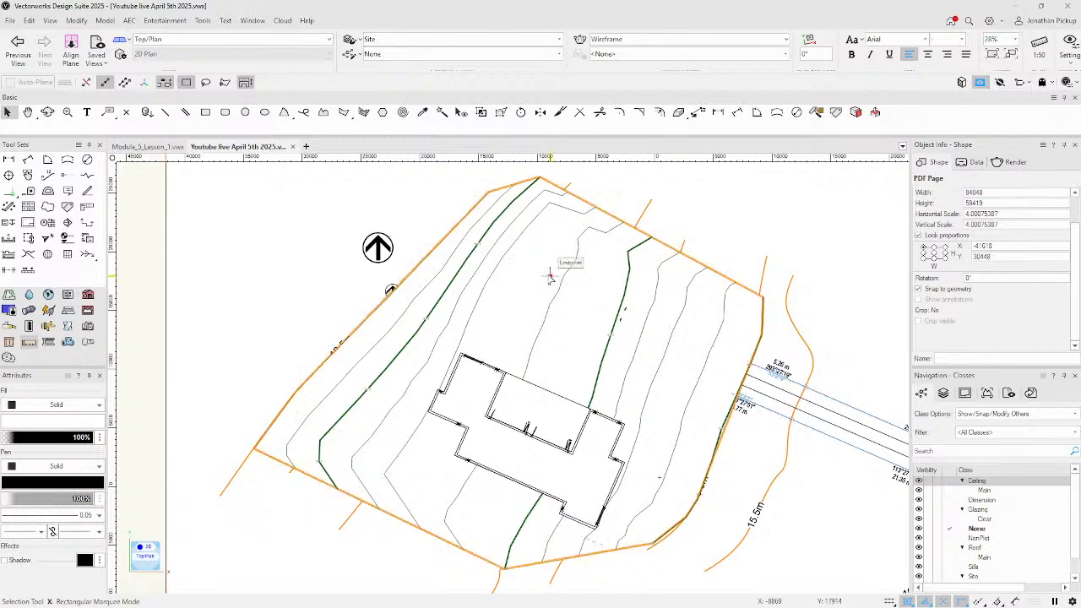
pyautogui.rightClick(555, 284)
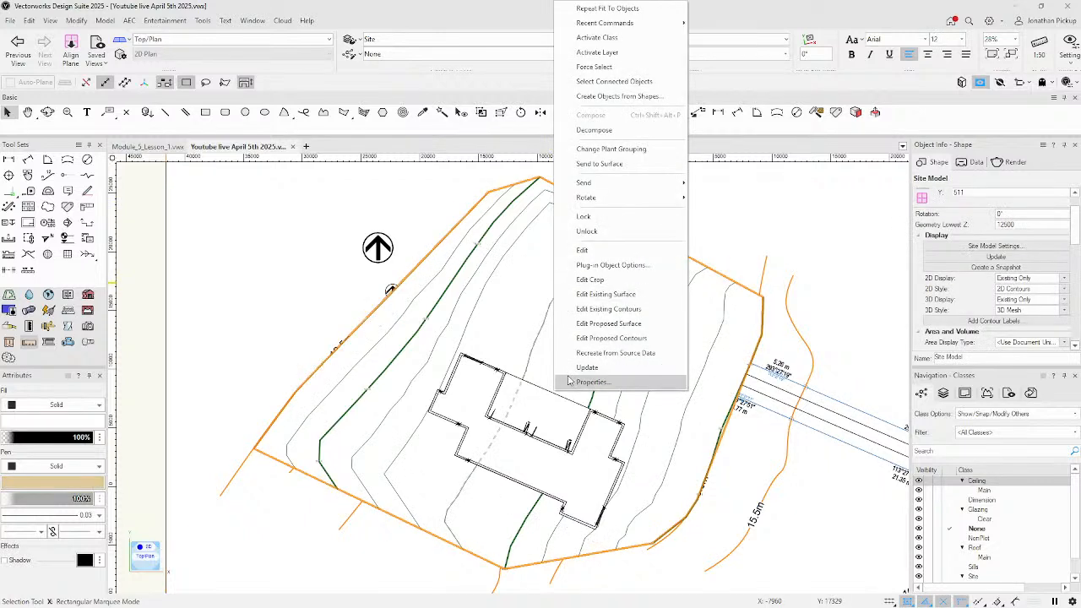
pyautogui.click(583, 217)
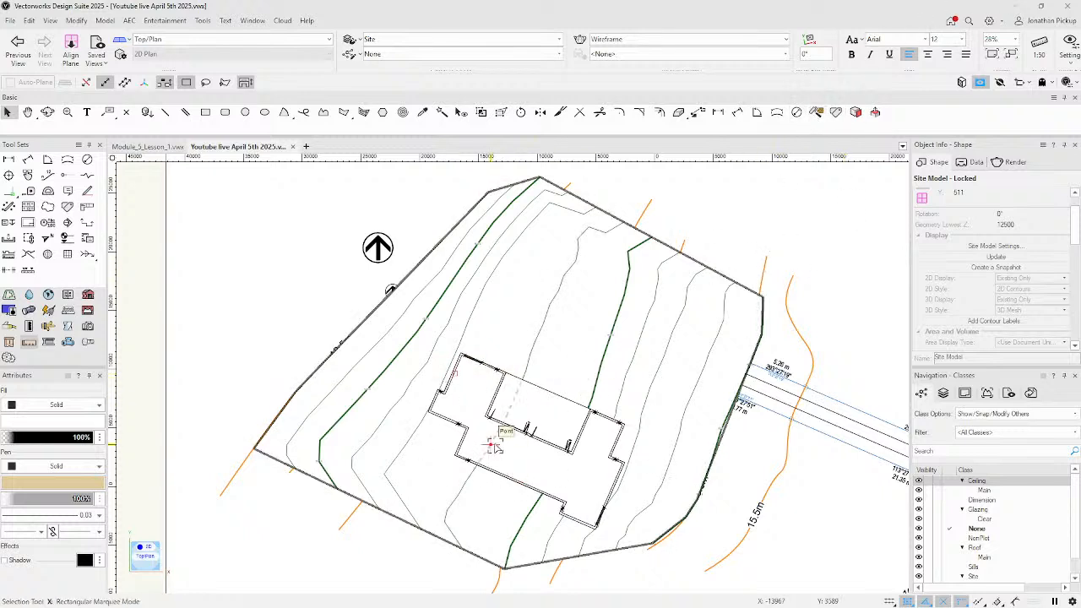
pyautogui.click(943, 393)
pyautogui.click(950, 480)
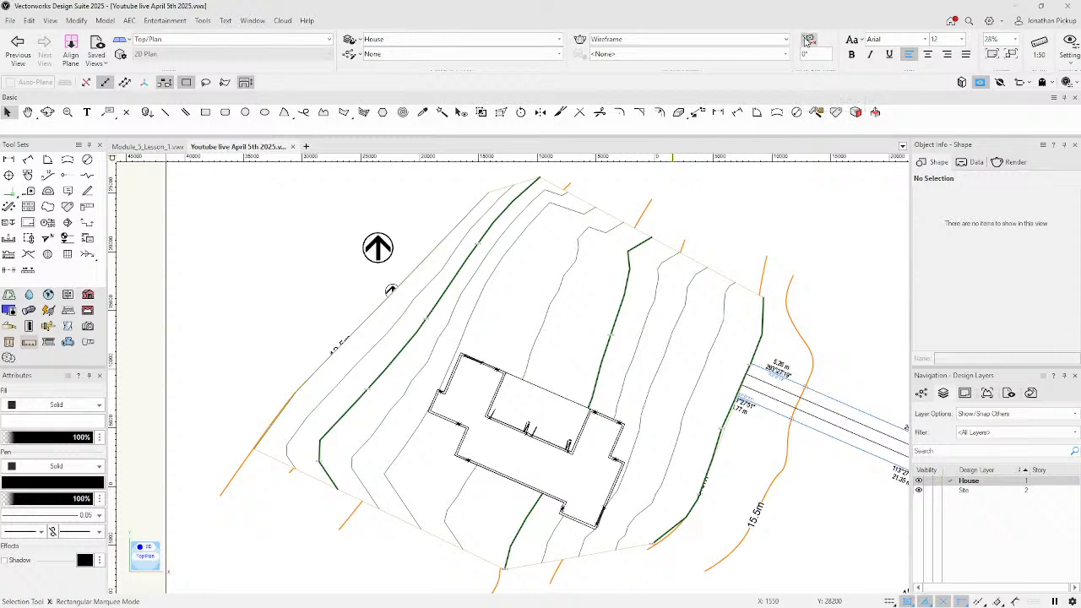
# Hide the Site layer and rotate the plan 23.34° around a wall corner so the walls sit horizontal.
pyautogui.click(808, 40)
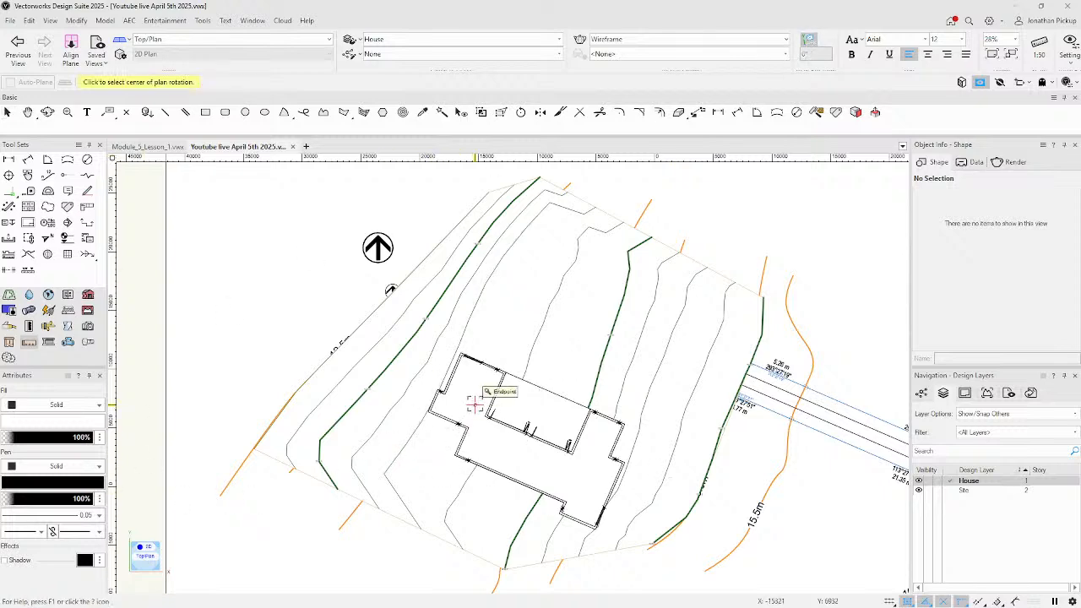
pyautogui.scroll(5, 518, 389)
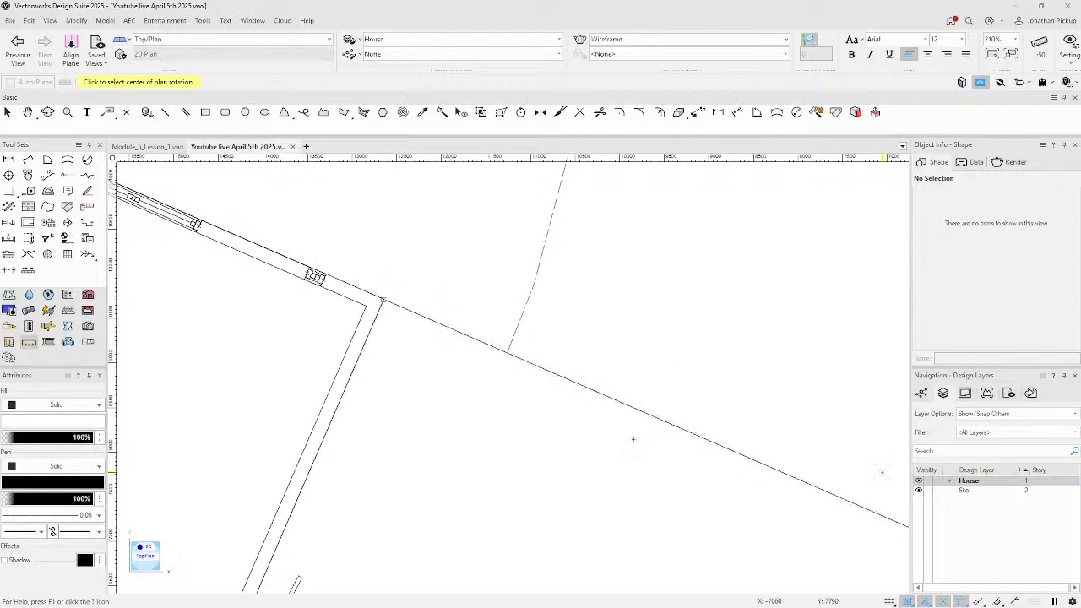
pyautogui.click(919, 490)
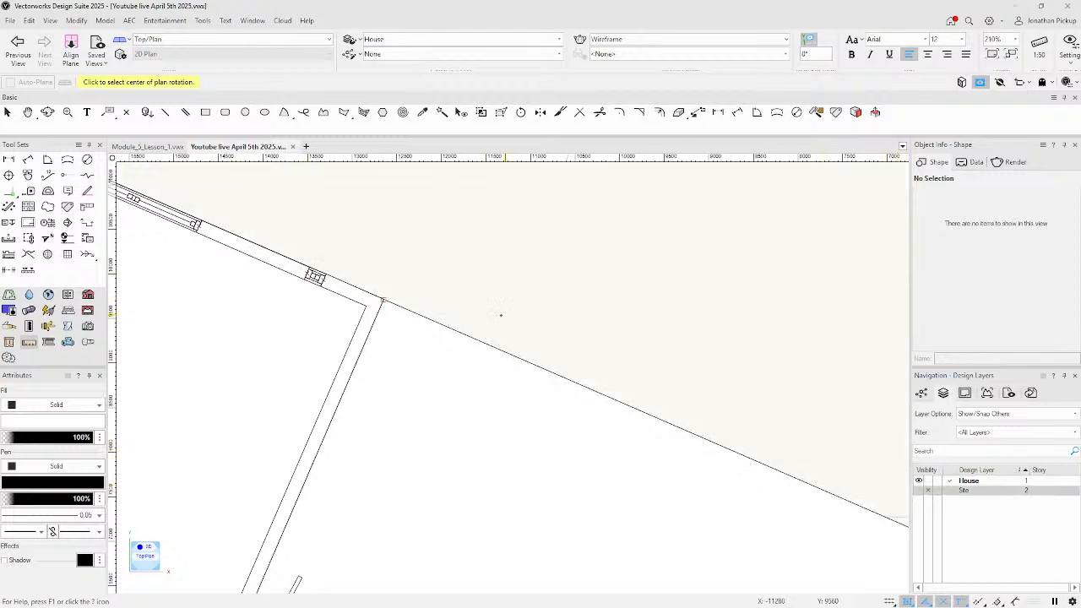
pyautogui.click(383, 299)
pyautogui.scroll(-2, 683, 467)
pyautogui.scroll(-2, 682, 467)
pyautogui.moveTo(634, 418); pyautogui.dragTo(449, 338, button='middle')
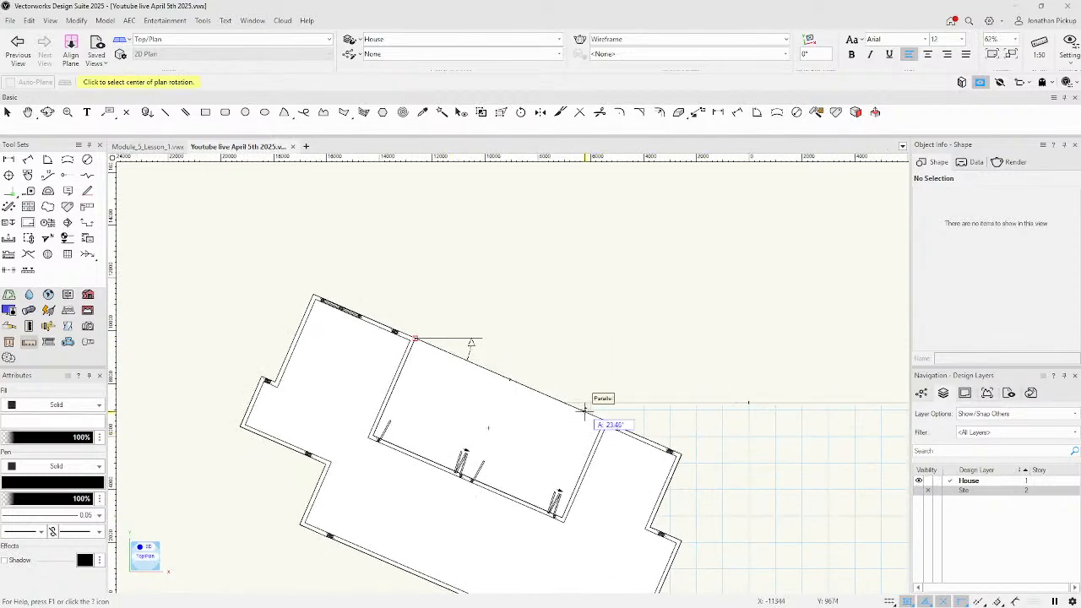
pyautogui.click(583, 409)
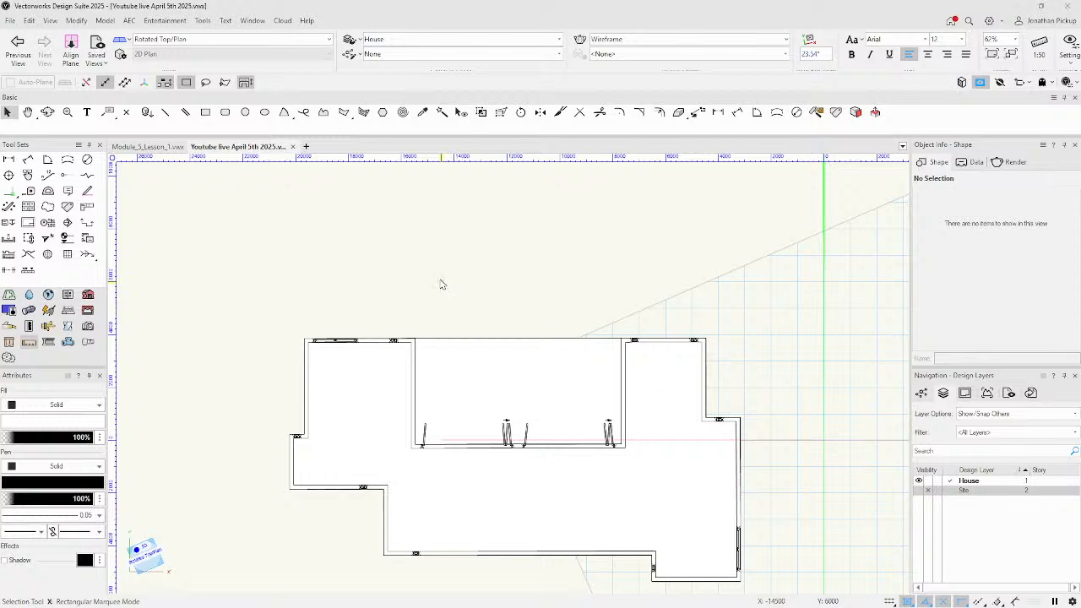
# Select one house wall and all 16 walls connected to it.
pyautogui.moveTo(488, 289); pyautogui.dragTo(439, 234, button='middle')
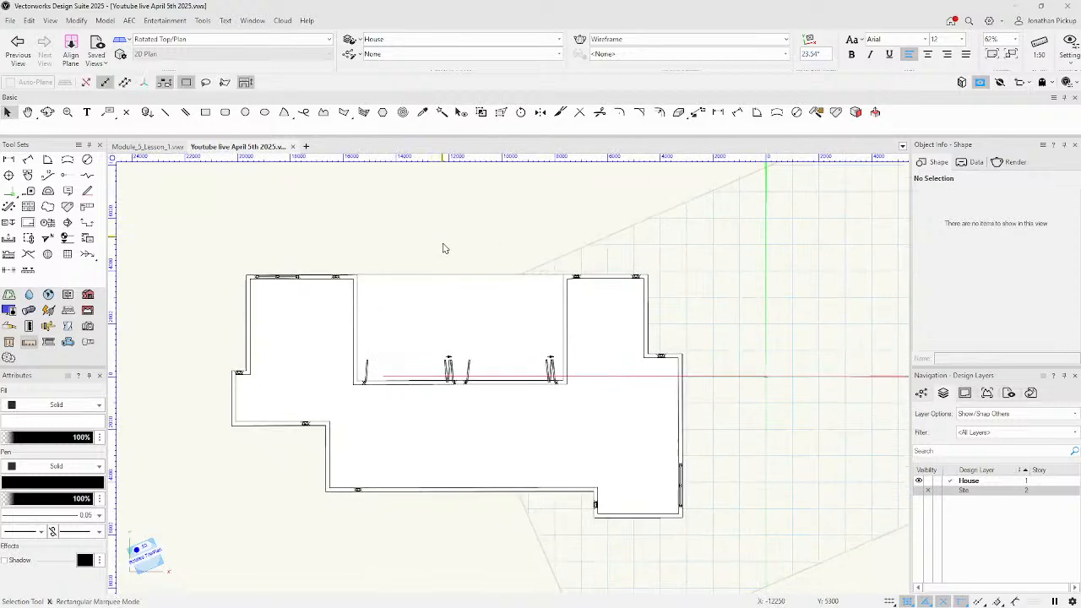
pyautogui.rightClick(351, 219)
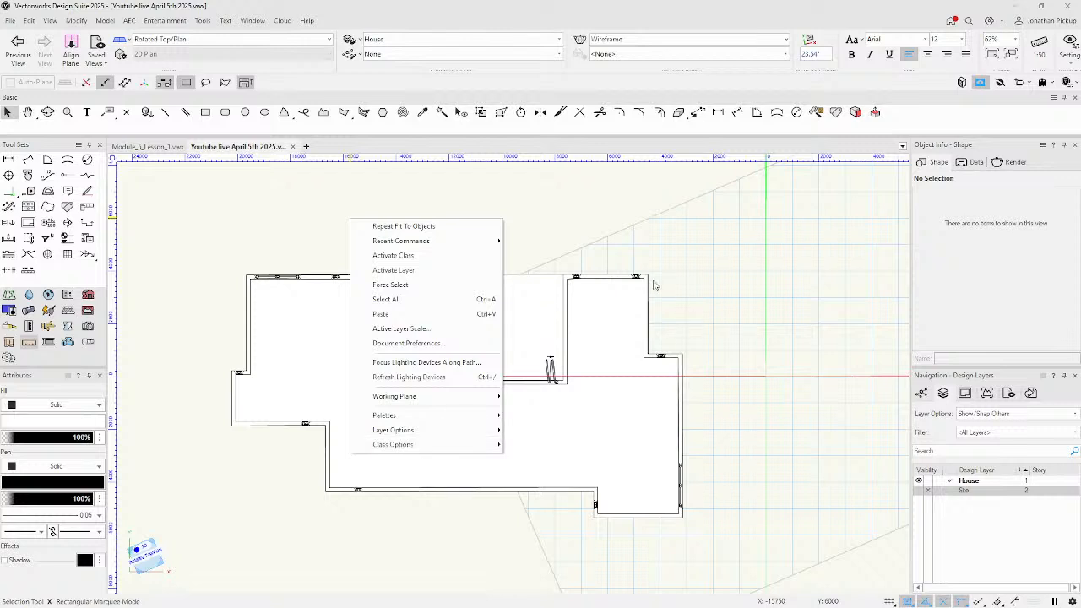
pyautogui.click(566, 291)
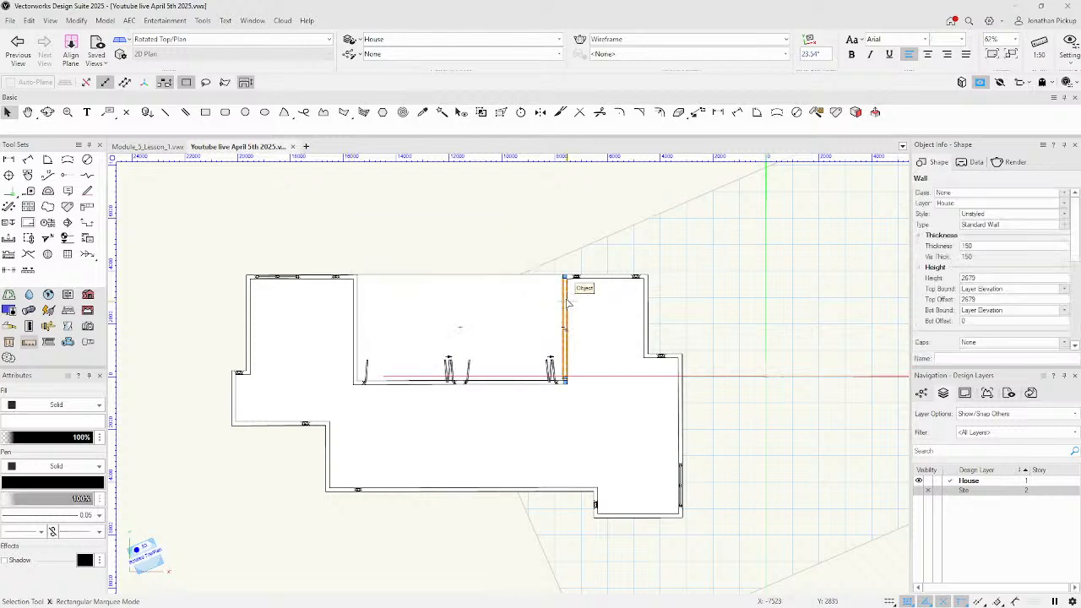
pyautogui.rightClick(568, 303)
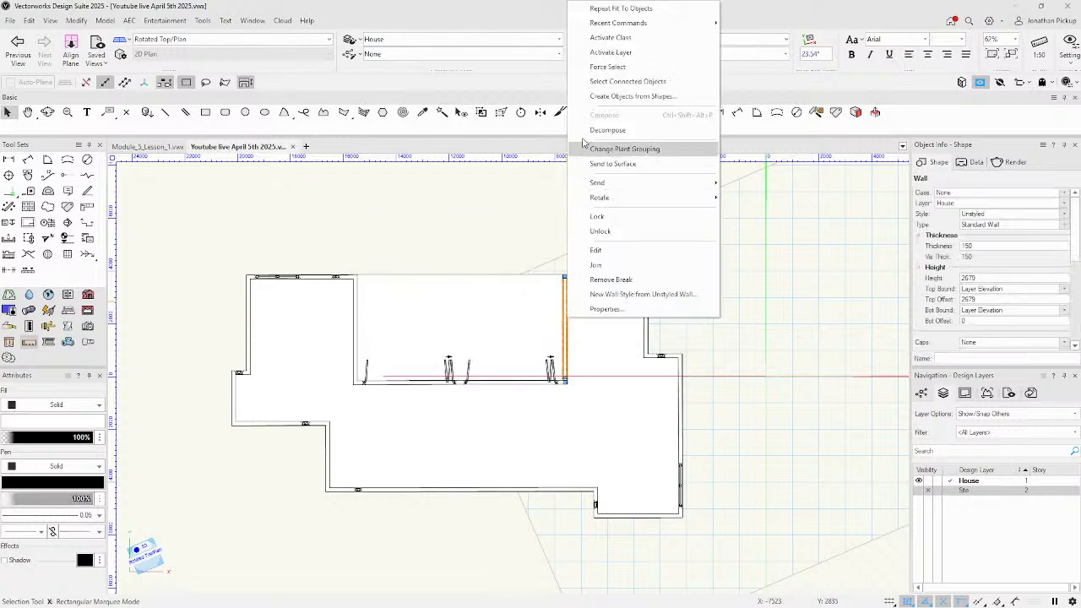
pyautogui.click(594, 82)
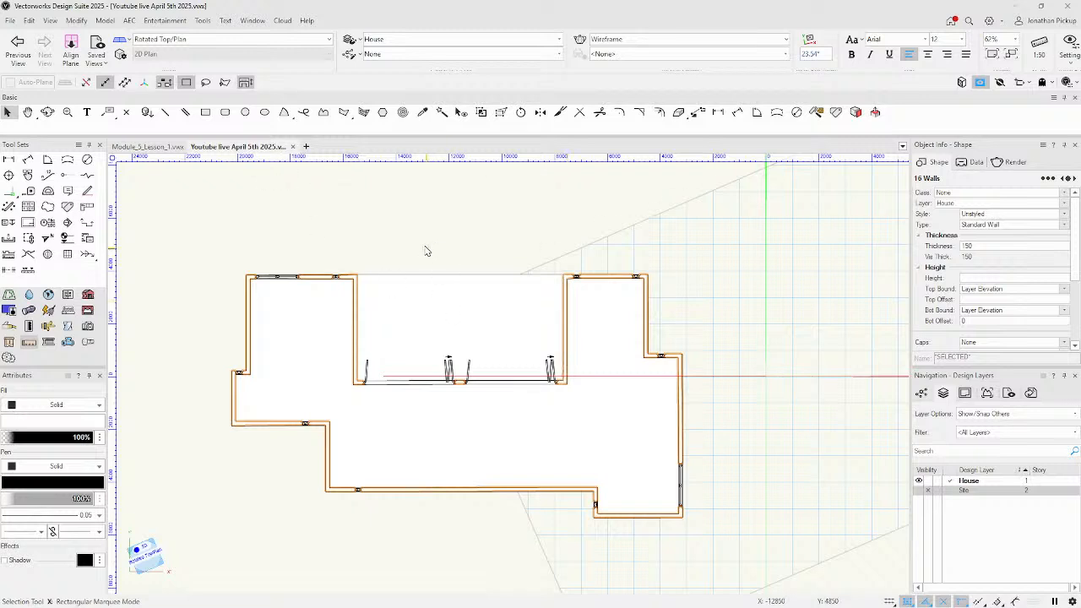
# Try AEC > Create Roof, then cancel it and dismiss the walls' context menu.
pyautogui.click(128, 21)
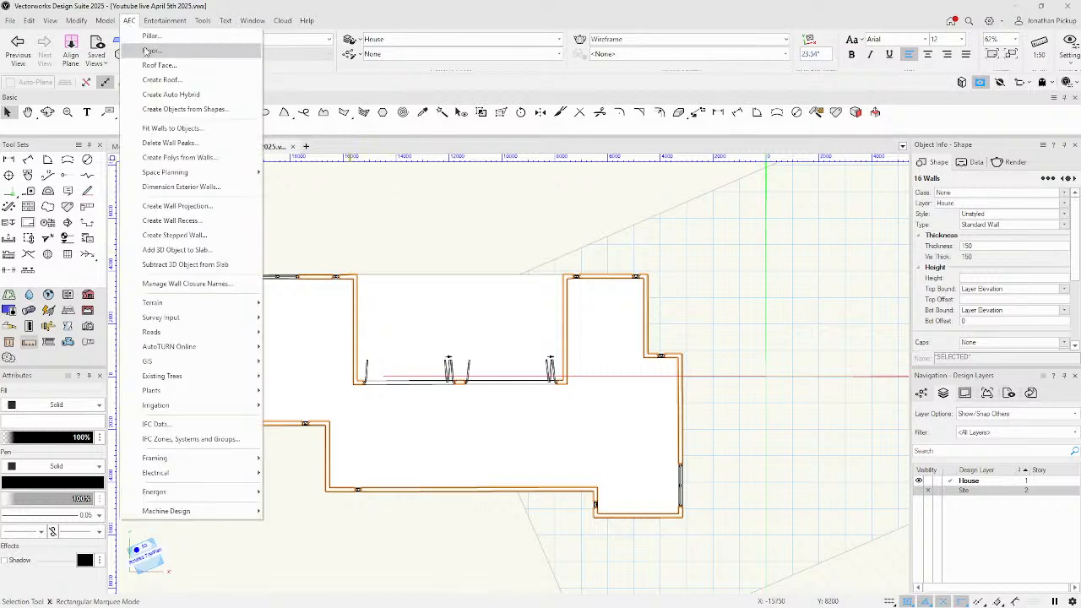
pyautogui.click(156, 79)
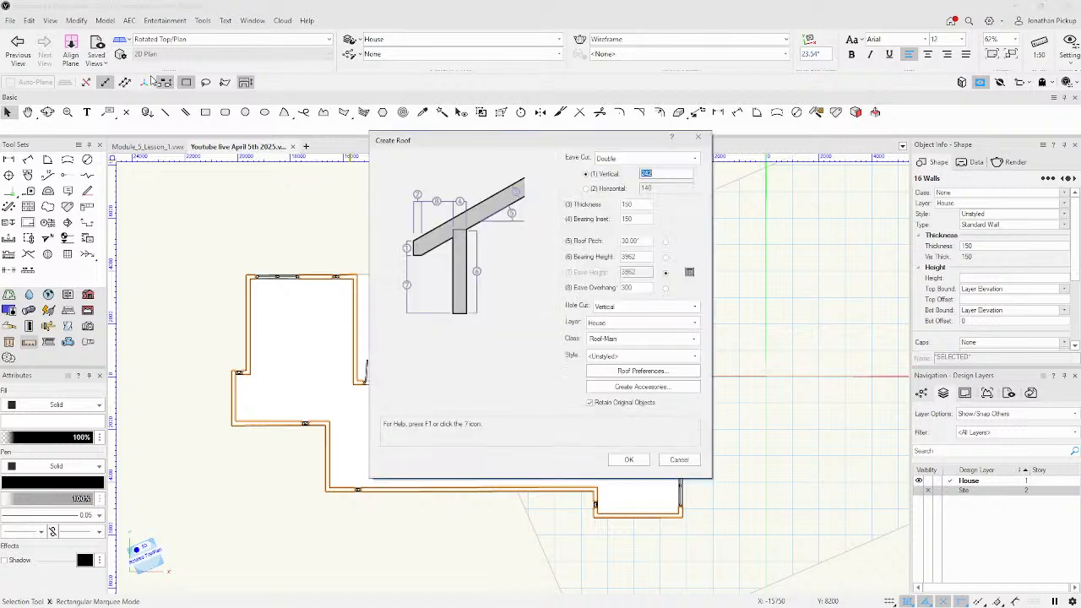
pyautogui.press('Escape')
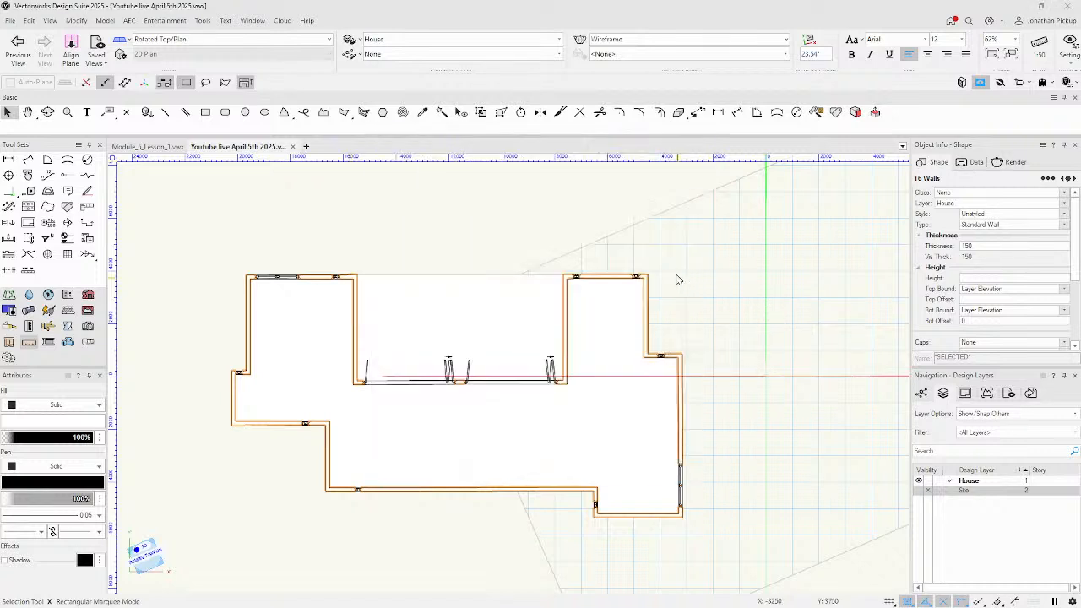
pyautogui.rightClick(564, 323)
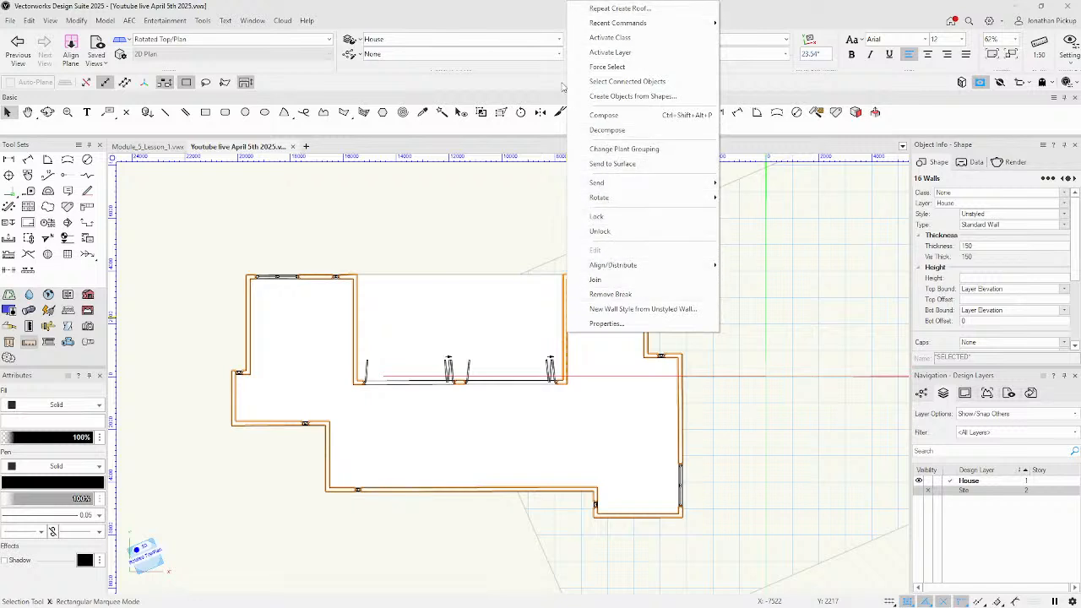
pyautogui.click(260, 177)
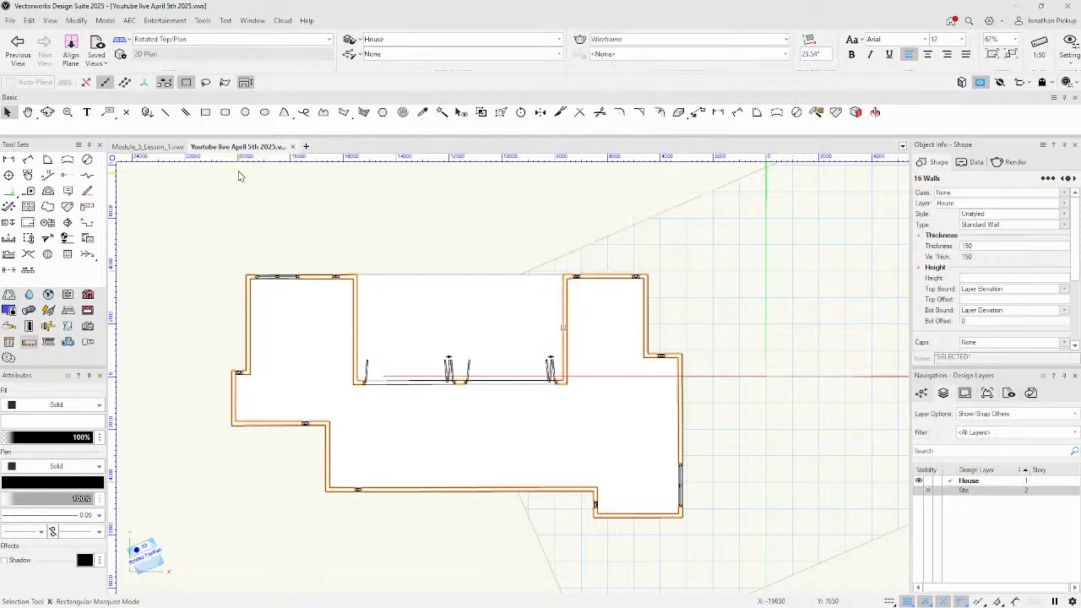
# In the workspace editor's Menus, search 'roof' and add Create Roof to the Object Context menu.
pyautogui.click(79, 145)
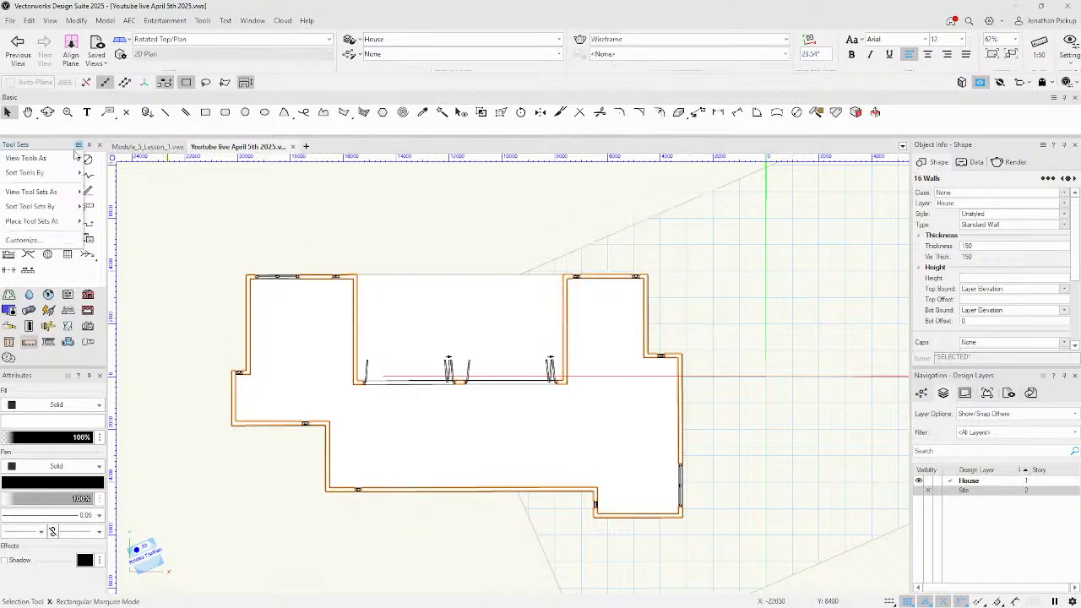
pyautogui.click(50, 242)
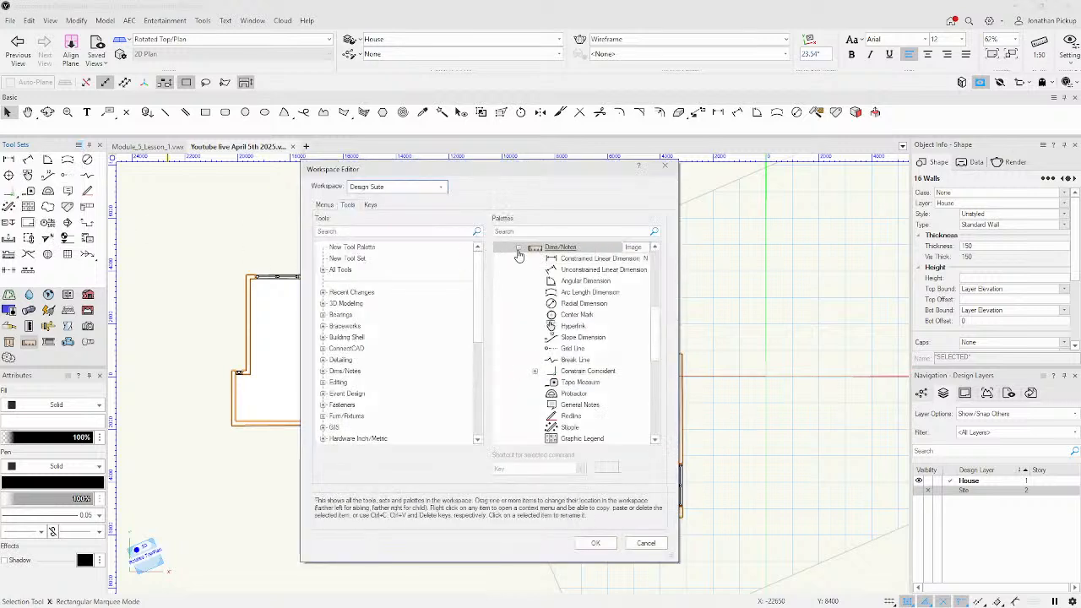
pyautogui.click(325, 205)
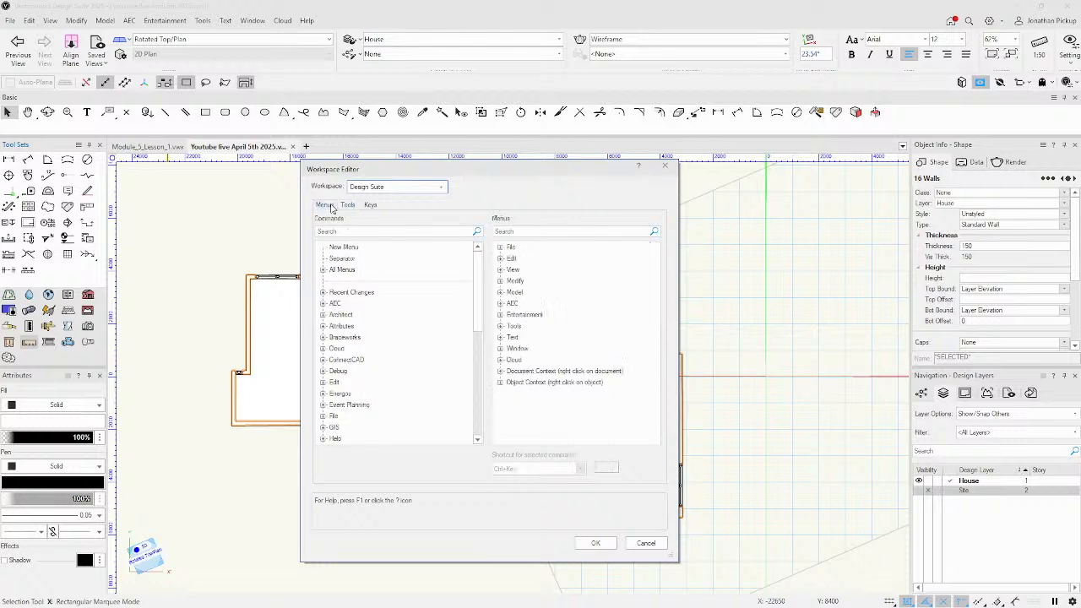
pyautogui.click(500, 383)
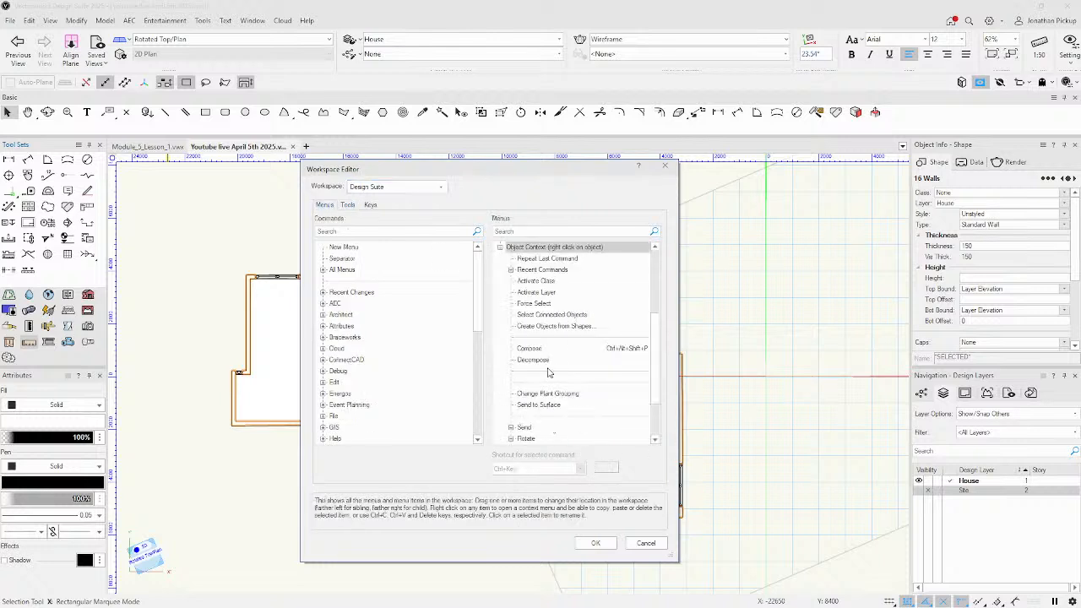
pyautogui.scroll(-1, 528, 371)
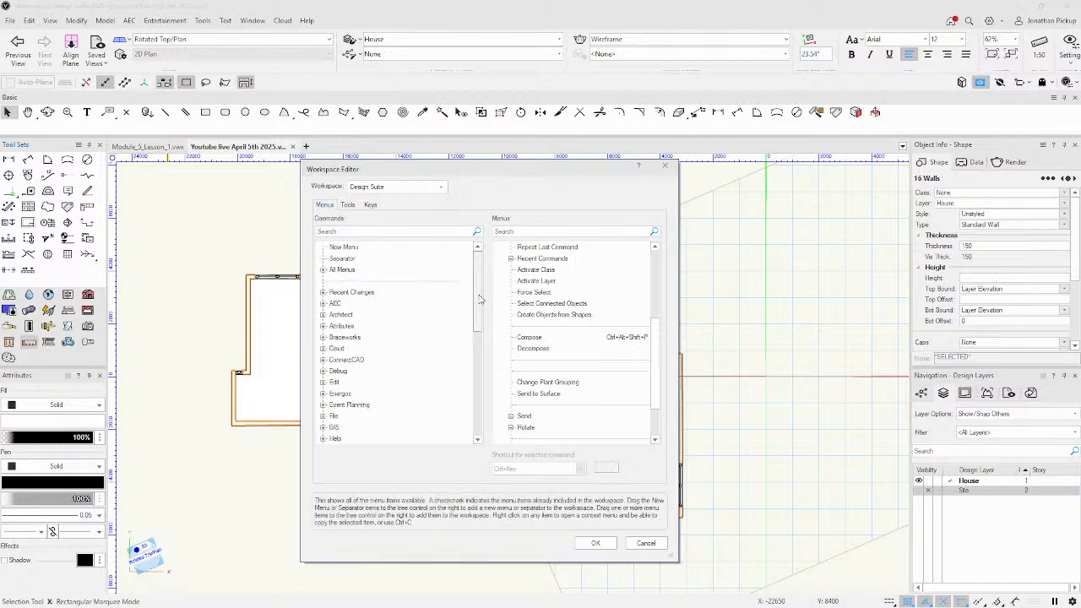
pyautogui.click(334, 230)
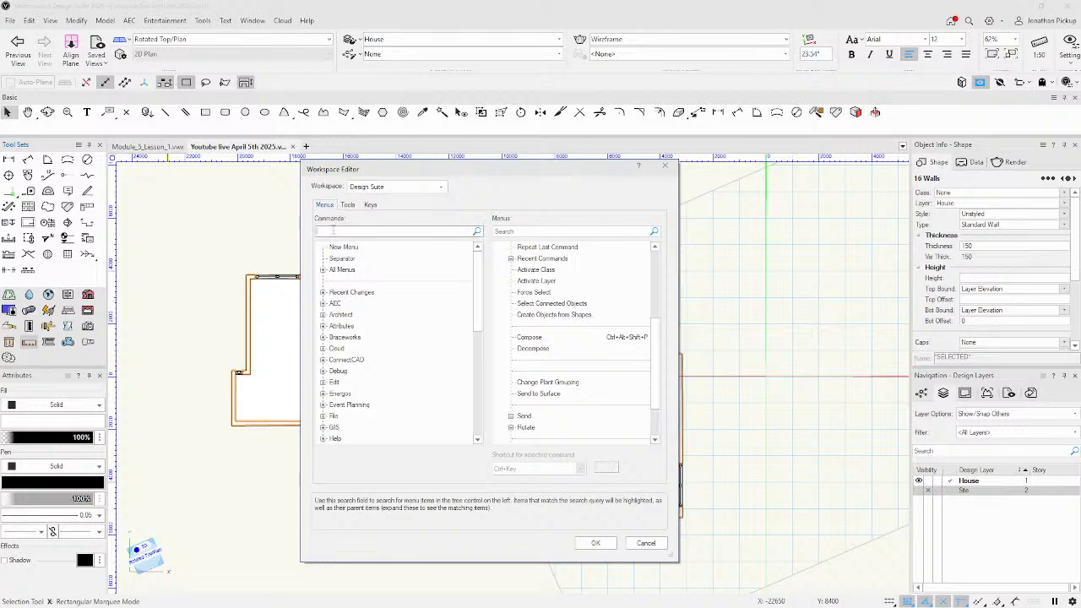
pyautogui.write('roof')
pyautogui.click(322, 314)
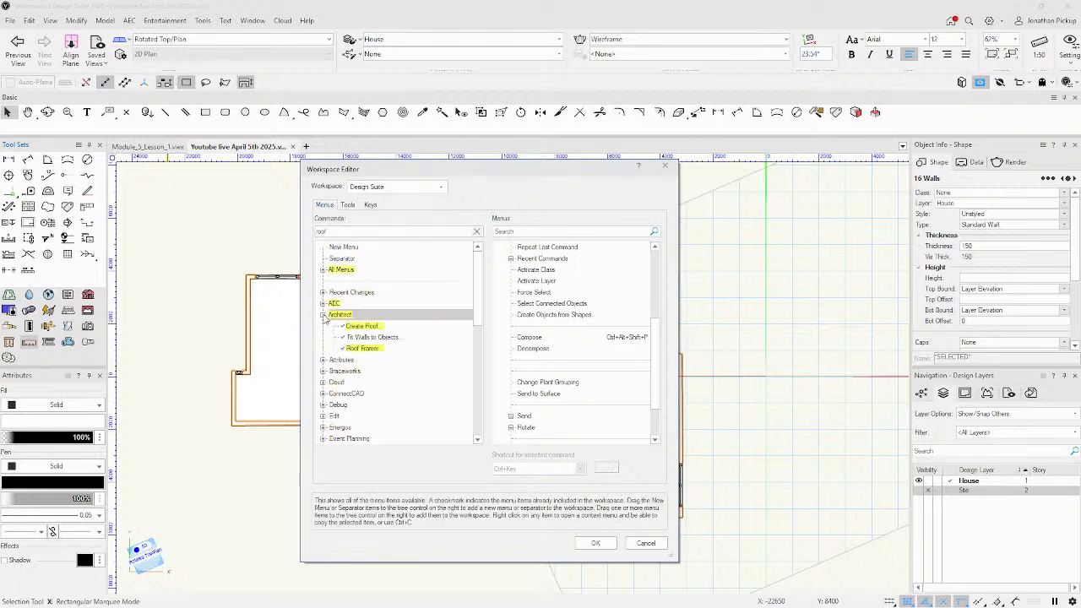
pyautogui.click(356, 327)
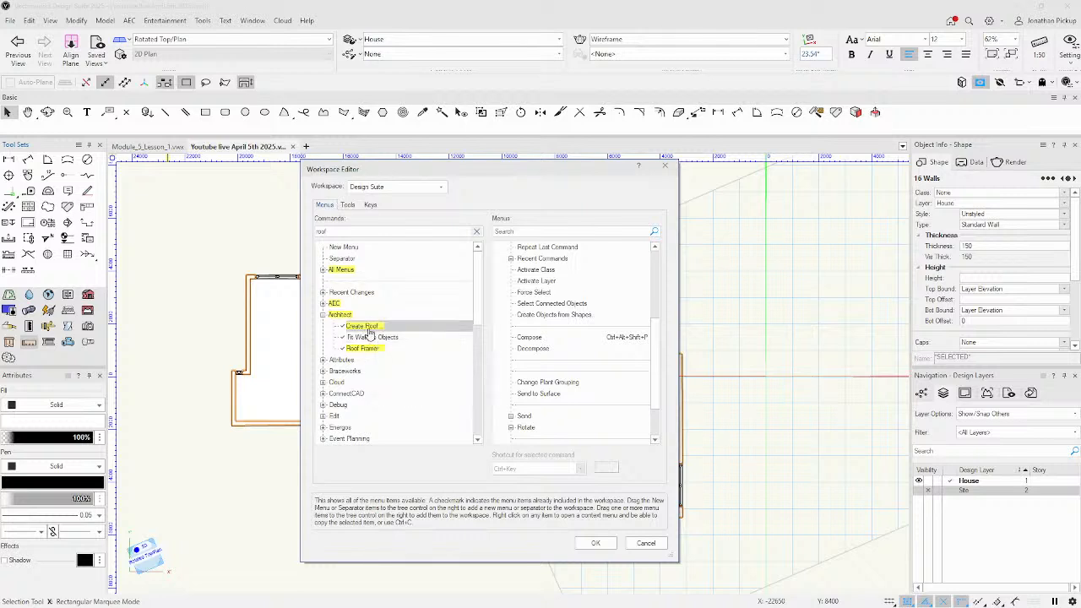
pyautogui.moveTo(507, 367); pyautogui.dragTo(508, 369)
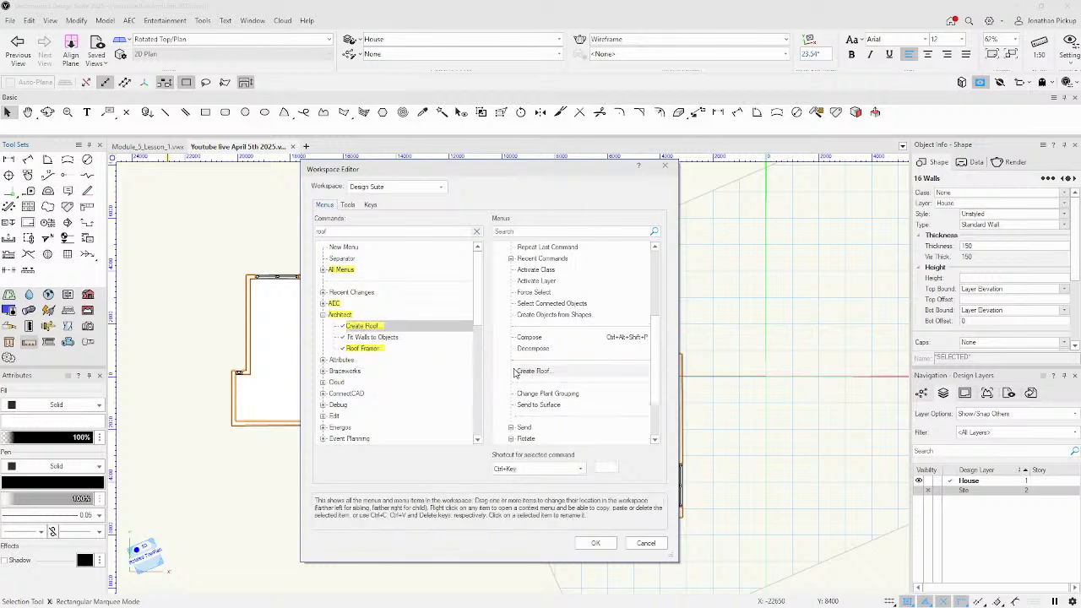
# Place Roof Face beneath Create Roof in the Object Context menu and save the workspace.
pyautogui.click(322, 303)
pyautogui.scroll(-5, 397, 313)
pyautogui.scroll(-1, 405, 316)
pyautogui.scroll(4, 429, 317)
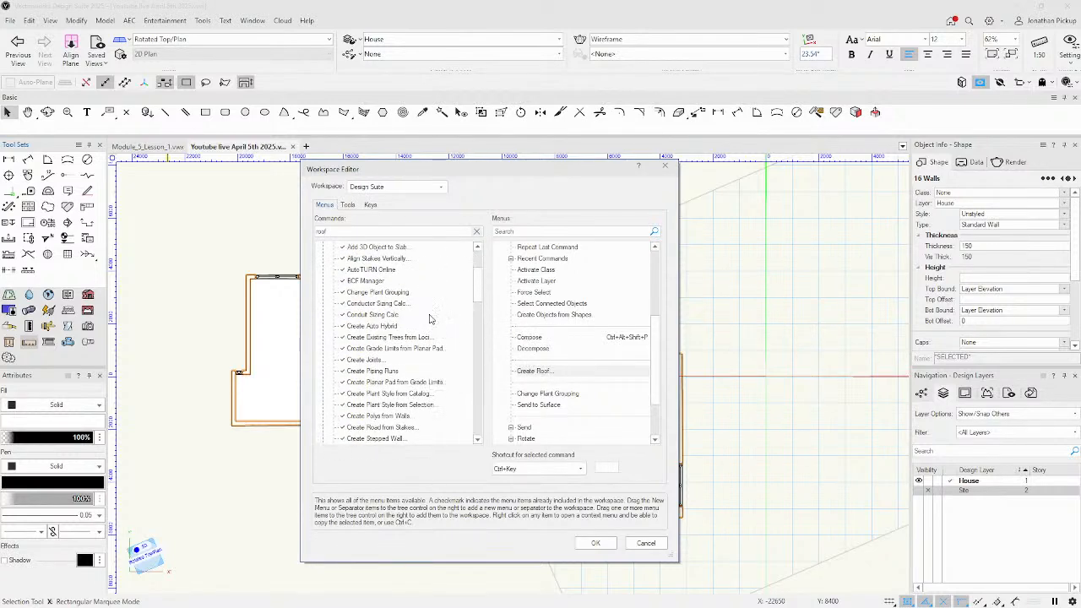
pyautogui.scroll(-1, 431, 318)
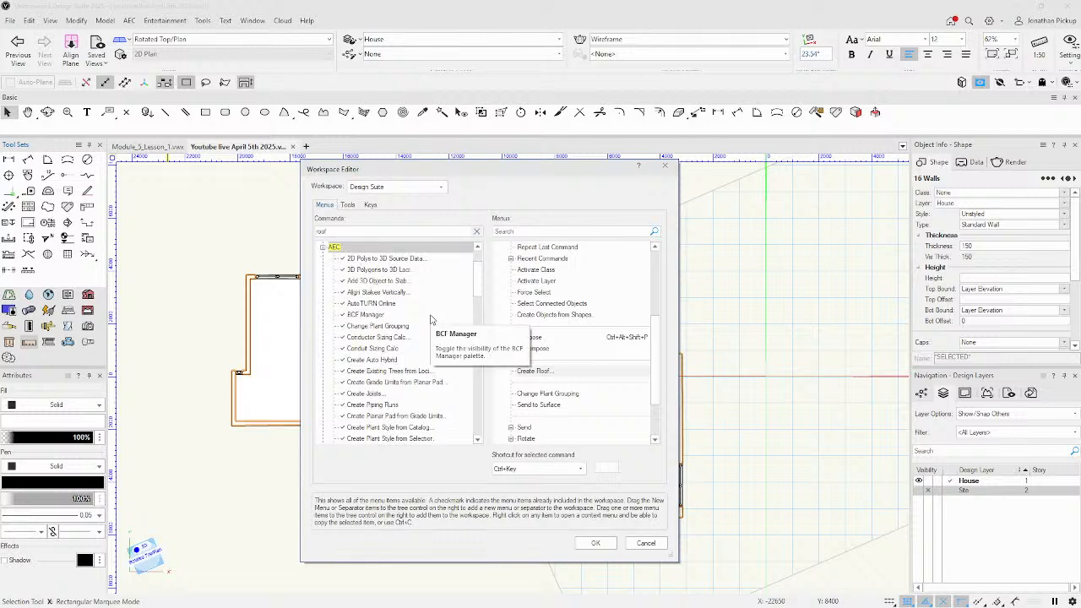
pyautogui.scroll(-1, 431, 318)
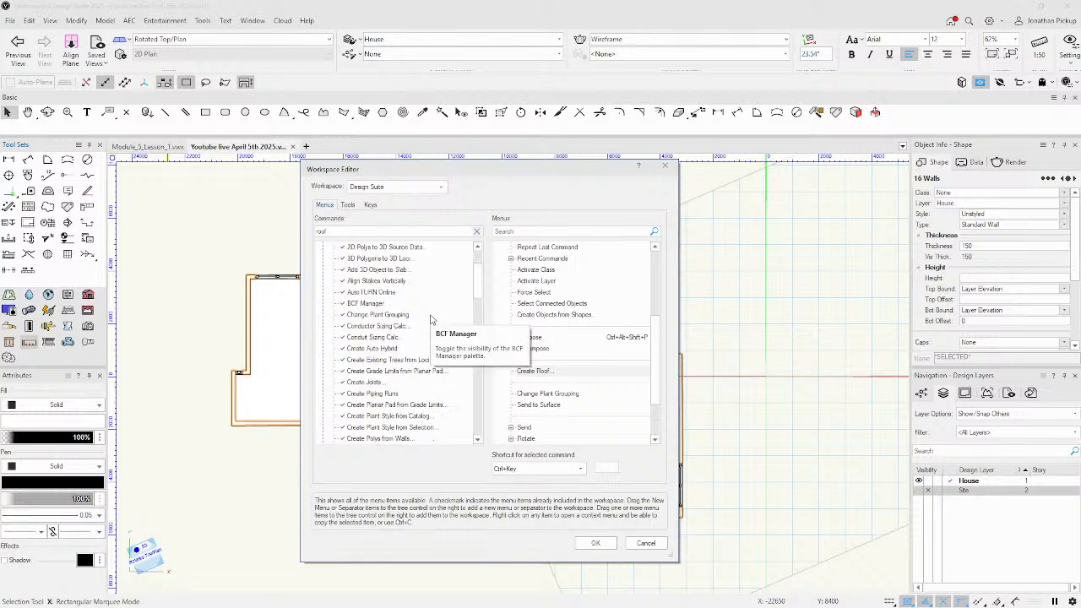
pyautogui.scroll(3, 431, 319)
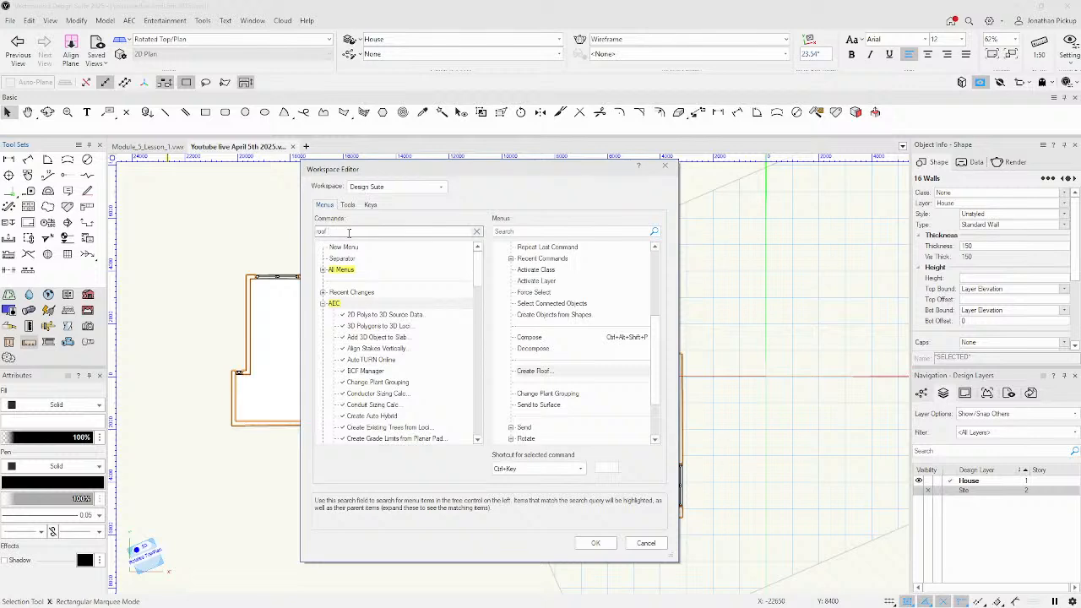
pyautogui.scroll(-5, 394, 353)
pyautogui.scroll(-8, 395, 353)
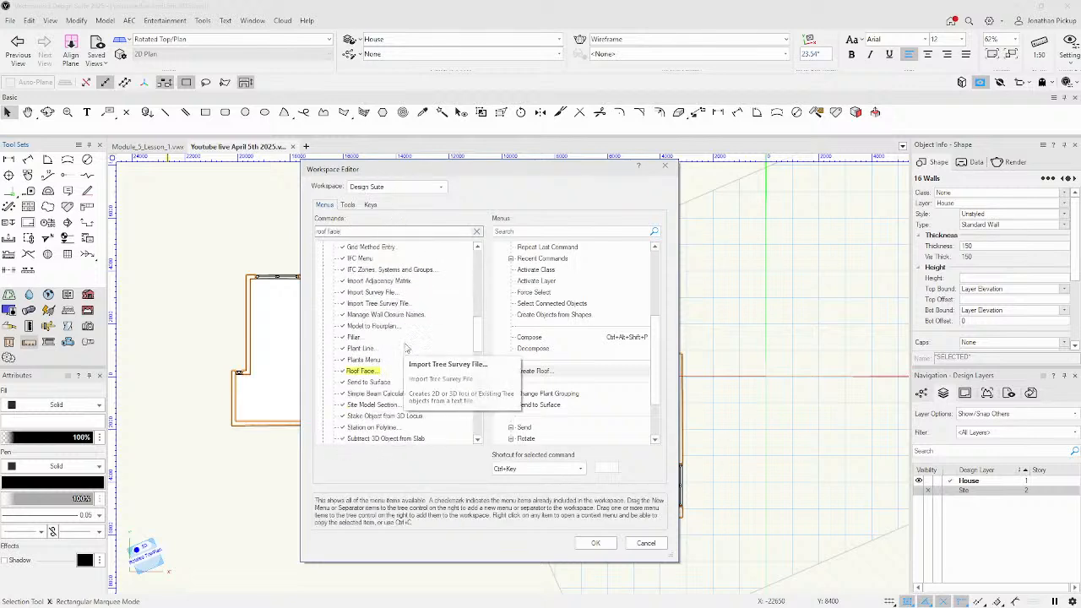
pyautogui.moveTo(369, 346); pyautogui.dragTo(549, 385)
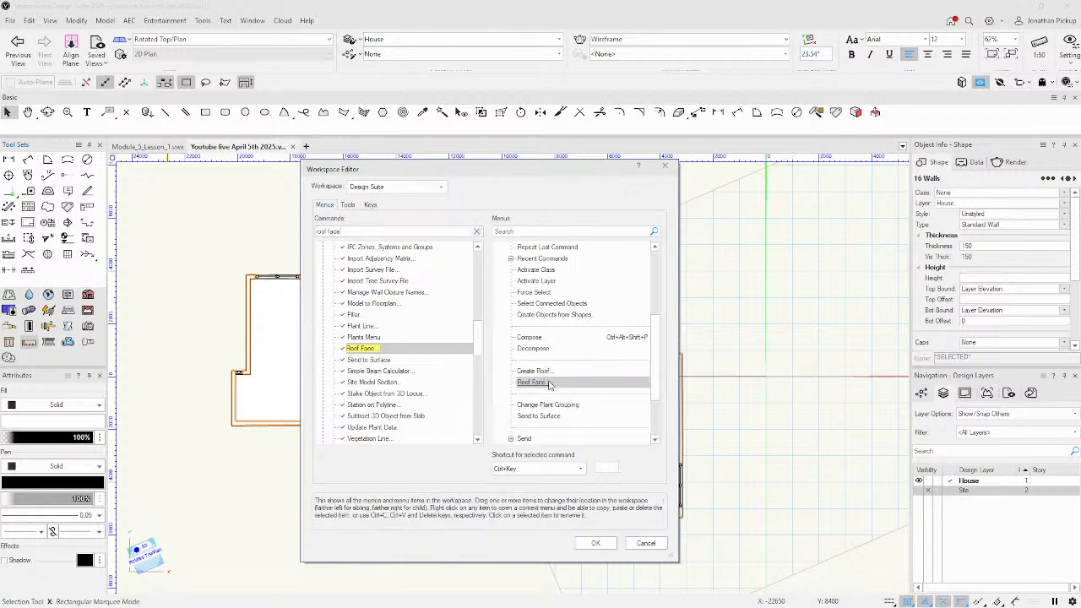
pyautogui.click(610, 544)
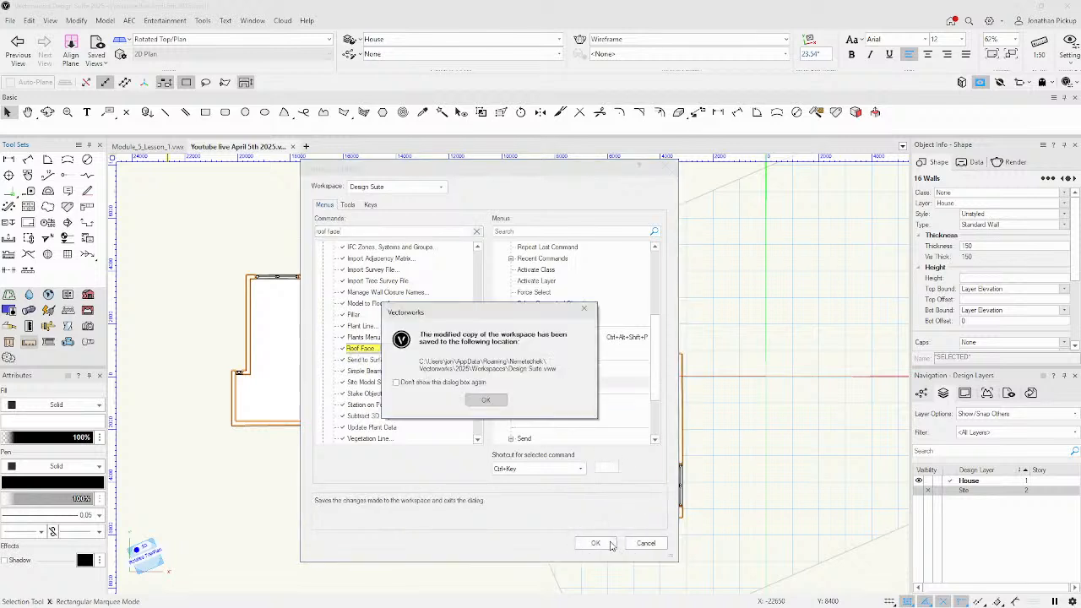
pyautogui.click(488, 402)
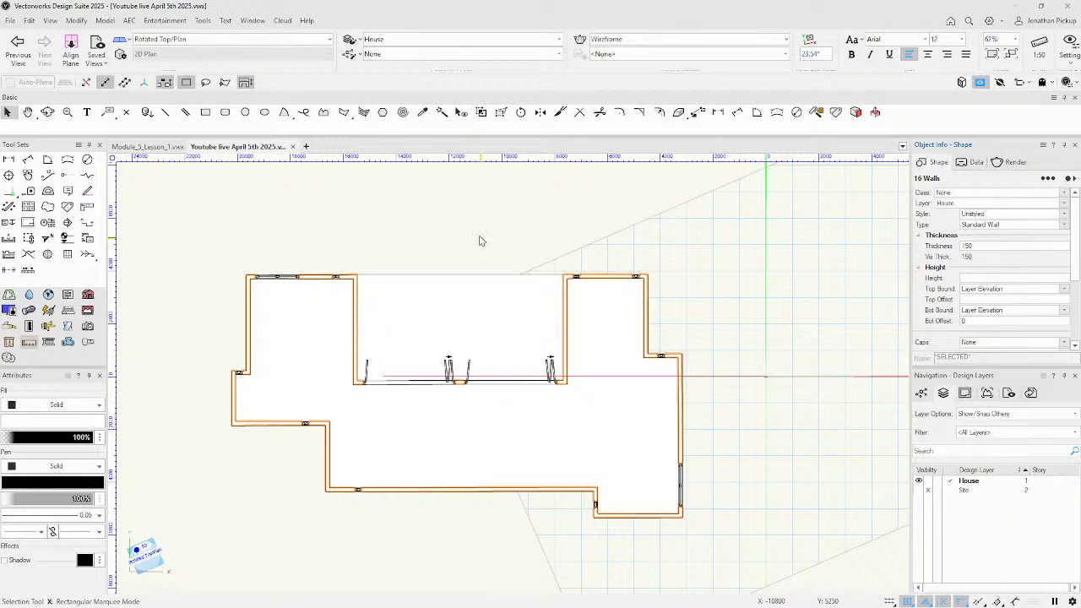
# Clear the selection, reselect the 16 connected walls, and bring up their context menu.
pyautogui.click(390, 233)
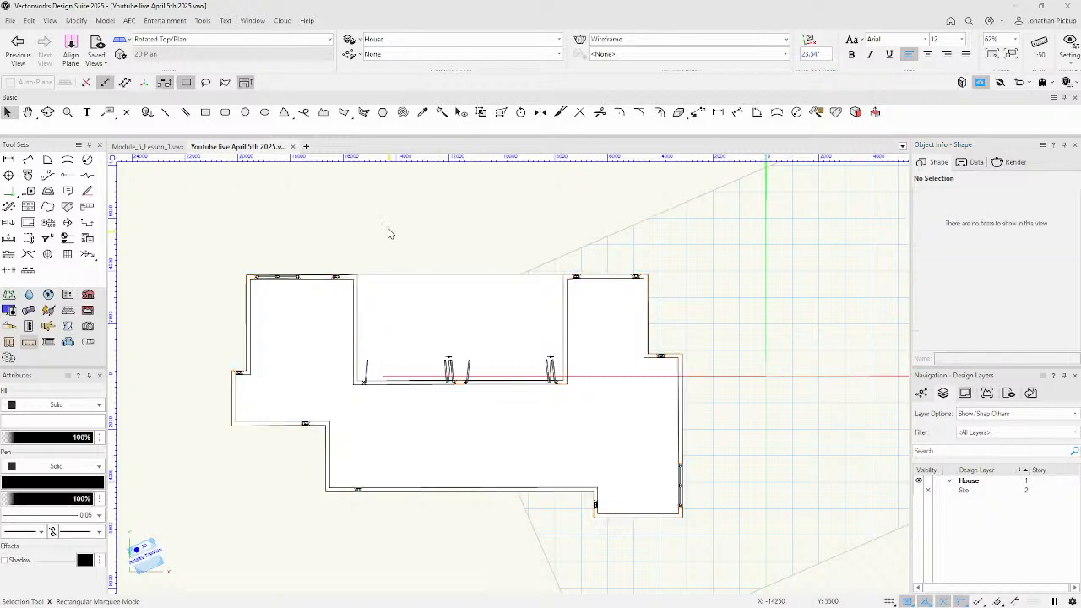
pyautogui.rightClick(359, 301)
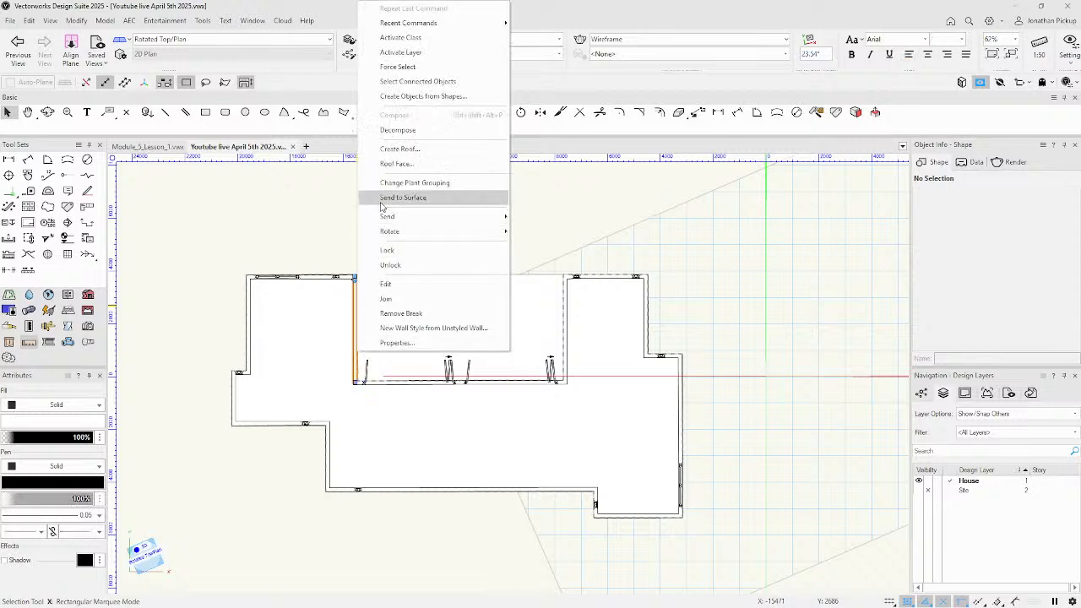
pyautogui.click(410, 82)
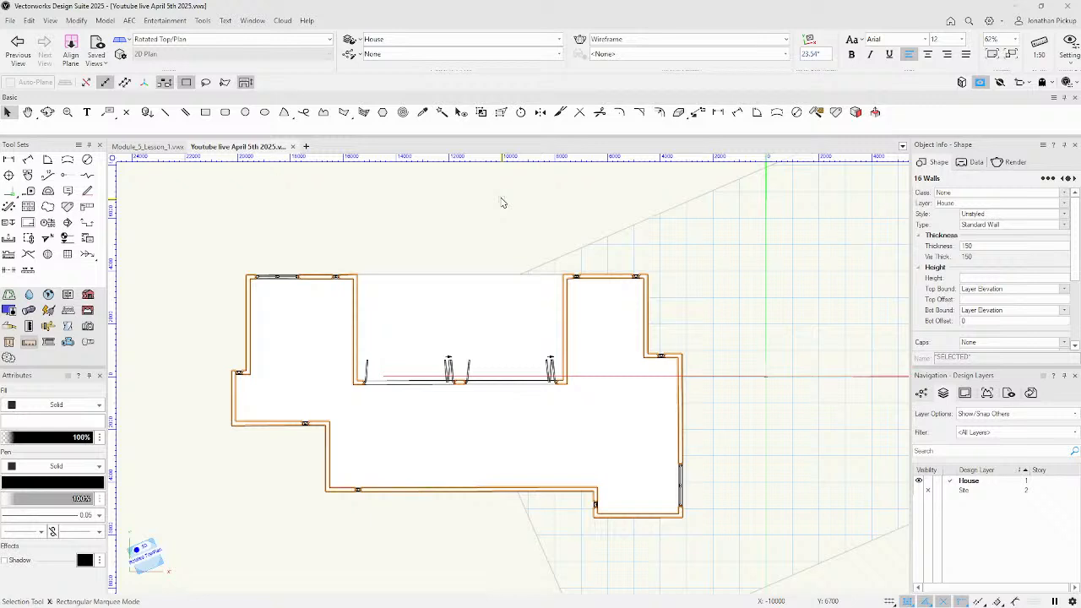
pyautogui.rightClick(355, 297)
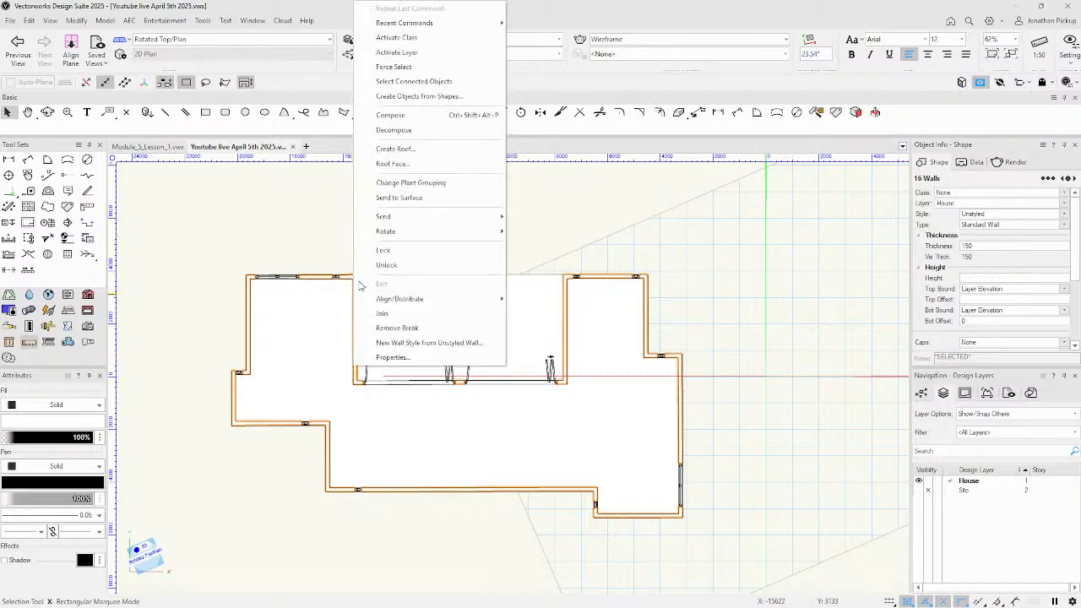
# Start Create Roof with a Vertical eave cut and open Roof Preferences.
pyautogui.click(394, 148)
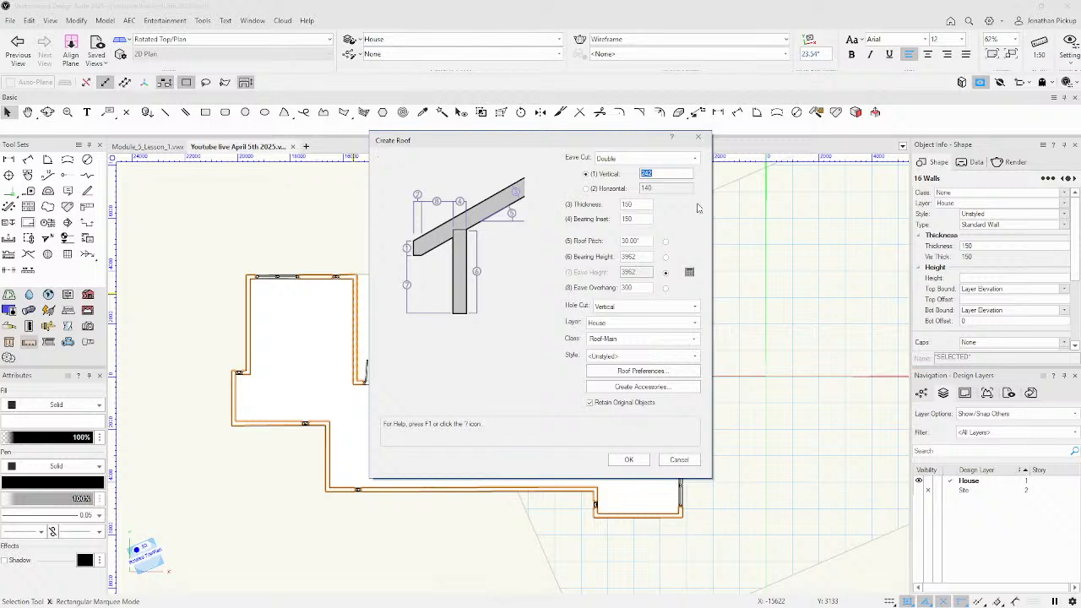
pyautogui.click(646, 158)
pyautogui.click(624, 178)
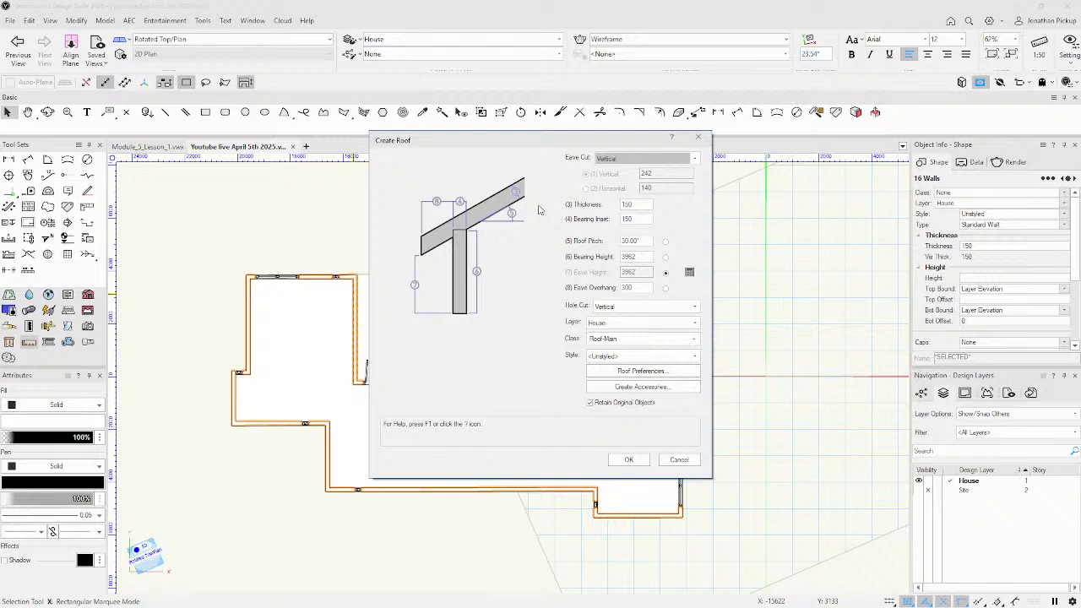
pyautogui.doubleClick(636, 204)
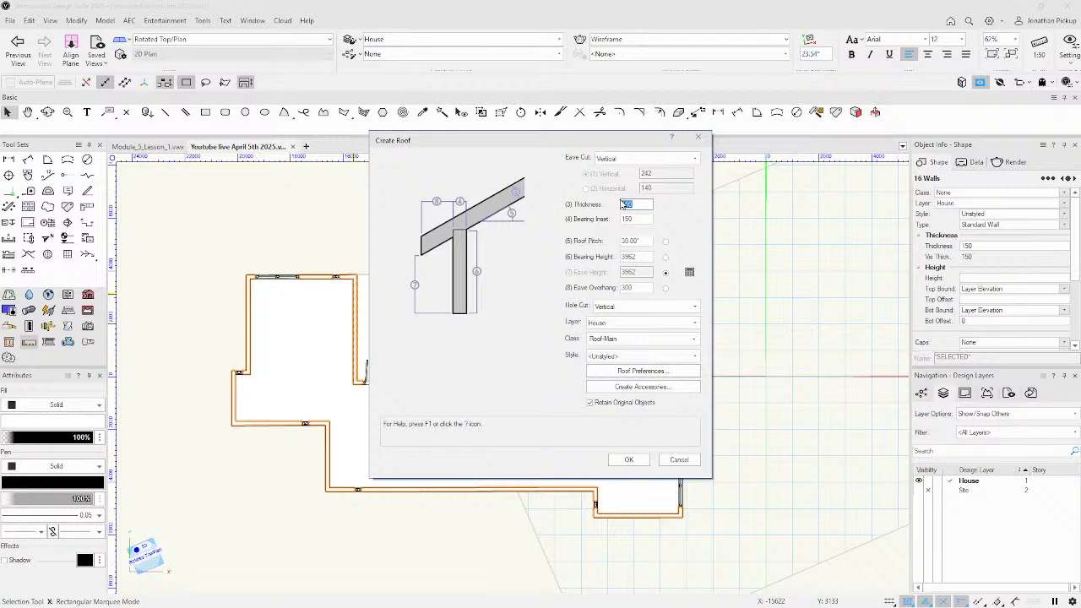
pyautogui.click(637, 370)
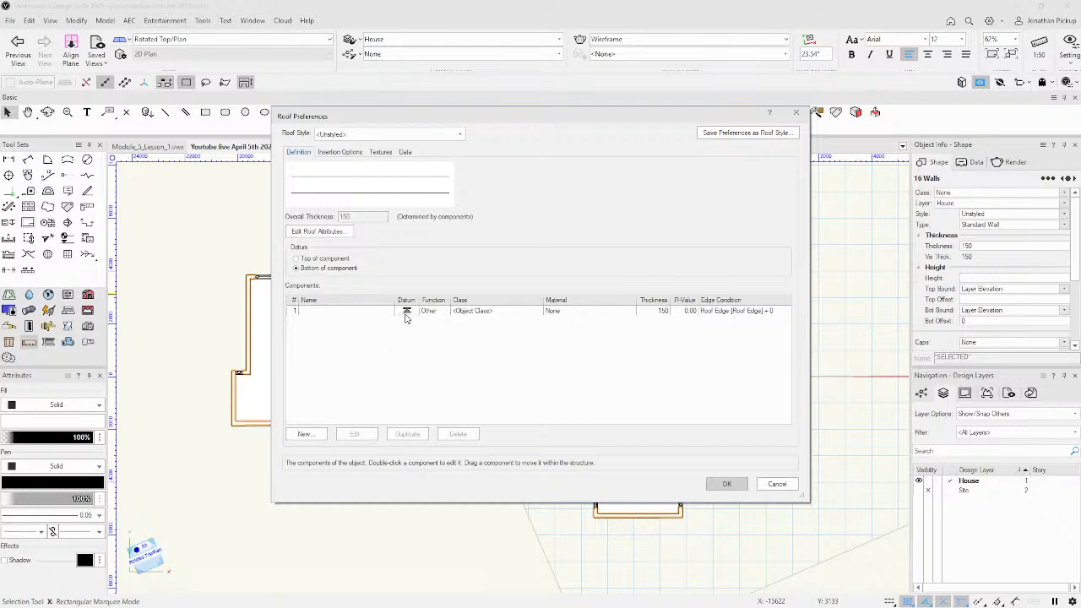
# Rename roof component 1 to Cladding, give it Metal Corrugated MT, and set thickness 20.
pyautogui.click(337, 313)
pyautogui.click(338, 313)
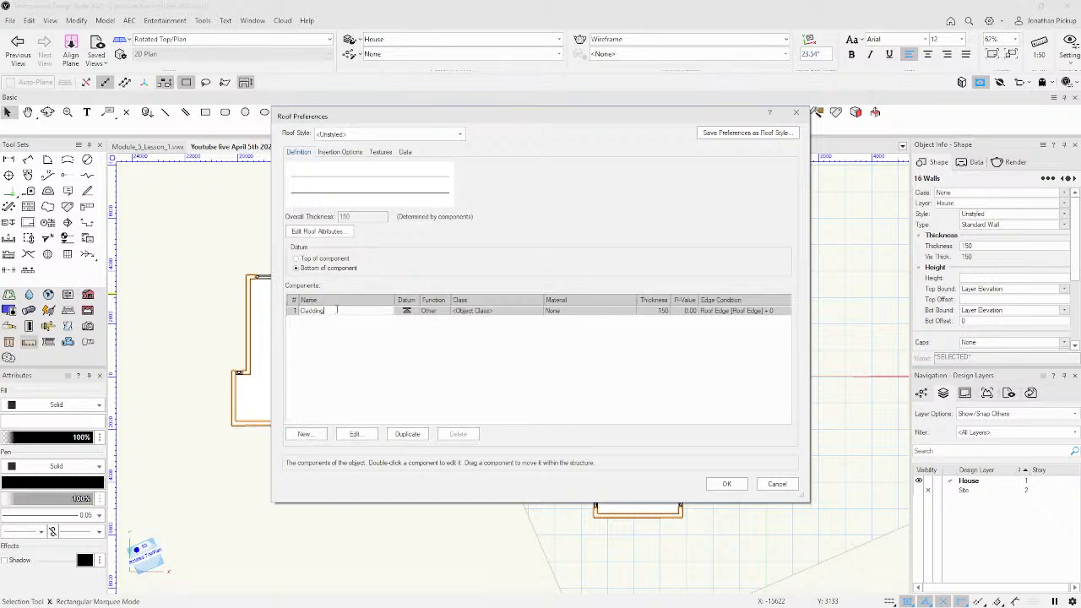
pyautogui.click(355, 433)
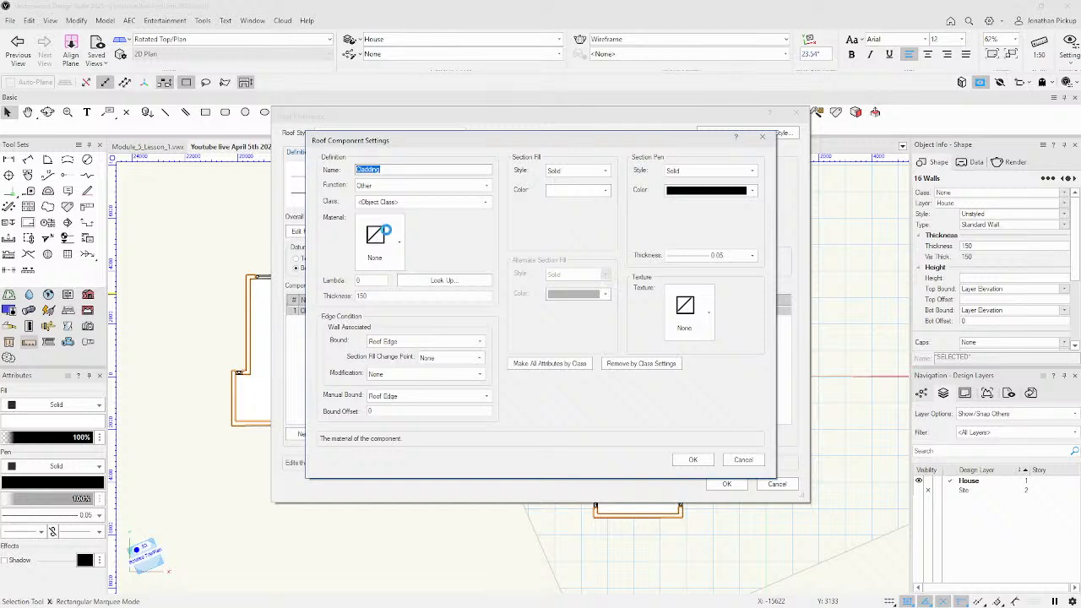
pyautogui.click(379, 236)
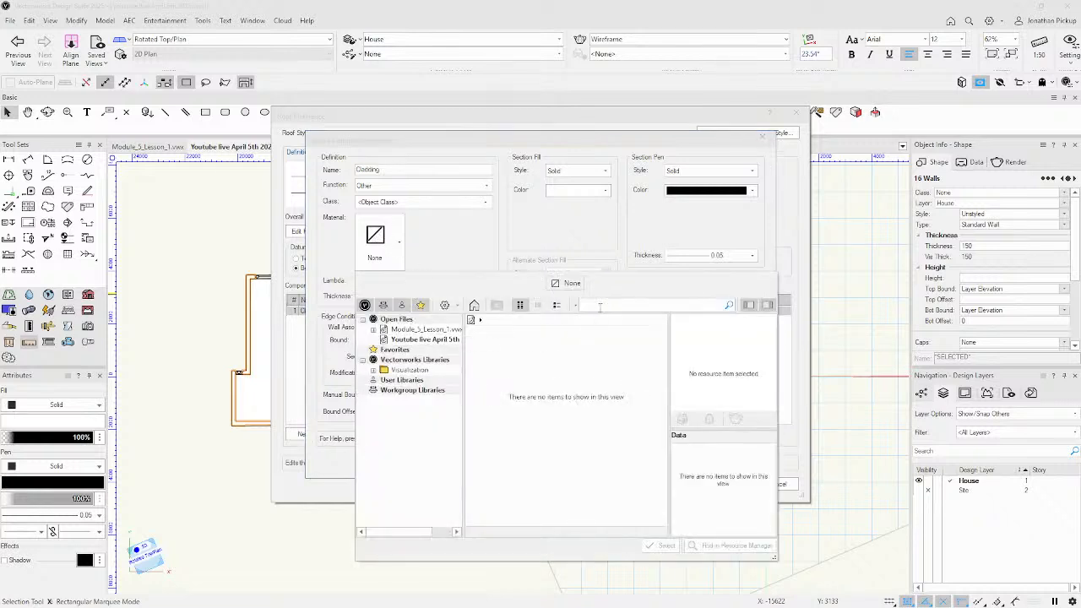
pyautogui.write('rr')
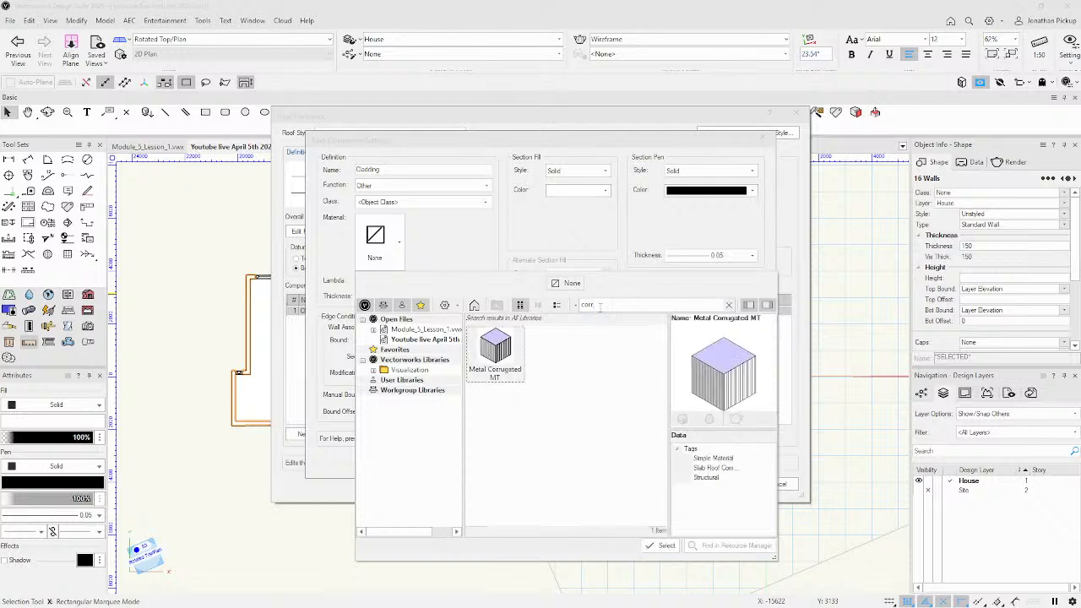
pyautogui.click(507, 346)
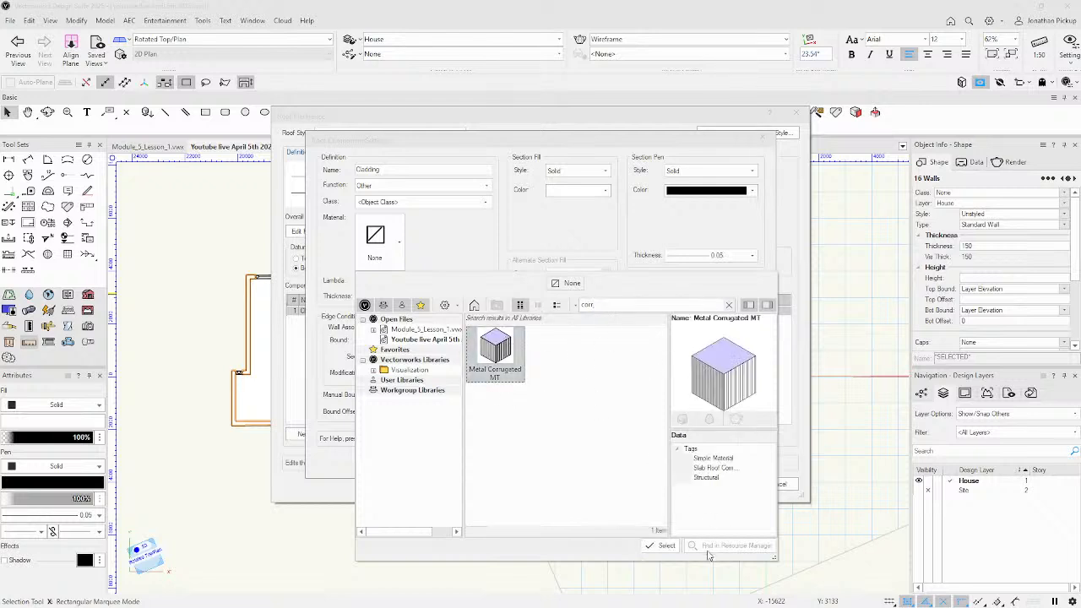
pyautogui.doubleClick(473, 330)
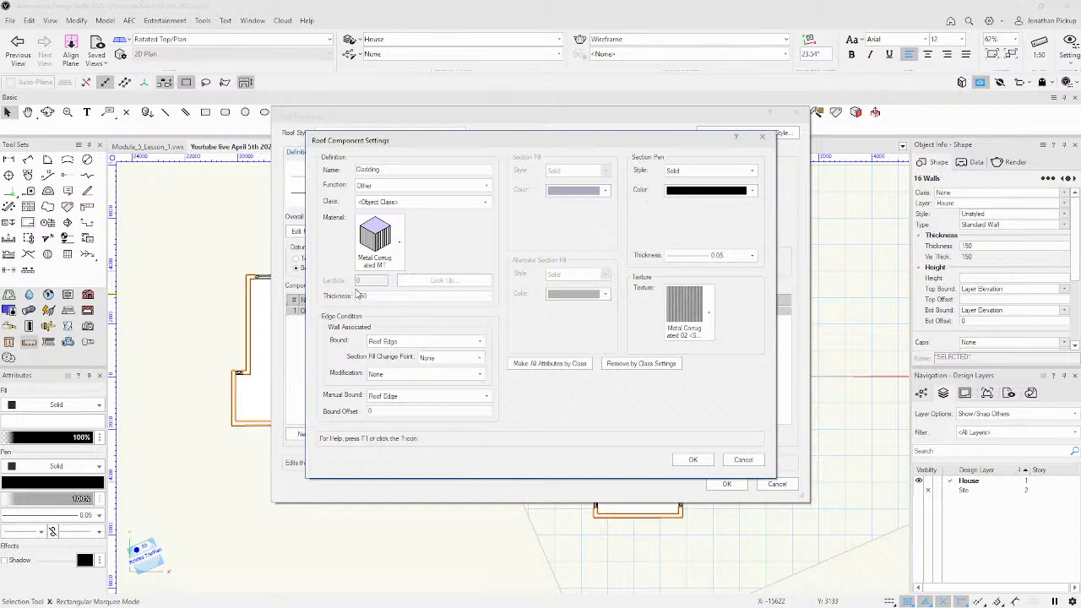
pyautogui.moveTo(375, 295); pyautogui.dragTo(353, 293)
pyautogui.write('20')
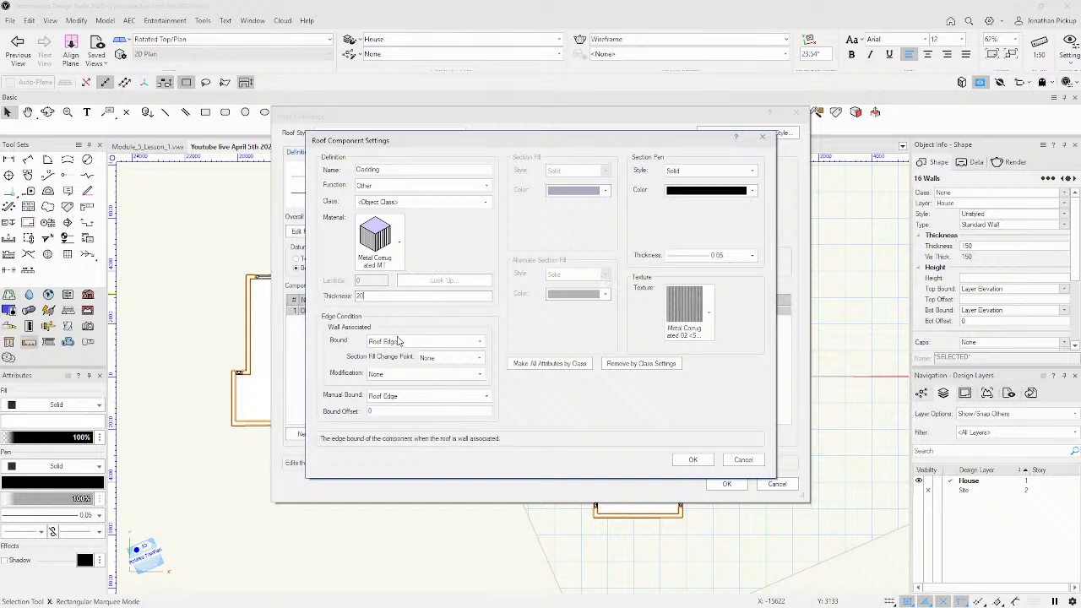
# Confirm Cladding, then add a 75-thick Purlins component in Wood SPF Framing MT.
pyautogui.click(692, 459)
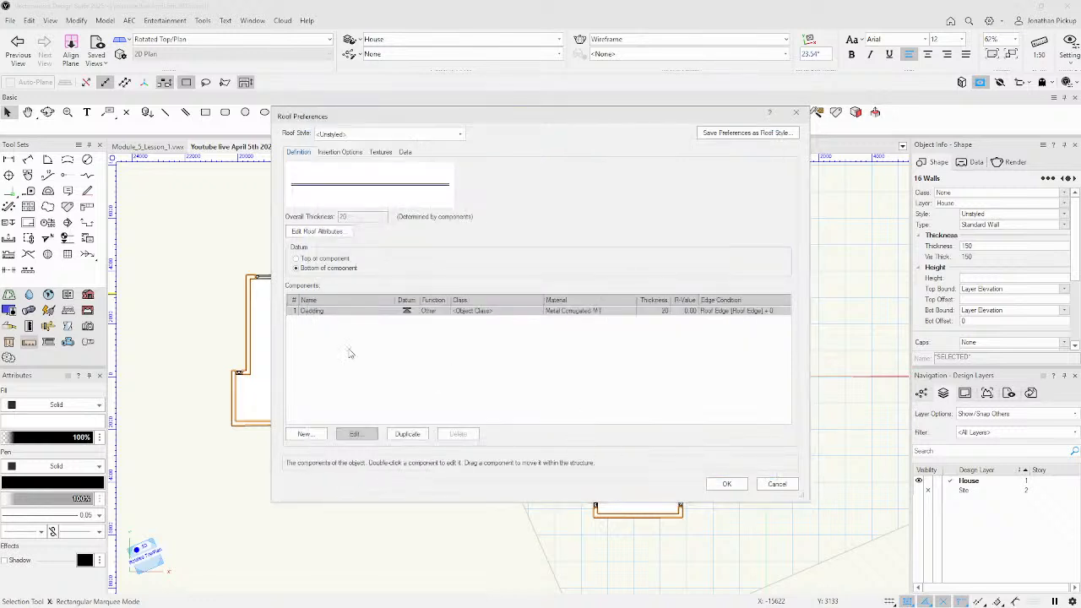
pyautogui.click(304, 433)
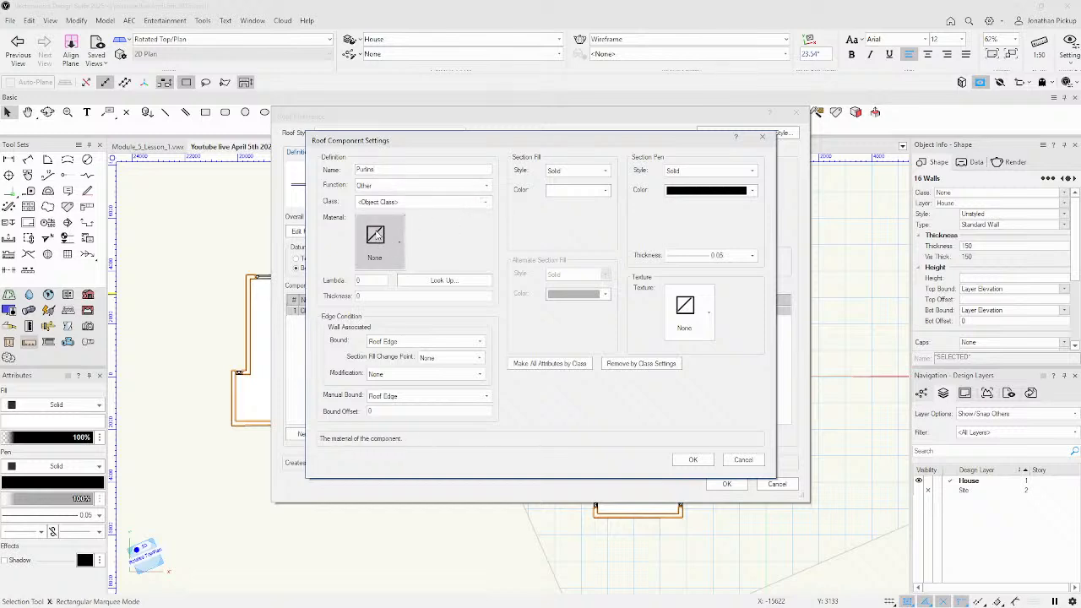
pyautogui.click(376, 235)
pyautogui.click(631, 303)
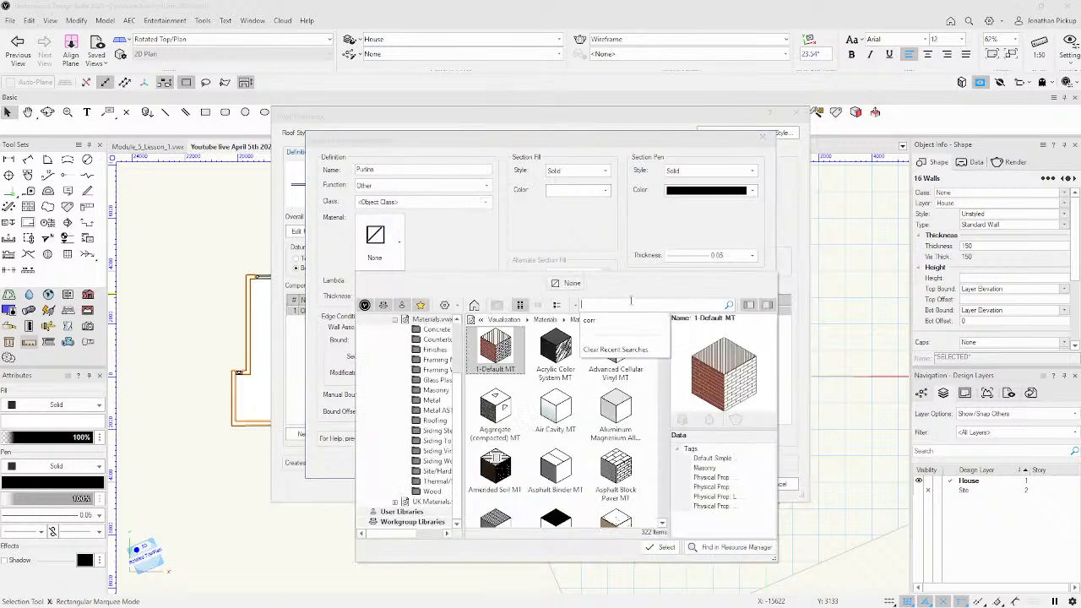
pyautogui.write('fi')
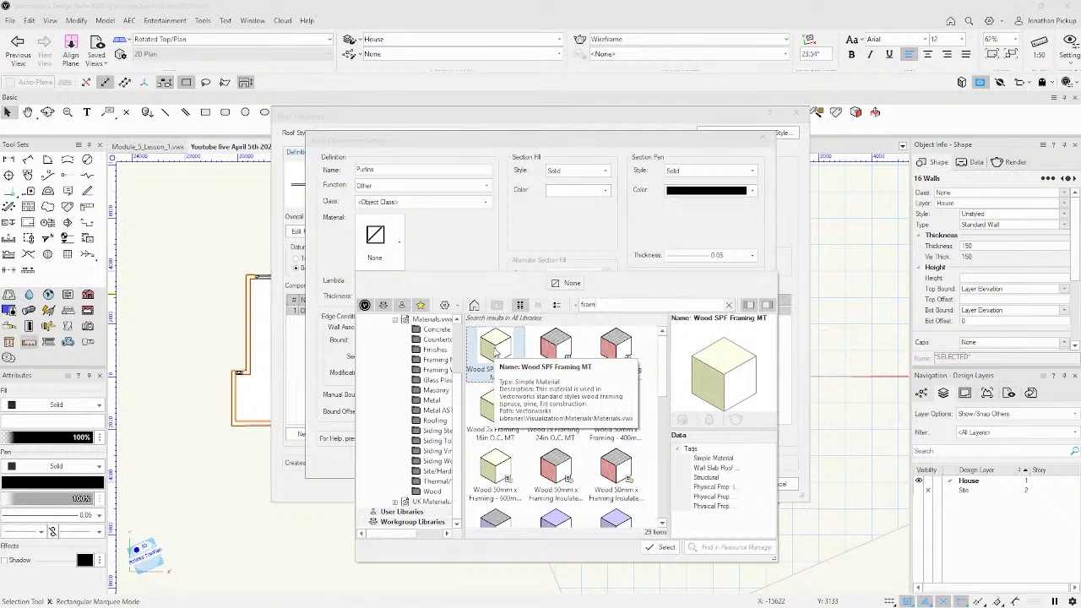
pyautogui.click(665, 547)
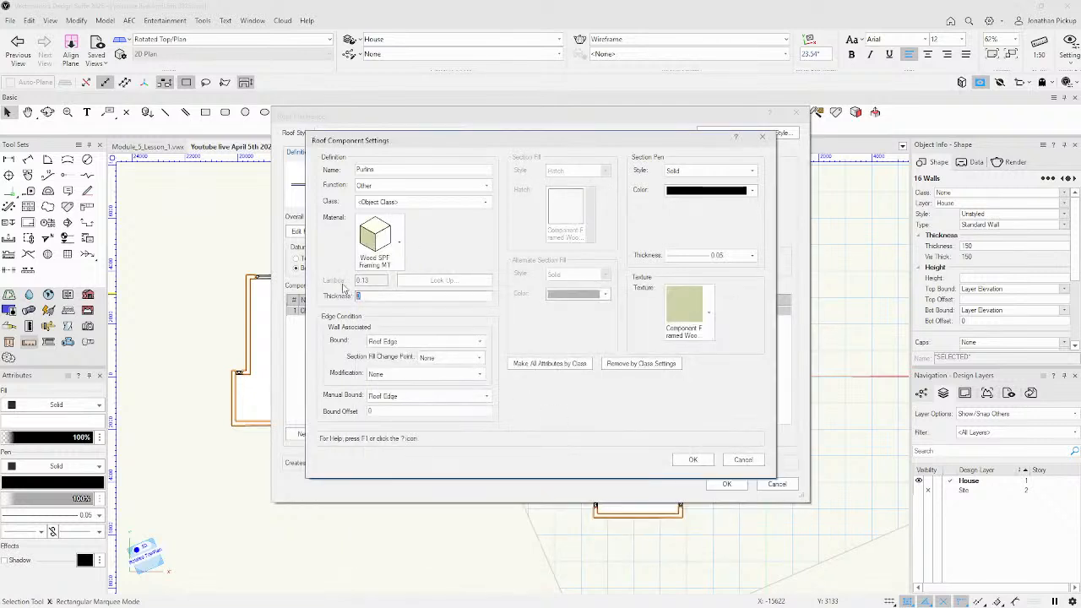
pyautogui.write('75')
pyautogui.click(692, 460)
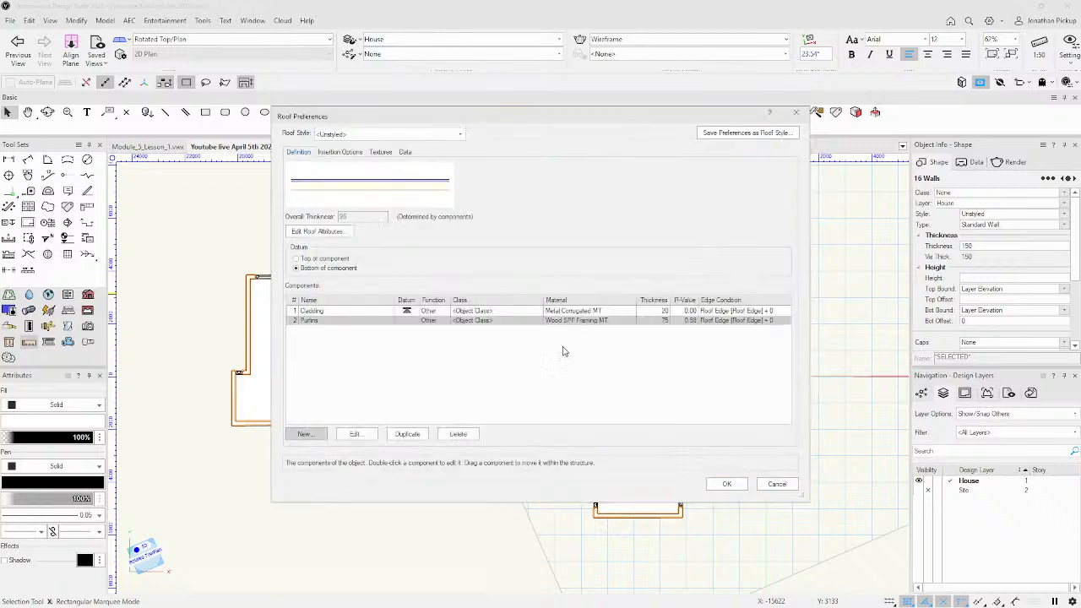
# Add a 150-thick Rafters component in Wood 2x Framing Insulated - 16in O.C. MT.
pyautogui.click(305, 434)
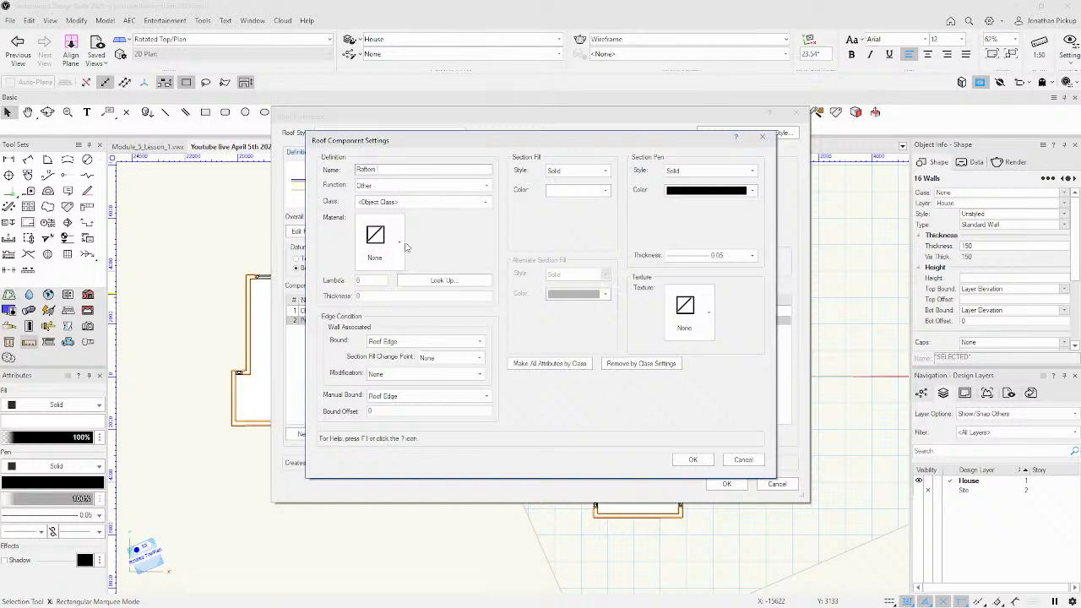
pyautogui.click(399, 243)
pyautogui.click(623, 306)
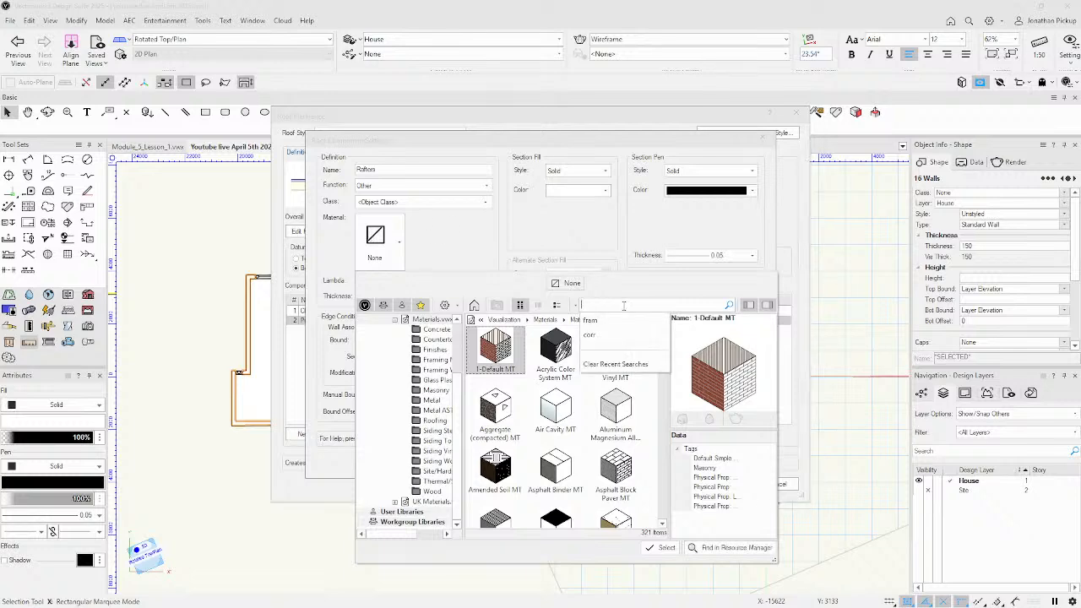
pyautogui.write('fram')
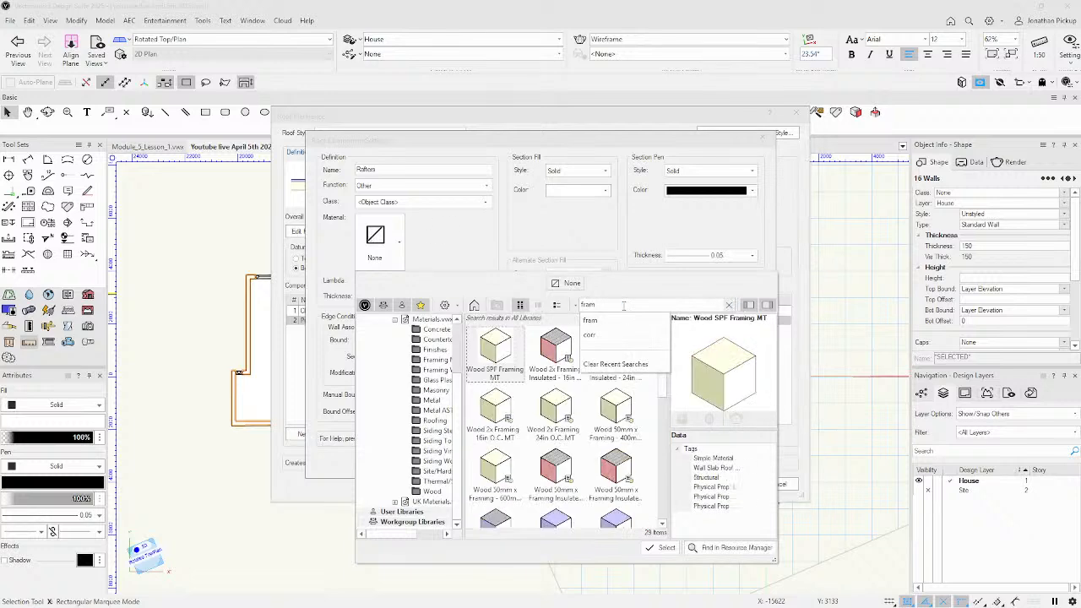
pyautogui.click(545, 359)
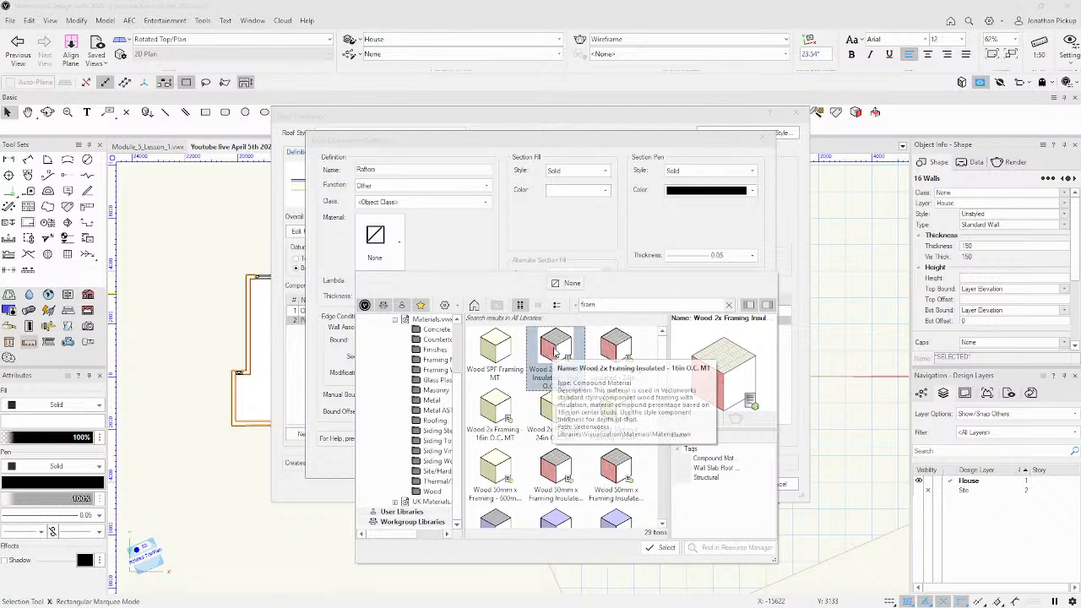
pyautogui.doubleClick(555, 350)
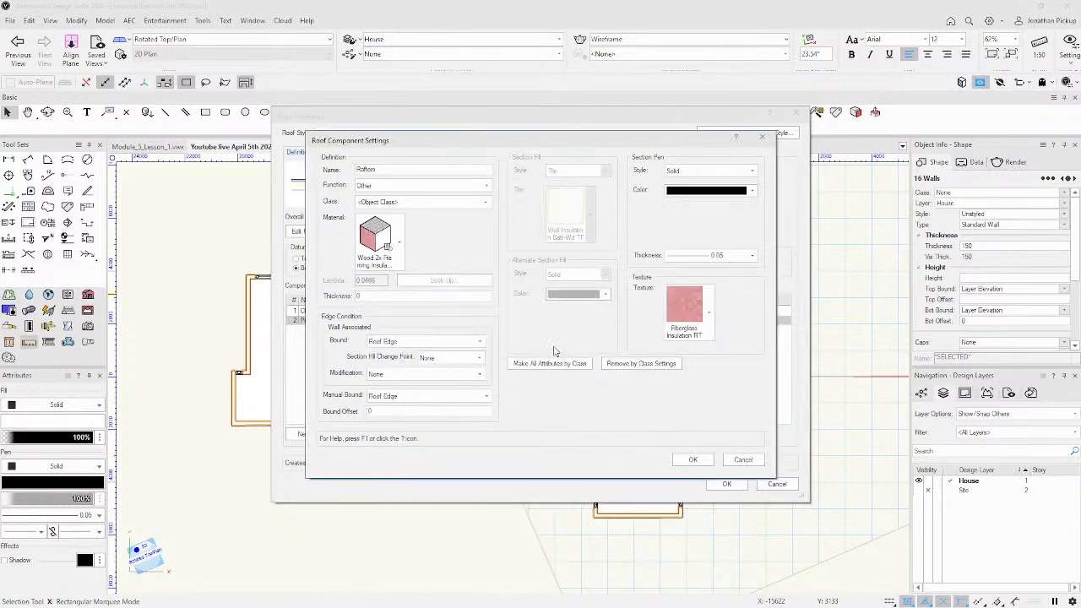
pyautogui.doubleClick(361, 295)
pyautogui.write('150')
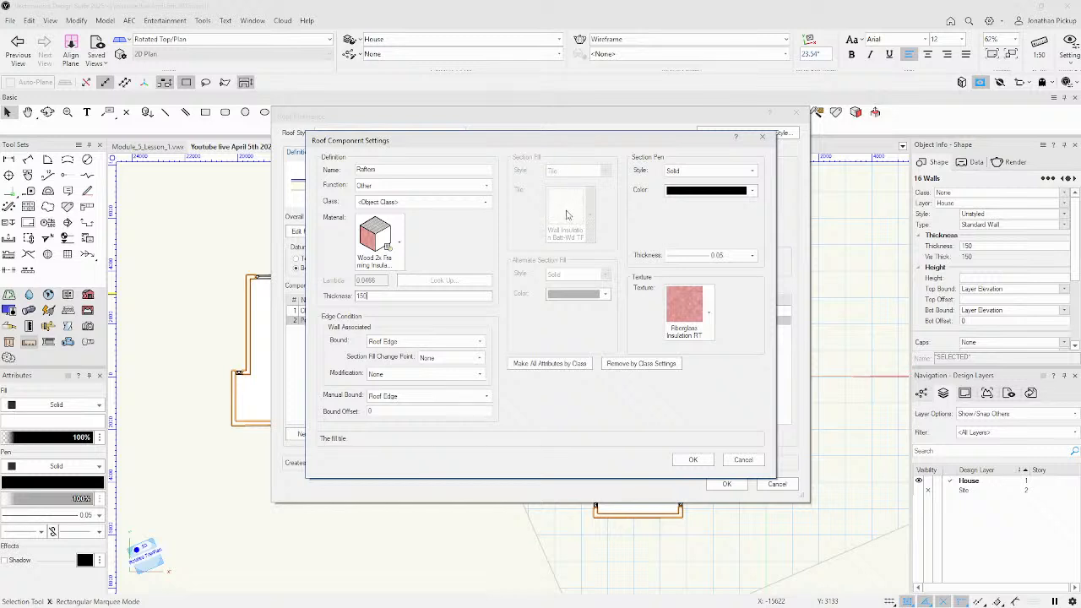
pyautogui.click(693, 459)
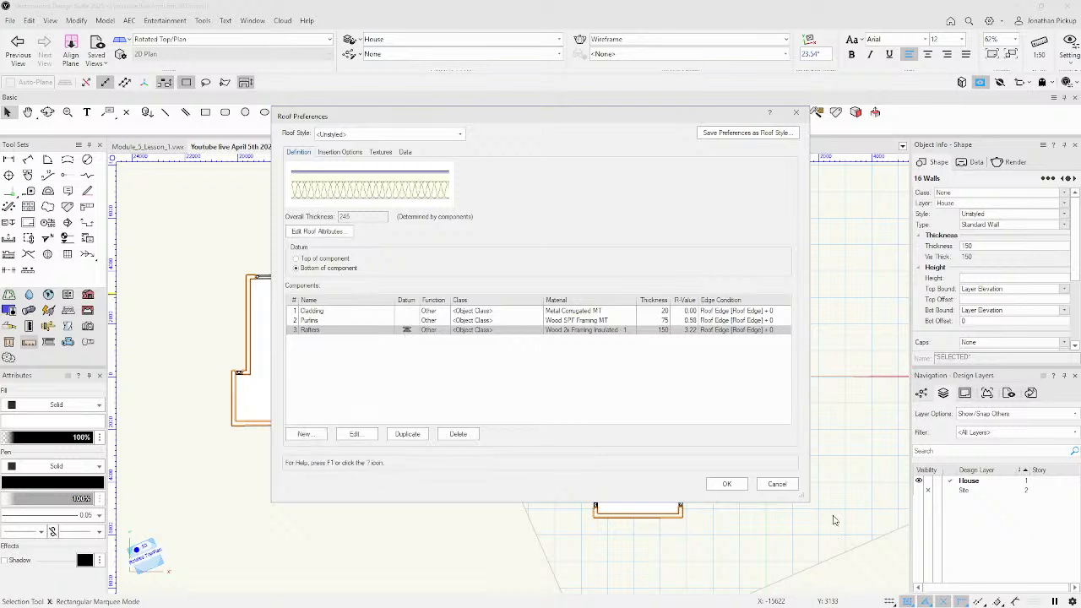
# Create the roof with 20° pitch, 9' bearing height and 24" eave overhang.
pyautogui.click(728, 485)
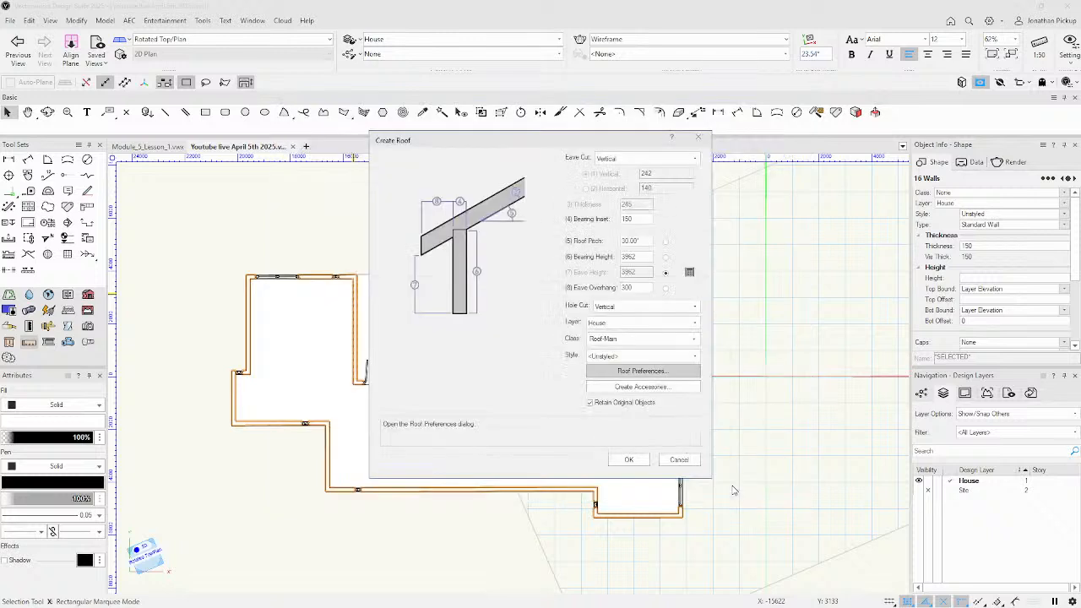
pyautogui.click(638, 242)
pyautogui.press('Tab')
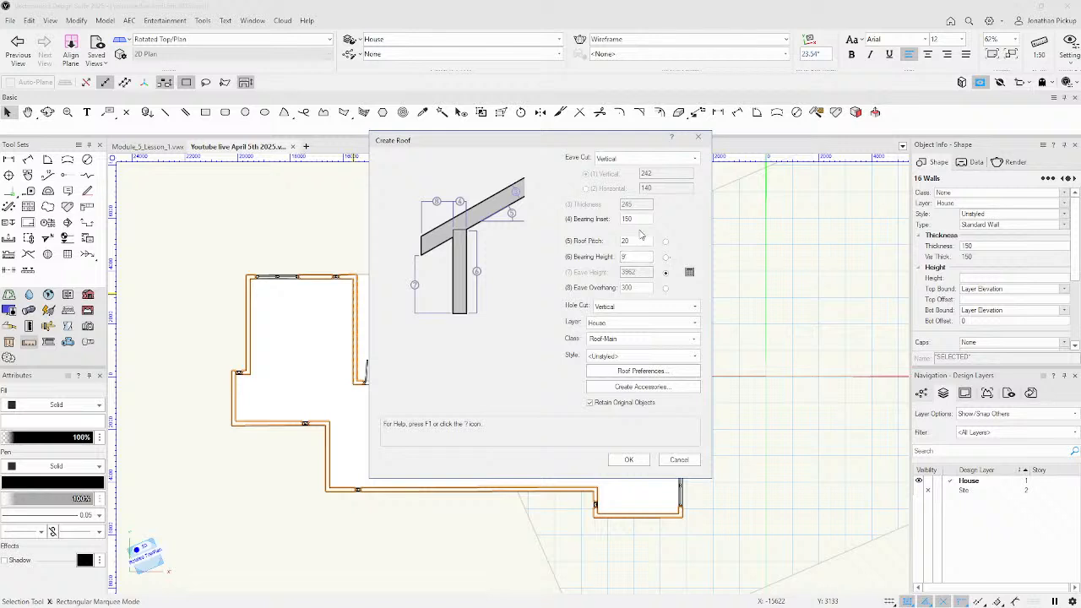
pyautogui.press('Tab')
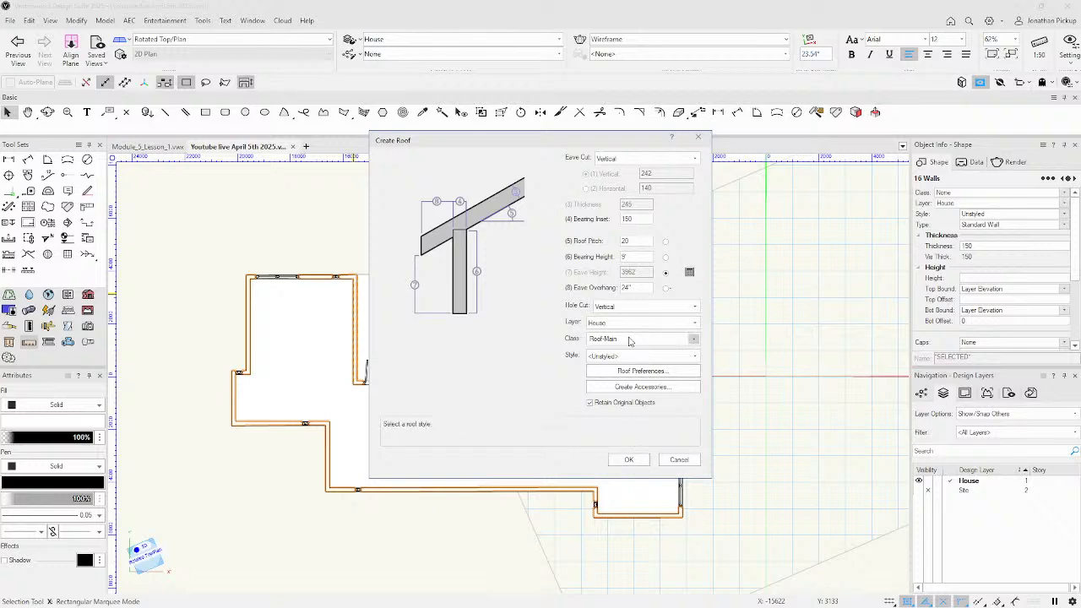
pyautogui.click(631, 460)
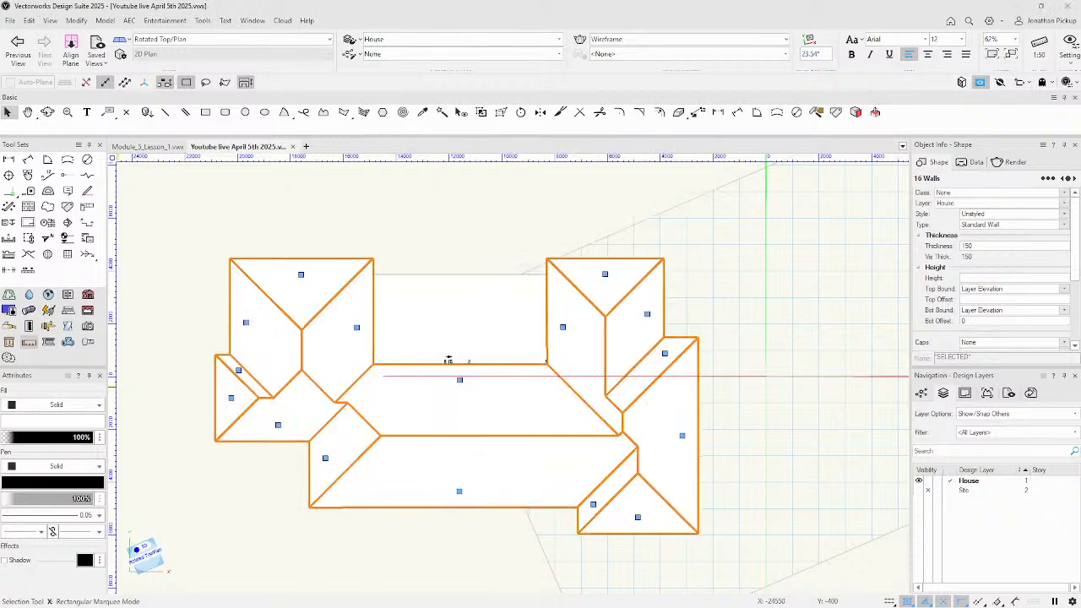
# Deselect the roof, zoom out, and call up the ring of standard 3D views.
pyautogui.click(755, 249)
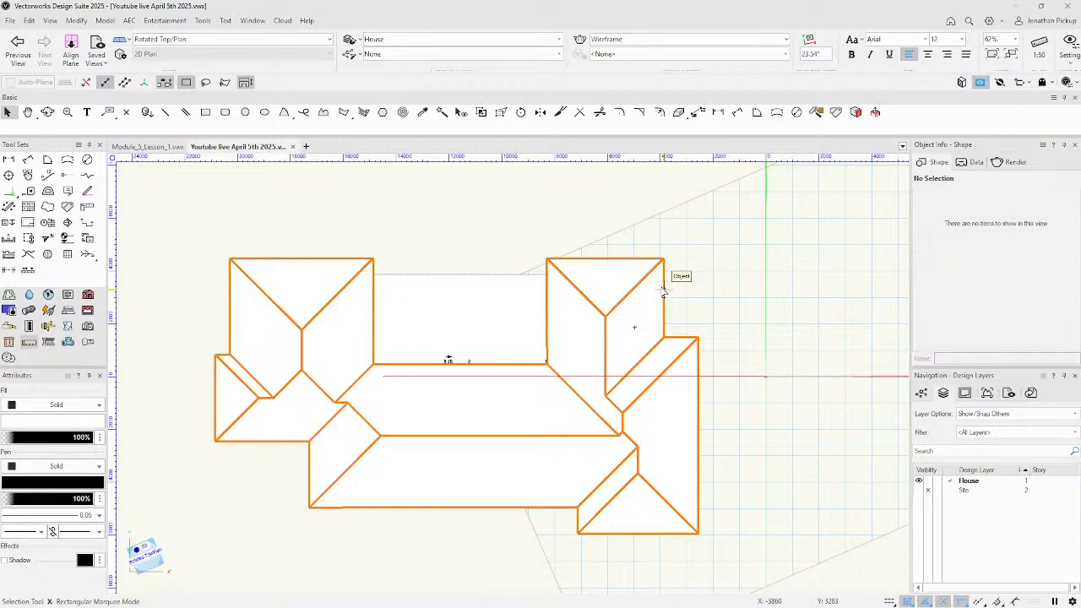
pyautogui.scroll(-2, 663, 286)
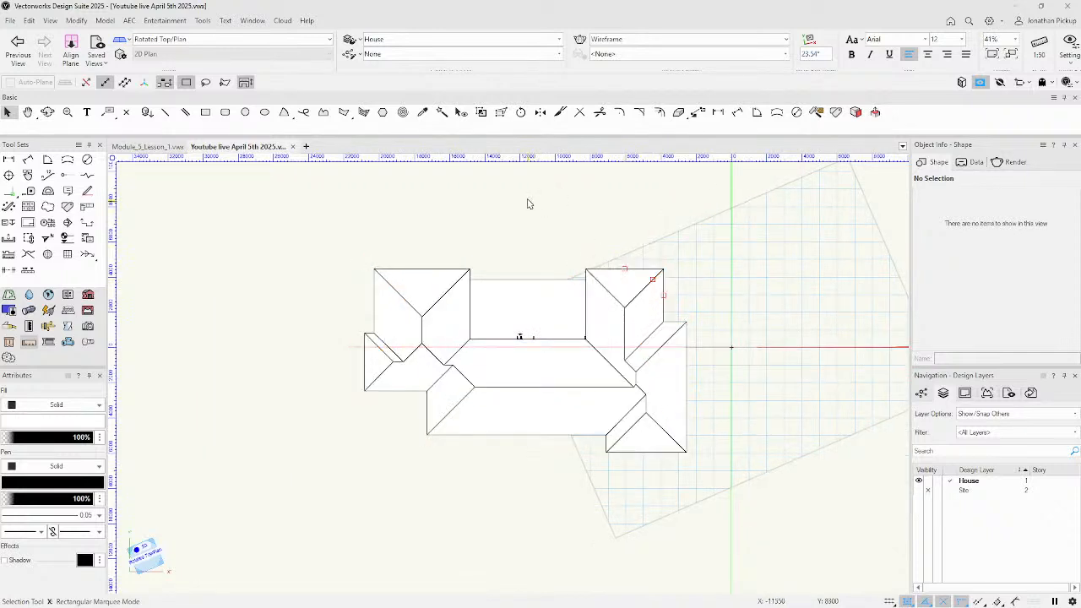
pyautogui.press('v')
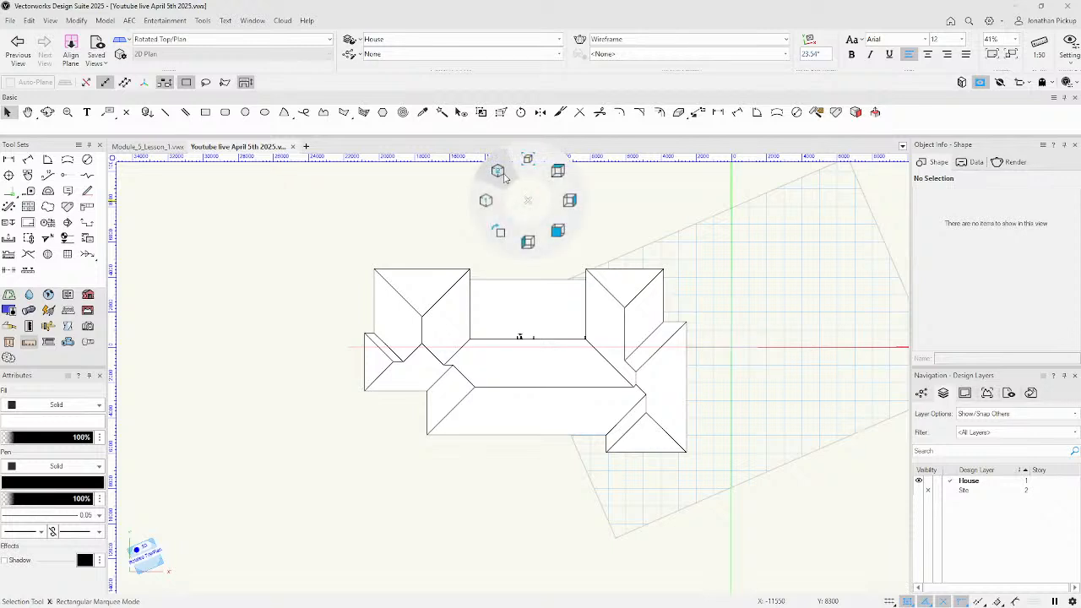
# Switch to a shaded Left Isometric view, then orbit, pan and zoom to frame the house.
pyautogui.click(485, 201)
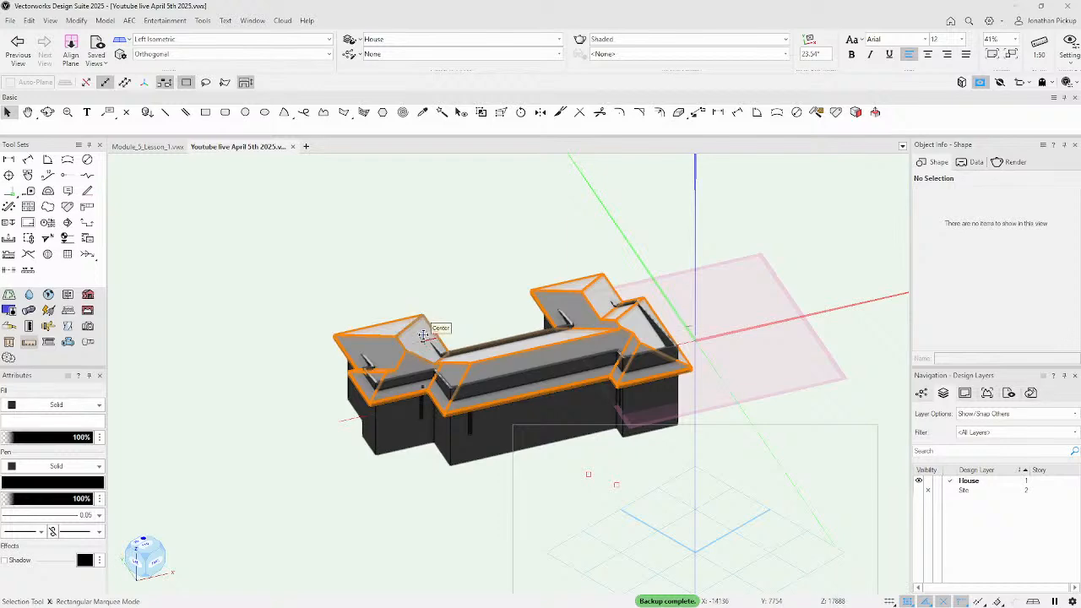
pyautogui.keyDown('ctrl'); pyautogui.moveTo(424, 335); pyautogui.dragTo(461, 317, button='middle'); pyautogui.keyUp('ctrl')
pyautogui.moveTo(626, 304); pyautogui.dragTo(83, 277, button='middle')
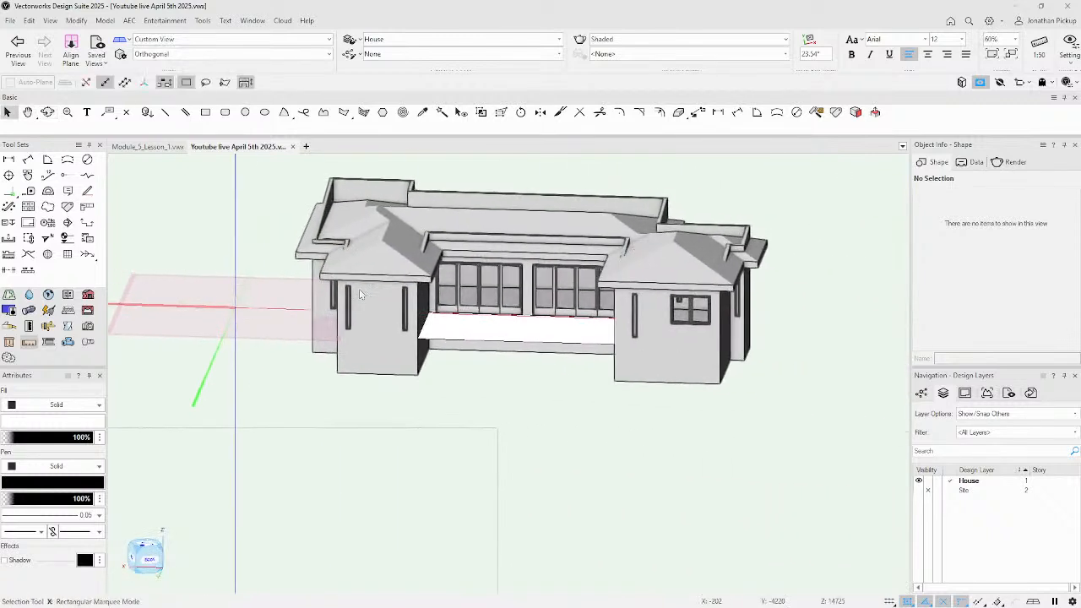
pyautogui.scroll(-2, 591, 308)
pyautogui.keyDown('ctrl'); pyautogui.middleClick(597, 299); pyautogui.keyUp('ctrl')
pyautogui.keyDown('ctrl'); pyautogui.moveTo(596, 299); pyautogui.dragTo(596, 298, button='middle'); pyautogui.keyUp('ctrl')
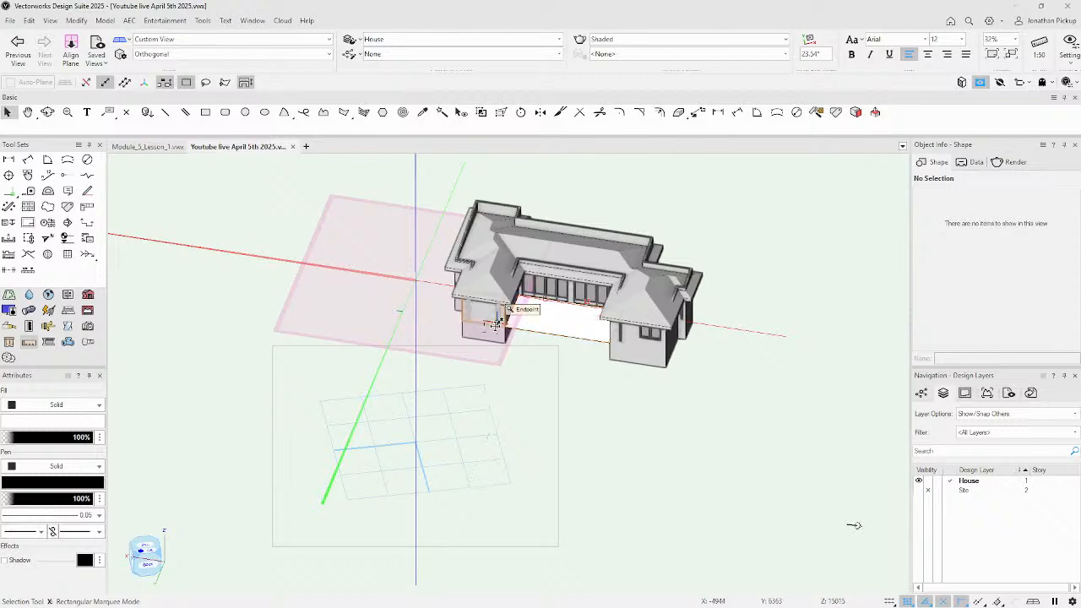
pyautogui.keyDown('ctrl'); pyautogui.moveTo(496, 326); pyautogui.dragTo(495, 326, button='middle'); pyautogui.keyUp('ctrl')
pyautogui.scroll(3, 564, 333)
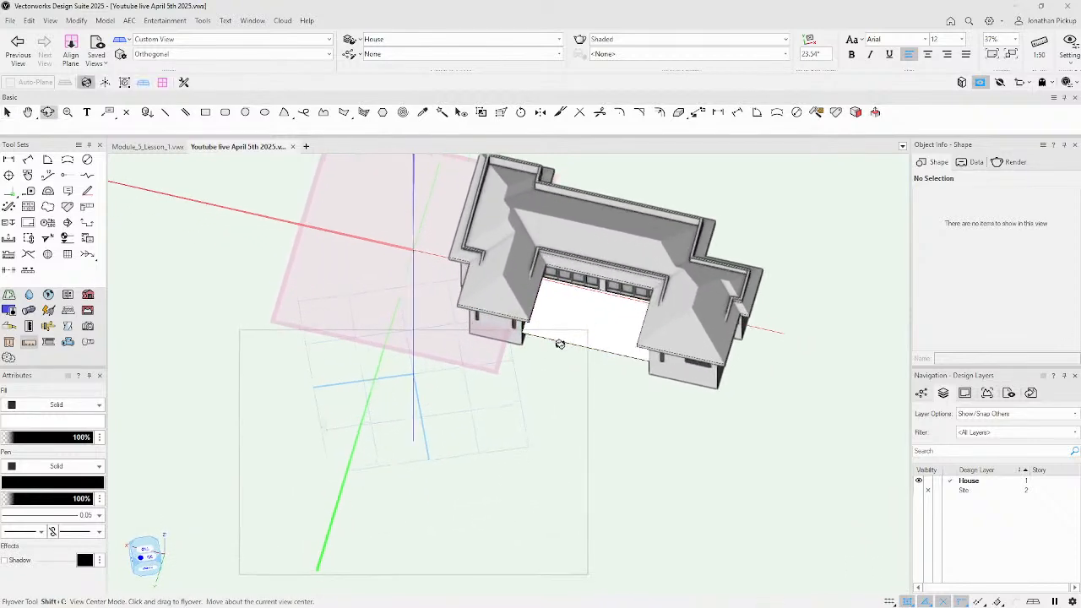
pyautogui.moveTo(572, 327); pyautogui.dragTo(416, 439, button='middle')
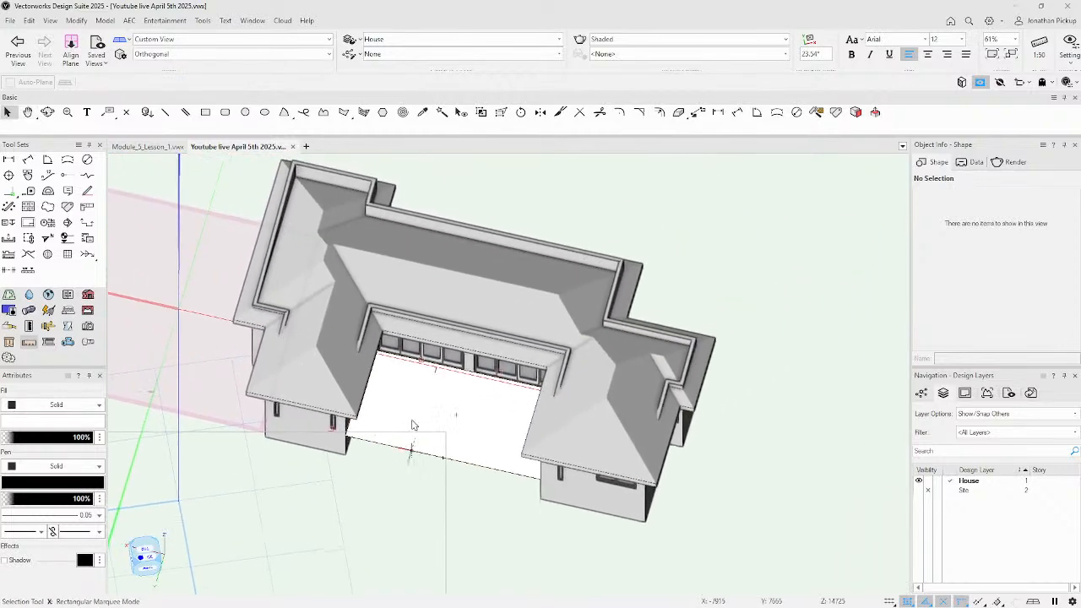
# Change the house to the Right Isometric view using the standard-views ring.
pyautogui.press('space')
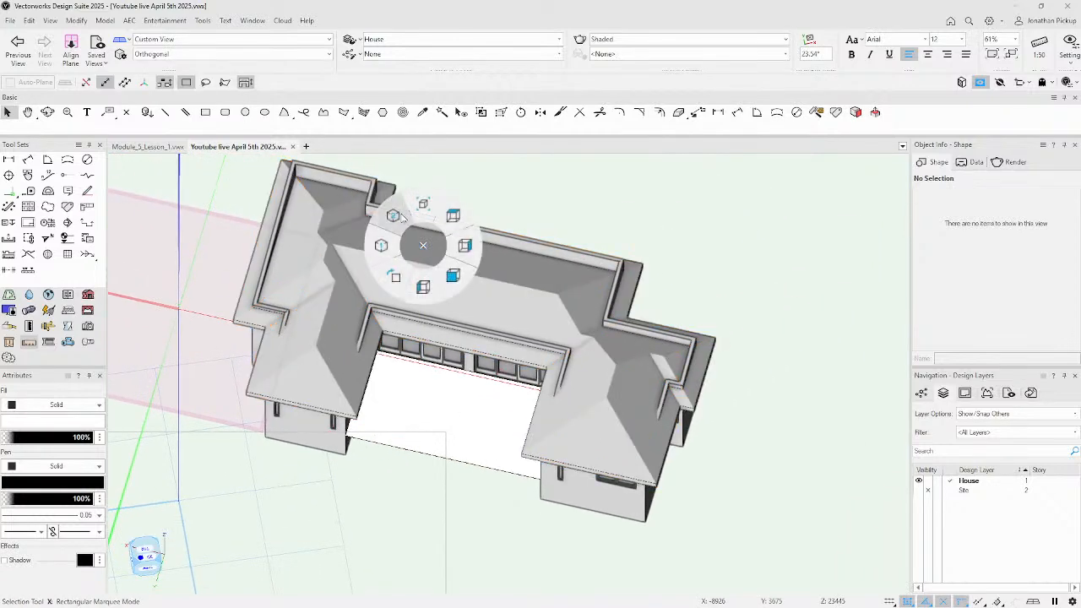
pyautogui.click(380, 257)
pyautogui.press('space')
pyautogui.click(427, 245)
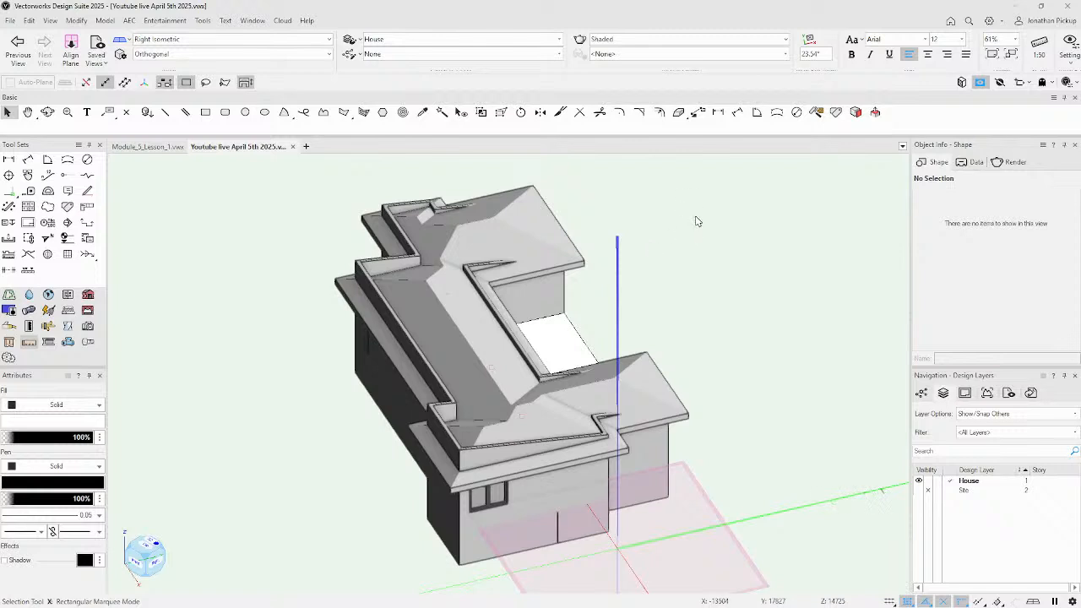
pyautogui.press('space')
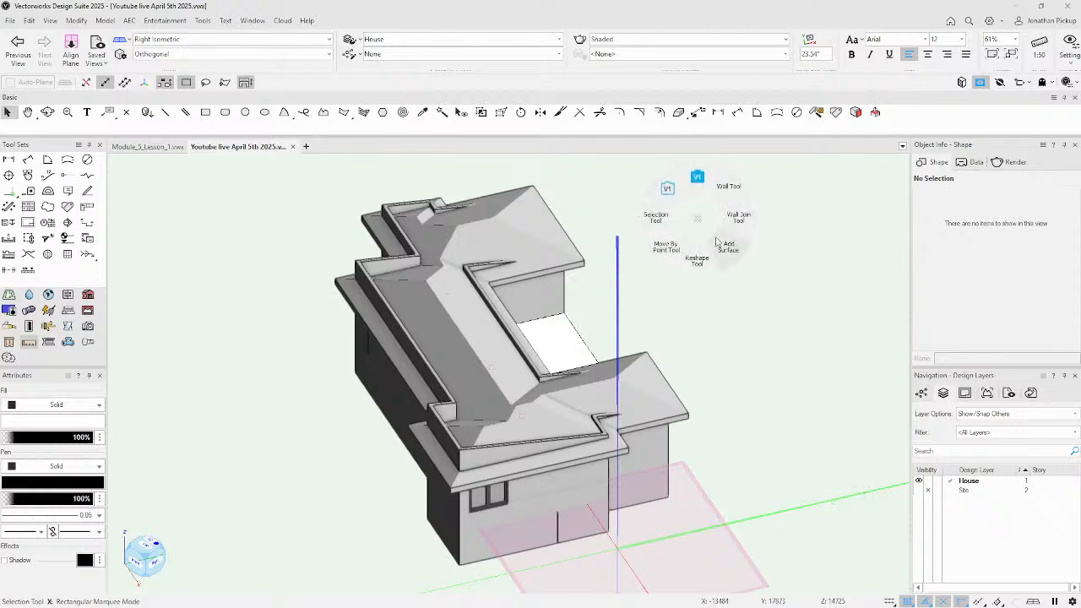
pyautogui.click(669, 188)
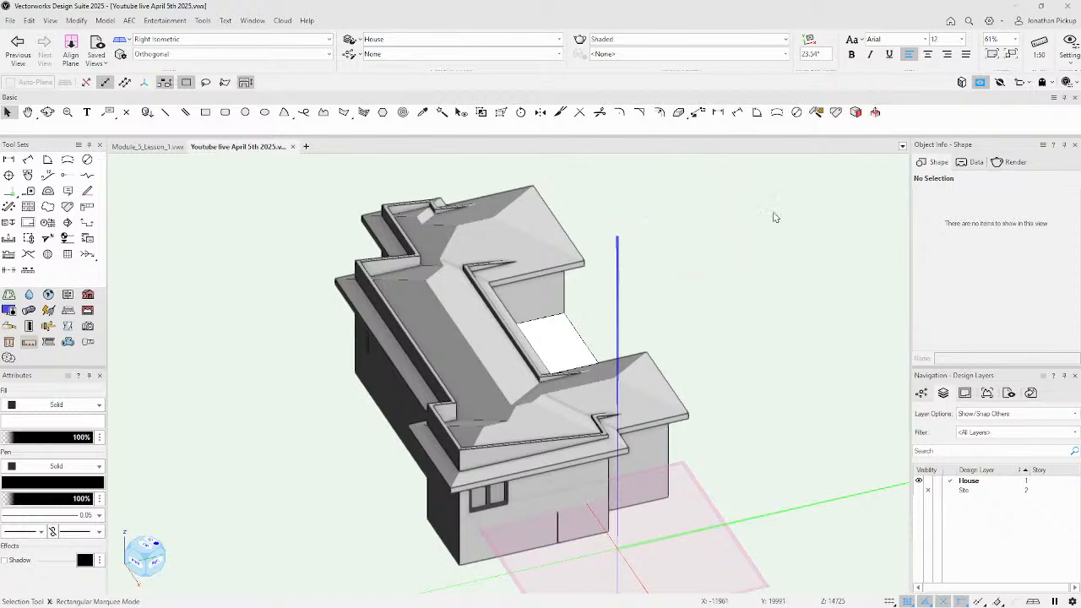
# Select the house roof and open Edit Roof Settings for its front-left edge (Eave, 20° pitch, 610 overhang).
pyautogui.rightClick(674, 227)
pyautogui.click(634, 228)
pyautogui.click(656, 370)
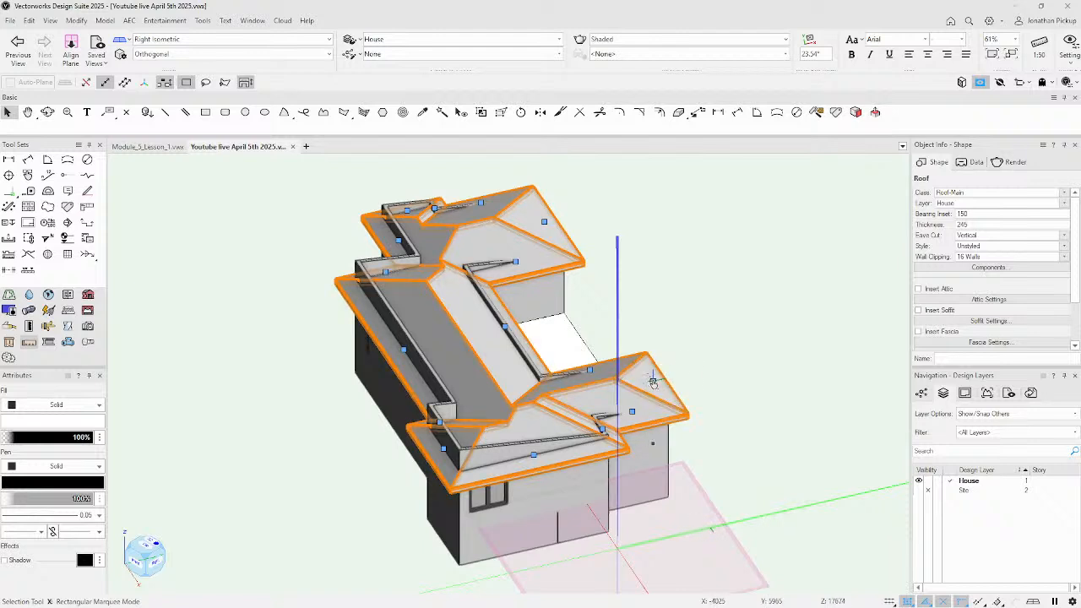
pyautogui.hotkey('shift', 'c')
pyautogui.moveTo(685, 380); pyautogui.dragTo(625, 358)
pyautogui.press('x')
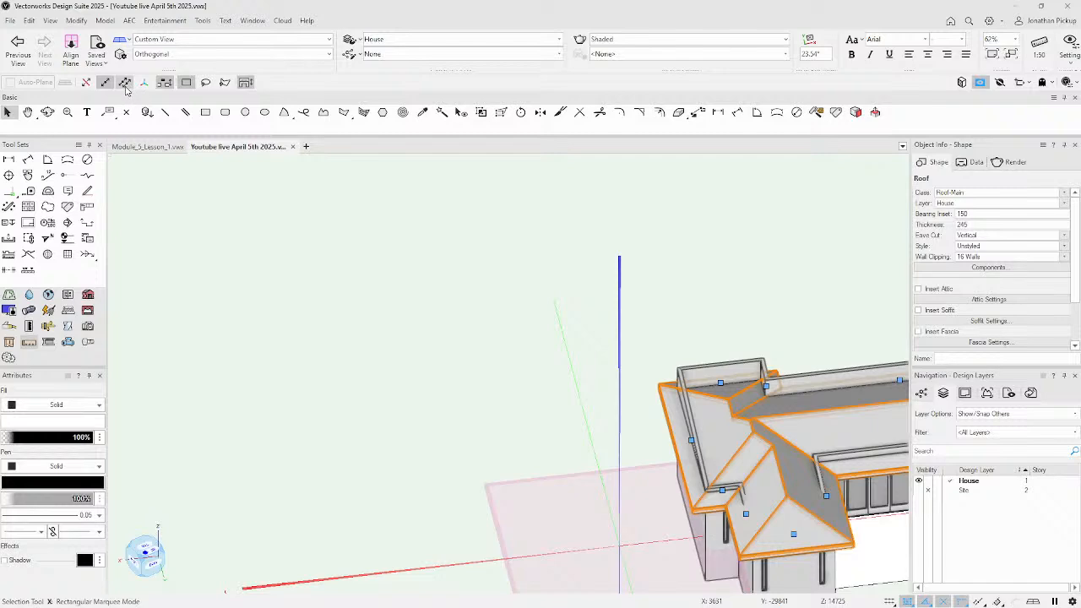
pyautogui.keyDown('ctrl'); pyautogui.moveTo(217, 263); pyautogui.dragTo(208, 221, button='middle'); pyautogui.keyUp('ctrl')
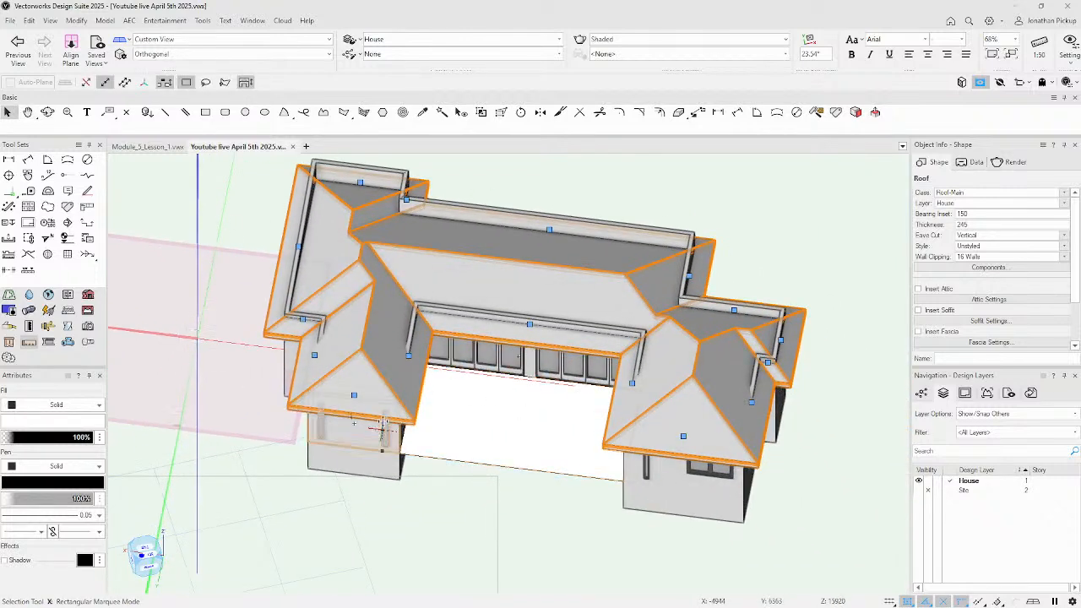
pyautogui.doubleClick(355, 397)
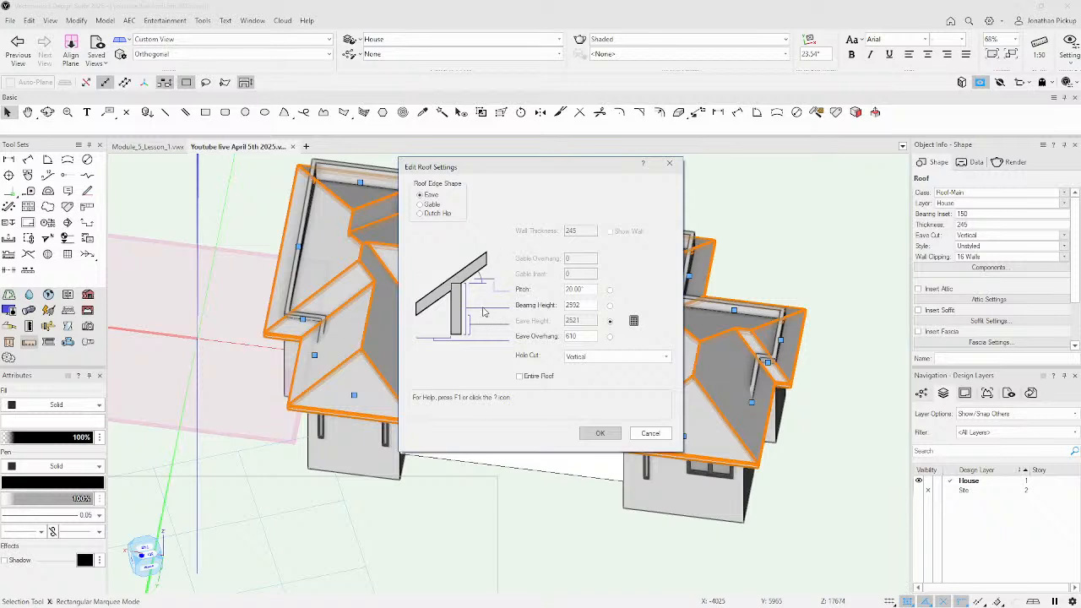
# Set the front-left roof edge shape to Gable with Show Wall left off, and apply.
pyautogui.click(420, 205)
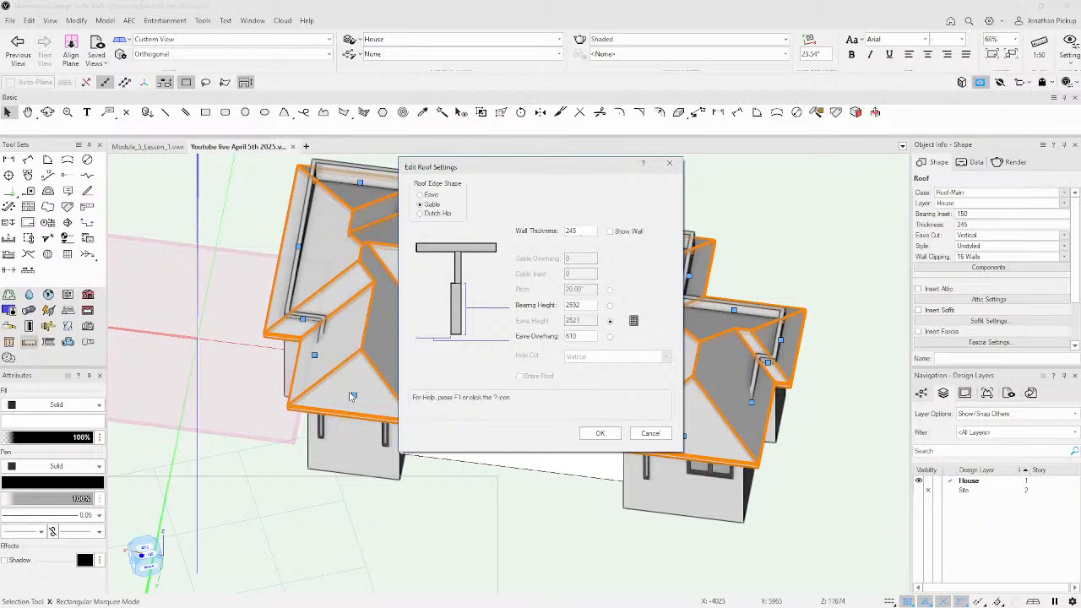
pyautogui.click(609, 232)
pyautogui.click(610, 232)
pyautogui.click(606, 434)
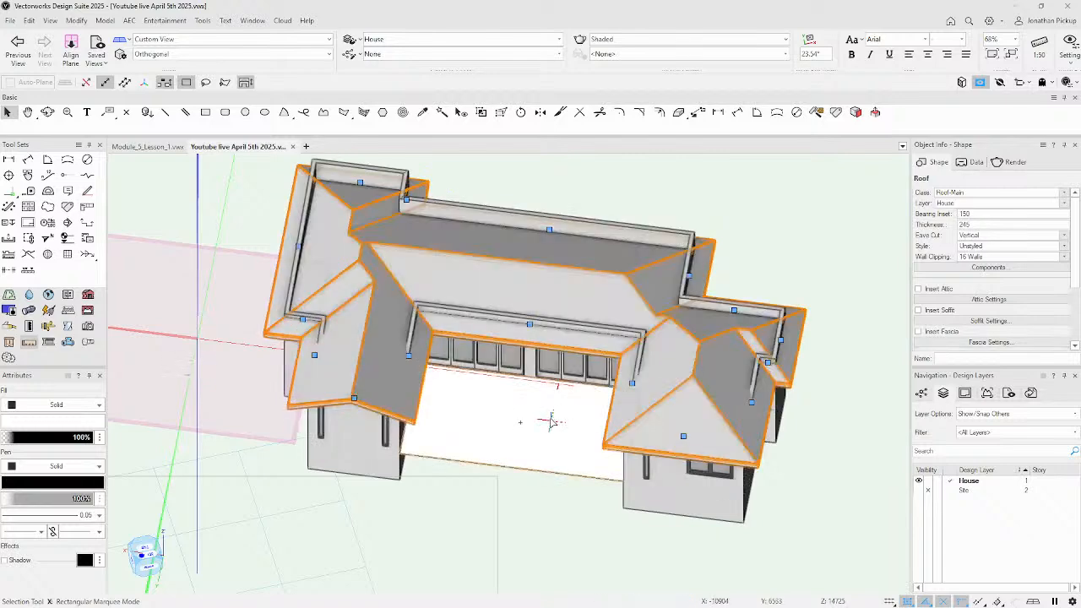
# Turn two more roof edges, including the right end, into Gable edges.
pyautogui.keyDown('ctrl'); pyautogui.moveTo(593, 423); pyautogui.dragTo(561, 297, button='middle'); pyautogui.keyUp('ctrl')
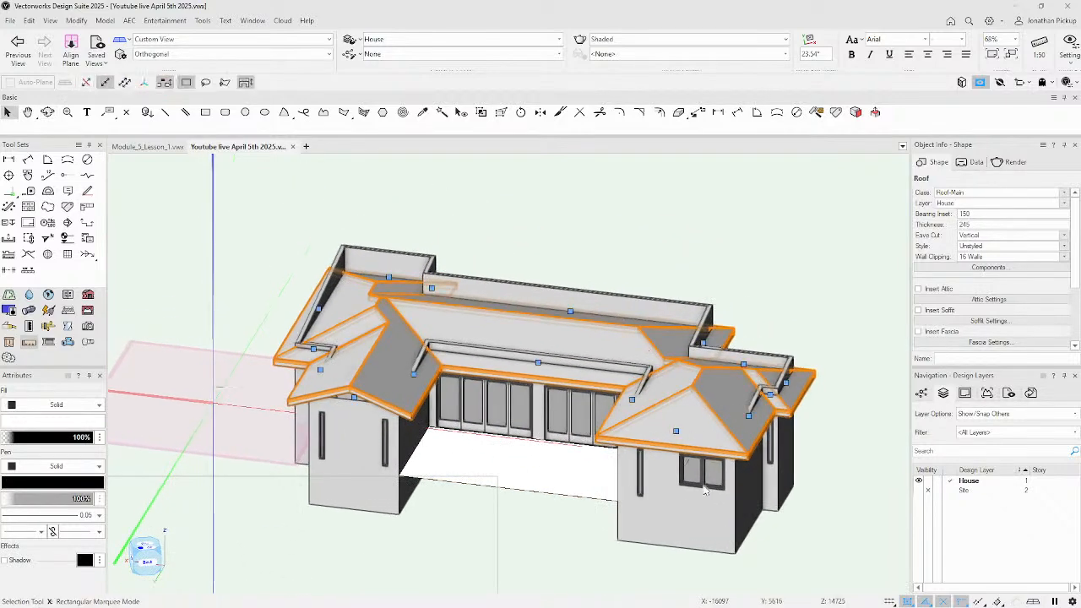
pyautogui.doubleClick(677, 431)
pyautogui.click(419, 205)
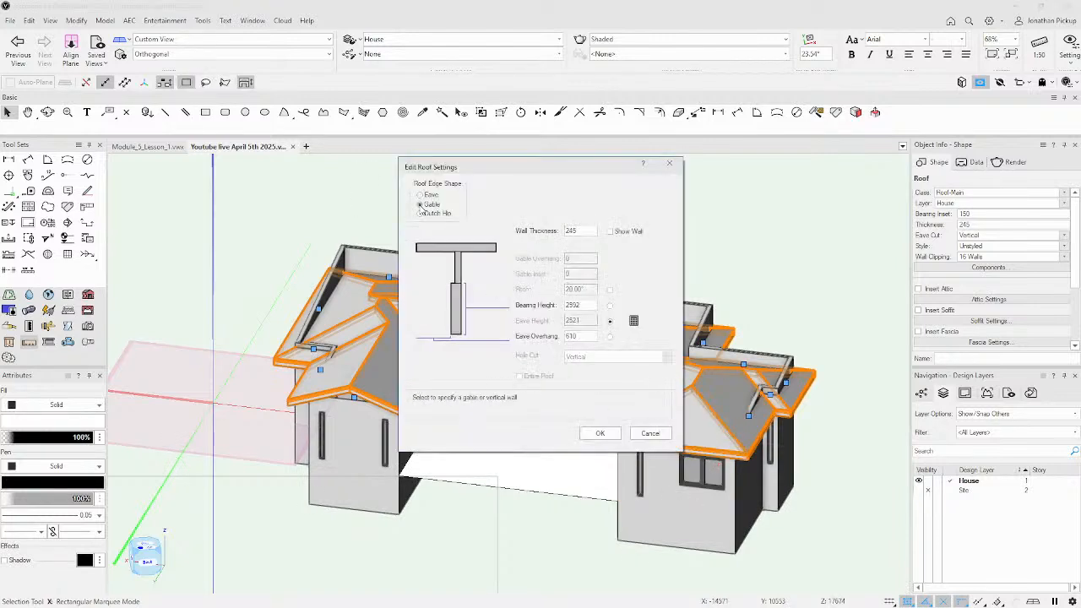
pyautogui.click(600, 433)
pyautogui.hotkey('shift', 'c')
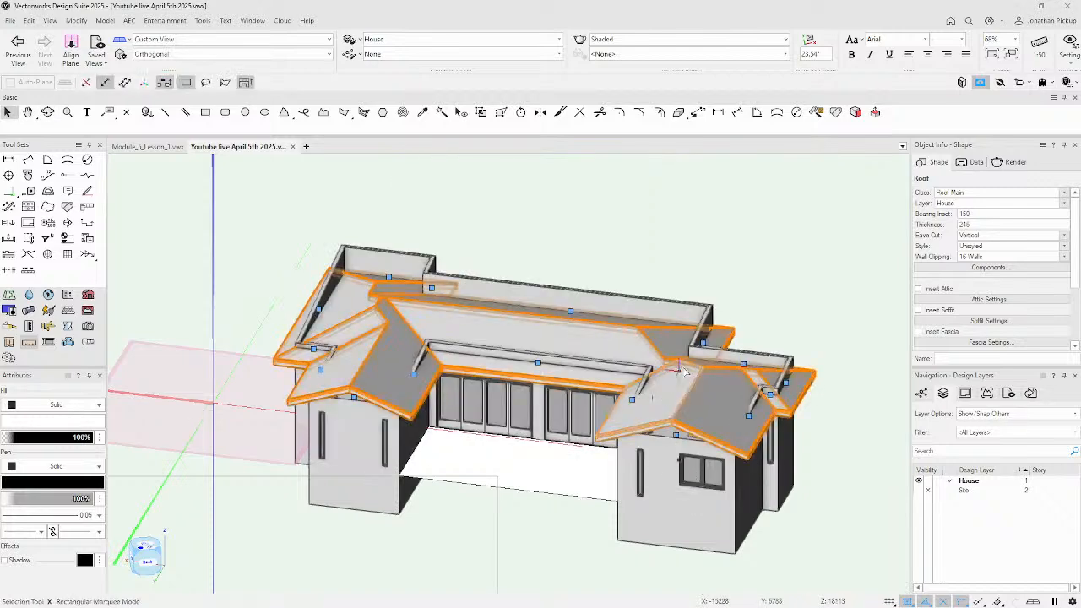
pyautogui.press('x')
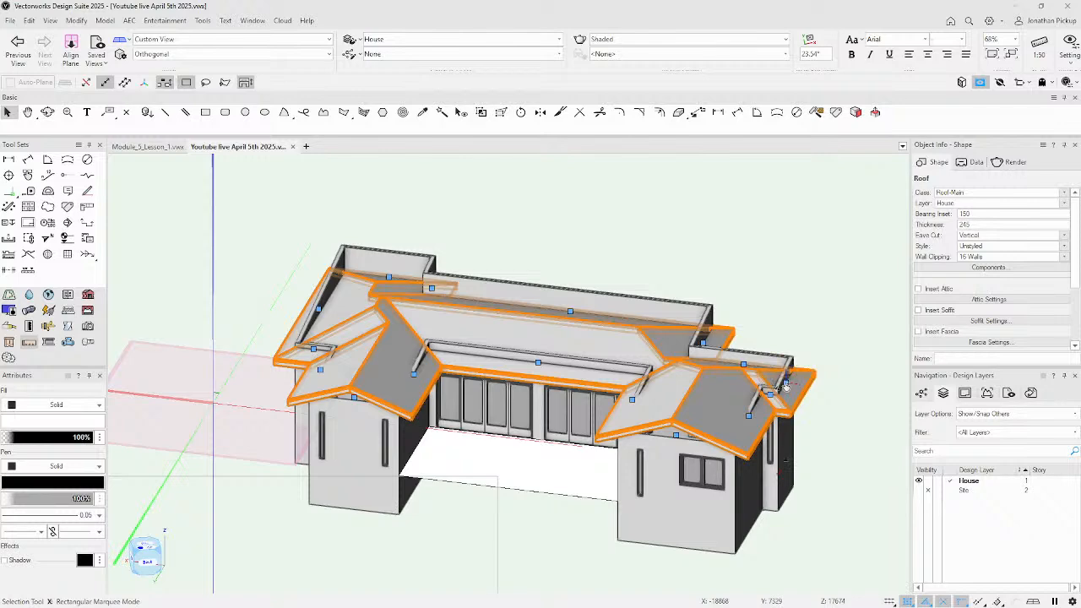
pyautogui.doubleClick(786, 385)
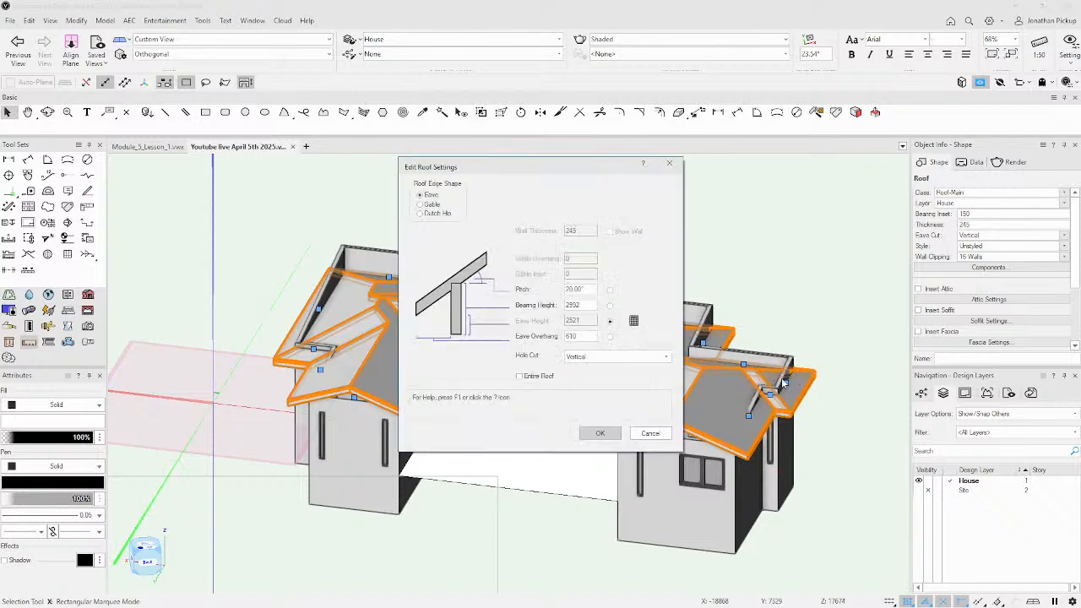
pyautogui.click(420, 204)
pyautogui.click(600, 432)
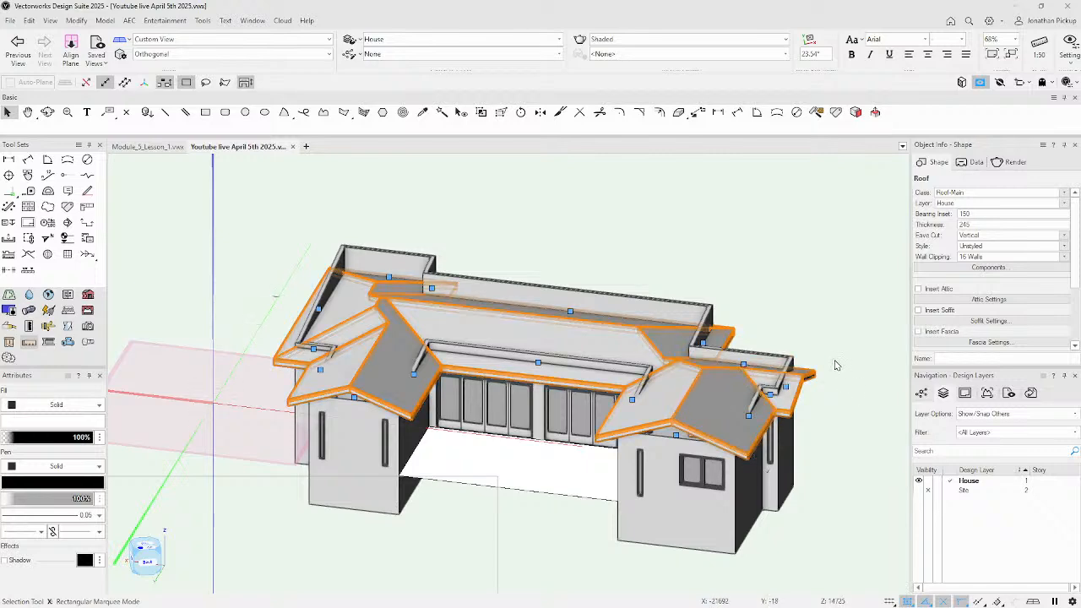
# Orbit to the opposite side of the house and make one more roof edge a Gable.
pyautogui.hotkey('shift', 'c')
pyautogui.moveTo(828, 358); pyautogui.dragTo(602, 370)
pyautogui.keyDown('ctrl'); pyautogui.moveTo(603, 369); pyautogui.dragTo(494, 383, button='middle'); pyautogui.keyUp('ctrl')
pyautogui.keyDown('ctrl'); pyautogui.moveTo(760, 315); pyautogui.dragTo(1007, 413, button='middle'); pyautogui.keyUp('ctrl')
pyautogui.keyDown('ctrl'); pyautogui.moveTo(902, 429); pyautogui.dragTo(895, 426, button='middle'); pyautogui.keyUp('ctrl')
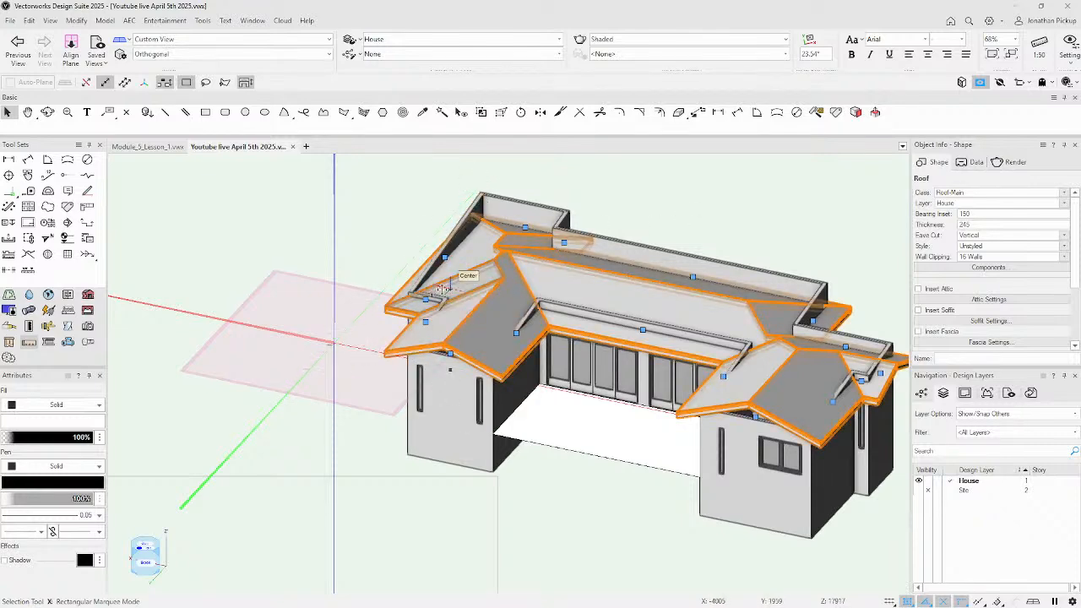
pyautogui.keyDown('ctrl'); pyautogui.moveTo(434, 310); pyautogui.dragTo(548, 282, button='middle'); pyautogui.keyUp('ctrl')
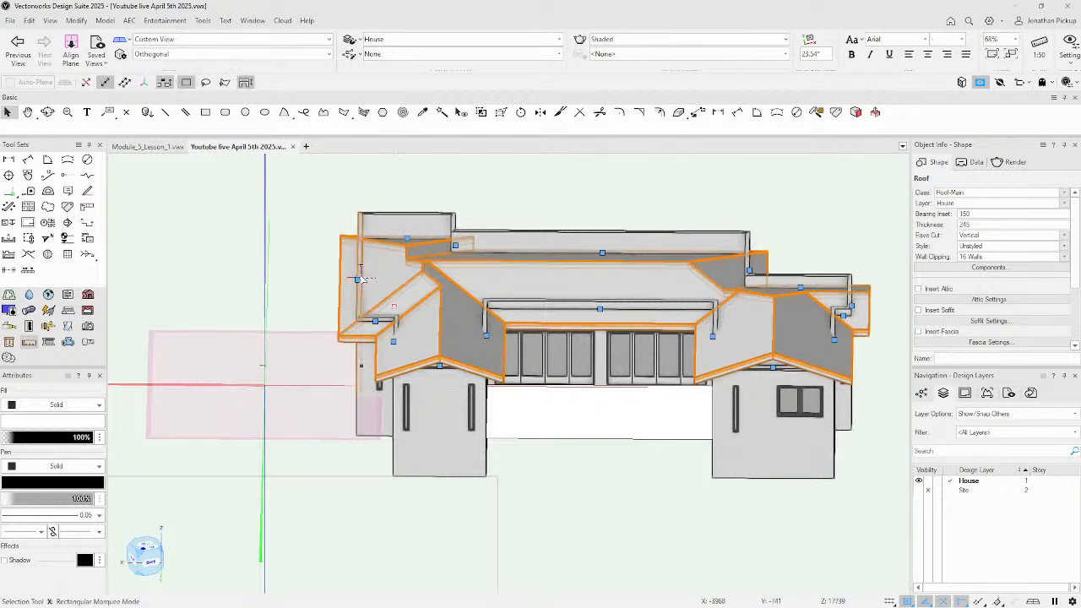
pyautogui.doubleClick(358, 285)
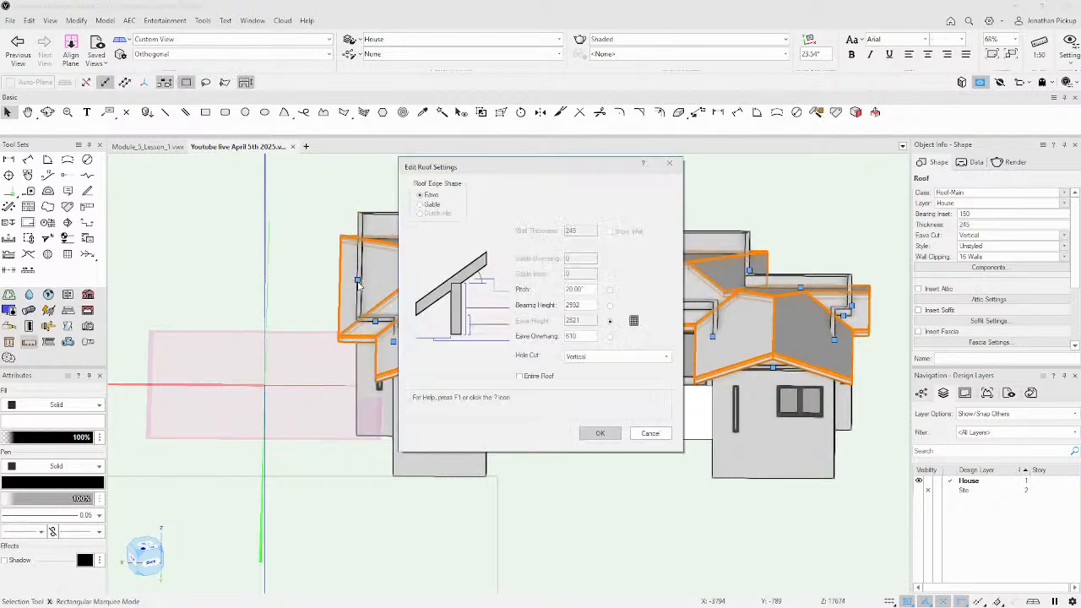
pyautogui.click(421, 204)
pyautogui.click(599, 434)
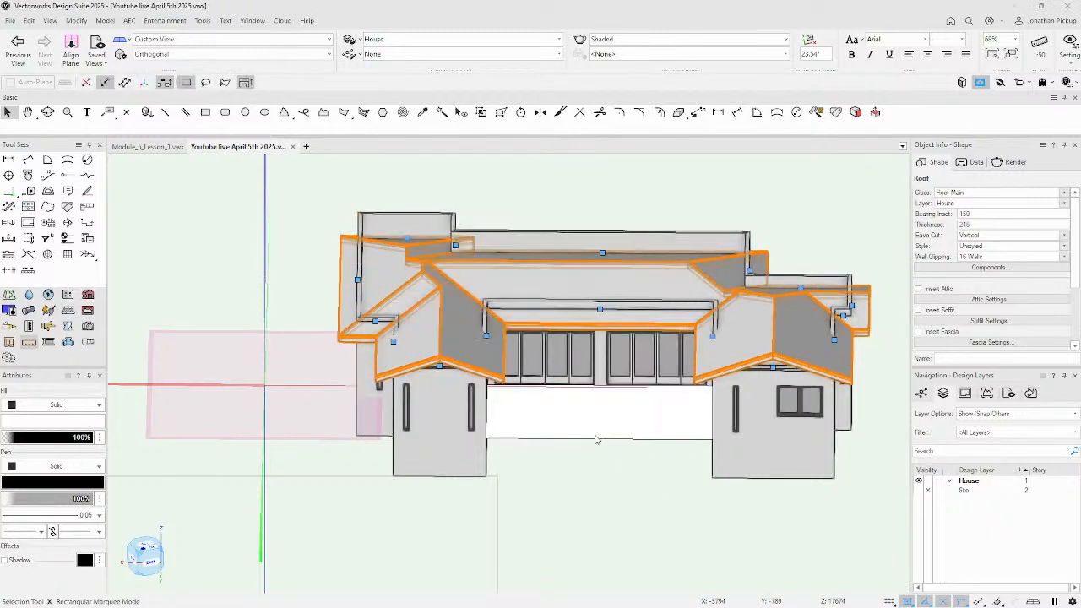
pyautogui.keyDown('ctrl'); pyautogui.moveTo(573, 431); pyautogui.dragTo(602, 349, button='middle'); pyautogui.keyUp('ctrl')
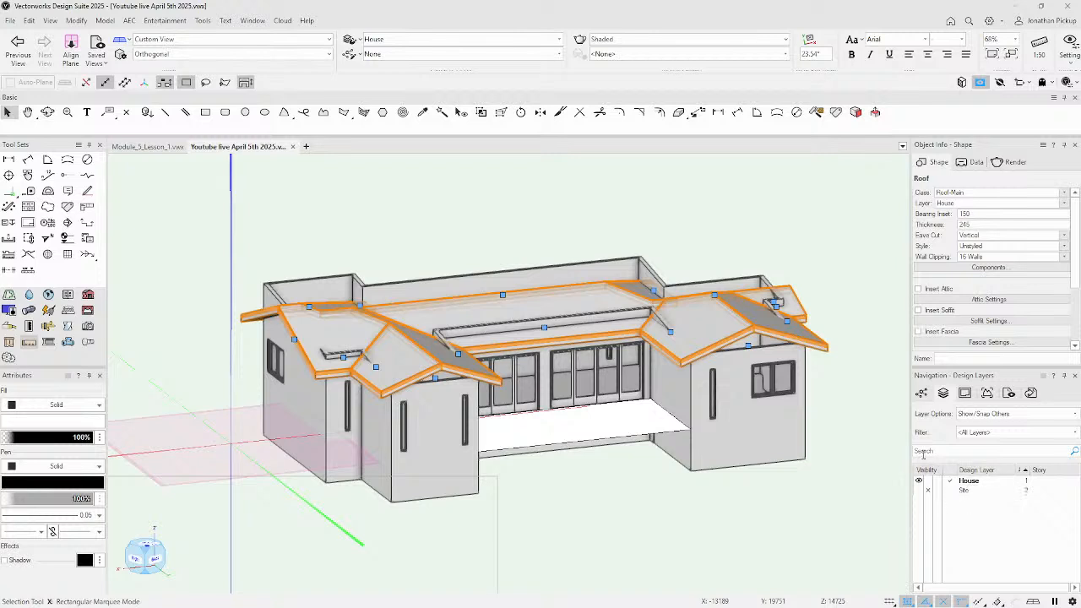
# Create a design layer named 'Roof' from the Object Info layer list and confirm both dialogs.
pyautogui.rightClick(947, 207)
pyautogui.click(926, 210)
pyautogui.click(1018, 204)
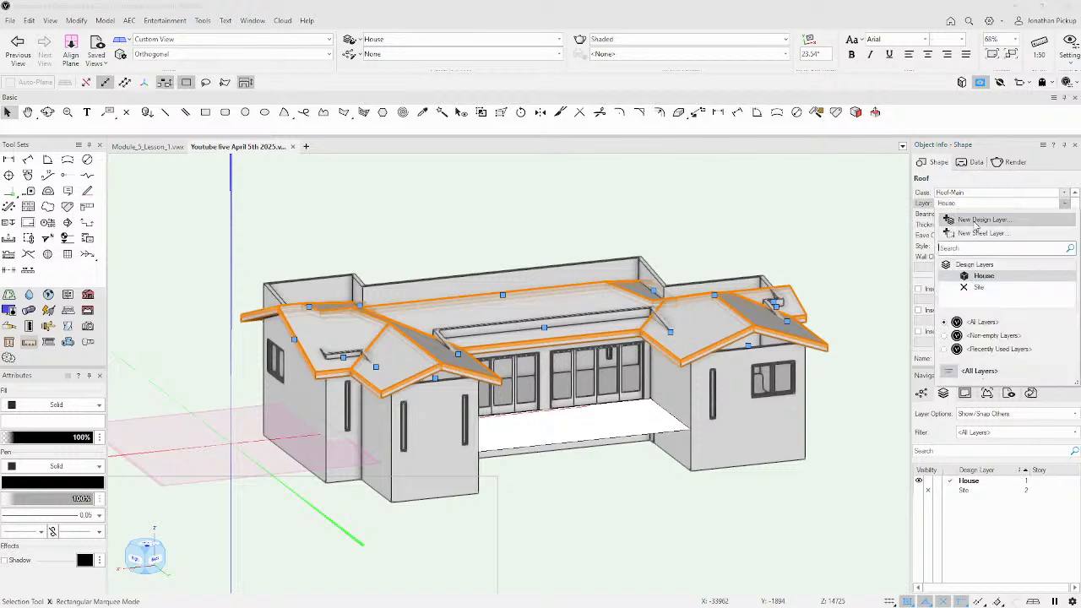
pyautogui.click(980, 221)
pyautogui.write('Roof')
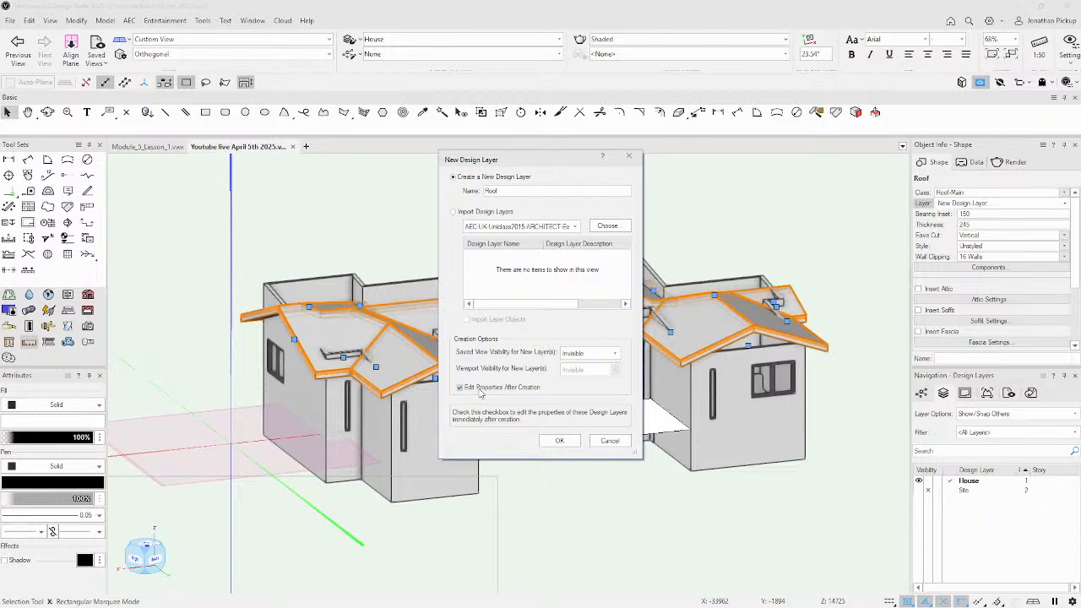
pyautogui.click(560, 442)
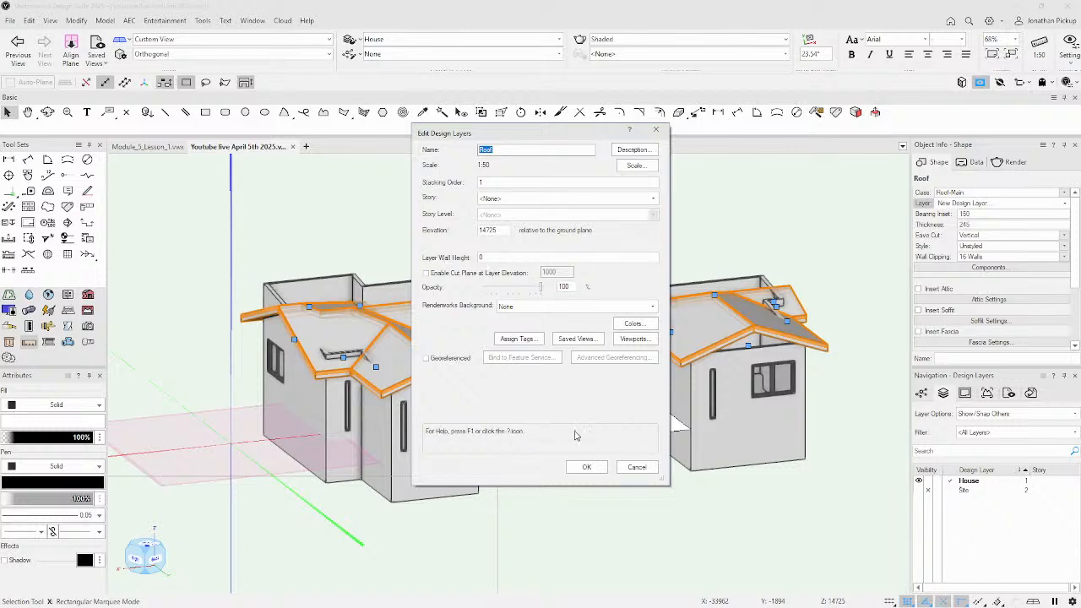
pyautogui.click(589, 469)
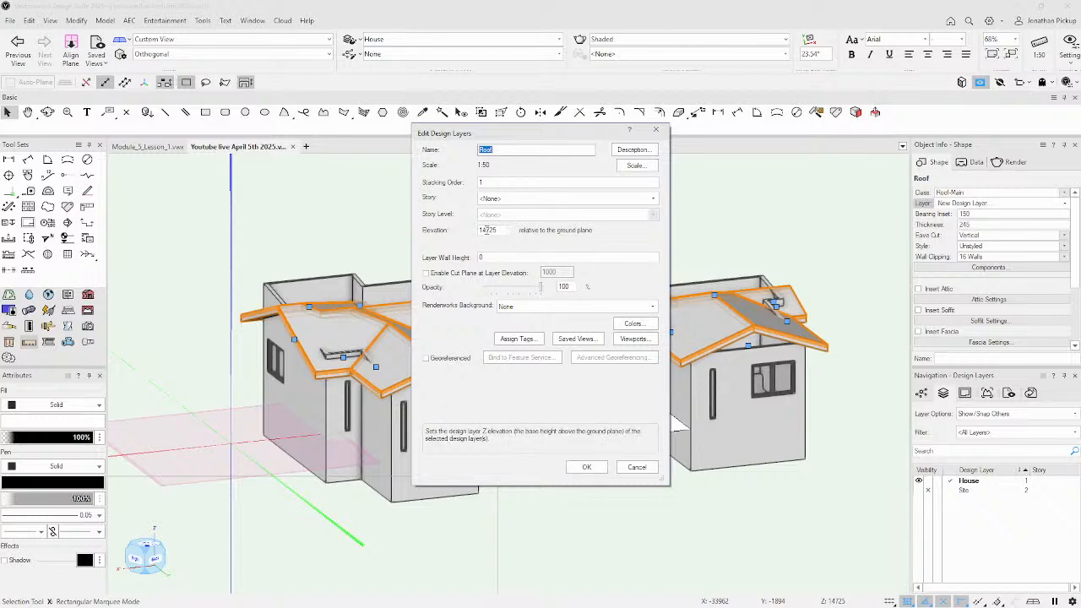
pyautogui.click(586, 468)
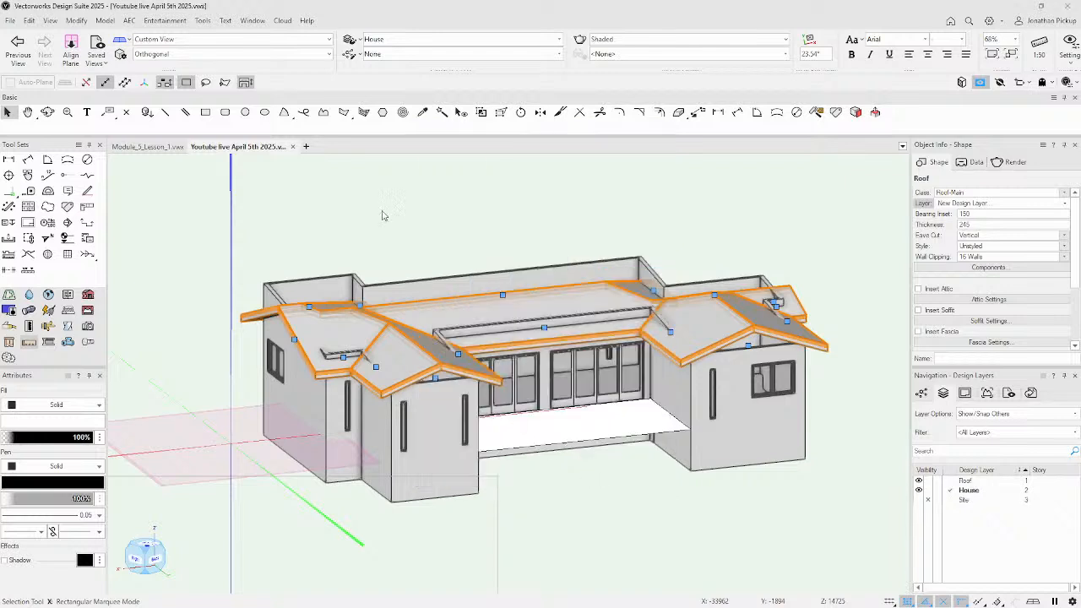
pyautogui.click(245, 22)
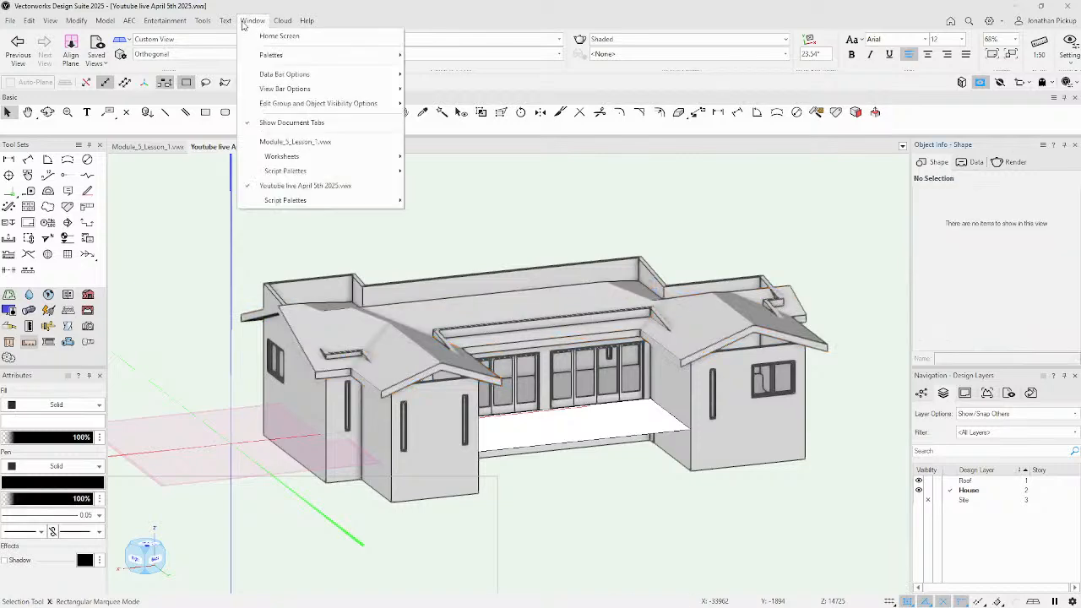
pyautogui.moveTo(234, 23)
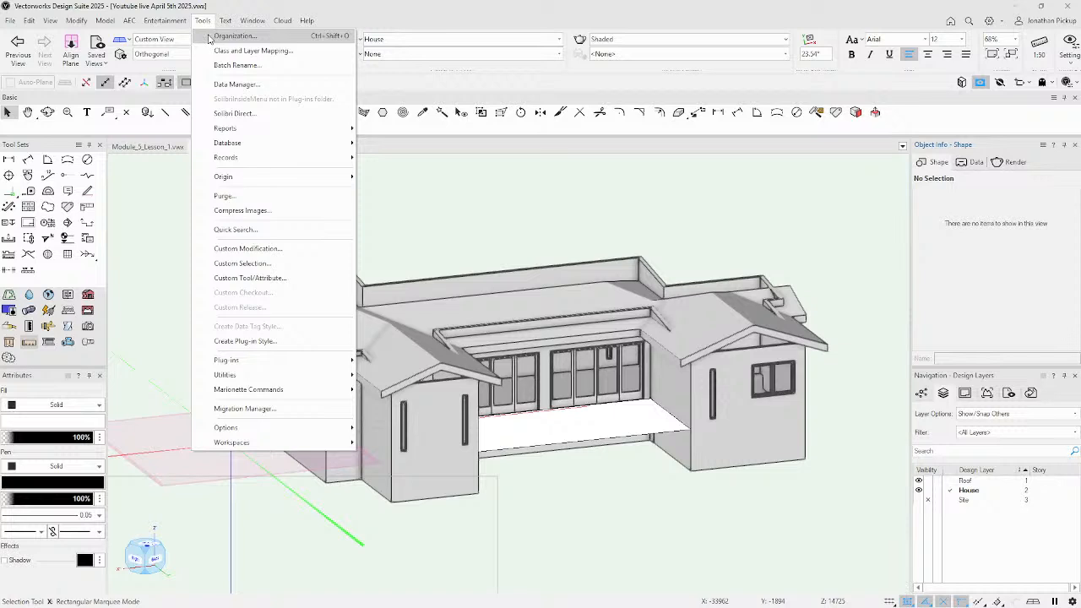
pyautogui.click(208, 36)
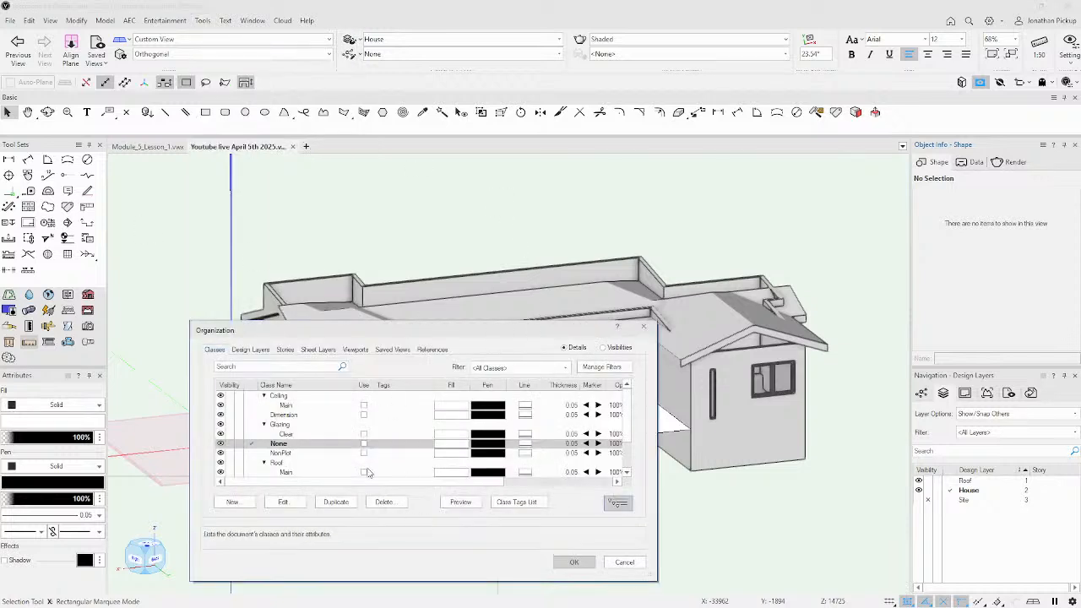
pyautogui.click(268, 350)
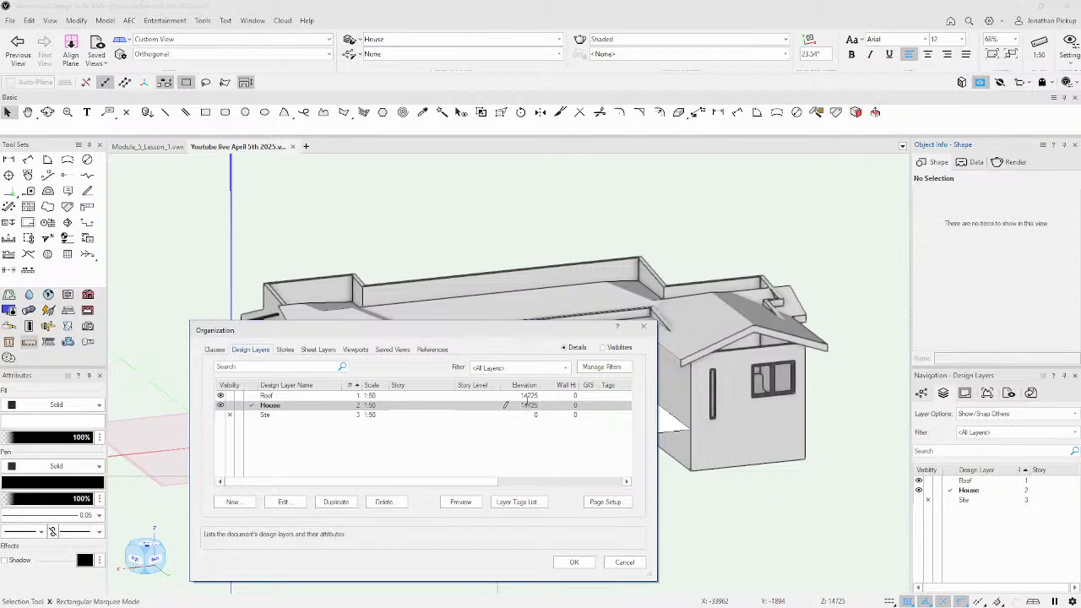
pyautogui.click(574, 562)
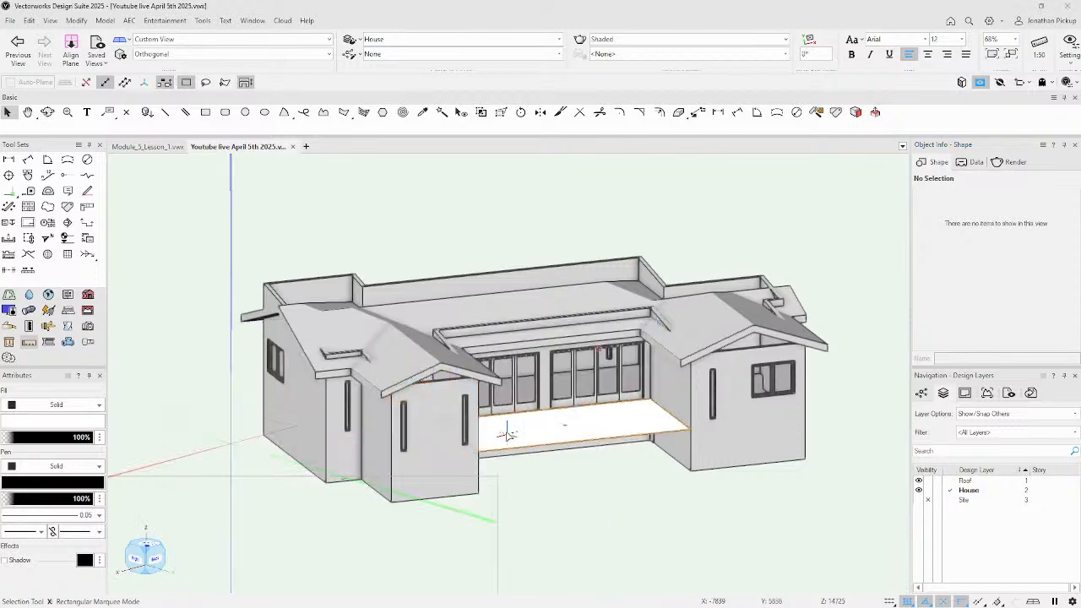
pyautogui.click(463, 474)
pyautogui.click(444, 420)
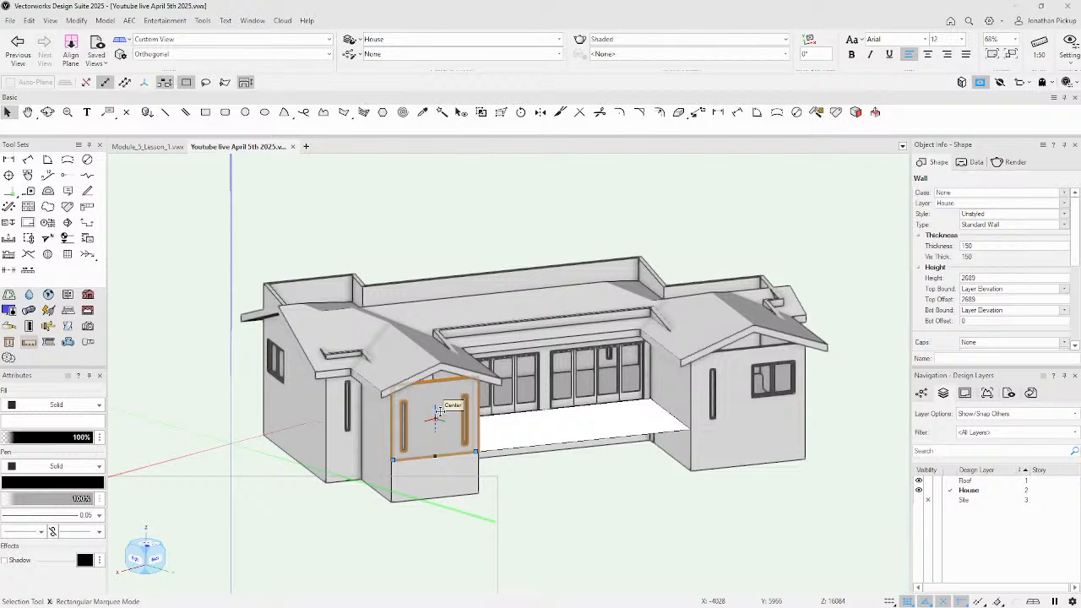
# Use the Select Similar tool on a front wall to pick the matching walls.
pyautogui.click(441, 112)
pyautogui.click(425, 384)
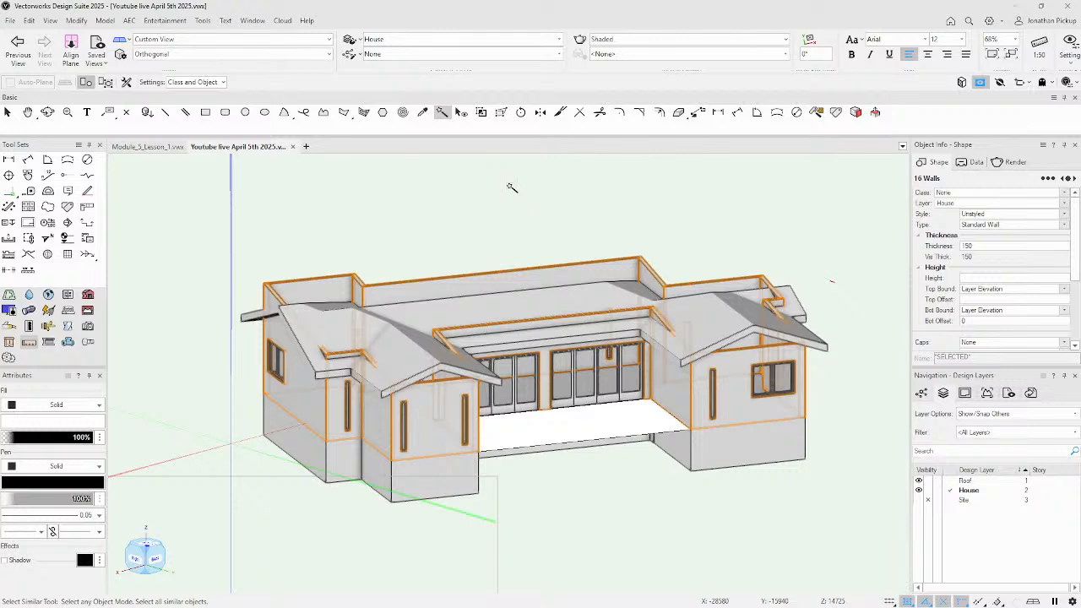
pyautogui.press('space')
pyautogui.press('e')
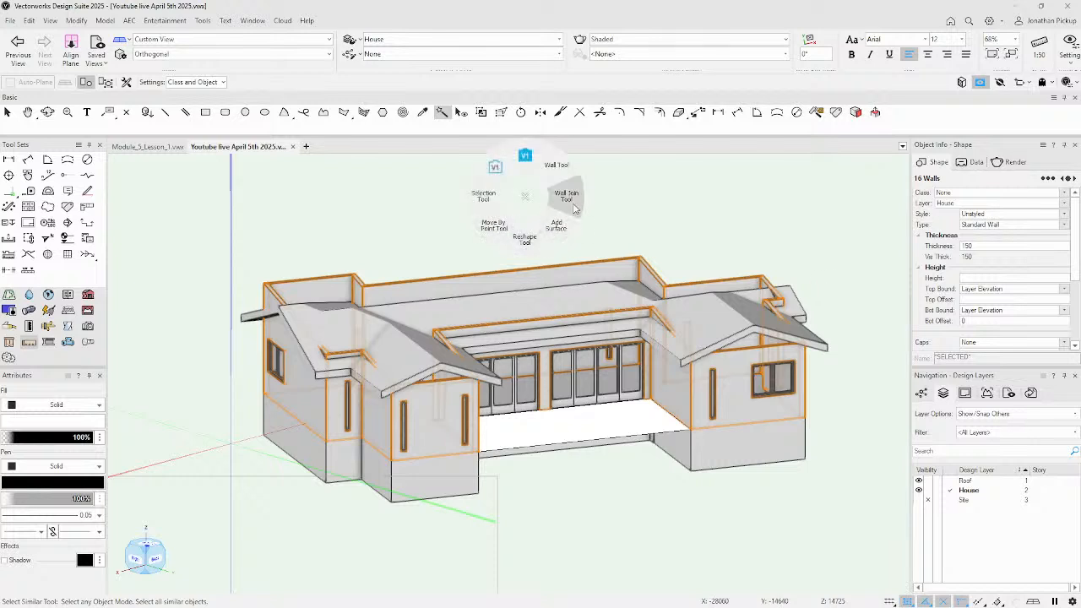
pyautogui.click(483, 196)
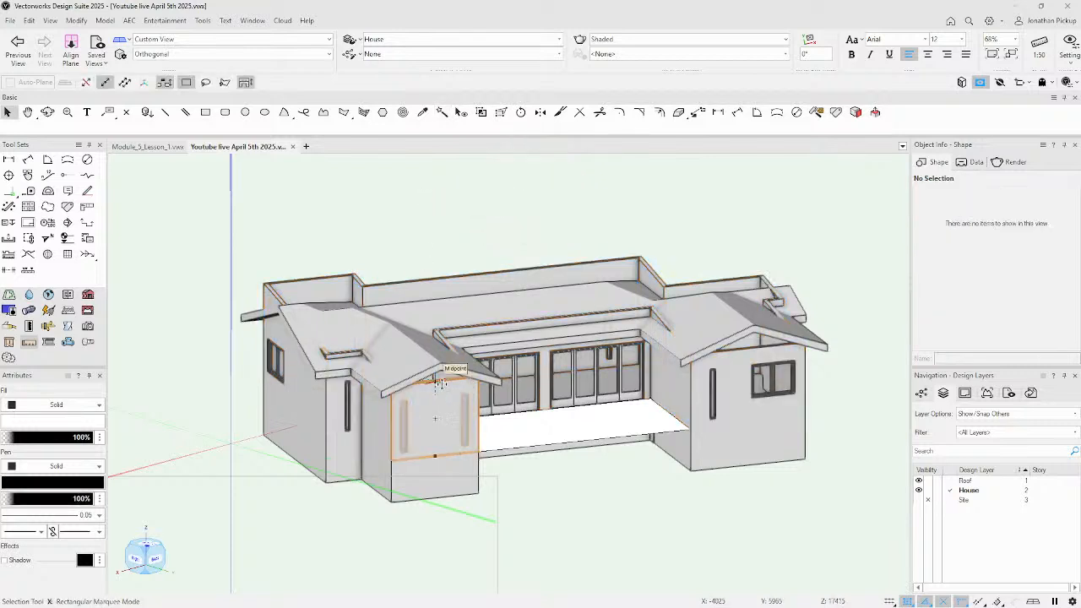
pyautogui.click(442, 111)
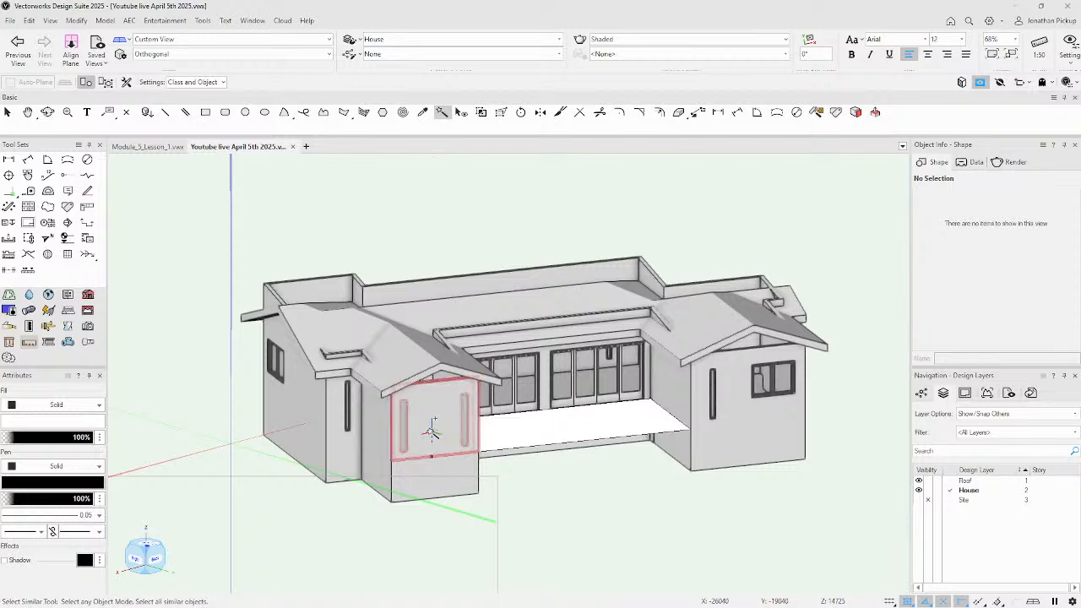
pyautogui.click(430, 430)
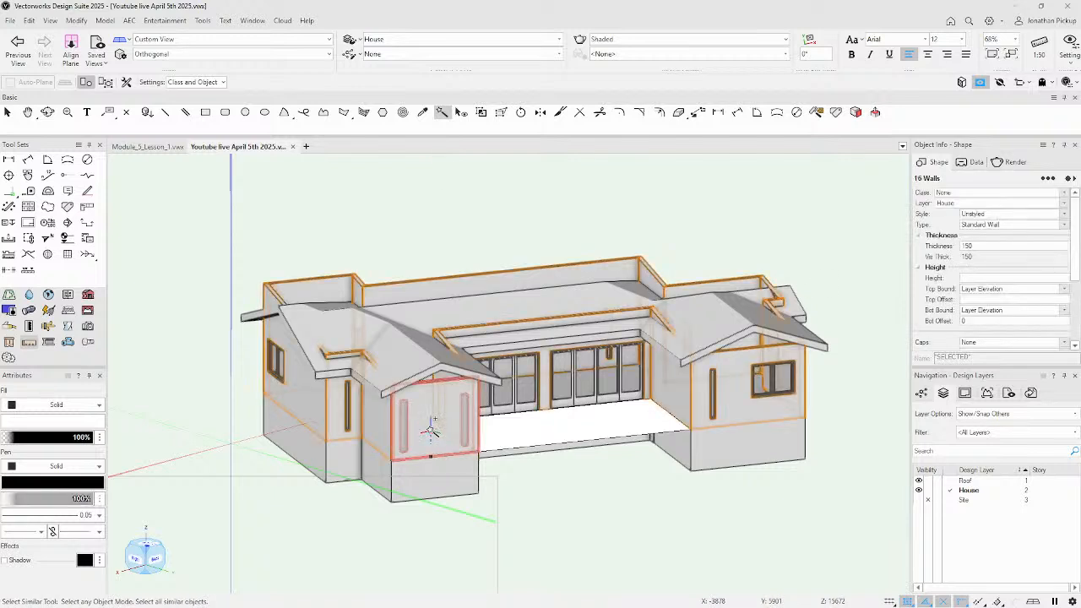
# Try Class-only, then Object-only matching to select all 16 walls, then restore Class and Object matching.
pyautogui.click(221, 83)
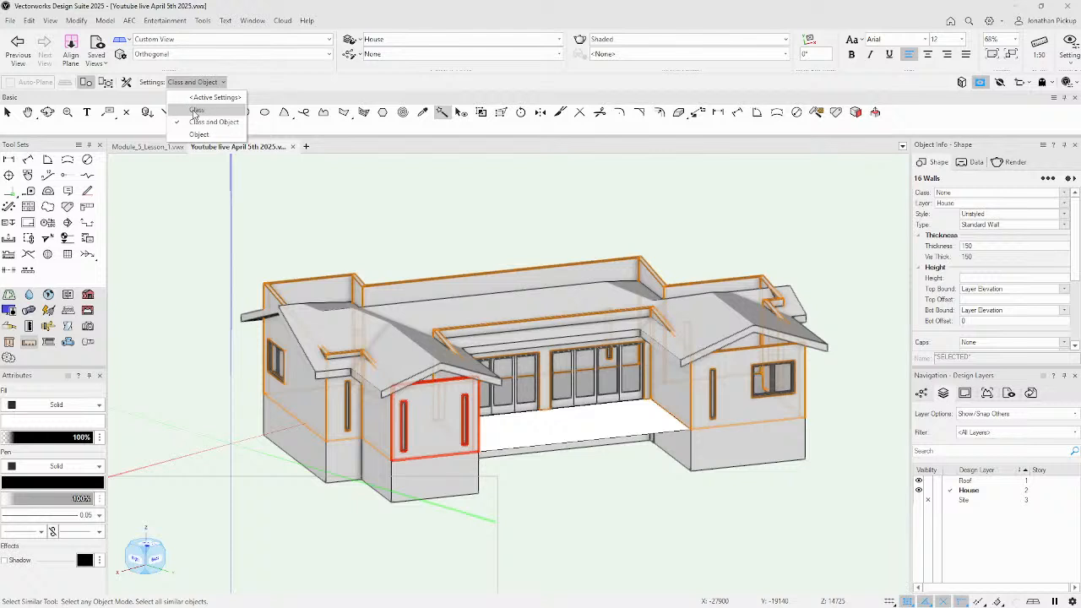
pyautogui.click(194, 113)
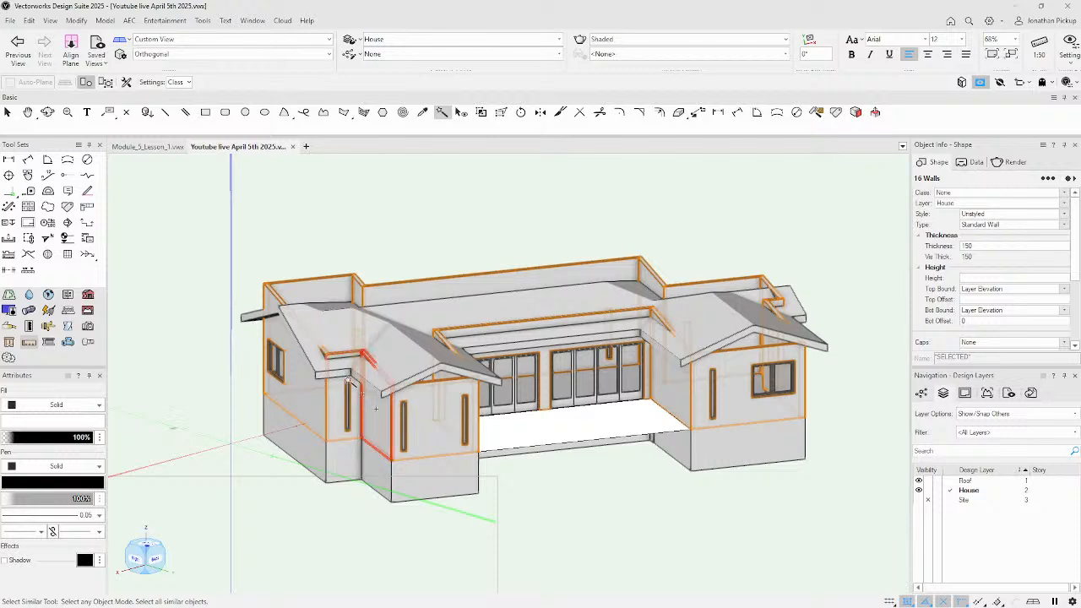
pyautogui.click(388, 241)
pyautogui.click(410, 265)
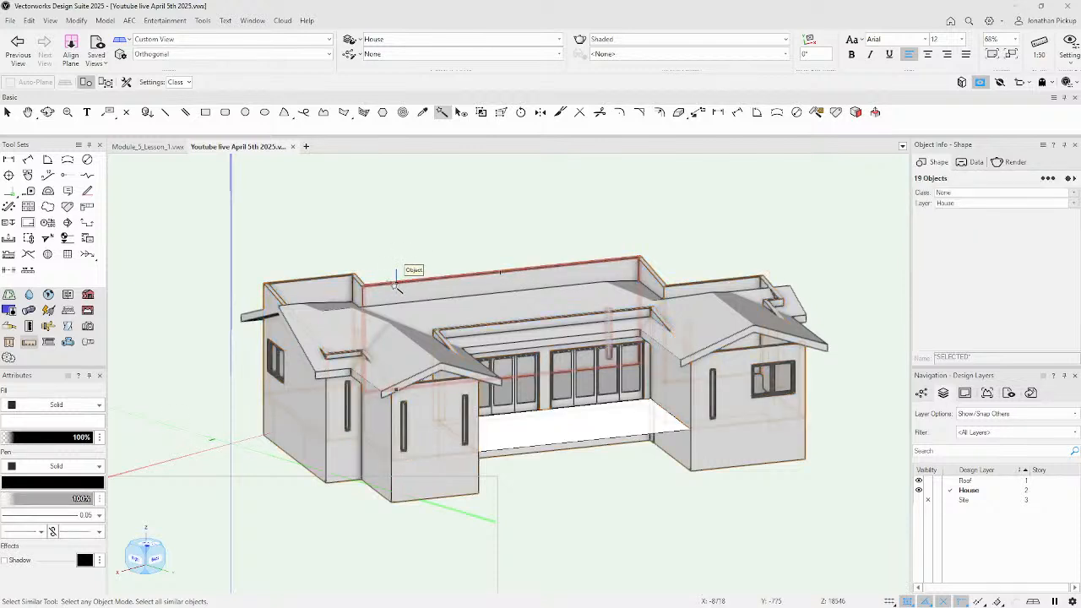
pyautogui.click(179, 82)
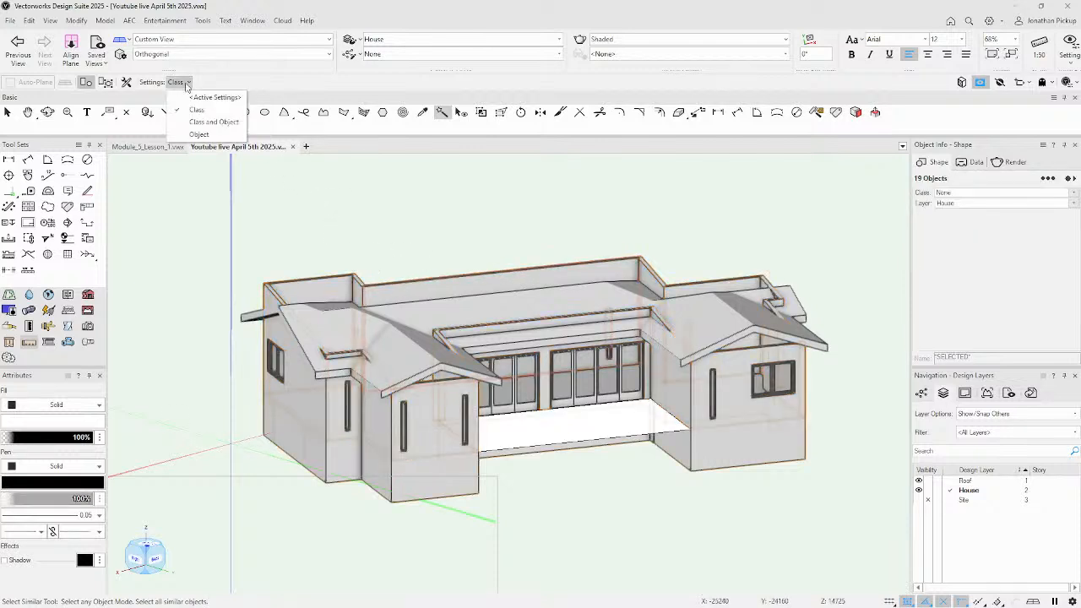
pyautogui.click(194, 127)
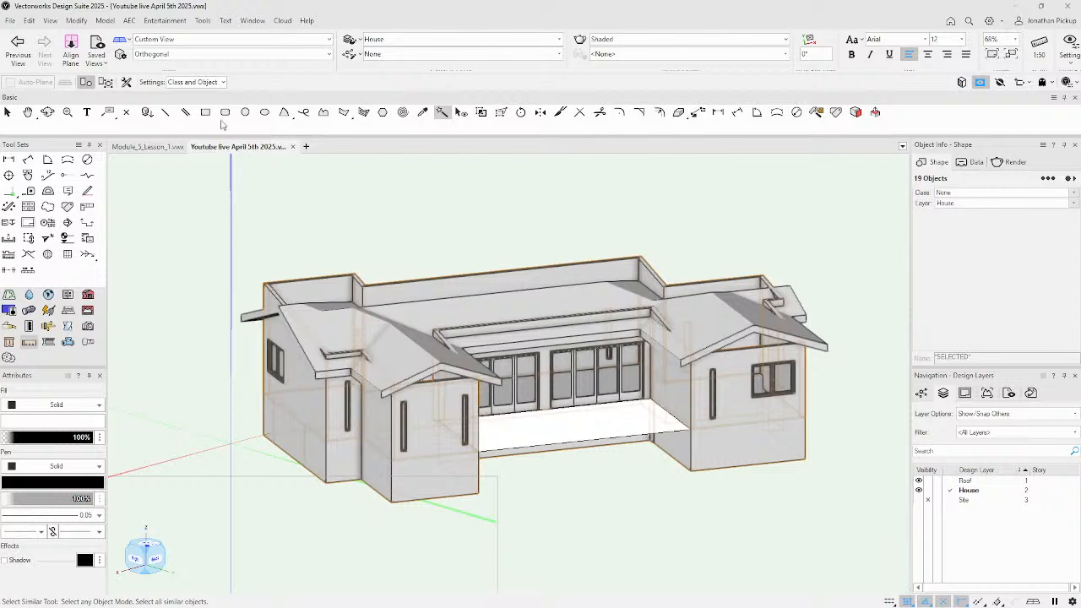
pyautogui.click(218, 82)
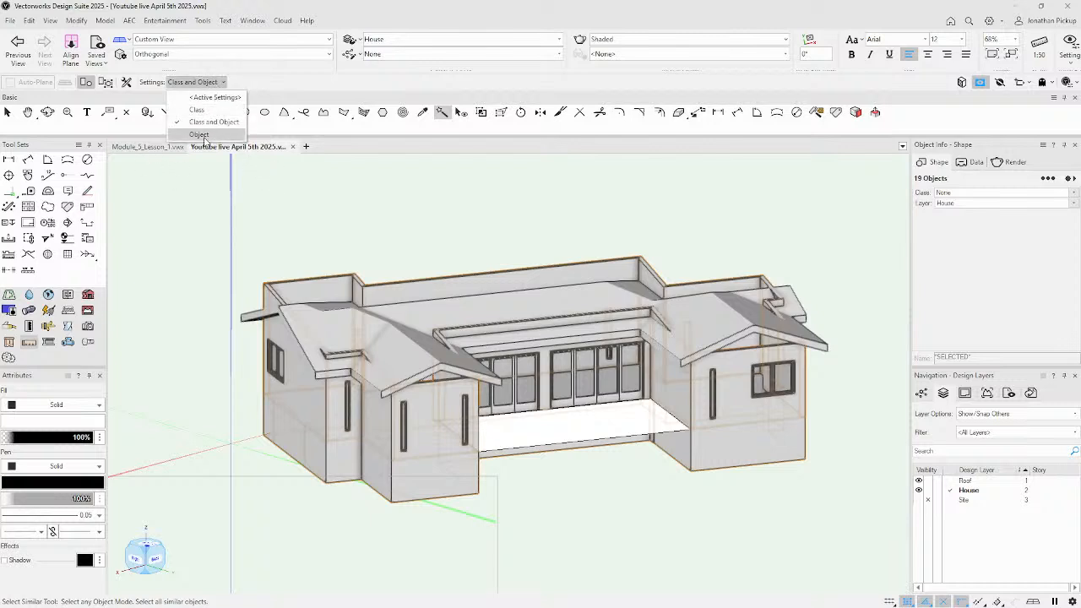
pyautogui.click(204, 135)
pyautogui.click(400, 285)
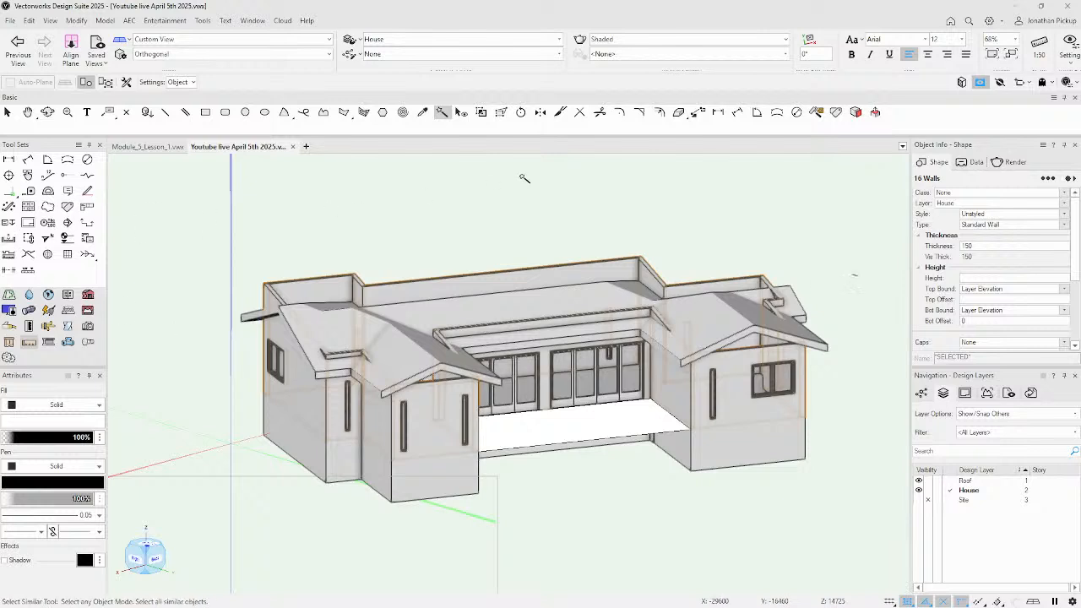
pyautogui.click(179, 82)
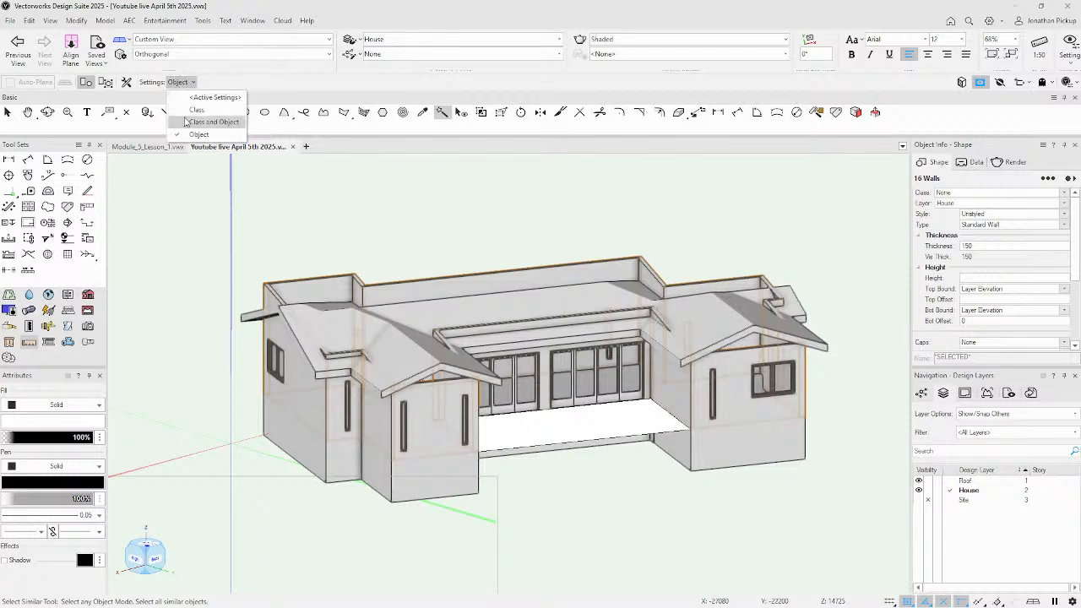
pyautogui.click(211, 121)
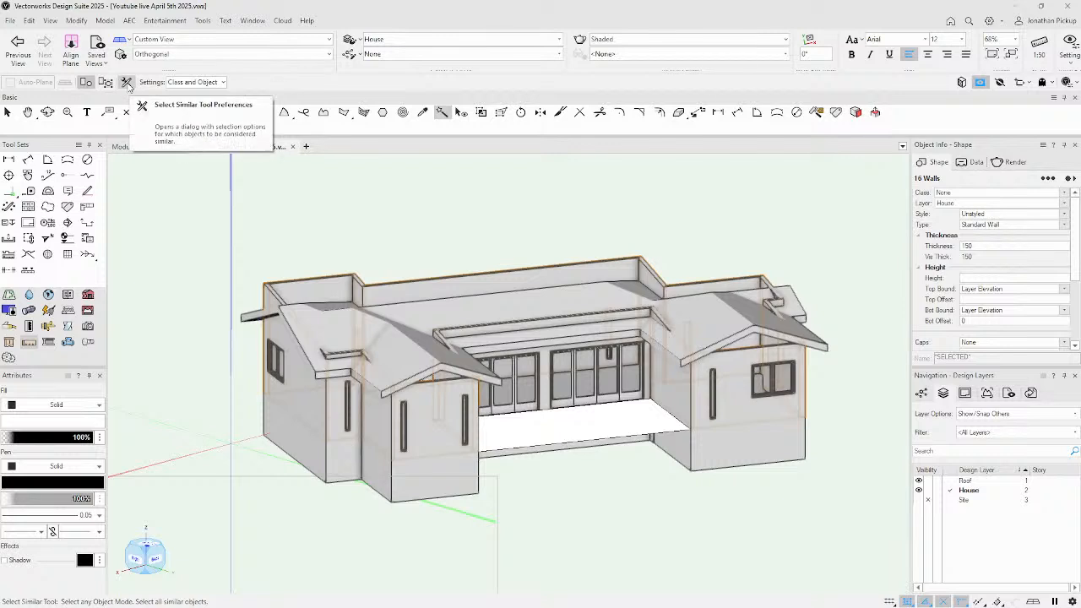
# Cancel Select Similar Preferences, look for Fit Walls to Objects in the AEC menu, then right-click the selected walls.
pyautogui.click(126, 82)
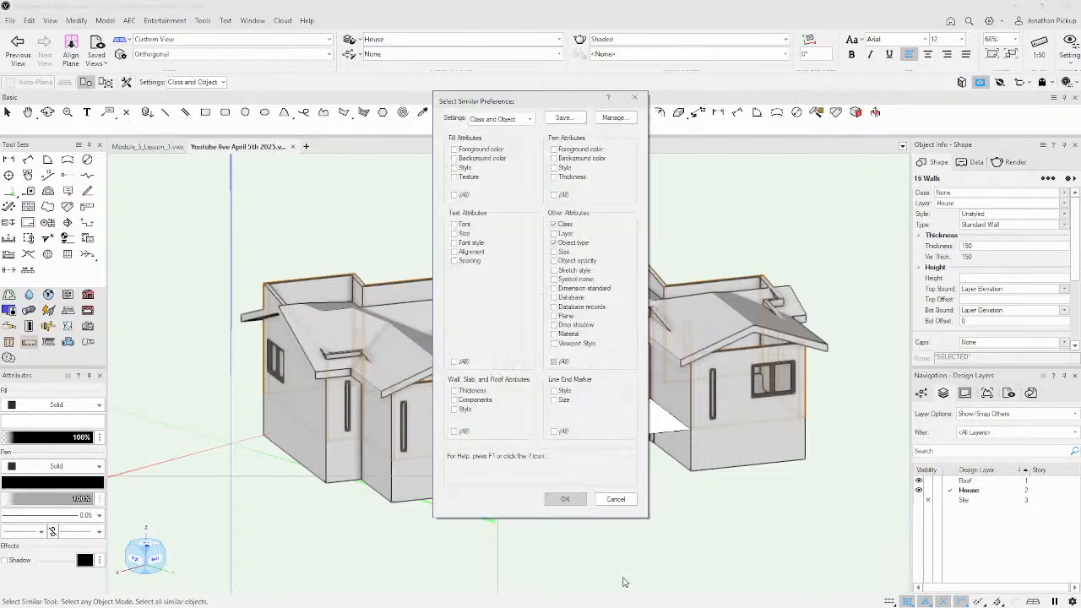
pyautogui.click(621, 500)
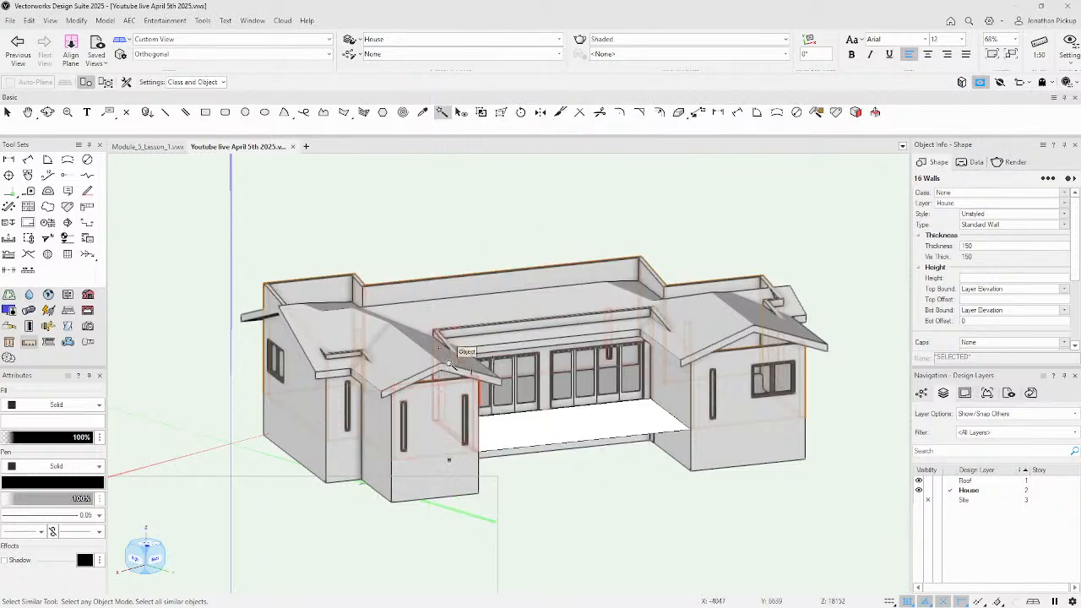
pyautogui.click(130, 22)
pyautogui.click(127, 23)
pyautogui.click(127, 21)
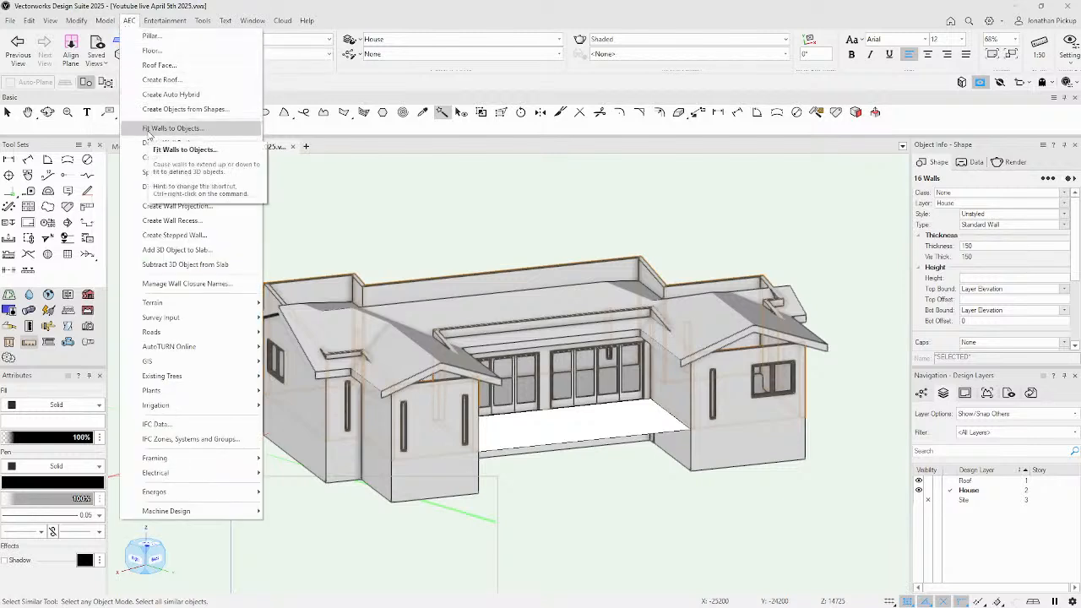
pyautogui.press('Escape')
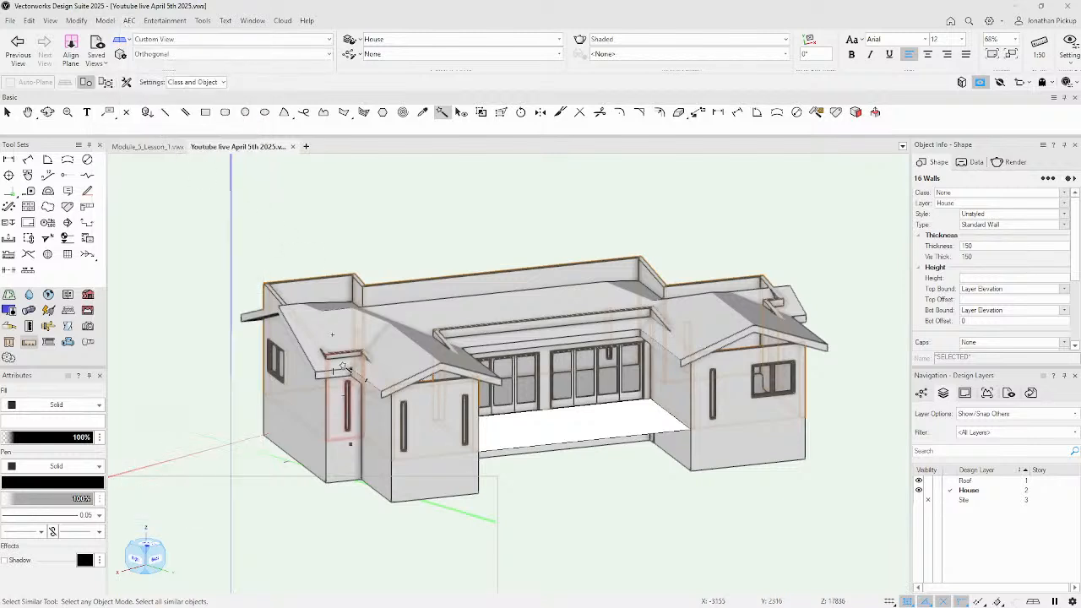
pyautogui.rightClick(436, 411)
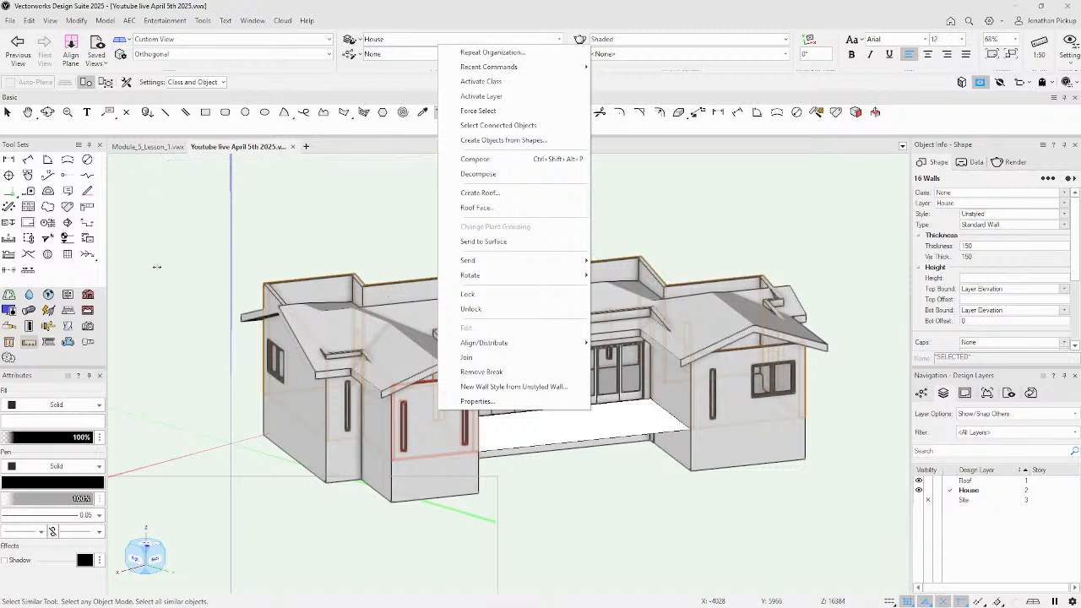
# Open the Workspace Editor via the Tool Sets palette's Customize command, on the Menus tab.
pyautogui.click(79, 149)
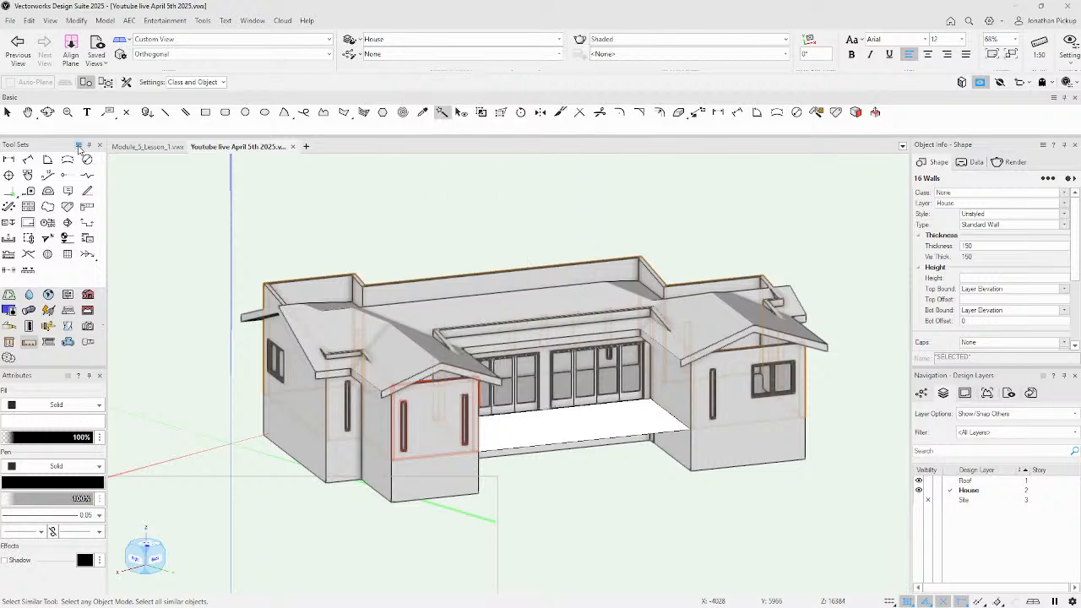
pyautogui.click(79, 147)
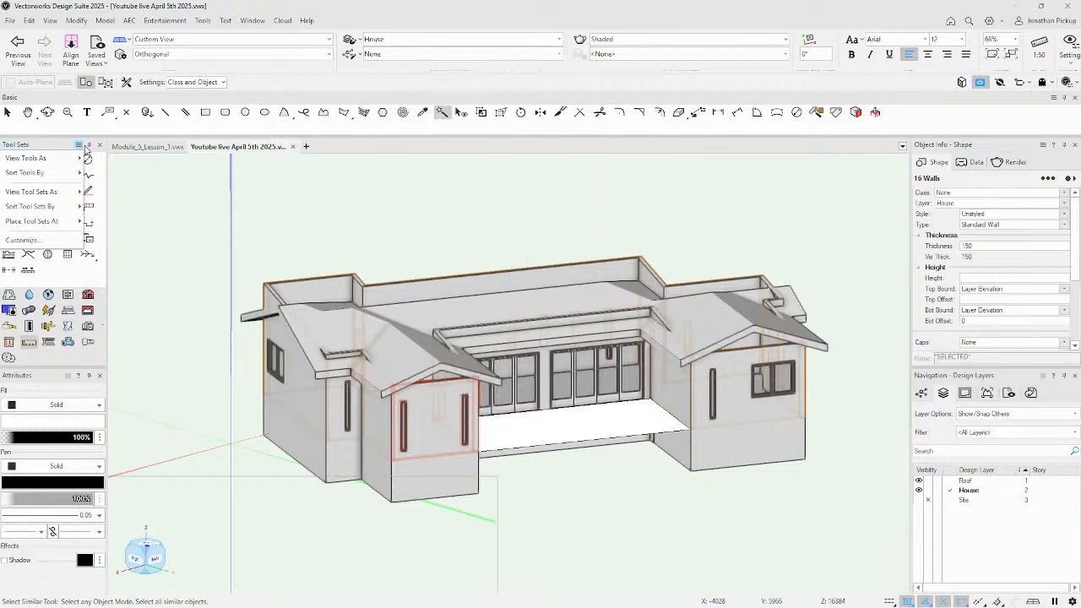
pyautogui.click(50, 240)
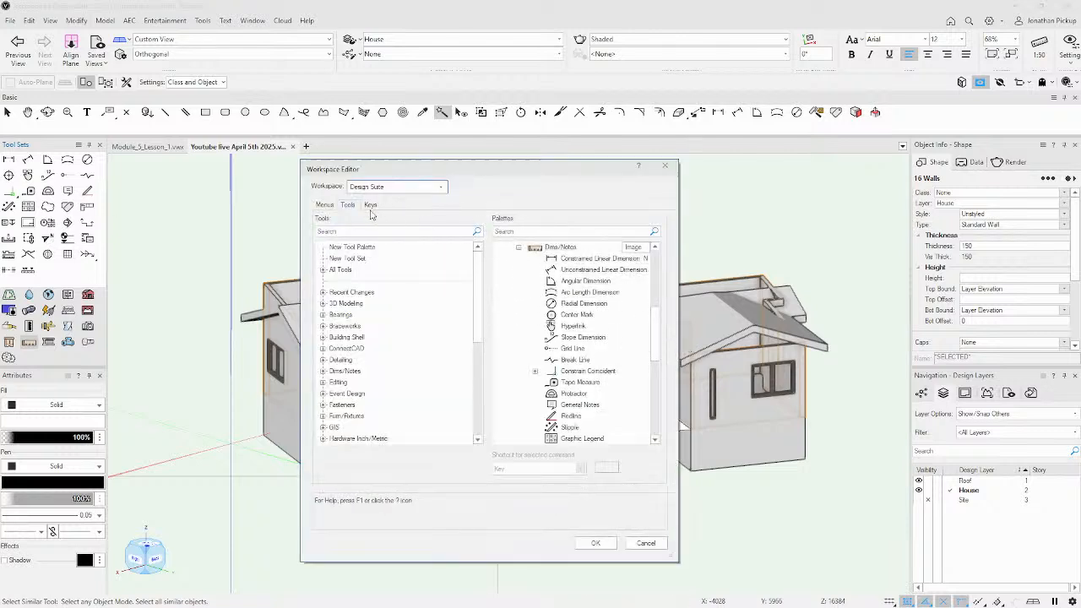
pyautogui.click(323, 205)
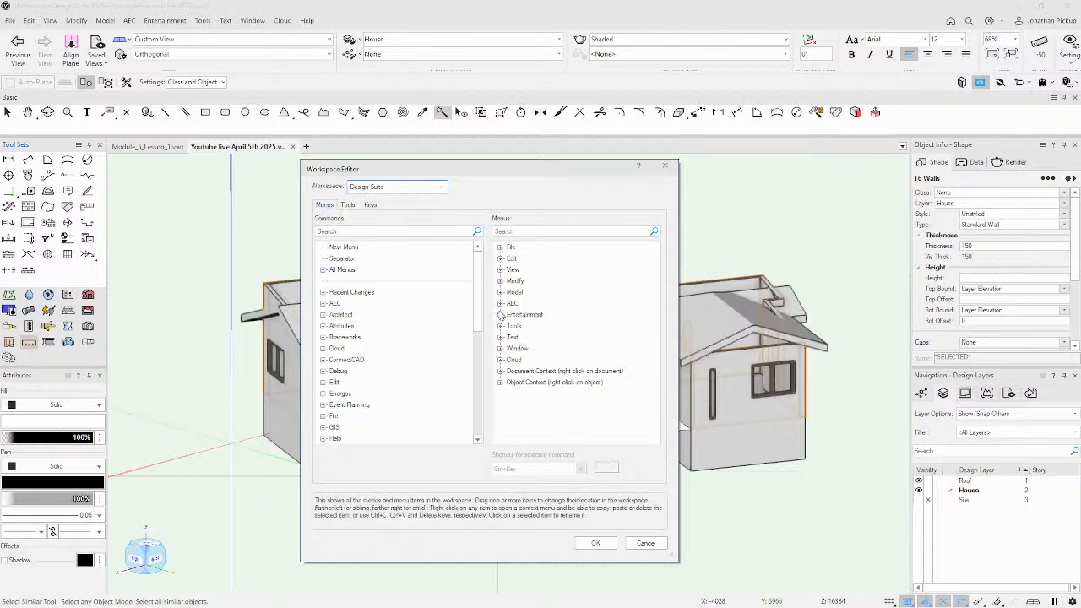
# Expand the Object Context menu and the AEC commands category, then start a command search.
pyautogui.click(501, 382)
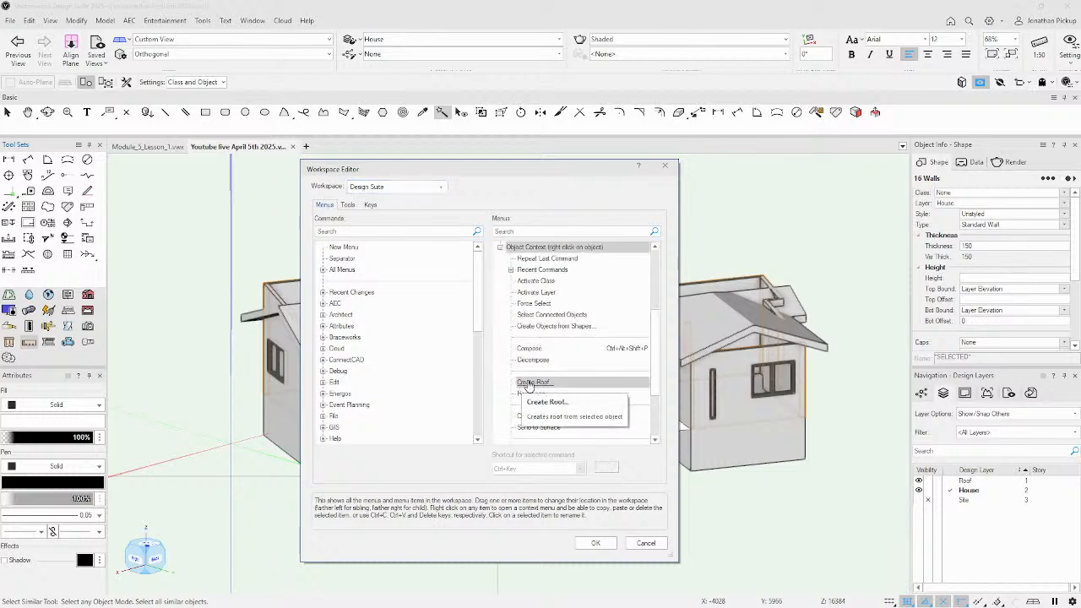
pyautogui.click(322, 303)
pyautogui.scroll(-4, 439, 347)
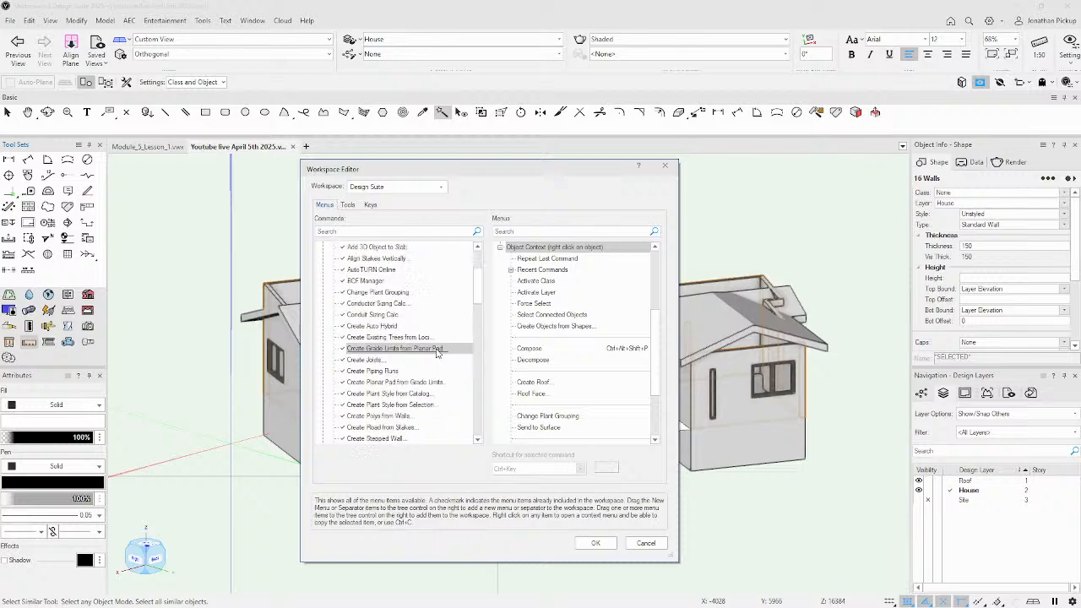
pyautogui.scroll(-3, 439, 346)
pyautogui.scroll(-2, 442, 340)
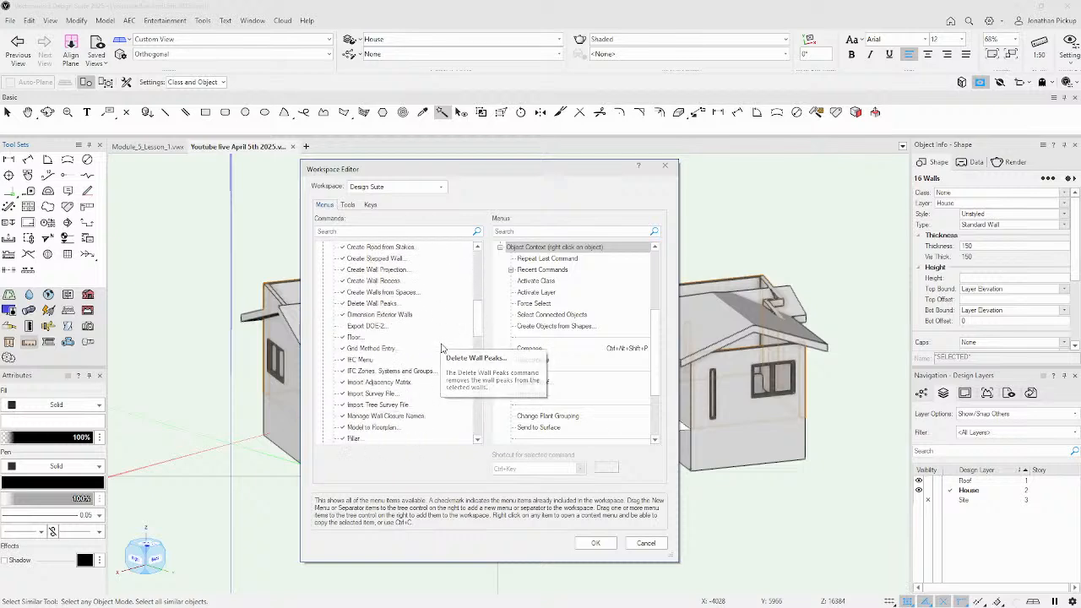
pyautogui.scroll(2, 445, 339)
pyautogui.scroll(-2, 445, 343)
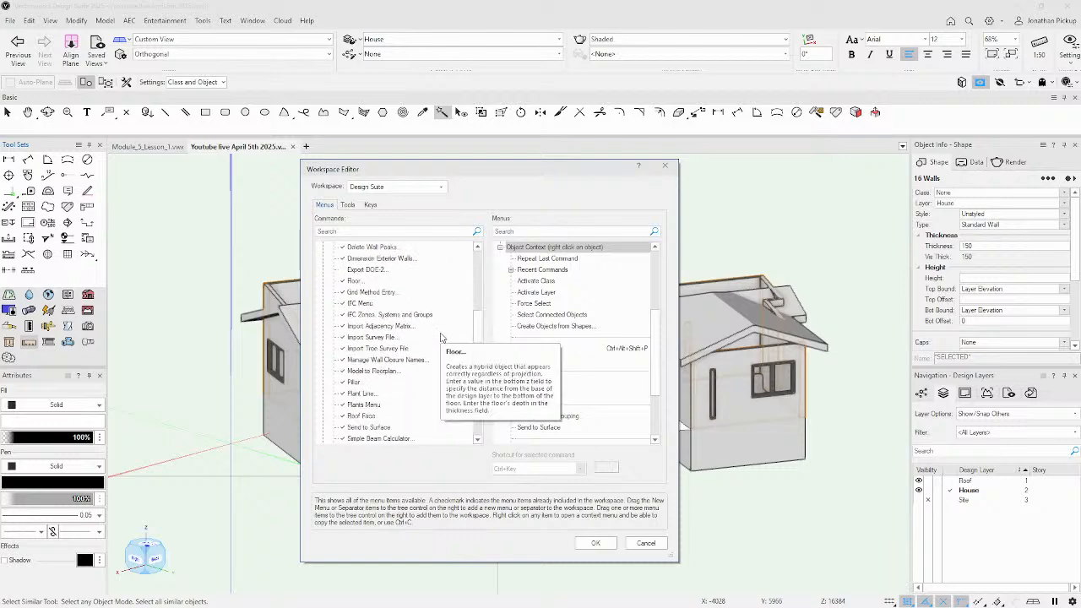
pyautogui.scroll(10, 440, 338)
pyautogui.scroll(2, 408, 287)
pyautogui.click(331, 229)
# Search the commands for 'fl' and locate Fit Walls to Objects under the Architect category.
pyautogui.write('fl')
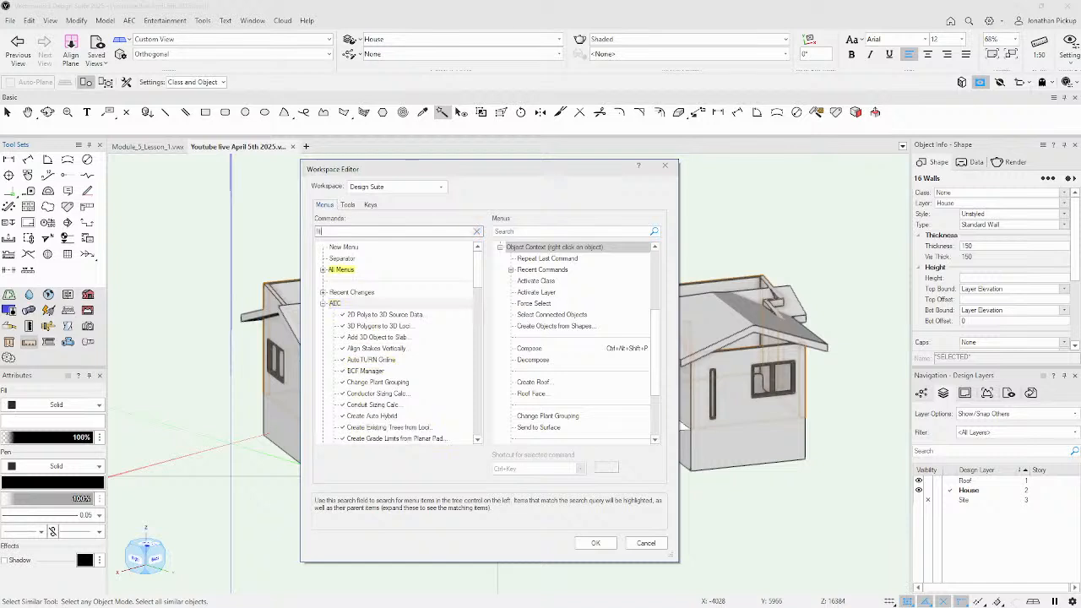
pyautogui.scroll(-2, 433, 301)
pyautogui.scroll(1, 427, 325)
pyautogui.click(322, 269)
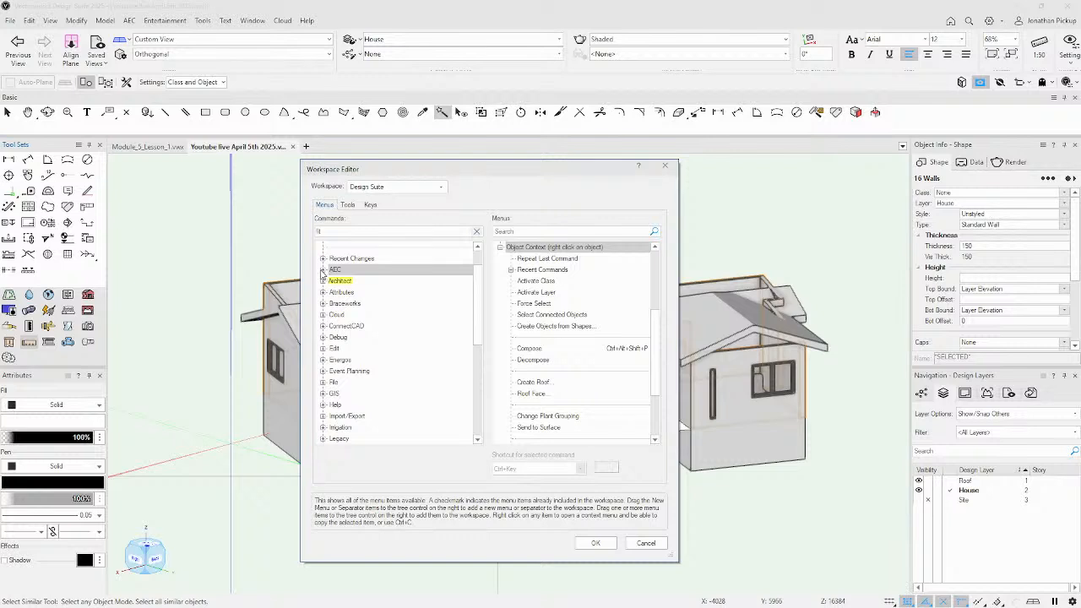
pyautogui.click(322, 281)
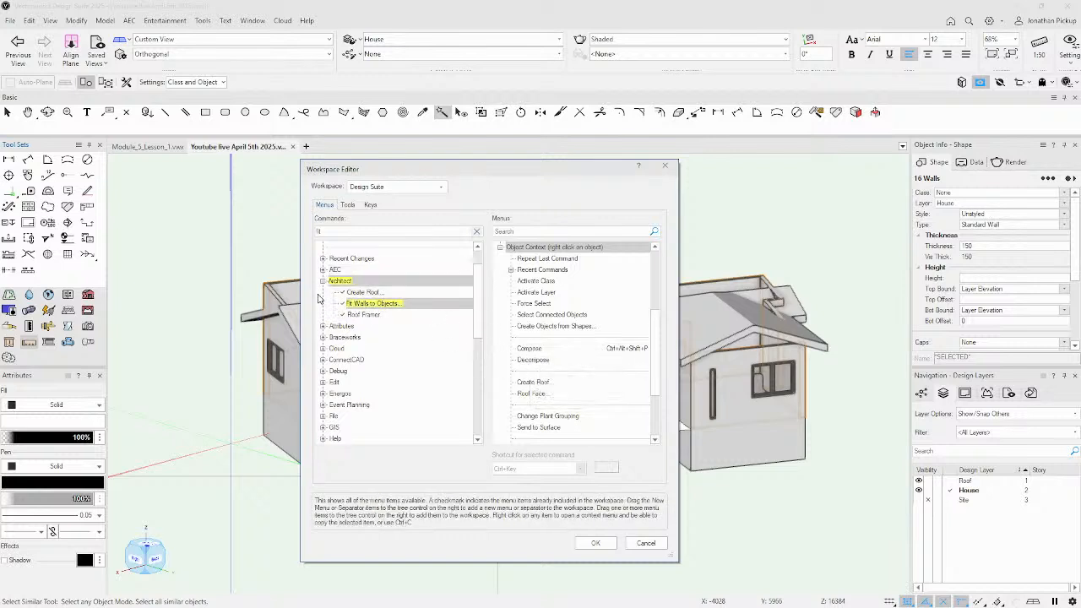
pyautogui.click(363, 304)
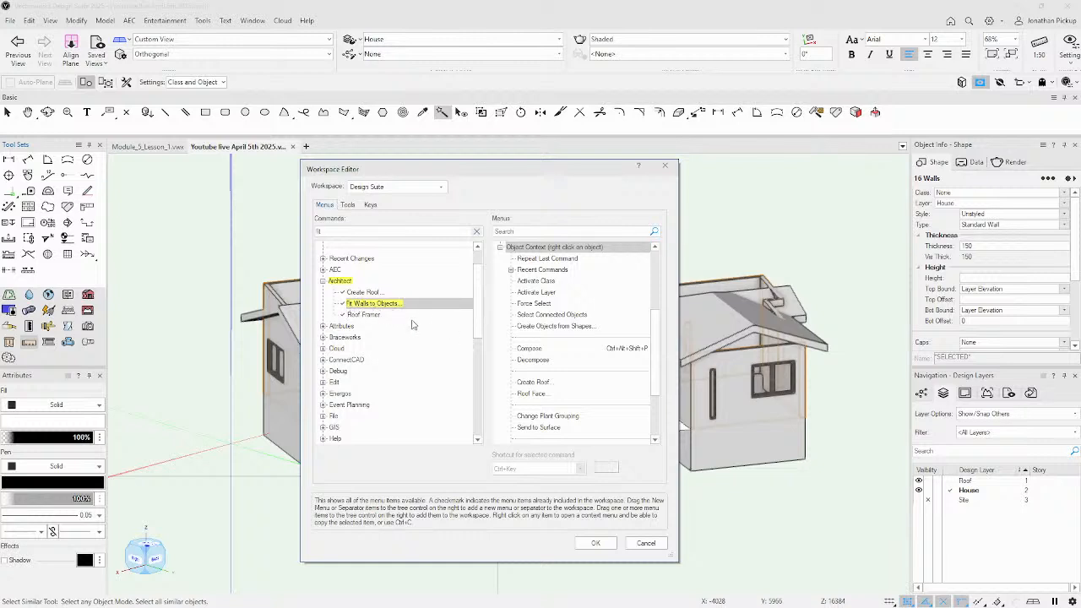
pyautogui.click(434, 339)
pyautogui.click(365, 304)
pyautogui.click(548, 365)
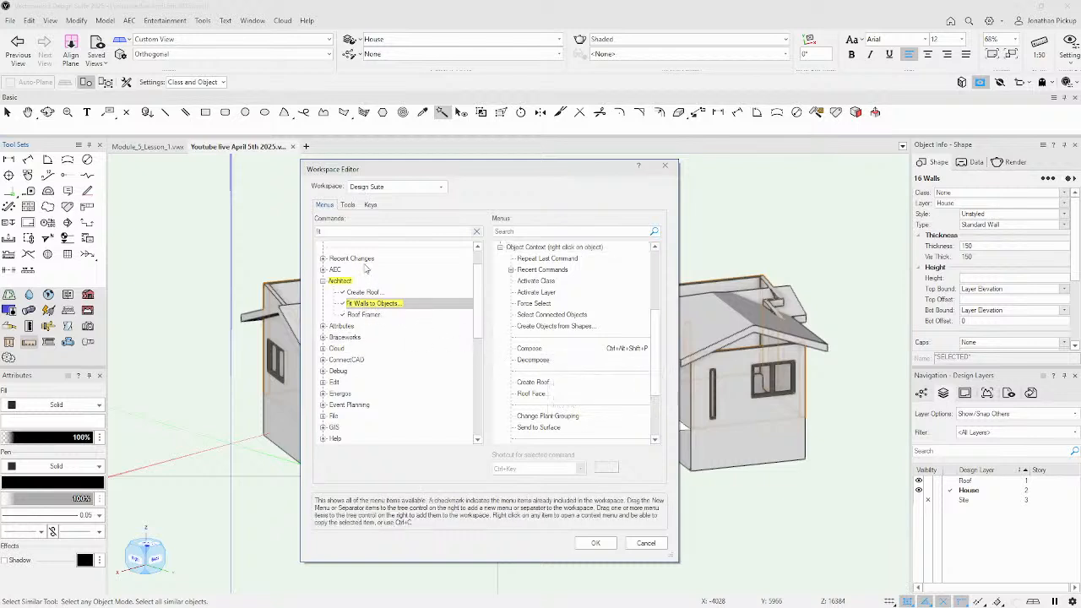
pyautogui.click(463, 371)
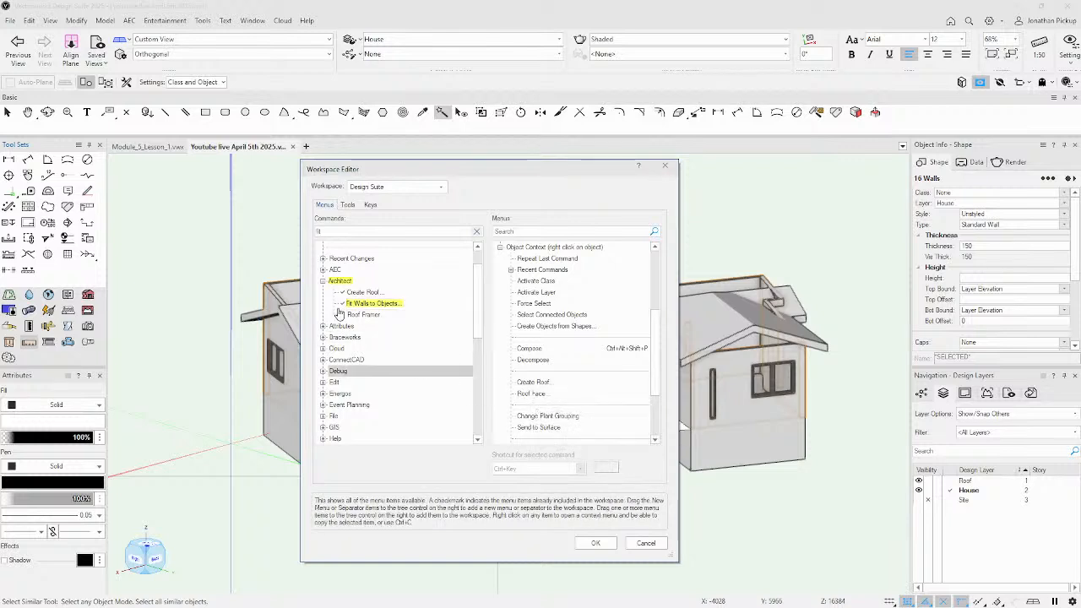
pyautogui.click(477, 231)
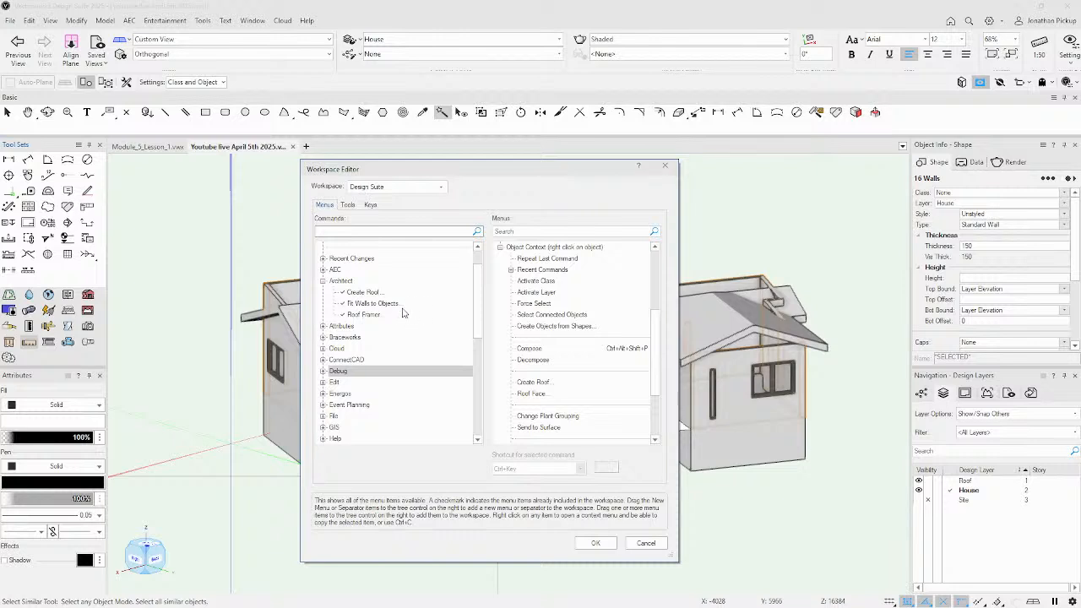
pyautogui.click(391, 306)
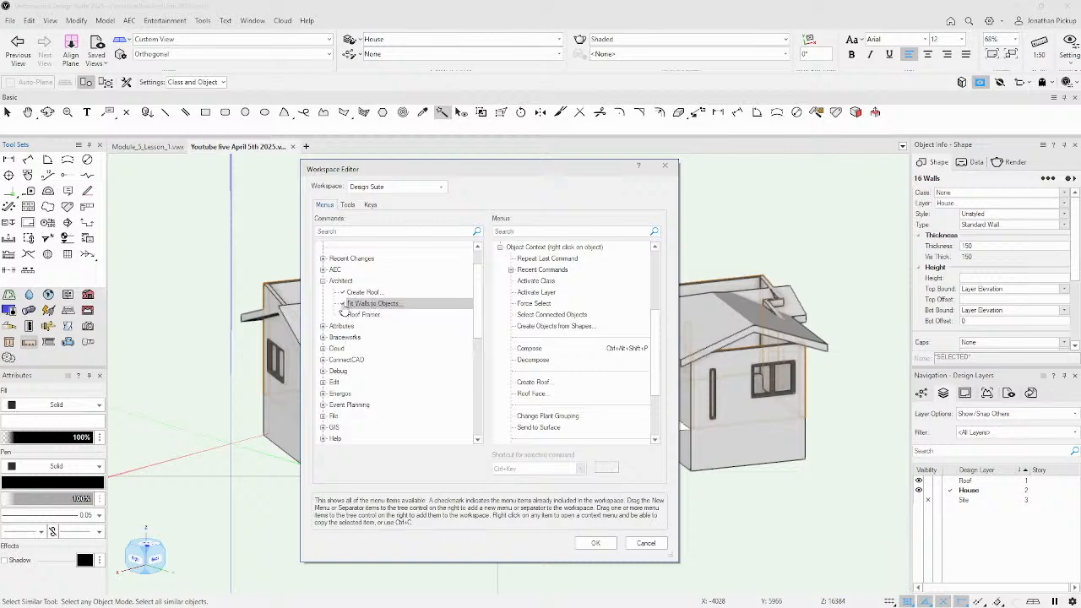
# Drag Fit Walls to Objects into the Object Context menu near Create Roof and save the workspace.
pyautogui.click(565, 348)
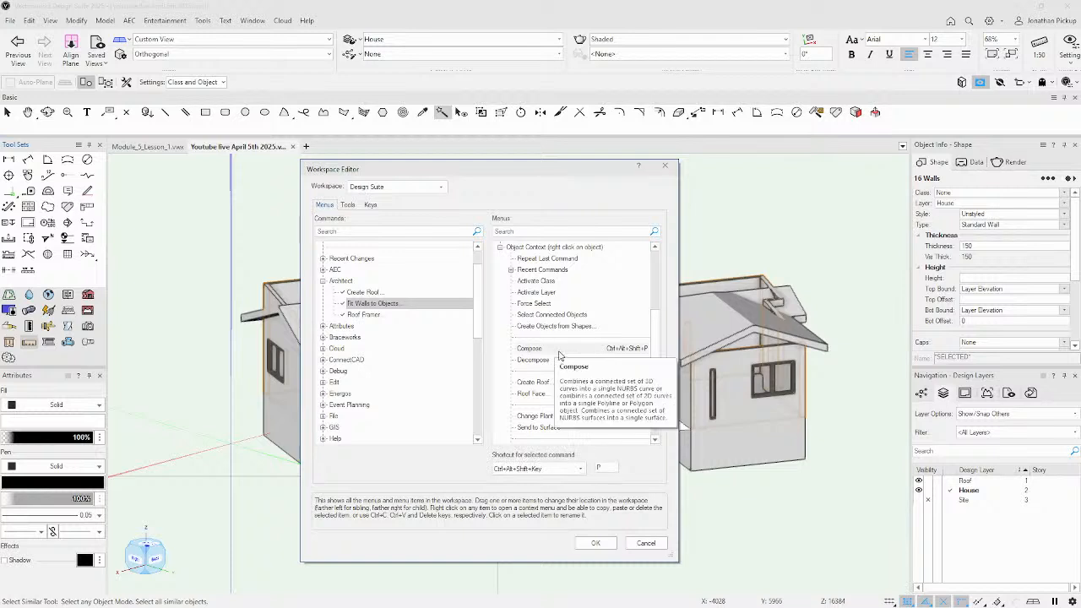
pyautogui.scroll(1, 379, 349)
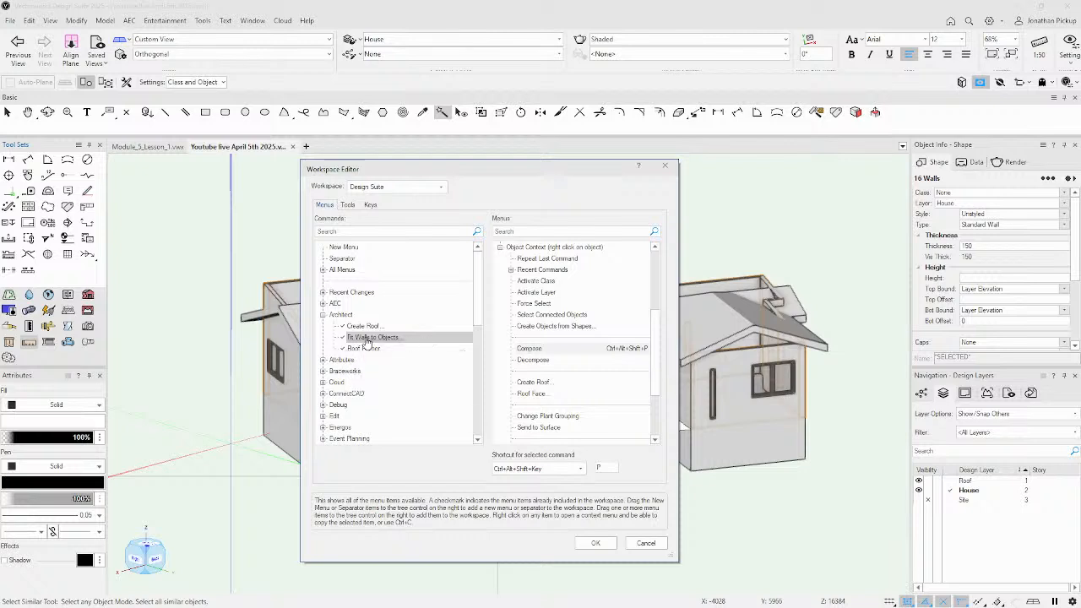
pyautogui.moveTo(372, 340); pyautogui.dragTo(522, 403)
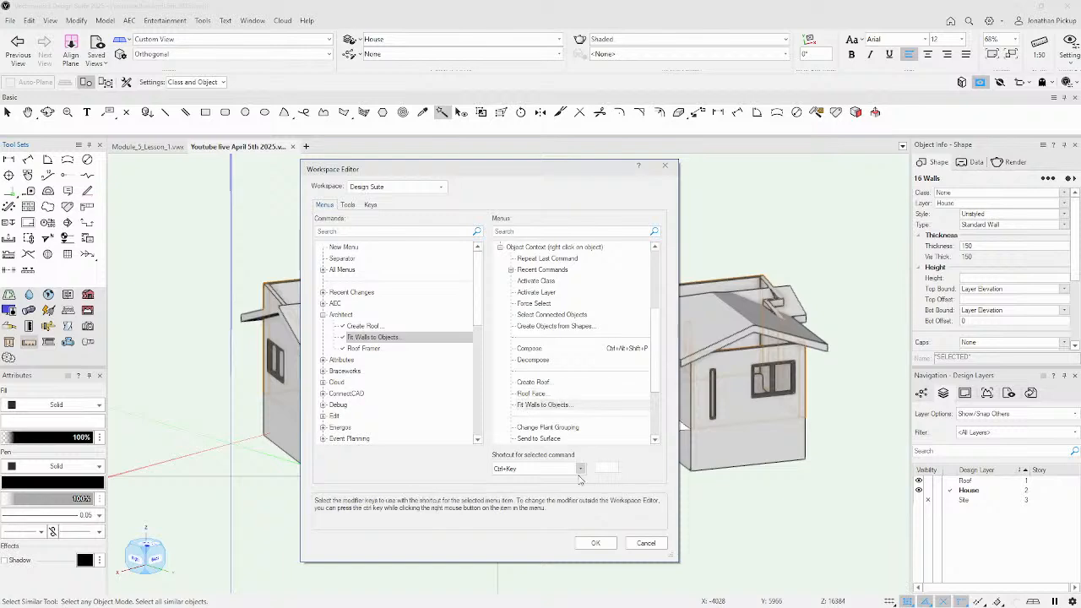
pyautogui.click(596, 545)
# Dismiss the workspace-saved message and select a single wall of the right wing.
pyautogui.click(486, 399)
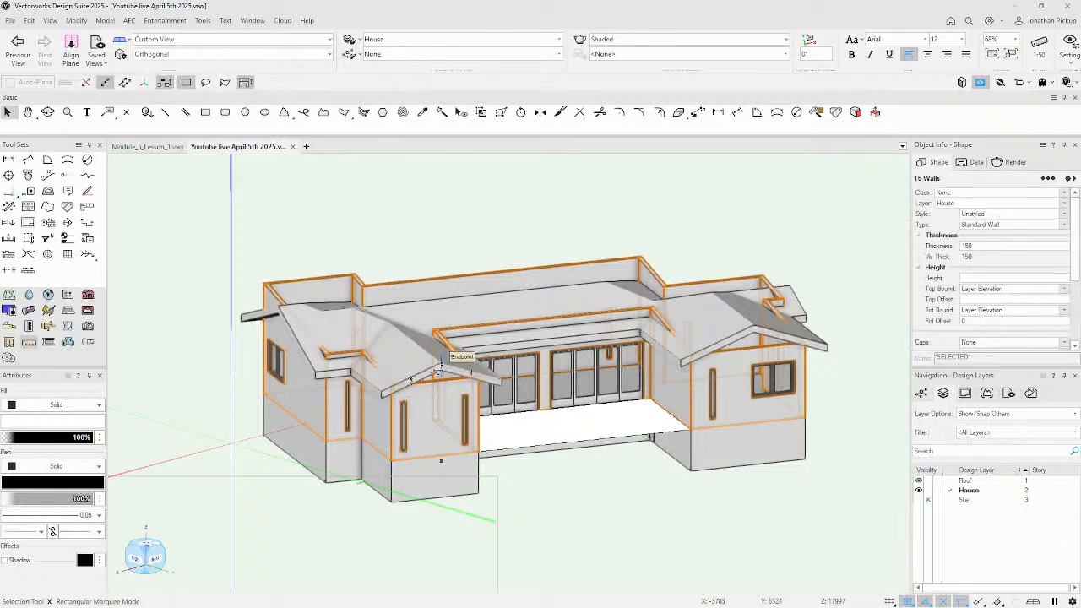
pyautogui.press('x')
pyautogui.press('x')
pyautogui.click(439, 369)
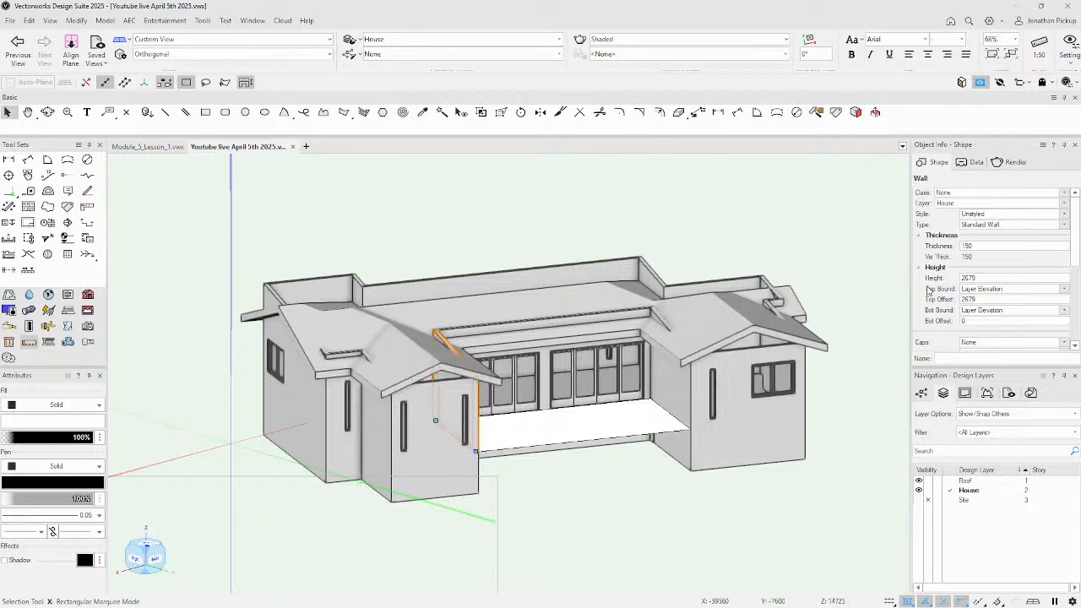
pyautogui.rightClick(737, 358)
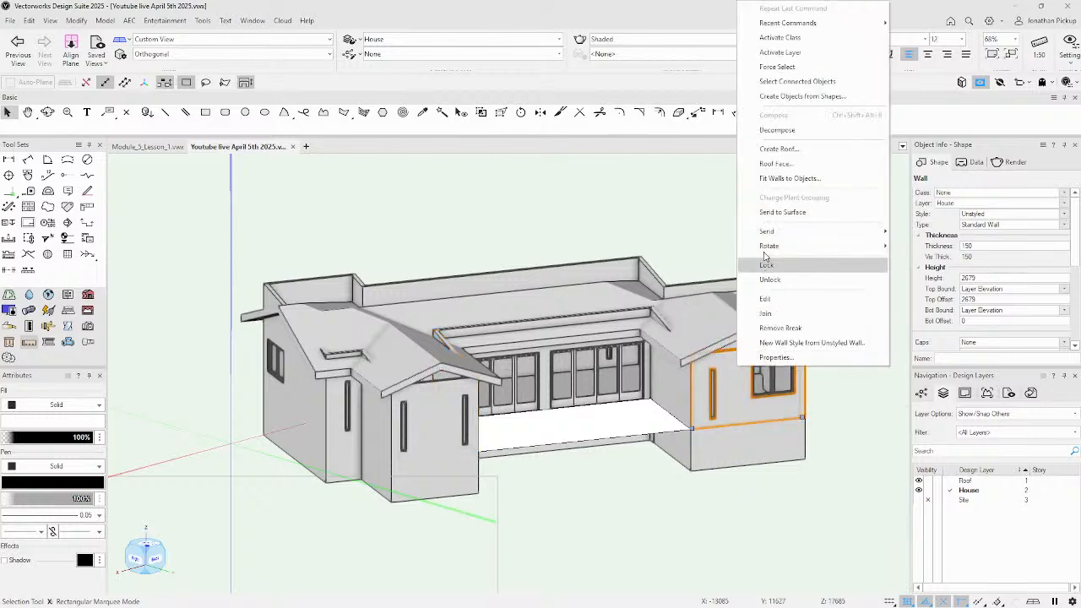
pyautogui.click(778, 179)
pyautogui.press('Escape')
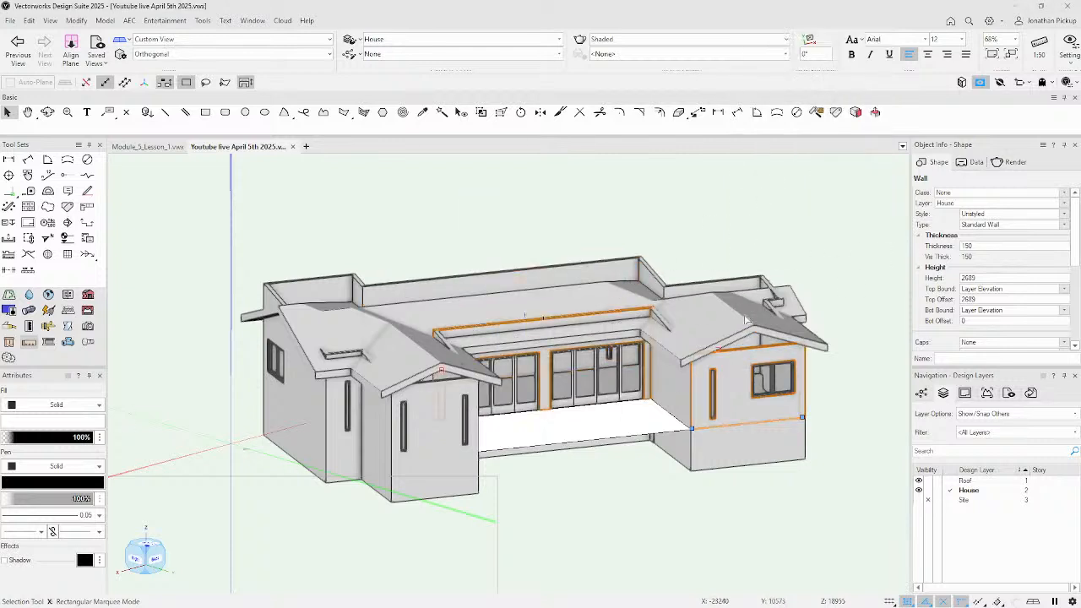
# Select all 16 walls connected to that wall.
pyautogui.rightClick(737, 363)
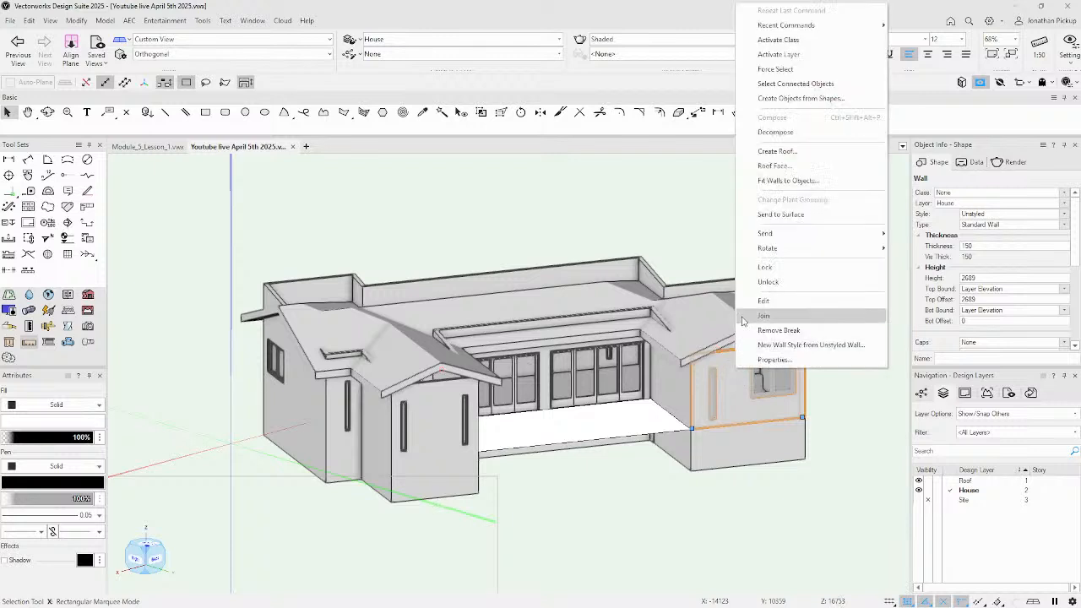
pyautogui.click(793, 84)
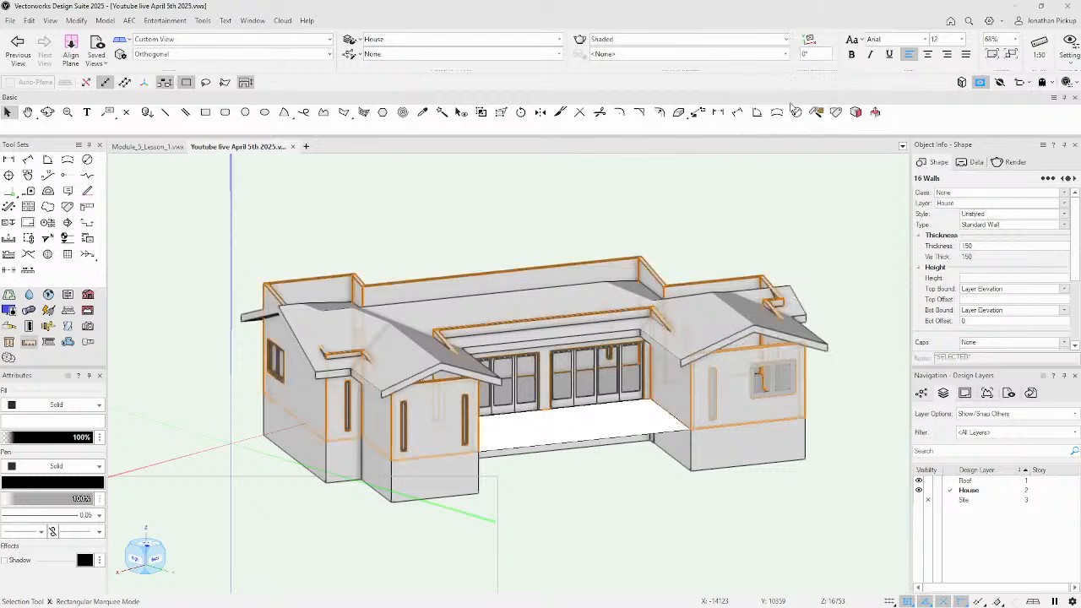
pyautogui.rightClick(735, 365)
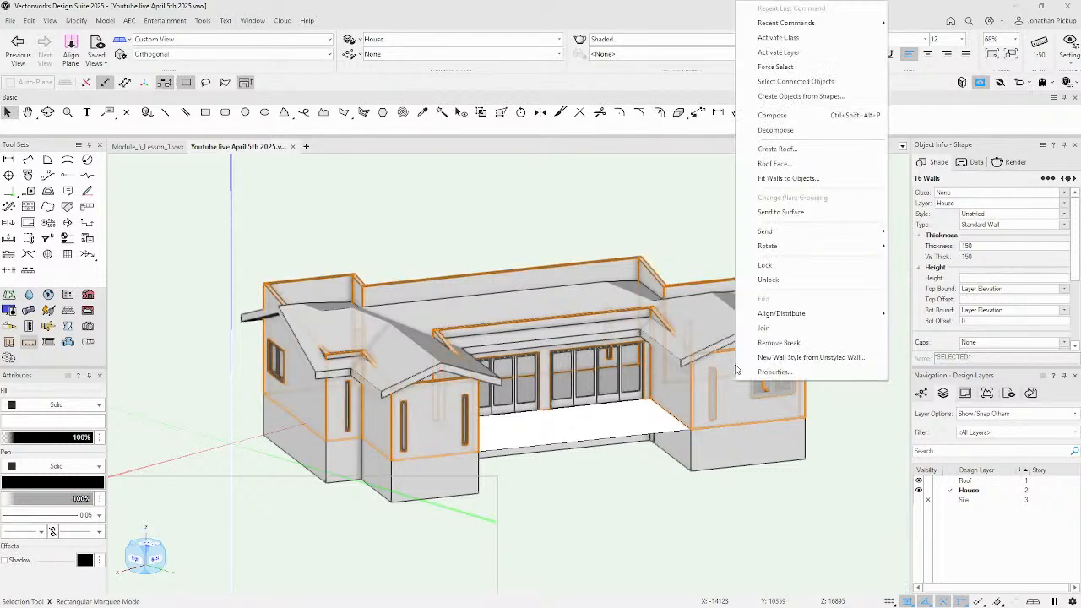
# Fit the tops of the 16 walls to Roof-layer objects, with the bottom constraint off.
pyautogui.click(763, 179)
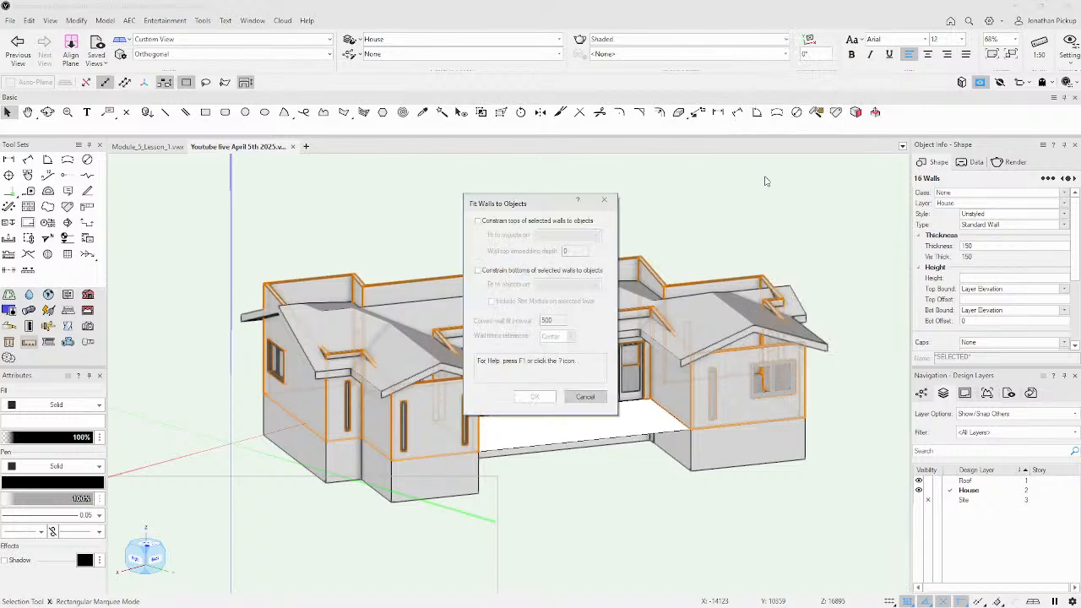
pyautogui.click(530, 220)
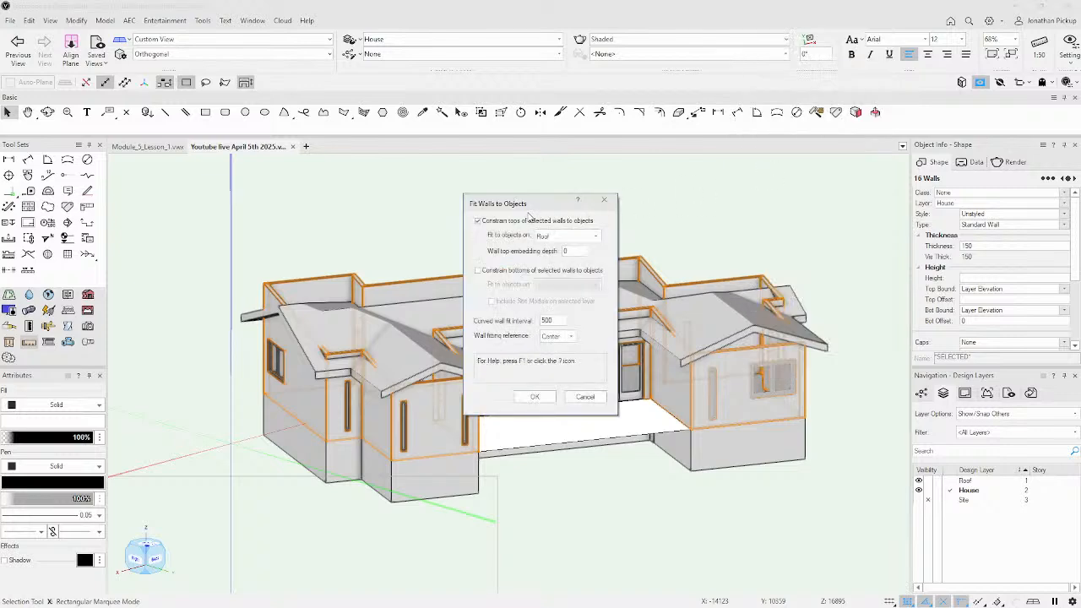
pyautogui.moveTo(531, 209); pyautogui.dragTo(641, 182)
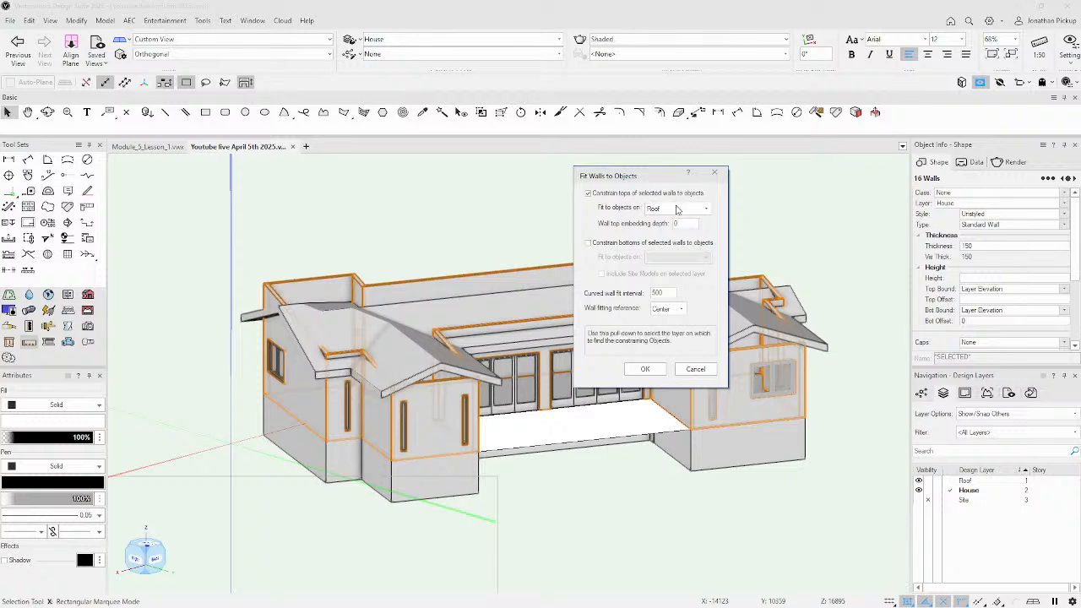
pyautogui.click(596, 243)
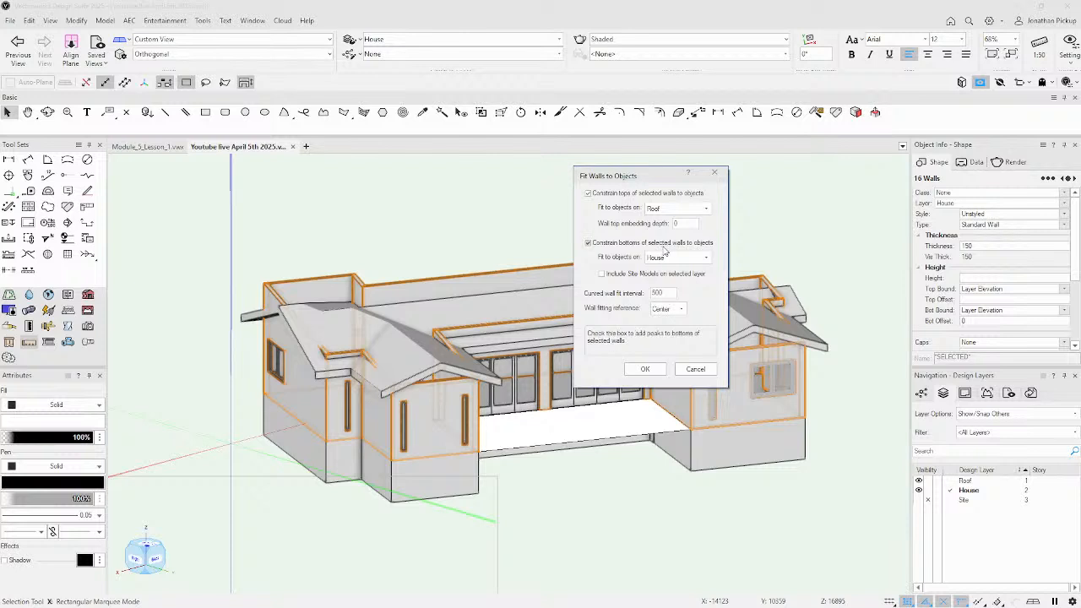
pyautogui.click(689, 261)
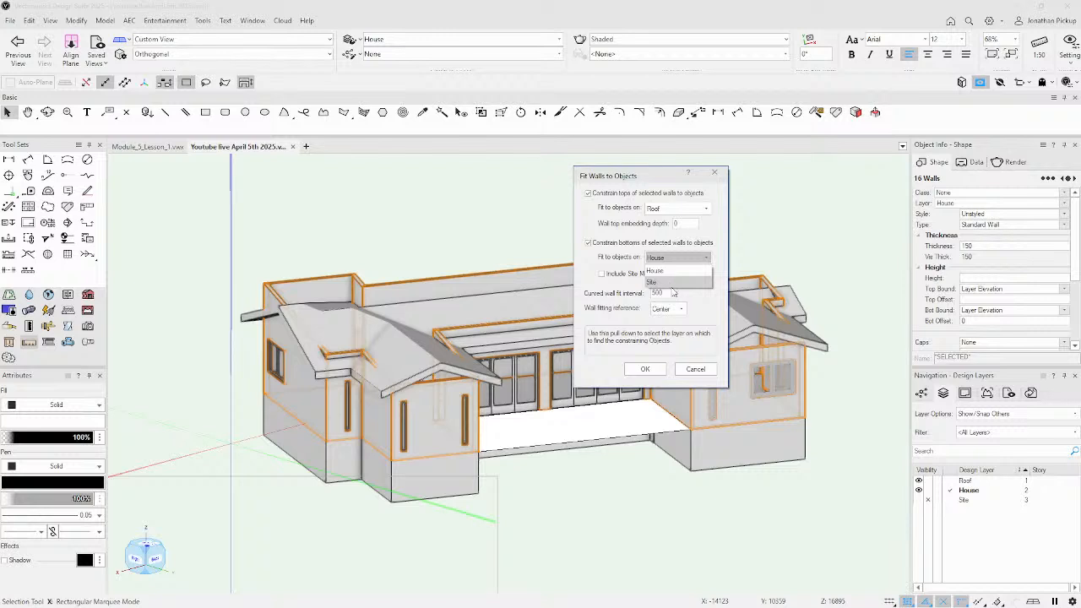
pyautogui.click(615, 243)
pyautogui.click(611, 245)
pyautogui.click(603, 246)
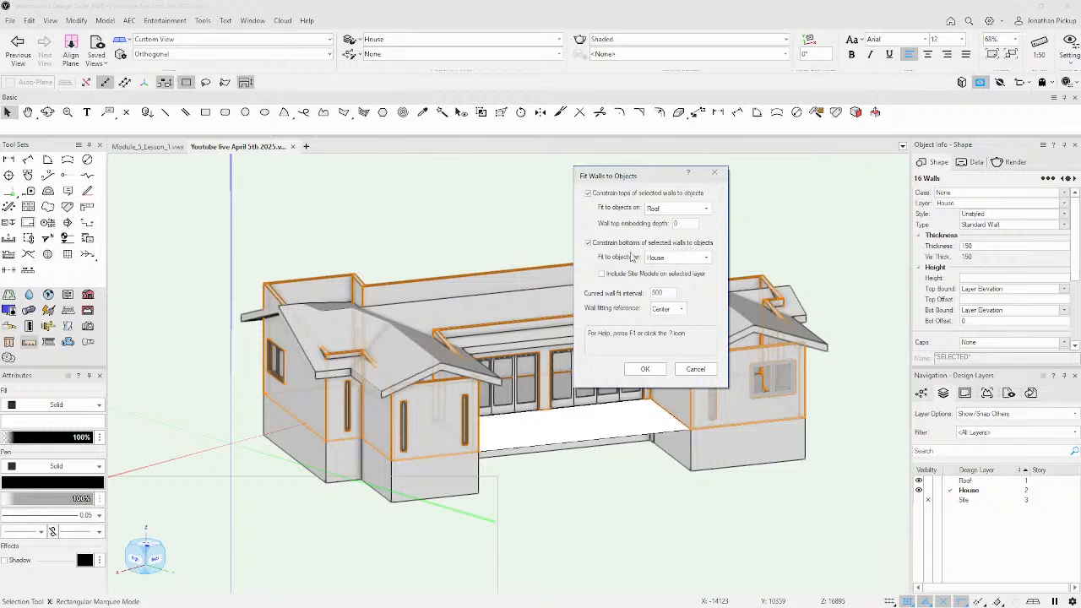
pyautogui.click(636, 365)
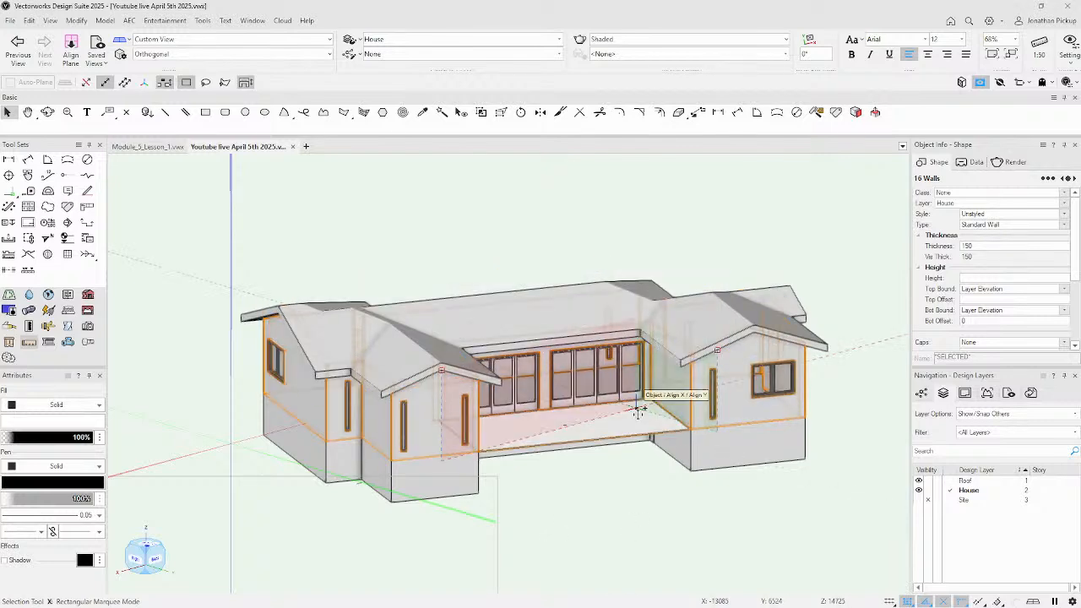
# Orbit around the house to check that the gable-end walls now meet the roof.
pyautogui.hotkey('shift', 'c')
pyautogui.moveTo(585, 368); pyautogui.dragTo(585, 376)
pyautogui.press('x')
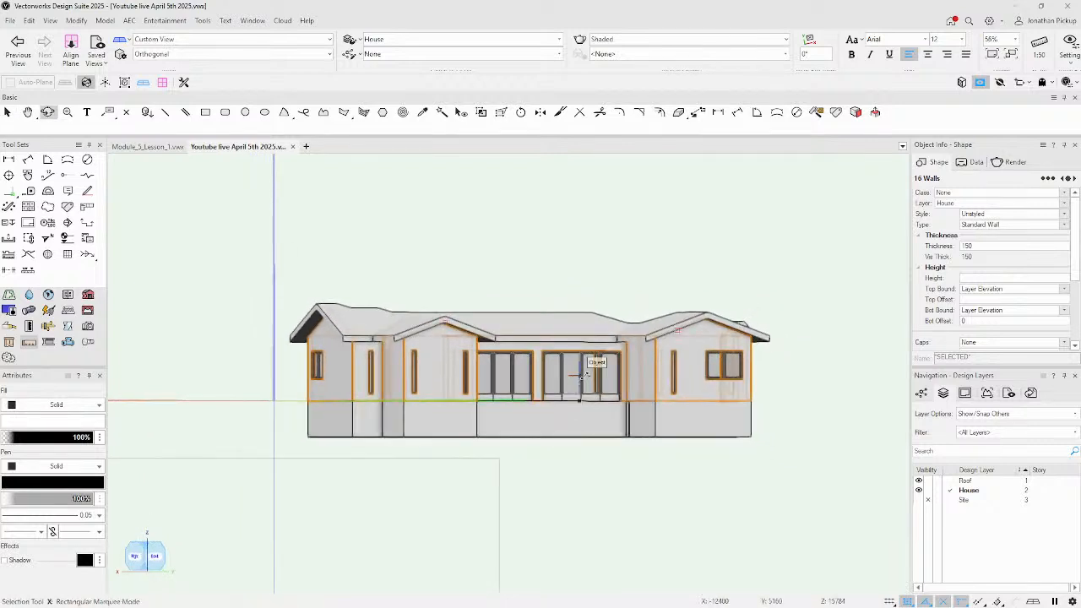
pyautogui.hotkey('shift', 'c')
pyautogui.moveTo(448, 327); pyautogui.dragTo(828, 393)
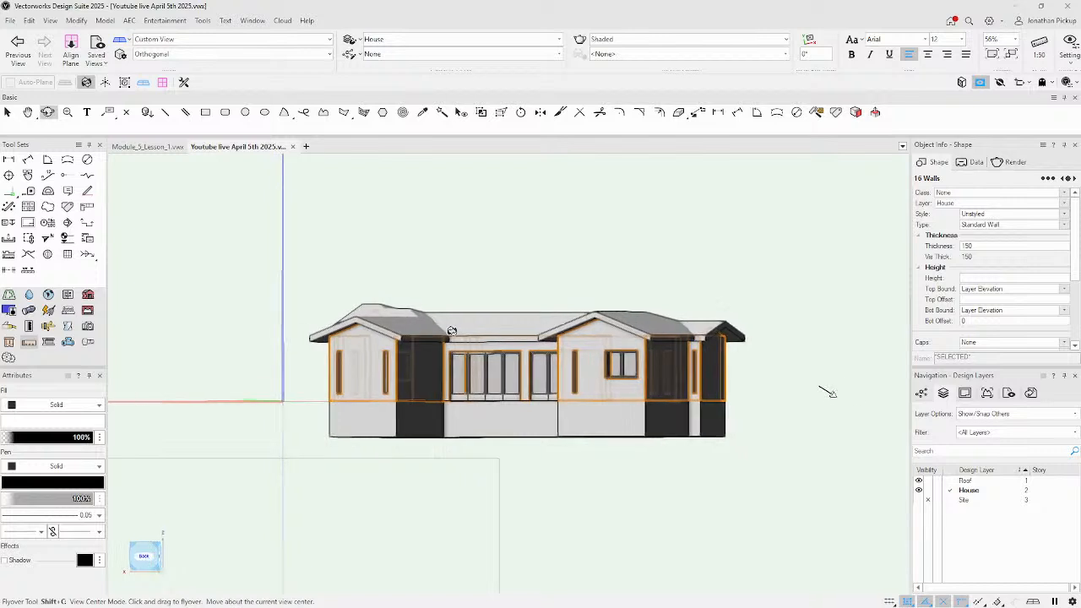
pyautogui.moveTo(452, 331); pyautogui.dragTo(452, 331)
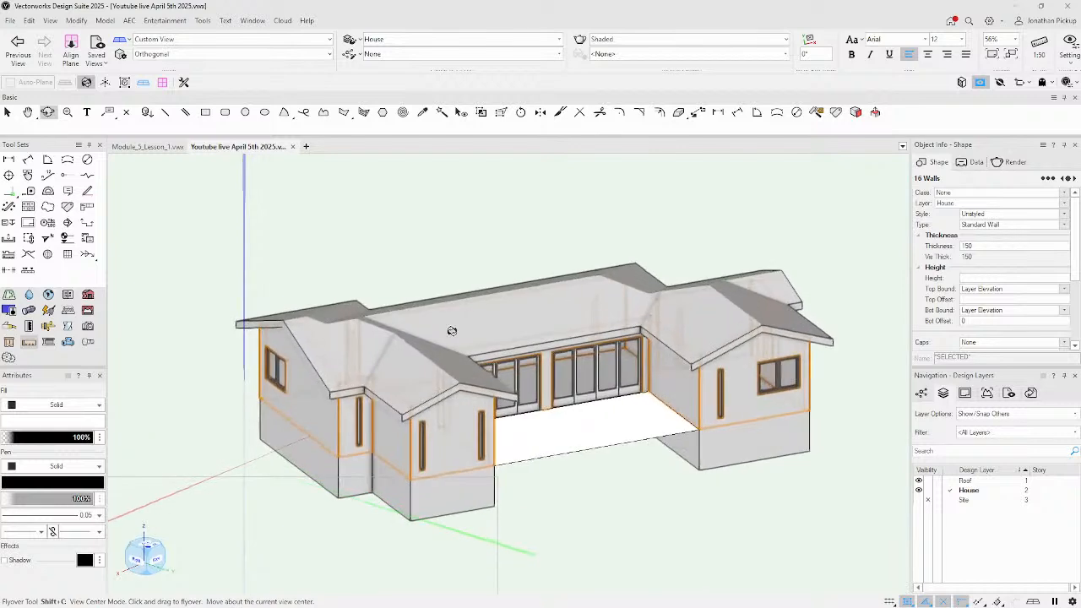
pyautogui.press('x')
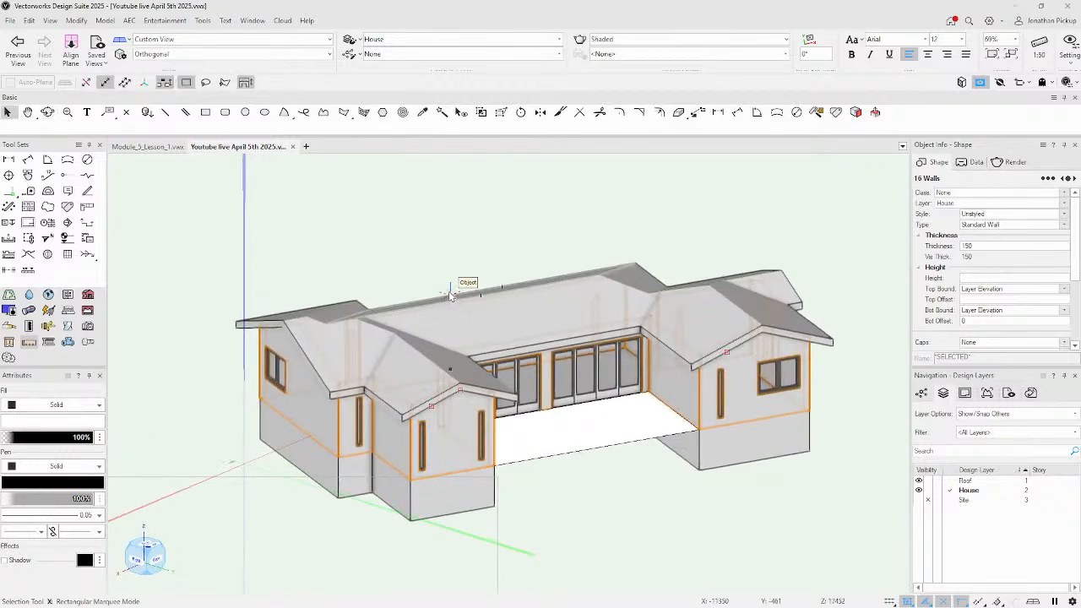
# Switch to Top, then Right Isometric, orbit to a low angle, and open Save View.
pyautogui.press('5')
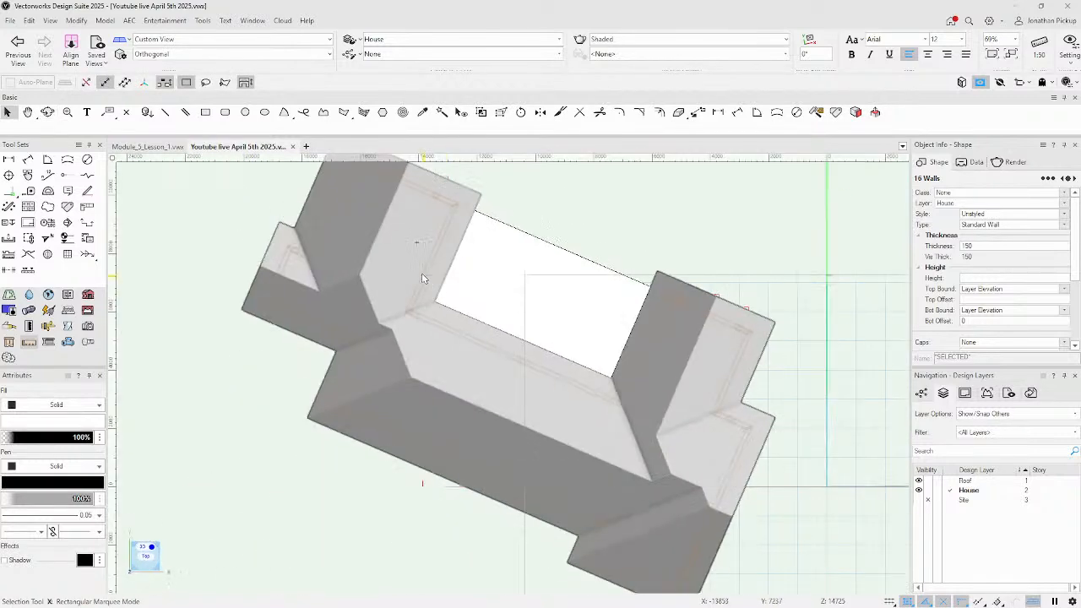
pyautogui.press('u')
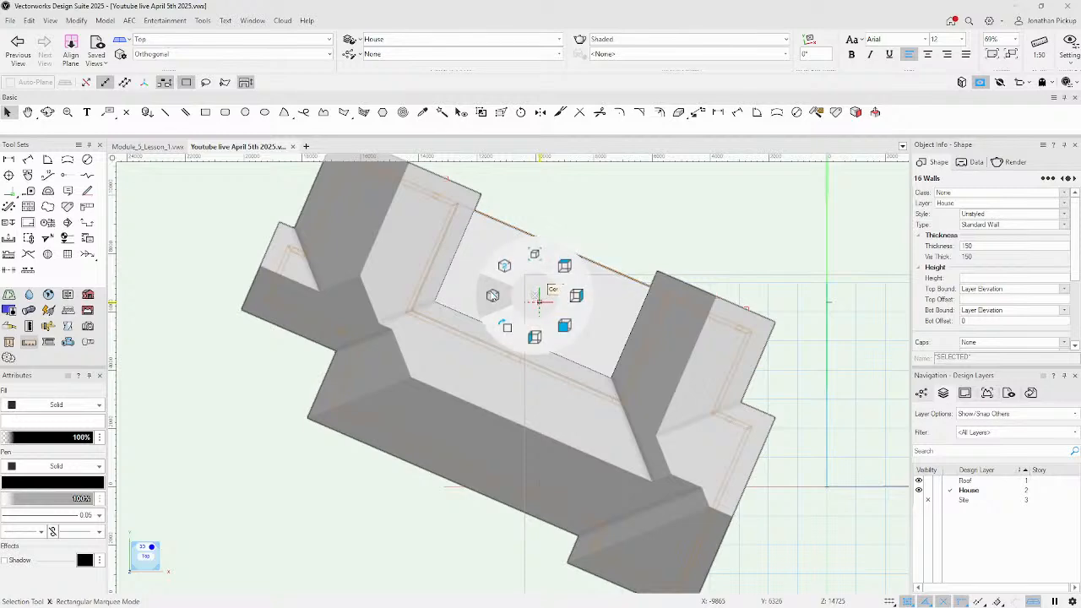
pyautogui.click(504, 266)
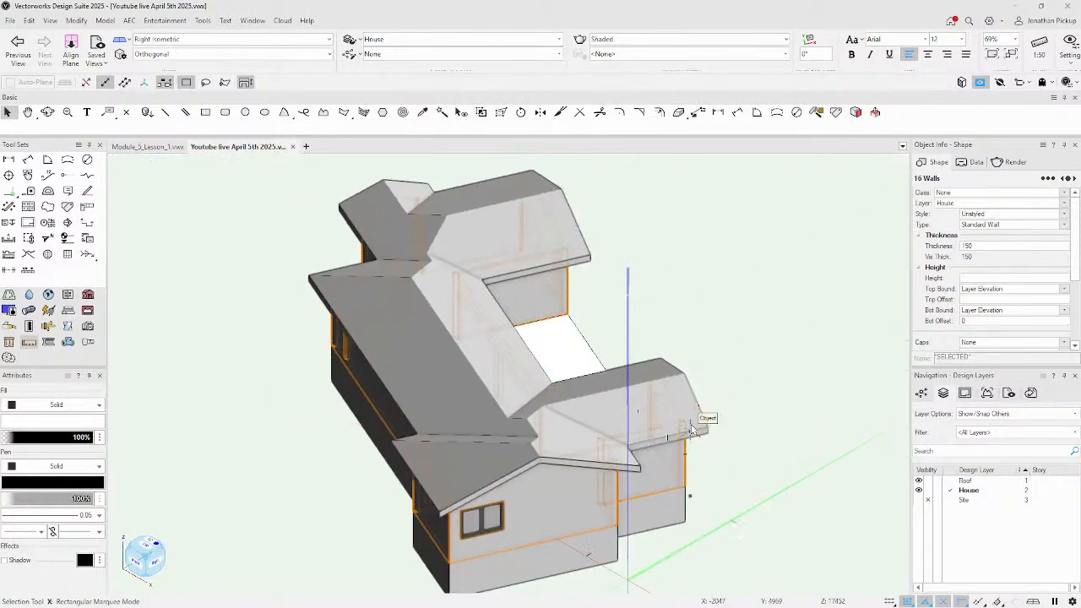
pyautogui.keyDown('ctrl'); pyautogui.moveTo(641, 413); pyautogui.dragTo(679, 343, button='middle'); pyautogui.keyUp('ctrl')
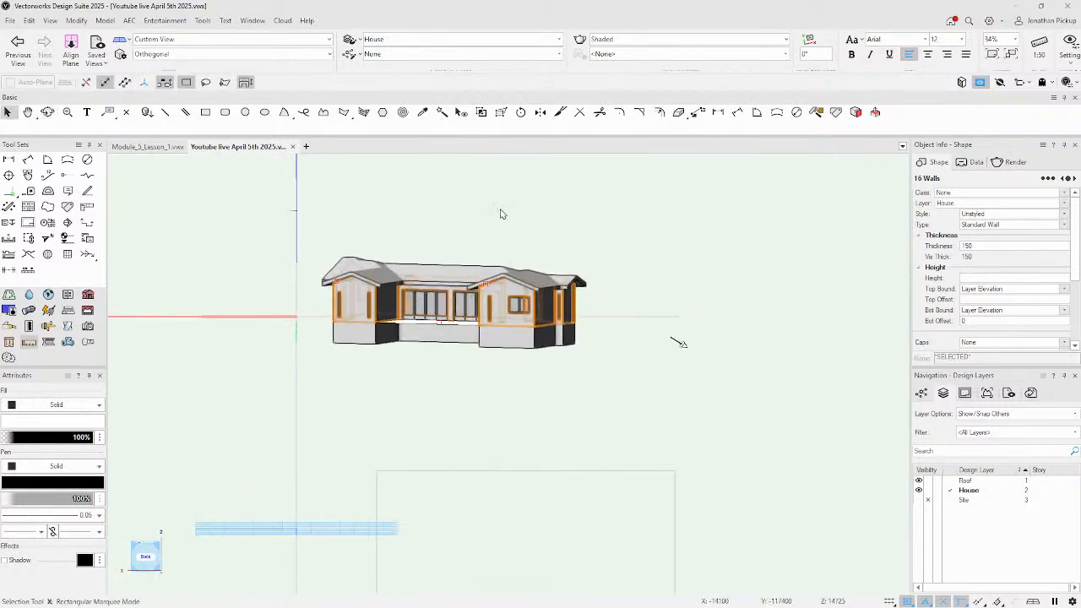
pyautogui.press('u')
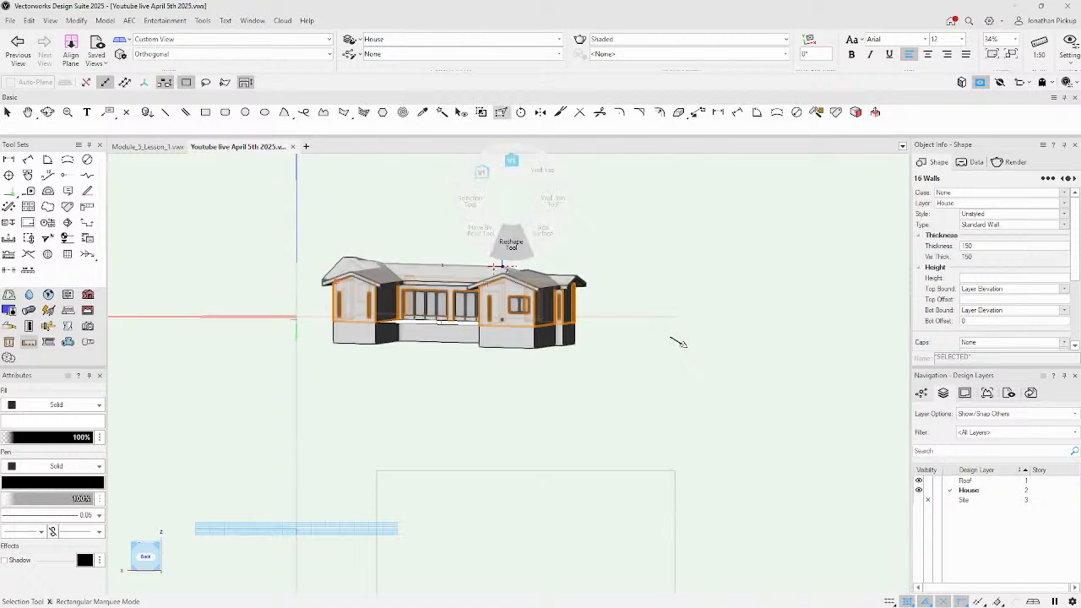
pyautogui.click(511, 241)
pyautogui.scroll(4, 450, 272)
pyautogui.scroll(-2, 450, 272)
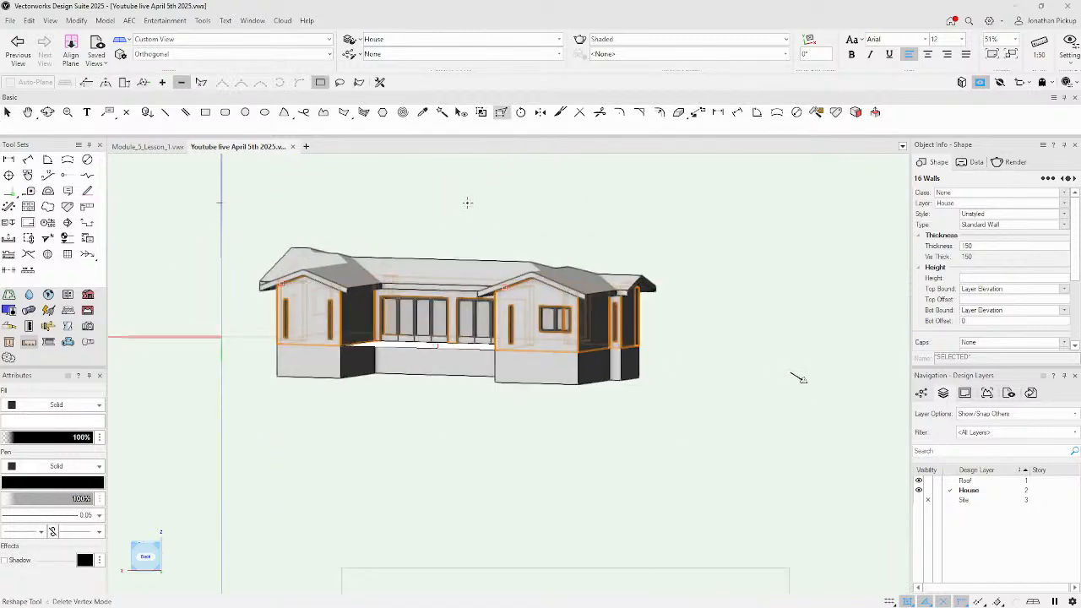
pyautogui.press('v')
pyautogui.click(492, 178)
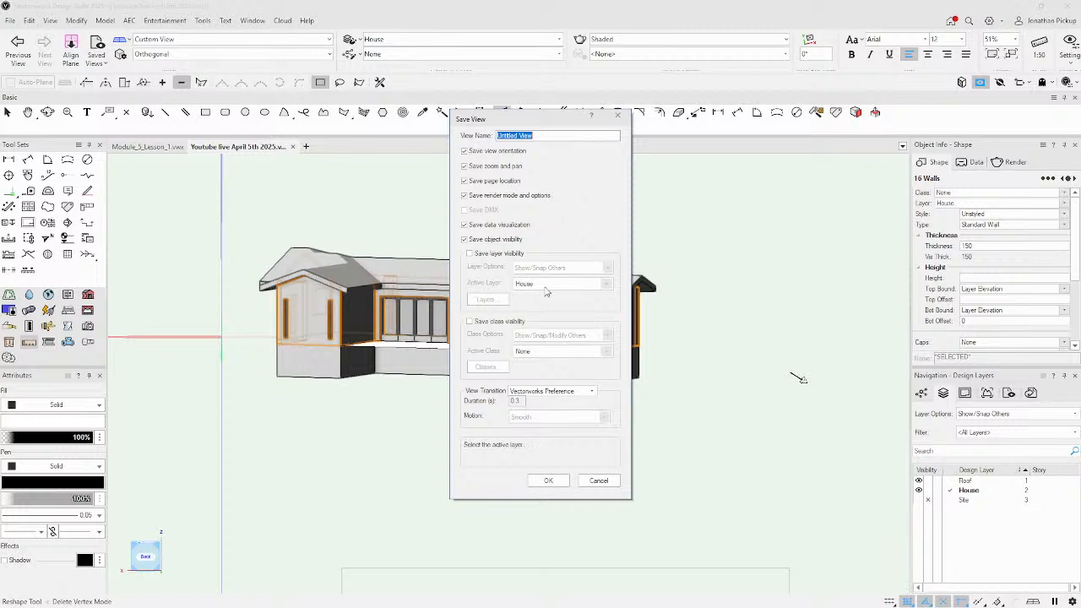
# Save the current view as 'View 1', replacing the existing view of that name.
pyautogui.write('Wiew 1')
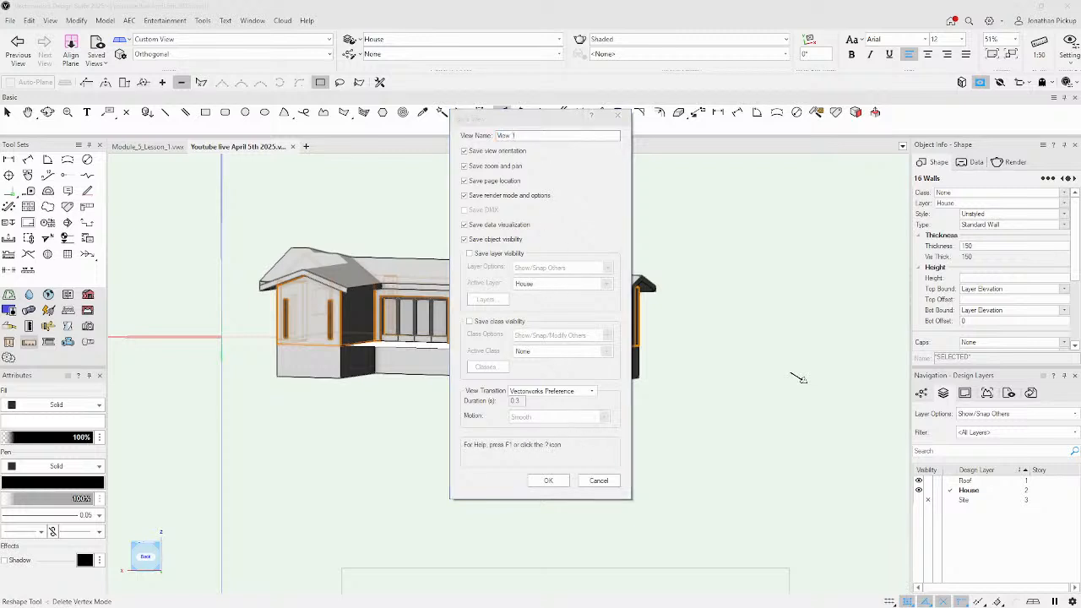
pyautogui.press('Return')
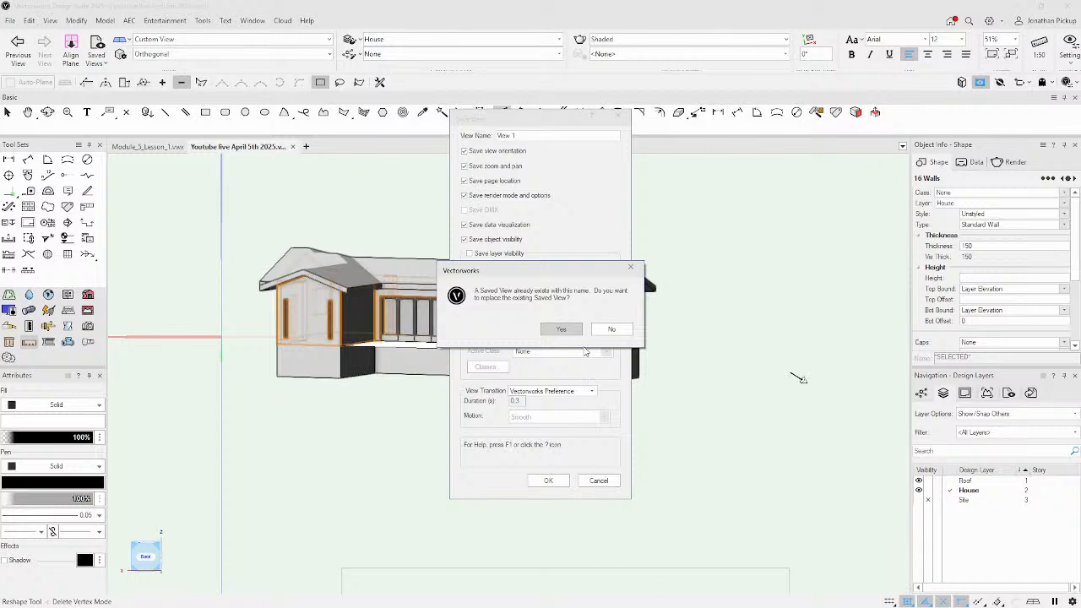
pyautogui.click(562, 330)
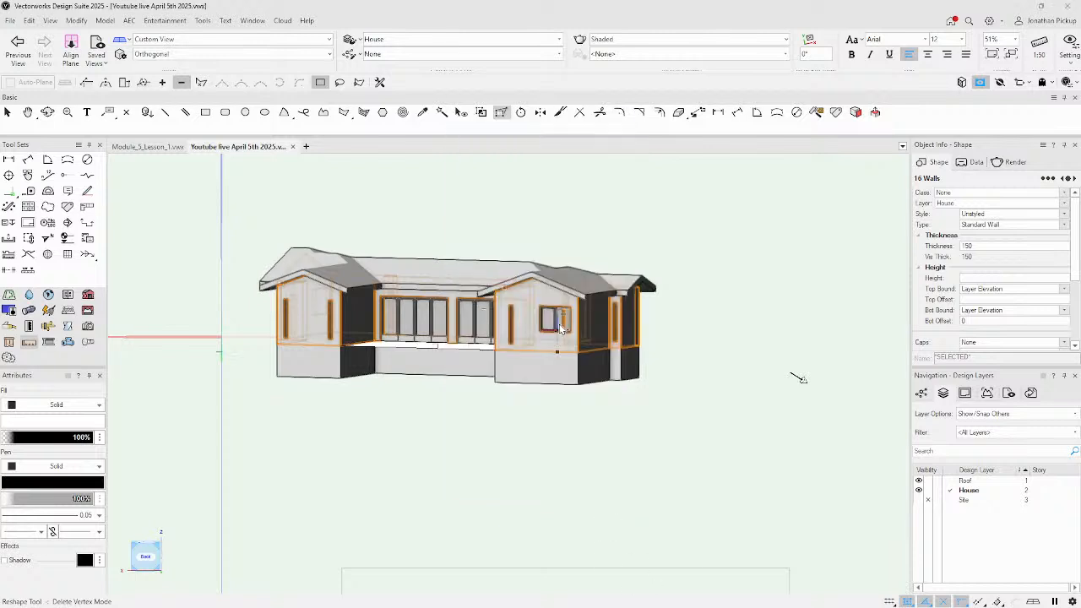
pyautogui.click(695, 338)
pyautogui.hotkey('shift', 'c')
pyautogui.moveTo(670, 304); pyautogui.dragTo(637, 302)
pyautogui.hotkey('shift', 'r')
pyautogui.press('space')
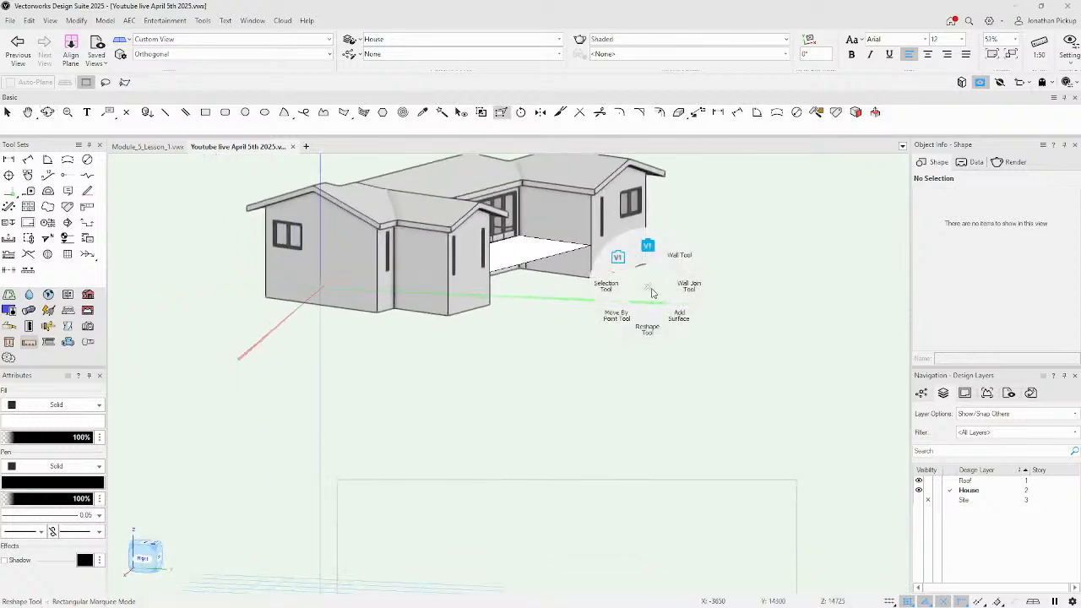
pyautogui.click(625, 257)
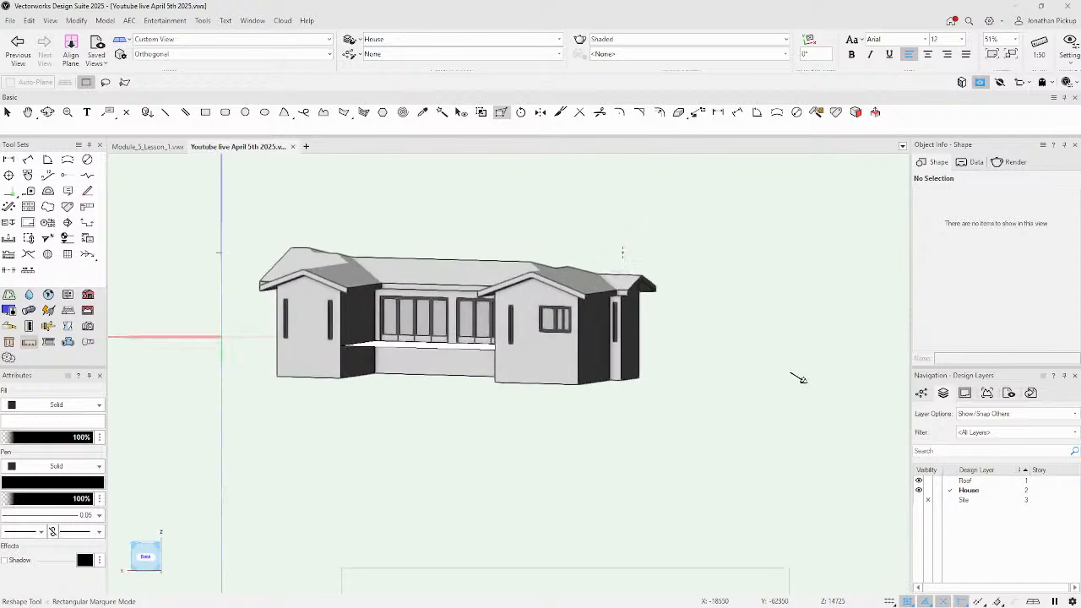
pyautogui.click(529, 280)
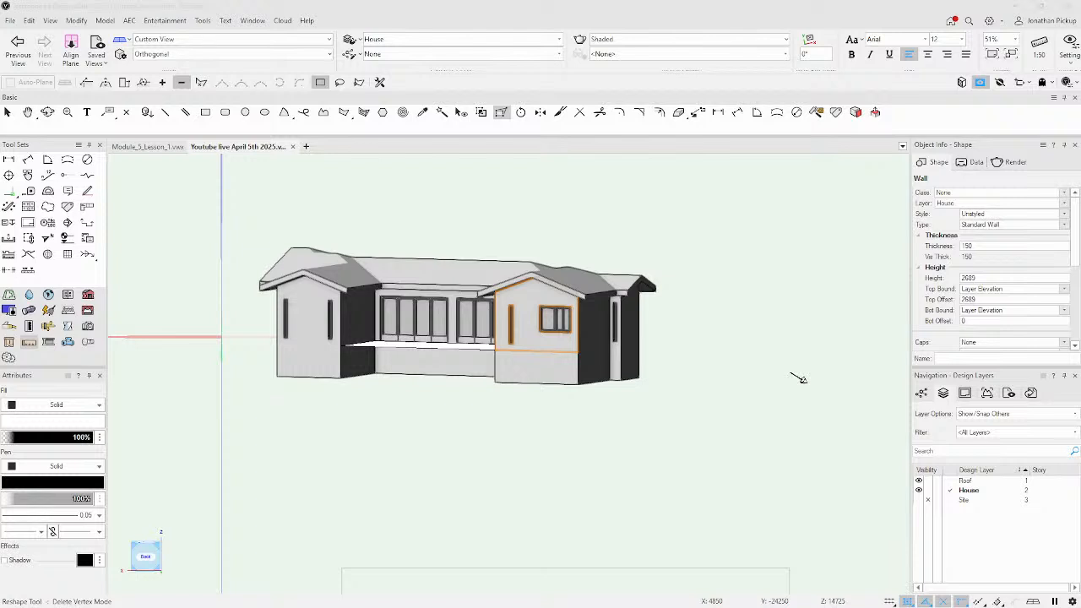
pyautogui.click(375, 428)
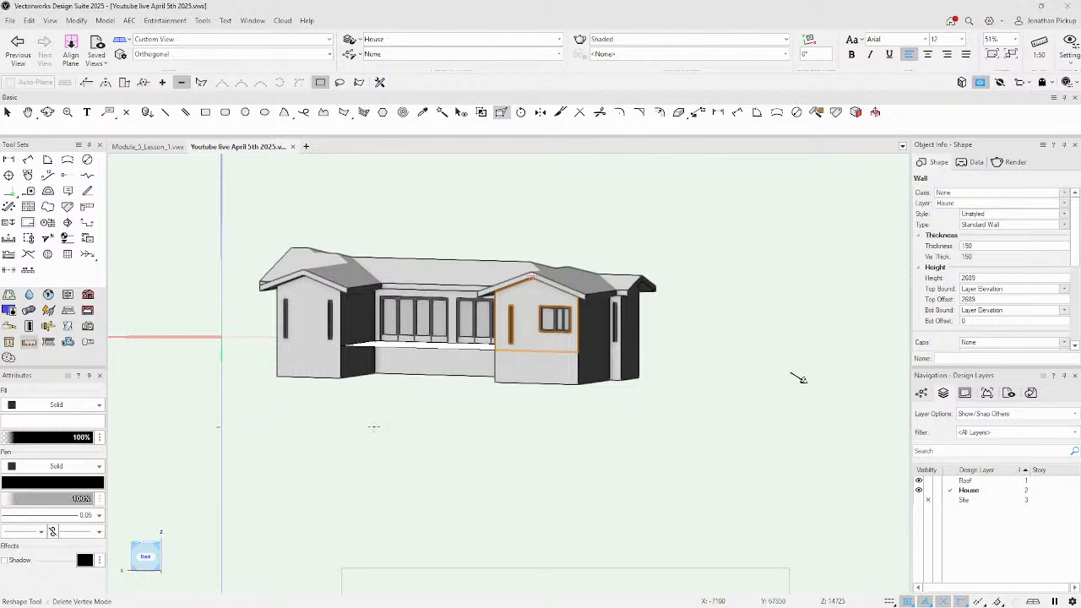
pyautogui.click(413, 264)
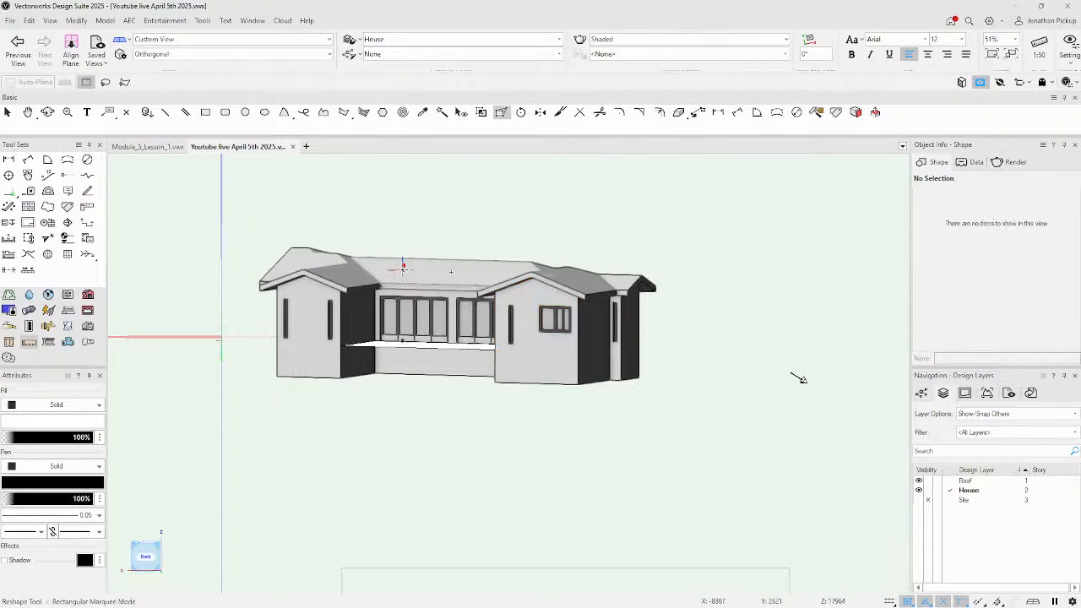
pyautogui.press('x')
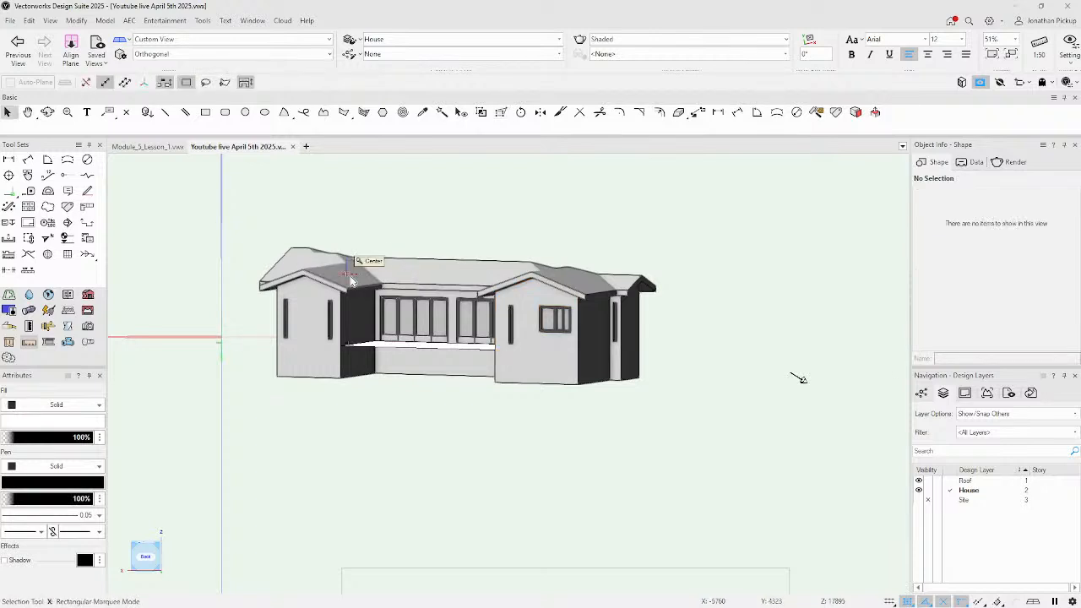
# Activate the Roof layer, select the roof, and pan the top plan left to free space.
pyautogui.click(951, 481)
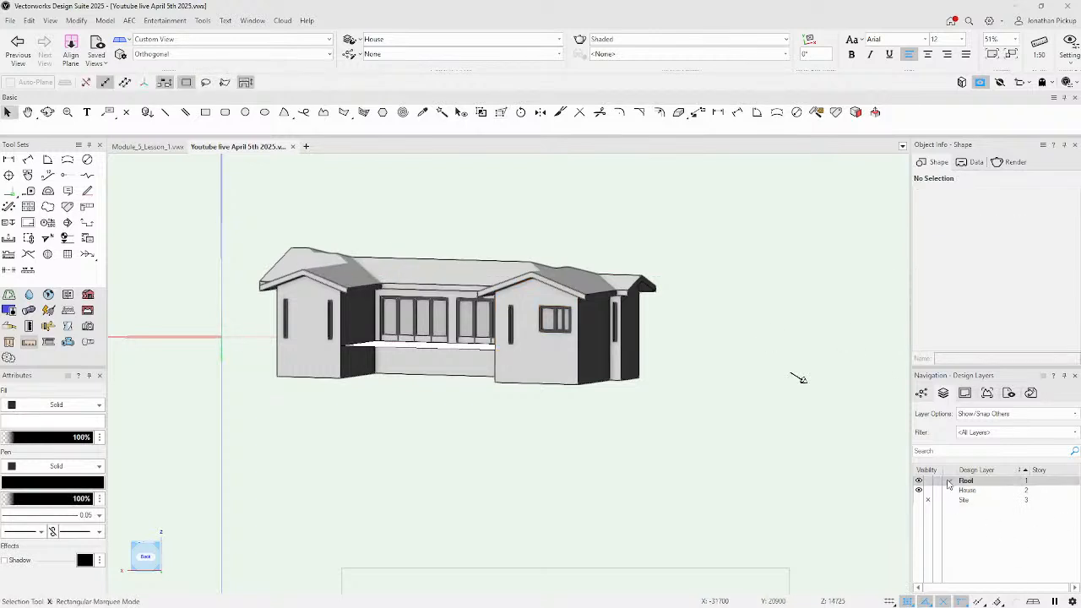
pyautogui.click(549, 253)
pyautogui.keyDown('ctrl'); pyautogui.moveTo(580, 251); pyautogui.dragTo(217, 349, button='middle'); pyautogui.keyUp('ctrl')
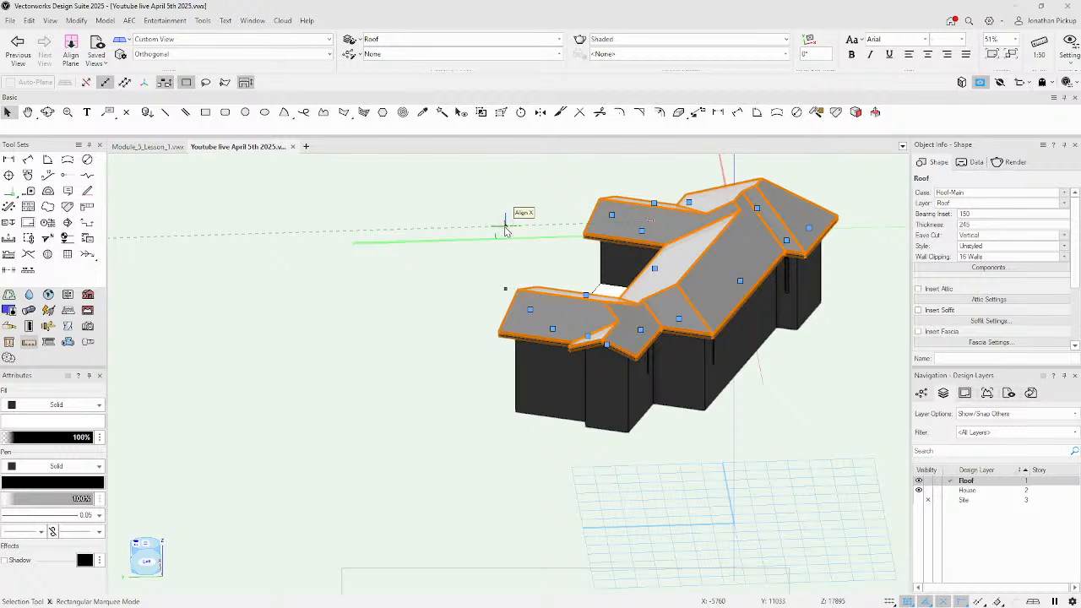
pyautogui.press('F5')
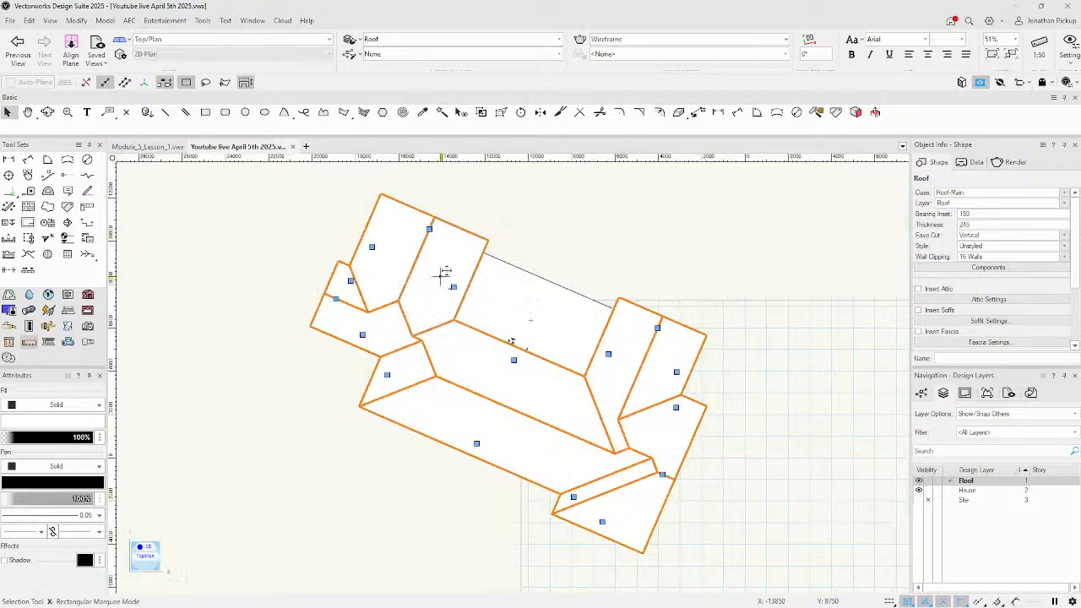
pyautogui.scroll(-4, 521, 315)
pyautogui.click(581, 271)
pyautogui.click(524, 330)
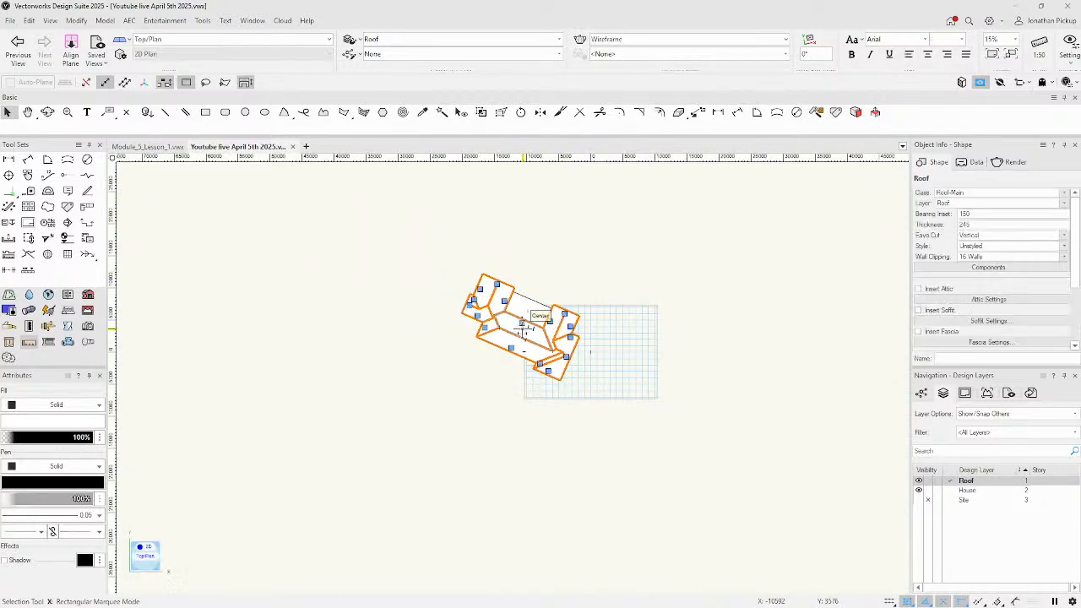
pyautogui.press('h')
pyautogui.moveTo(704, 329)
pyautogui.mouseDown()
pyautogui.moveTo(594, 314)
pyautogui.moveTo(440, 330)
pyautogui.mouseUp()
pyautogui.press('x')
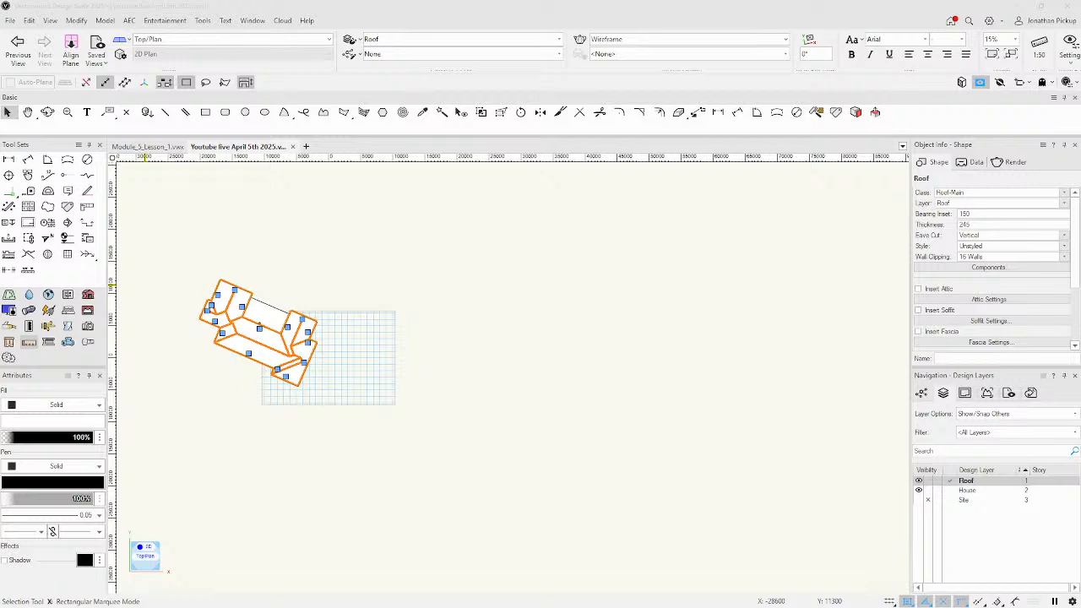
# Draw a 24100 × 9500 rectangle and an overlapping upright 7035 × 12192 rectangle, then select the long one.
pyautogui.click(406, 345)
pyautogui.click(205, 112)
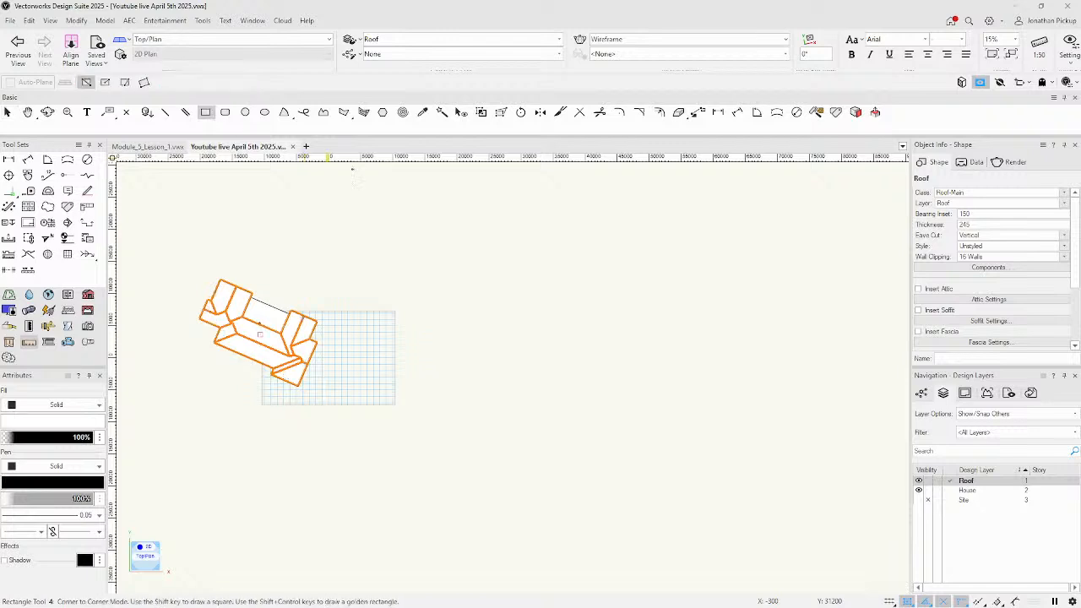
pyautogui.click(488, 312)
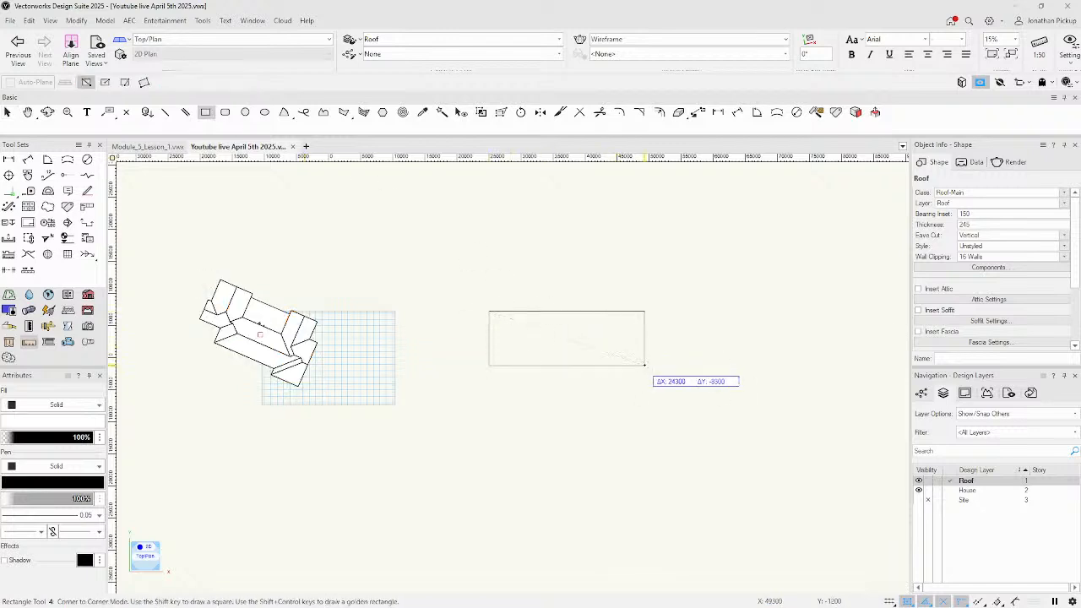
pyautogui.click(643, 372)
pyautogui.click(581, 257)
pyautogui.click(626, 335)
pyautogui.press('x')
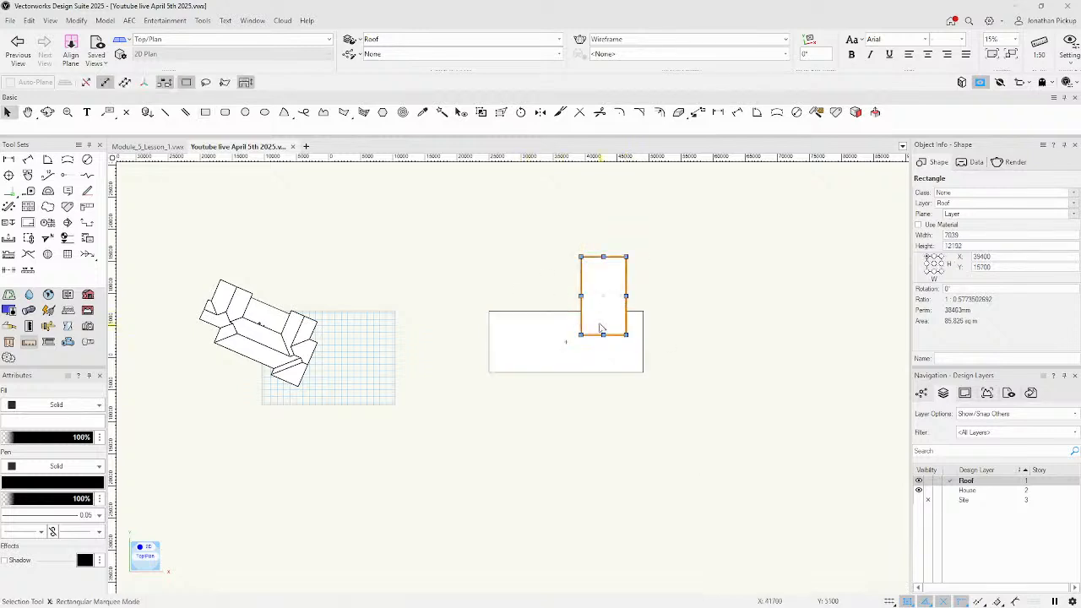
pyautogui.click(535, 346)
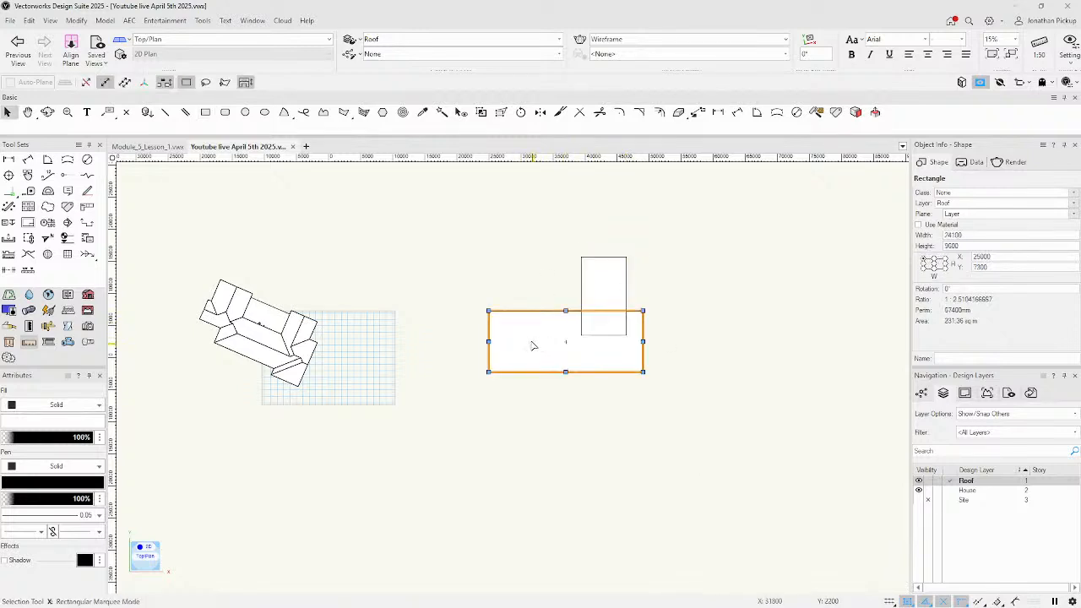
# Convert the long rectangle into a hipped roof with vertical eave cut and bearing height 0.
pyautogui.rightClick(530, 348)
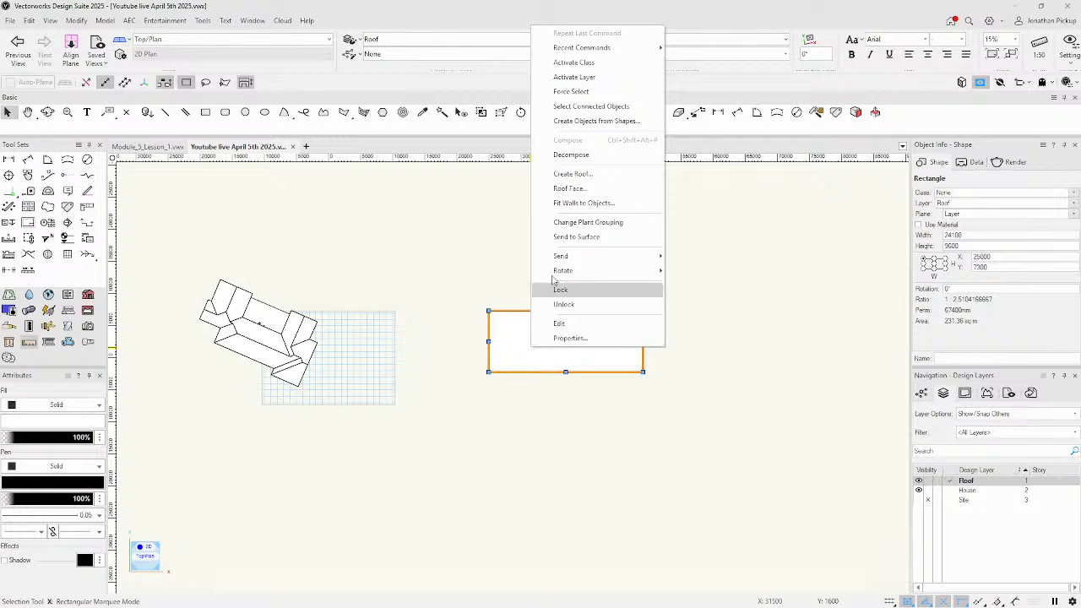
pyautogui.click(562, 182)
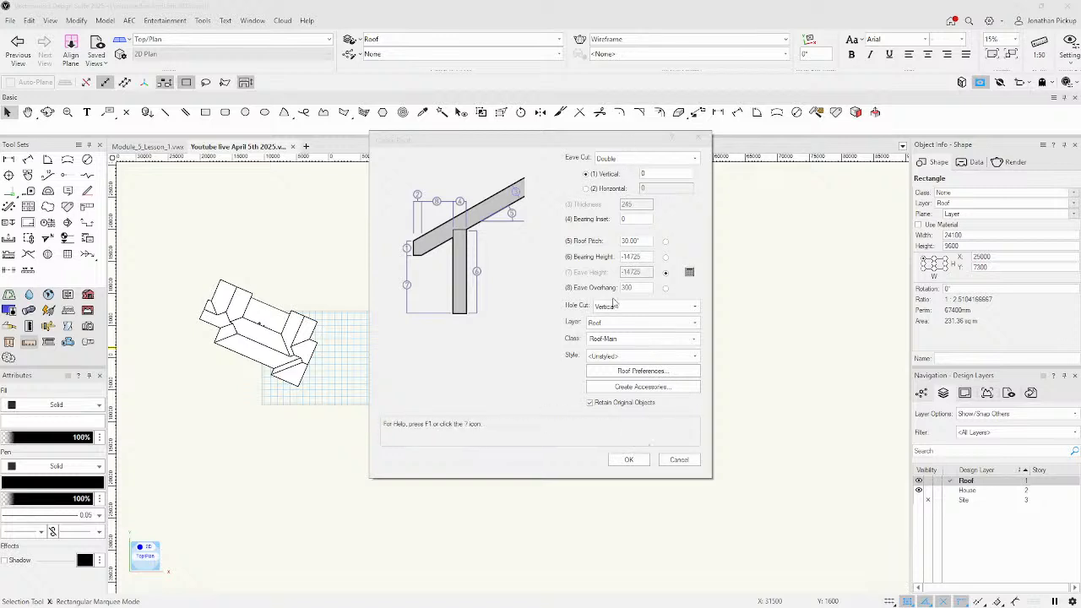
pyautogui.click(617, 158)
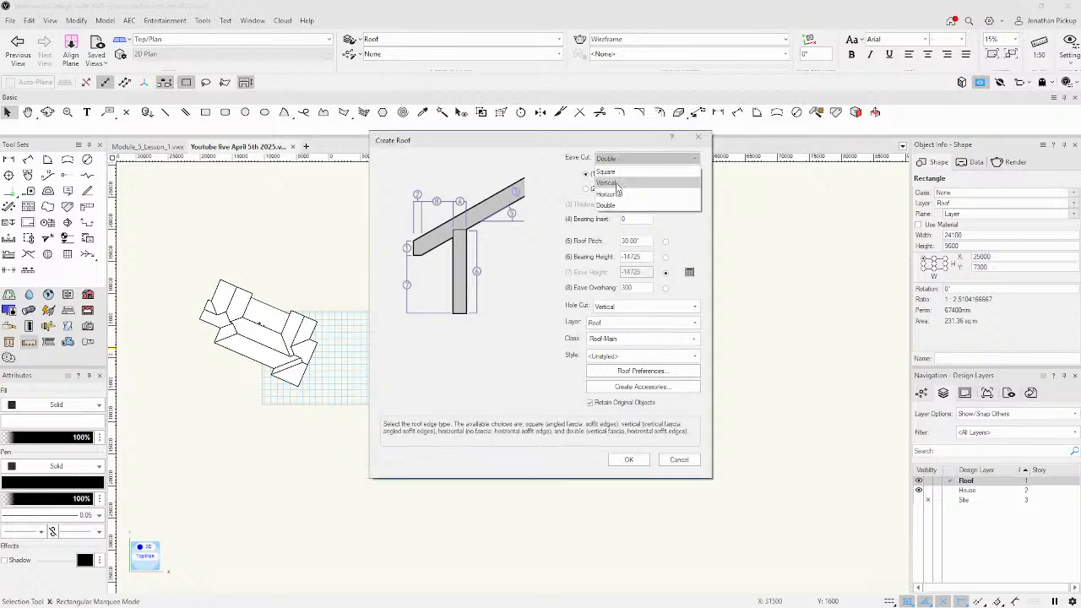
pyautogui.click(618, 184)
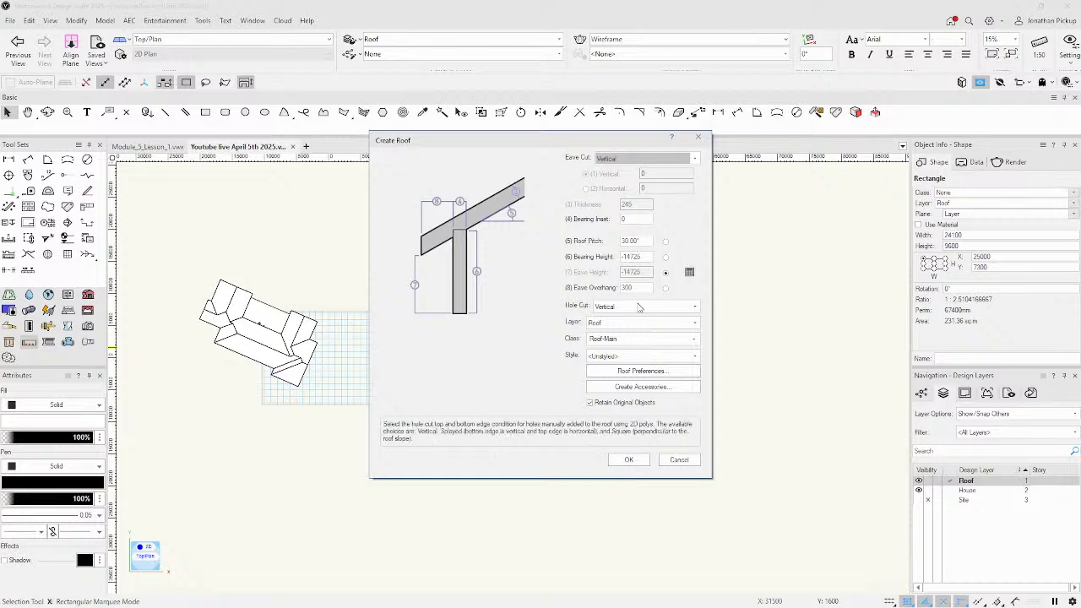
pyautogui.moveTo(644, 258); pyautogui.dragTo(598, 251)
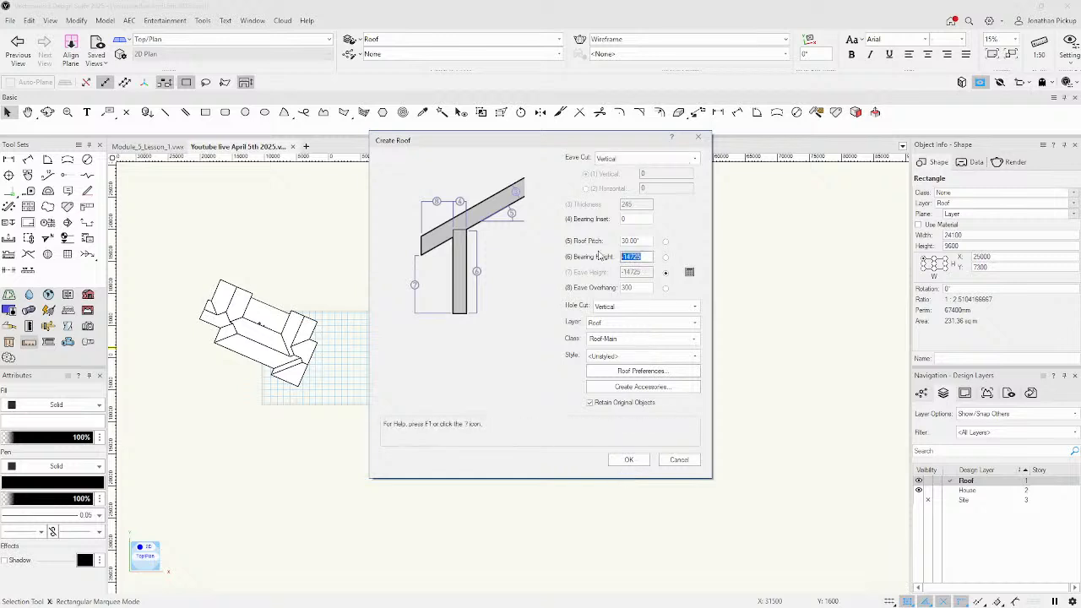
pyautogui.write('0')
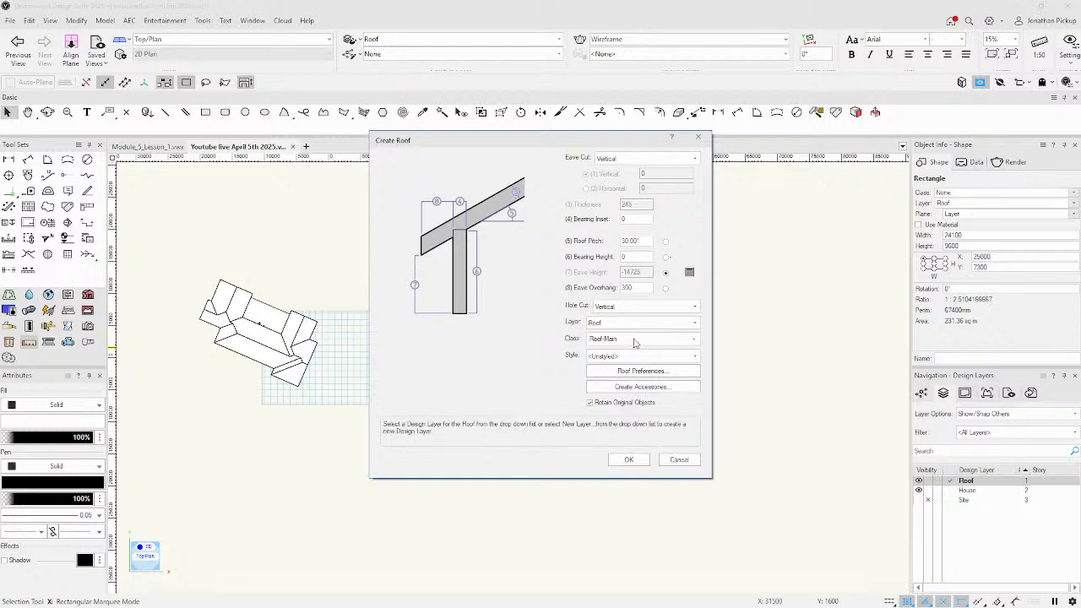
pyautogui.click(632, 460)
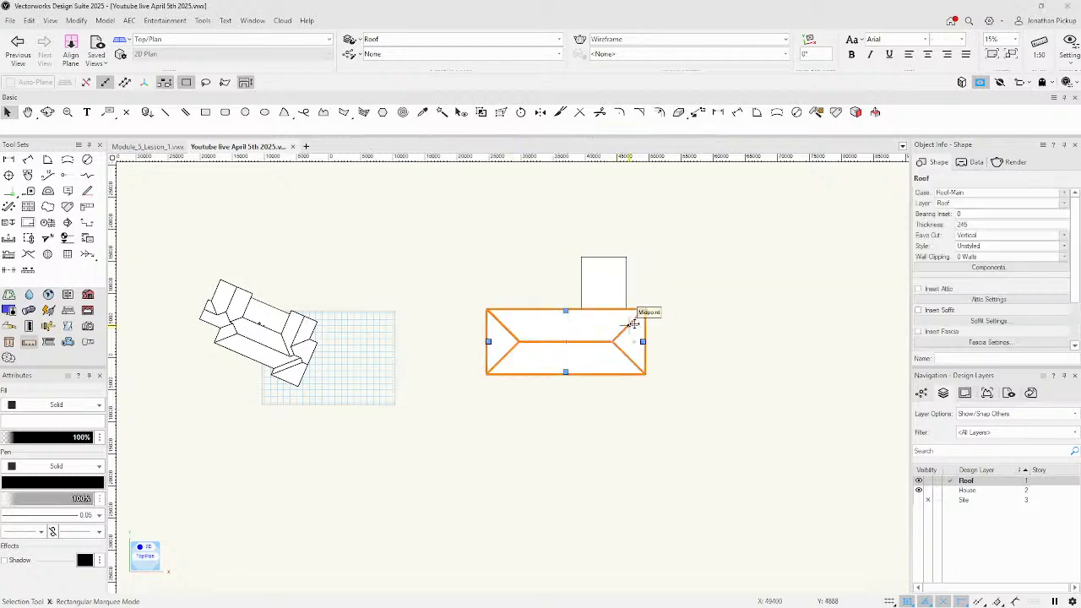
pyautogui.click(606, 293)
# Create a default roof from the upright rectangle and open Edit Roof Settings for its lower edge.
pyautogui.rightClick(606, 294)
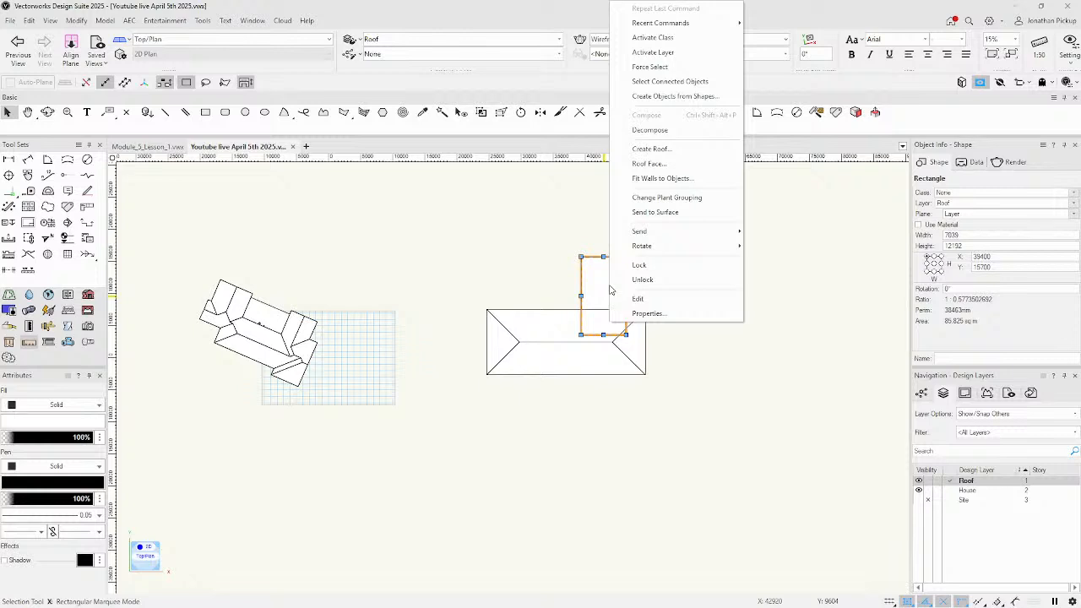
pyautogui.click(652, 152)
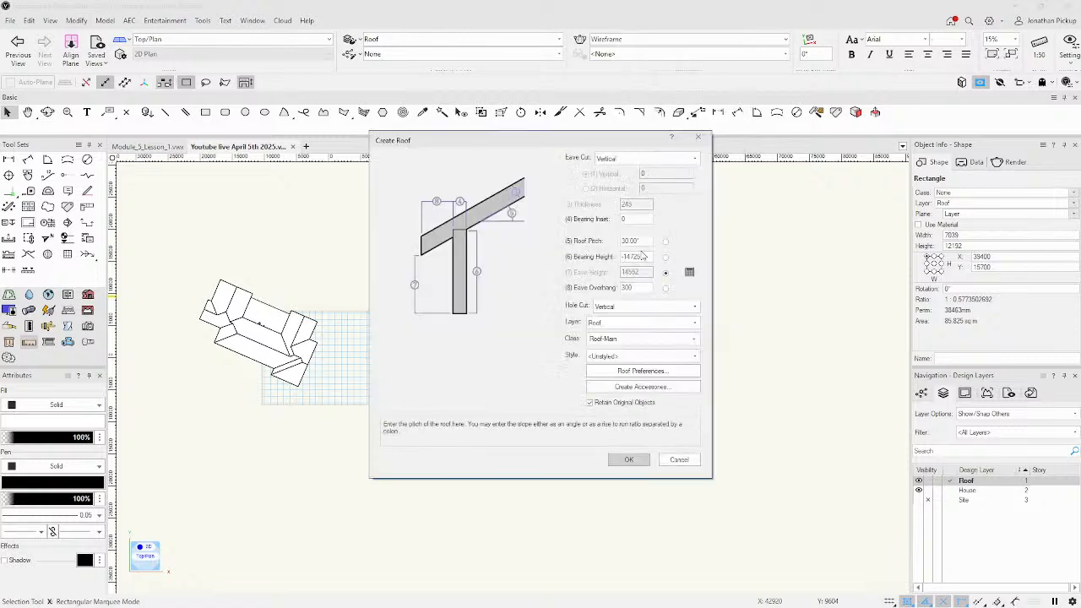
pyautogui.click(635, 467)
pyautogui.click(678, 355)
pyautogui.click(612, 279)
pyautogui.keyDown('shift'); pyautogui.click(596, 361); pyautogui.keyUp('shift')
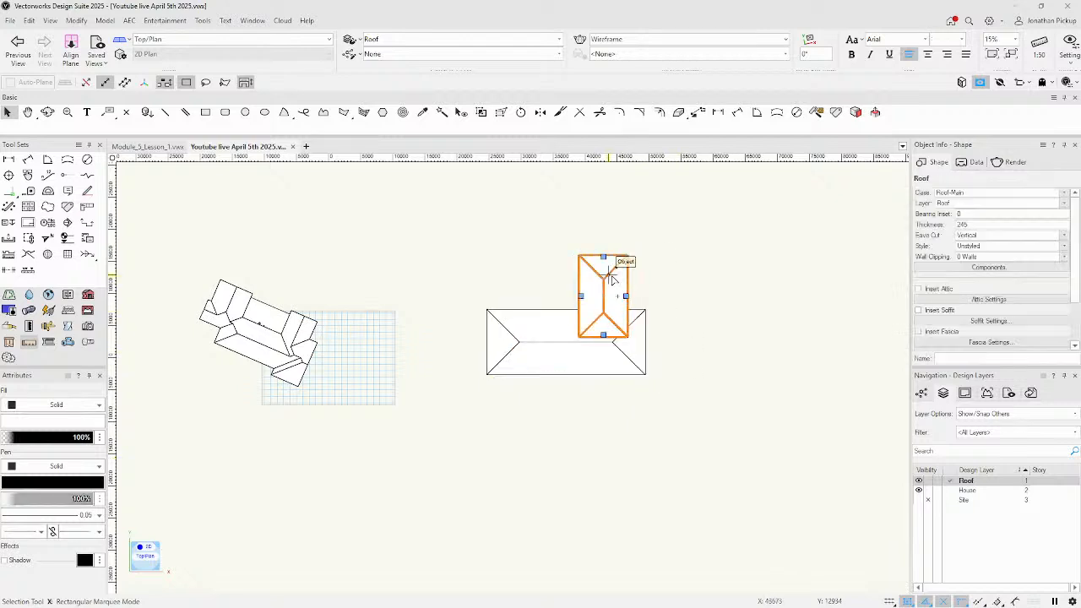
pyautogui.doubleClick(605, 337)
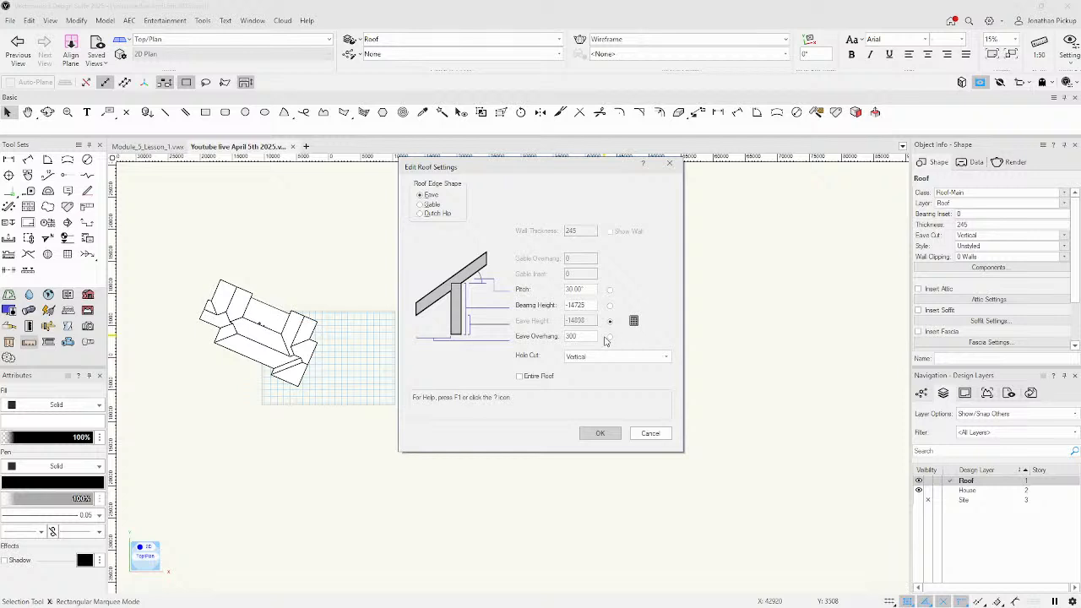
# Make the small roof's lower edge and the main roof's right edge gable ends.
pyautogui.press('Down')
pyautogui.click(600, 433)
pyautogui.keyDown('shift'); pyautogui.click(607, 374); pyautogui.keyUp('shift')
pyautogui.click(642, 341)
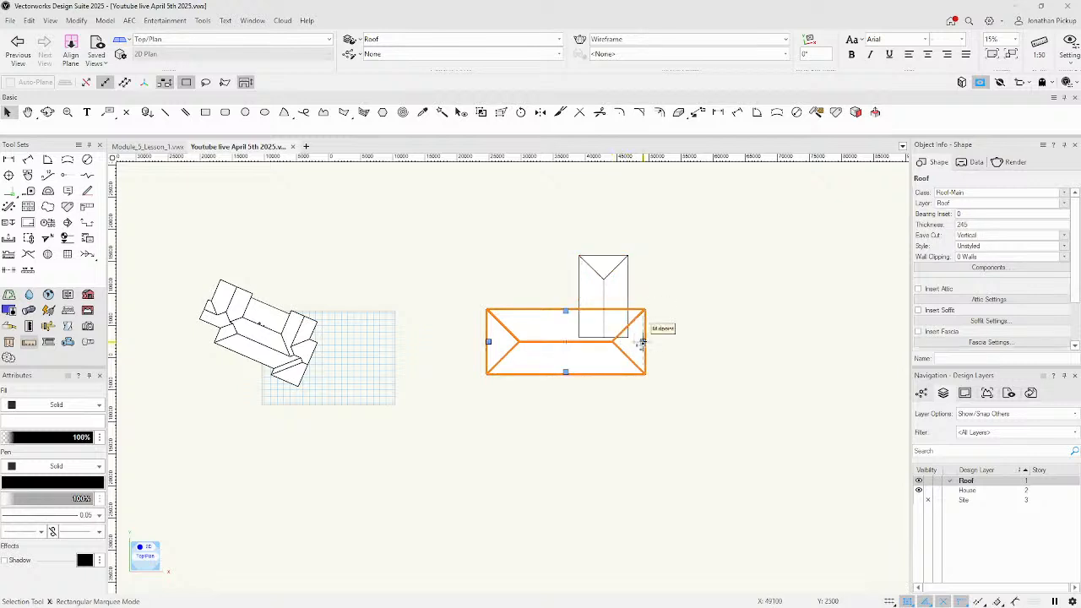
pyautogui.doubleClick(642, 342)
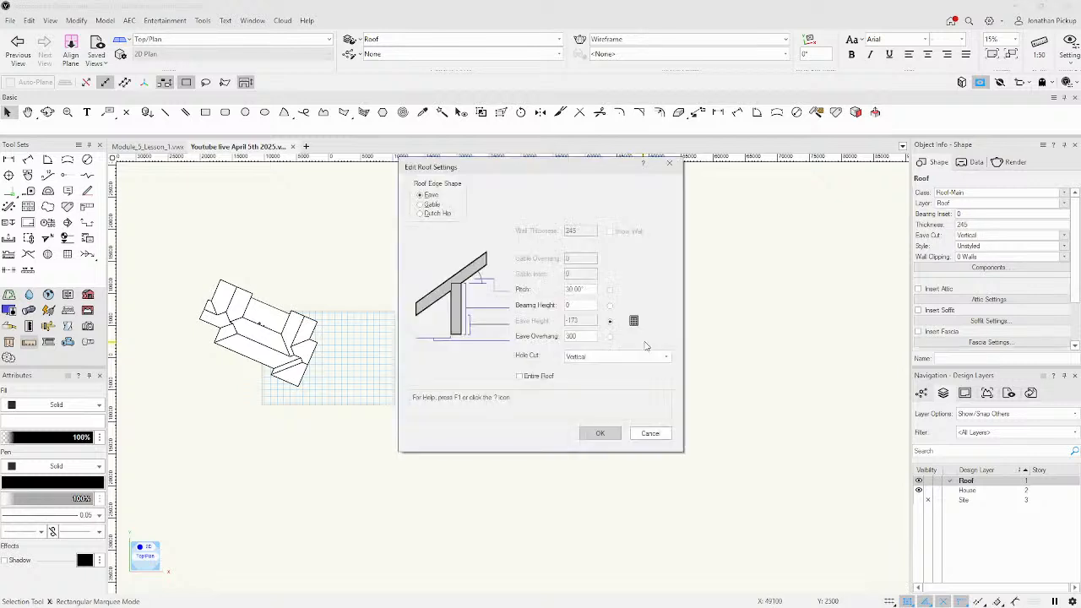
pyautogui.click(434, 206)
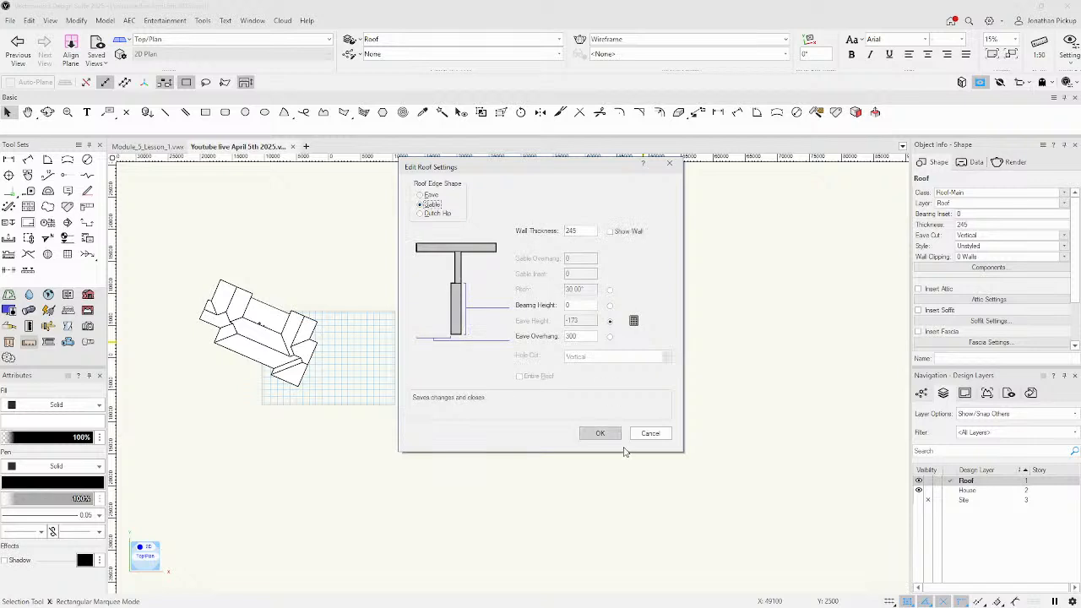
pyautogui.click(602, 434)
pyautogui.click(681, 340)
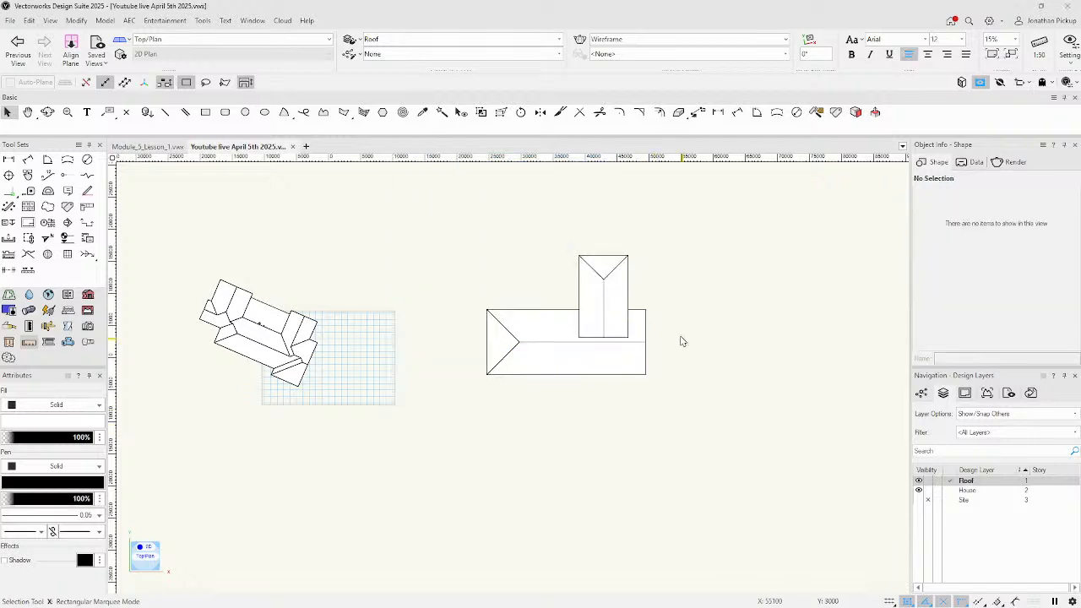
# Set the small roof's bearing height to 0 for the entire roof.
pyautogui.moveTo(682, 340)
pyautogui.keyDown('ctrl'); pyautogui.mouseDown(button='middle')
pyautogui.moveTo(606, 335)
pyautogui.moveTo(509, 282)
pyautogui.moveTo(401, 172)
pyautogui.mouseUp(button='middle'); pyautogui.keyUp('ctrl')
pyautogui.keyDown('ctrl'); pyautogui.moveTo(688, 518); pyautogui.dragTo(553, 500, button='middle'); pyautogui.keyUp('ctrl')
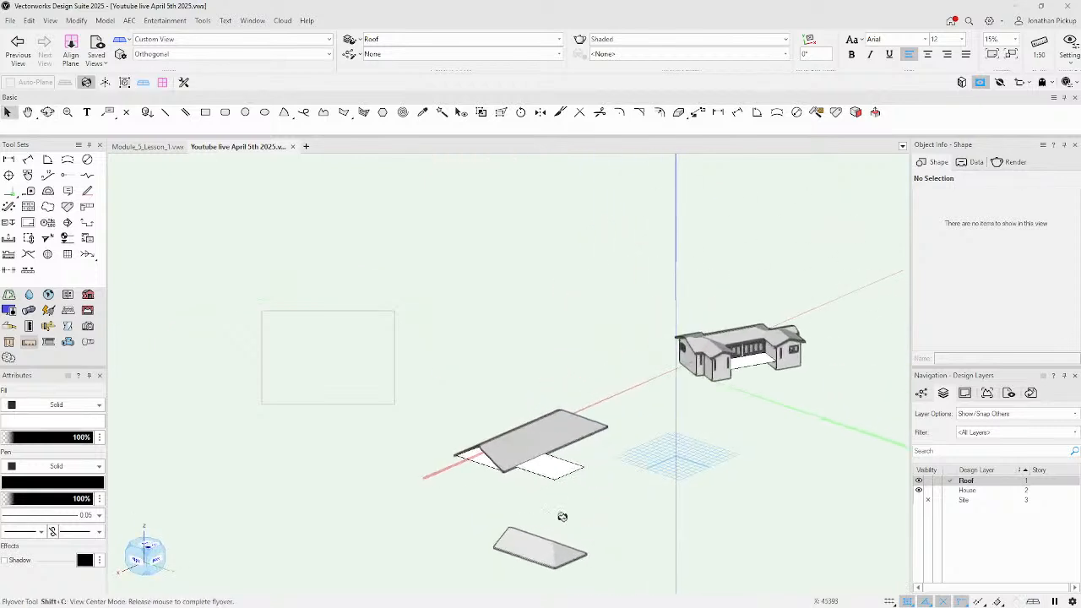
pyautogui.click(543, 545)
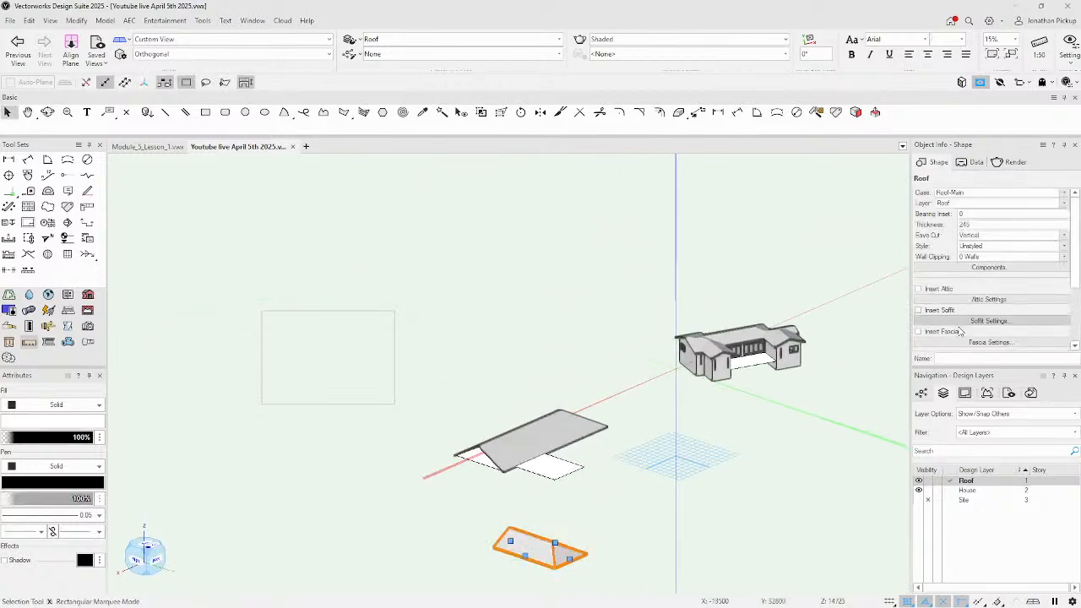
pyautogui.doubleClick(525, 558)
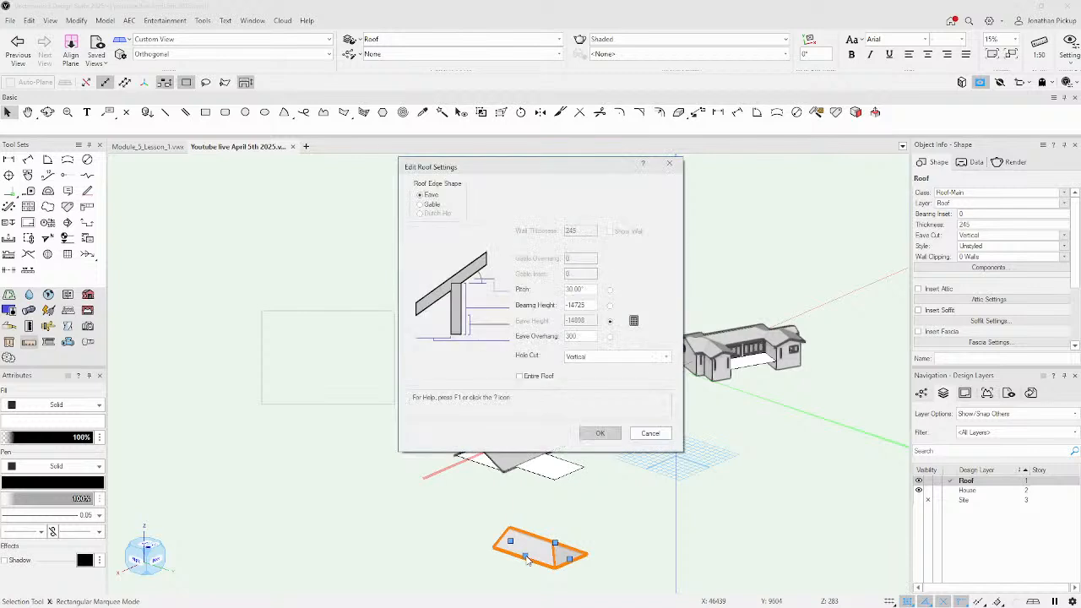
pyautogui.doubleClick(583, 305)
pyautogui.write('0')
pyautogui.click(520, 376)
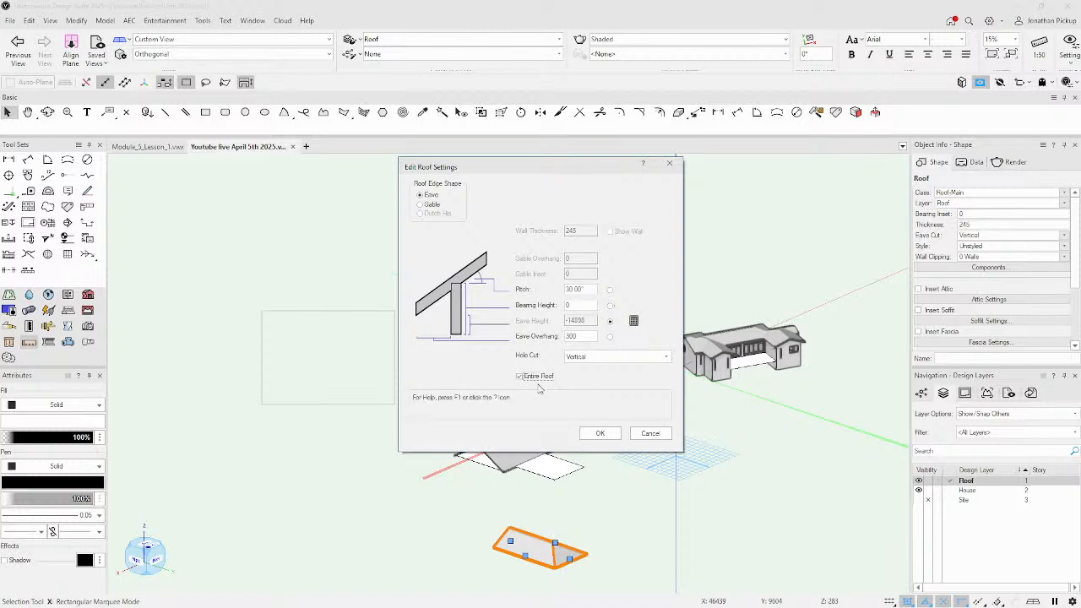
pyautogui.click(609, 438)
# Orbit around the roofs in 3D to check the T-shaped junction.
pyautogui.keyDown('ctrl'); pyautogui.keyDown('shift'); pyautogui.moveTo(509, 478); pyautogui.dragTo(547, 456, button='middle'); pyautogui.keyUp('shift'); pyautogui.keyUp('ctrl')
pyautogui.click(500, 459)
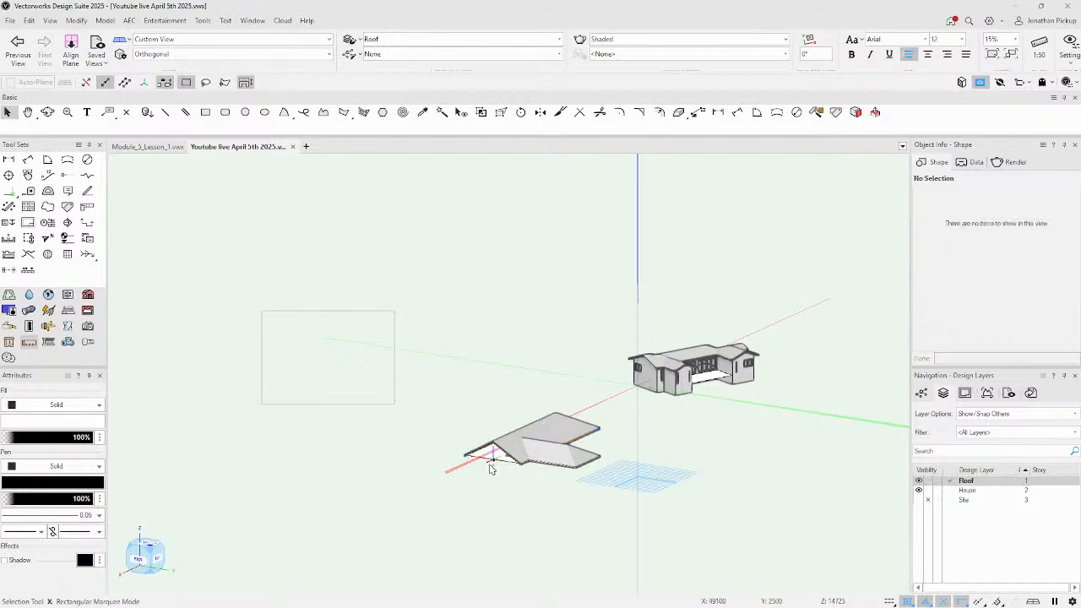
pyautogui.click(491, 462)
pyautogui.click(284, 480)
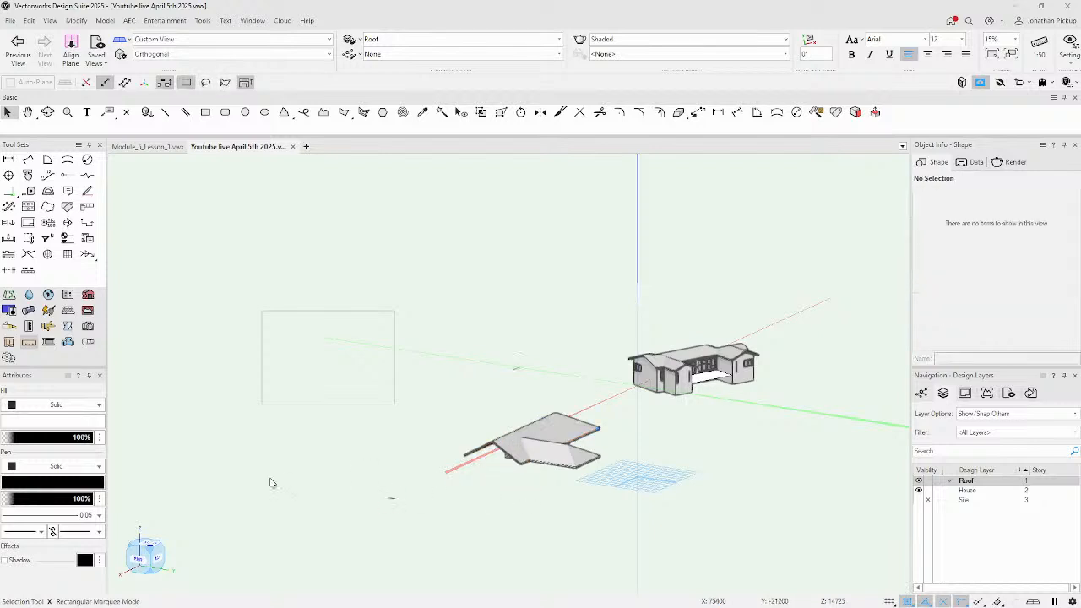
pyautogui.keyDown('ctrl'); pyautogui.keyDown('shift'); pyautogui.moveTo(333, 493); pyautogui.dragTo(476, 585, button='middle'); pyautogui.keyUp('shift'); pyautogui.keyUp('ctrl')
# In Top/Plan view, select both the long main roof and the small gable-ended roof of the T.
pyautogui.press('F5')
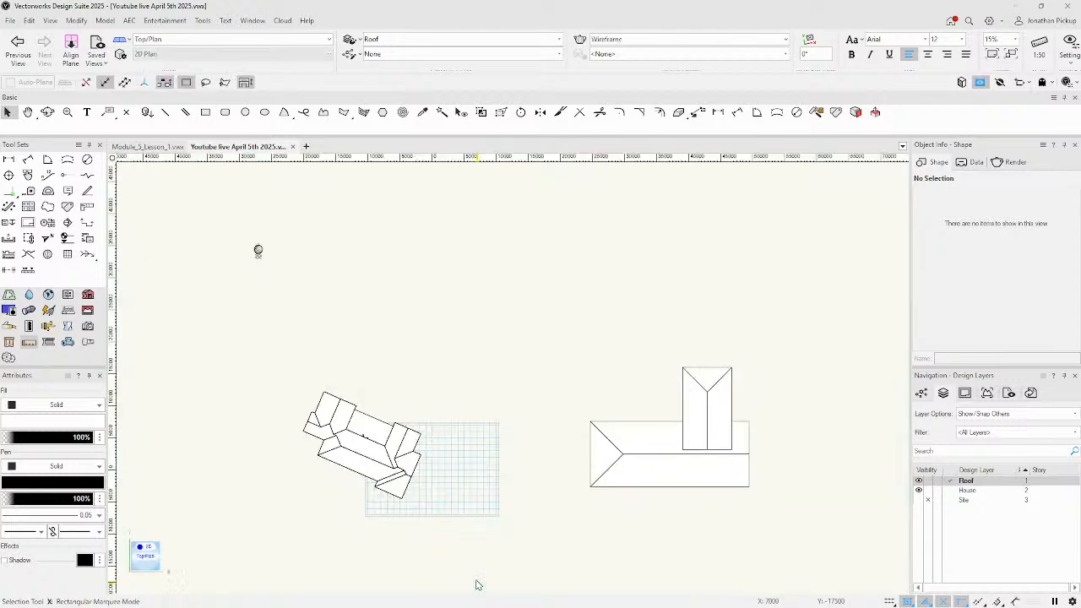
pyautogui.press('h')
pyautogui.moveTo(681, 514); pyautogui.dragTo(504, 484)
pyautogui.scroll(4, 519, 421)
pyautogui.scroll(-2, 513, 420)
pyautogui.click(424, 444)
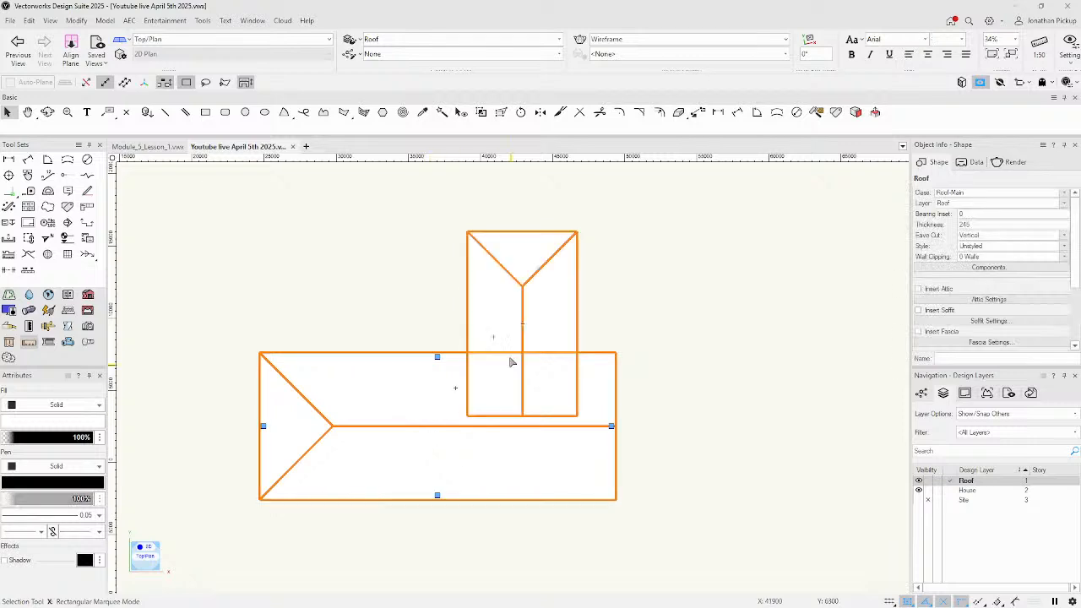
pyautogui.keyDown('shift'); pyautogui.click(478, 341); pyautogui.keyUp('shift')
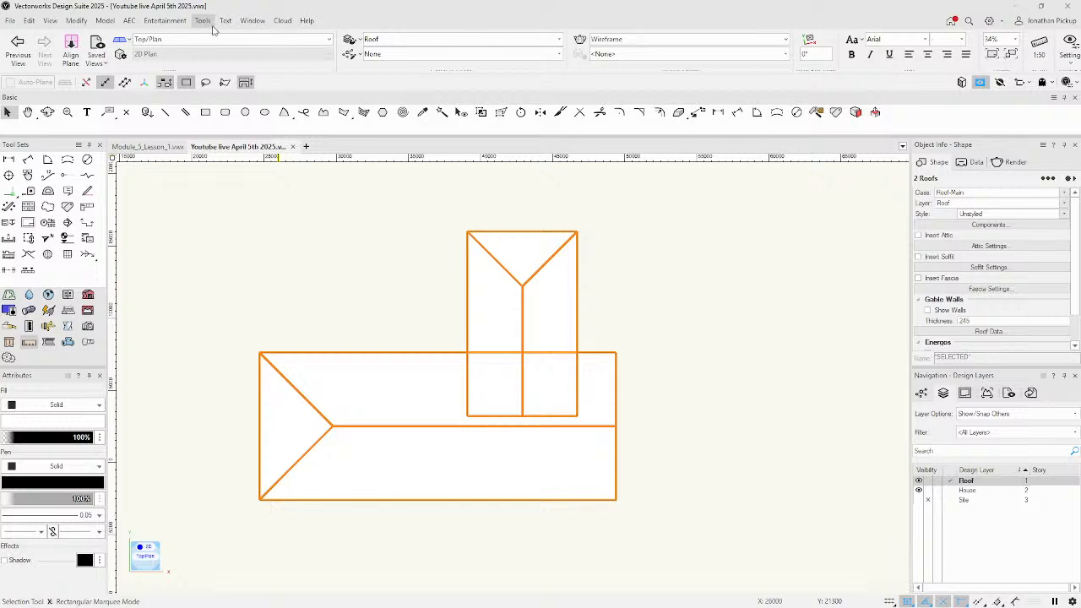
# Convert a copy of both roofs to a grouped hidden-line drawing, then exit the group.
pyautogui.click(76, 21)
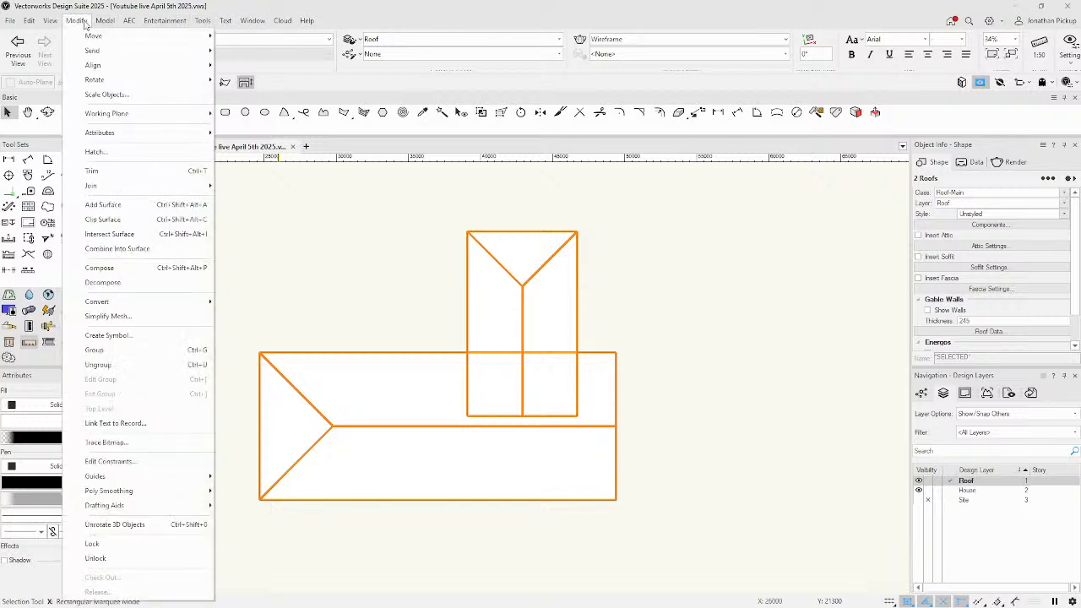
pyautogui.moveTo(169, 302)
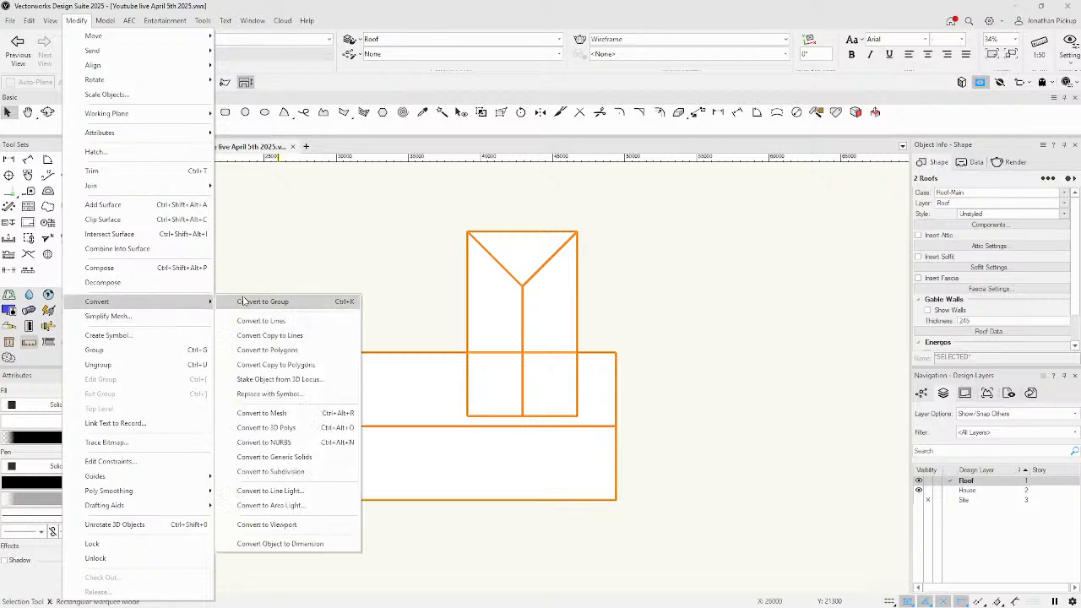
pyautogui.click(326, 338)
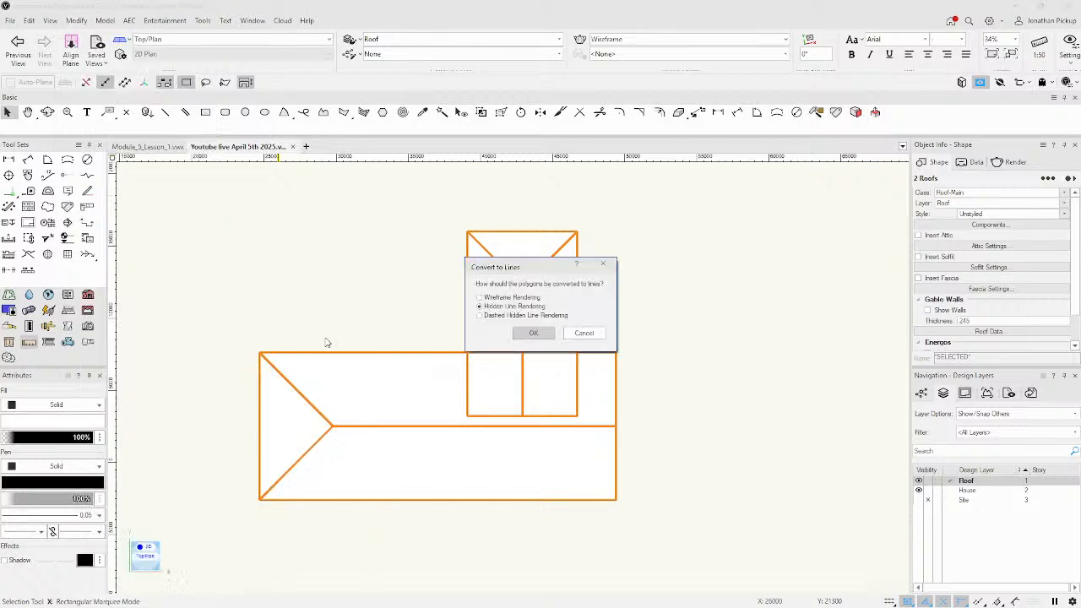
pyautogui.click(522, 332)
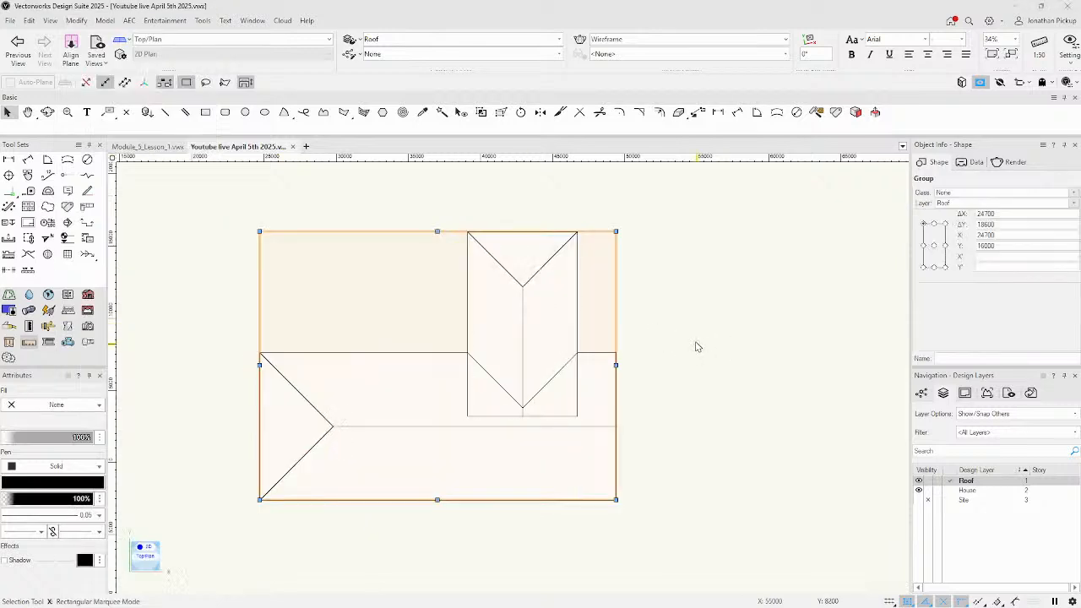
pyautogui.hotkey('ctrl', '[')
pyautogui.click(735, 322)
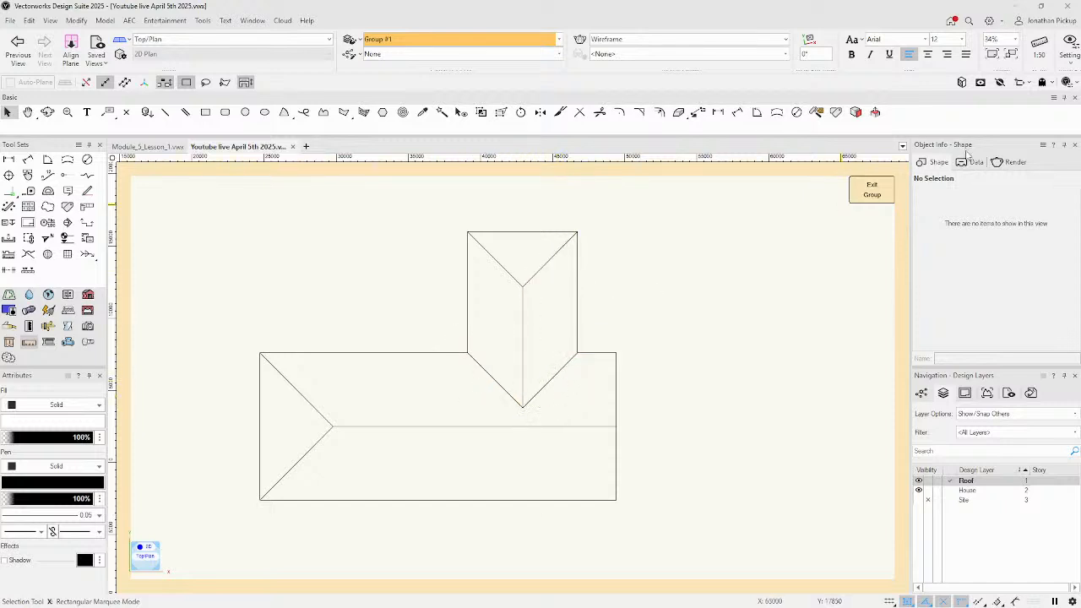
pyautogui.click(868, 191)
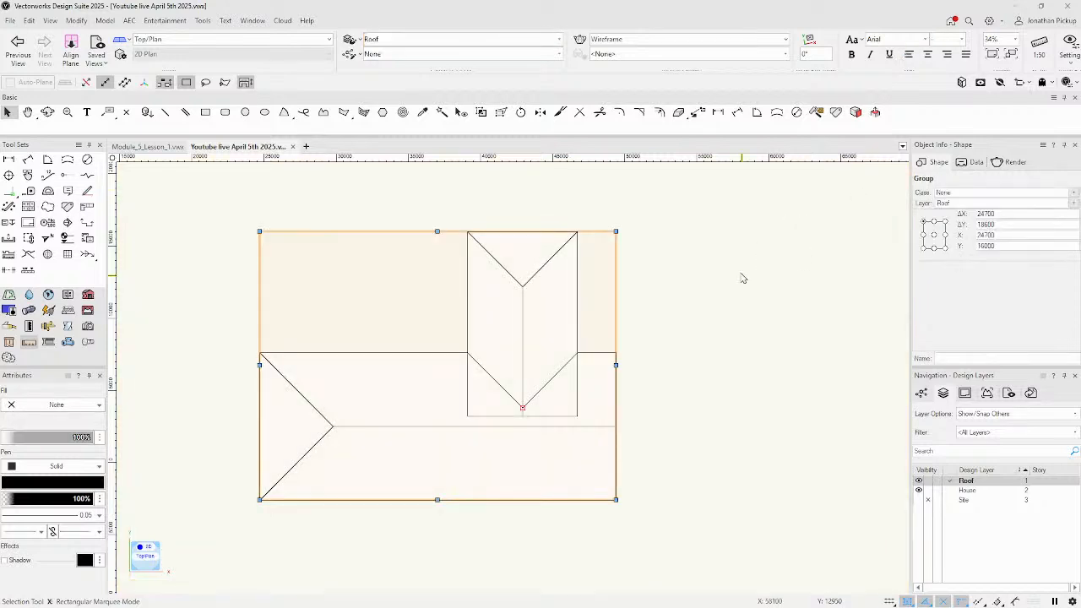
# Rotate the upper wing roof a few degrees about the lower end of its ridge.
pyautogui.click(691, 294)
pyautogui.click(554, 323)
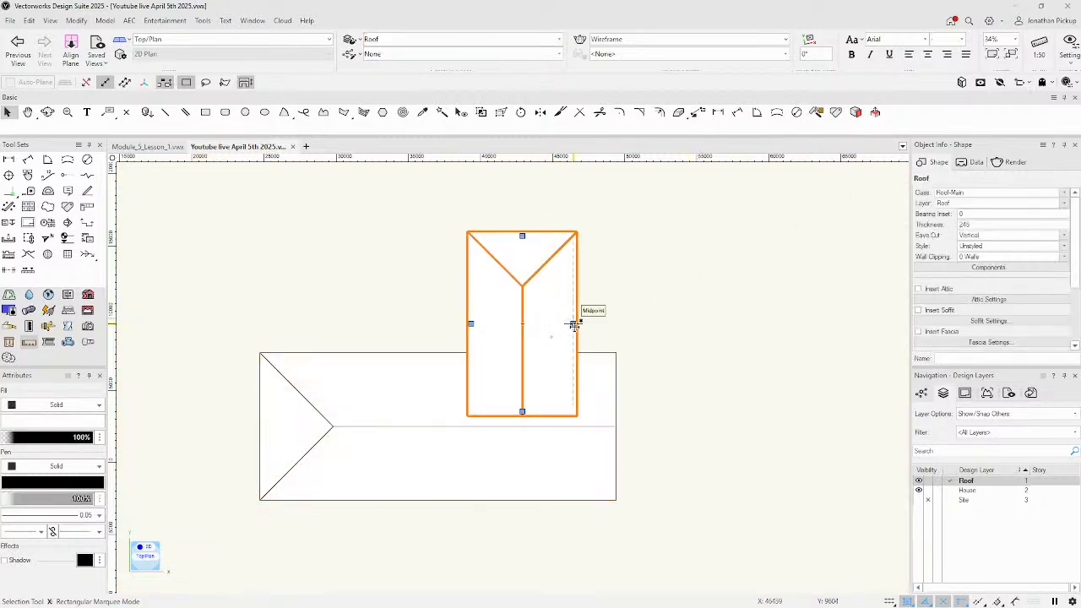
pyautogui.doubleClick(573, 324)
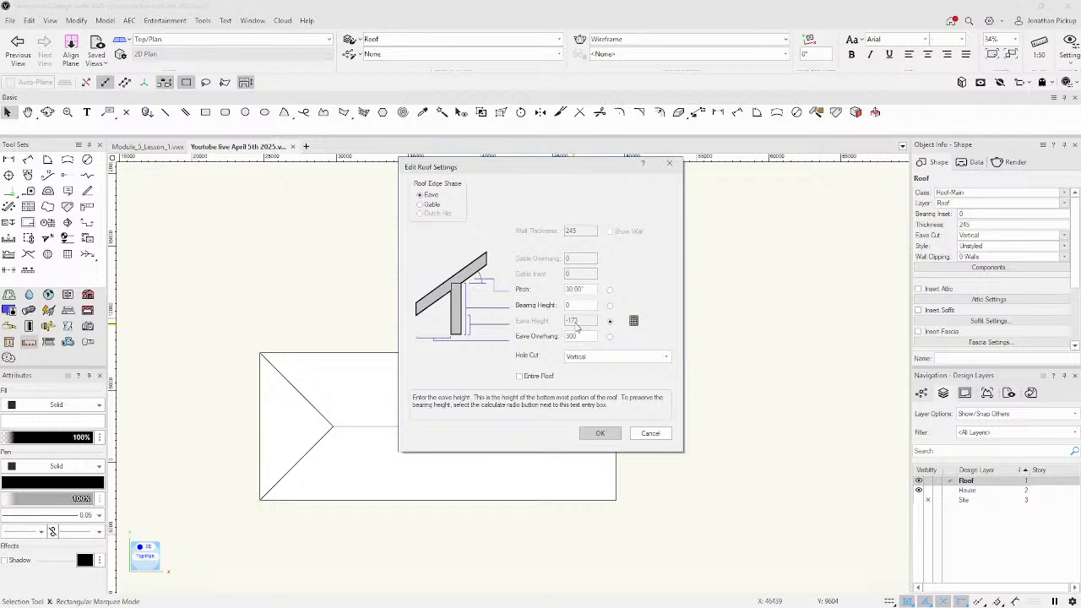
pyautogui.press('Escape')
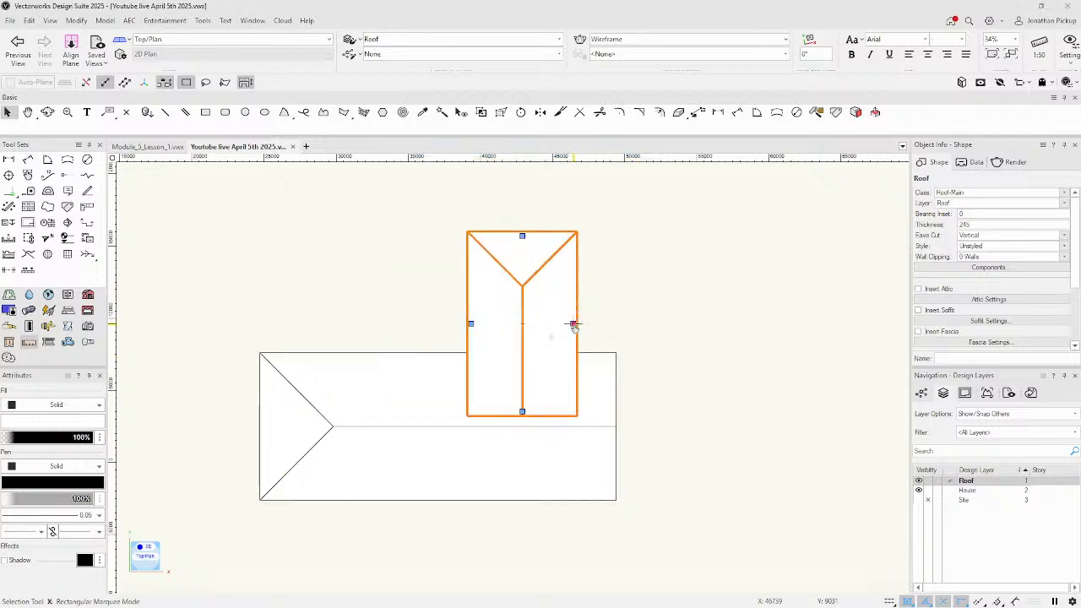
pyautogui.click(520, 112)
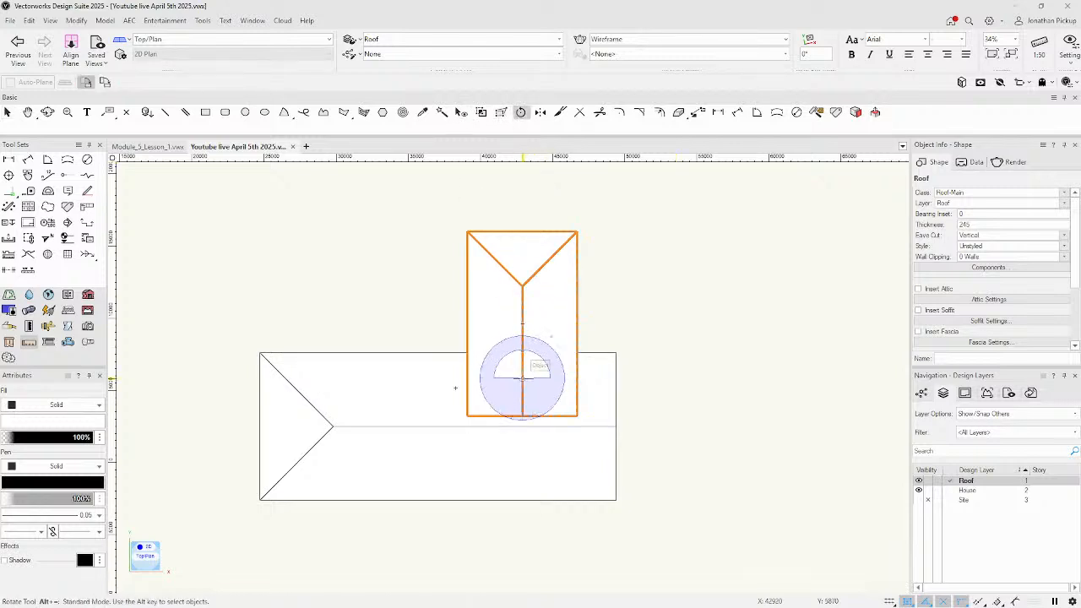
pyautogui.click(522, 414)
pyautogui.click(536, 292)
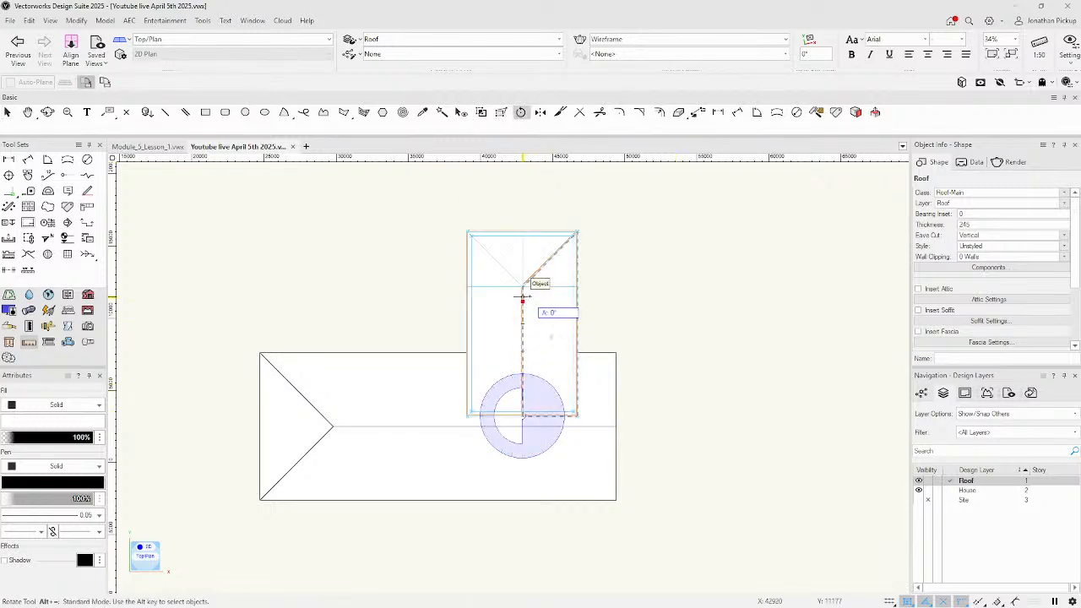
pyautogui.click(539, 294)
pyautogui.press('x')
pyautogui.click(471, 263)
pyautogui.click(477, 264)
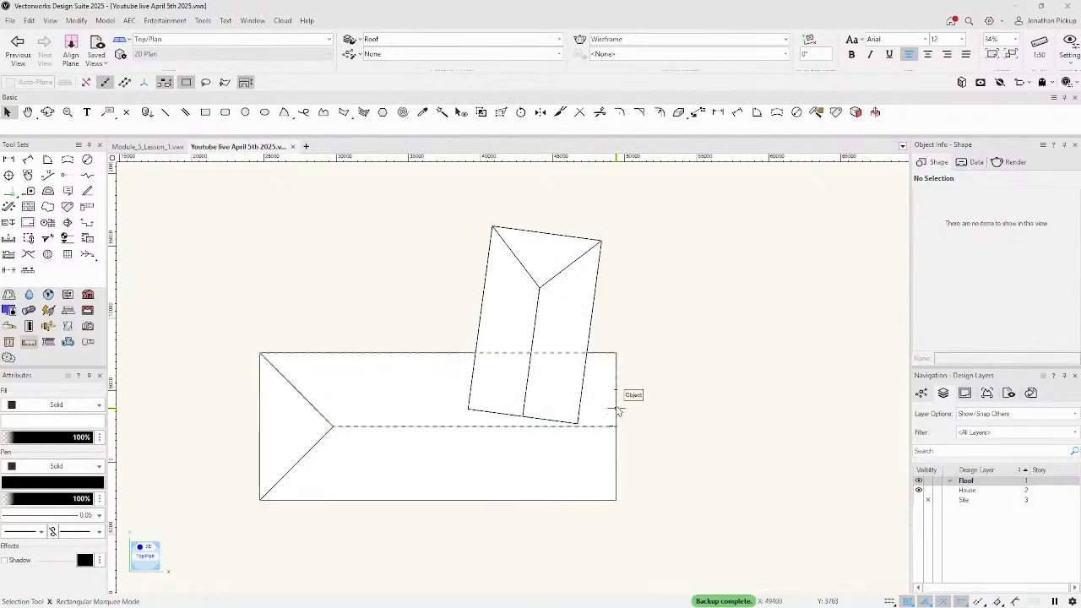
# Set the rotated wing roof's left edge pitch to 20°.
pyautogui.click(494, 323)
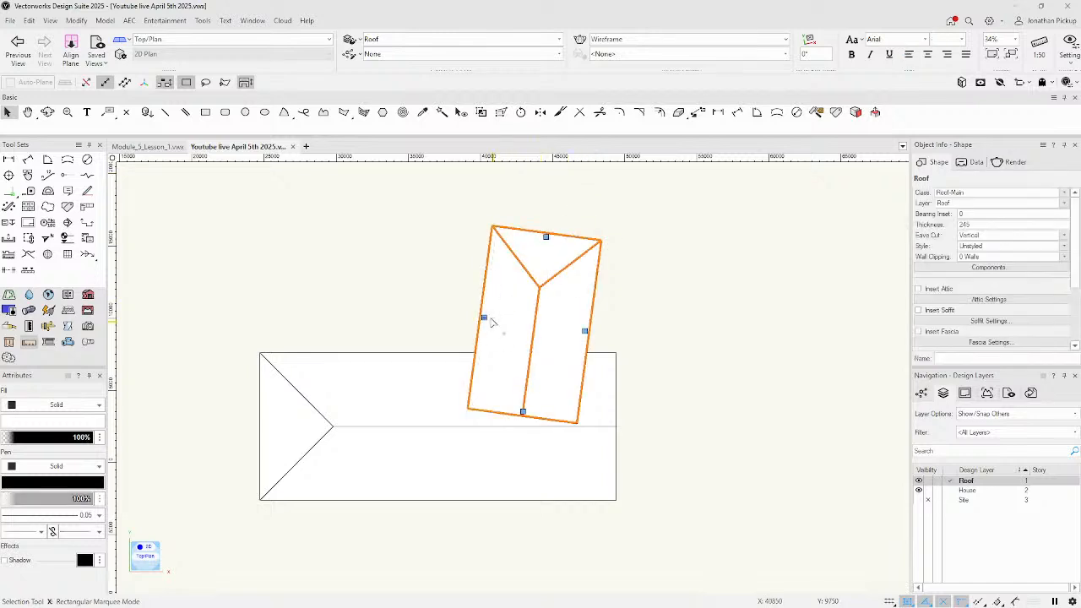
pyautogui.doubleClick(485, 321)
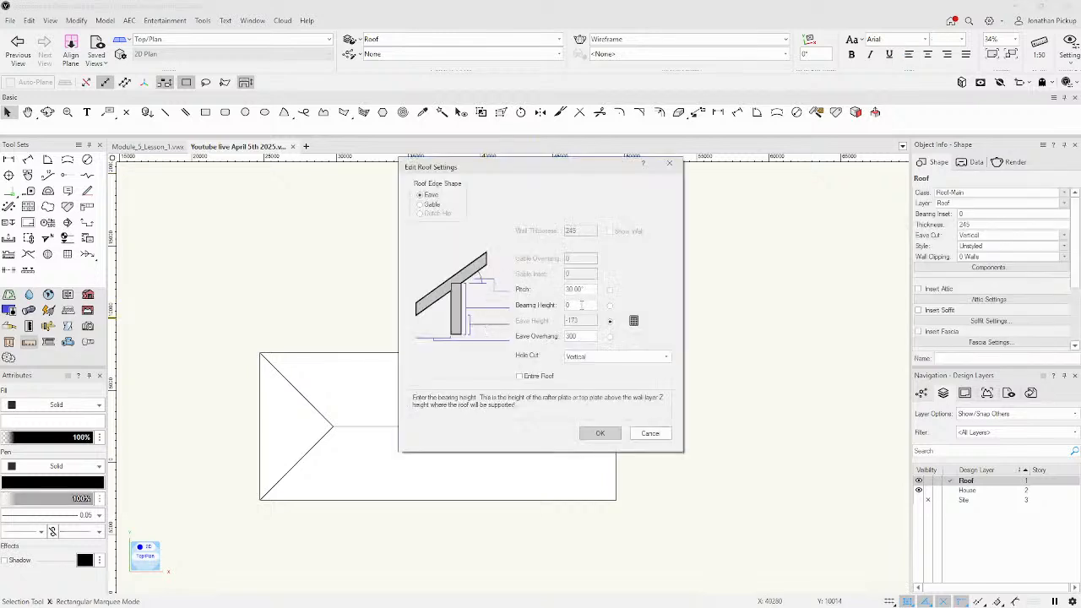
pyautogui.moveTo(586, 291); pyautogui.dragTo(555, 287)
pyautogui.write('20')
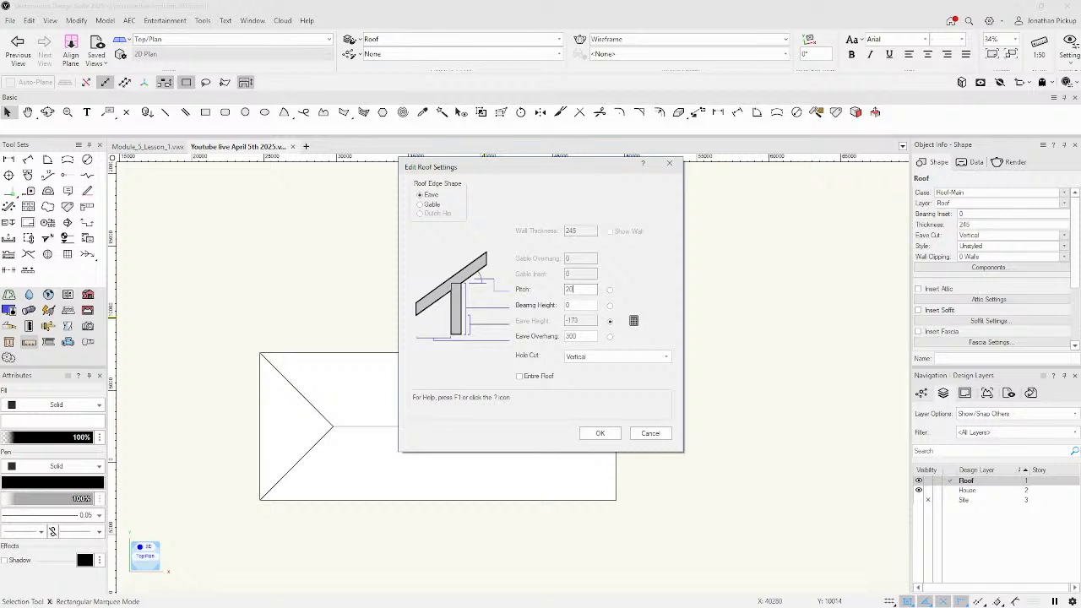
pyautogui.press('Return')
pyautogui.doubleClick(588, 335)
pyautogui.moveTo(585, 290); pyautogui.dragTo(545, 279)
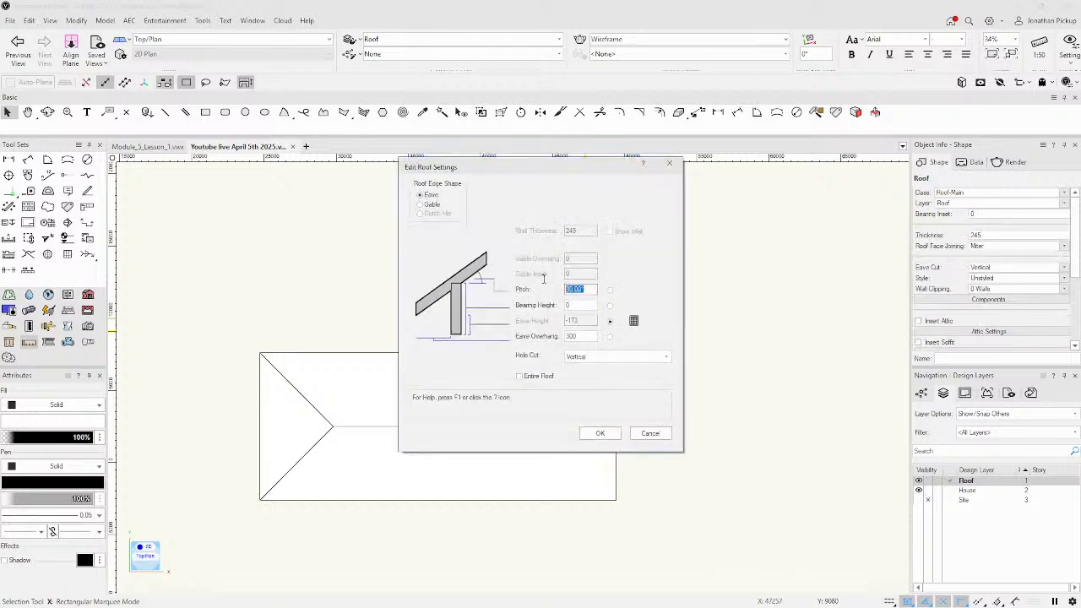
pyautogui.press('Return')
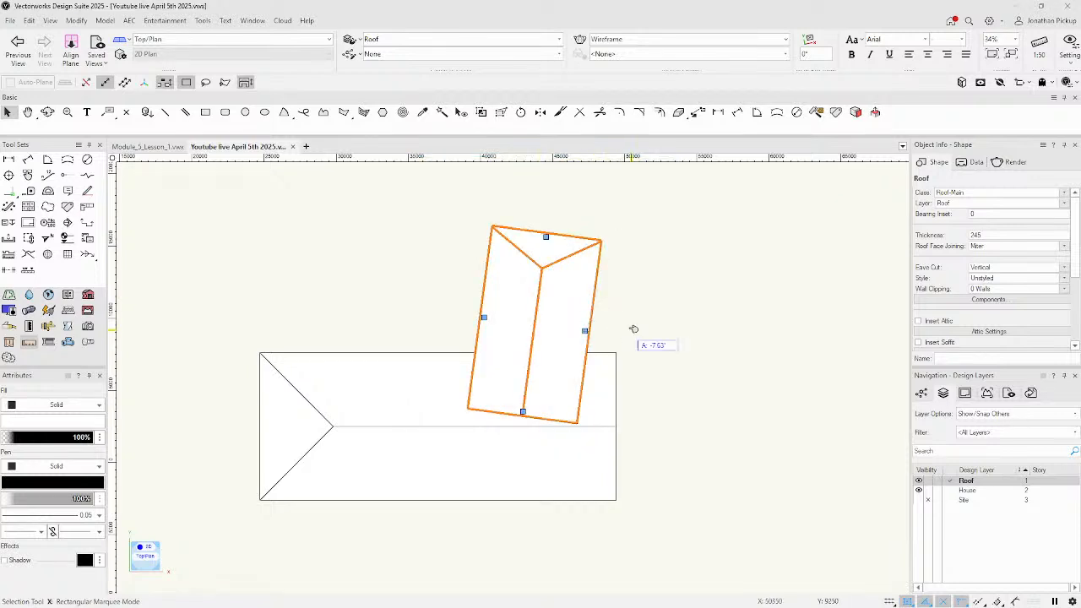
pyautogui.click(634, 330)
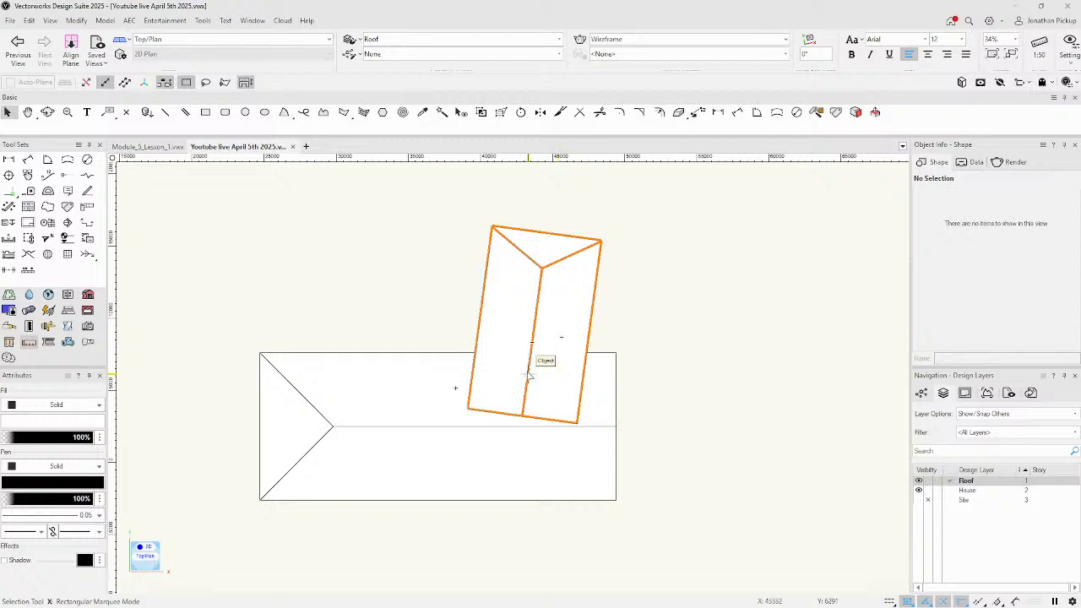
# Make a fresh hidden-line copy of both roofs and enter the new line group.
pyautogui.click(423, 386)
pyautogui.click(494, 317)
pyautogui.keyDown('shift'); pyautogui.click(434, 374); pyautogui.keyUp('shift')
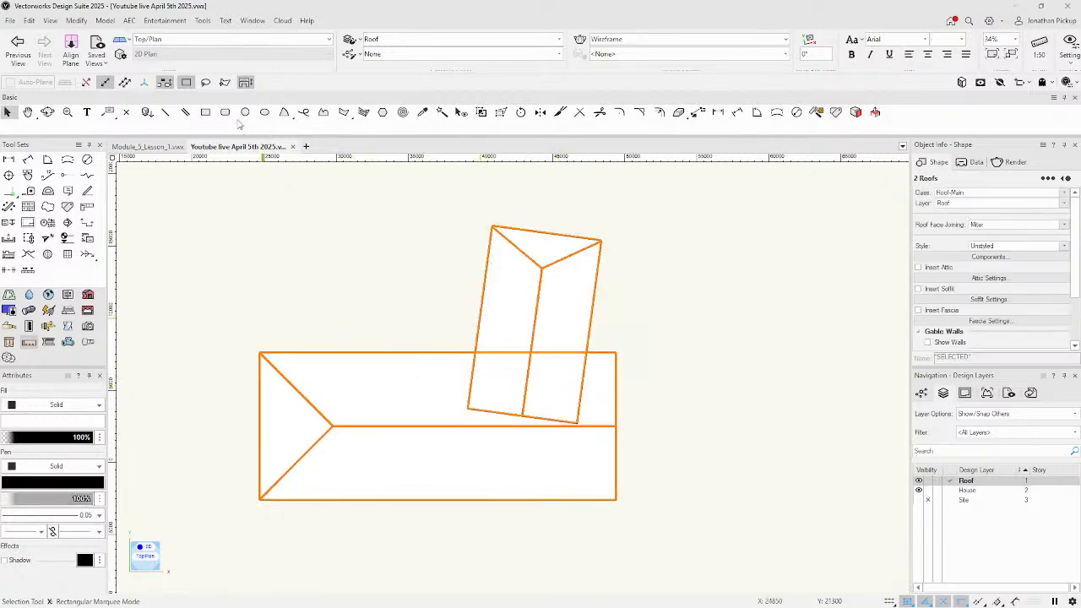
pyautogui.click(76, 20)
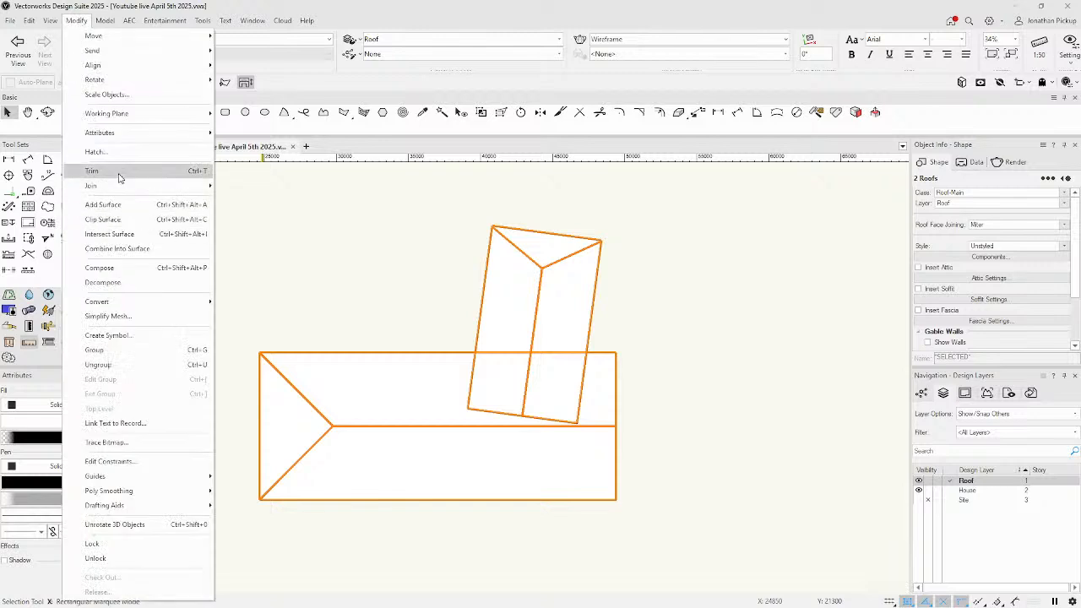
pyautogui.moveTo(131, 302)
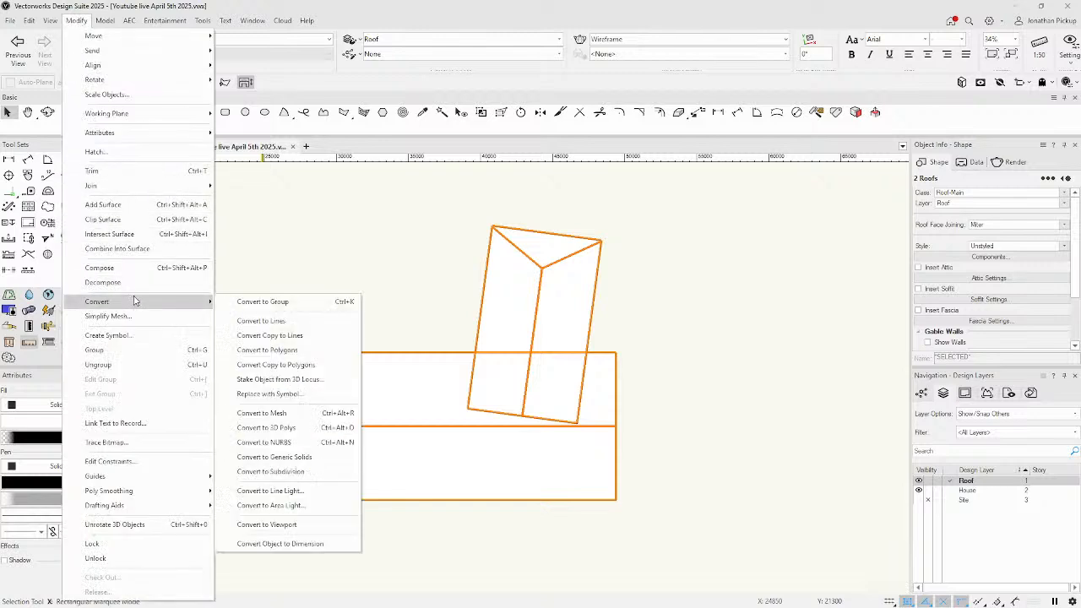
pyautogui.click(287, 332)
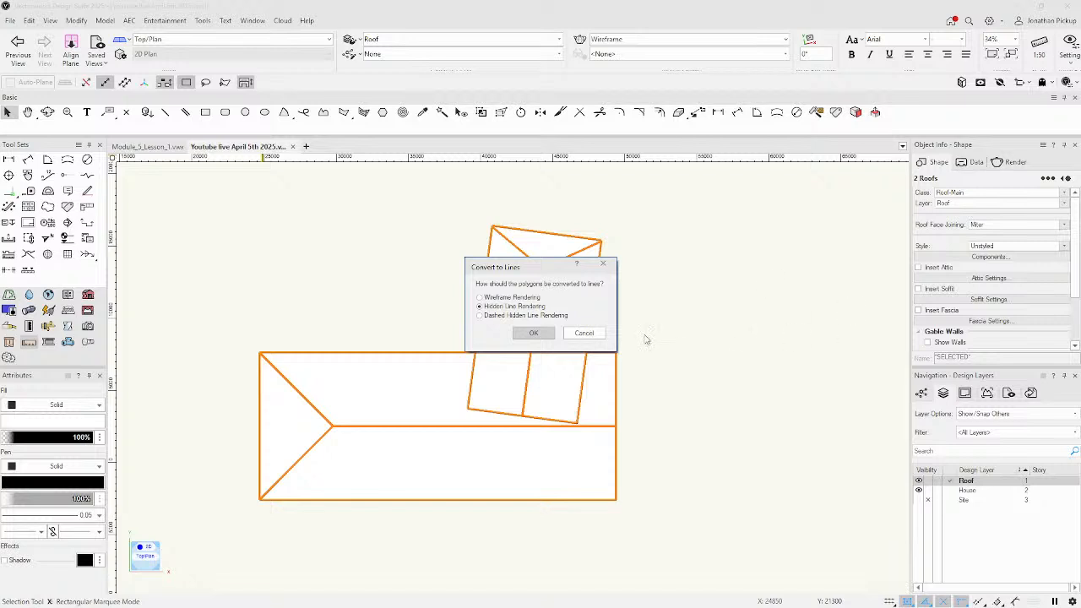
pyautogui.click(541, 337)
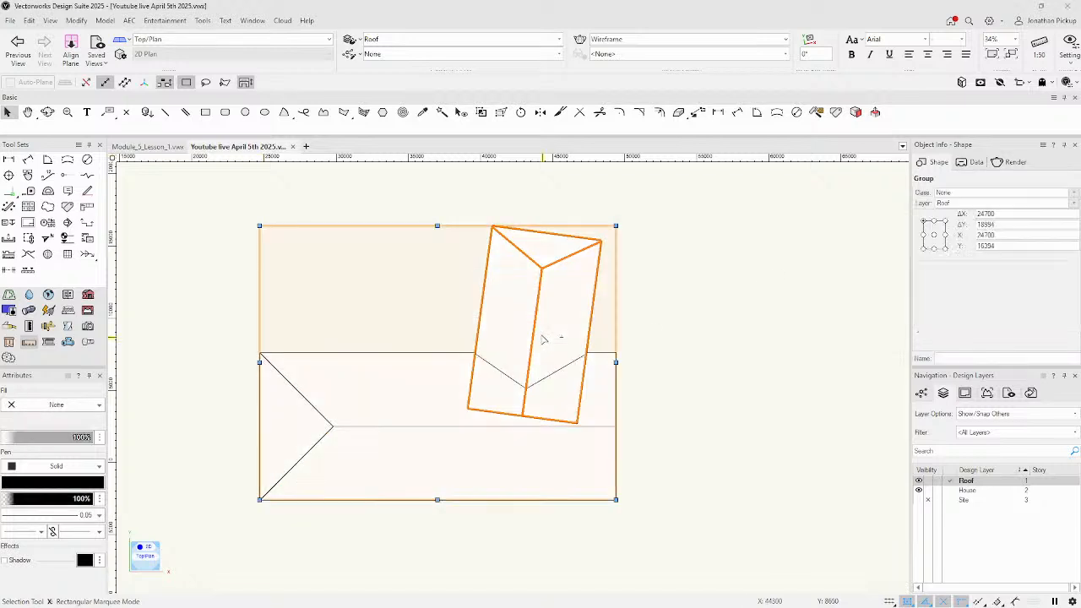
pyautogui.hotkey('ctrl', '[')
pyautogui.click(665, 329)
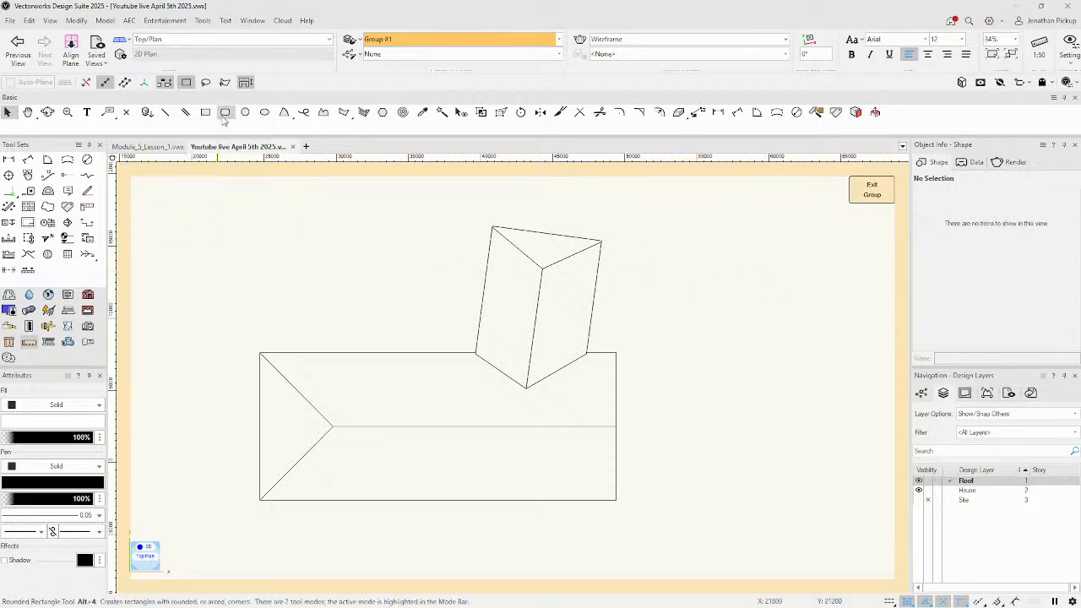
# Trace polygons over the middle roof band and both upper wing faces, then exit and select the group.
pyautogui.click(344, 111)
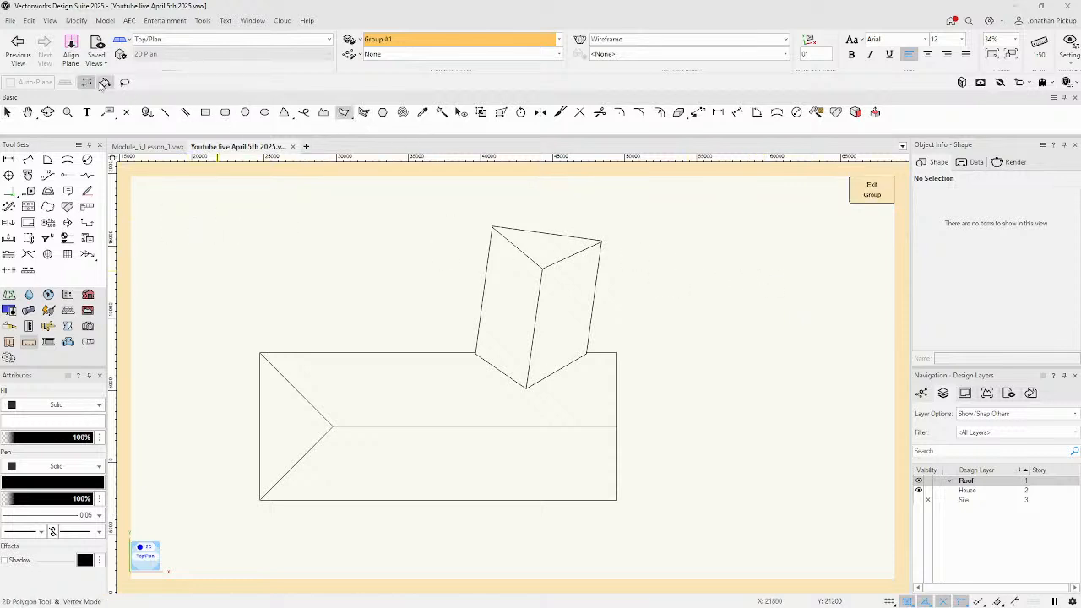
pyautogui.click(383, 381)
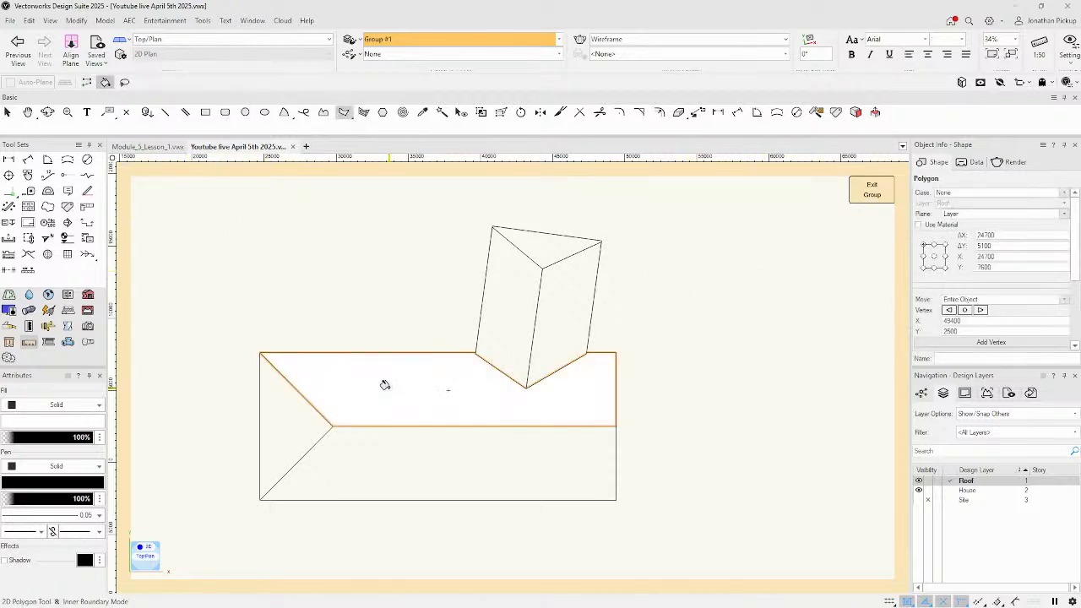
pyautogui.click(501, 283)
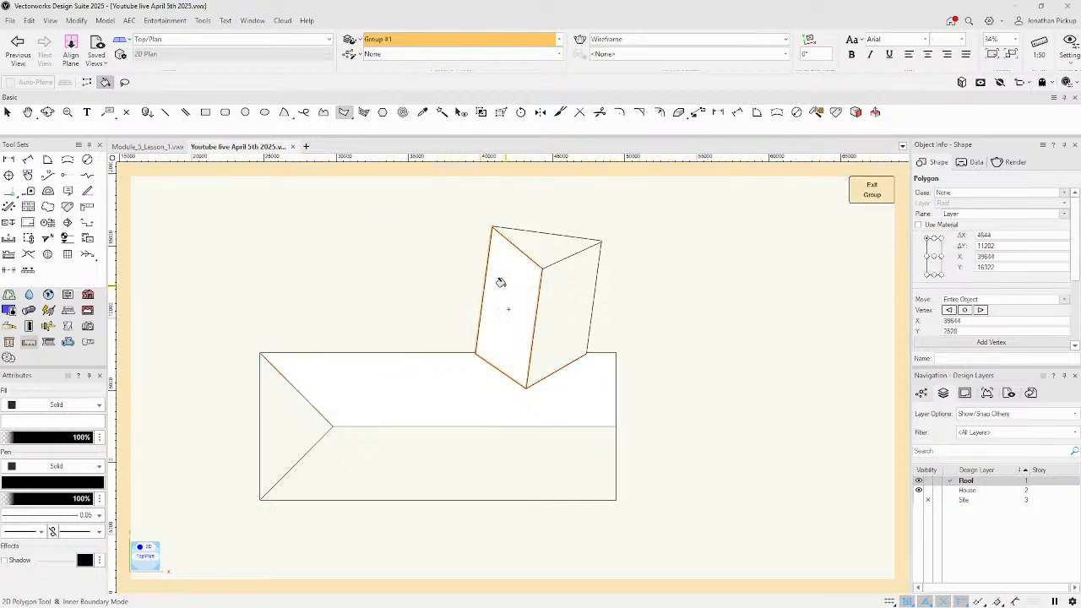
pyautogui.click(555, 286)
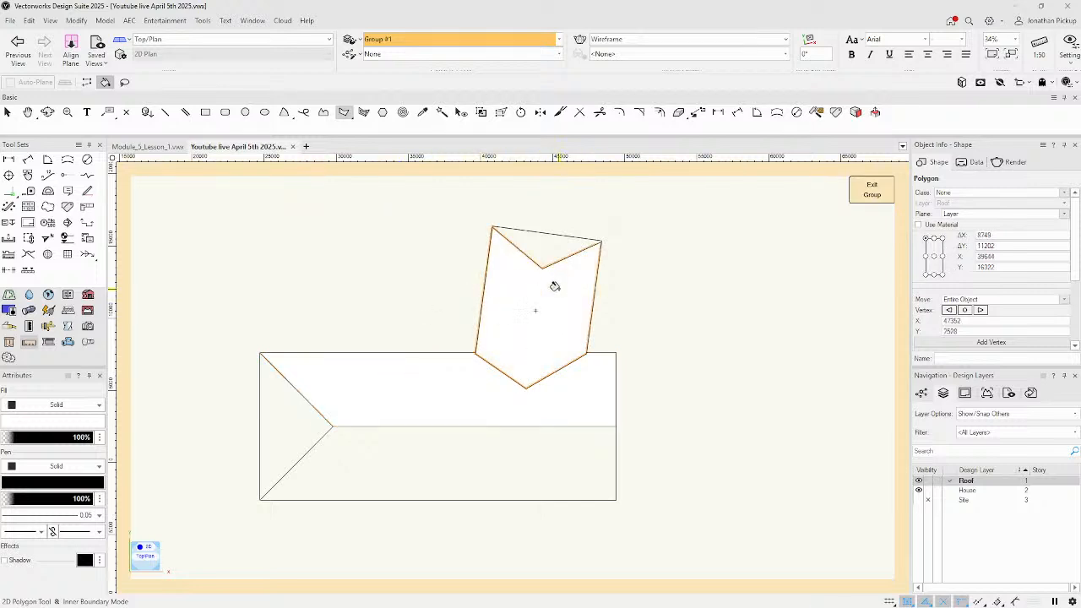
pyautogui.press('x')
pyautogui.keyDown('shift'); pyautogui.click(459, 388); pyautogui.keyUp('shift')
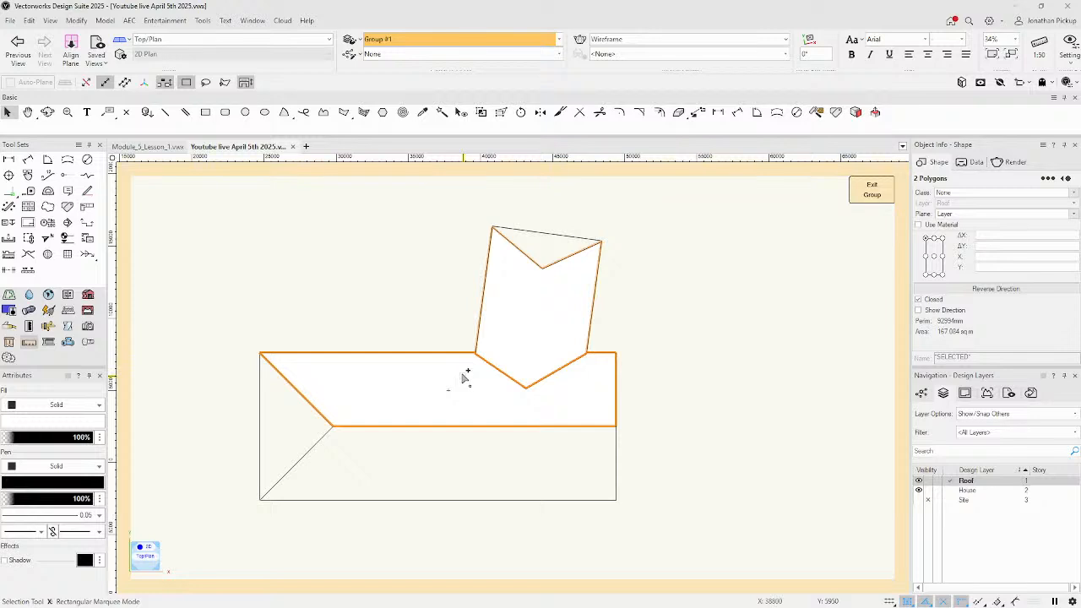
pyautogui.click(873, 191)
pyautogui.click(719, 290)
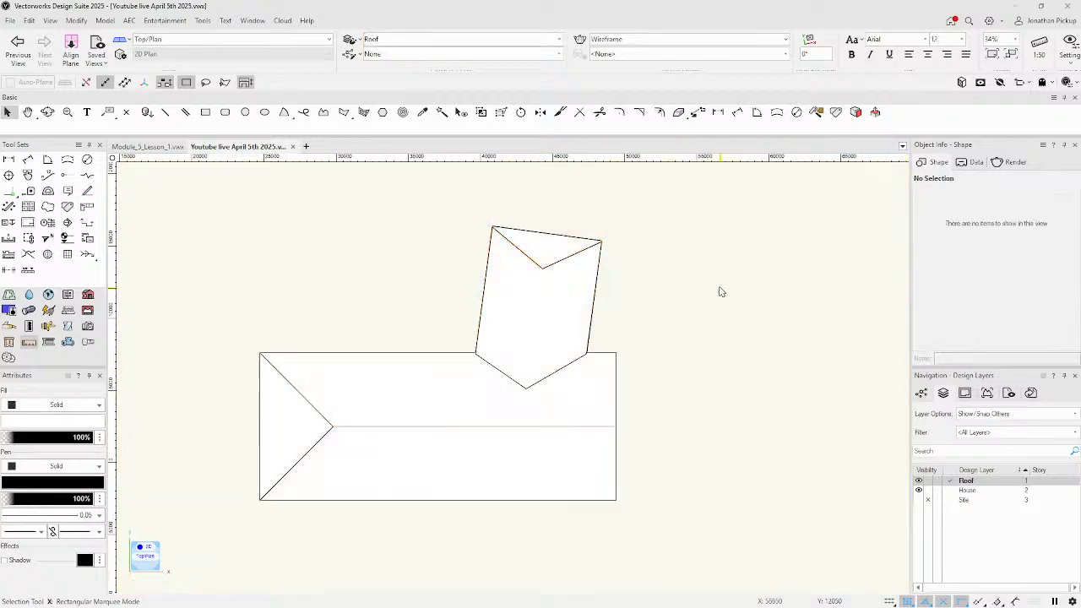
pyautogui.click(589, 295)
# Cut the outline group and paste it back in its original position.
pyautogui.press('Delete')
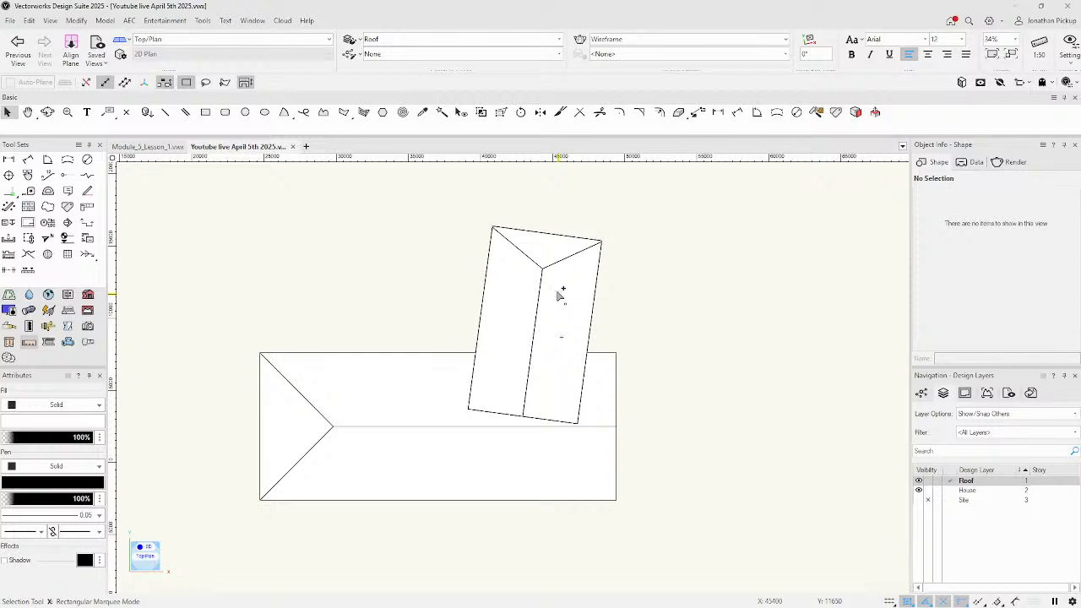
pyautogui.click(32, 21)
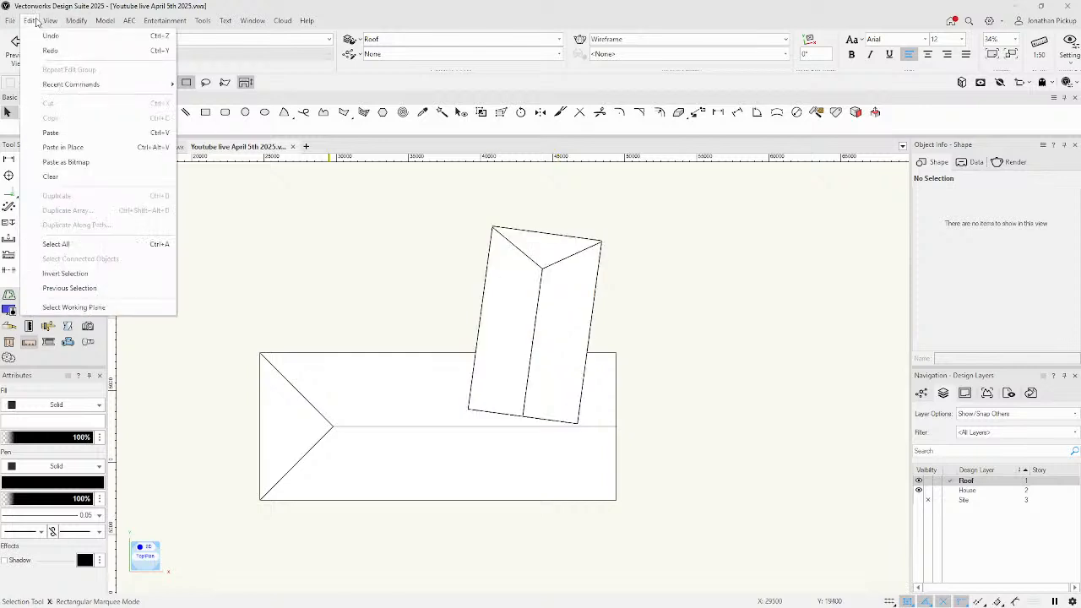
pyautogui.click(50, 148)
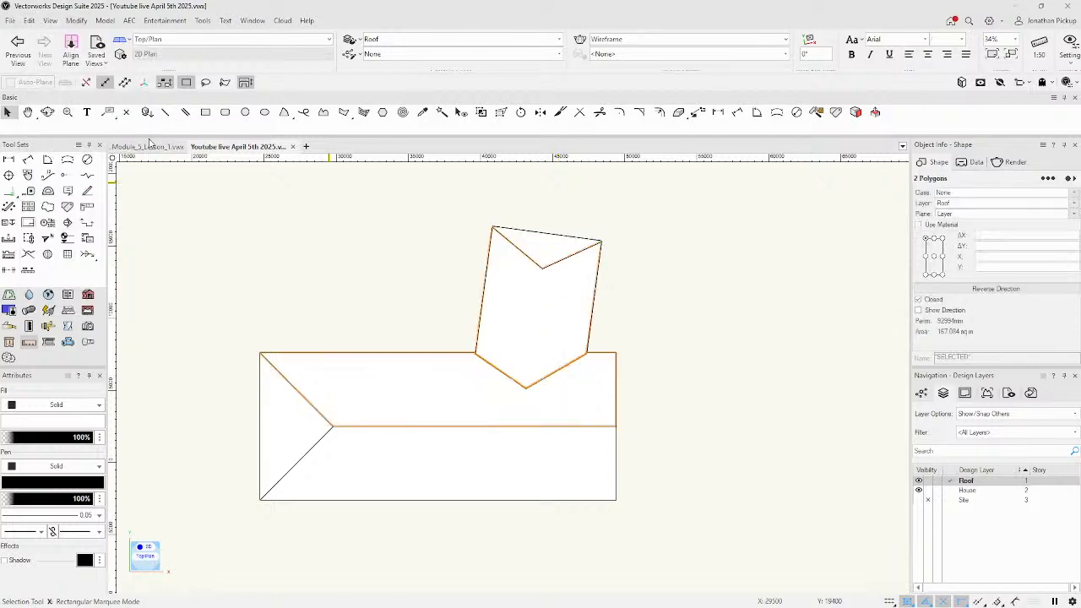
pyautogui.click(754, 353)
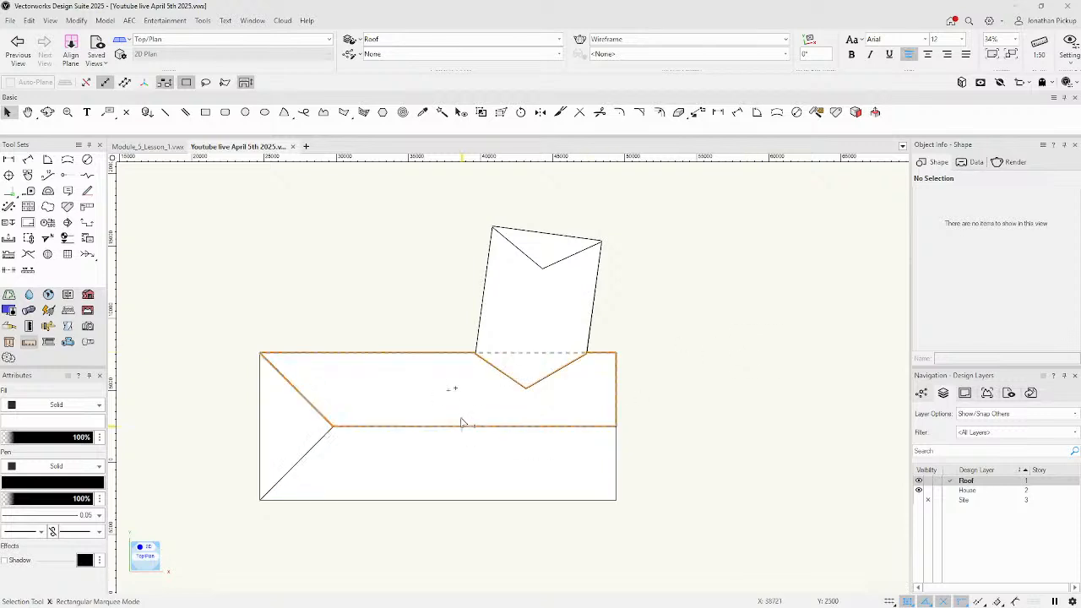
# Clip the wing roof with the outline polygon covering the main roof.
pyautogui.click(437, 395)
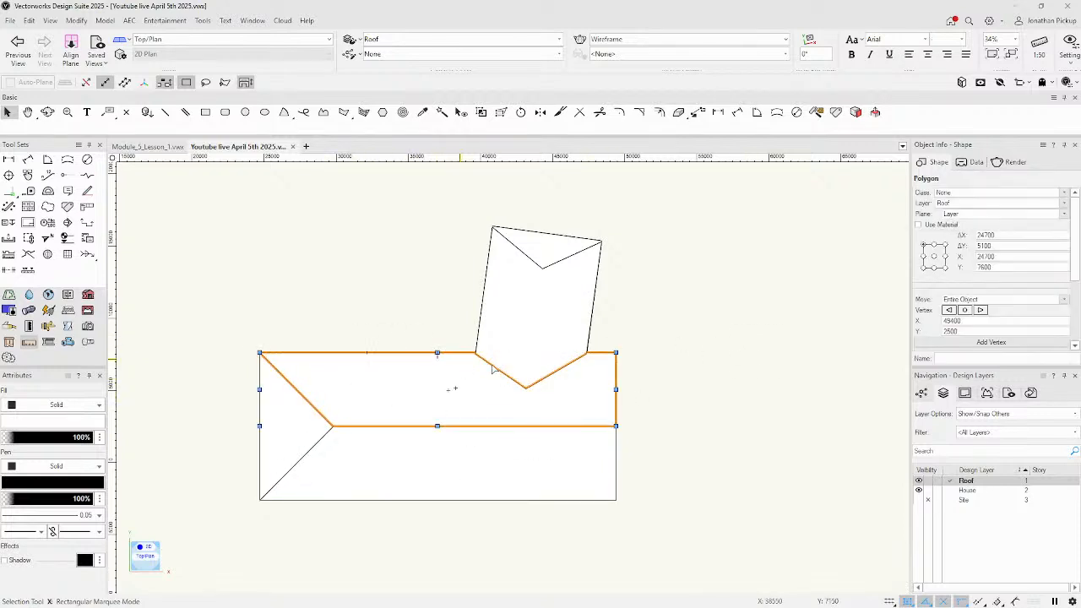
pyautogui.keyDown('shift'); pyautogui.click(558, 250); pyautogui.keyUp('shift')
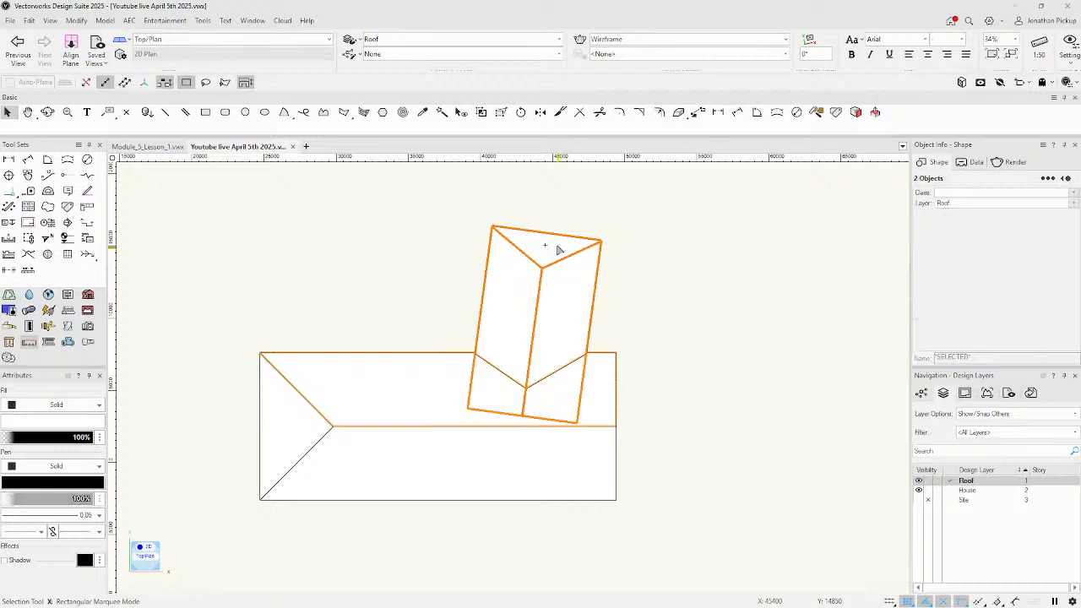
pyautogui.moveTo(654, 392)
pyautogui.keyDown('ctrl'); pyautogui.mouseDown(button='middle')
pyautogui.moveTo(620, 367)
pyautogui.moveTo(575, 173)
pyautogui.mouseUp(button='middle'); pyautogui.keyUp('ctrl')
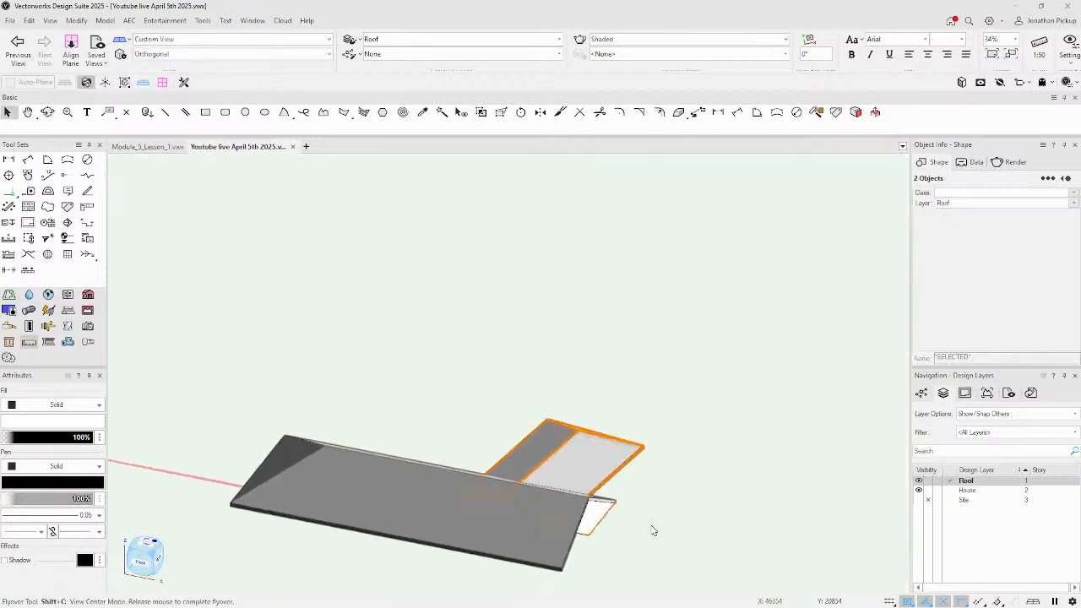
pyautogui.keyDown('ctrl'); pyautogui.moveTo(546, 507); pyautogui.dragTo(327, 394, button='middle'); pyautogui.keyUp('ctrl')
pyautogui.hotkey('ctrl', '5')
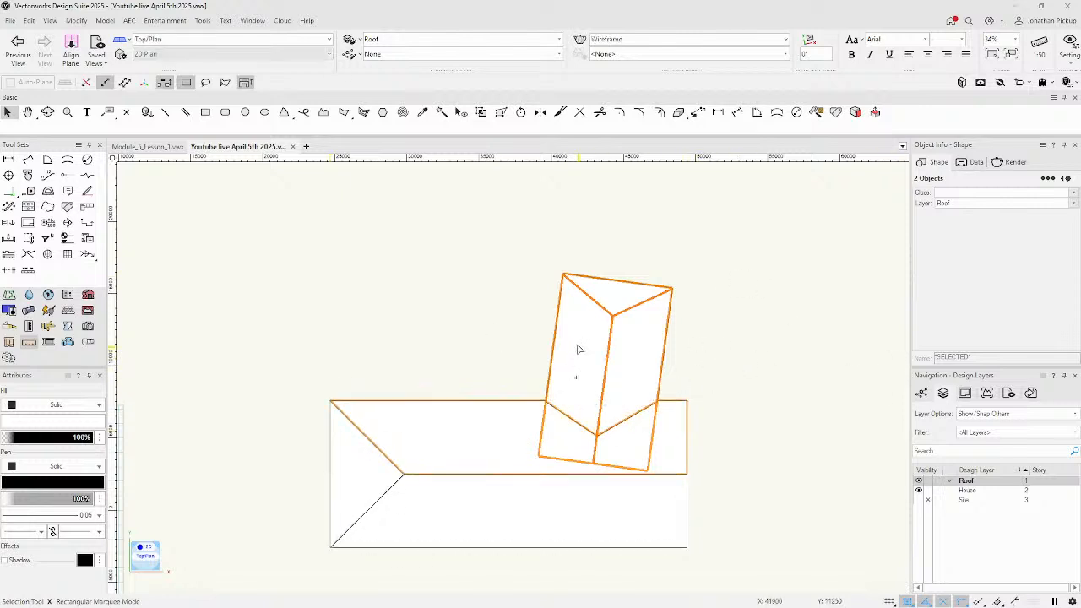
pyautogui.rightClick(480, 456)
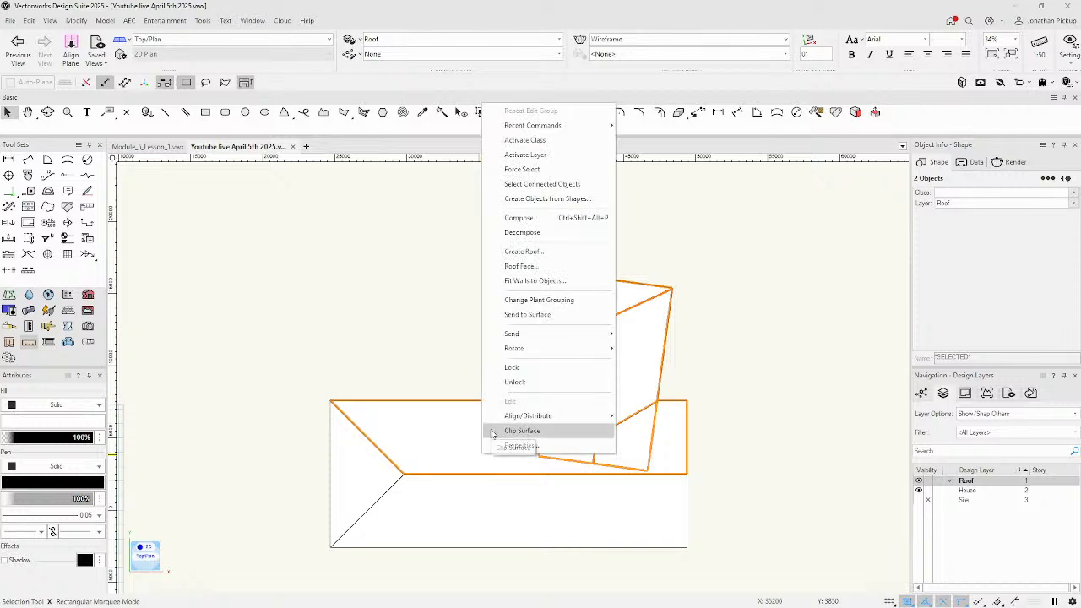
pyautogui.click(493, 432)
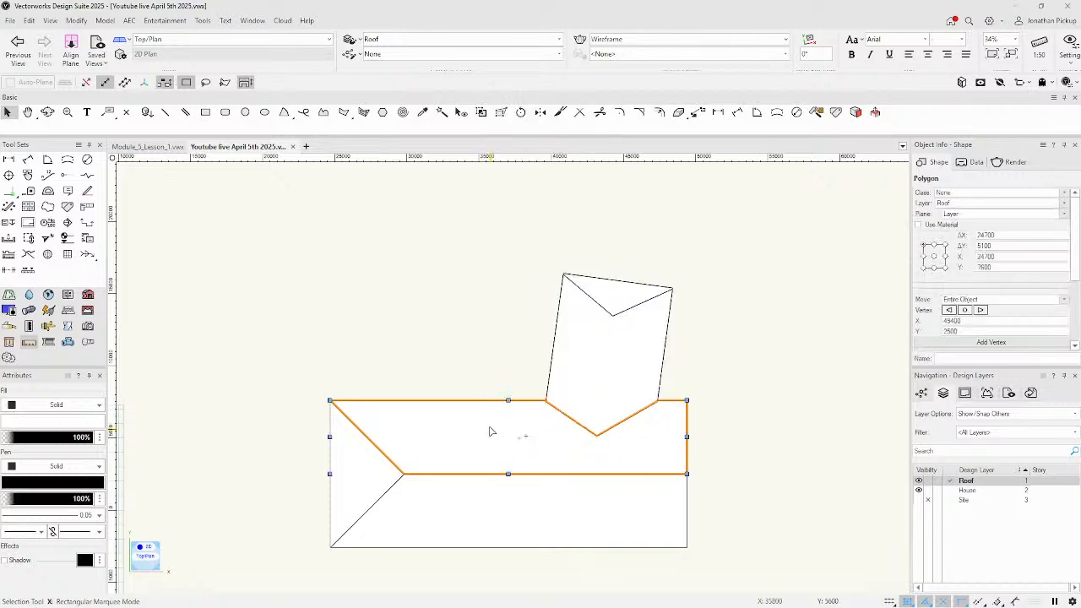
pyautogui.click(466, 342)
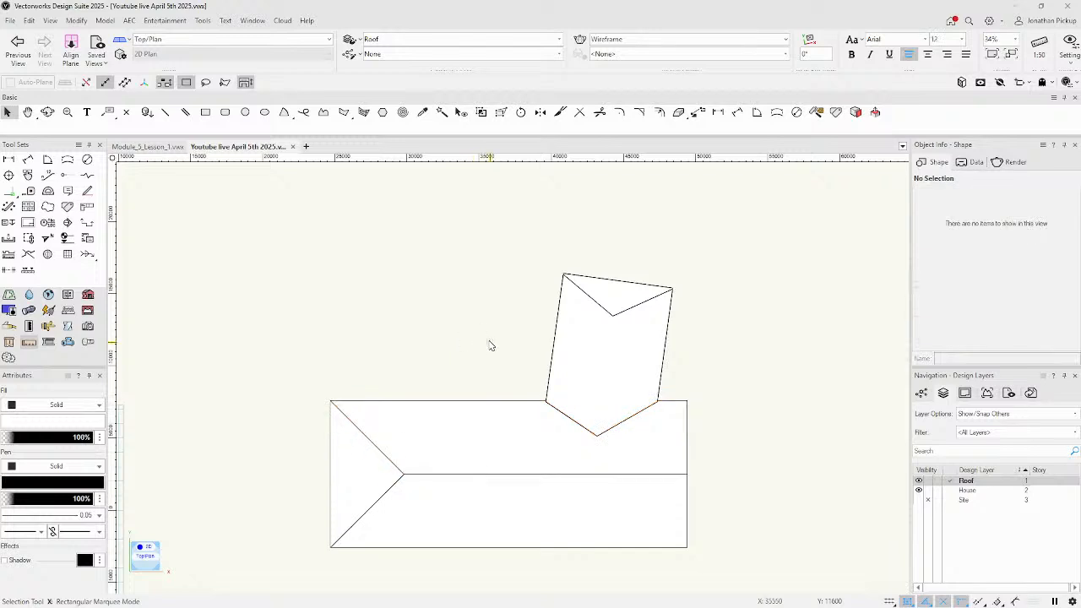
# Clip the main roof with the wing-roof outline polygon and delete the leftover polygon.
pyautogui.click(628, 309)
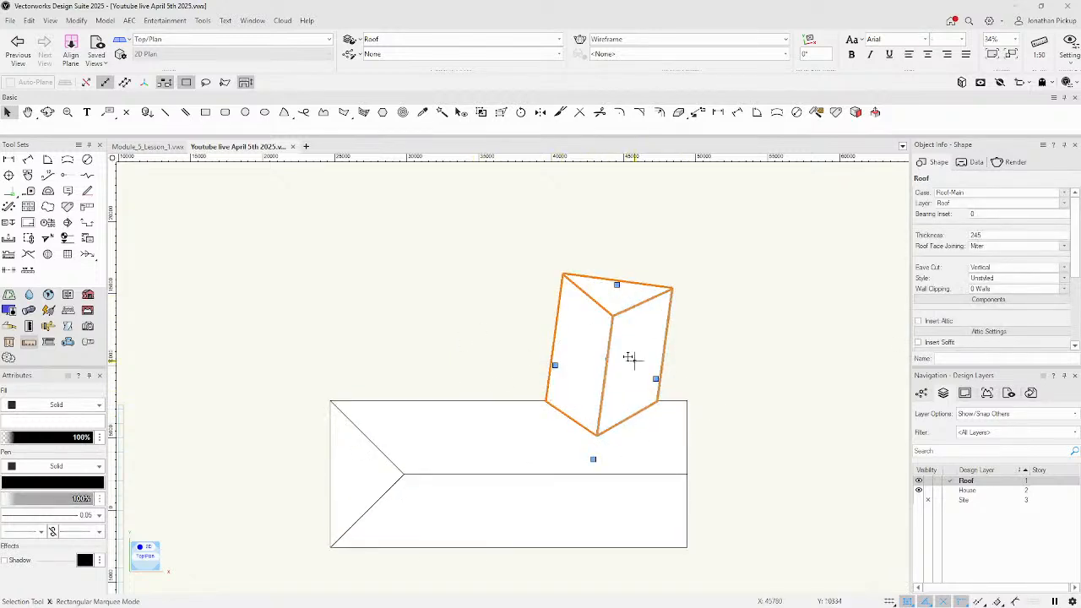
pyautogui.click(684, 313)
pyautogui.click(592, 344)
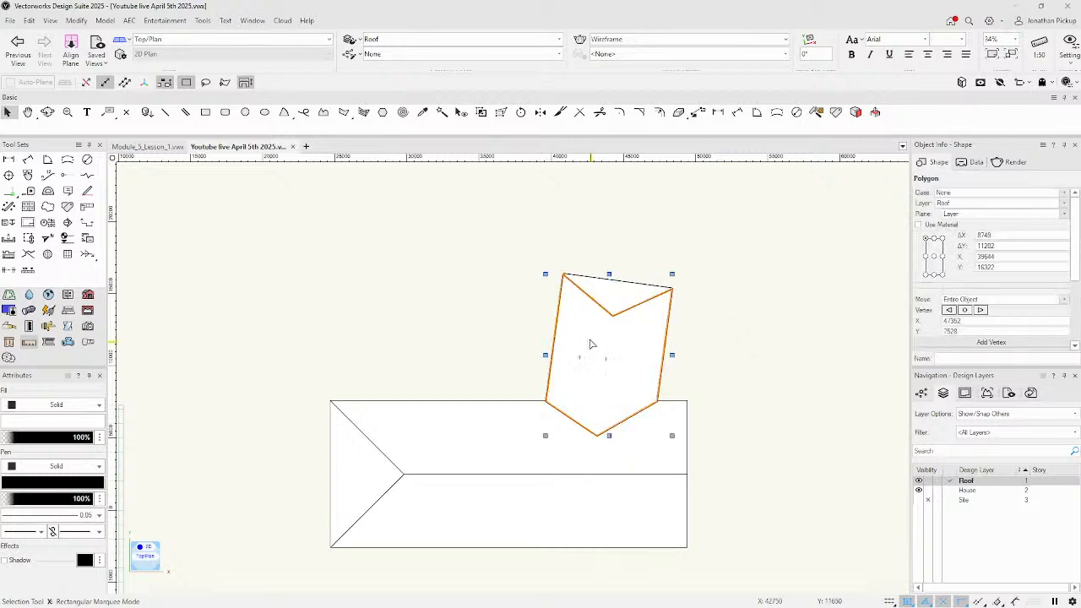
pyautogui.keyDown('shift'); pyautogui.click(473, 437); pyautogui.keyUp('shift')
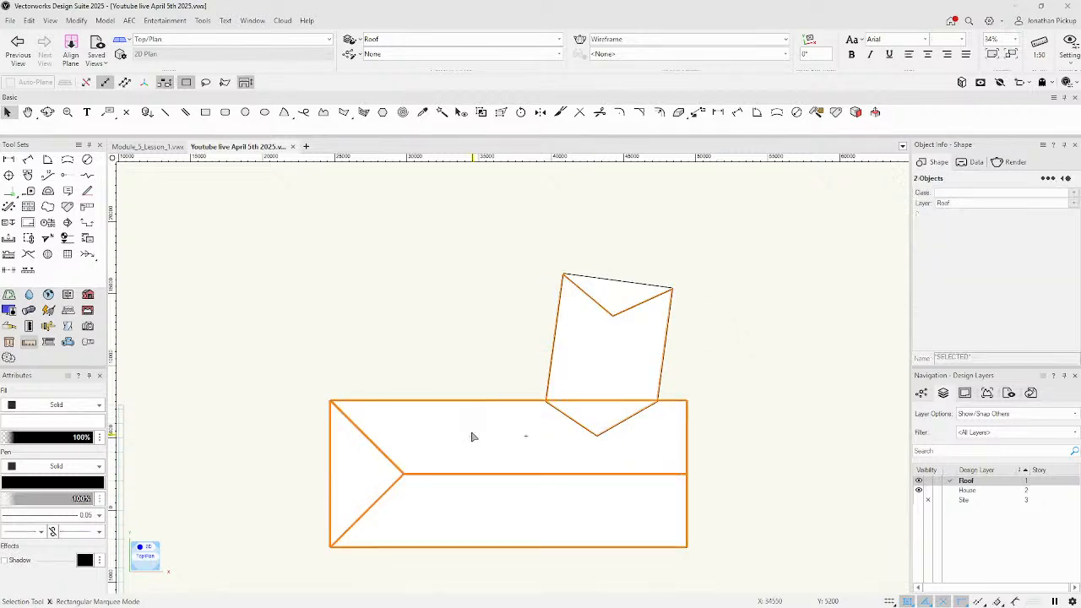
pyautogui.rightClick(475, 437)
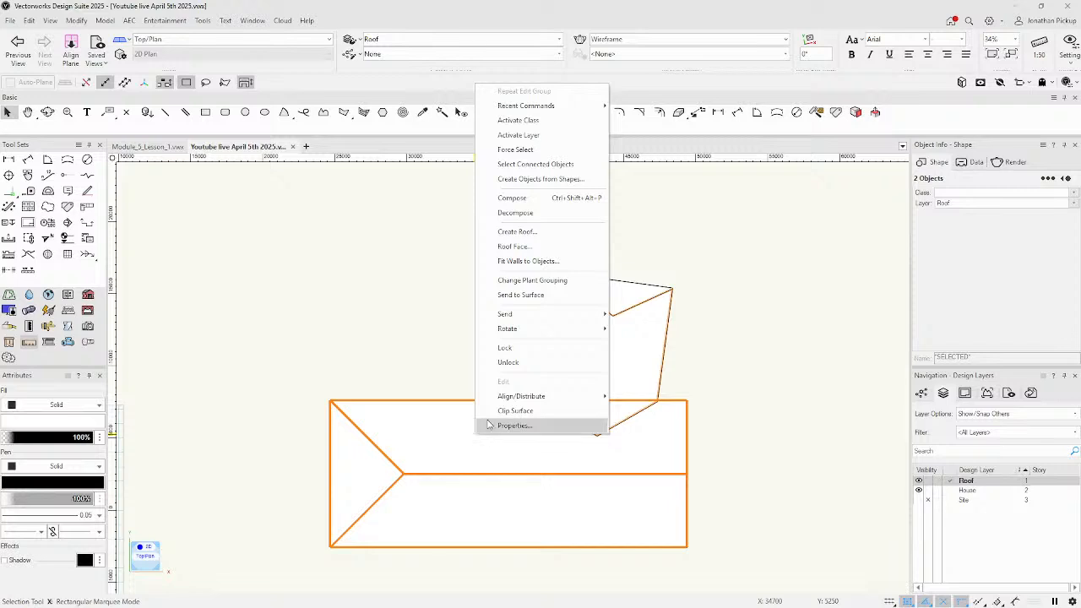
pyautogui.click(506, 411)
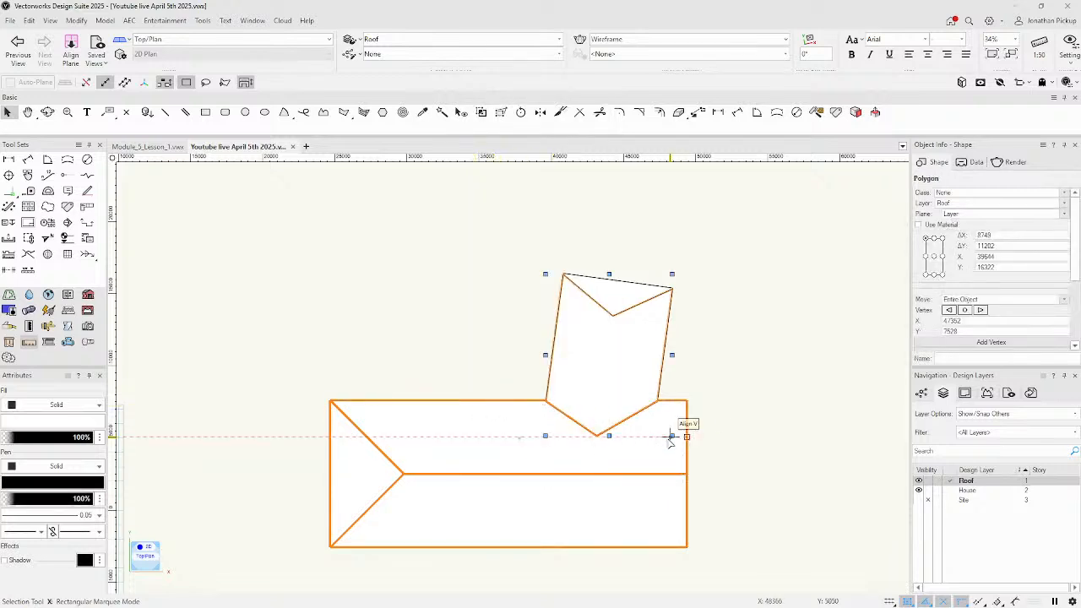
pyautogui.press('Delete')
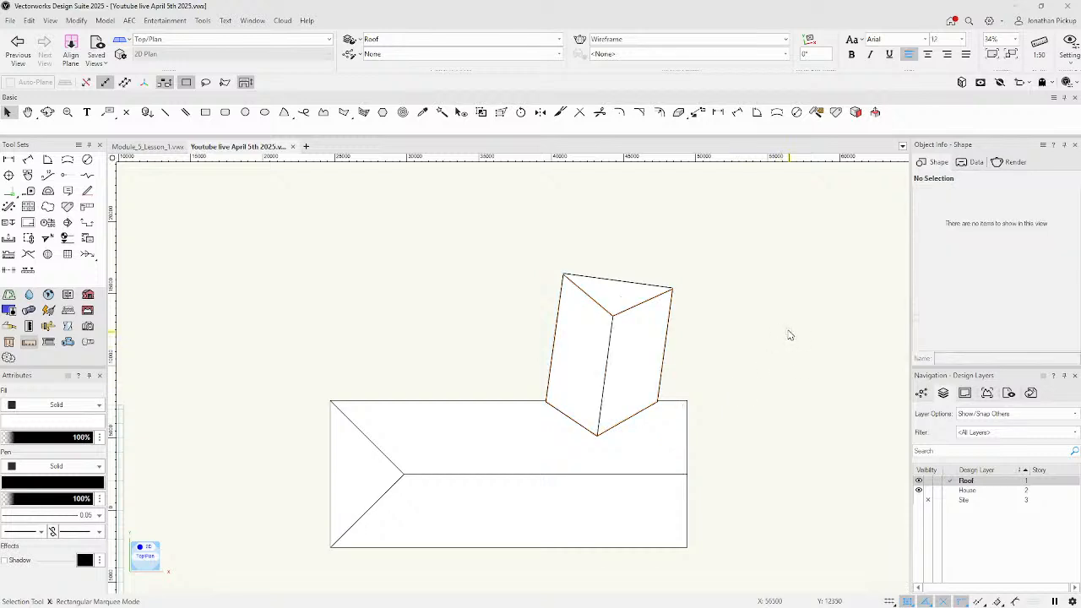
# Orbit around the trimmed roofs in 3D, then return to the 2D plan.
pyautogui.moveTo(662, 369)
pyautogui.keyDown('ctrl'); pyautogui.mouseDown(button='middle')
pyautogui.moveTo(627, 302)
pyautogui.moveTo(623, 208)
pyautogui.moveTo(769, 427)
pyautogui.moveTo(731, 466)
pyautogui.moveTo(671, 377)
pyautogui.moveTo(664, 312)
pyautogui.moveTo(673, 301)
pyautogui.mouseUp(button='middle'); pyautogui.keyUp('ctrl')
pyautogui.keyDown('ctrl'); pyautogui.moveTo(733, 550); pyautogui.dragTo(537, 605, button='middle'); pyautogui.keyUp('ctrl')
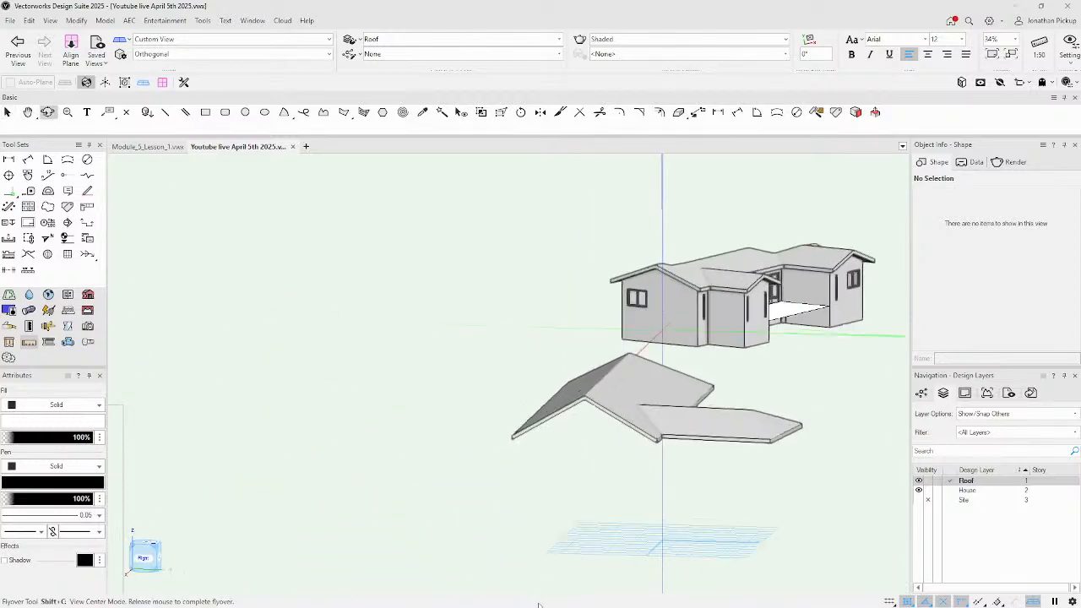
pyautogui.hotkey('ctrl', '5')
pyautogui.keyDown('ctrl'); pyautogui.moveTo(706, 596); pyautogui.dragTo(1011, 527, button='middle'); pyautogui.keyUp('ctrl')
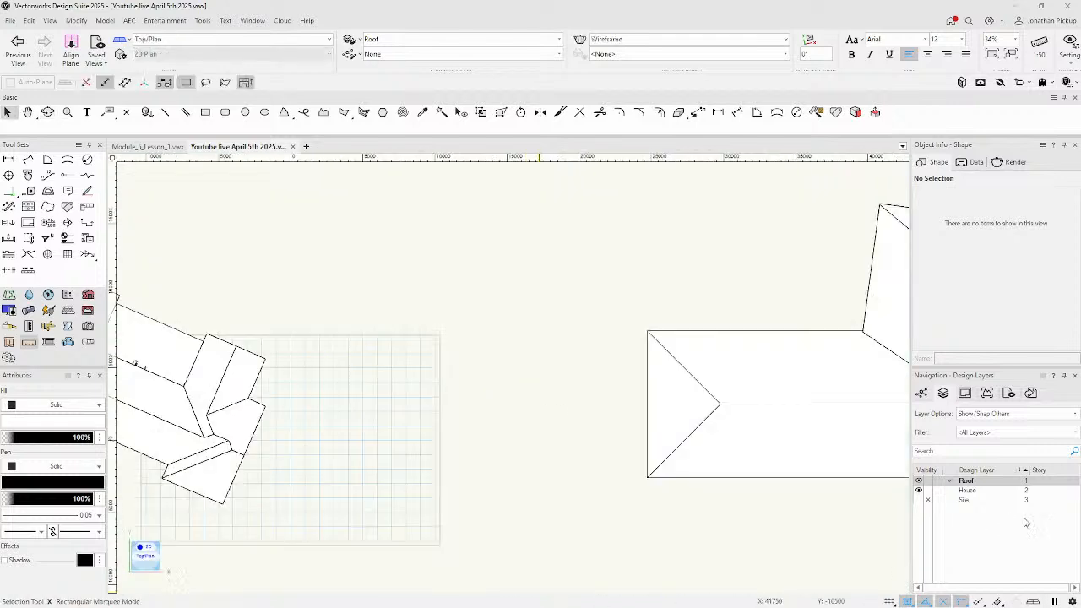
pyautogui.moveTo(770, 325); pyautogui.dragTo(495, 321, button='middle')
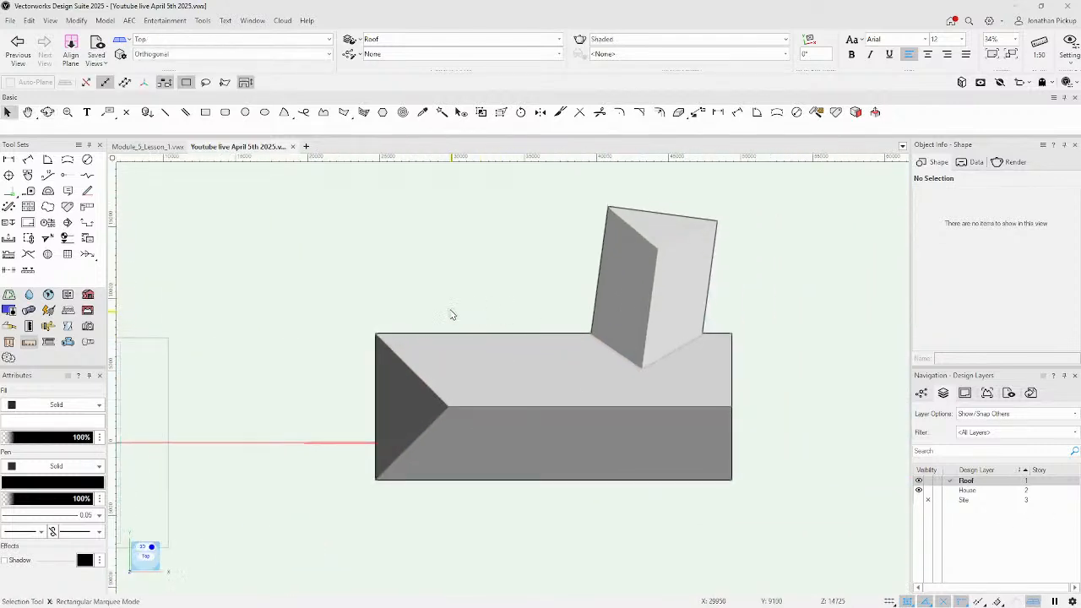
pyautogui.hotkey('ctrl', '5')
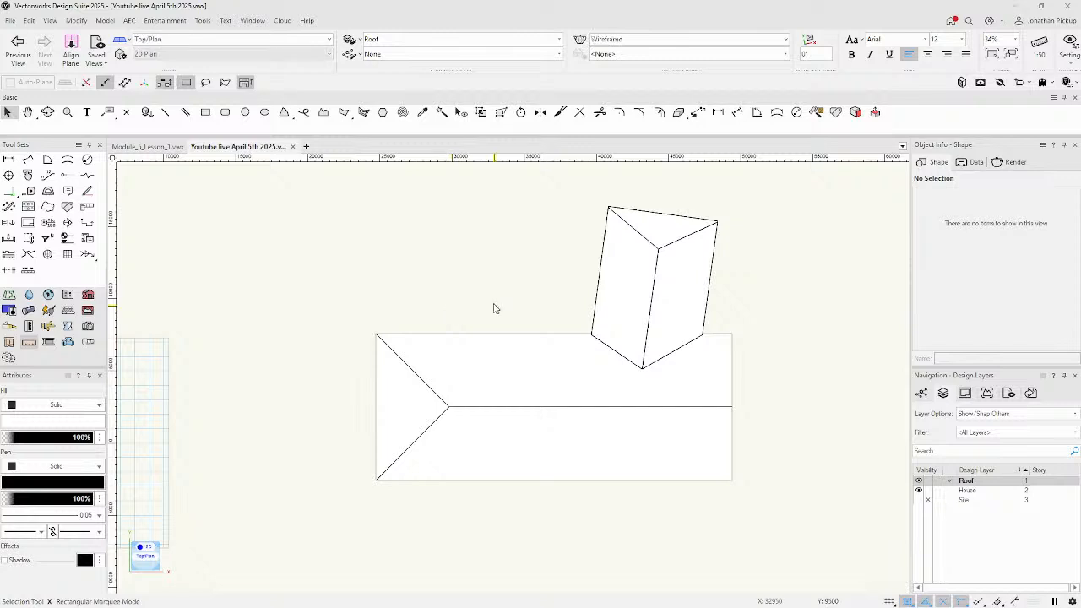
# Change the main roof's left edge from eave to gable and bring up the Resource Manager.
pyautogui.click(441, 373)
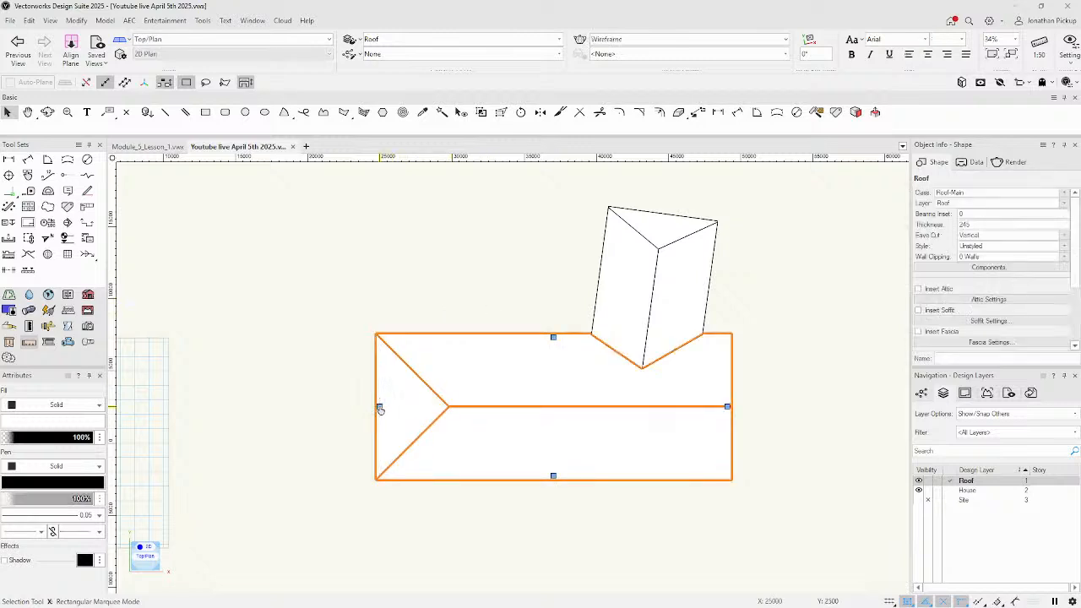
pyautogui.doubleClick(378, 405)
pyautogui.click(427, 204)
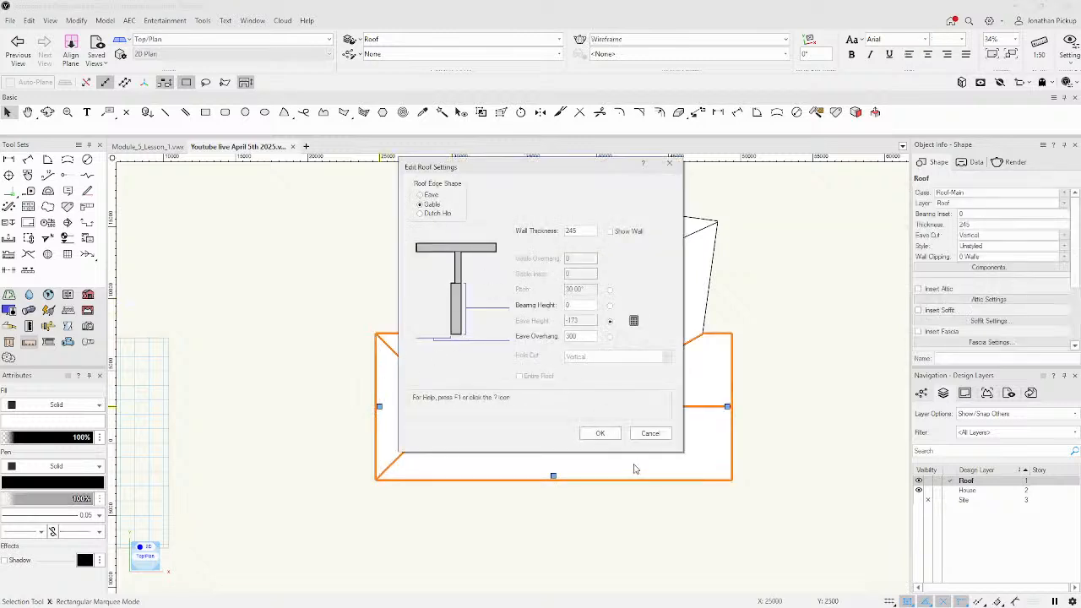
pyautogui.click(599, 433)
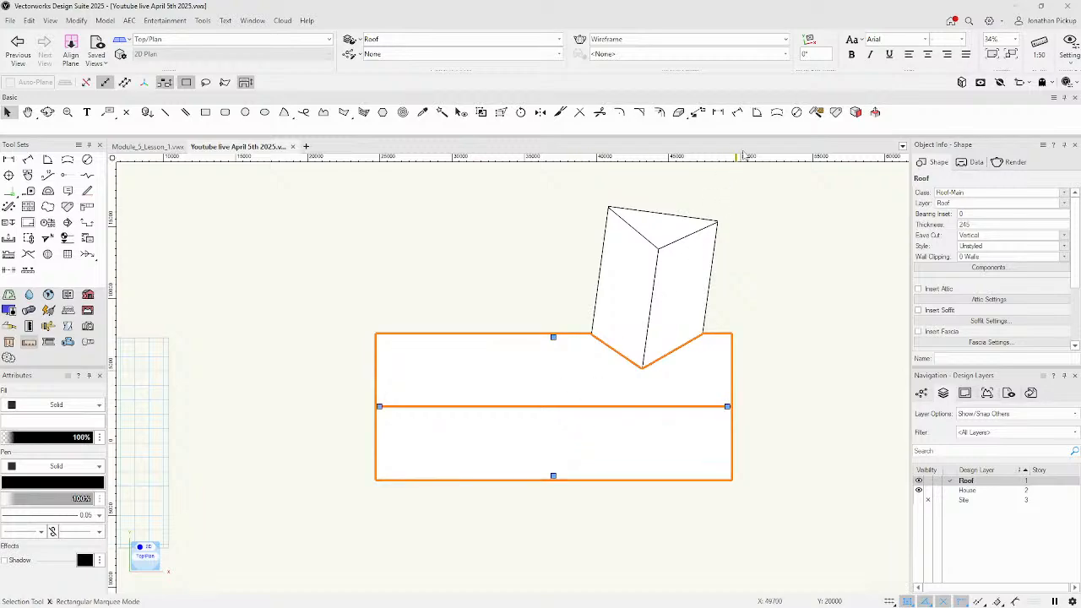
pyautogui.moveTo(0, 183)
pyautogui.mouseDown()
pyautogui.moveTo(782, 94)
pyautogui.moveTo(766, 87)
pyautogui.moveTo(777, 82)
pyautogui.mouseUp()
# Search the Resource Manager for 'velux' and pick the Velux Curb Mounted VCE 2246 skylight.
pyautogui.click(757, 94)
pyautogui.write('velux')
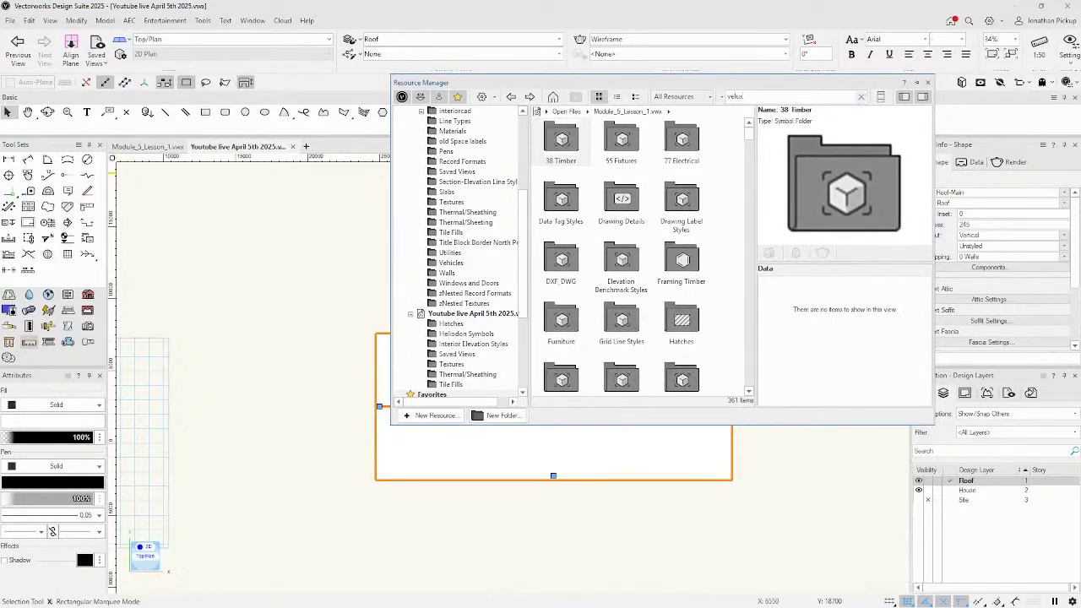
pyautogui.press('Return')
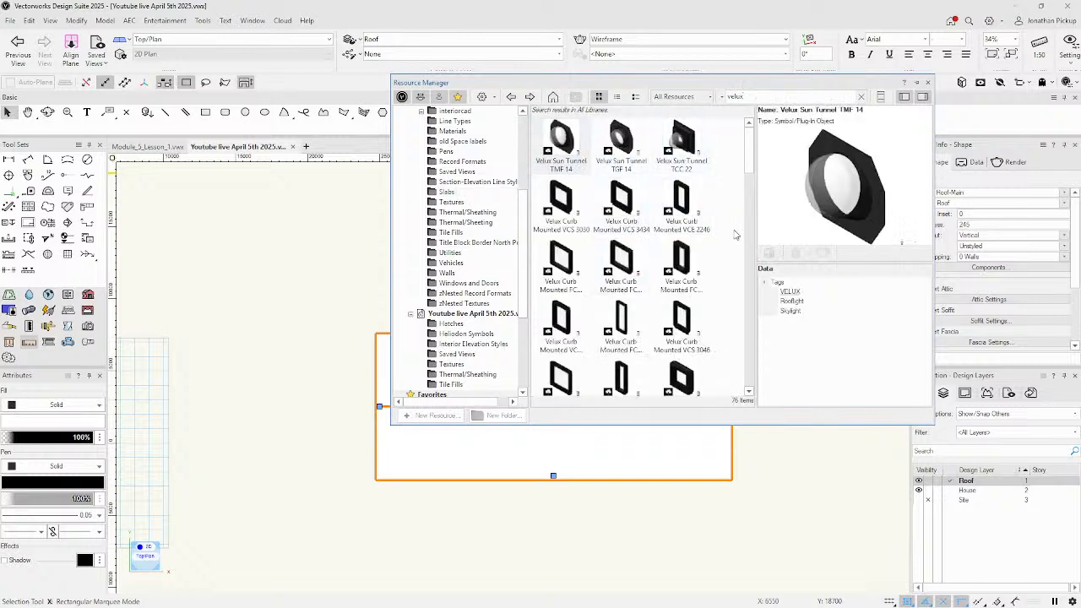
pyautogui.click(681, 198)
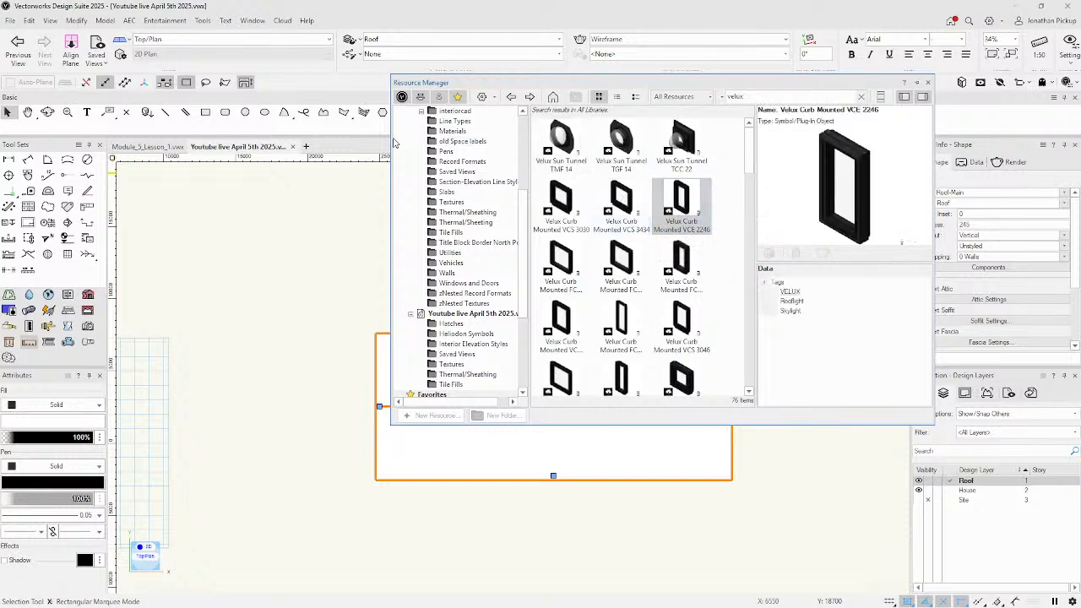
pyautogui.moveTo(391, 139); pyautogui.dragTo(533, 139)
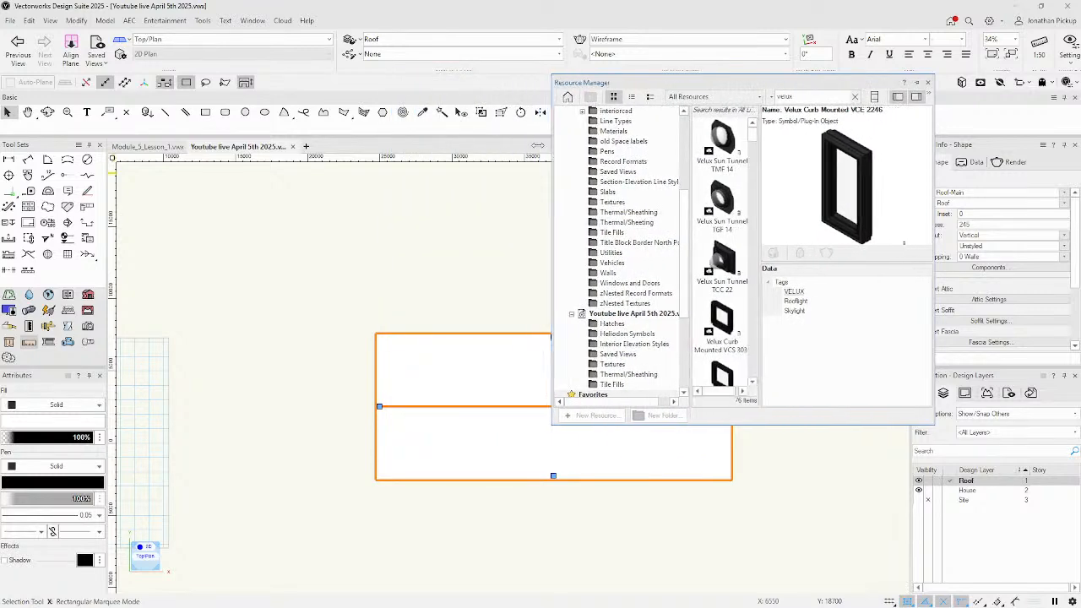
pyautogui.moveTo(751, 189); pyautogui.dragTo(824, 189)
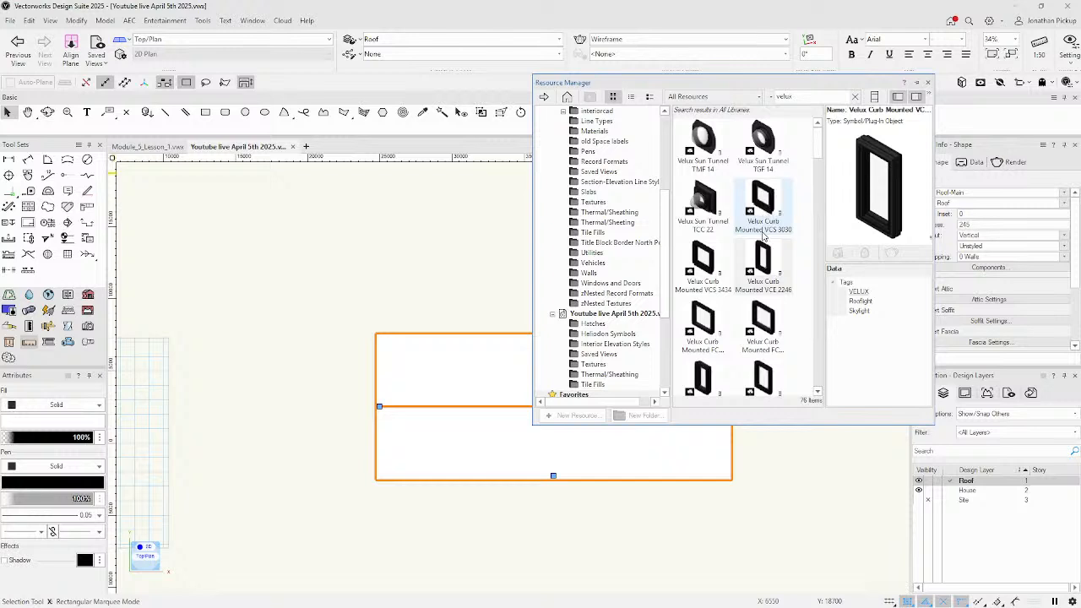
# Drop the skylight onto the main roof, keeping the existing Glass Clear RT texture.
pyautogui.moveTo(763, 264)
pyautogui.mouseDown()
pyautogui.moveTo(541, 275)
pyautogui.moveTo(446, 370)
pyautogui.mouseUp()
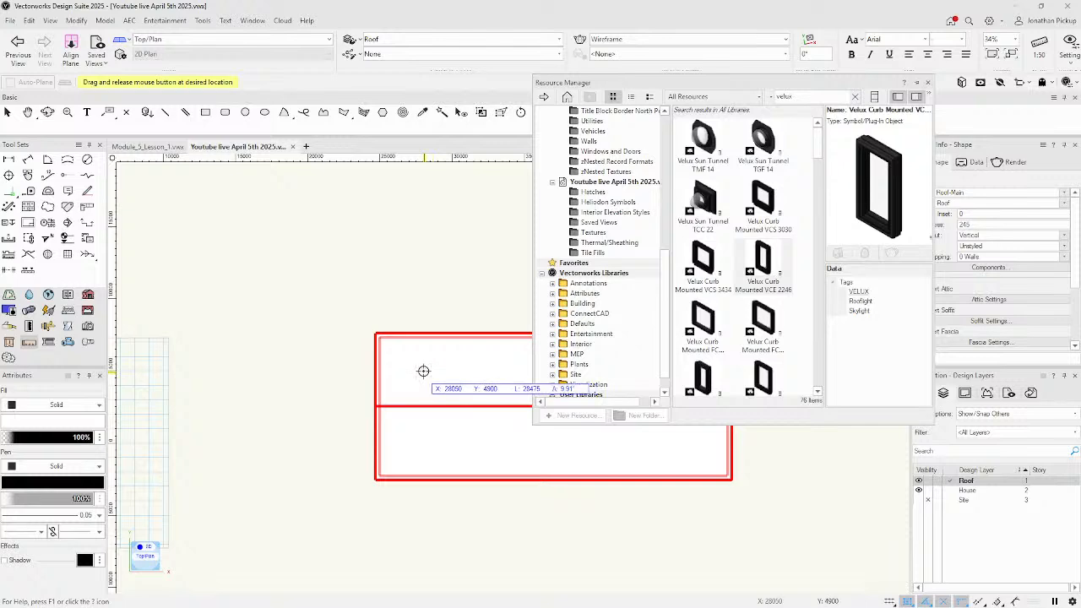
pyautogui.moveTo(423, 370); pyautogui.dragTo(424, 373)
pyautogui.click(589, 404)
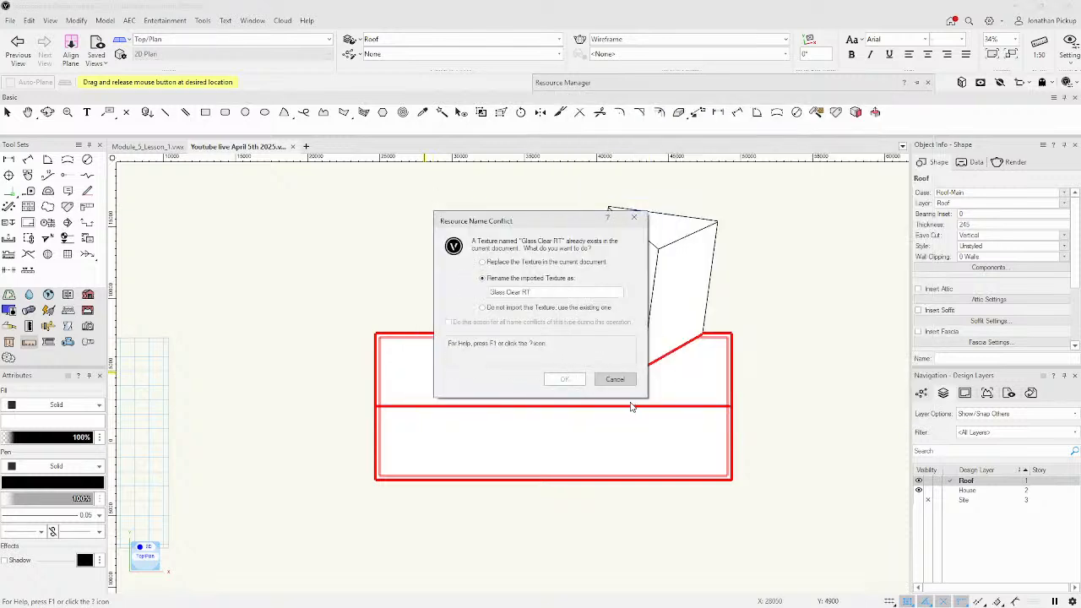
pyautogui.click(507, 307)
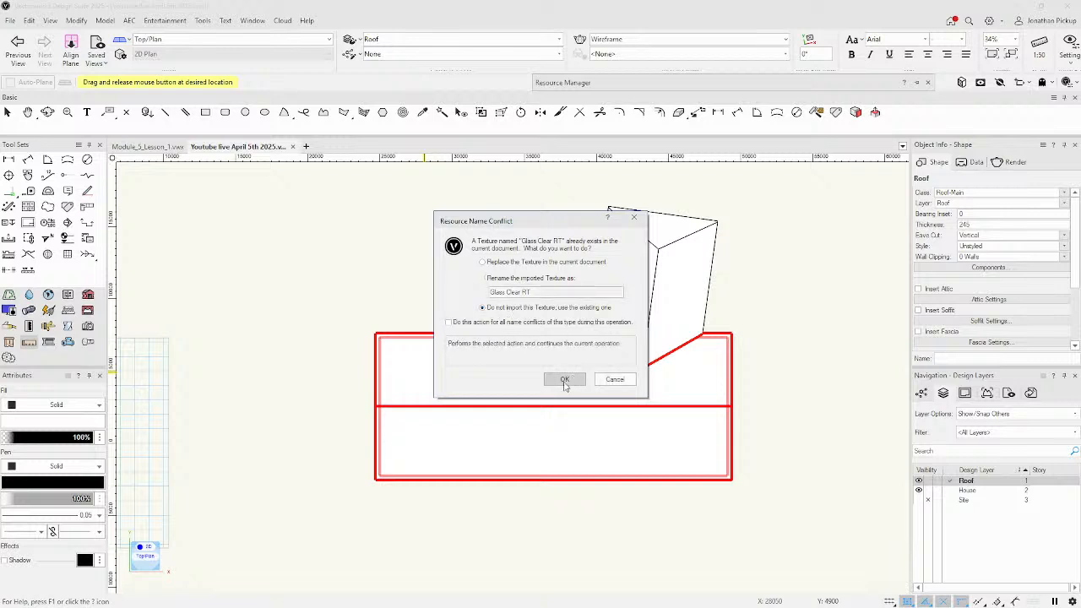
pyautogui.click(565, 380)
pyautogui.click(537, 346)
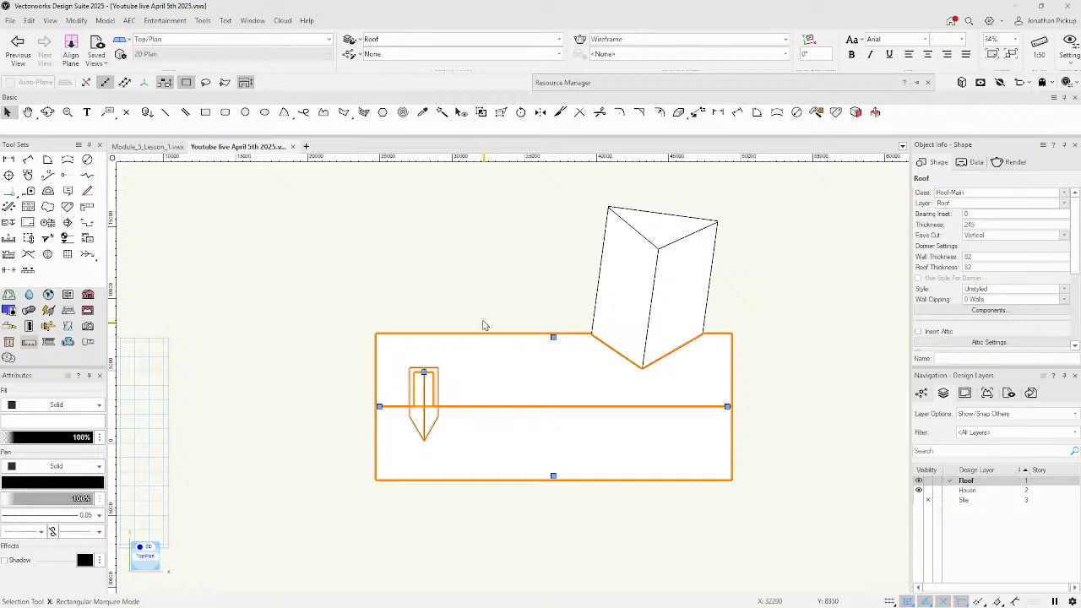
# In 3D, switch the Velux roof element's edit mode from dormer to Edit skylight.
pyautogui.moveTo(709, 289)
pyautogui.keyDown('ctrl'); pyautogui.mouseDown(button='middle')
pyautogui.moveTo(652, 322)
pyautogui.moveTo(495, 302)
pyautogui.moveTo(289, 198)
pyautogui.moveTo(507, 279)
pyautogui.moveTo(601, 282)
pyautogui.moveTo(506, 278)
pyautogui.moveTo(391, 248)
pyautogui.moveTo(369, 195)
pyautogui.moveTo(522, 262)
pyautogui.mouseUp(button='middle'); pyautogui.keyUp('ctrl')
pyautogui.scroll(5, 606, 390)
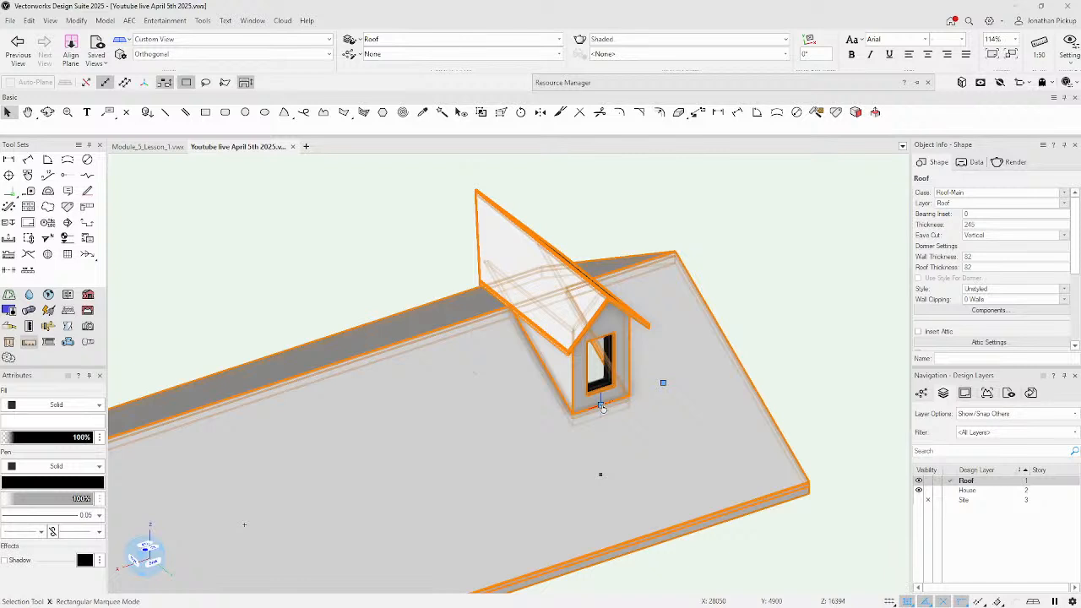
pyautogui.click(601, 407)
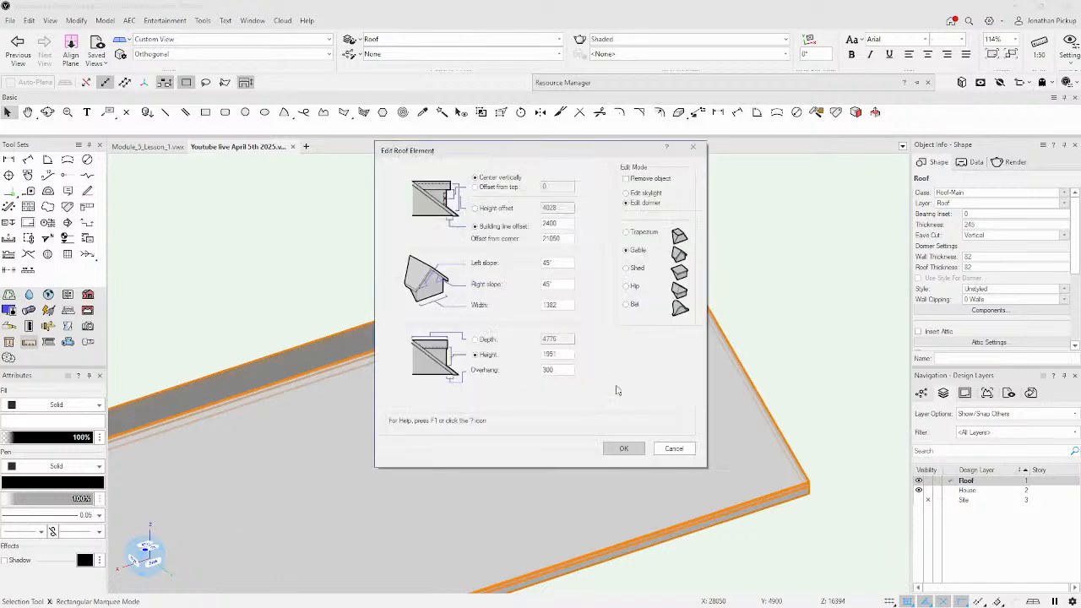
pyautogui.click(634, 193)
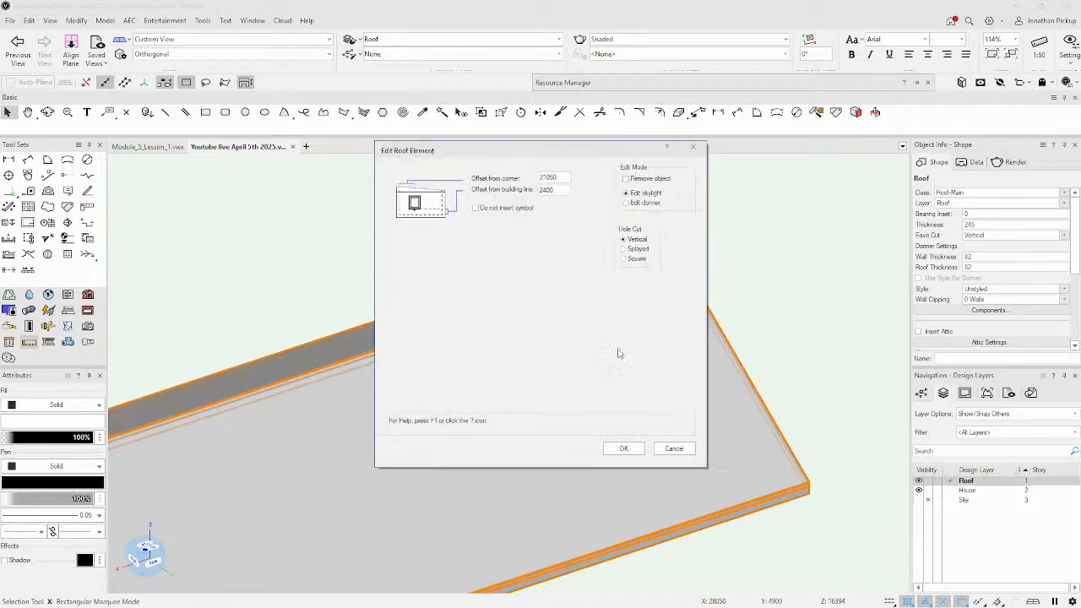
pyautogui.click(624, 448)
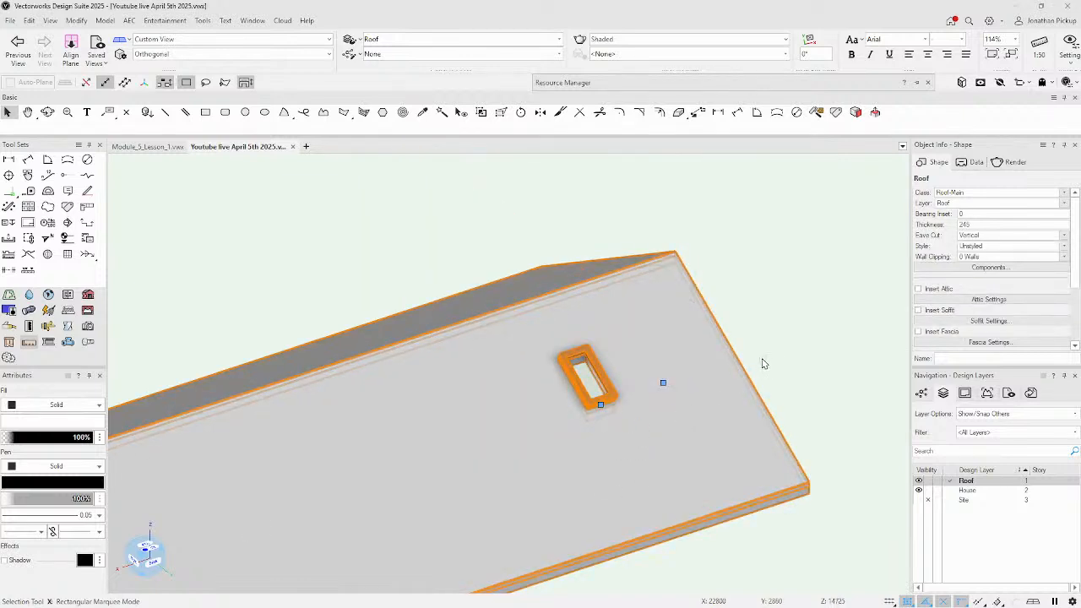
# In Top/Plan, draw vertical and horizontal guide lines beside the skylight, then open its settings.
pyautogui.hotkey('ctrl', '5')
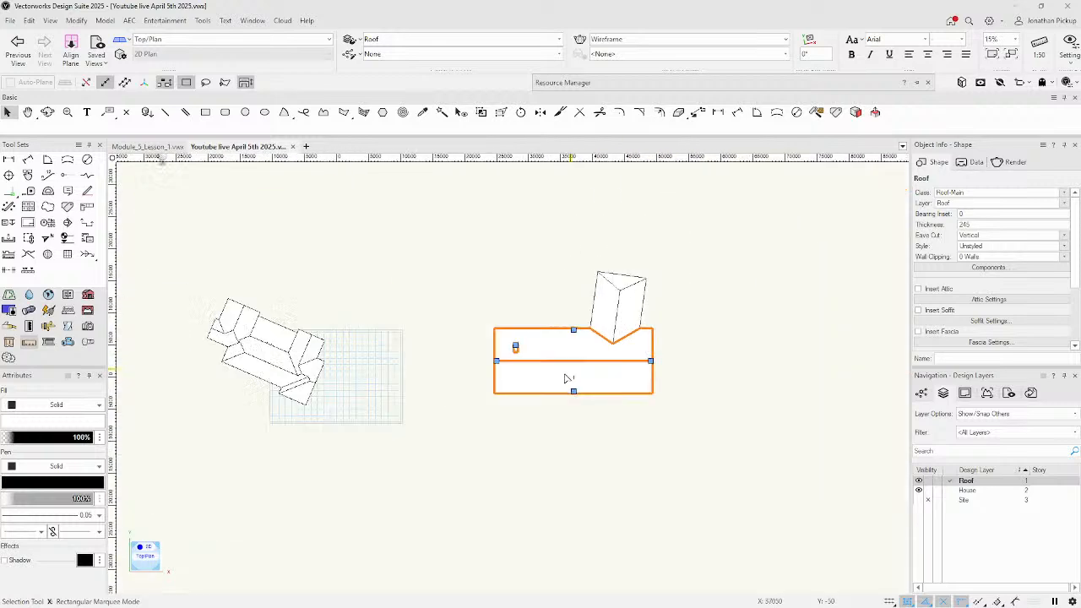
pyautogui.scroll(5, 545, 346)
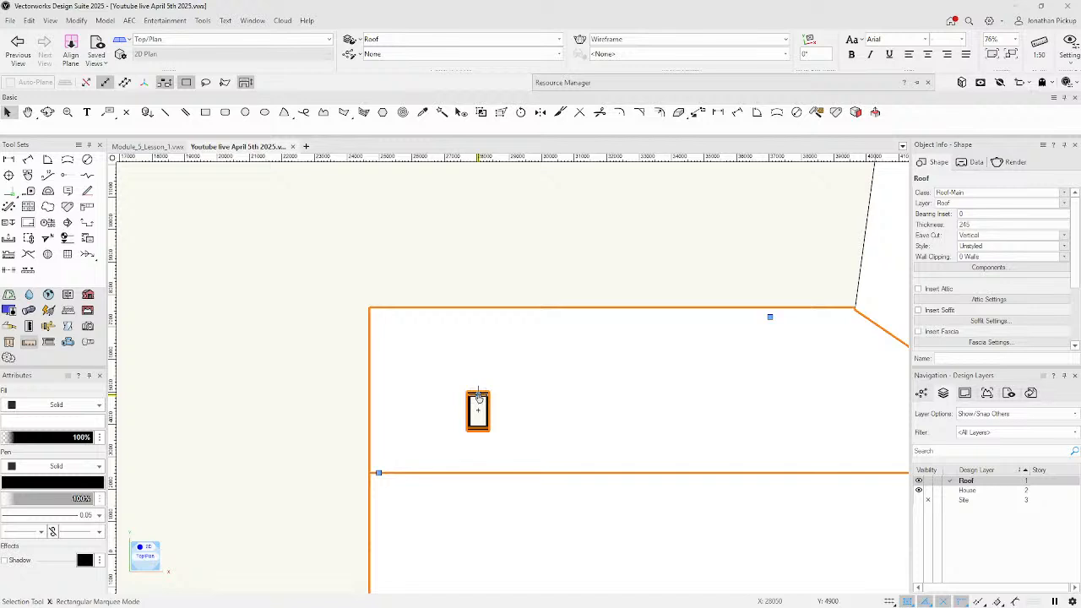
pyautogui.click(168, 114)
pyautogui.click(576, 279)
pyautogui.click(576, 511)
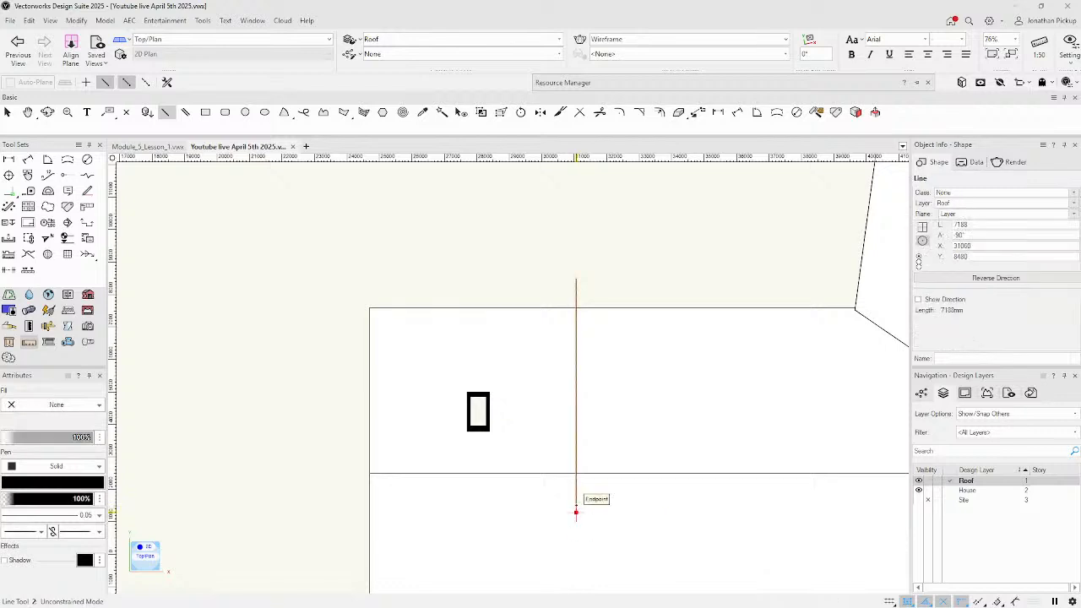
pyautogui.click(527, 357)
pyautogui.click(659, 357)
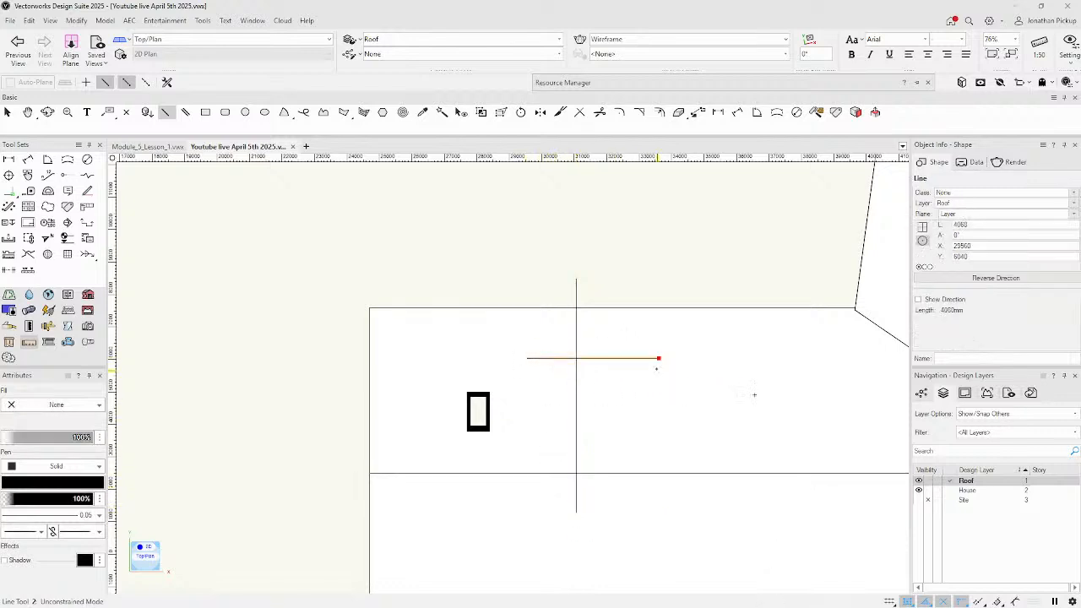
pyautogui.press('x')
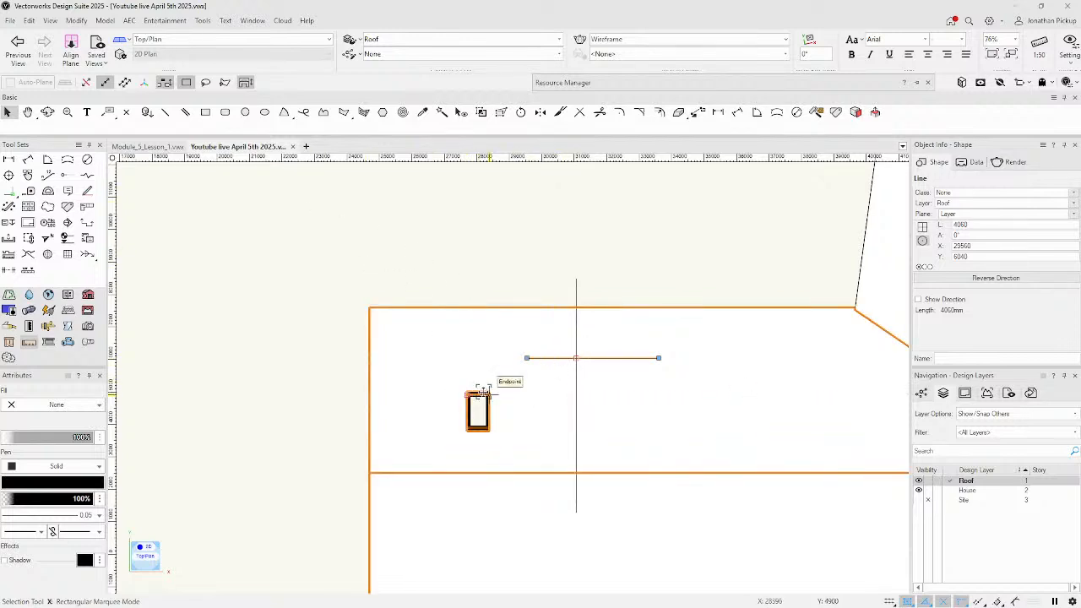
pyautogui.click(478, 402)
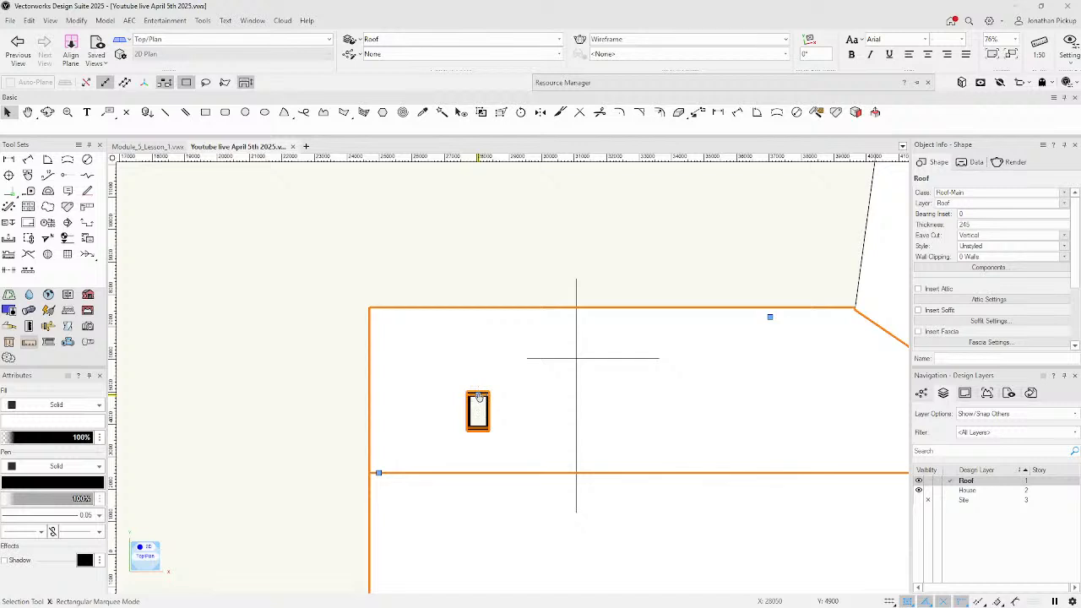
pyautogui.doubleClick(478, 397)
# Move the Edit Roof Element dialog aside to view the skylight, then close it unchanged.
pyautogui.moveTo(511, 153)
pyautogui.mouseDown()
pyautogui.moveTo(204, 113)
pyautogui.moveTo(213, 130)
pyautogui.mouseUp()
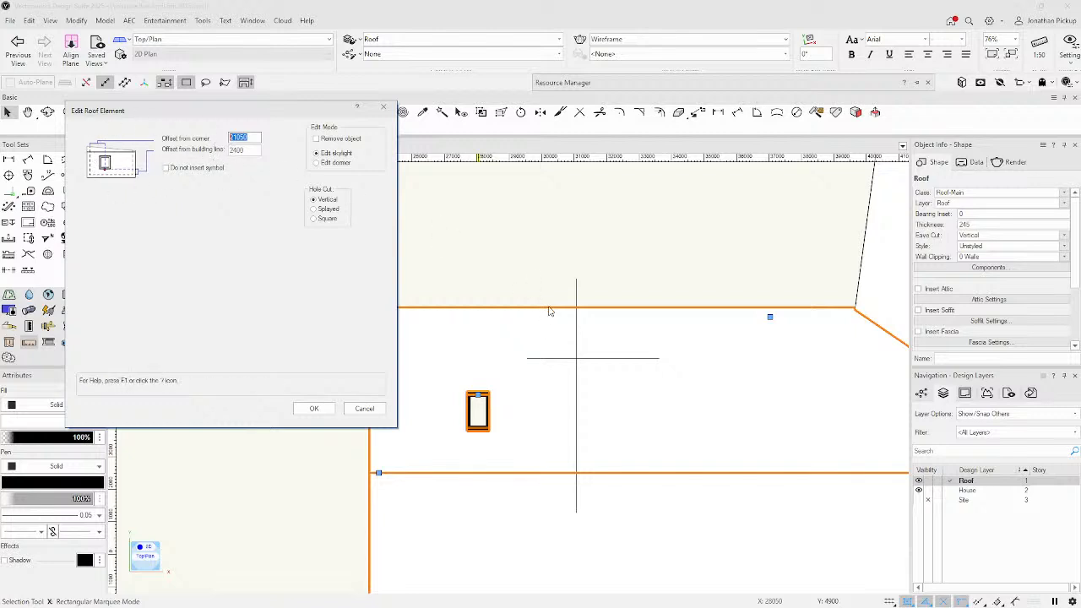
pyautogui.press('Return')
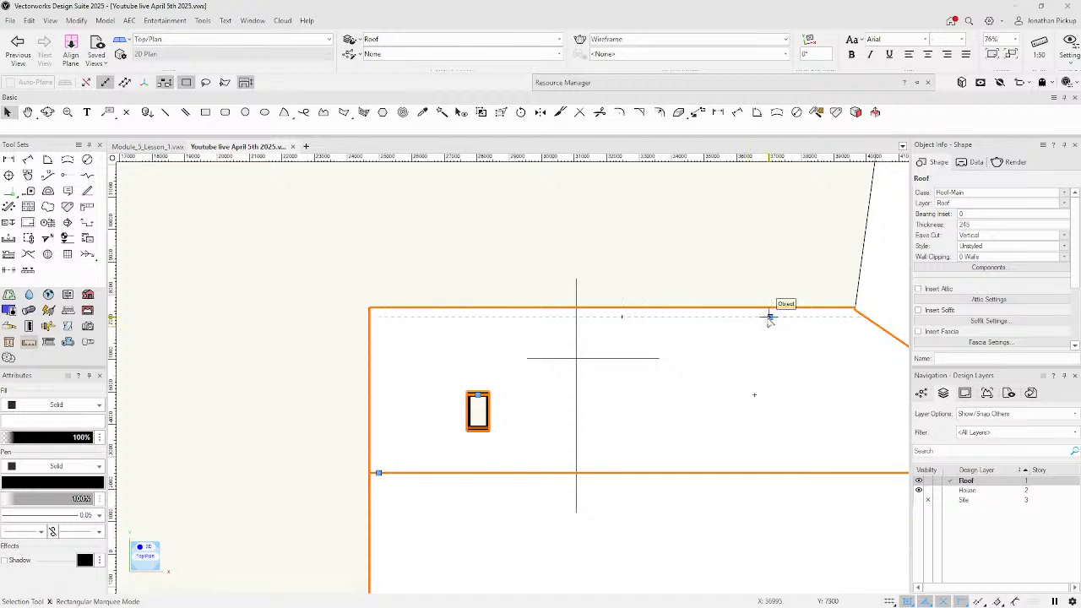
# Draw a 4821 mm horizontal line just inside the roof's upper edge, above the skylight.
pyautogui.press('x')
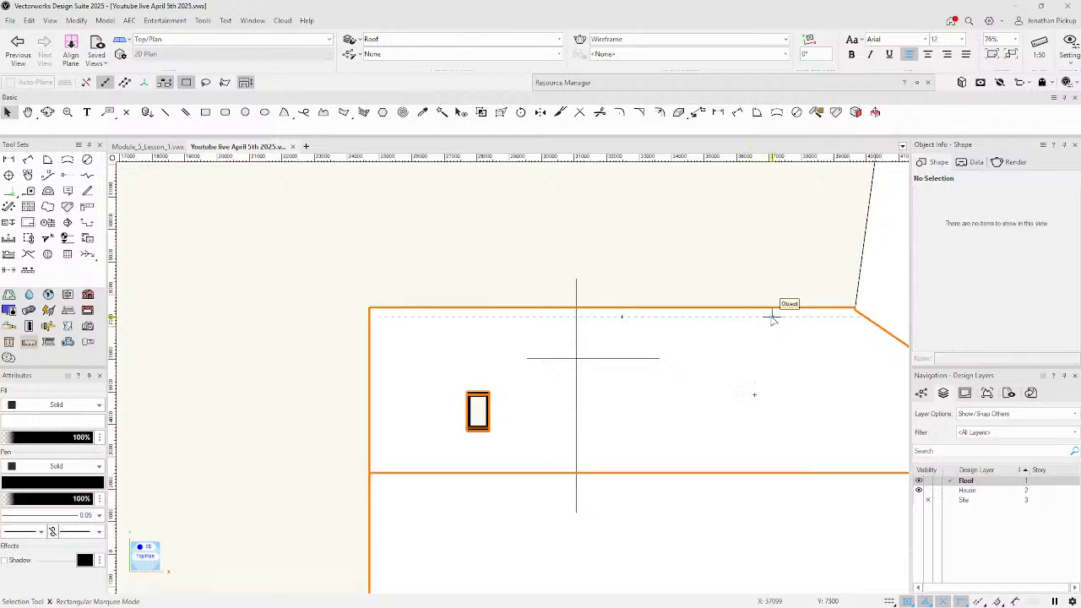
pyautogui.click(771, 317)
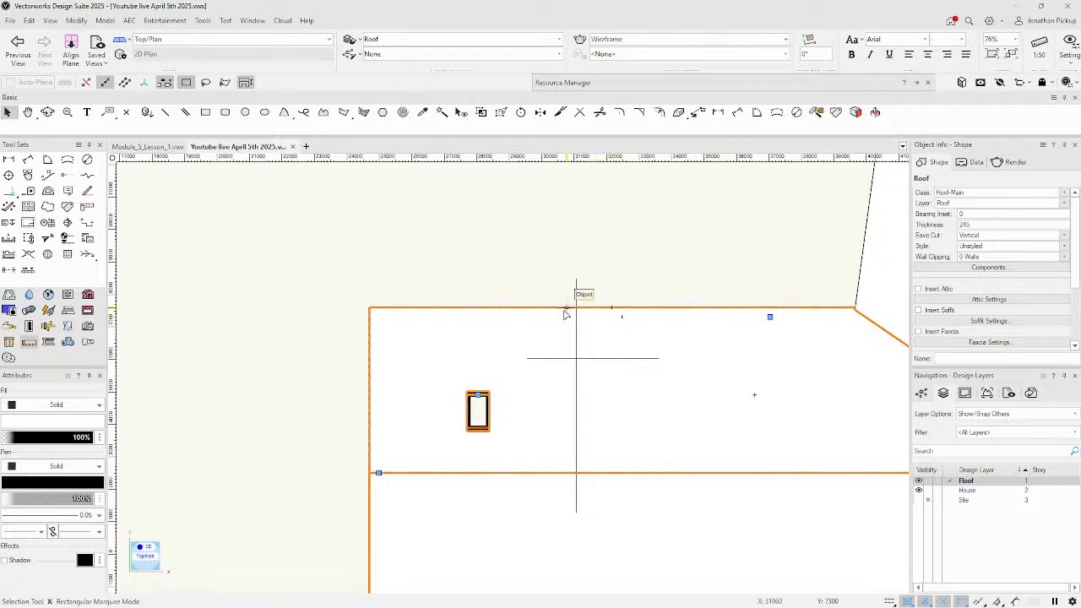
pyautogui.press('2')
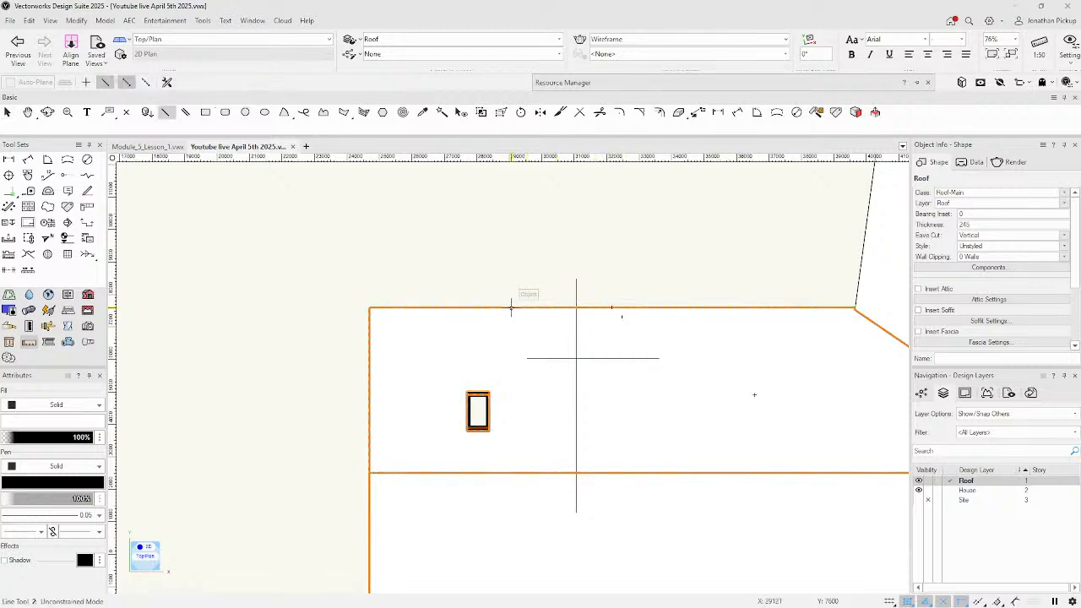
pyautogui.click(452, 317)
pyautogui.click(608, 317)
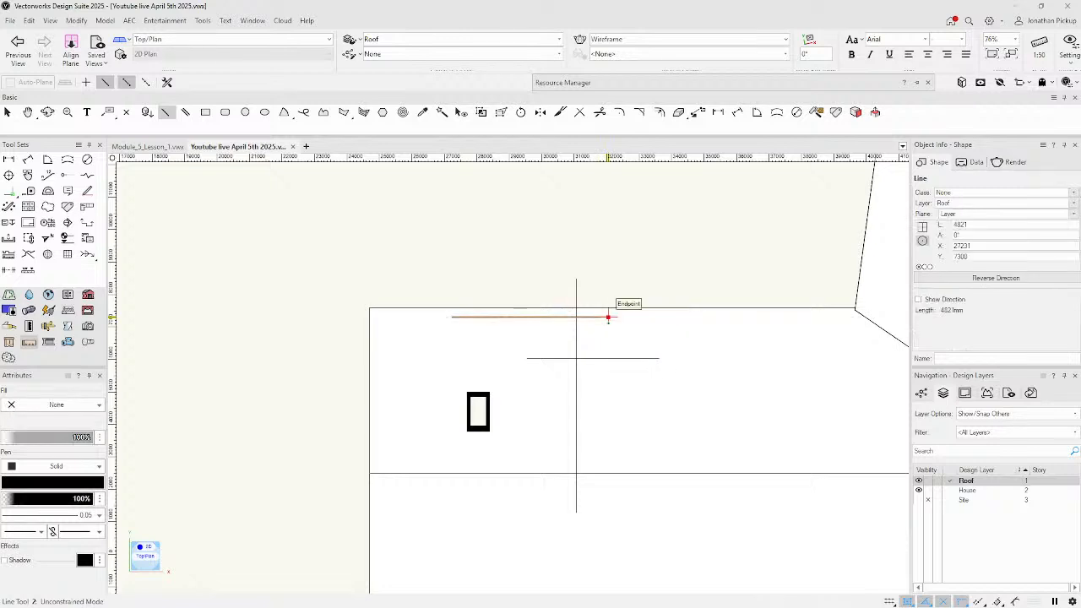
pyautogui.scroll(-1, 549, 319)
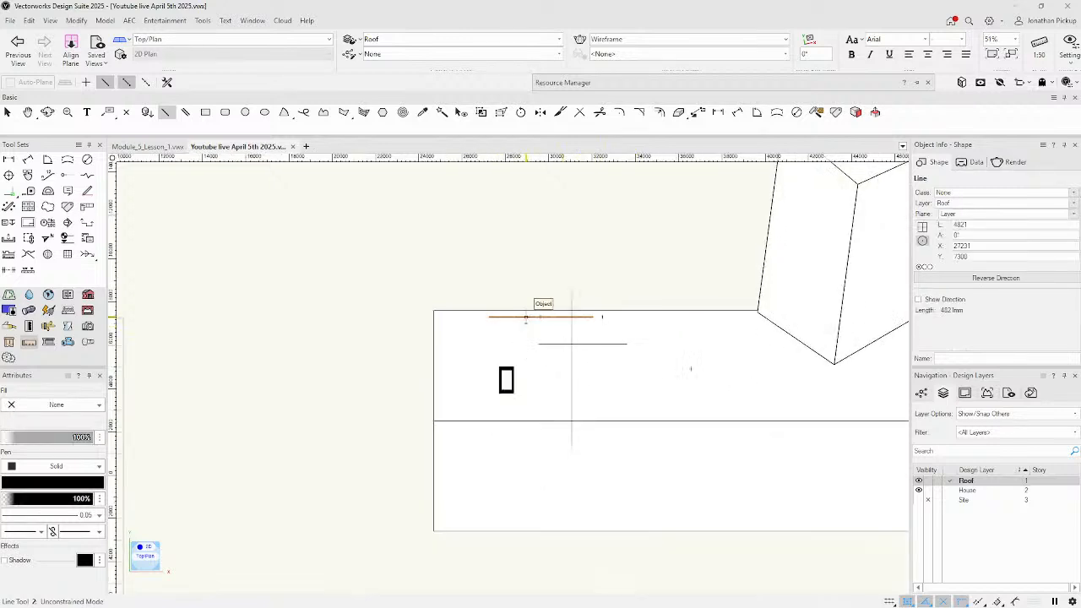
pyautogui.scroll(2, 529, 313)
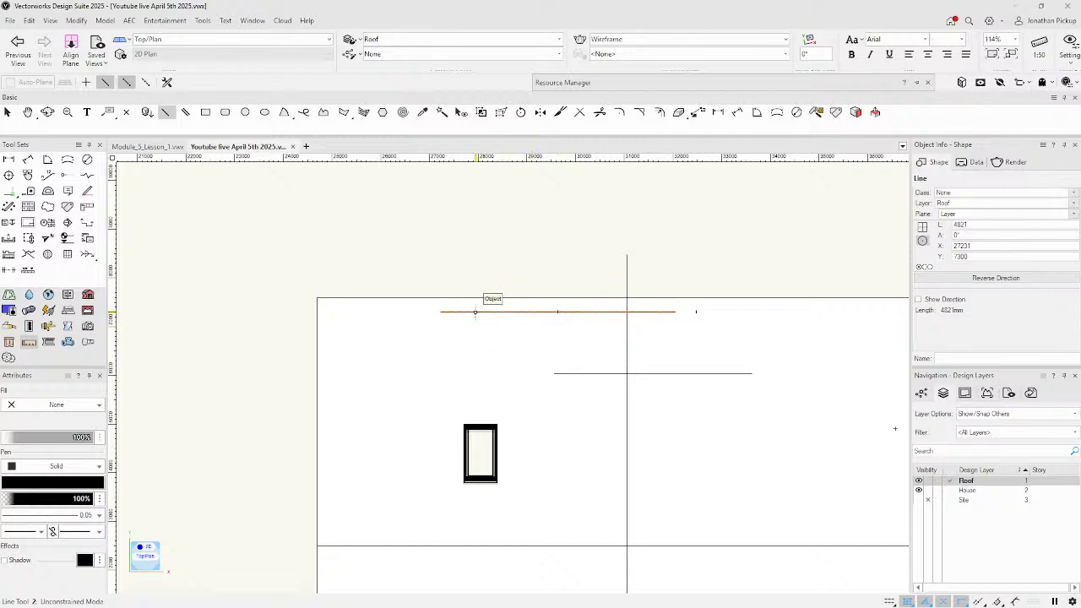
pyautogui.press('g')
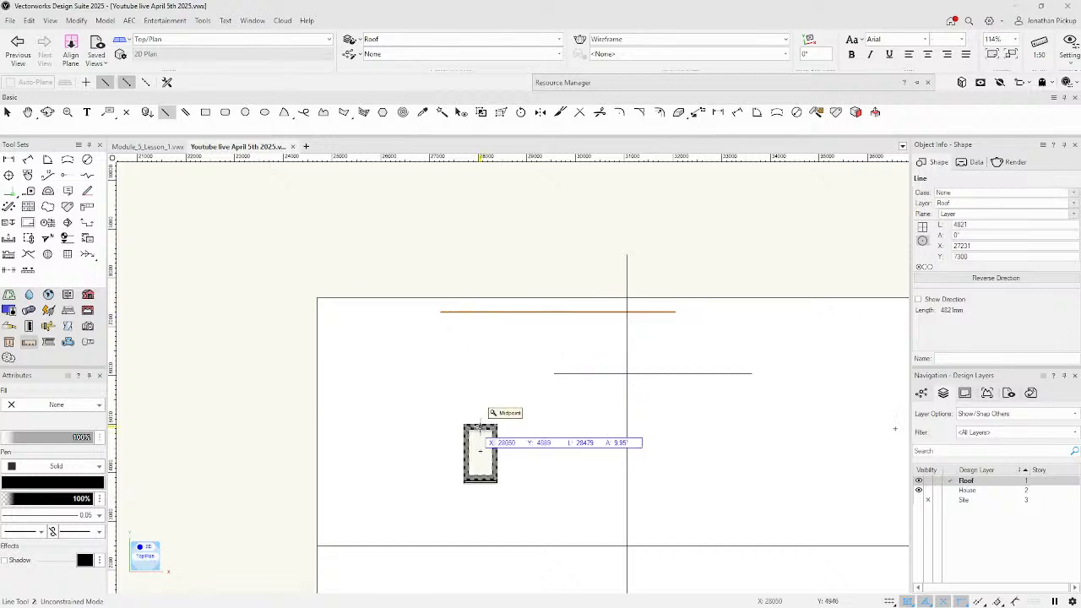
pyautogui.press('x')
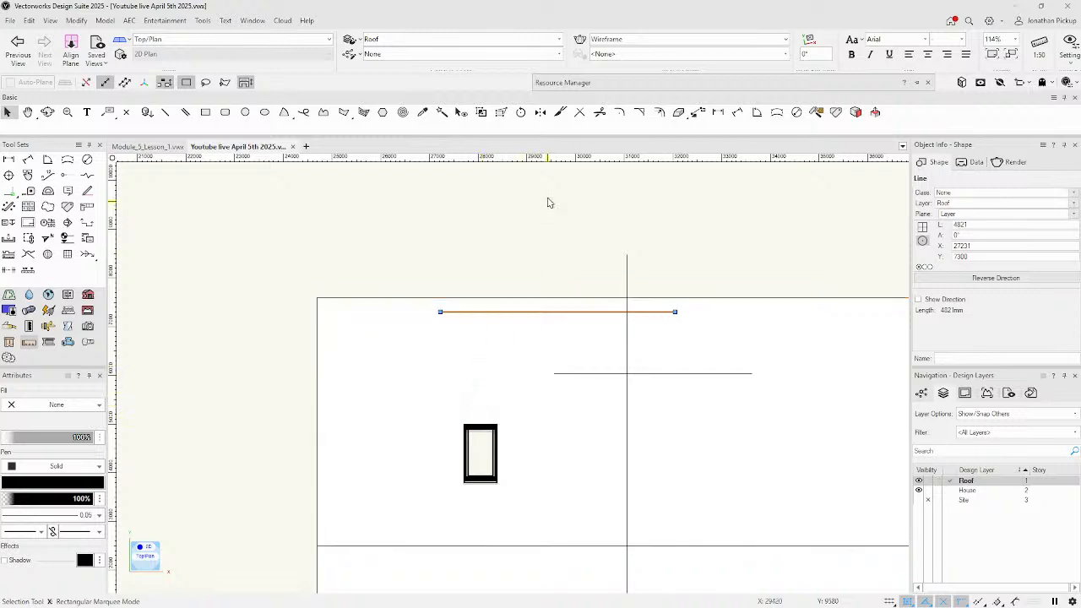
# Dimension the skylight's top midpoint 1042 to the horizontal guide line.
pyautogui.click(718, 112)
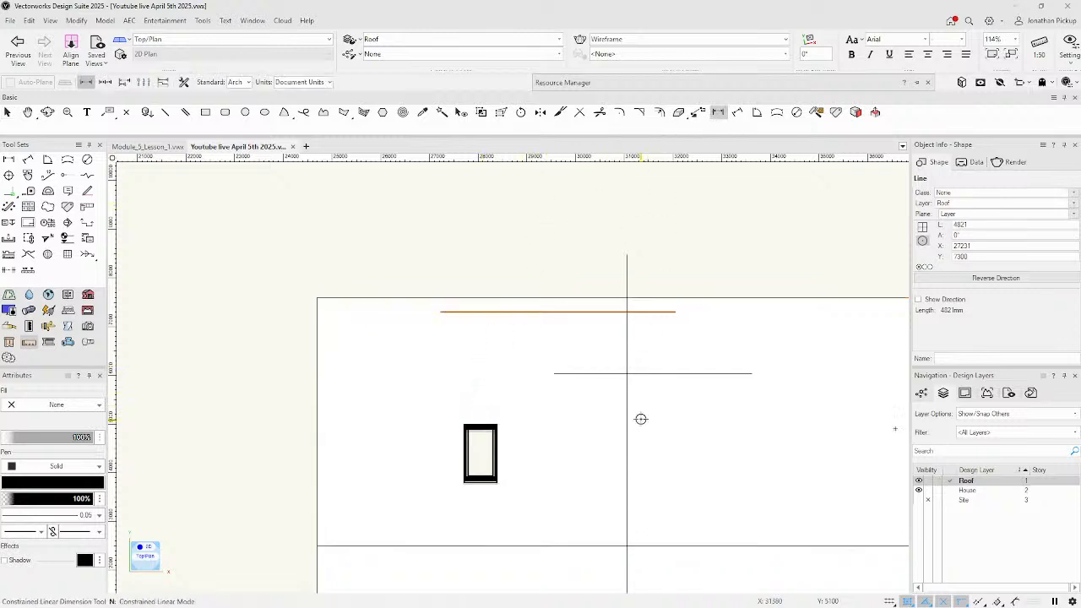
pyautogui.click(481, 422)
pyautogui.click(554, 373)
pyautogui.click(424, 399)
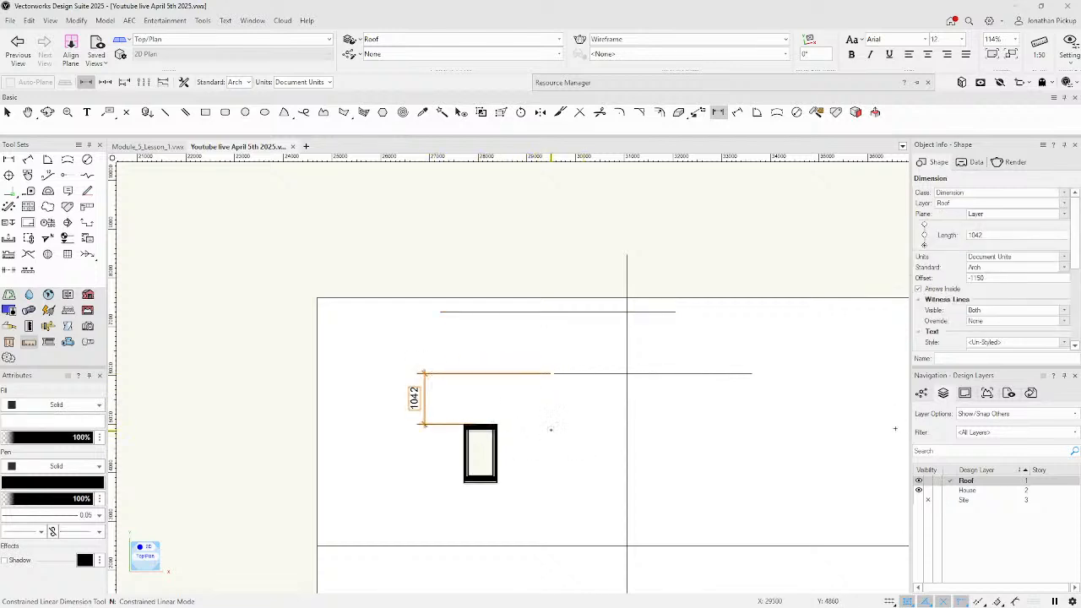
# Dimension the skylight 3010 to the vertical guide line and reselect the roof.
pyautogui.click(480, 425)
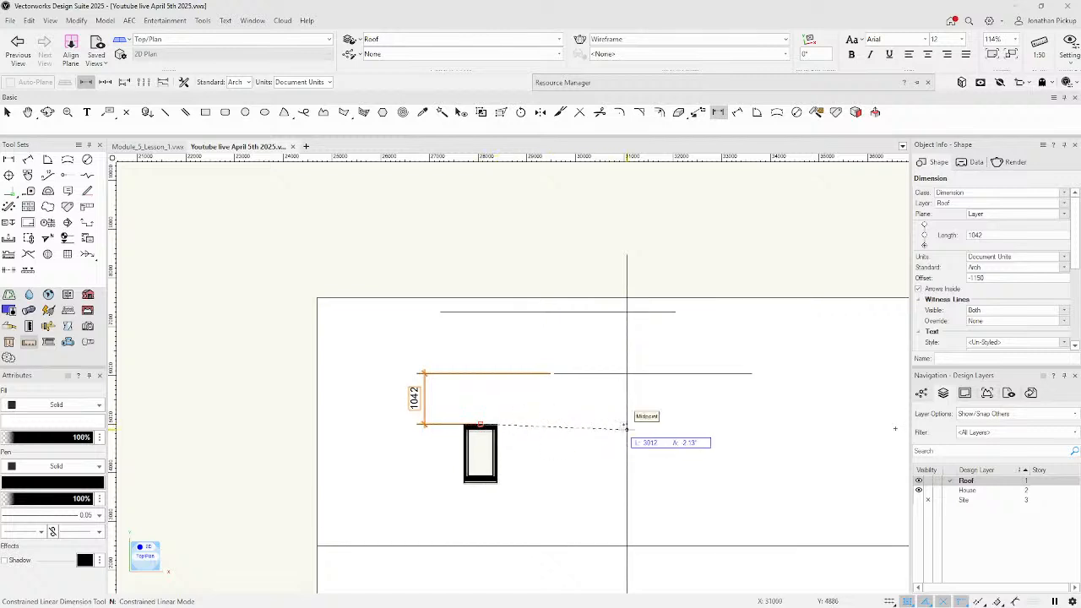
pyautogui.click(627, 423)
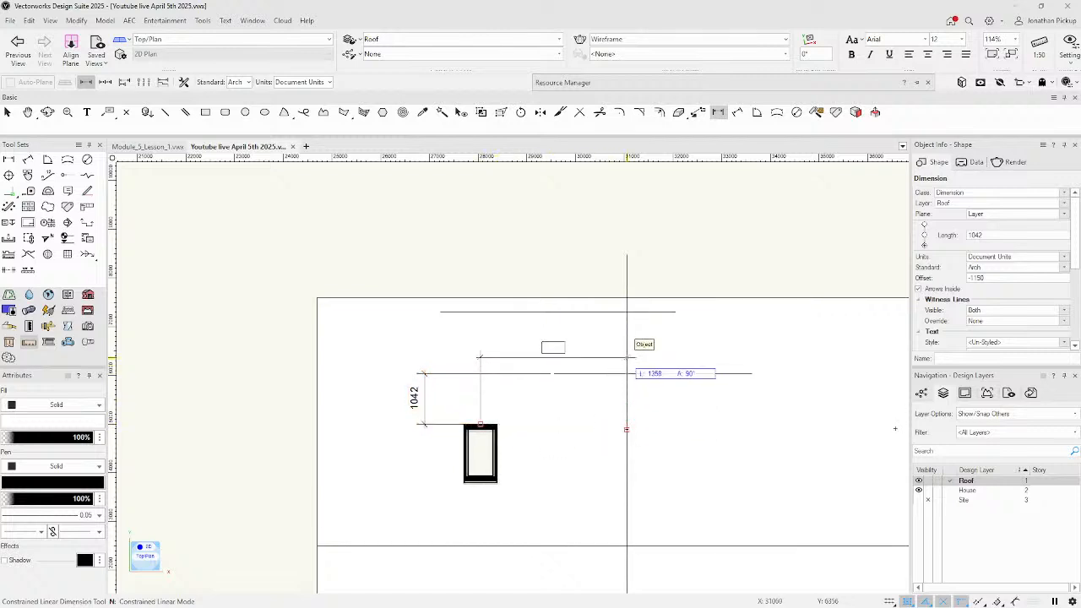
pyautogui.click(626, 340)
pyautogui.press('c')
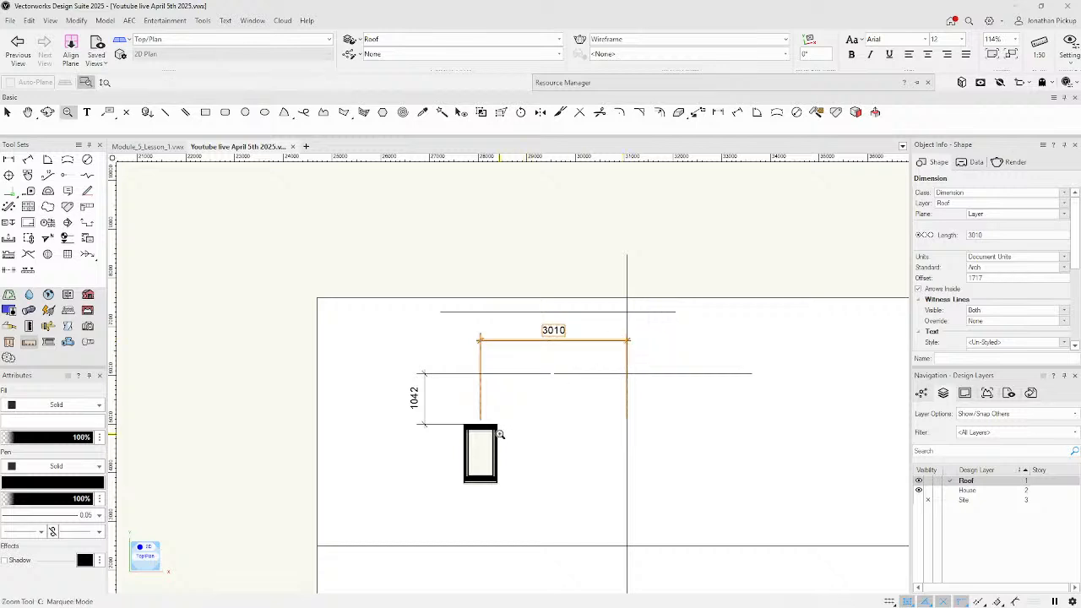
pyautogui.press('x')
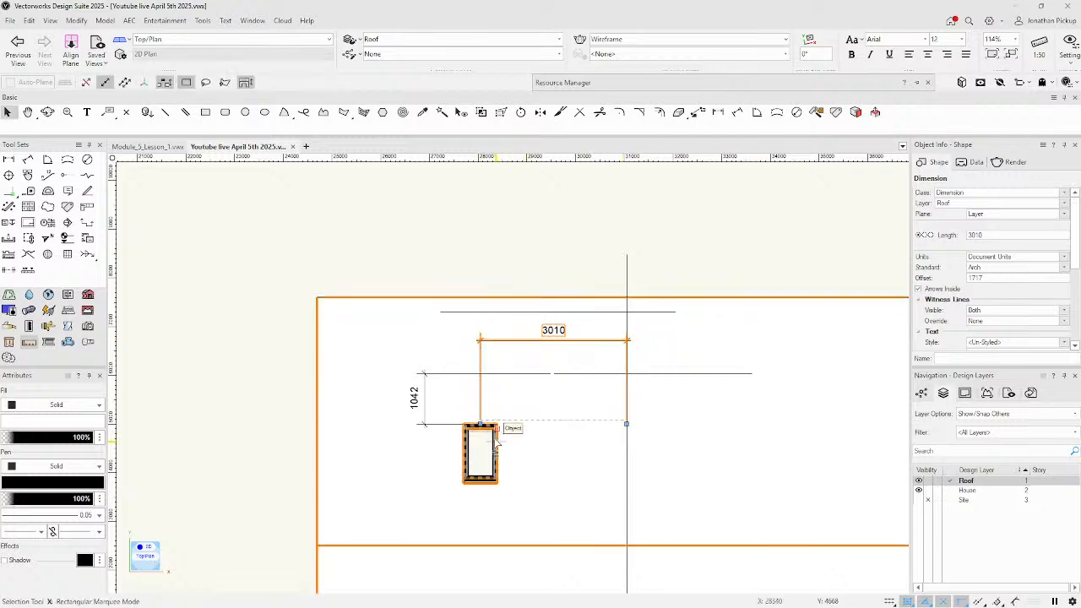
pyautogui.click(480, 428)
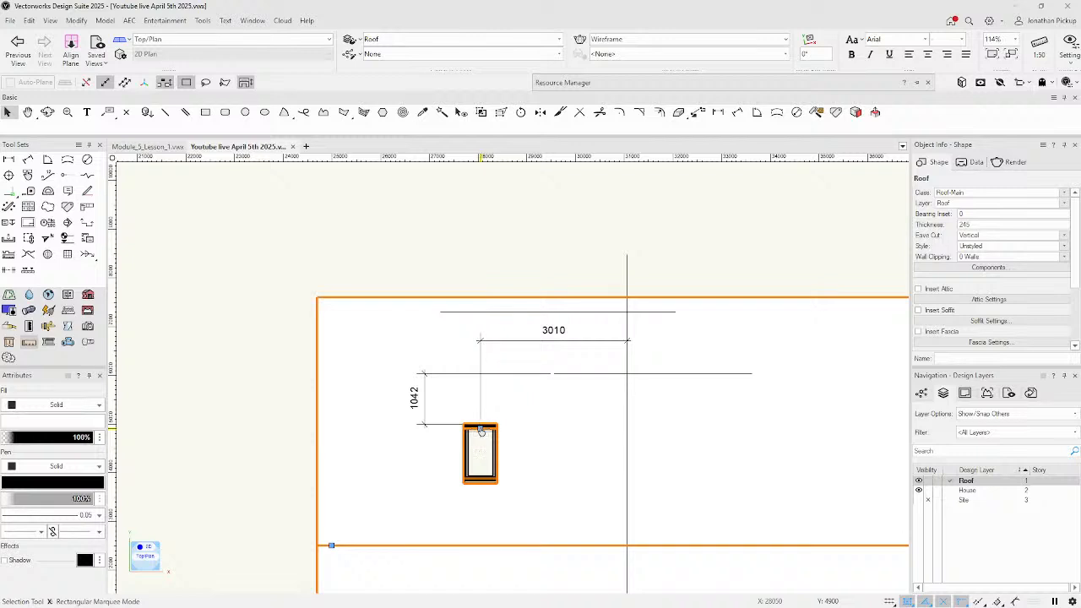
# Offset the skylight by -3010 from corner and -1042 from building line in Edit Roof Element.
pyautogui.doubleClick(481, 430)
pyautogui.moveTo(554, 151); pyautogui.dragTo(280, 135)
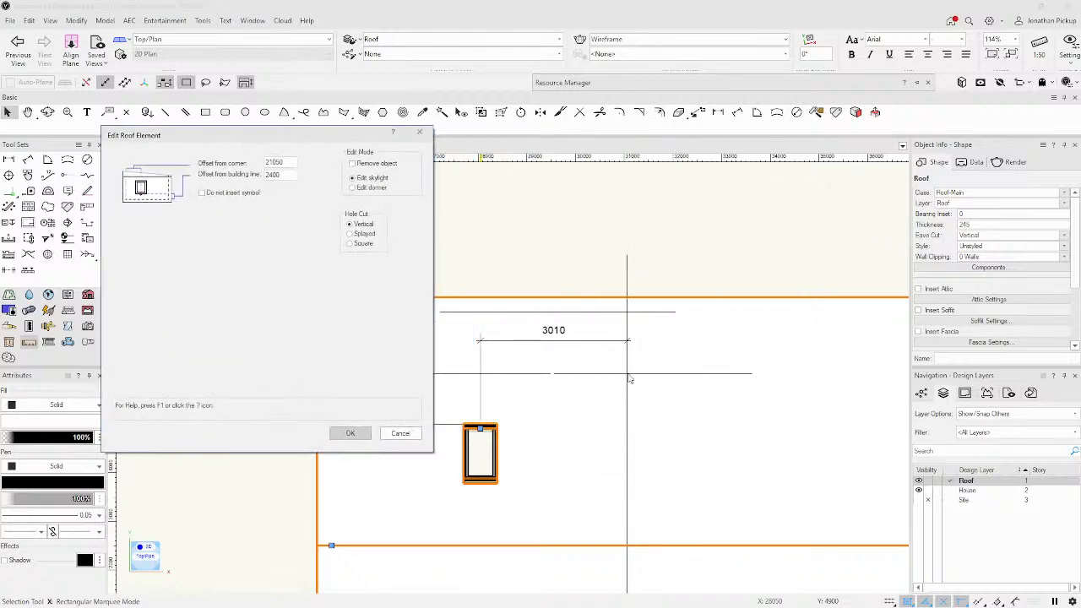
pyautogui.click(286, 163)
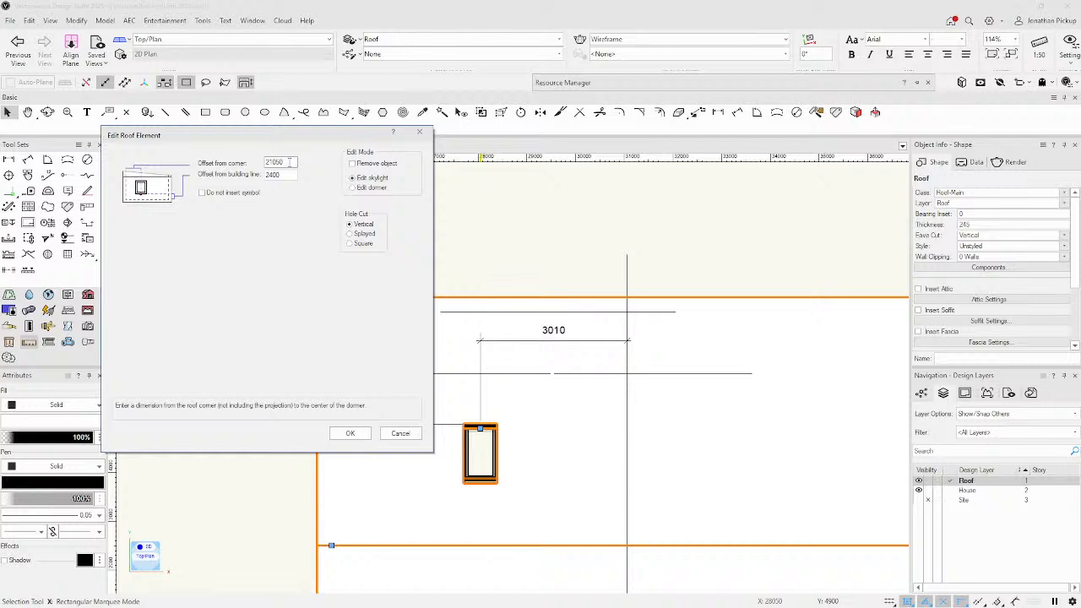
pyautogui.write('-3010')
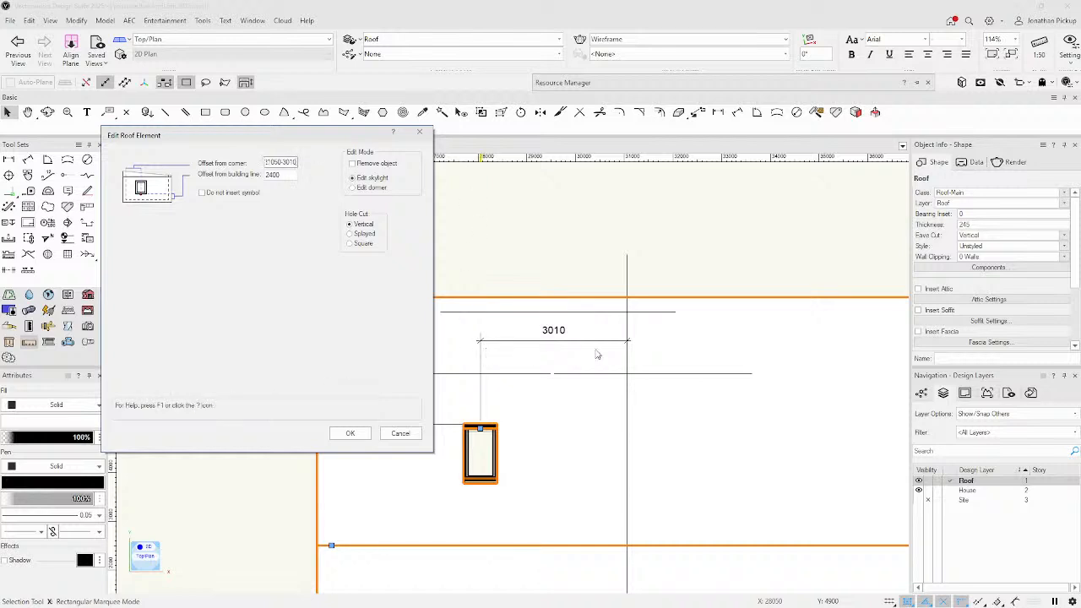
pyautogui.click(282, 175)
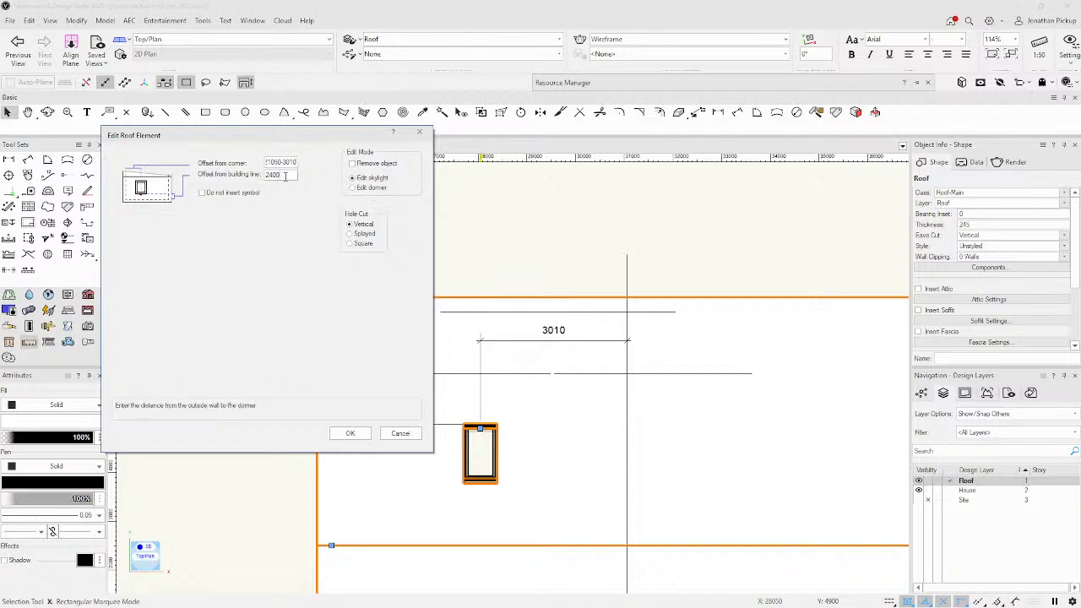
pyautogui.moveTo(312, 136)
pyautogui.mouseDown()
pyautogui.moveTo(220, 177)
pyautogui.moveTo(309, 132)
pyautogui.mouseUp()
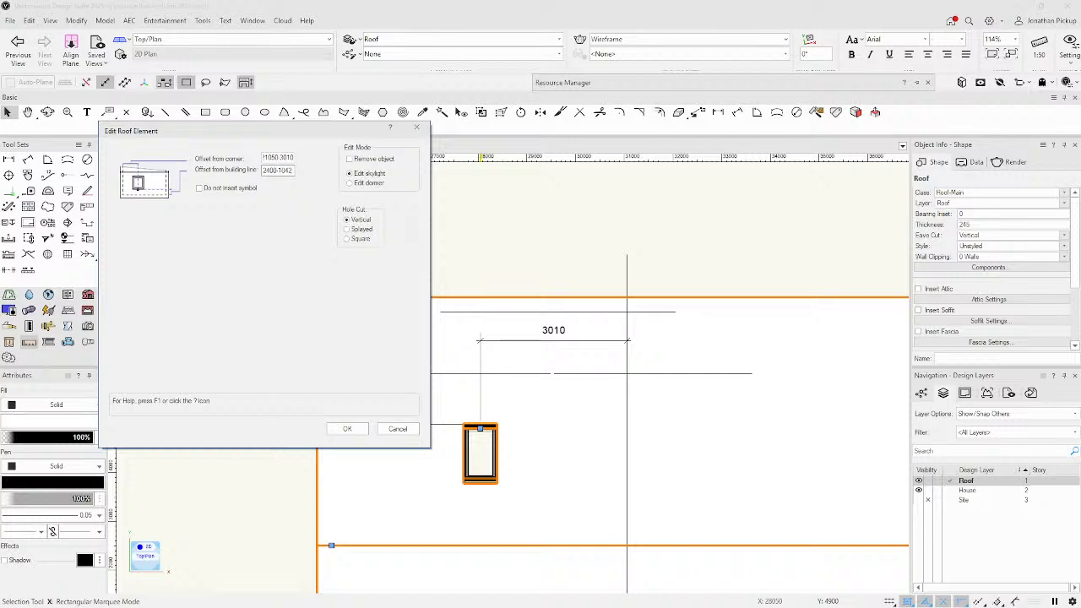
pyautogui.click(341, 430)
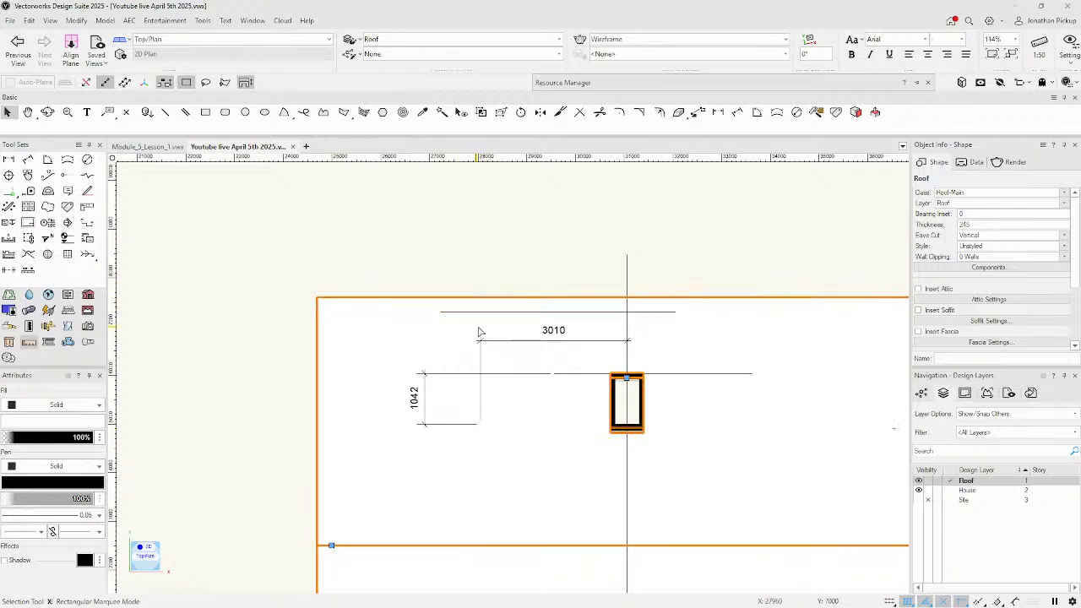
# Delete the 3010 dimension and undo the accidental change.
pyautogui.click(481, 389)
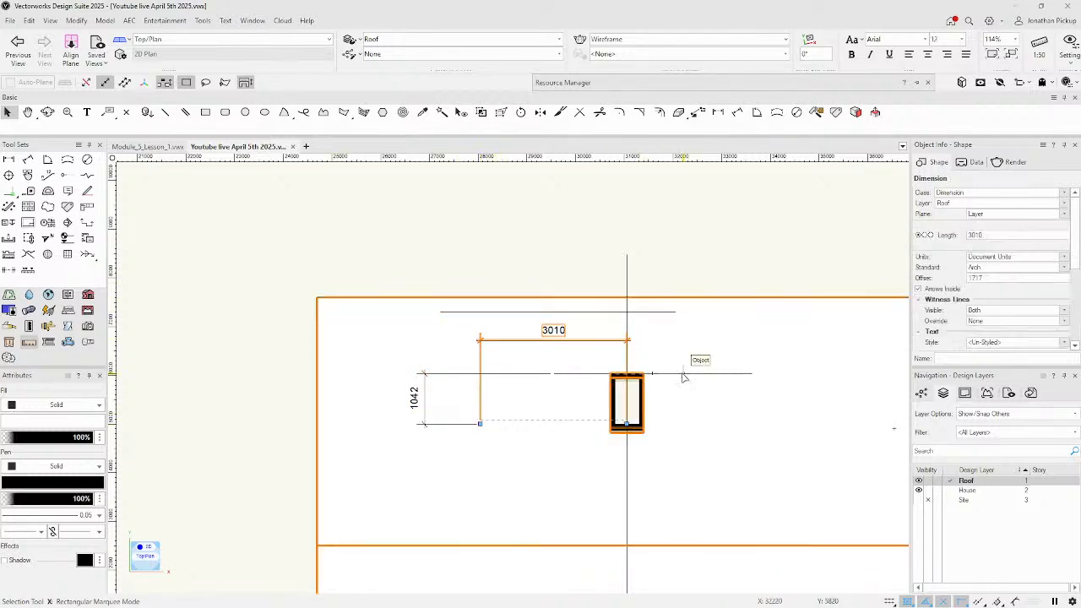
pyautogui.press('Delete')
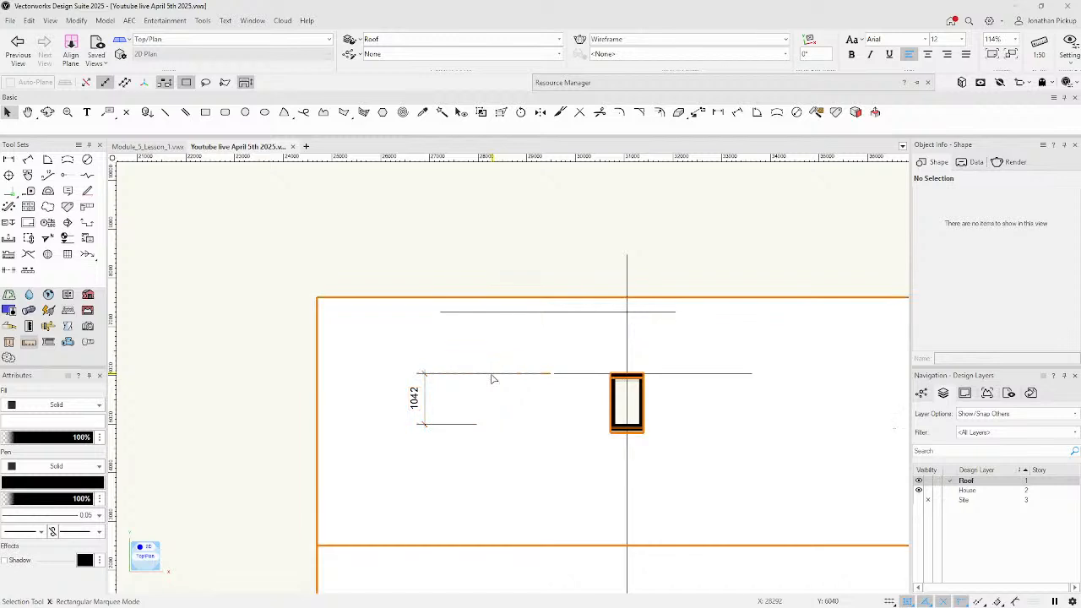
pyautogui.press('super+z')
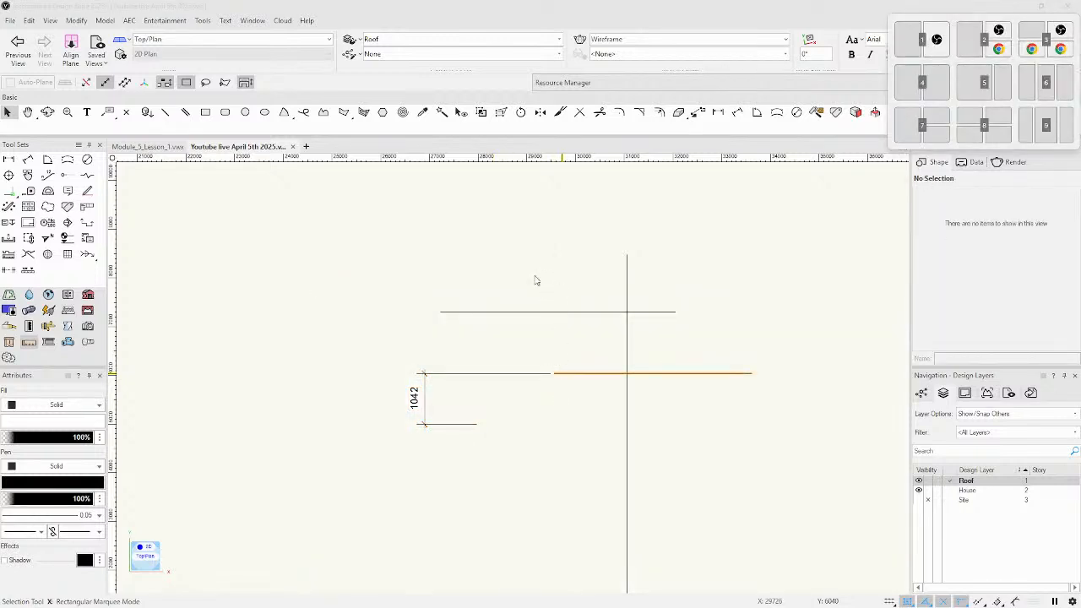
pyautogui.press('Escape')
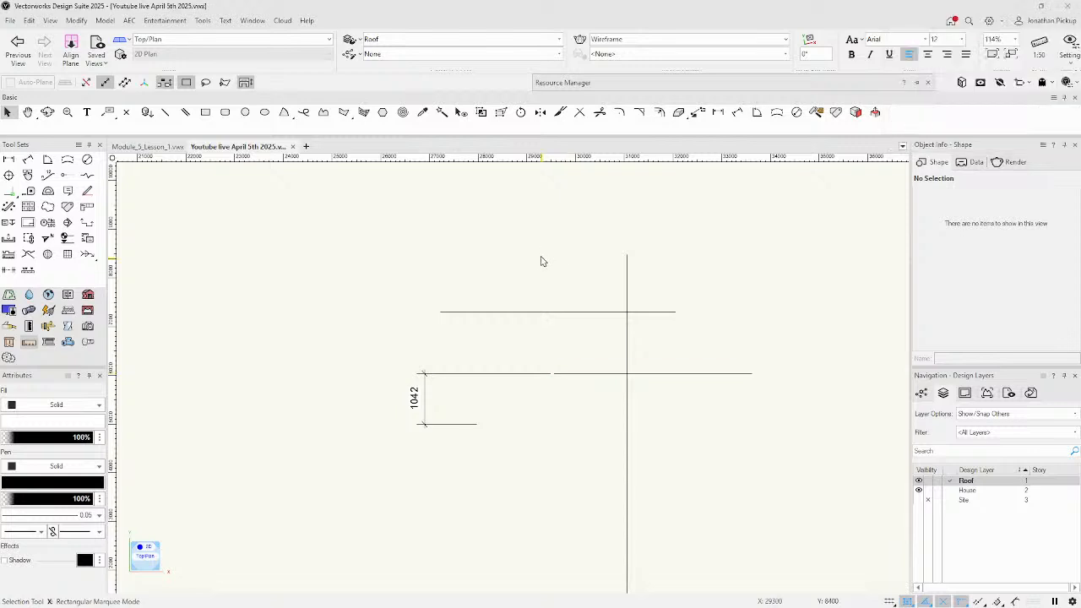
pyautogui.hotkey('ctrl', 'z')
# Delete the 1042 dimension and both horizontal guide lines.
pyautogui.click(425, 396)
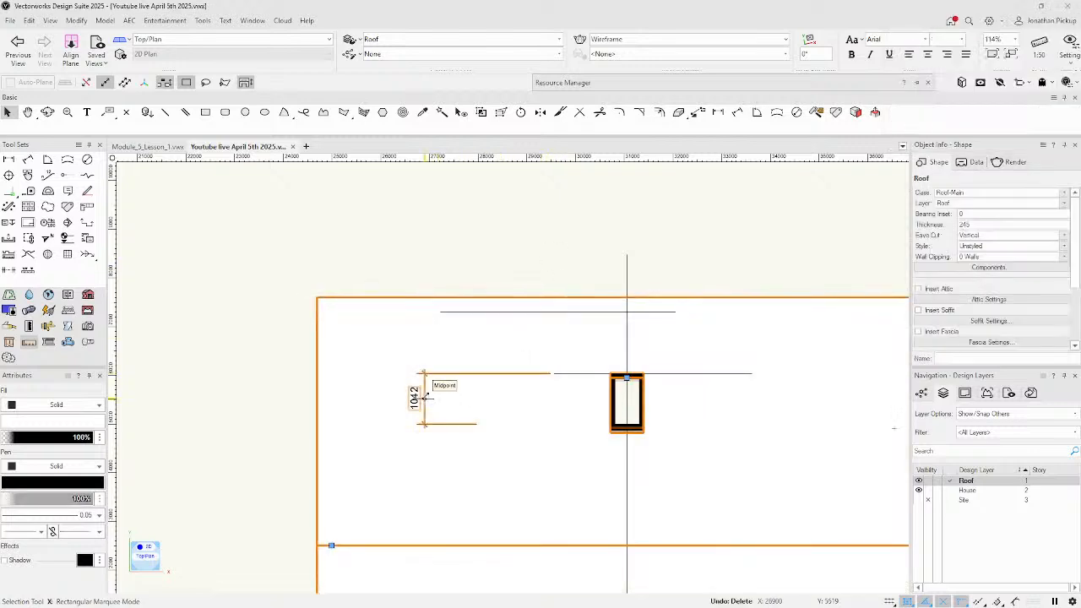
pyautogui.press('Delete')
pyautogui.click(556, 374)
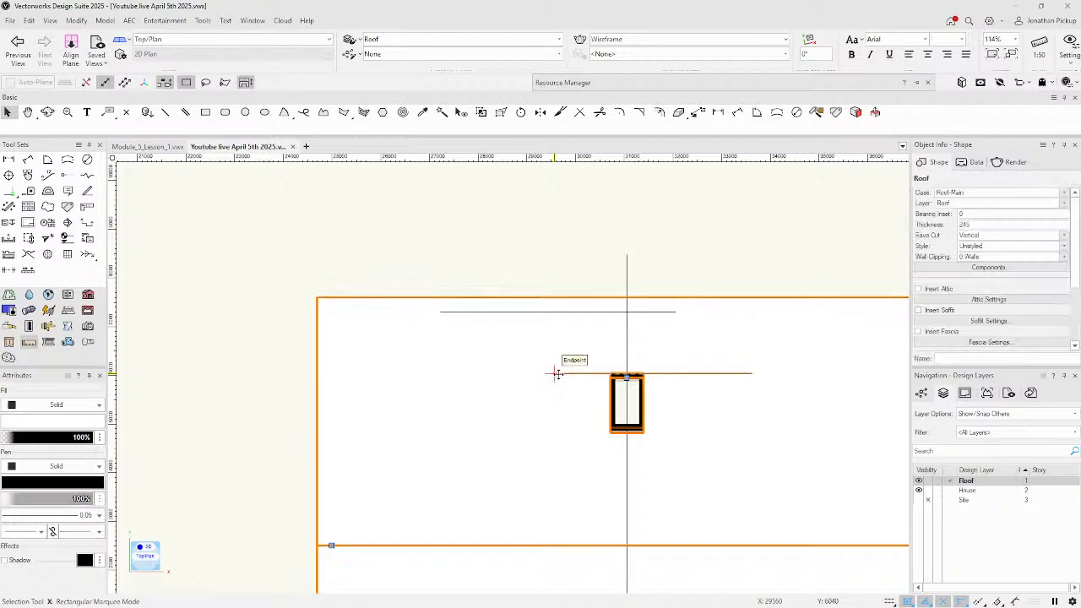
pyautogui.press('Delete')
pyautogui.click(536, 312)
pyautogui.press('Delete')
pyautogui.scroll(-3, 608, 357)
# Tilt into a shaded 3D view of the roof and review the skylight settings without changes.
pyautogui.keyDown('ctrl'); pyautogui.moveTo(624, 370); pyautogui.dragTo(627, 367, button='middle'); pyautogui.keyUp('ctrl')
pyautogui.click(616, 367)
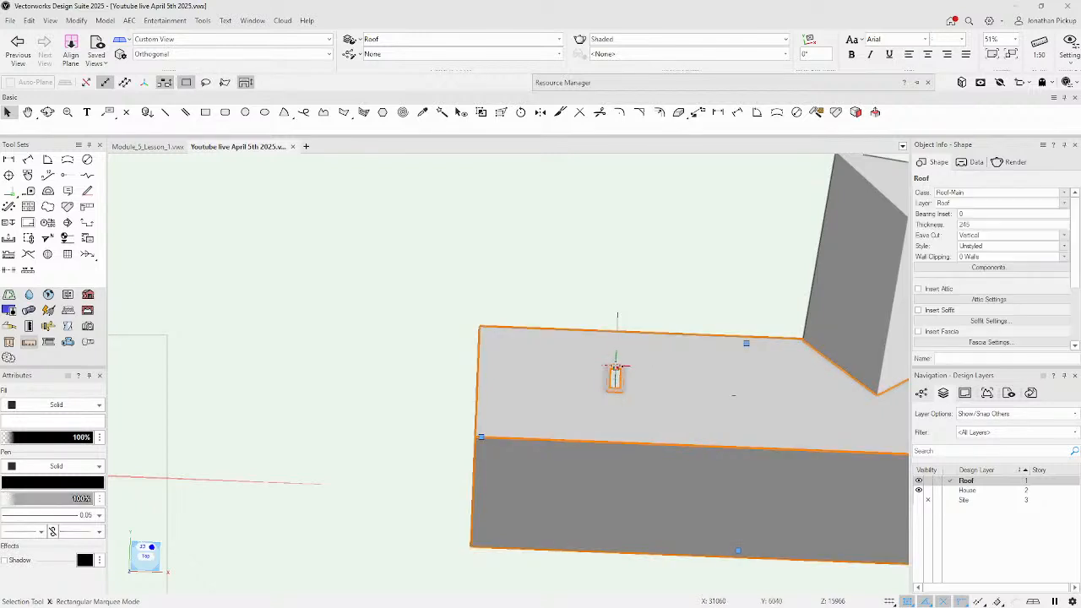
pyautogui.doubleClick(616, 369)
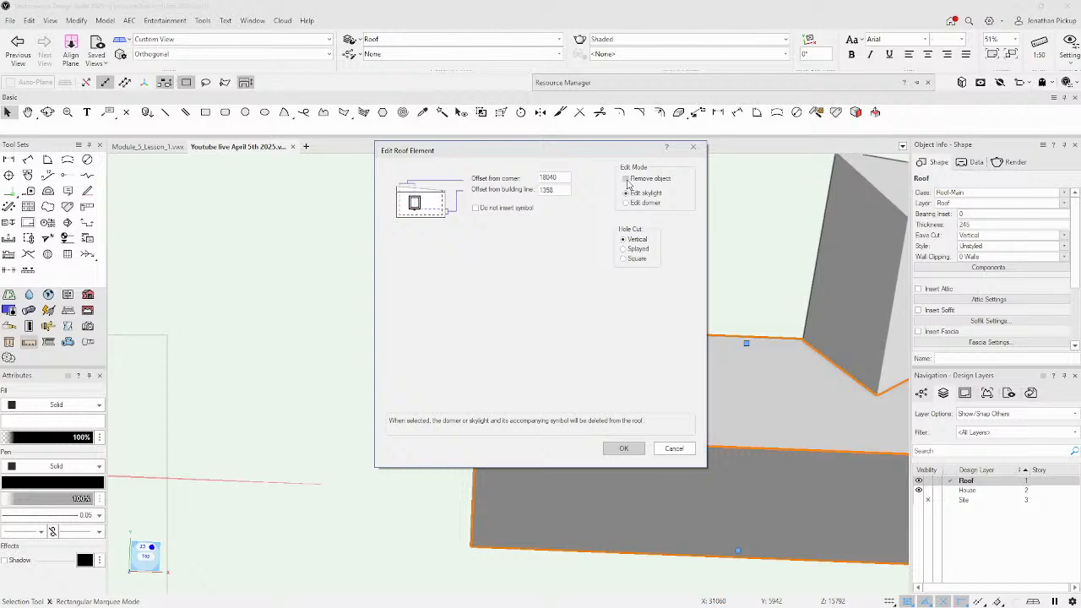
pyautogui.click(625, 449)
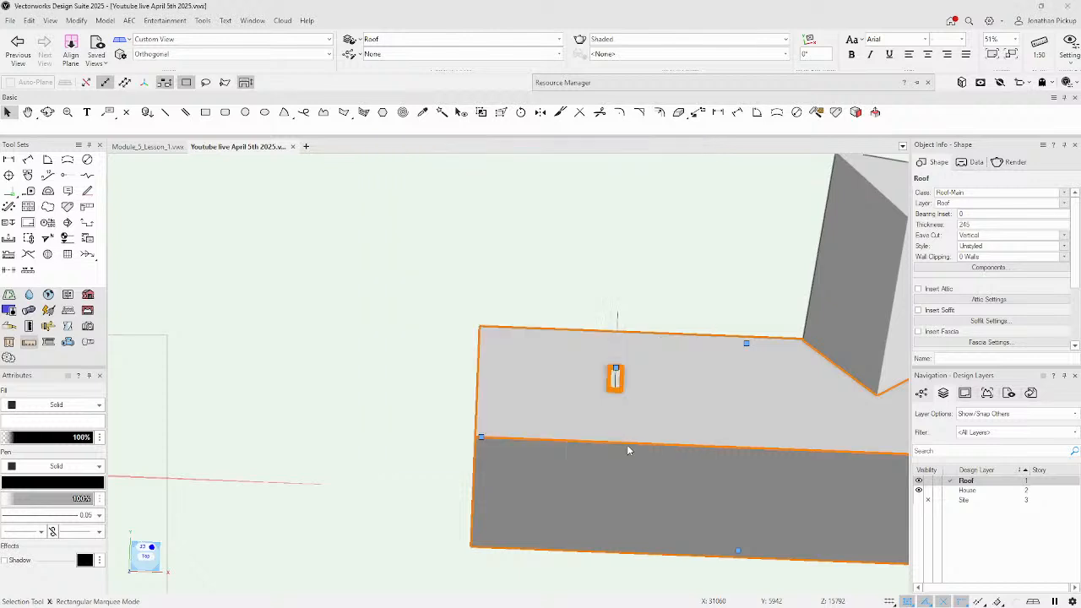
pyautogui.moveTo(671, 375); pyautogui.dragTo(448, 176, button='middle')
# In the Resource Manager, collapse Module_5_Lesson_1 and pick the file's Velux Curb Mounted VCE 2246 symbol.
pyautogui.moveTo(622, 84)
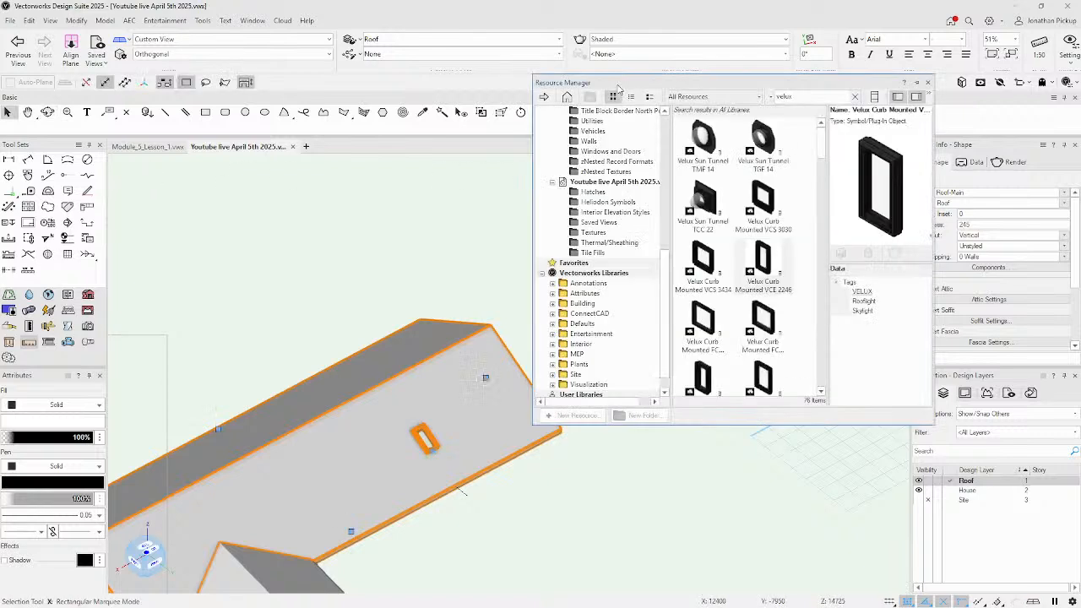
pyautogui.scroll(10, 626, 242)
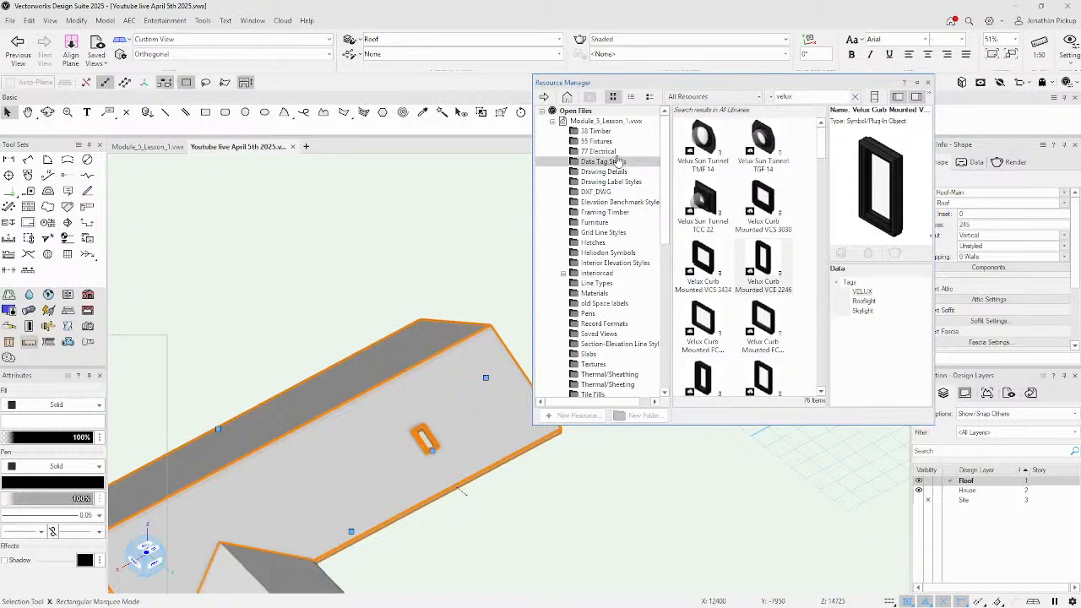
pyautogui.click(552, 121)
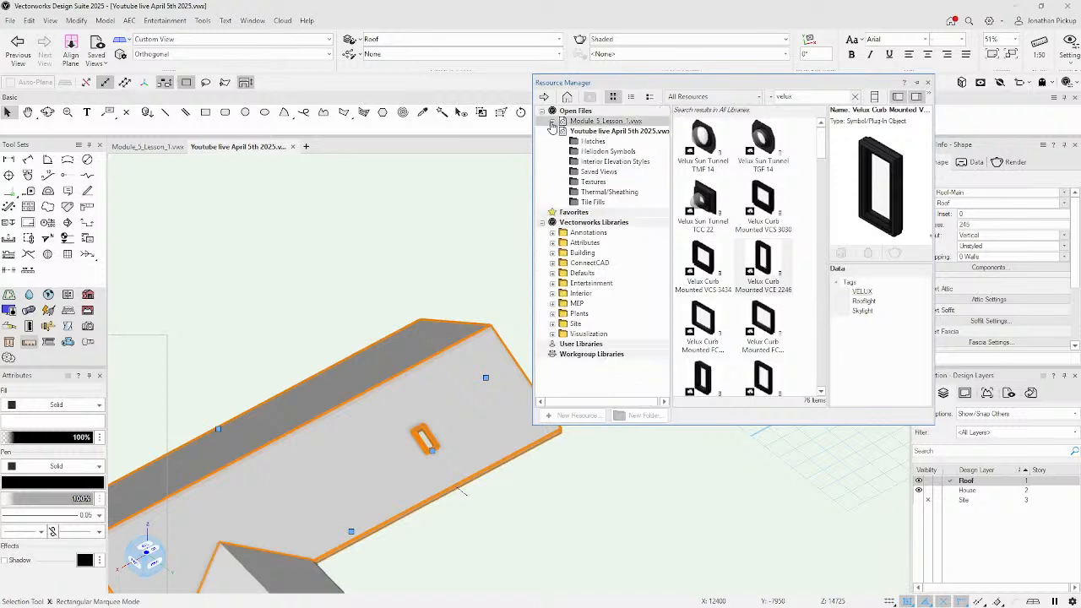
pyautogui.click(593, 141)
pyautogui.scroll(-5, 732, 243)
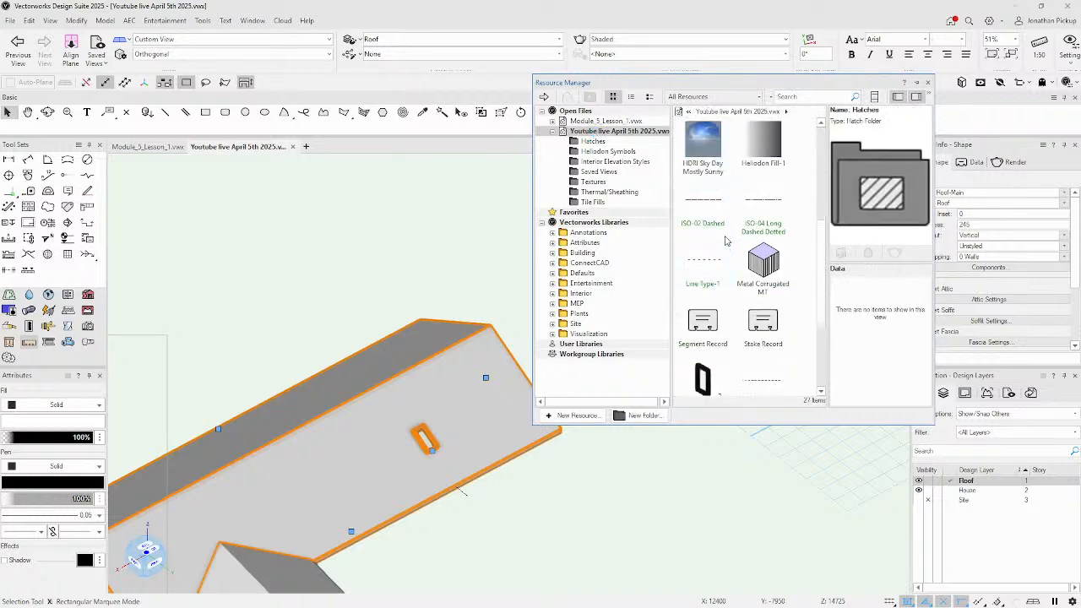
pyautogui.click(714, 243)
# Edit the Velux Curb symbol's 3D component and orbit to inspect the frame.
pyautogui.rightClick(713, 242)
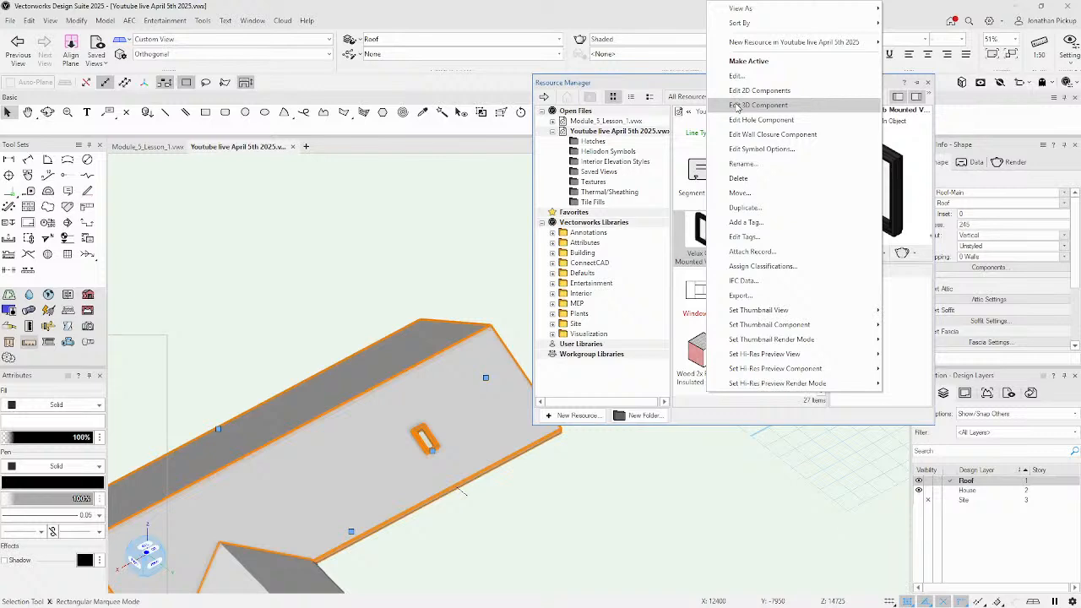
pyautogui.click(752, 105)
pyautogui.scroll(6, 529, 358)
pyautogui.keyDown('ctrl'); pyautogui.moveTo(495, 411); pyautogui.dragTo(722, 289, button='middle'); pyautogui.keyUp('ctrl')
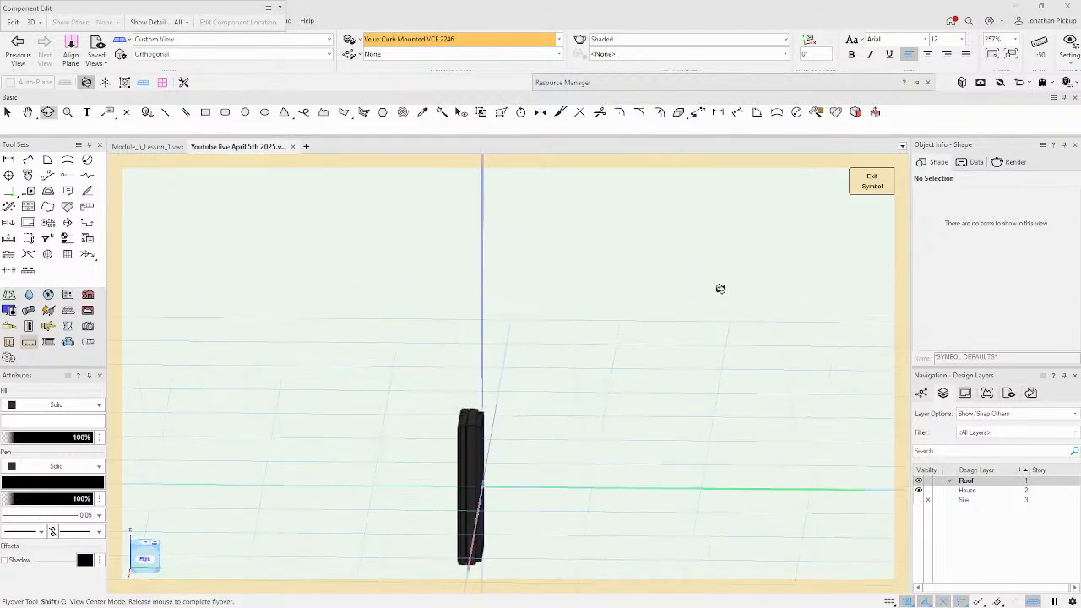
pyautogui.scroll(5, 490, 505)
pyautogui.keyDown('ctrl'); pyautogui.moveTo(488, 506); pyautogui.dragTo(510, 397, button='middle'); pyautogui.keyUp('ctrl')
pyautogui.scroll(-4, 509, 397)
pyautogui.scroll(1, 461, 346)
pyautogui.keyDown('ctrl'); pyautogui.moveTo(563, 415); pyautogui.dragTo(284, 408, button='middle'); pyautogui.keyUp('ctrl')
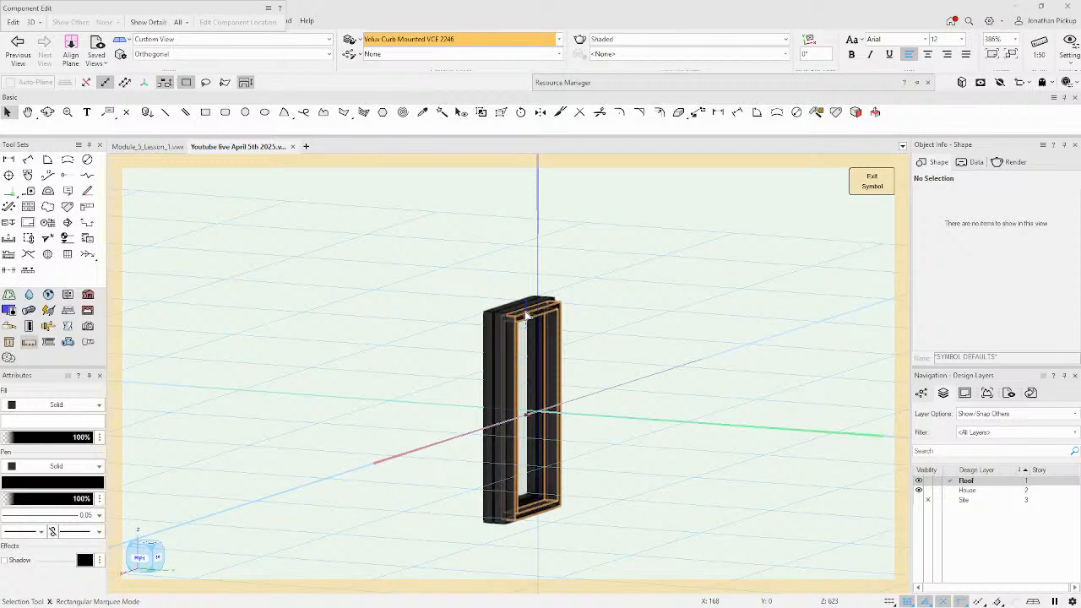
# Inspect the frame's top and middle solids from top view, then exit back to the roof.
pyautogui.press('5')
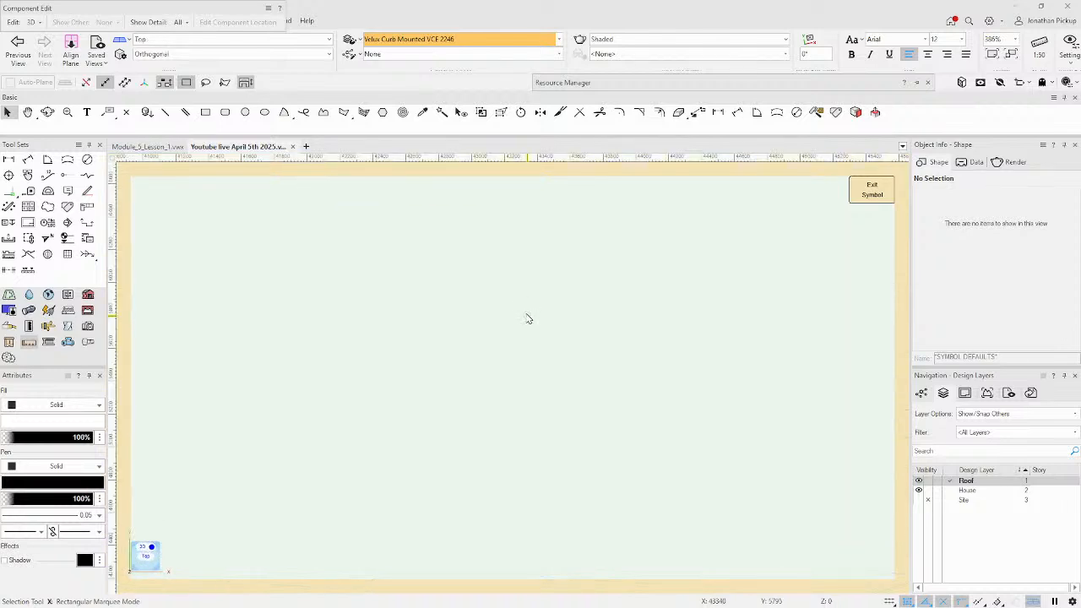
pyautogui.hotkey('ctrl', '6')
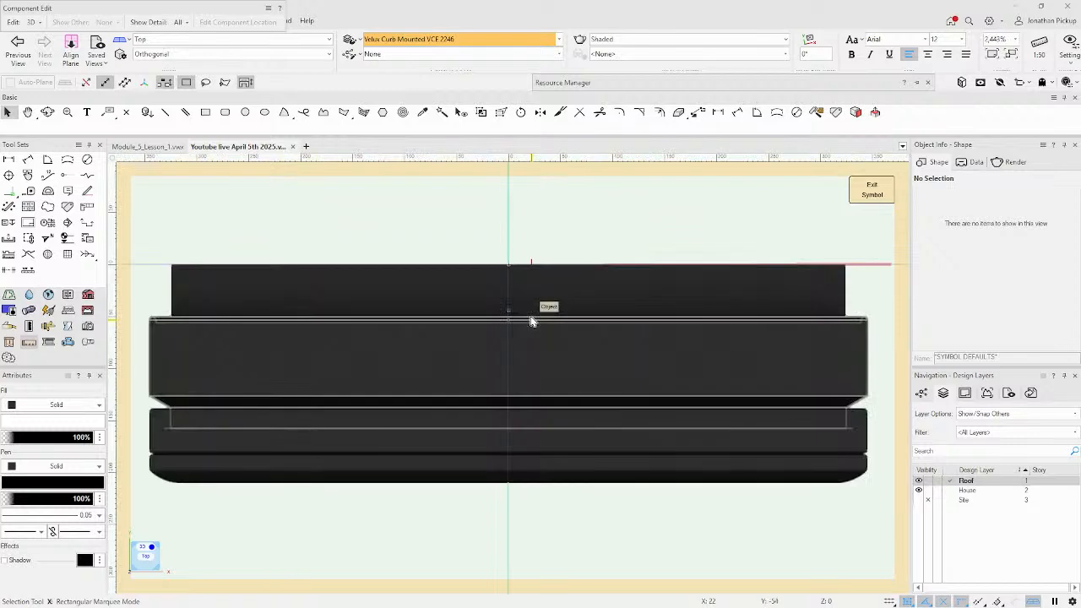
pyautogui.scroll(-3, 546, 317)
pyautogui.scroll(3, 549, 283)
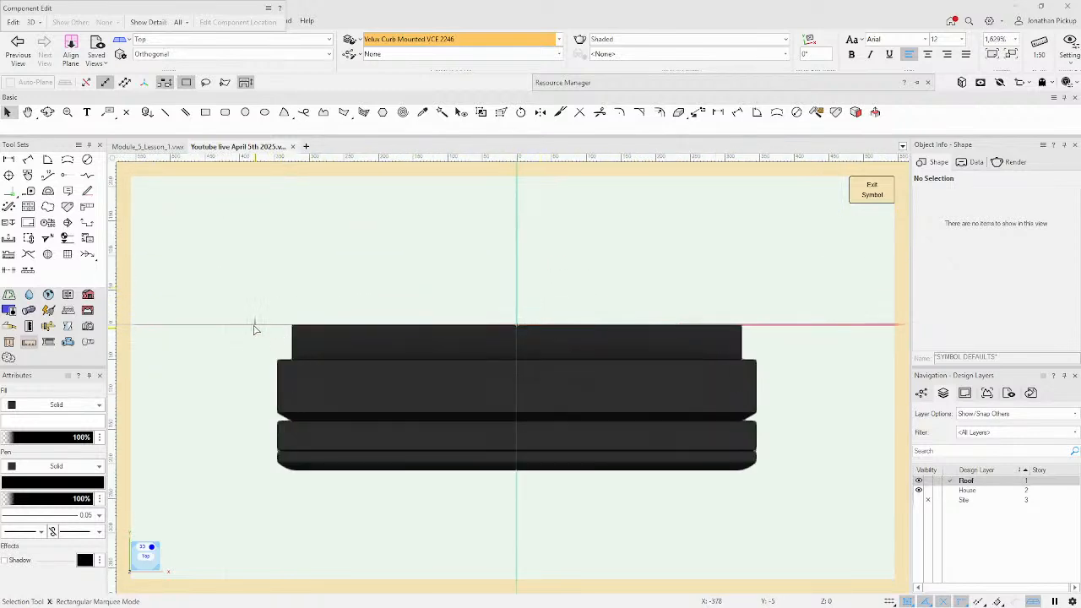
pyautogui.click(451, 326)
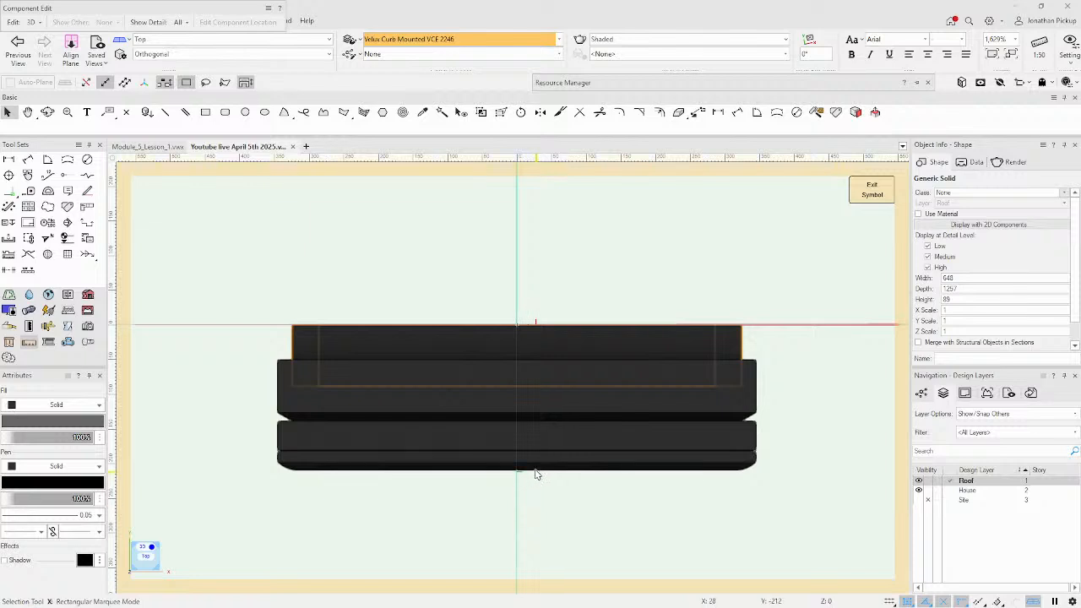
pyautogui.keyDown('shift'); pyautogui.moveTo(642, 415); pyautogui.dragTo(282, 248, button='middle'); pyautogui.keyUp('shift')
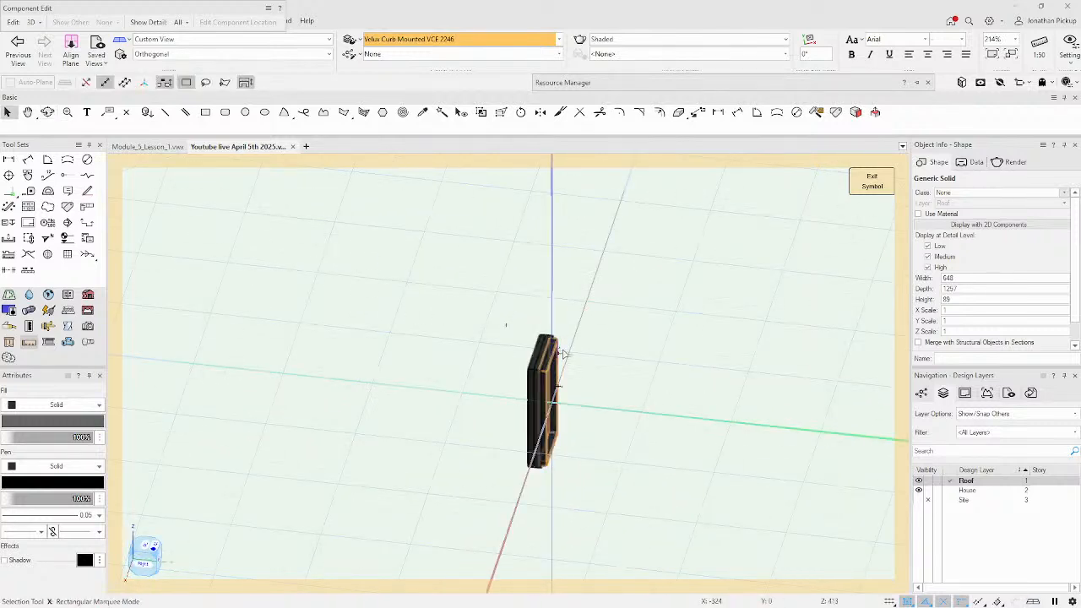
pyautogui.scroll(5, 559, 367)
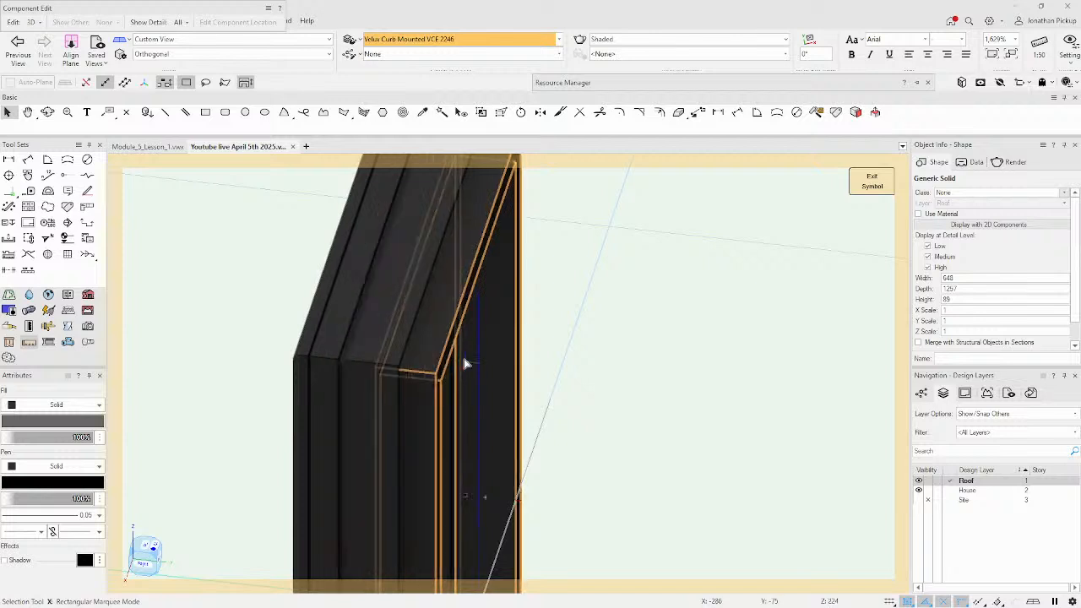
pyautogui.scroll(-2, 518, 480)
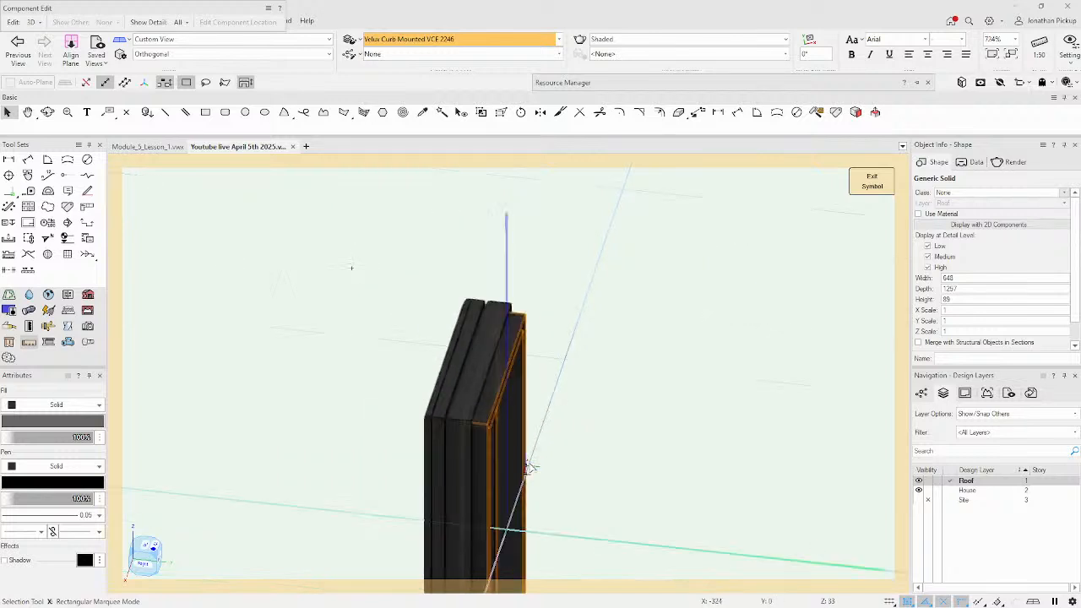
pyautogui.click(466, 395)
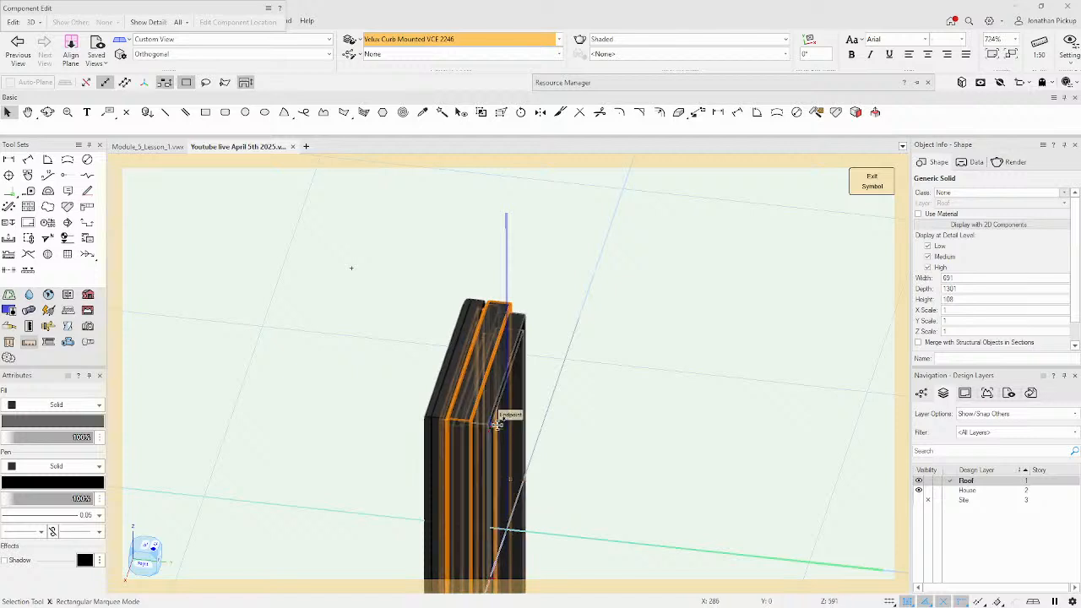
pyautogui.click(871, 181)
pyautogui.scroll(3, 502, 451)
pyautogui.scroll(-2, 620, 383)
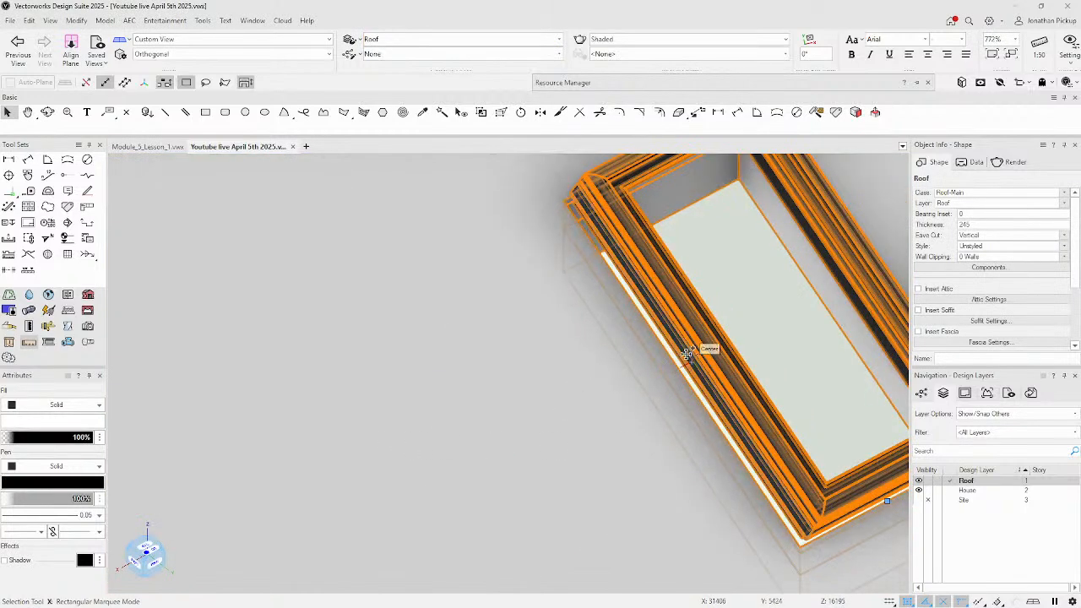
# Orbit around the skylight, then choose Edit 3D Component on the Velux Curb Mounted VCE 2246 resource.
pyautogui.keyDown('shift'); pyautogui.moveTo(668, 372); pyautogui.dragTo(788, 233, button='middle'); pyautogui.keyUp('shift')
pyautogui.scroll(4, 617, 305)
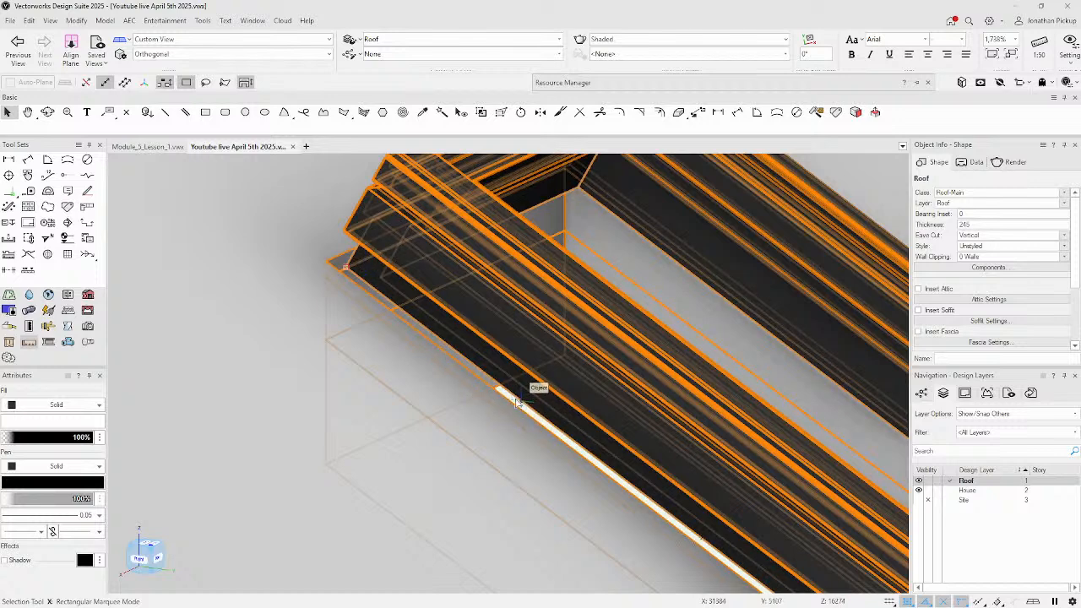
pyautogui.keyDown('shift'); pyautogui.moveTo(513, 406); pyautogui.dragTo(475, 372, button='middle'); pyautogui.keyUp('shift')
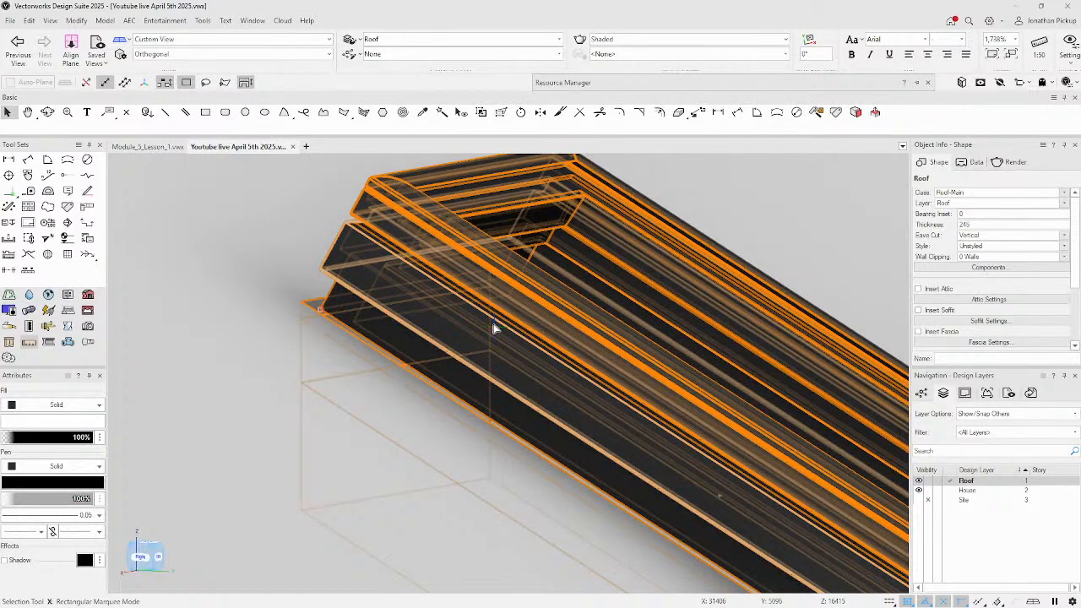
pyautogui.moveTo(638, 84)
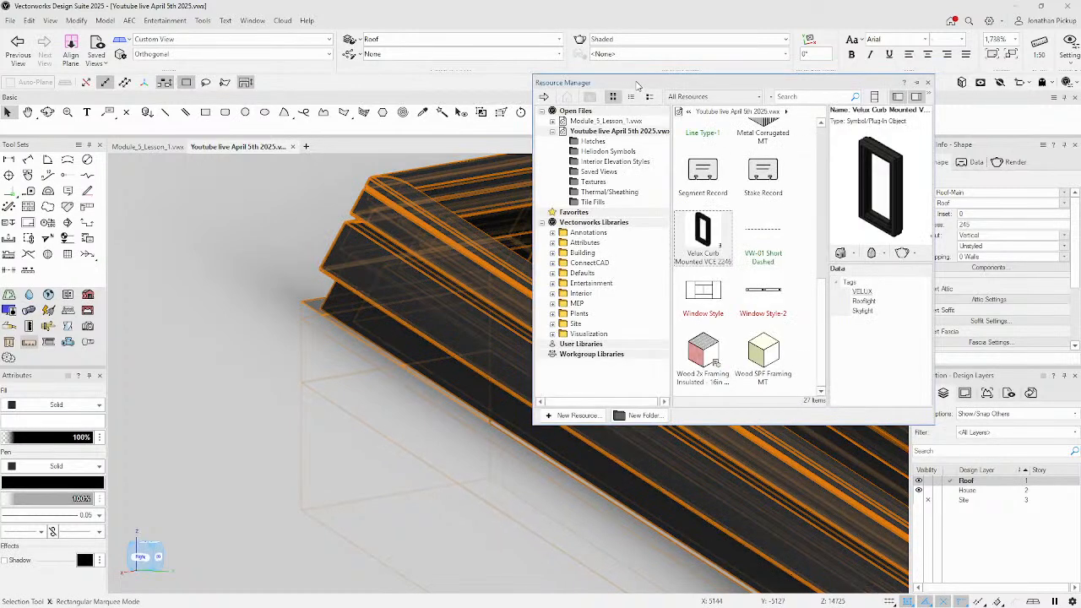
pyautogui.rightClick(702, 249)
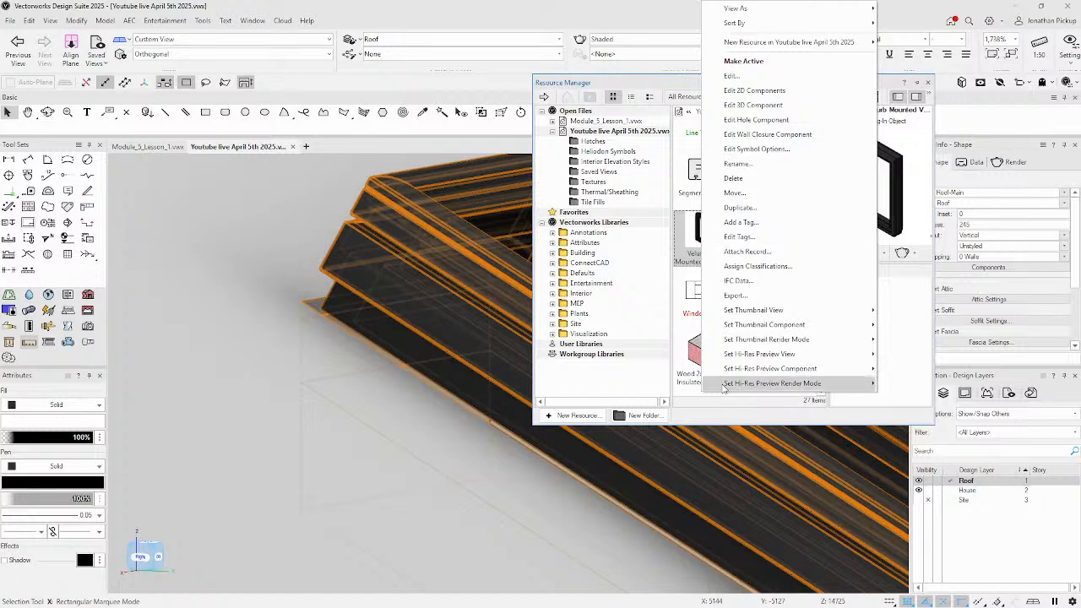
pyautogui.click(690, 417)
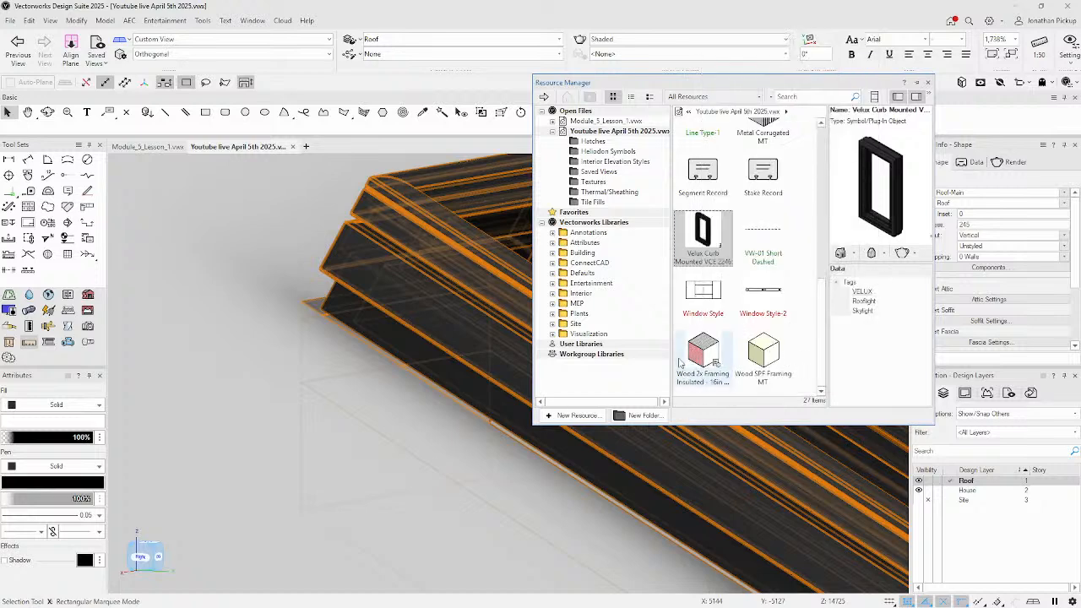
pyautogui.rightClick(715, 253)
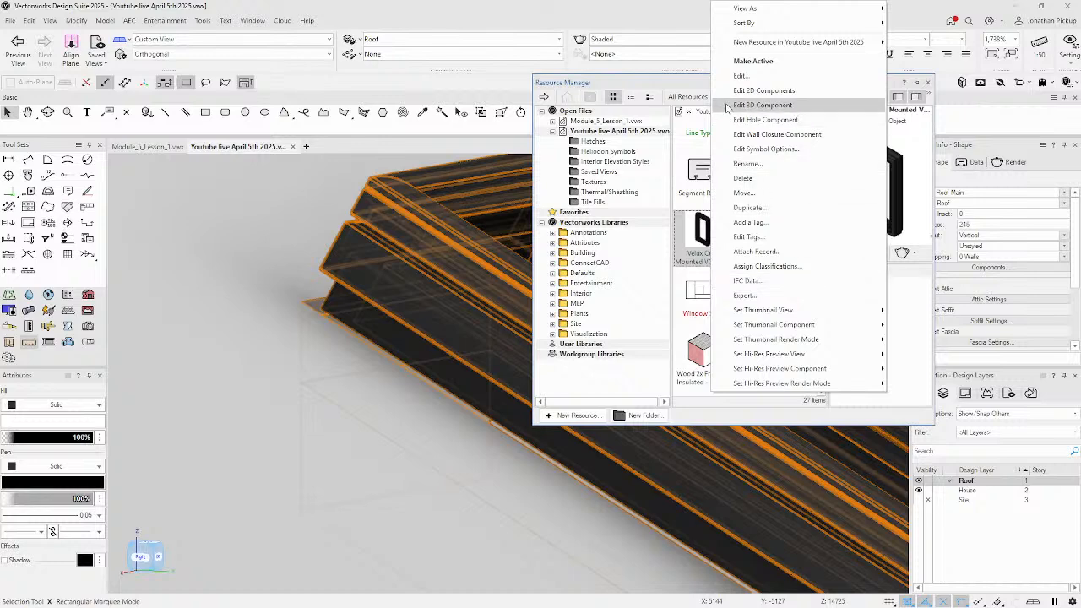
pyautogui.click(751, 105)
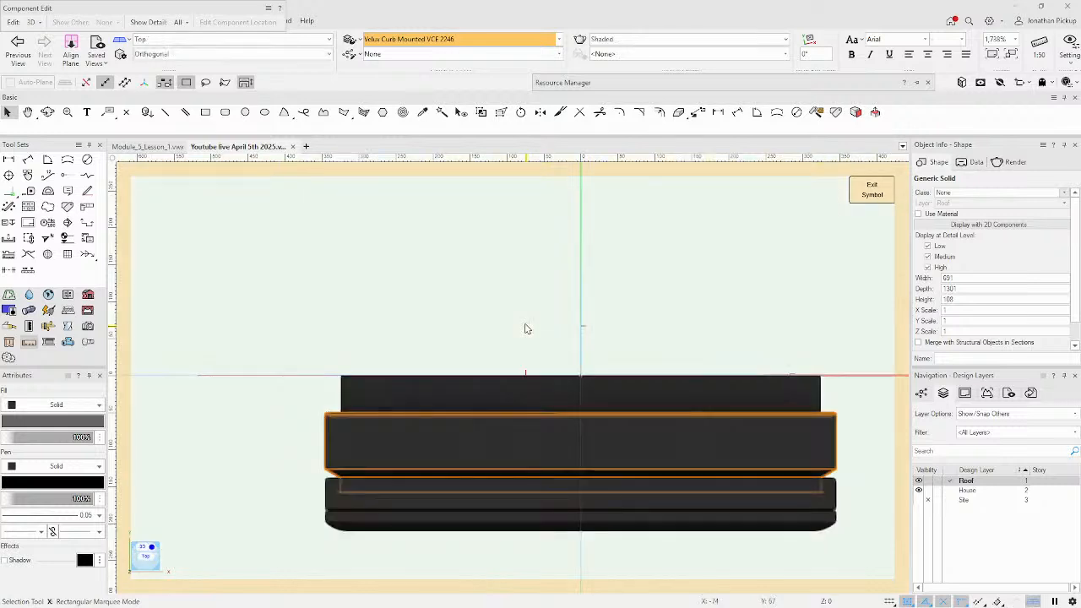
# Shift all six selected solids 49 along Y with the 3D gizmo, then exit the symbol.
pyautogui.moveTo(286, 328); pyautogui.dragTo(863, 558)
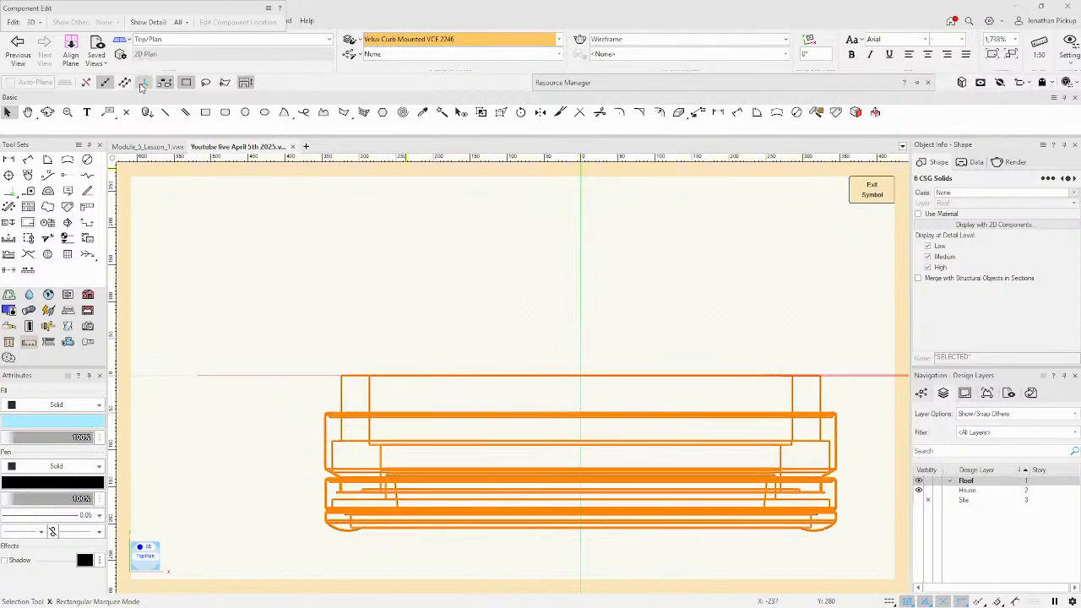
pyautogui.click(143, 84)
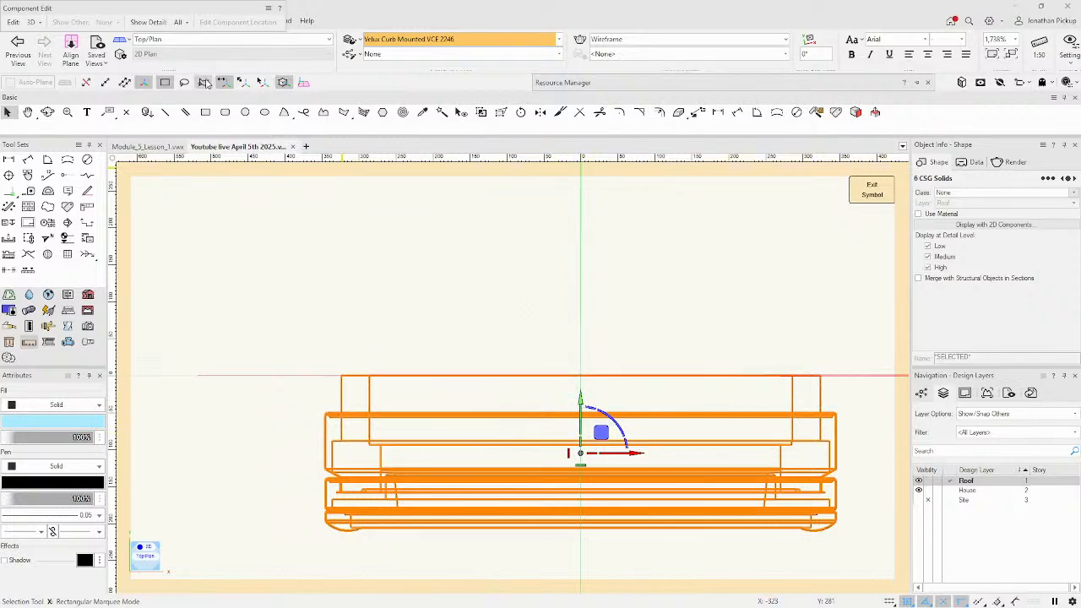
pyautogui.click(261, 83)
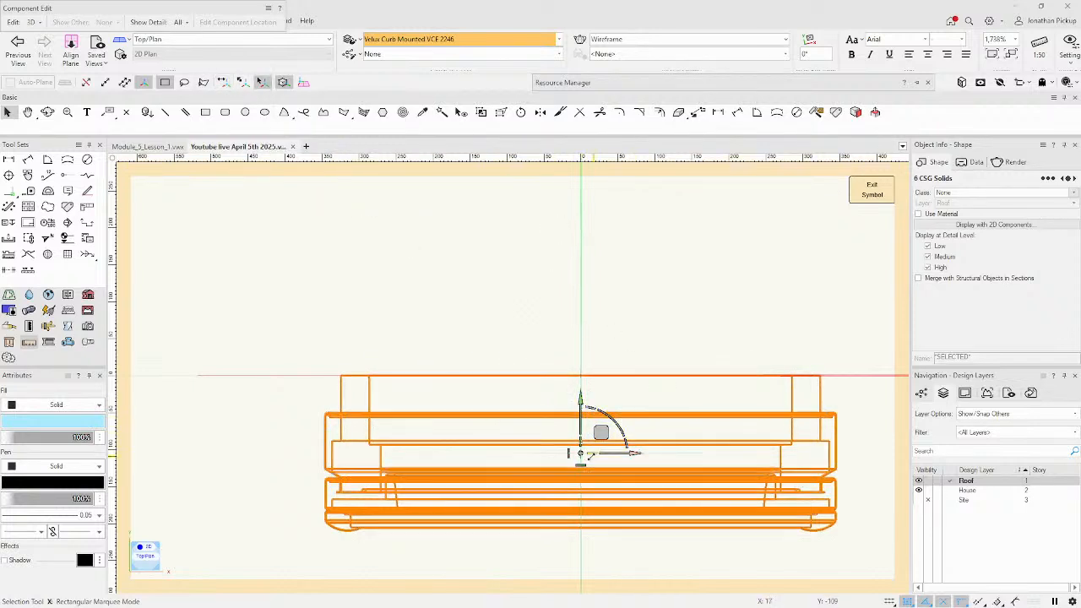
pyautogui.moveTo(580, 452); pyautogui.dragTo(581, 414)
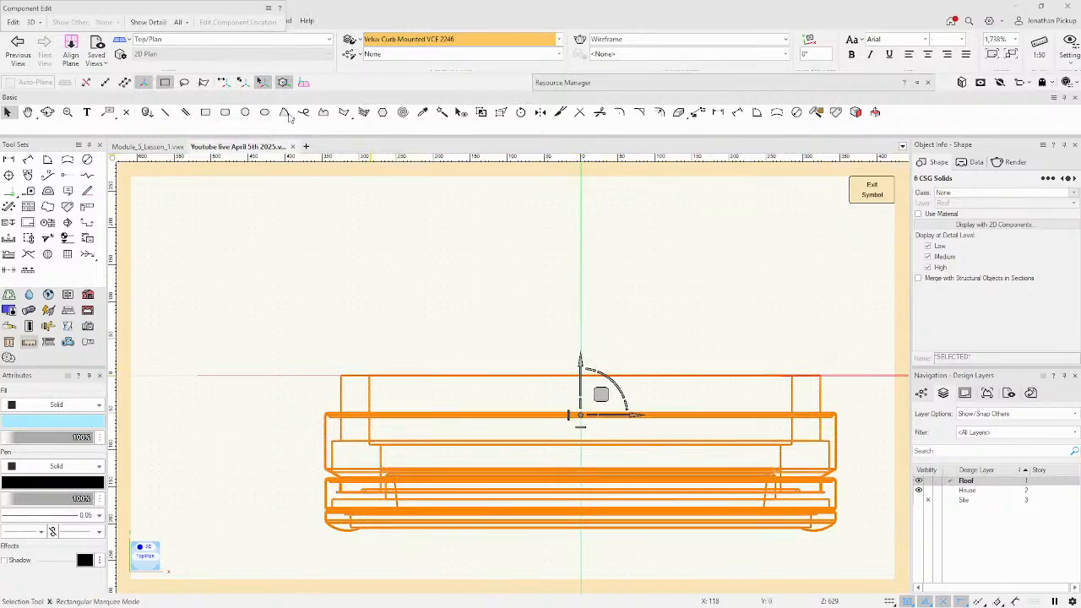
pyautogui.click(226, 82)
pyautogui.moveTo(581, 363); pyautogui.dragTo(582, 321)
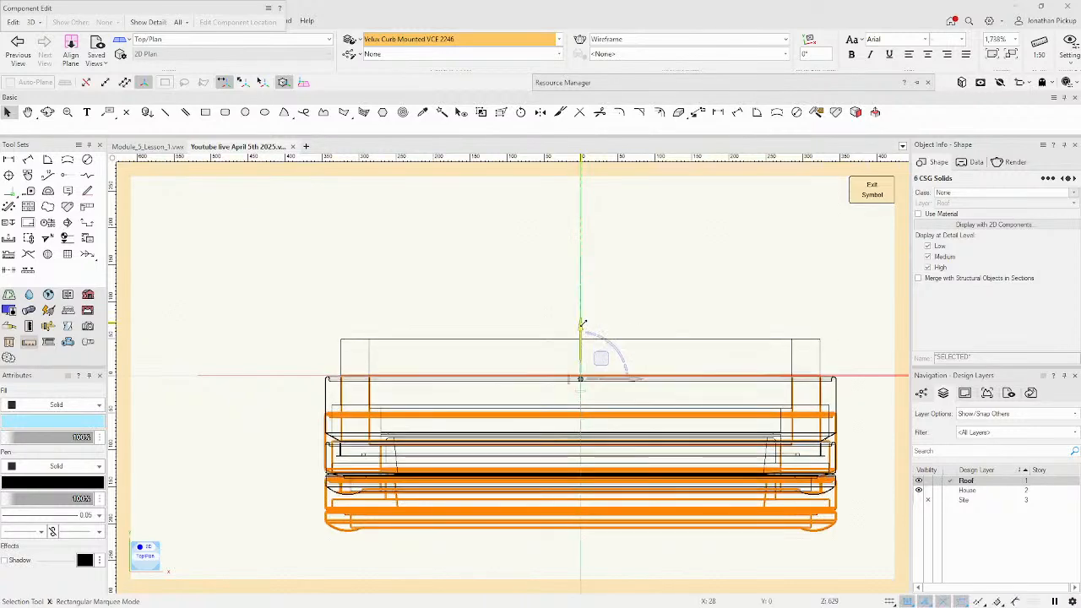
pyautogui.click(868, 190)
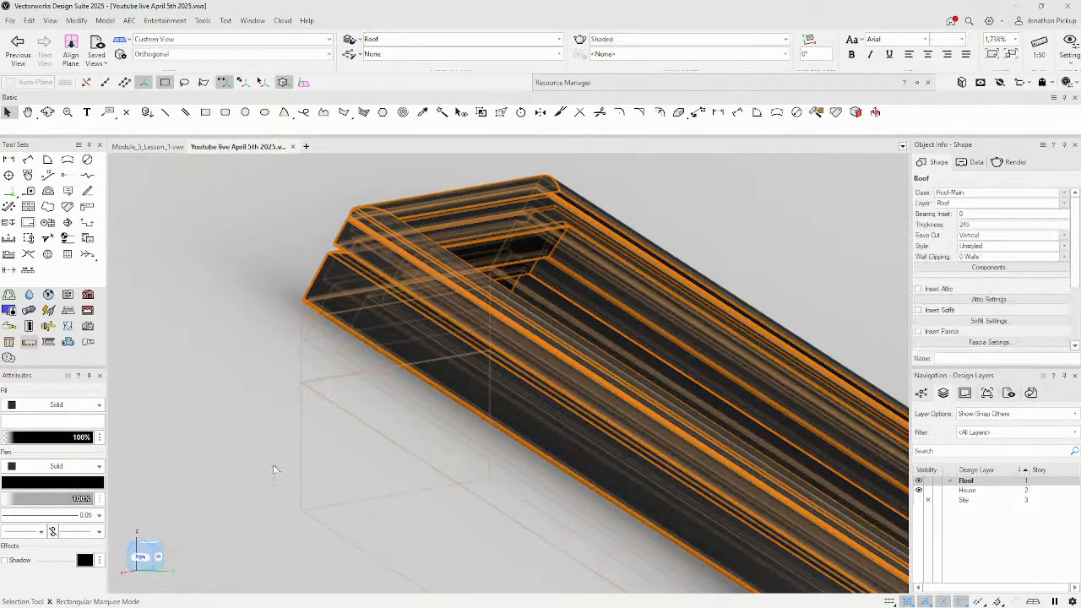
# Zoom out over the whole roof, switch to Top/Plan, and start a new document with Ctrl+N.
pyautogui.scroll(5, 254, 305)
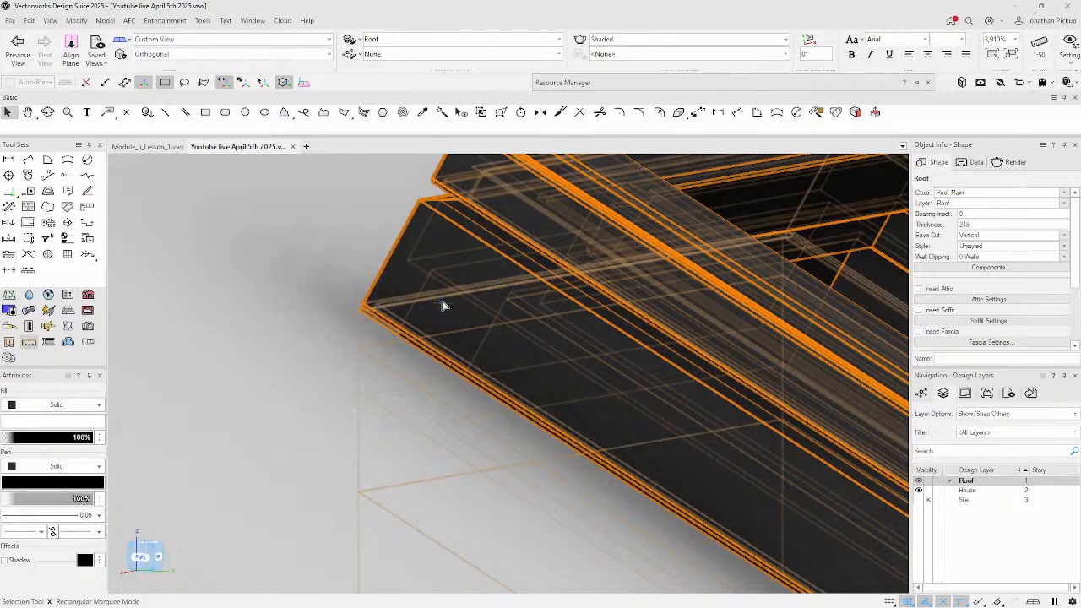
pyautogui.scroll(-5, 455, 271)
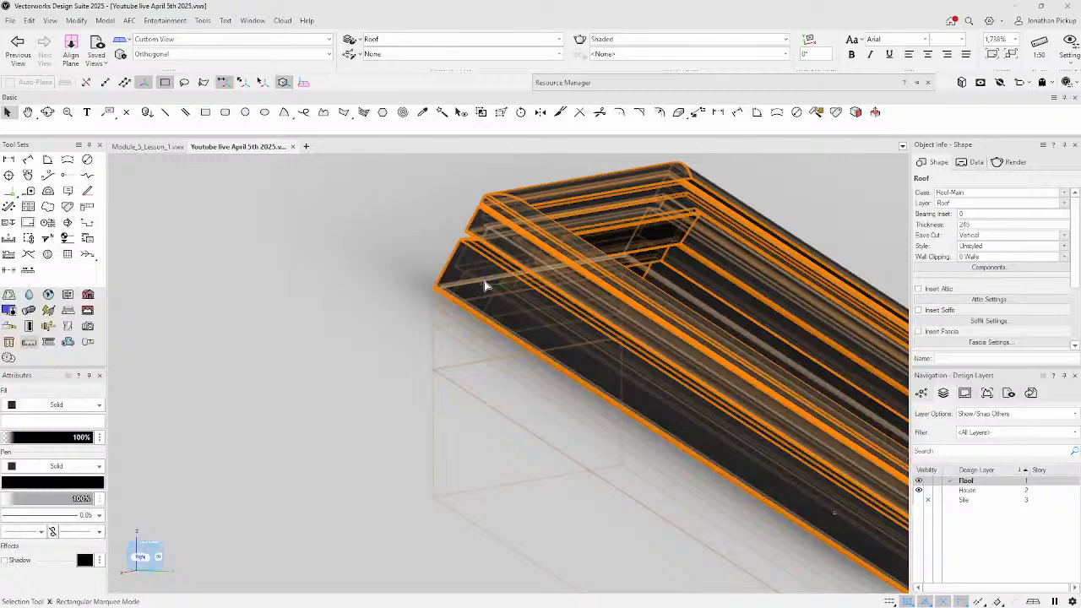
pyautogui.scroll(-7, 541, 346)
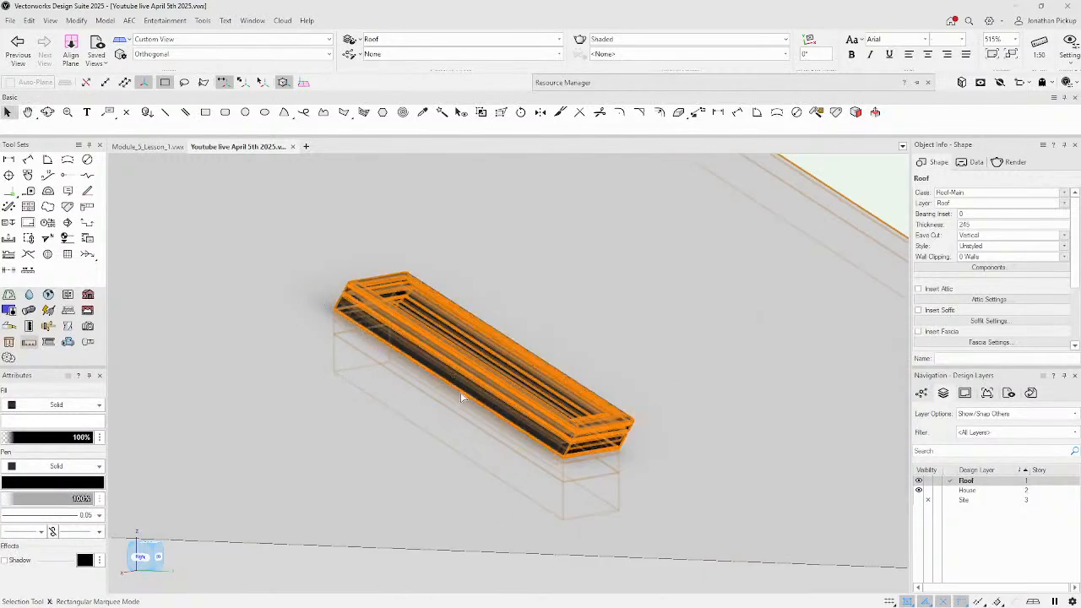
pyautogui.scroll(-5, 602, 405)
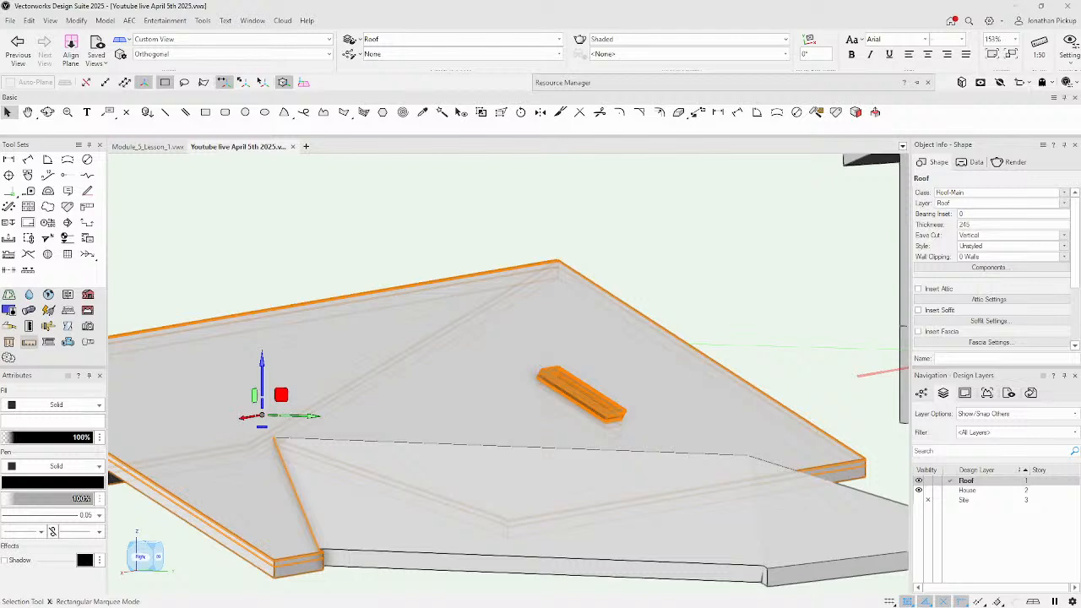
pyautogui.press('F5')
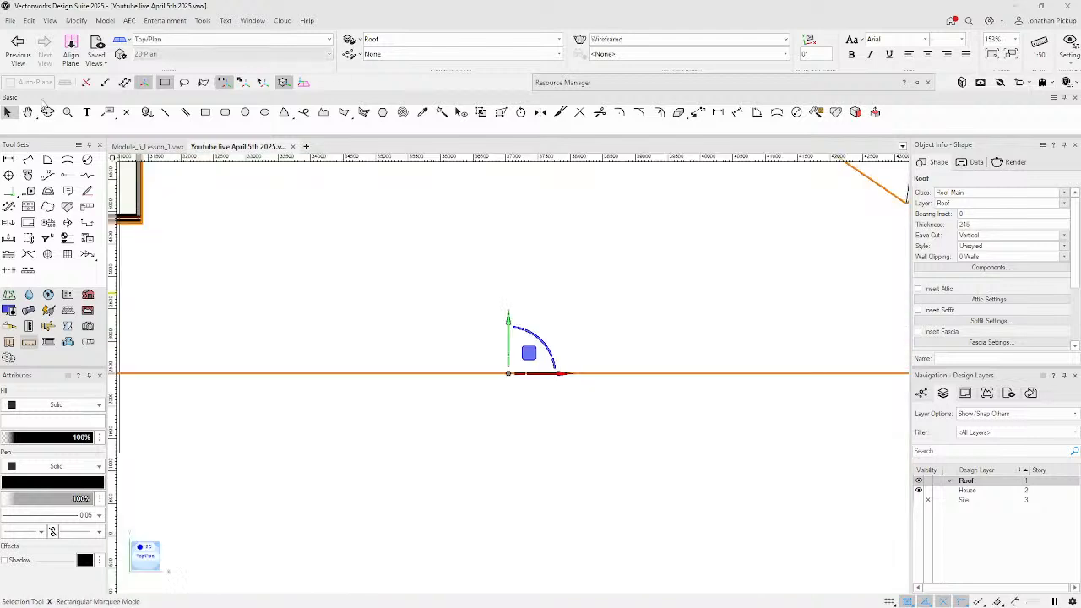
pyautogui.hotkey('ctrl', 'n')
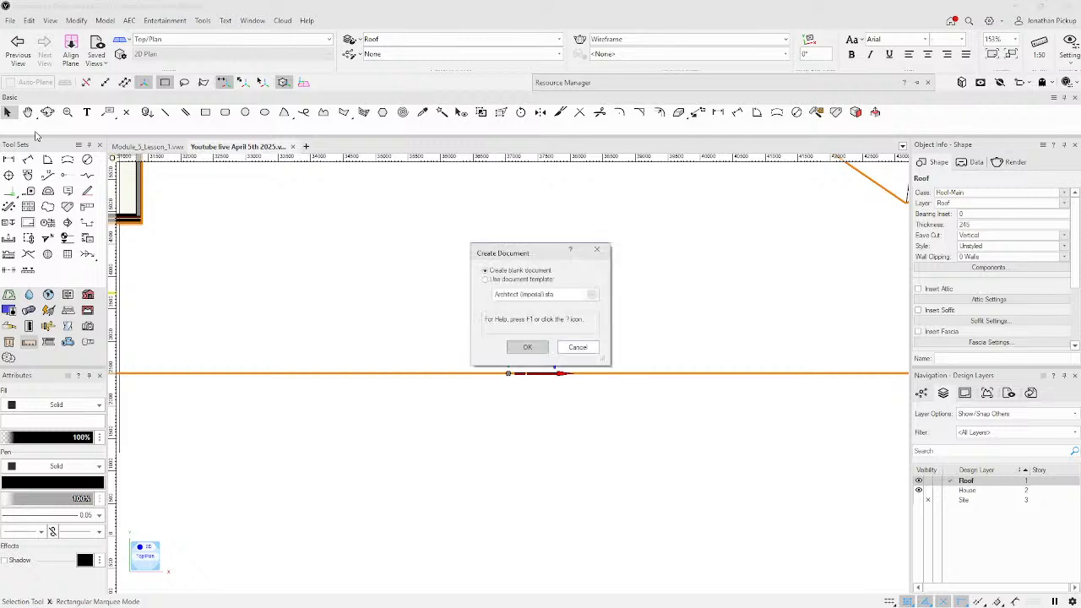
# Create the blank document and draw a flat rectangle.
pyautogui.click(528, 349)
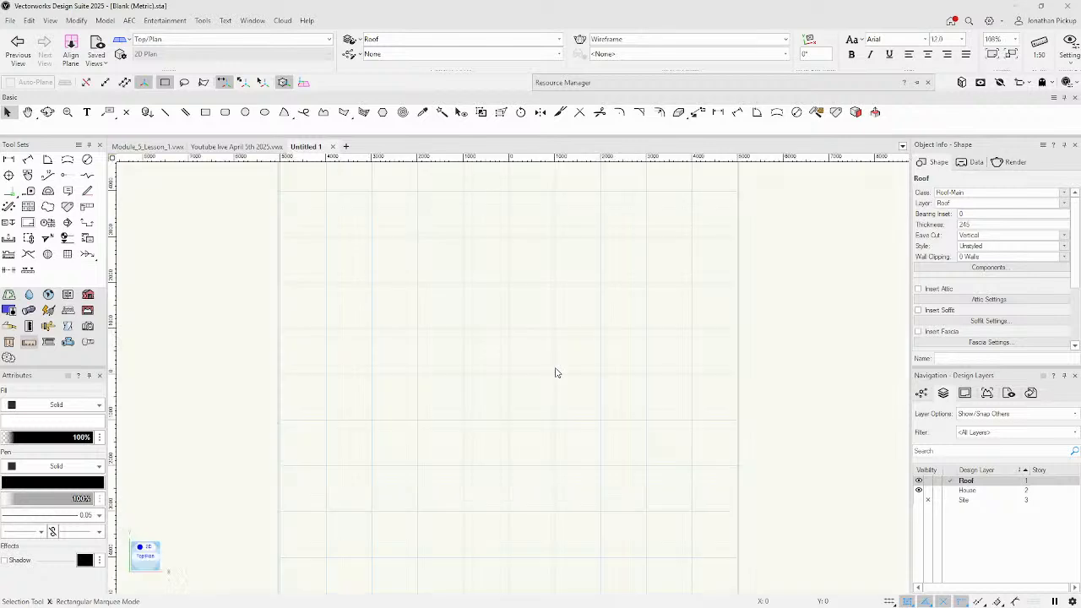
pyautogui.scroll(5, 554, 370)
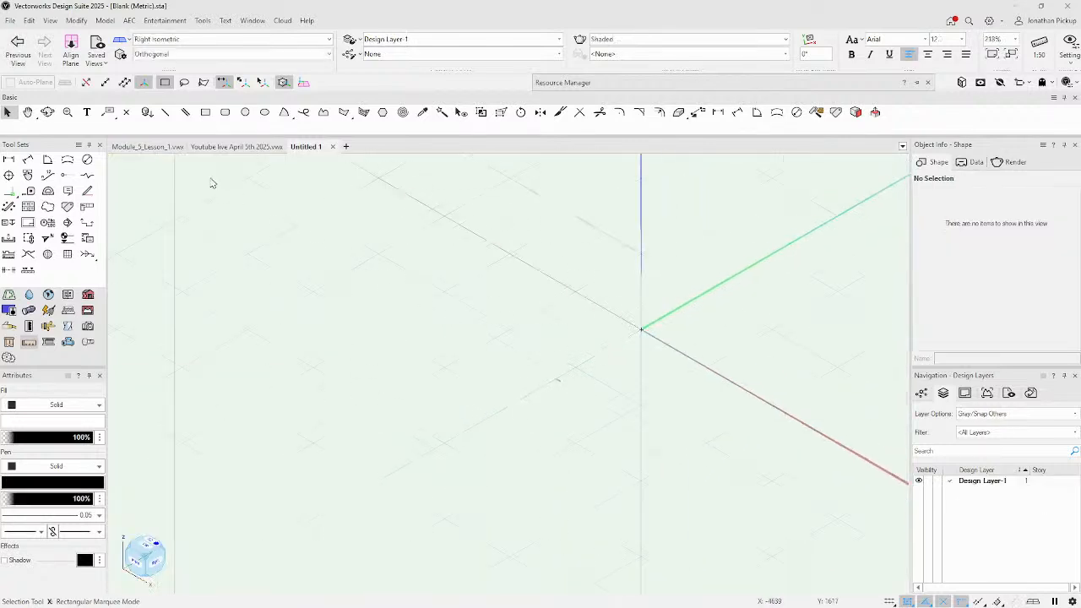
pyautogui.click(206, 111)
pyautogui.click(507, 304)
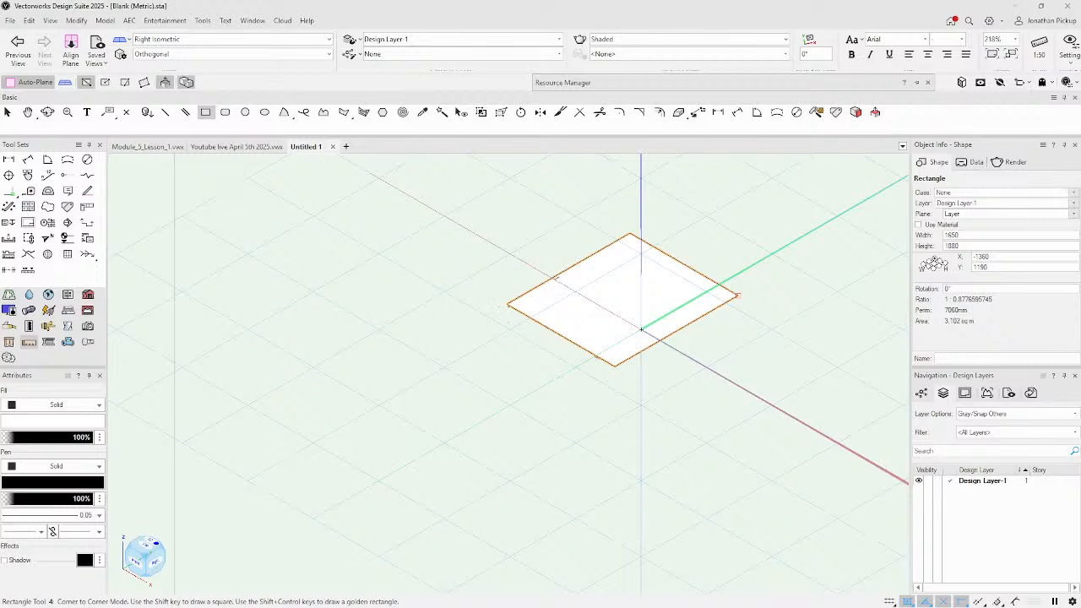
pyautogui.moveTo(567, 312); pyautogui.dragTo(569, 248)
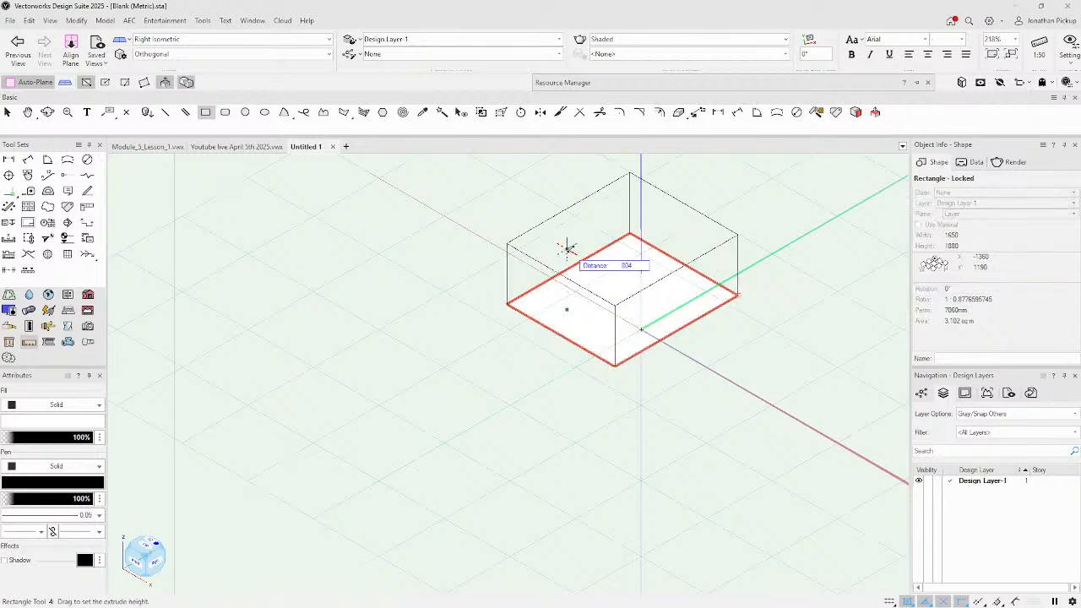
pyautogui.press('Escape')
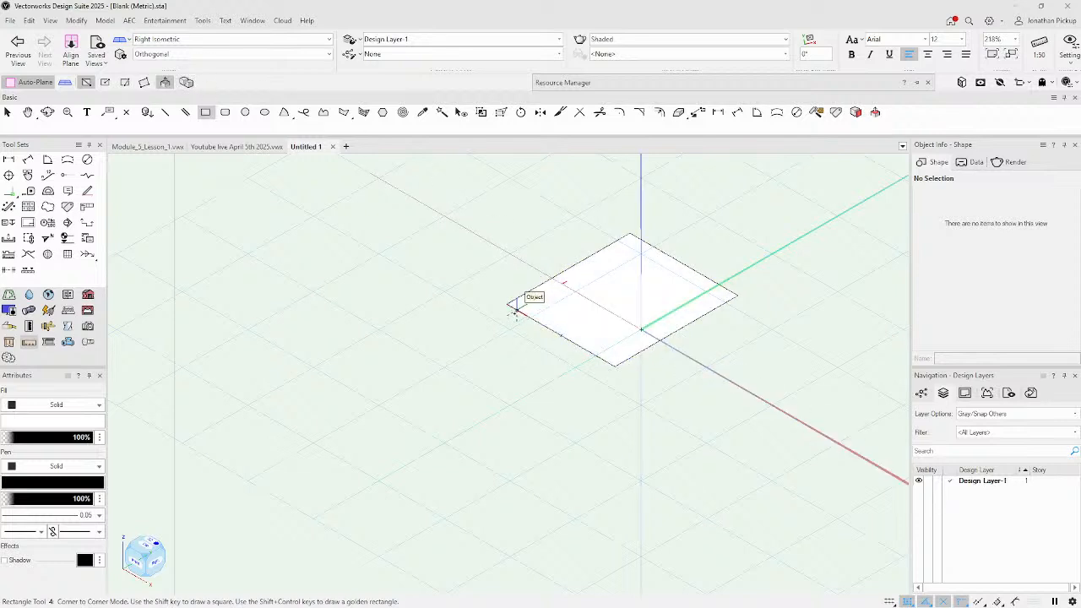
# Extrude a rectangle into a tall box and pull a side block from its right face.
pyautogui.click(365, 344)
pyautogui.click(545, 363)
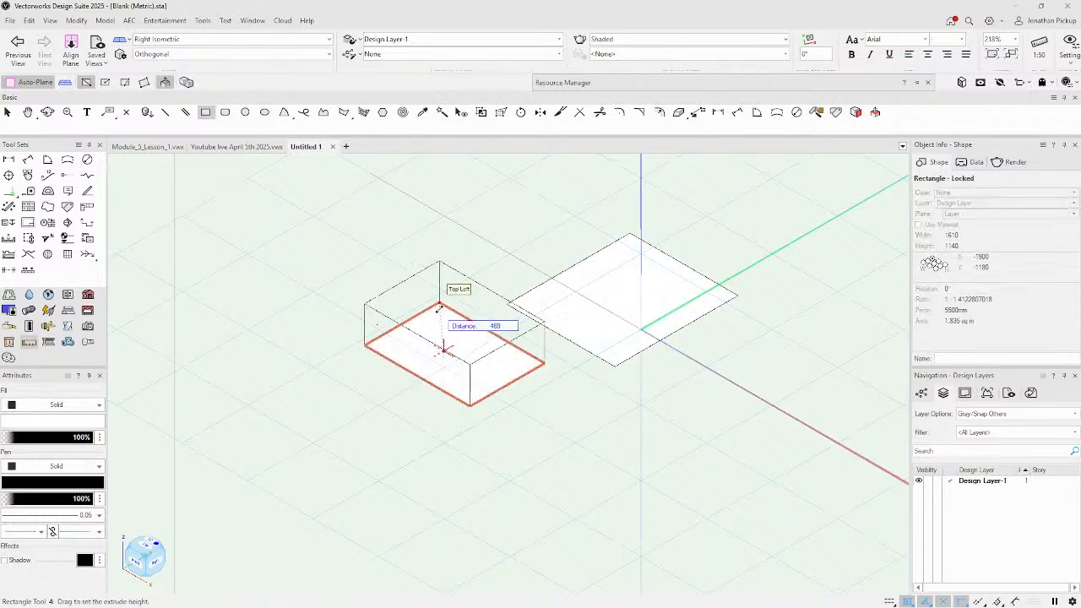
pyautogui.click(439, 212)
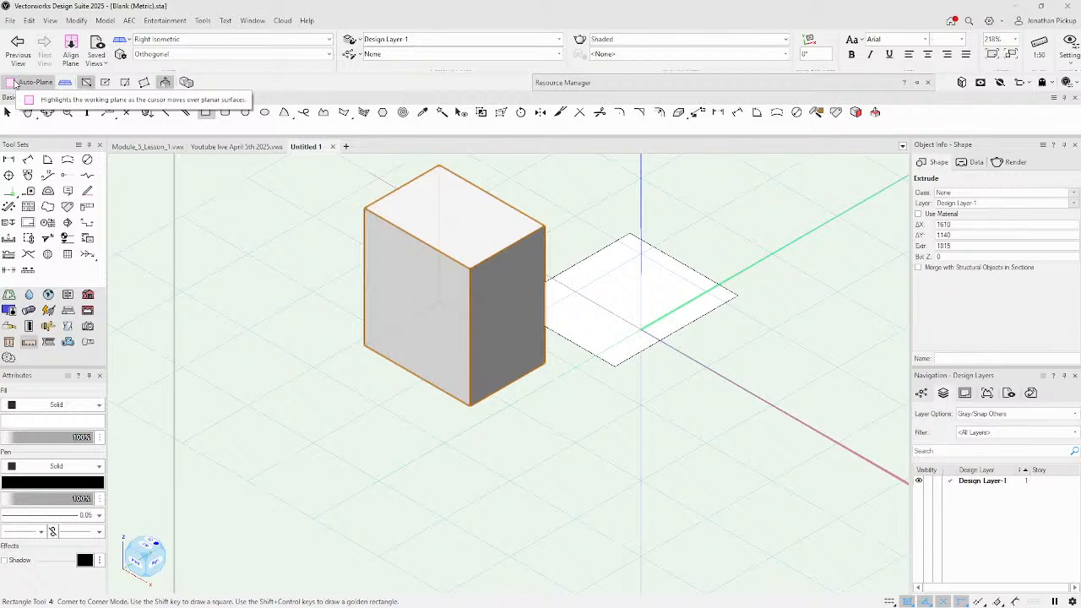
pyautogui.click(503, 278)
pyautogui.click(537, 333)
pyautogui.click(520, 308)
pyautogui.click(653, 406)
# Extrude a 580-tall small box from a rectangle on the large box's top face.
pyautogui.click(436, 206)
pyautogui.click(504, 218)
pyautogui.click(495, 212)
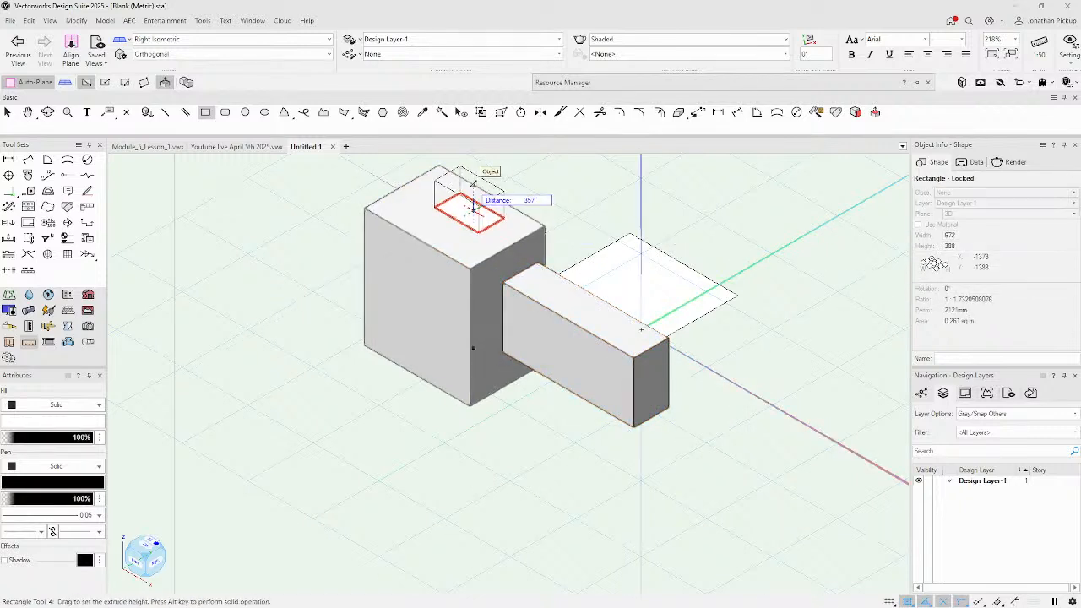
pyautogui.click(504, 177)
pyautogui.press('x')
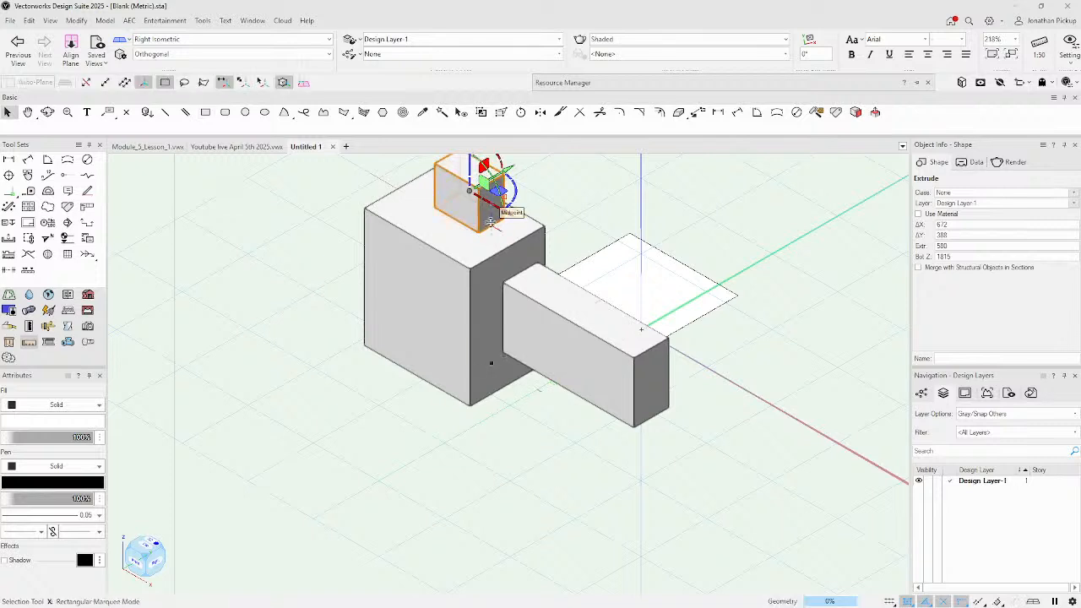
# Delete the small top box and the horizontal side block.
pyautogui.click(105, 82)
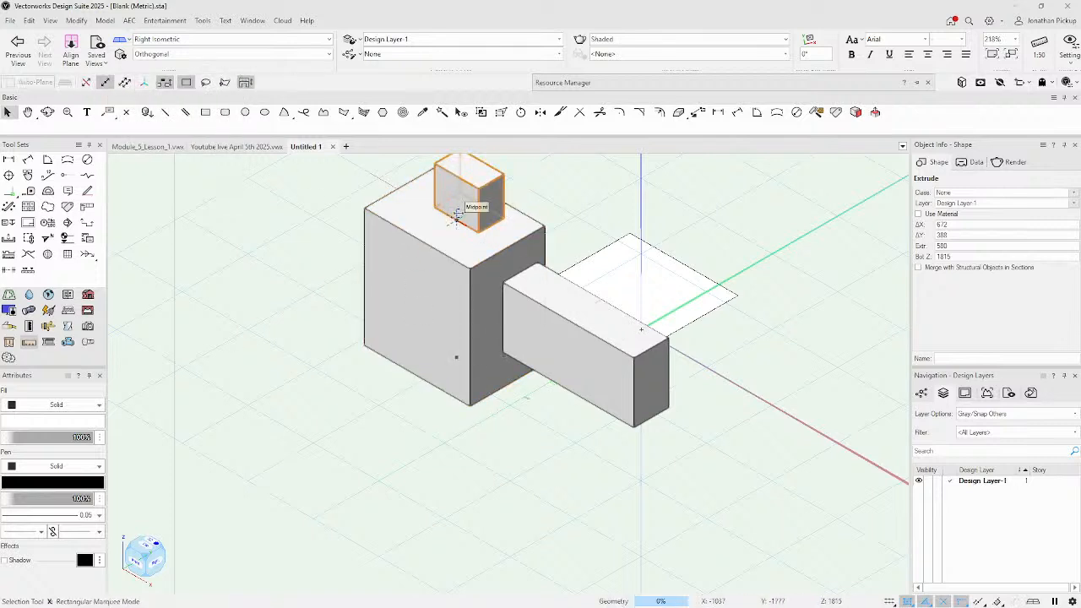
pyautogui.press('Delete')
pyautogui.click(524, 292)
pyautogui.press('Delete')
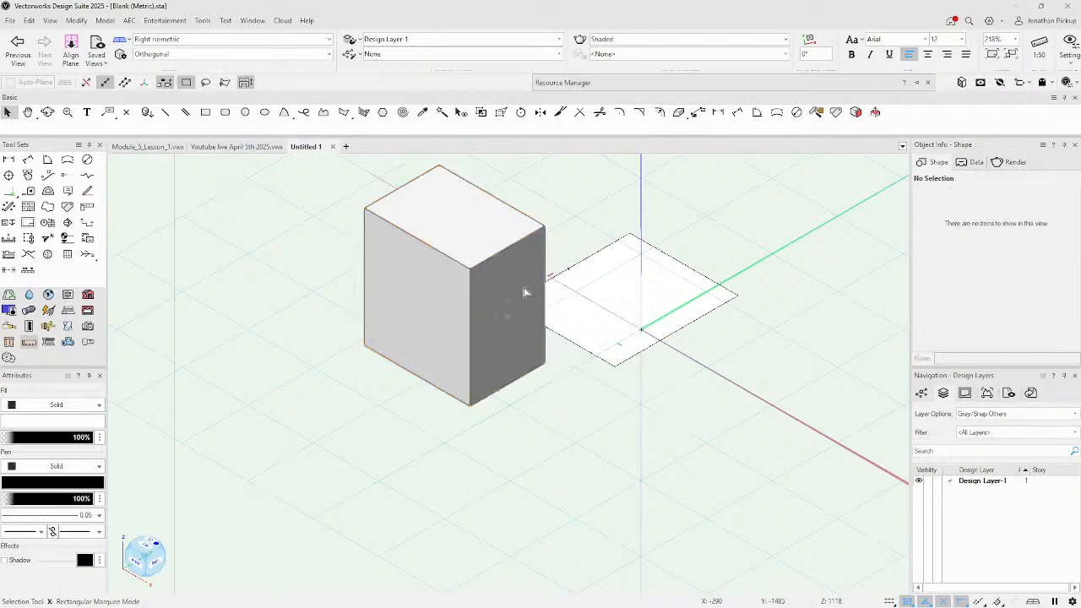
# Delete the flat rectangle and push a rectangle into the large box's front face to cut a recess.
pyautogui.click(584, 306)
pyautogui.press('Delete')
pyautogui.click(523, 309)
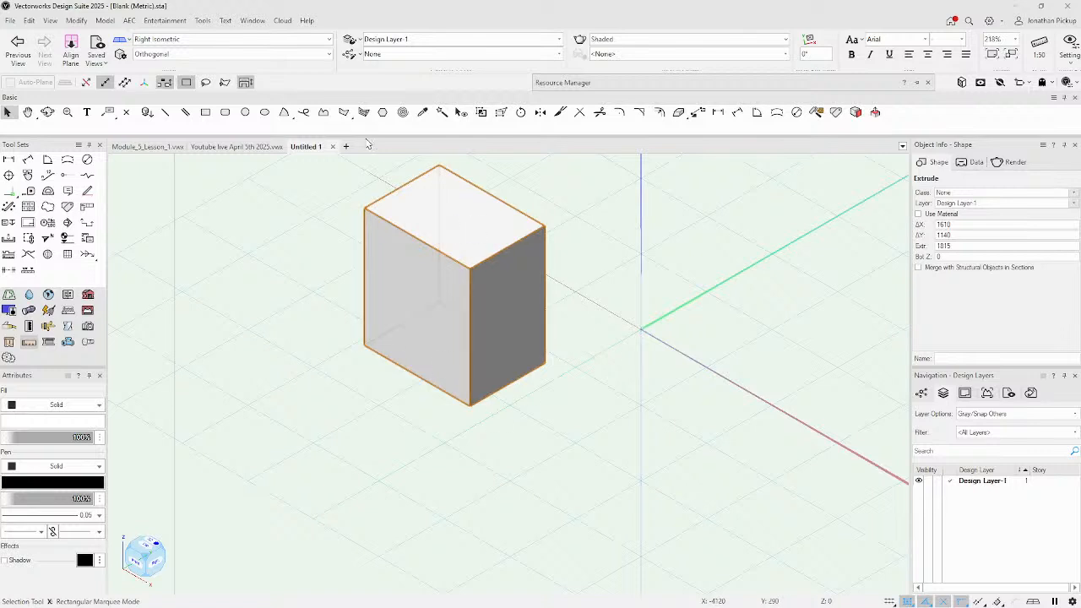
pyautogui.click(206, 112)
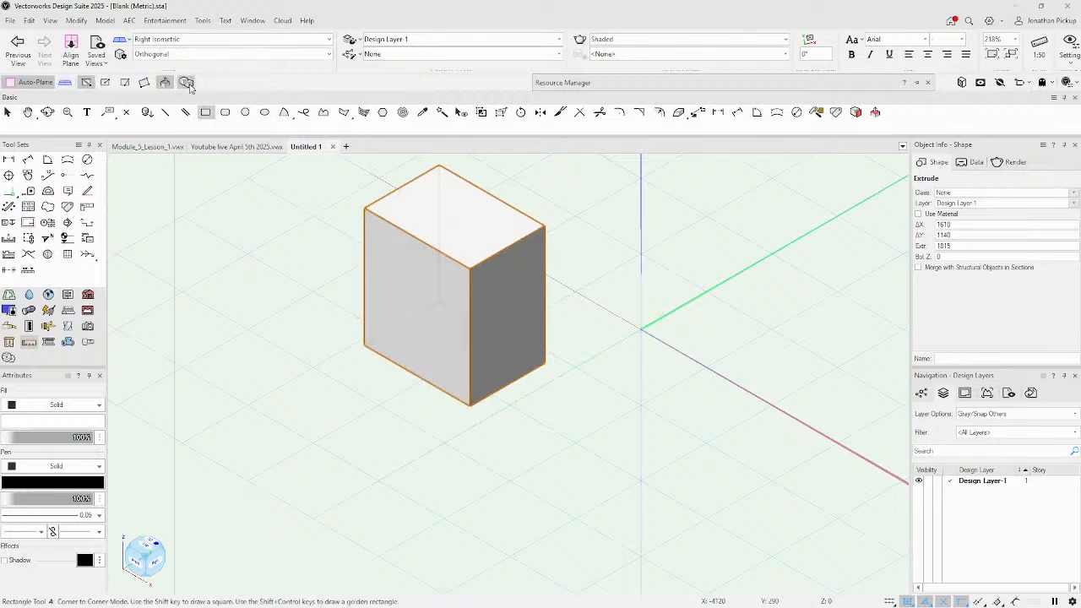
pyautogui.click(384, 272)
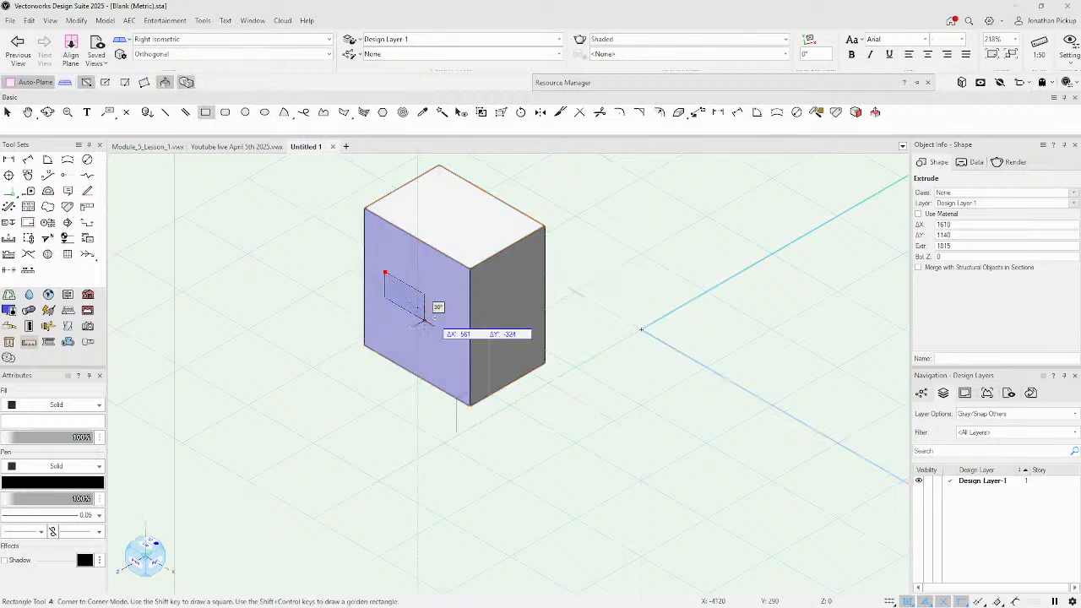
pyautogui.click(470, 376)
pyautogui.click(452, 349)
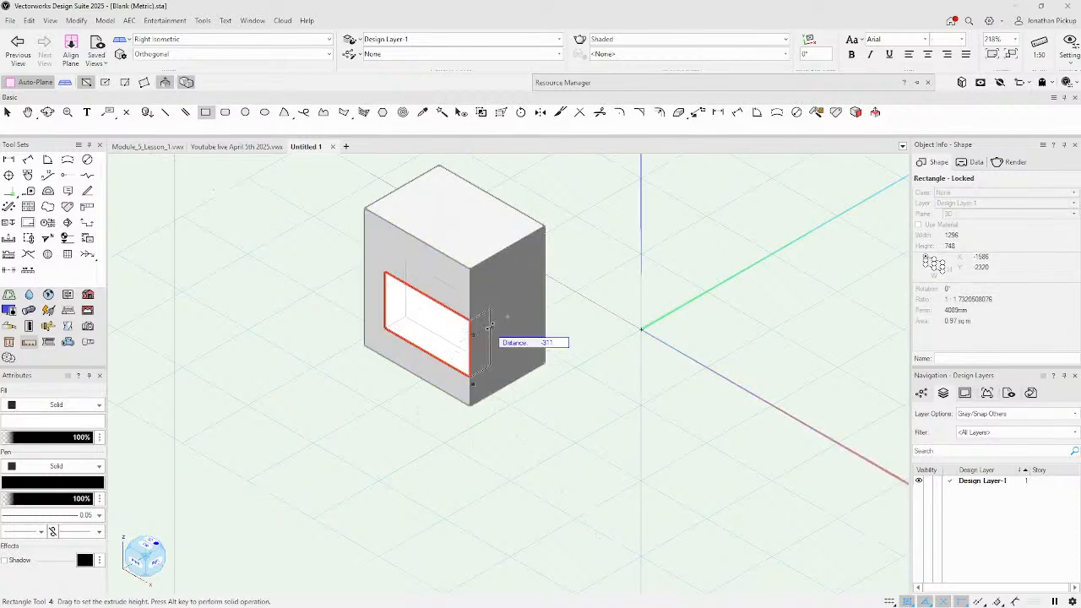
pyautogui.click(488, 325)
pyautogui.keyDown('ctrl'); pyautogui.moveTo(474, 353); pyautogui.dragTo(326, 220, button='middle'); pyautogui.keyUp('ctrl')
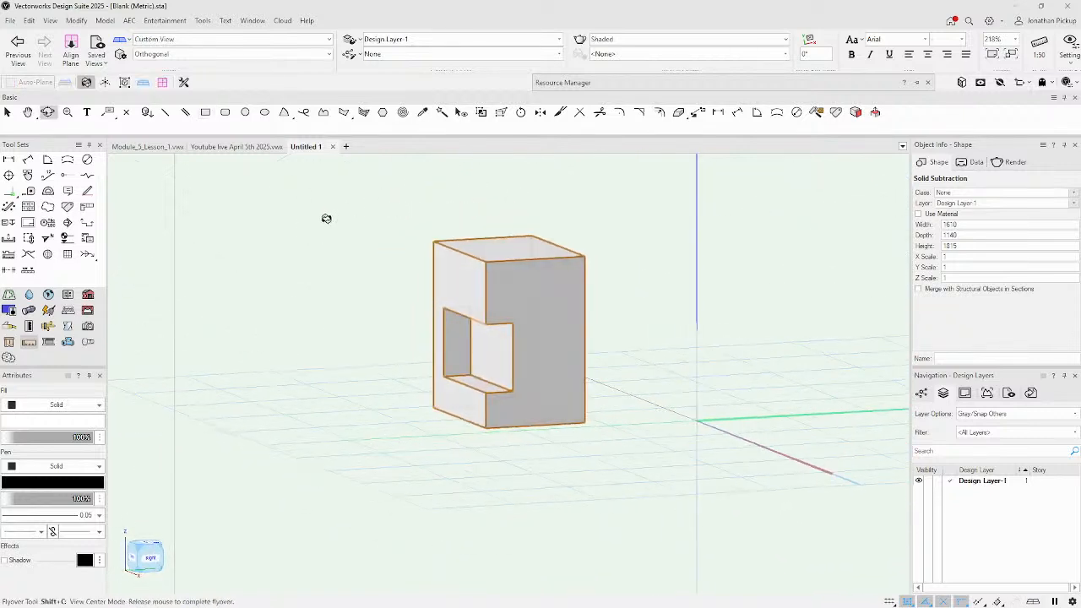
# Pull a rectangle out of the front face, decline the backup prompt, then delete the combined solid.
pyautogui.press('4')
pyautogui.click(550, 277)
pyautogui.click(585, 424)
pyautogui.click(565, 414)
pyautogui.click(615, 440)
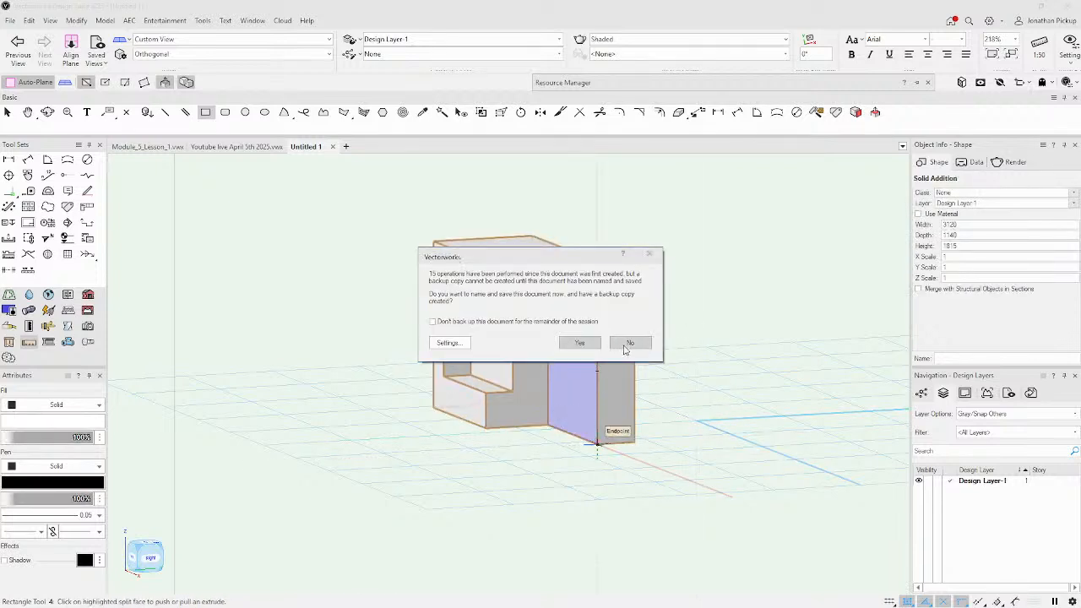
pyautogui.click(448, 323)
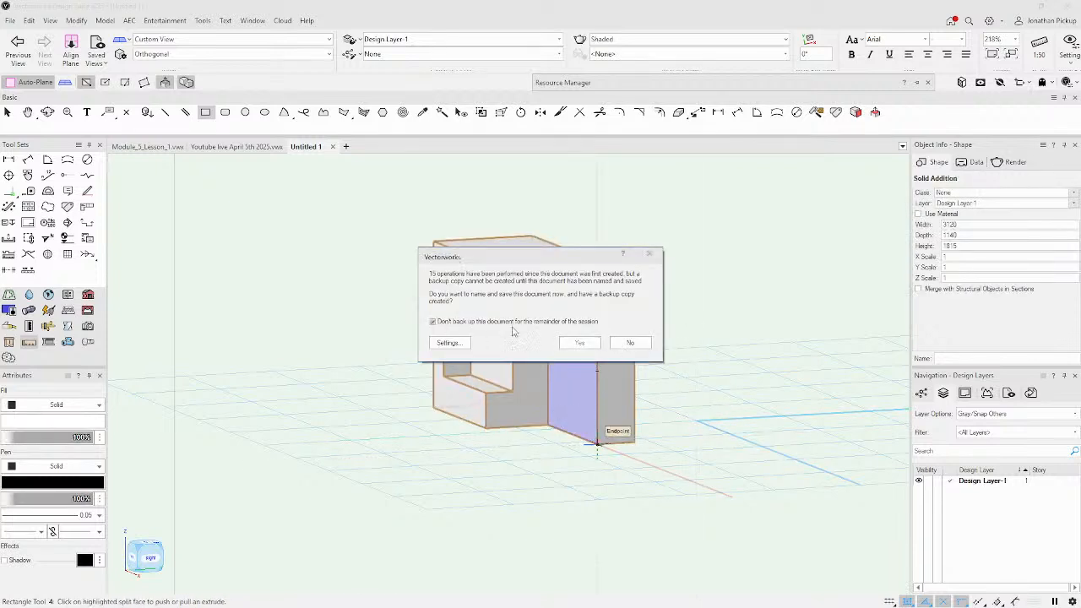
pyautogui.click(630, 342)
pyautogui.keyDown('shift'); pyautogui.moveTo(639, 326); pyautogui.dragTo(621, 378, button='middle'); pyautogui.keyUp('shift')
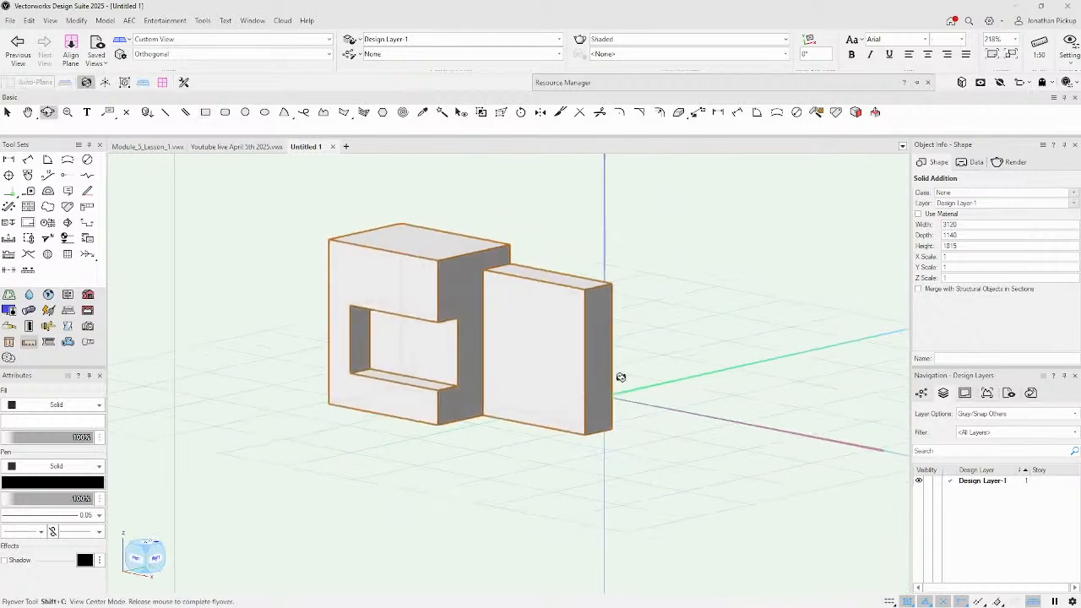
pyautogui.press('4')
pyautogui.press('Delete')
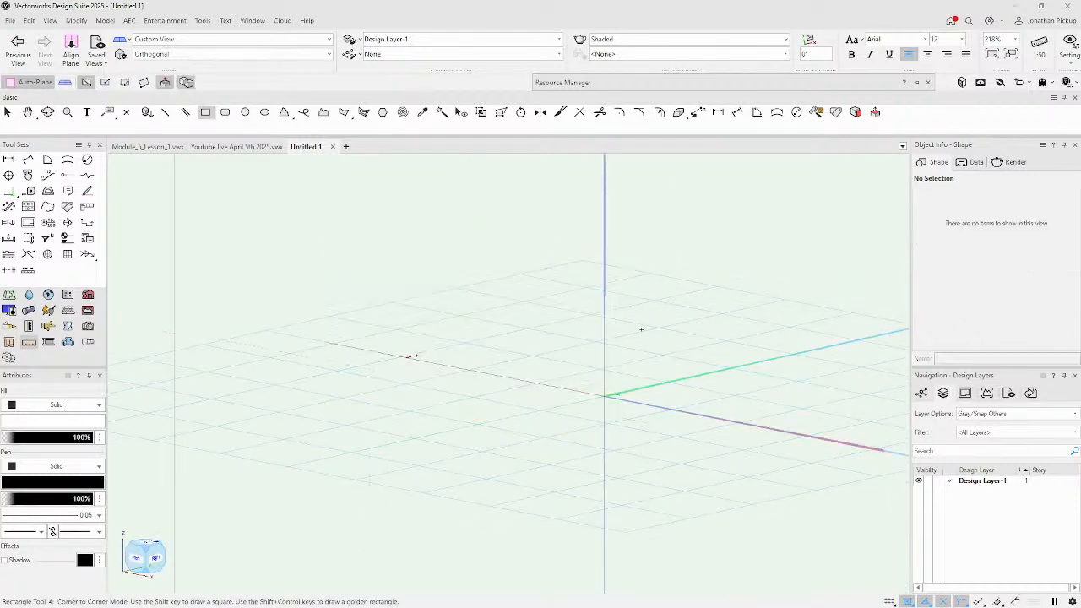
pyautogui.press('F5')
pyautogui.click(536, 357)
pyautogui.click(666, 432)
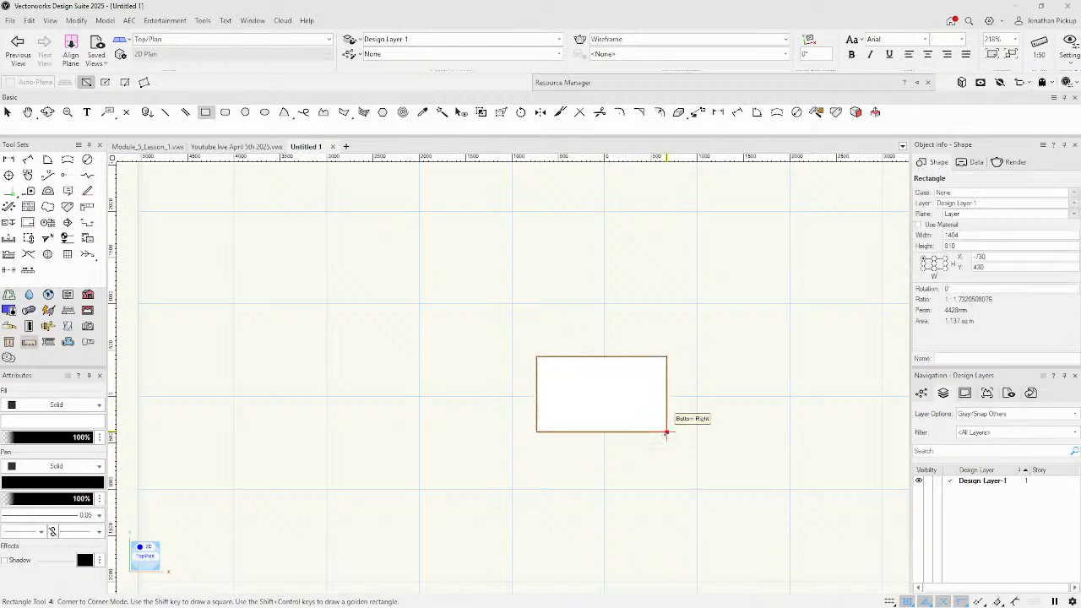
pyautogui.click(106, 21)
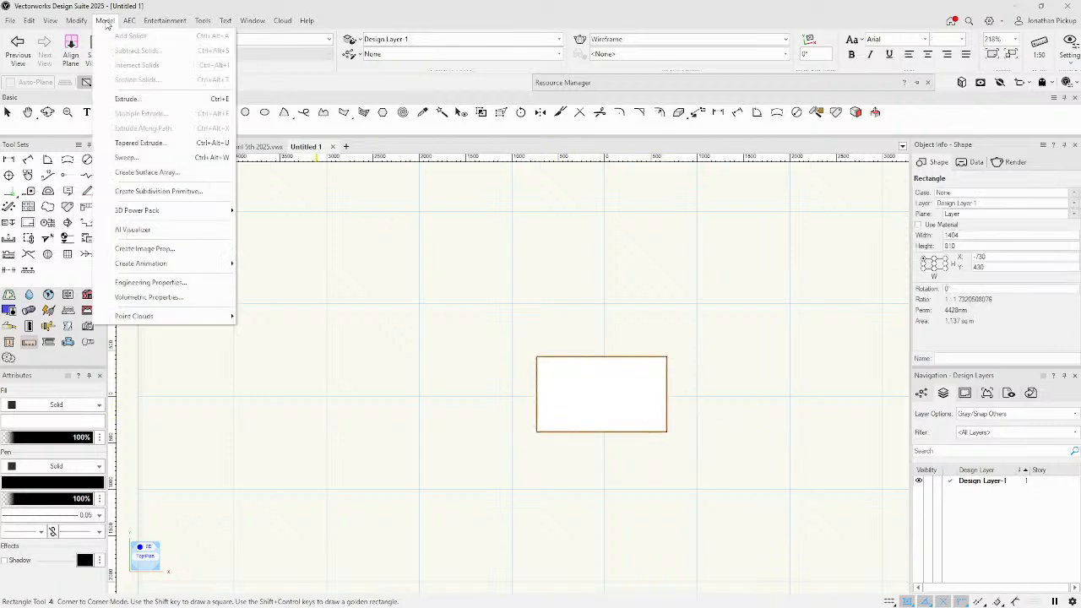
pyautogui.click(129, 103)
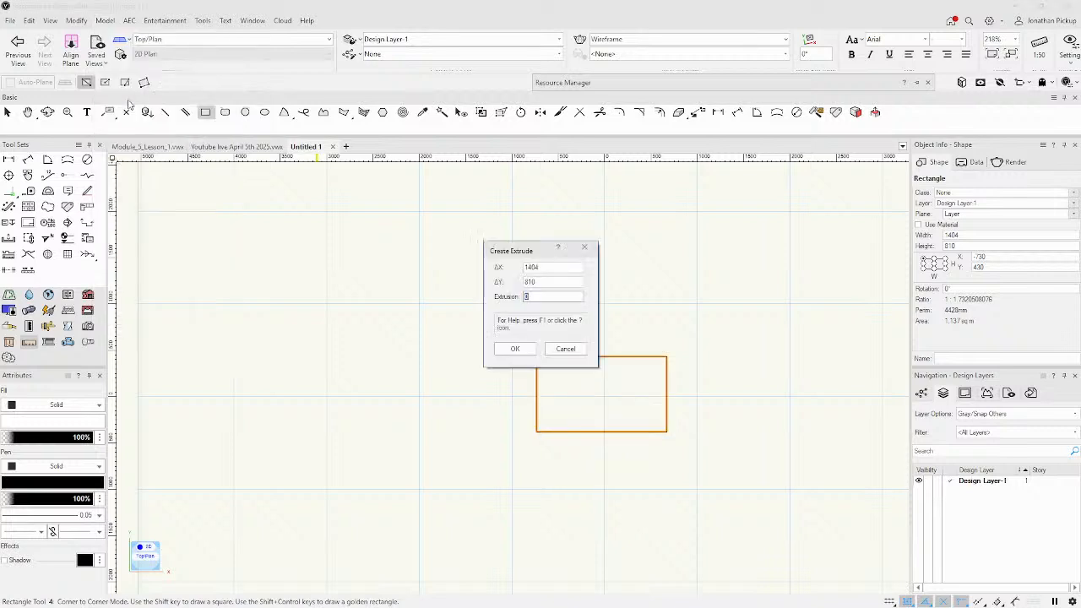
pyautogui.click(498, 348)
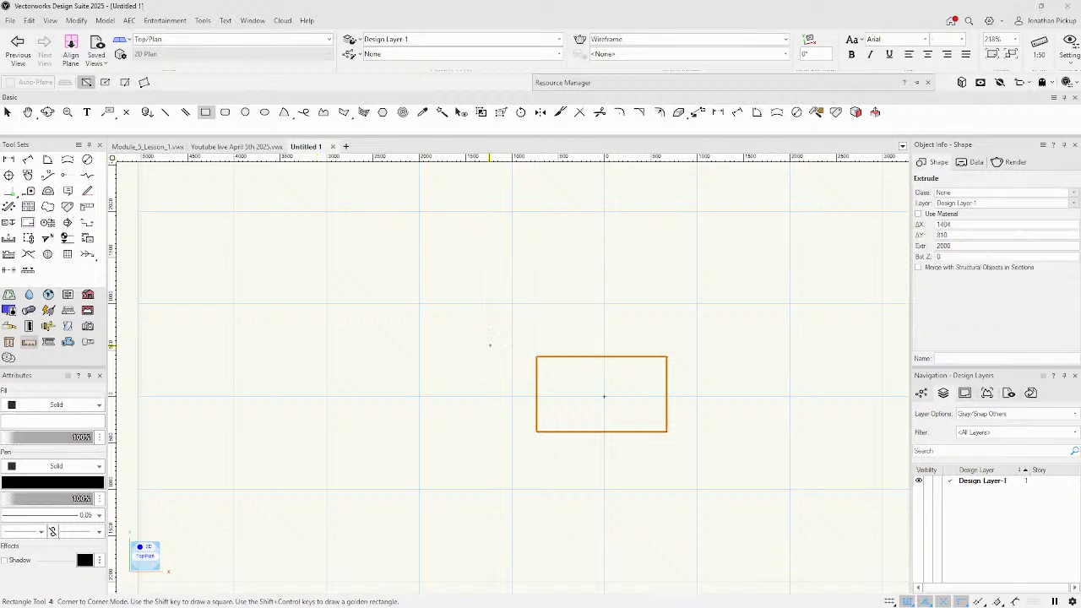
pyautogui.press('KP_3')
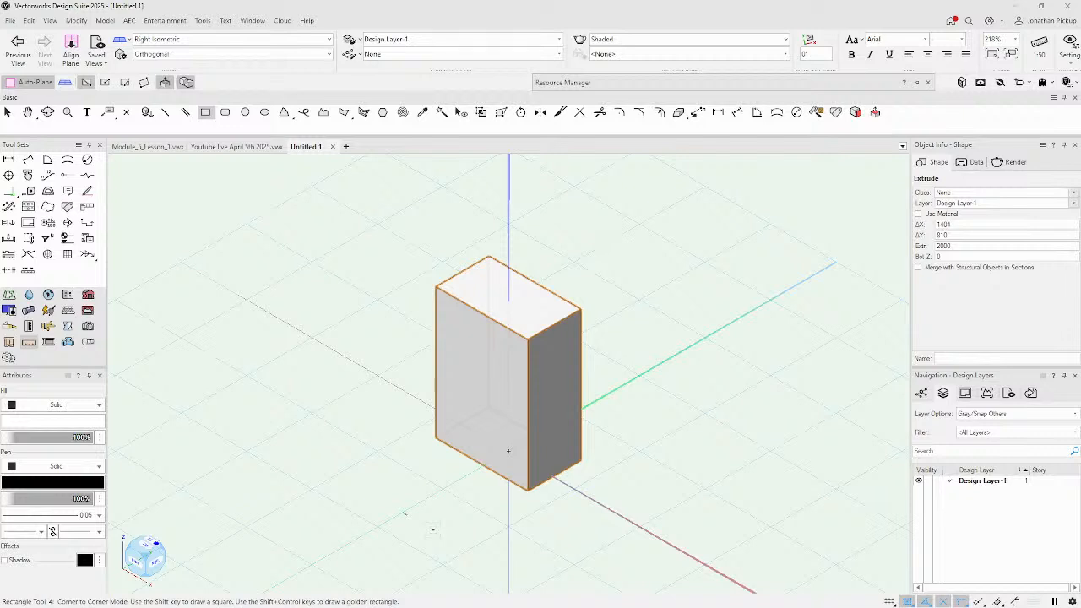
pyautogui.press('Delete')
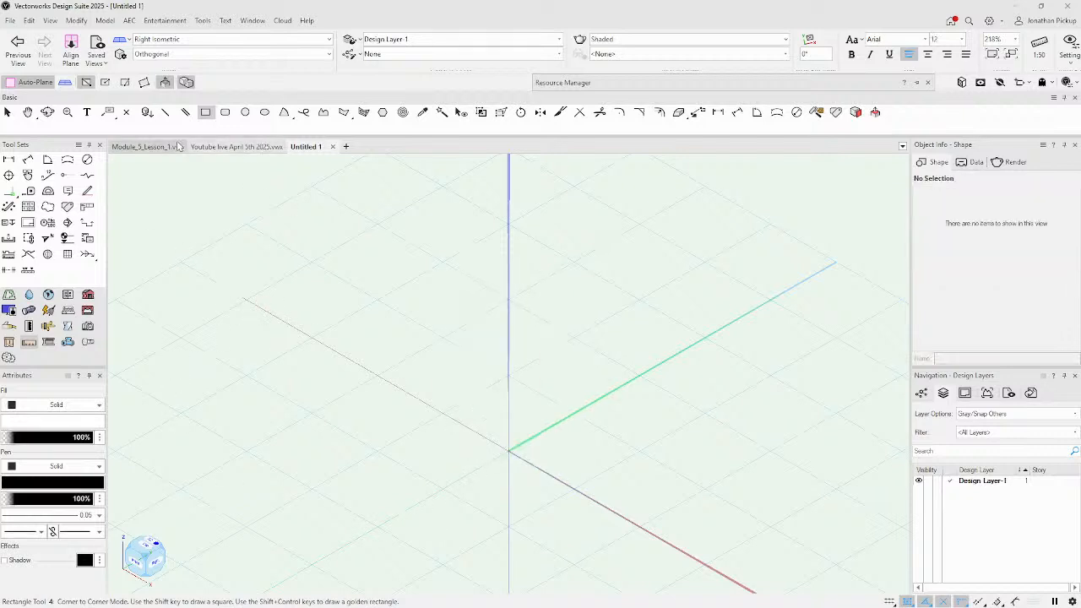
# Return to the Youtube live April 5th 2025 drawing in Right Isometric view, zoomed onto the roof.
pyautogui.click(237, 146)
pyautogui.scroll(-2, 593, 460)
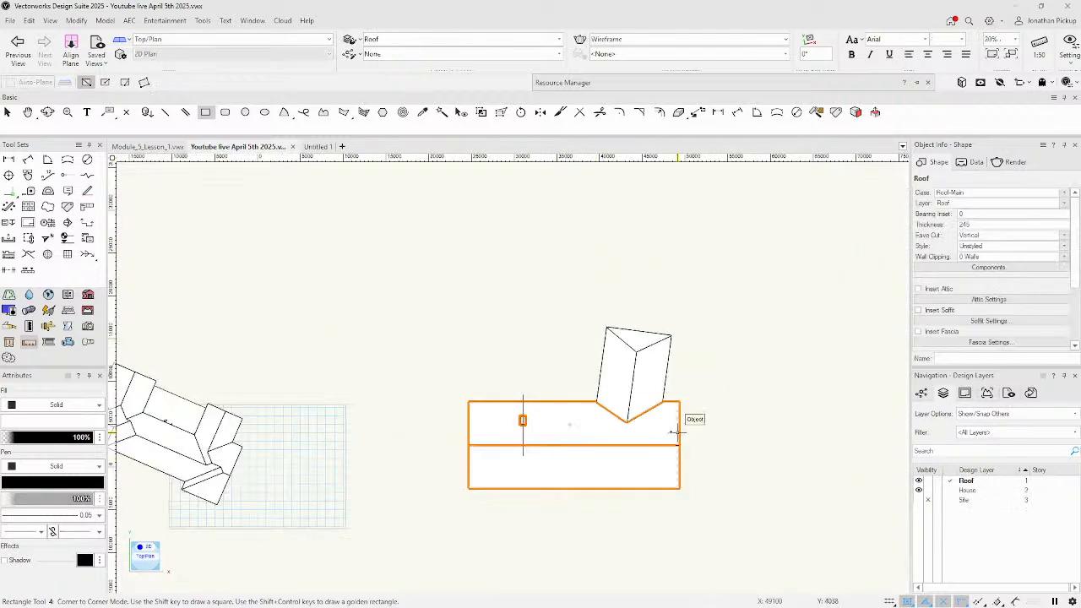
pyautogui.press('3')
pyautogui.scroll(5, 605, 359)
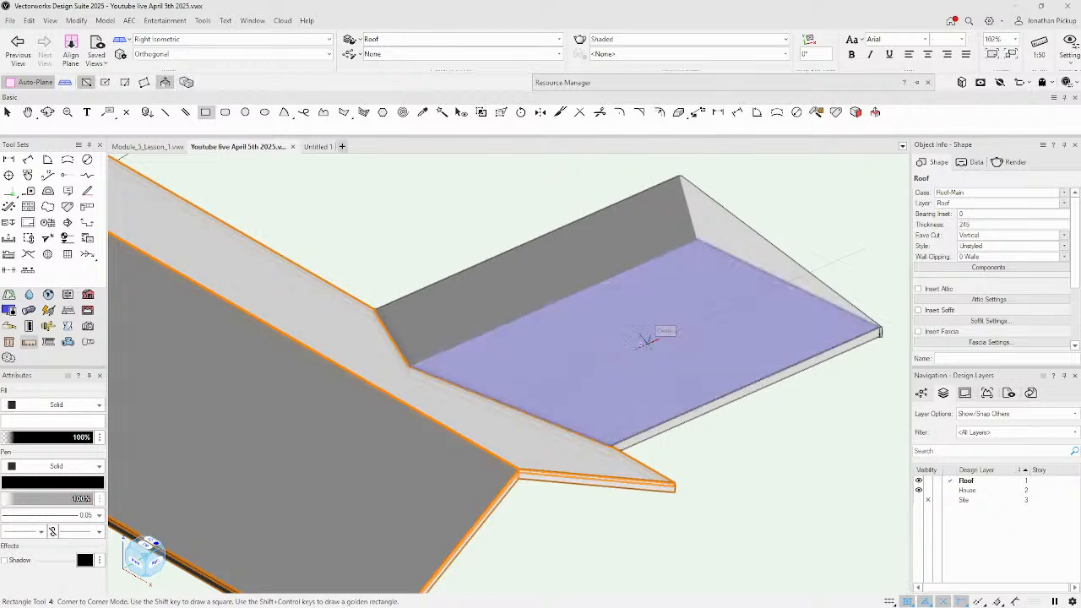
pyautogui.scroll(5, 651, 308)
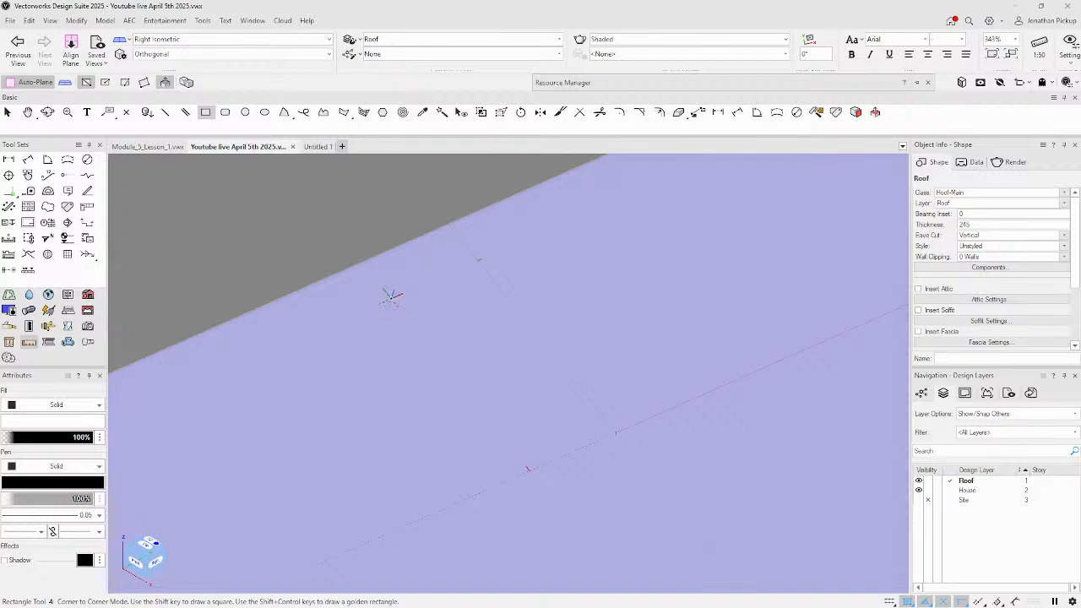
# Draw an 829 × 1435 rectangle on the roof face and extrude it 38 mm into a panel.
pyautogui.click(375, 295)
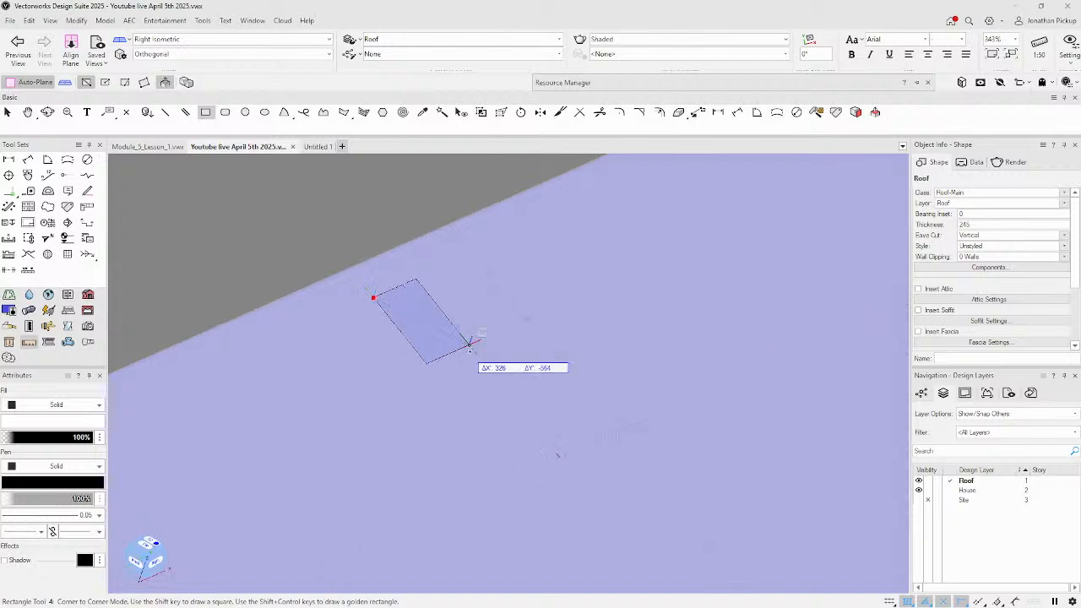
pyautogui.click(586, 405)
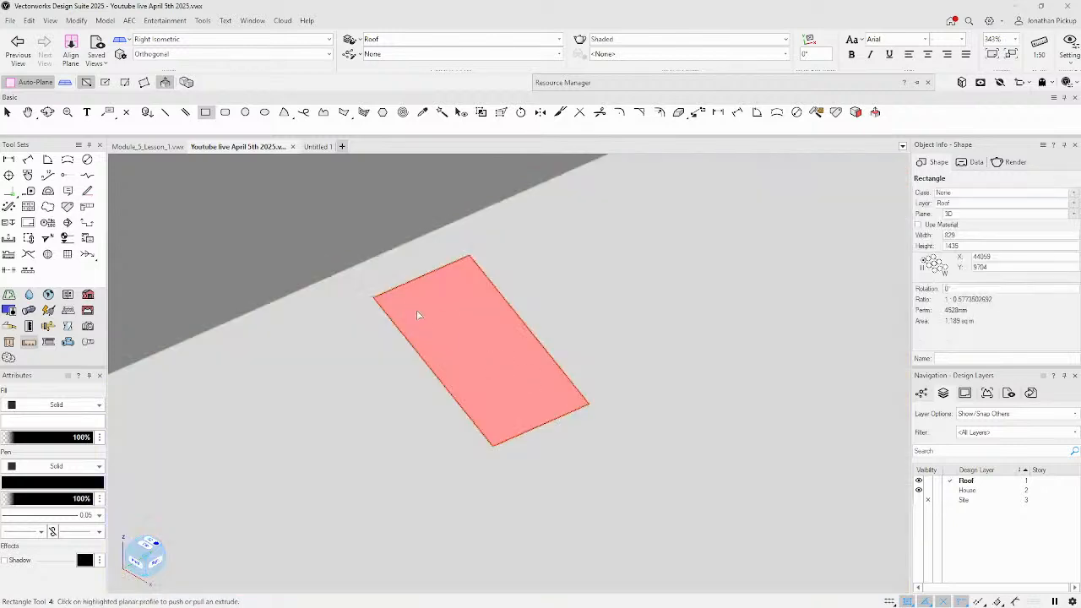
pyautogui.click(405, 307)
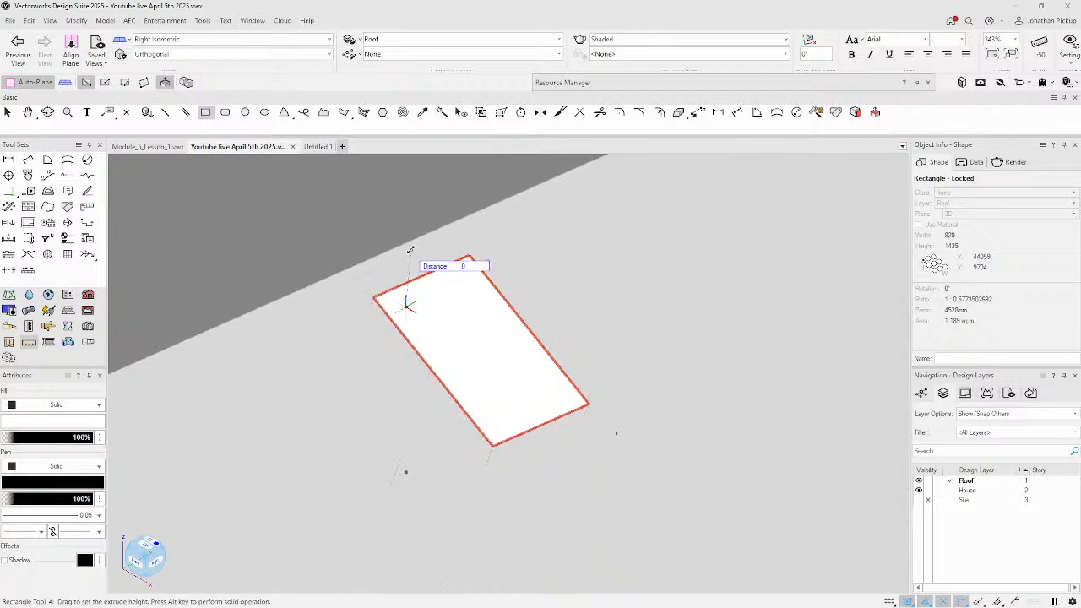
pyautogui.write('35')
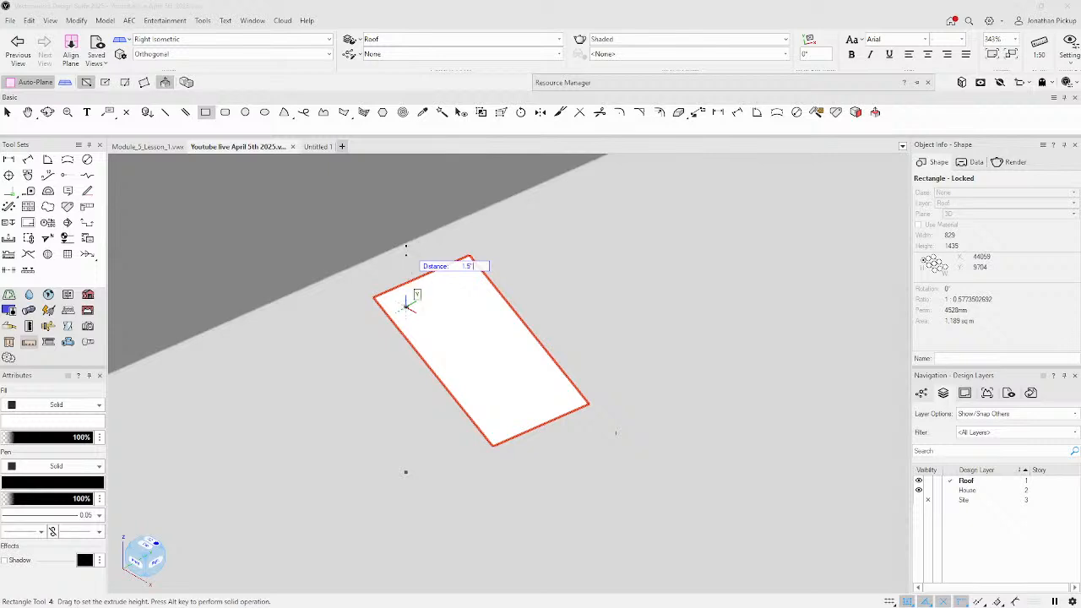
pyautogui.press('Return')
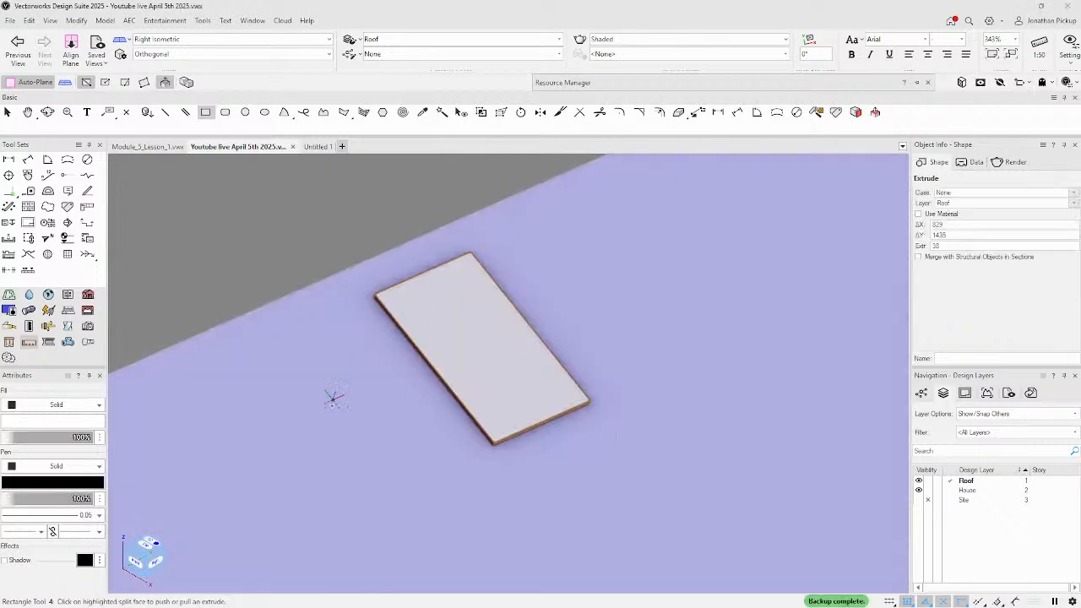
pyautogui.scroll(4, 410, 307)
pyautogui.scroll(-2, 410, 306)
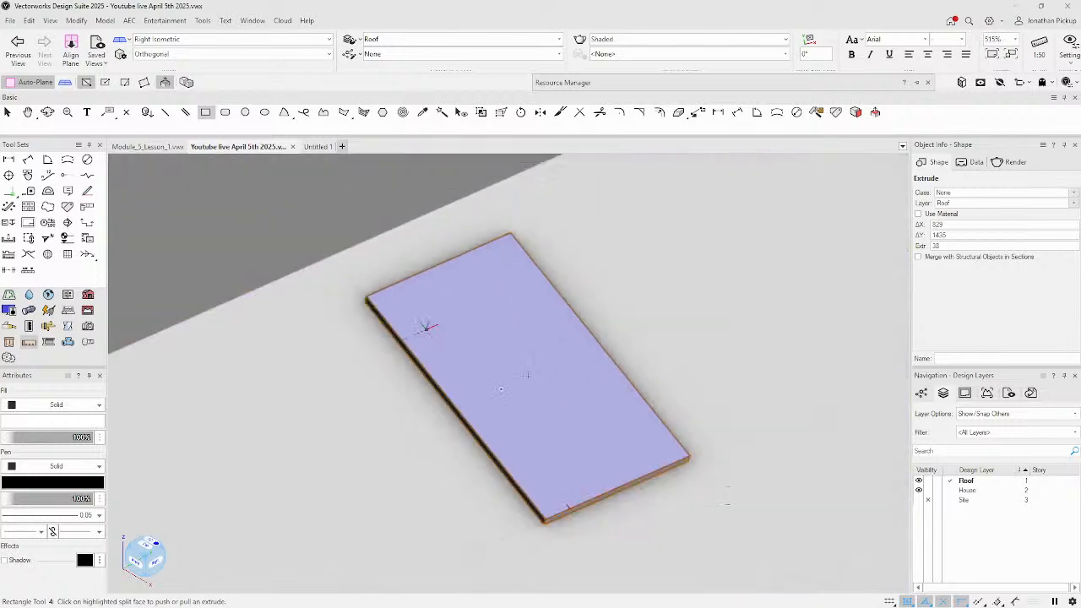
pyautogui.scroll(-1, 439, 329)
pyautogui.scroll(2, 422, 309)
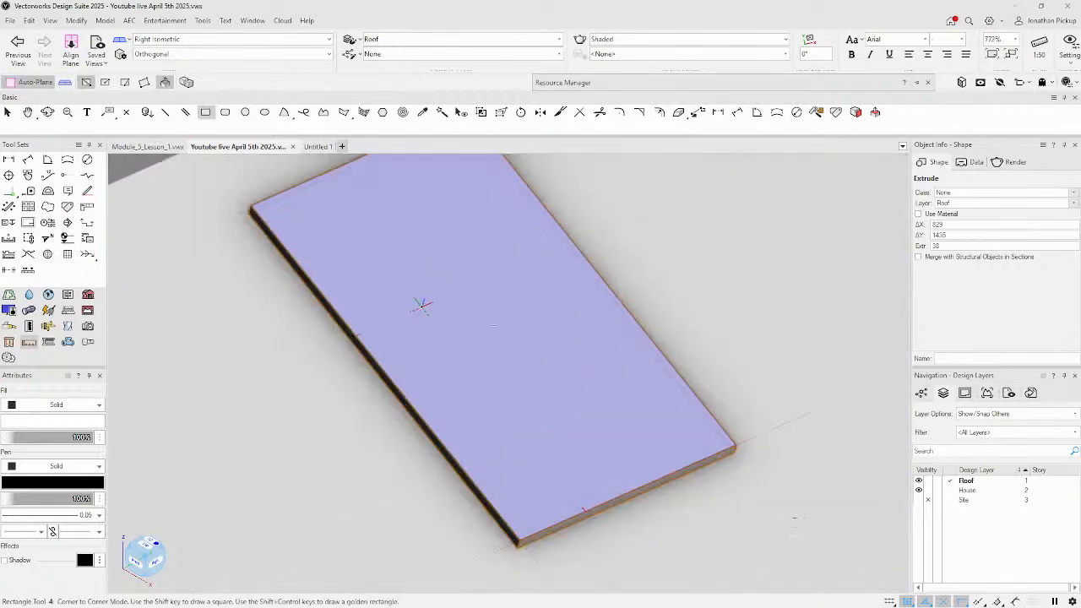
# Draw a rectangle over the panel top and resize it to 804 × 1410 (829-25 by 1435-25).
pyautogui.press('h')
pyautogui.moveTo(412, 275); pyautogui.dragTo(364, 319)
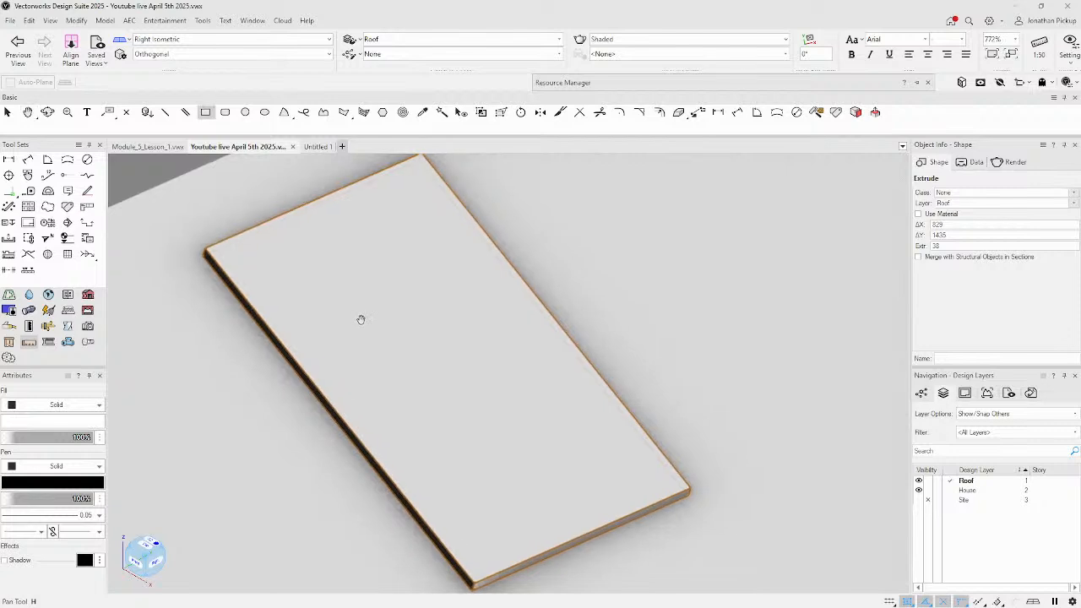
pyautogui.press('4')
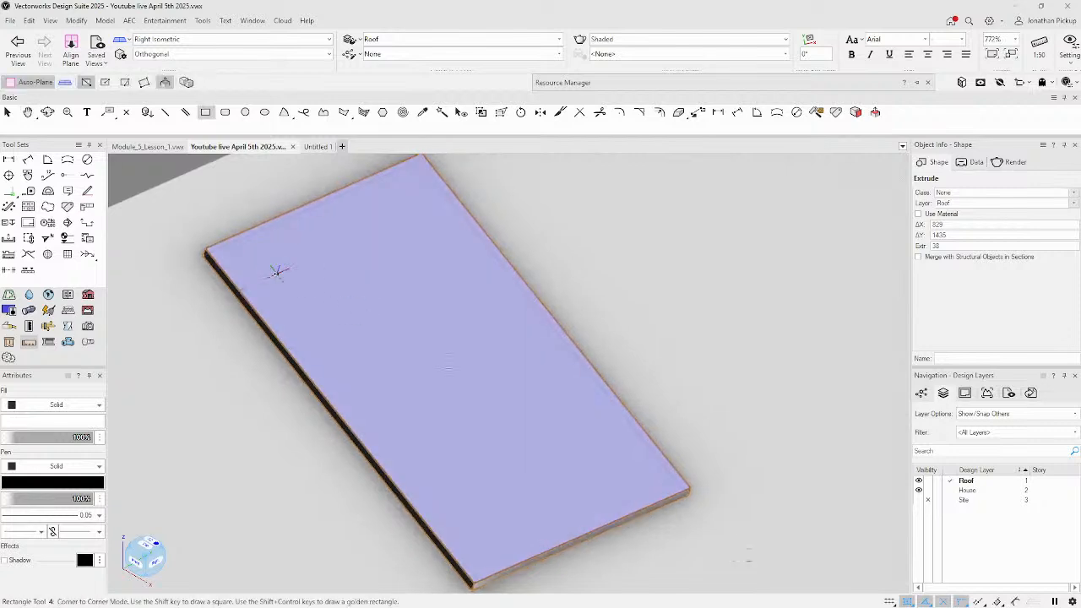
pyautogui.click(204, 245)
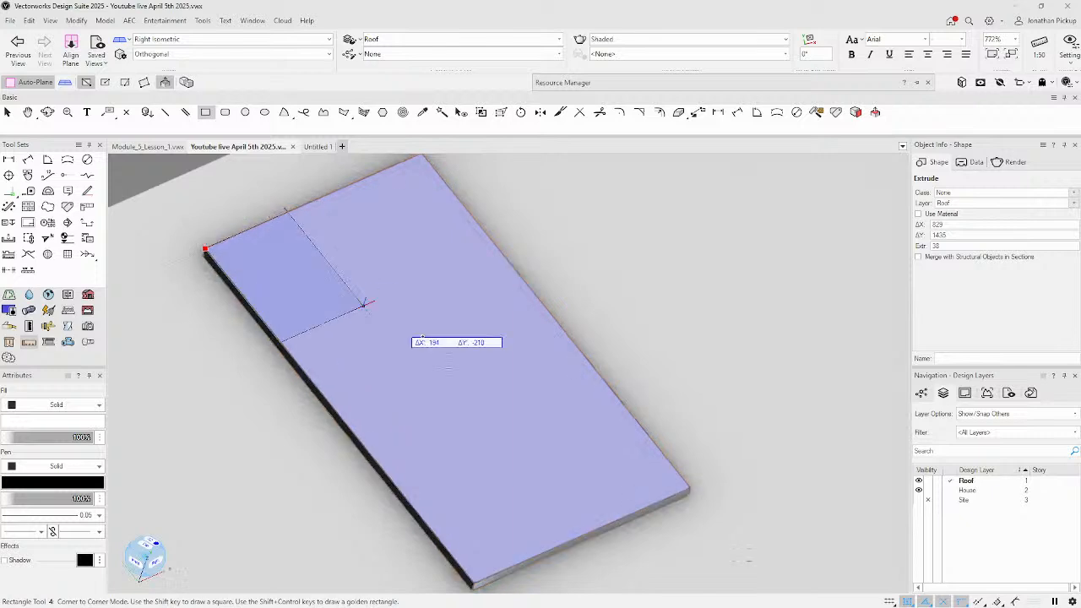
pyautogui.click(691, 486)
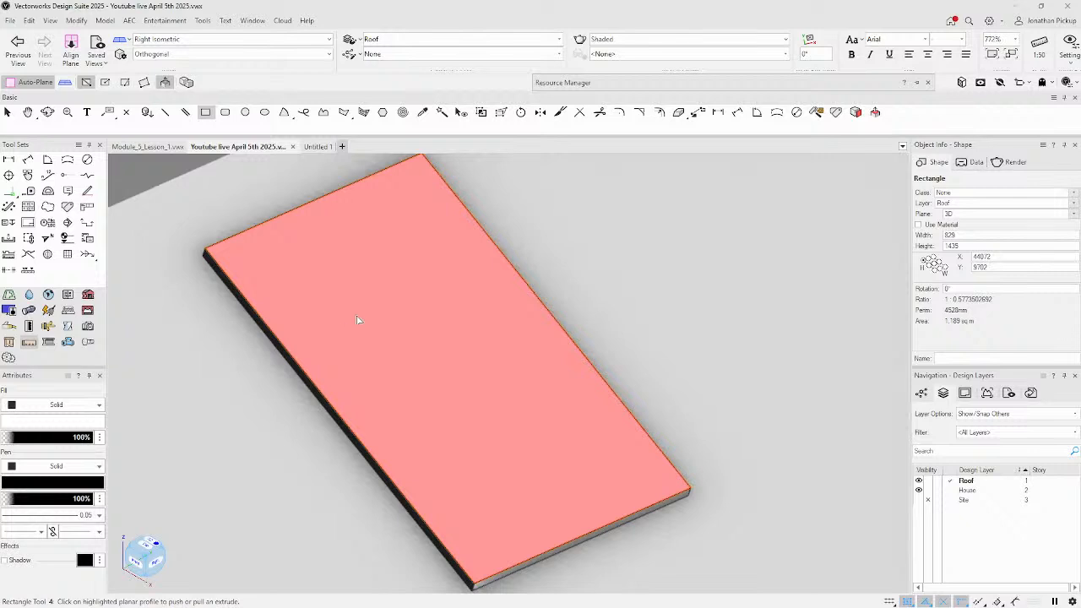
pyautogui.click(941, 269)
pyautogui.click(968, 236)
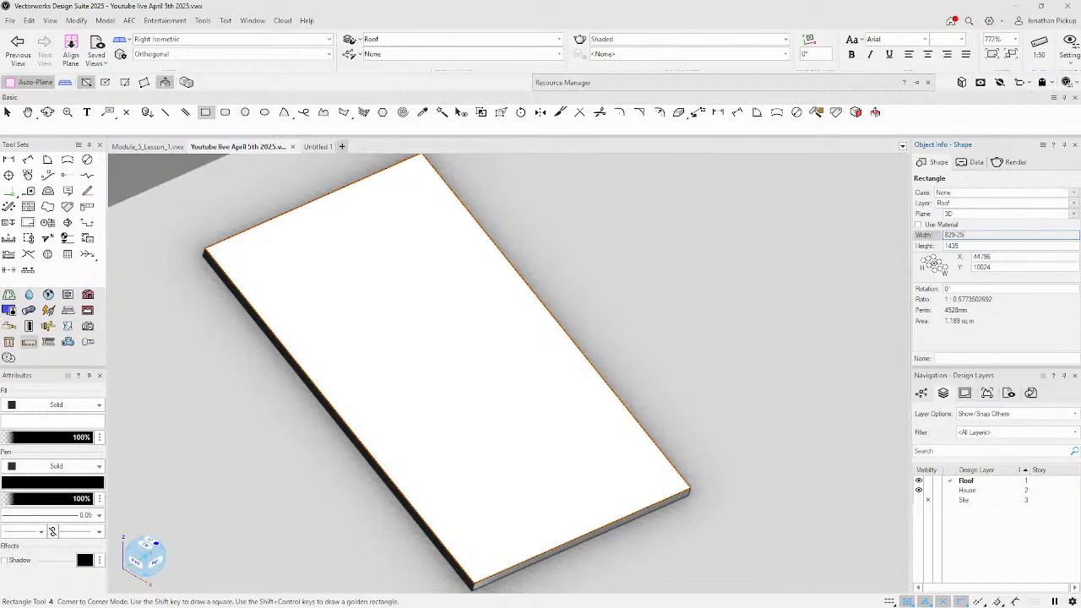
pyautogui.write('-25')
pyautogui.press('Tab')
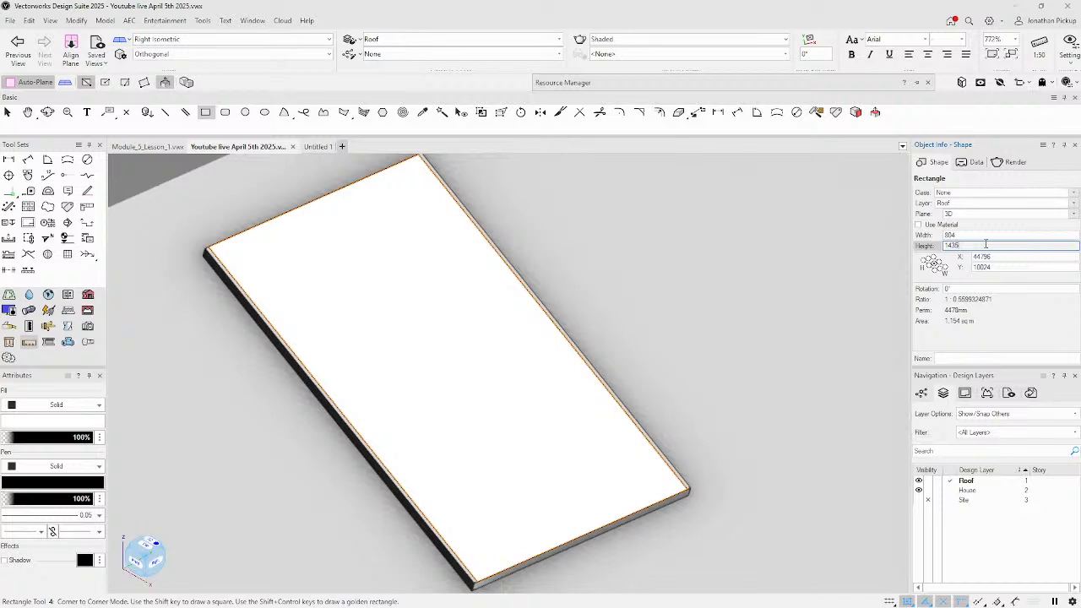
pyautogui.press('Return')
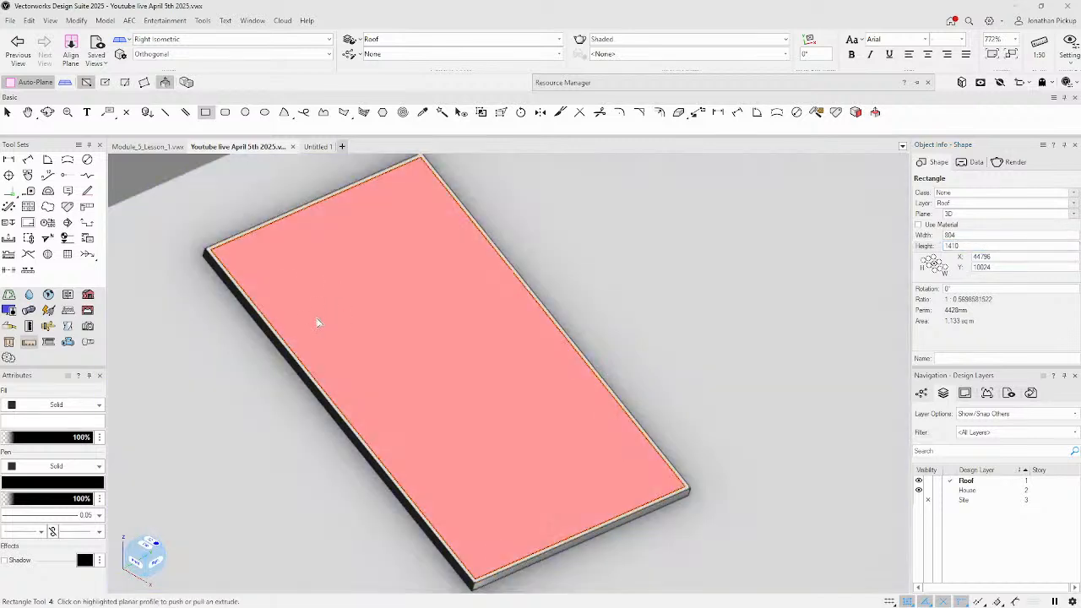
# Try pushing the inset rectangle face -6 mm, then undo that extrusion.
pyautogui.click(245, 260)
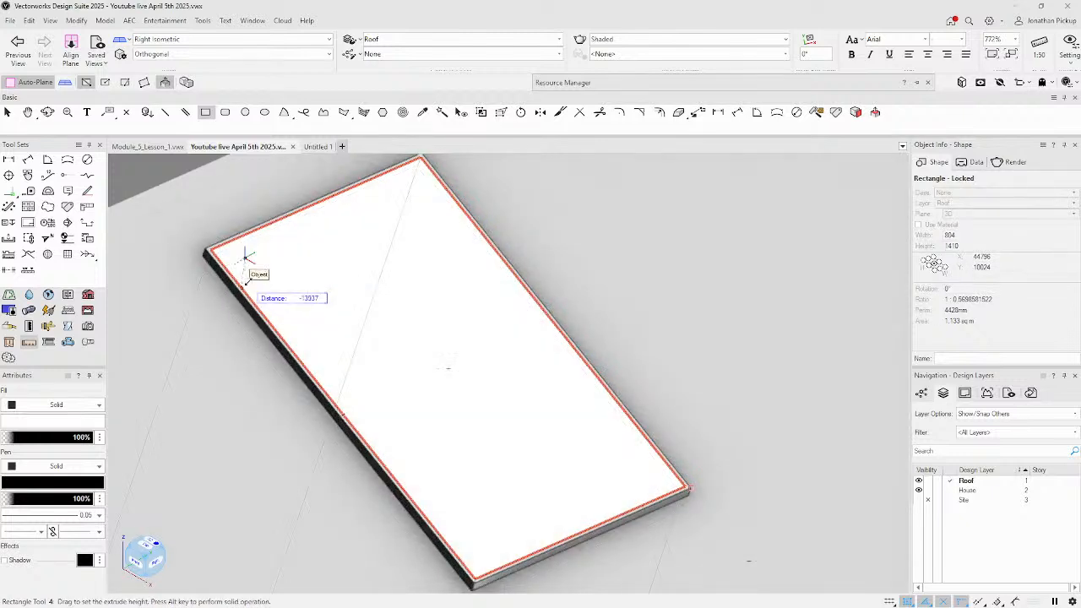
pyautogui.press('Tab')
pyautogui.write('-')
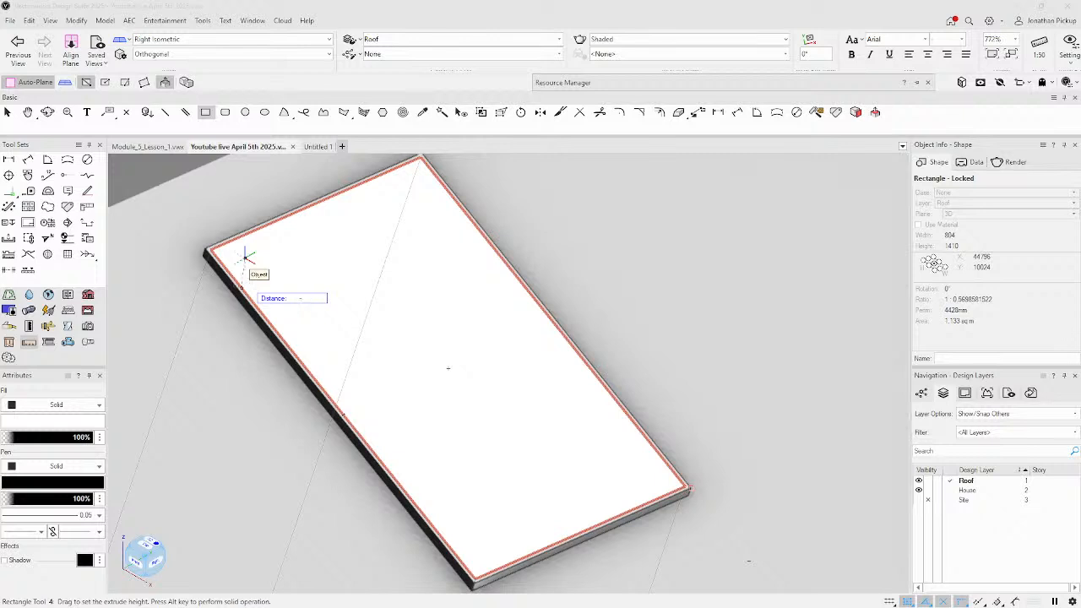
pyautogui.write('6')
pyautogui.press('Return')
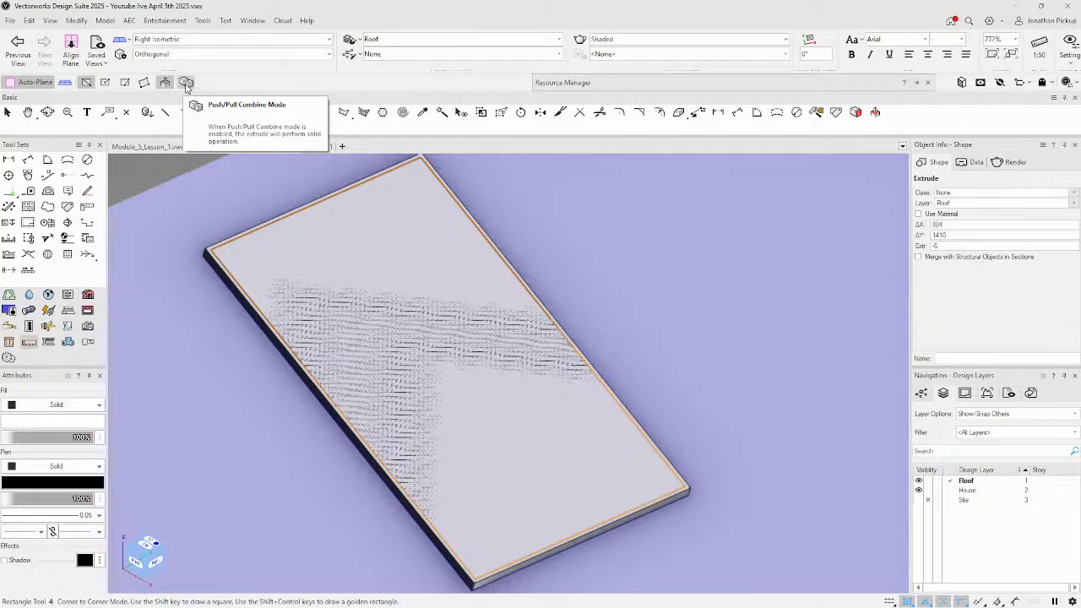
pyautogui.hotkey('ctrl', 'z')
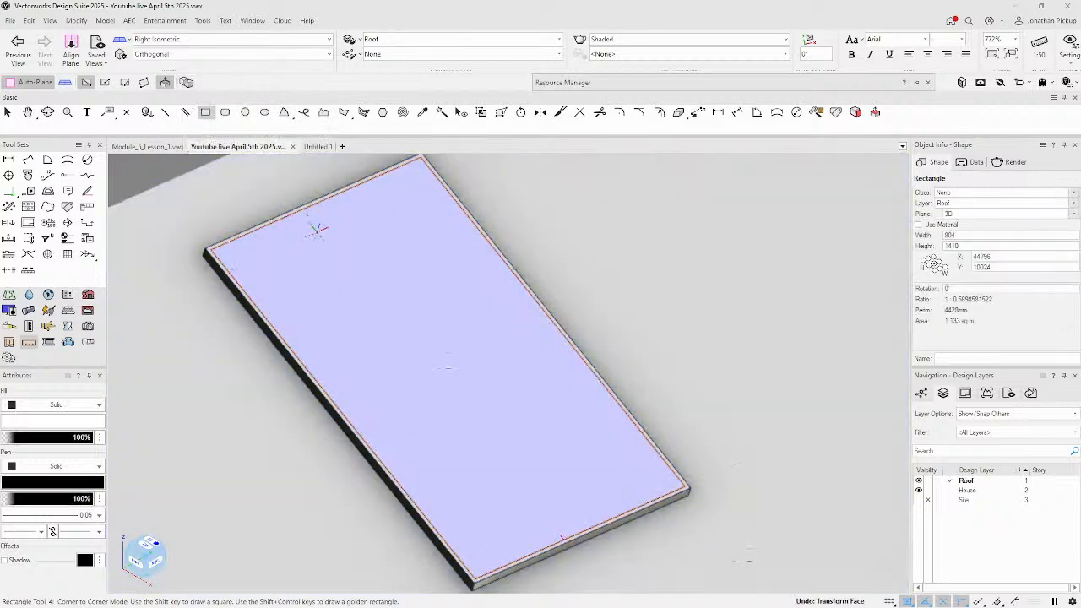
# Replace the inset rectangle with a fresh corner-to-corner one sized 804 × 1410.
pyautogui.press('Delete')
pyautogui.click(204, 245)
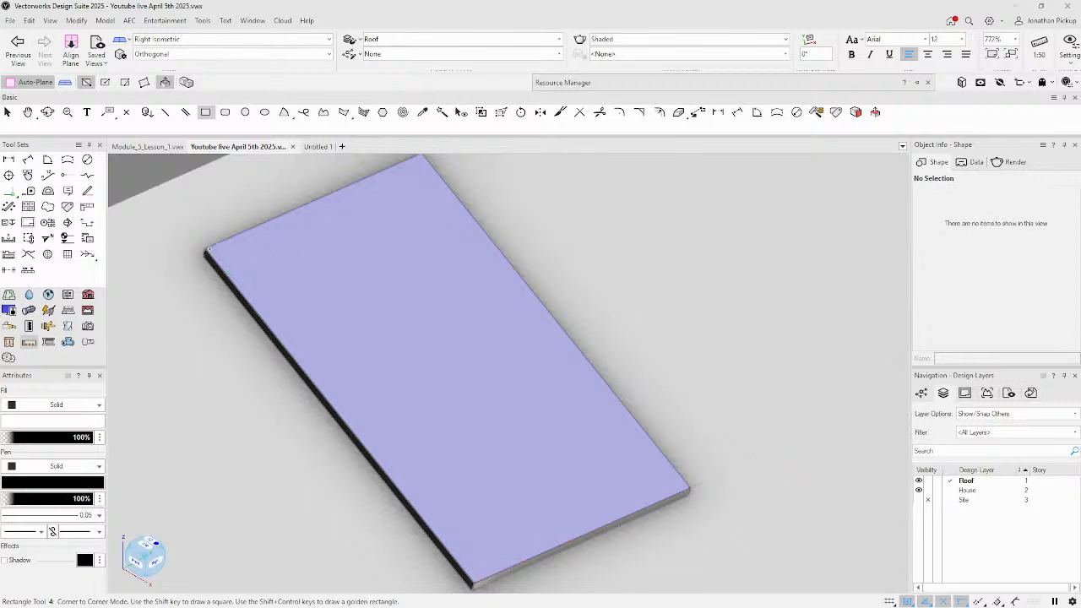
pyautogui.click(690, 487)
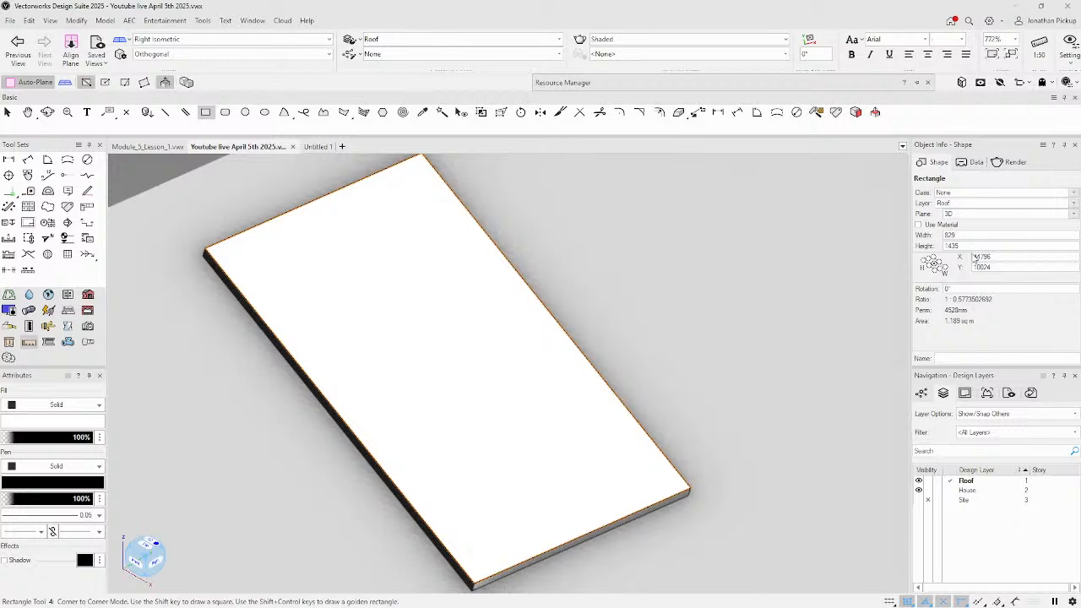
pyautogui.click(977, 234)
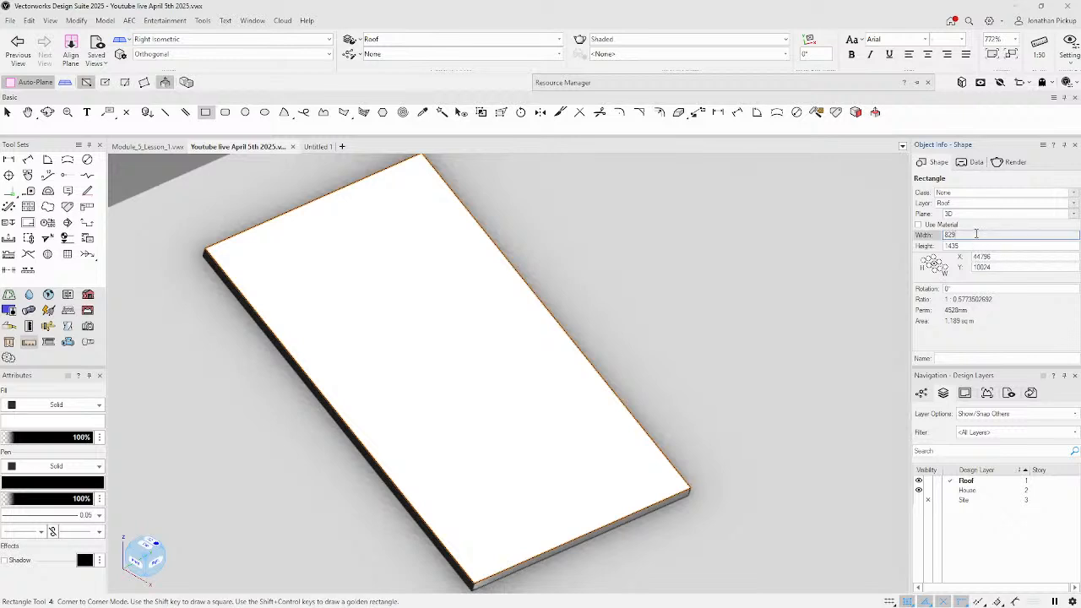
pyautogui.write('-25')
pyautogui.press('Tab')
pyautogui.click(989, 245)
pyautogui.press('Return')
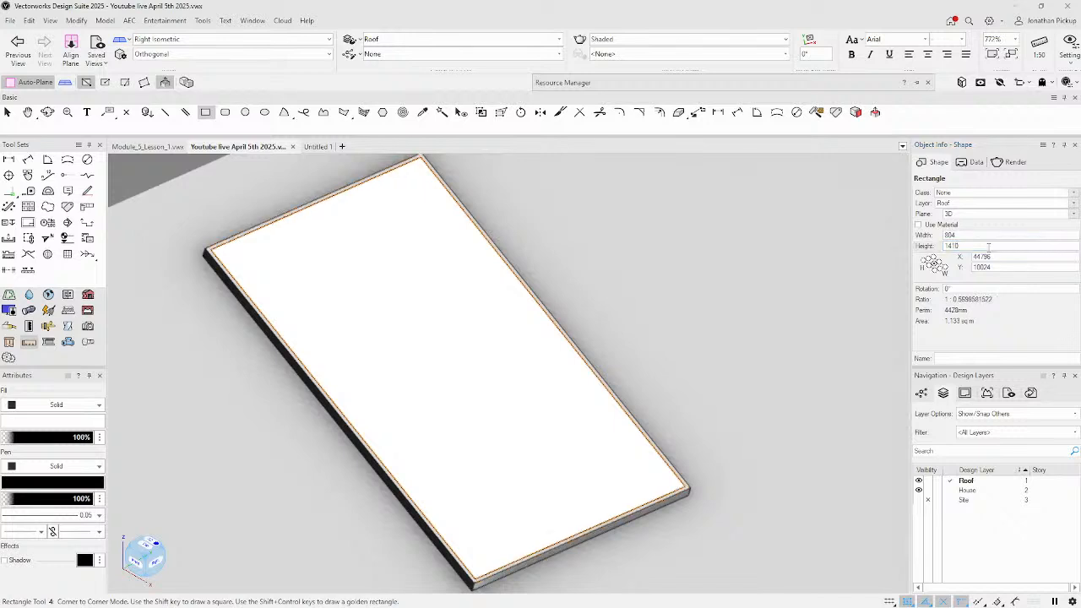
# Push the inset face 6 mm into the slab with Push/Pull Combine mode to cut the recess.
pyautogui.click(186, 82)
pyautogui.click(300, 288)
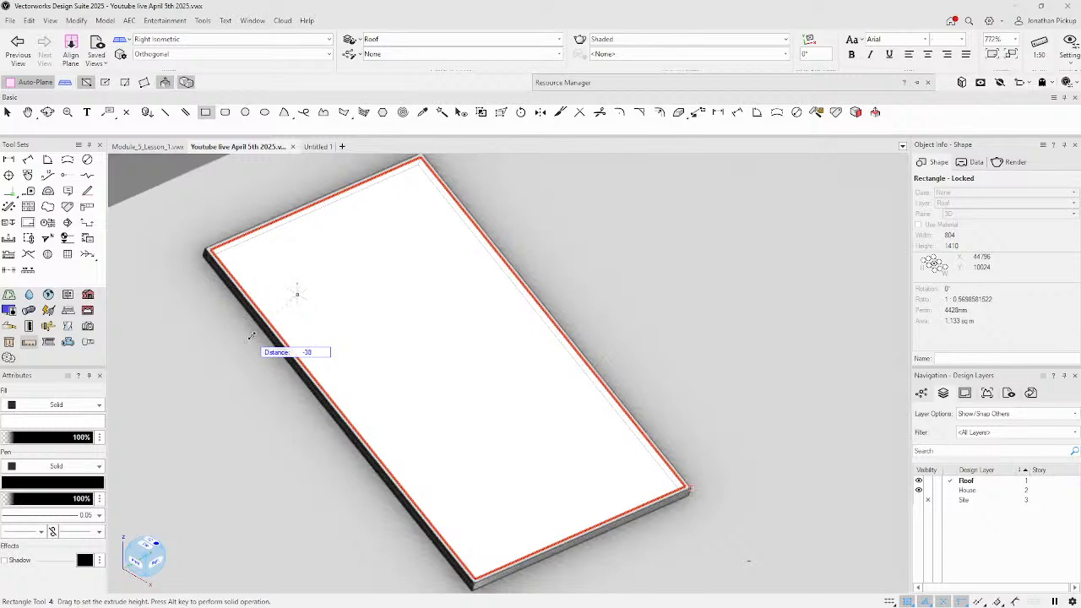
pyautogui.press('KP_6')
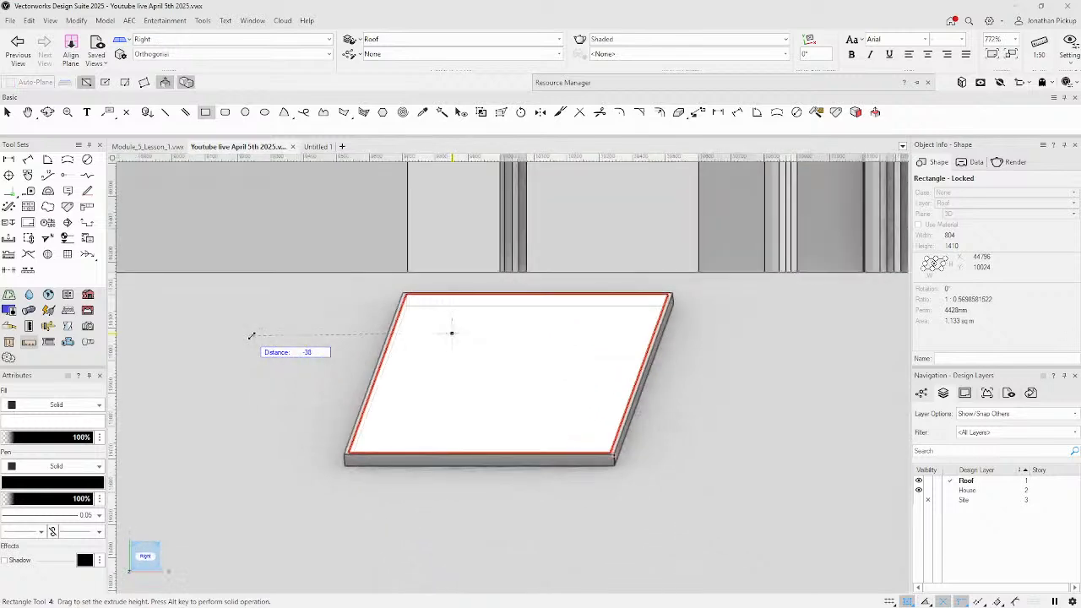
pyautogui.press('Tab')
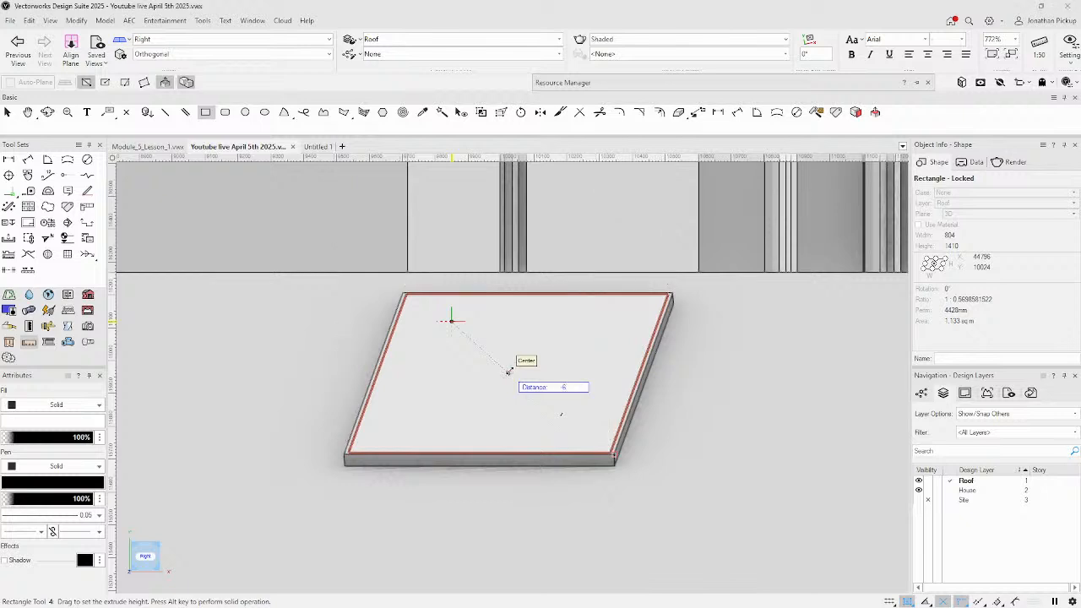
pyautogui.keyDown('alt'); pyautogui.click(700, 409); pyautogui.keyUp('alt')
pyautogui.keyDown('shift'); pyautogui.moveTo(525, 377); pyautogui.dragTo(645, 349, button='middle'); pyautogui.keyUp('shift')
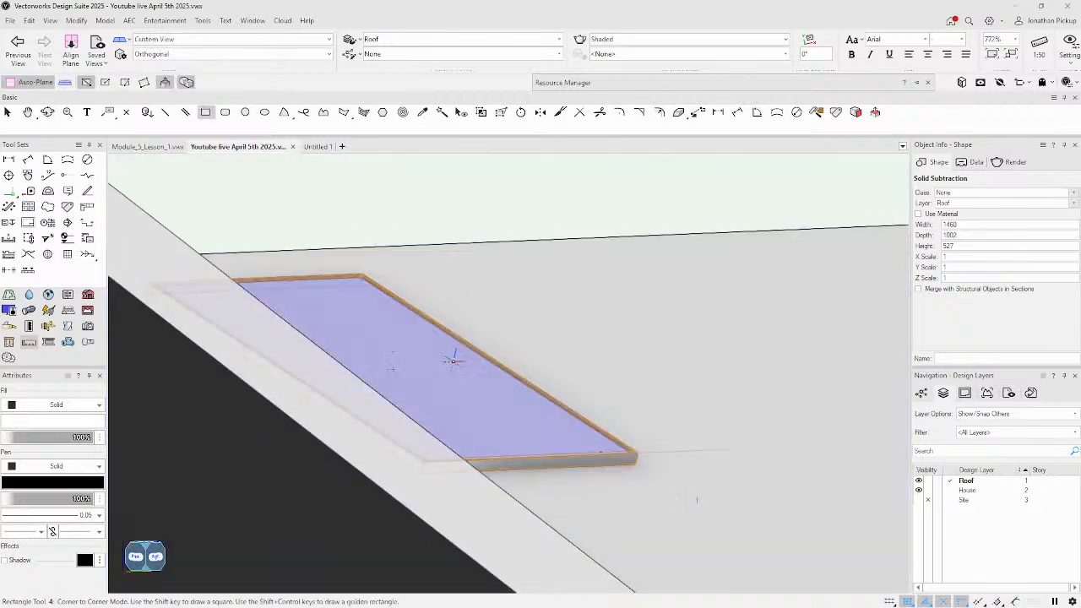
pyautogui.scroll(5, 457, 362)
pyautogui.scroll(-5, 465, 338)
pyautogui.keyDown('shift'); pyautogui.moveTo(471, 324); pyautogui.dragTo(183, 340, button='middle'); pyautogui.keyUp('shift')
pyautogui.press('4')
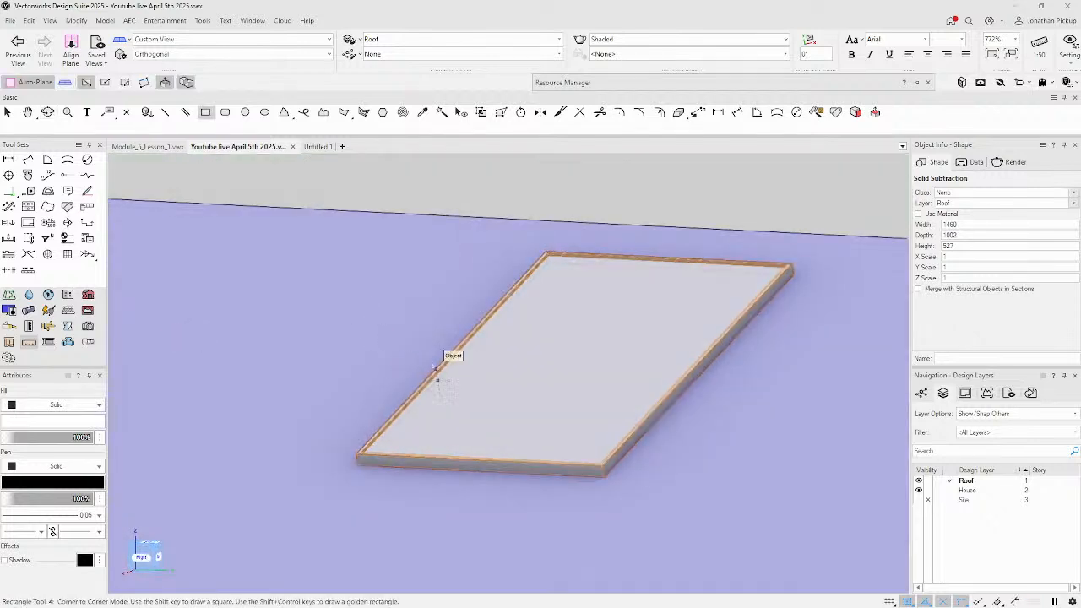
pyautogui.scroll(-4, 456, 359)
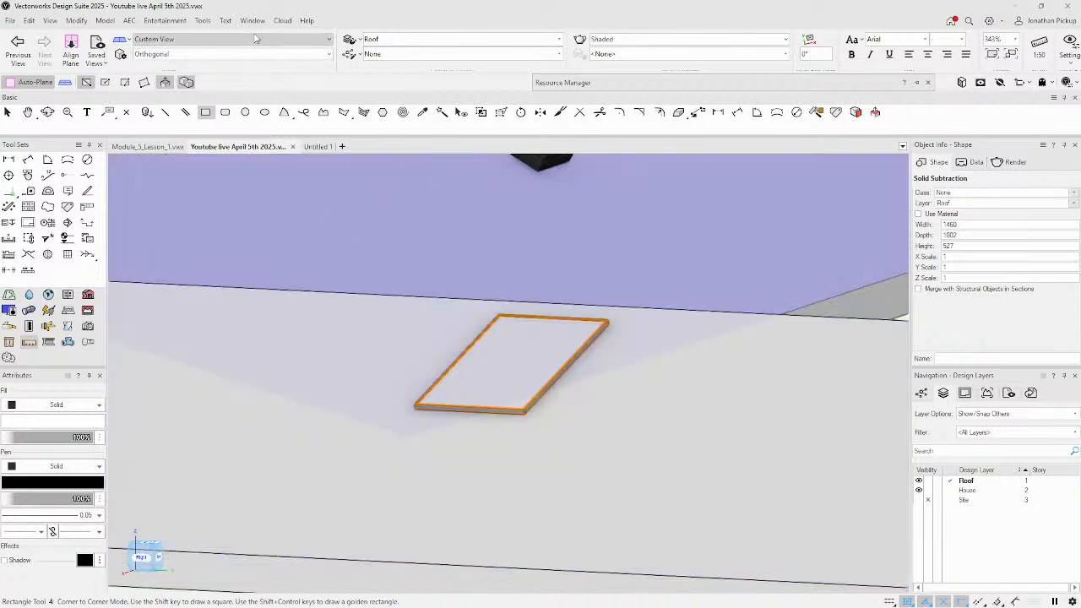
pyautogui.click(253, 20)
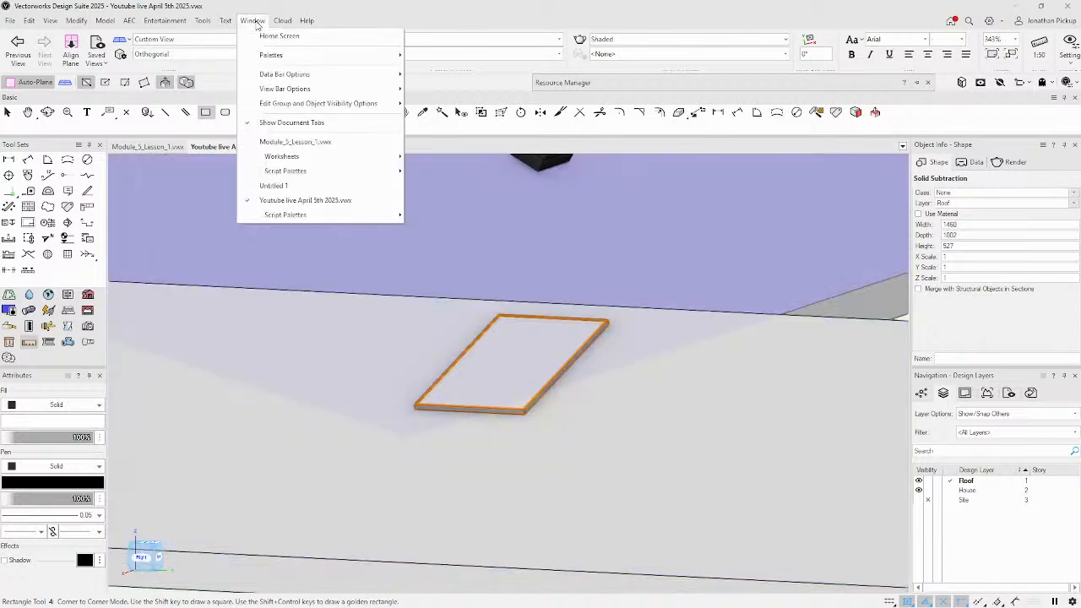
pyautogui.moveTo(266, 76)
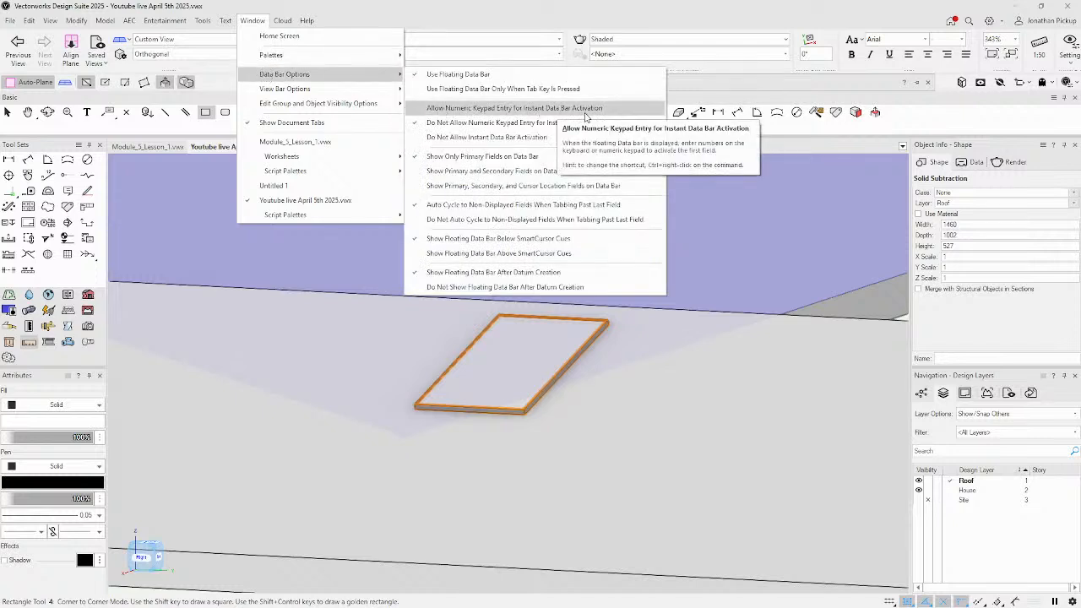
pyautogui.click(470, 110)
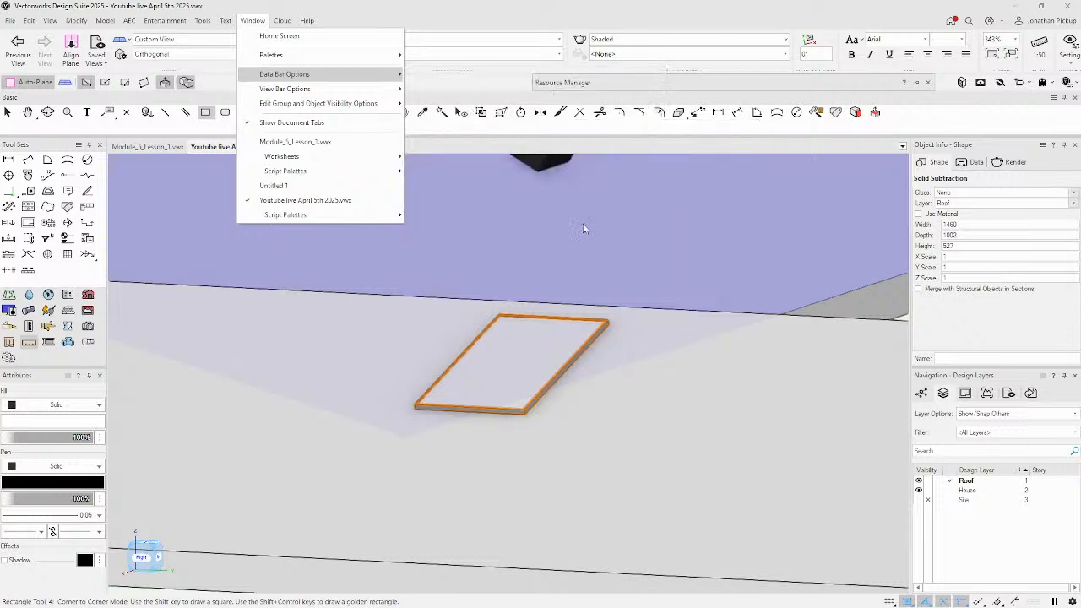
pyautogui.moveTo(365, 76)
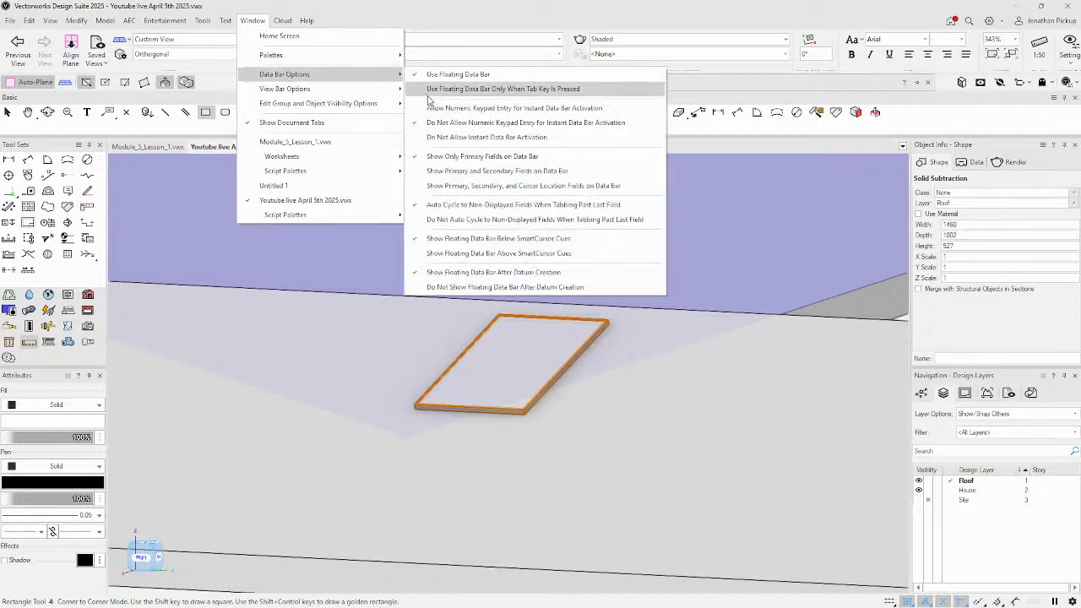
pyautogui.click(432, 110)
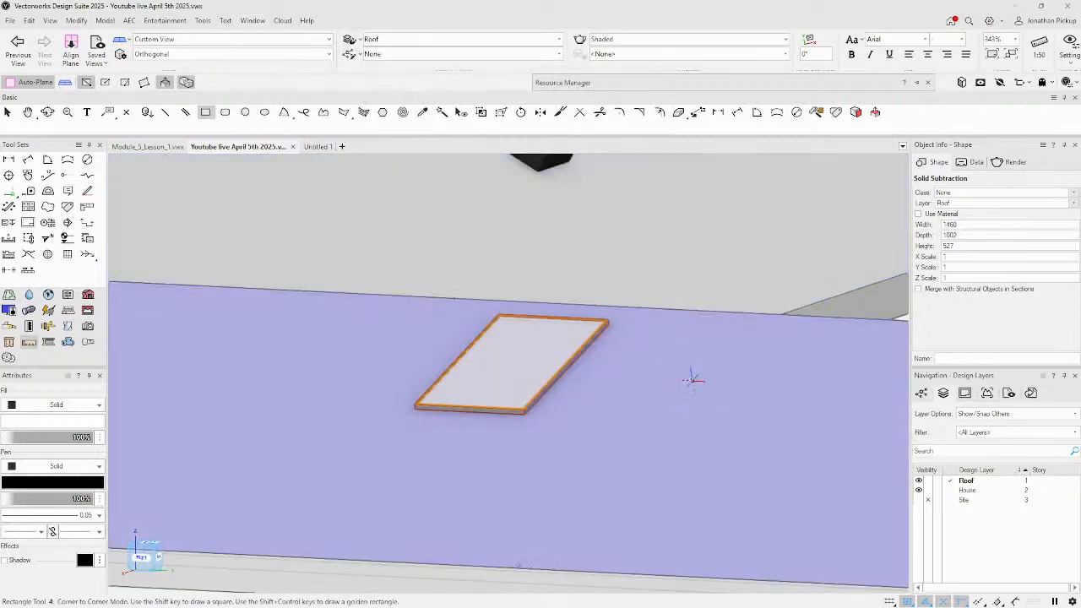
# Draw a trial 1000 × 800 rectangle on the roof plane, then delete it.
pyautogui.click(659, 354)
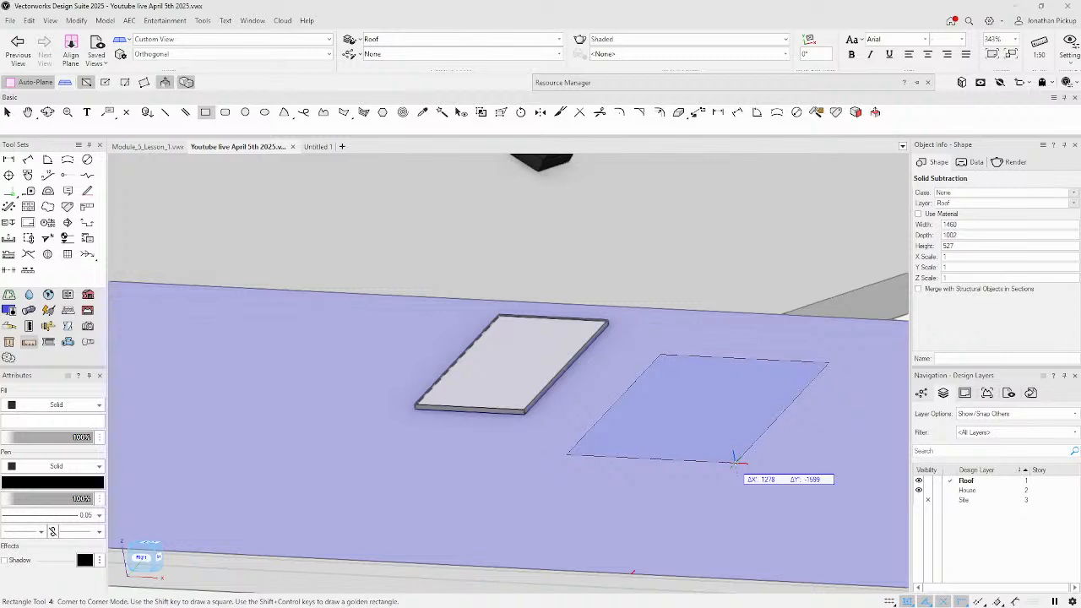
pyautogui.write('1000')
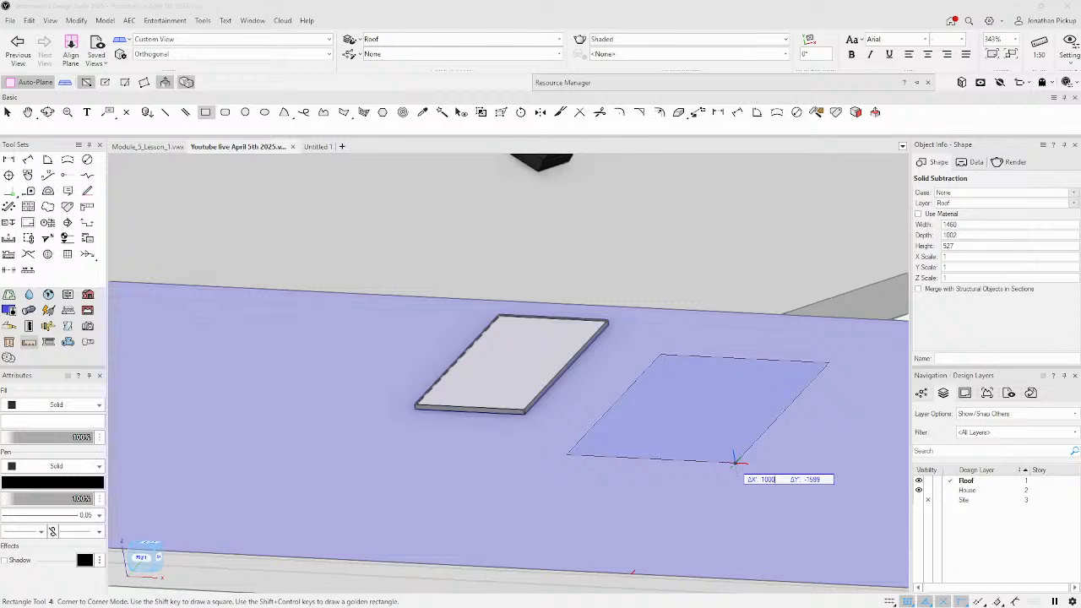
pyautogui.press('Tab')
pyautogui.write('-8')
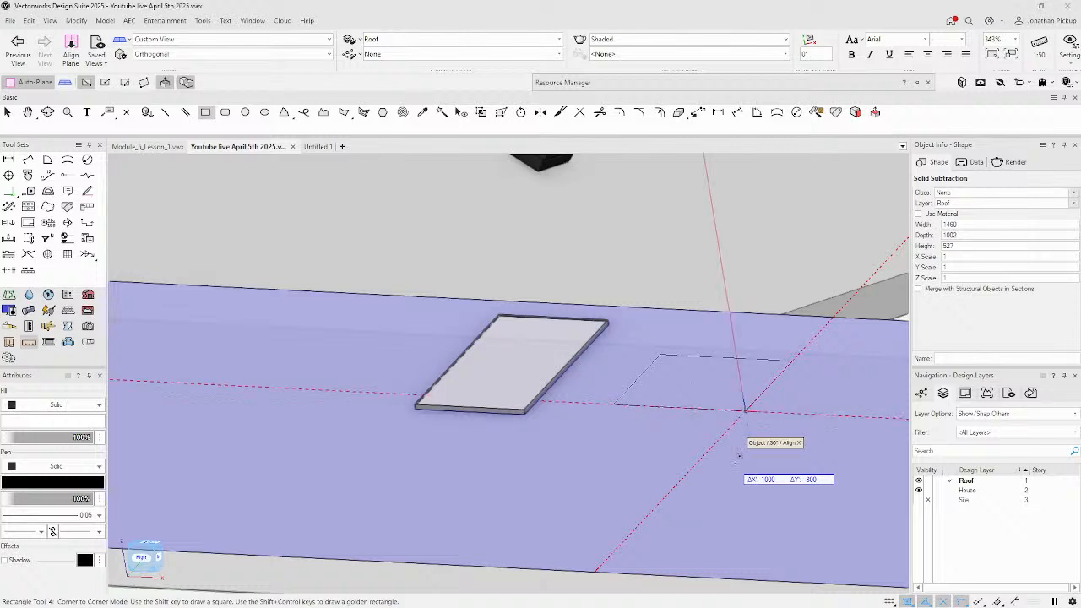
pyautogui.write('00')
pyautogui.press('Return')
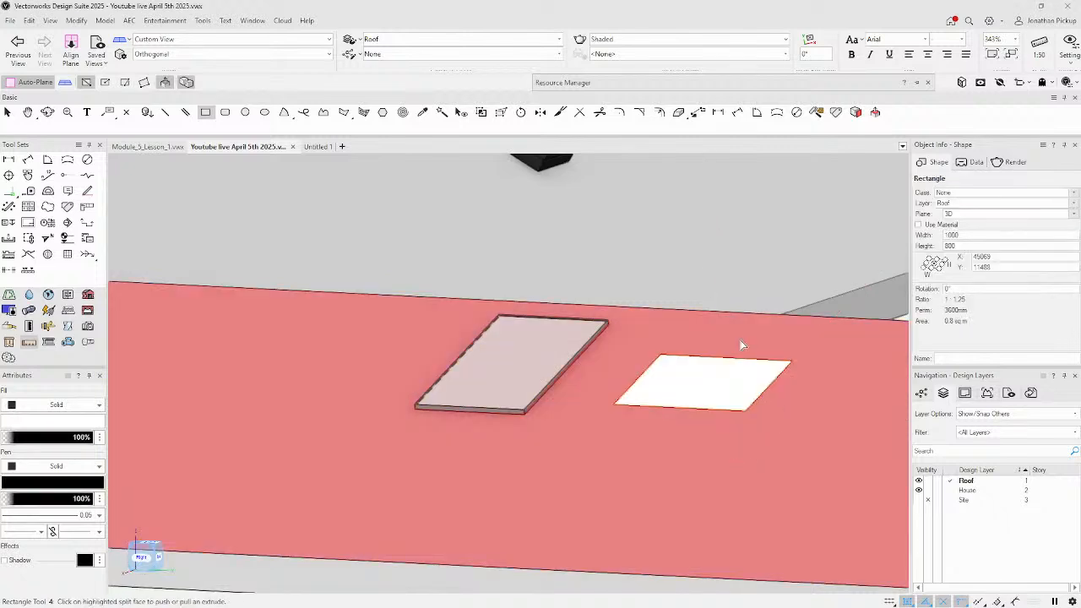
pyautogui.press('Delete')
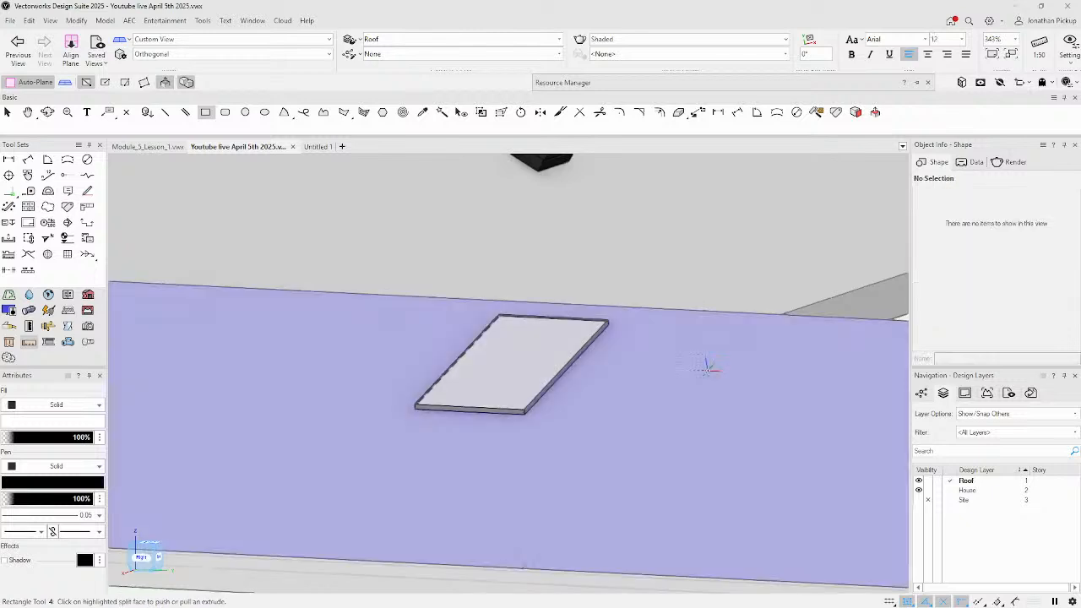
# Orbit to a higher view of the roof and select the framed skylight.
pyautogui.scroll(-6, 652, 356)
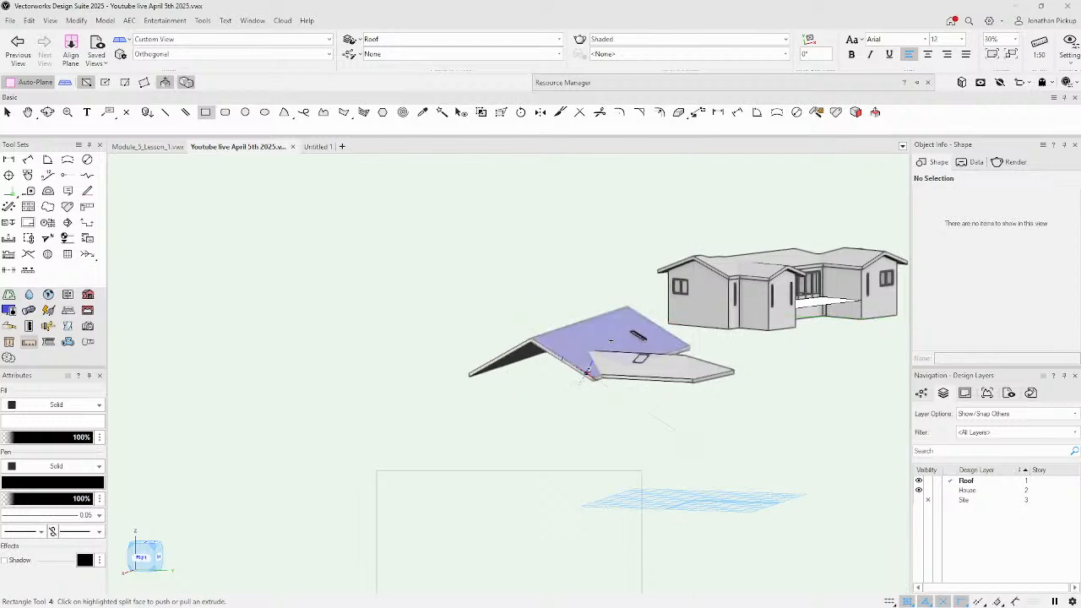
pyautogui.keyDown('ctrl'); pyautogui.moveTo(551, 345); pyautogui.dragTo(501, 427, button='middle'); pyautogui.keyUp('ctrl')
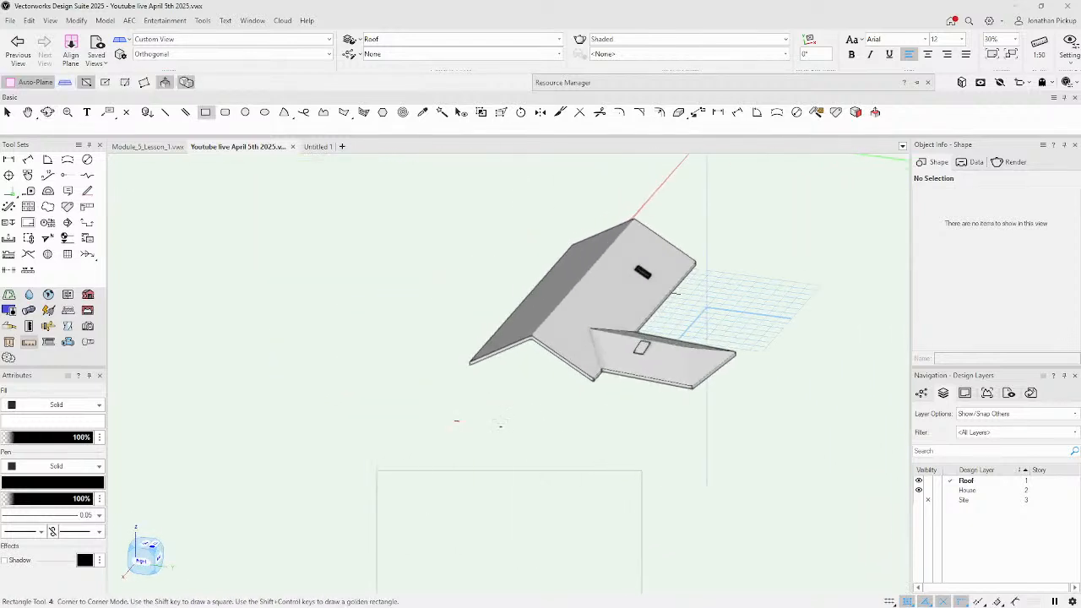
pyautogui.scroll(10, 641, 347)
pyautogui.press('x')
pyautogui.click(460, 385)
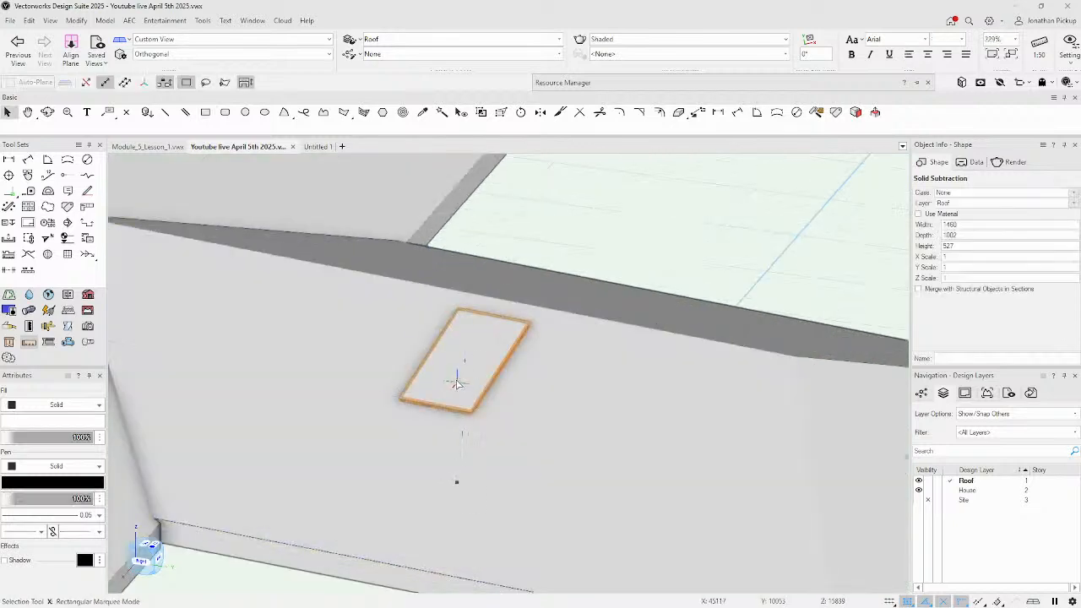
# Switch to a Top/Plan wireframe view and choose Move by Points for the skylight.
pyautogui.hotkey('ctrl', '5')
pyautogui.scroll(-3, 446, 310)
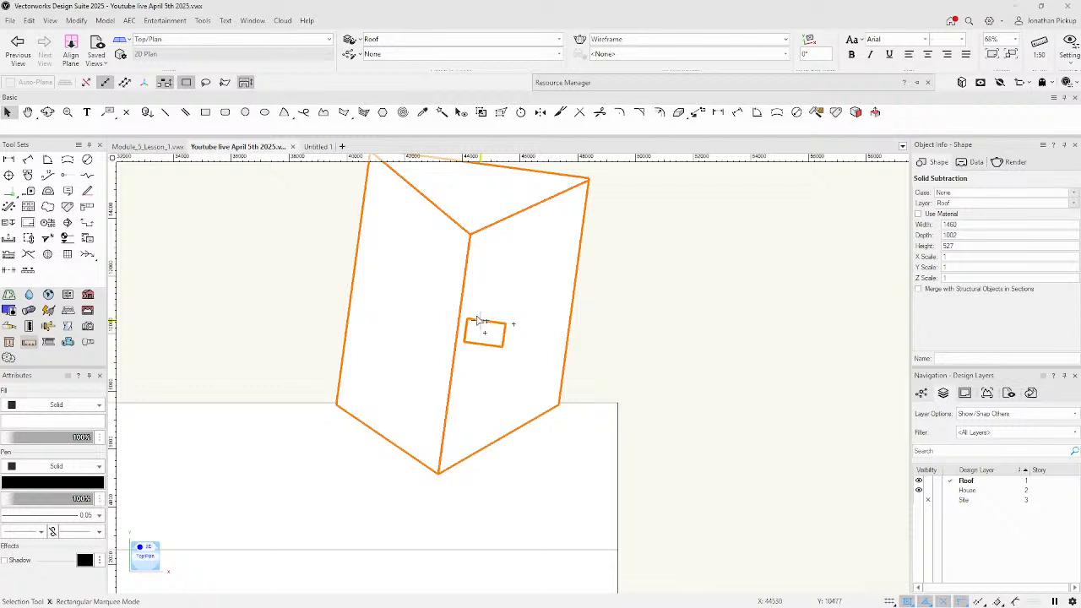
pyautogui.scroll(2, 457, 313)
pyautogui.scroll(-2, 516, 339)
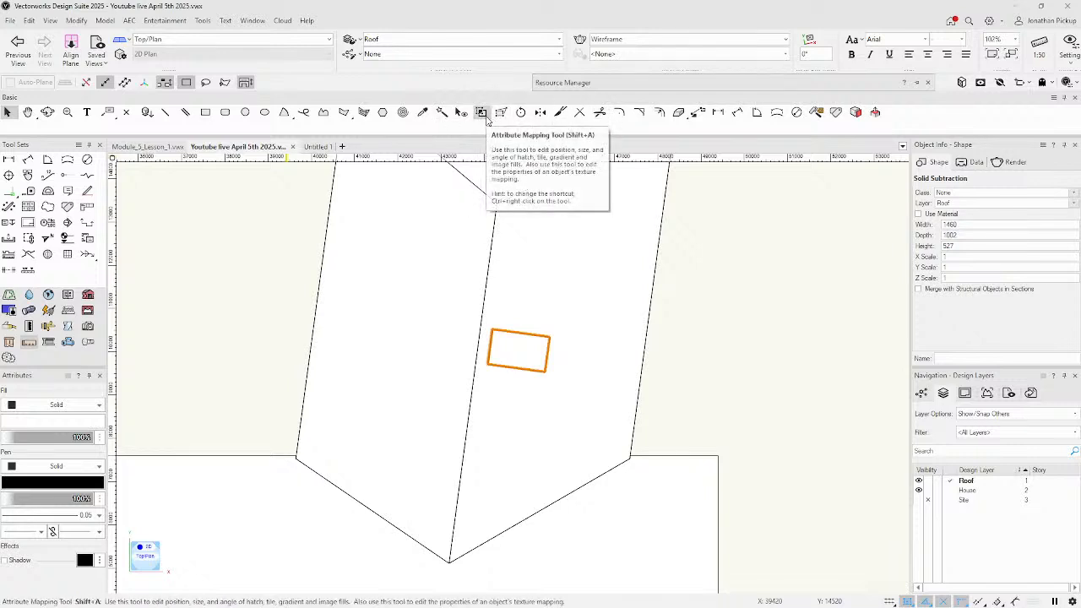
pyautogui.click(698, 112)
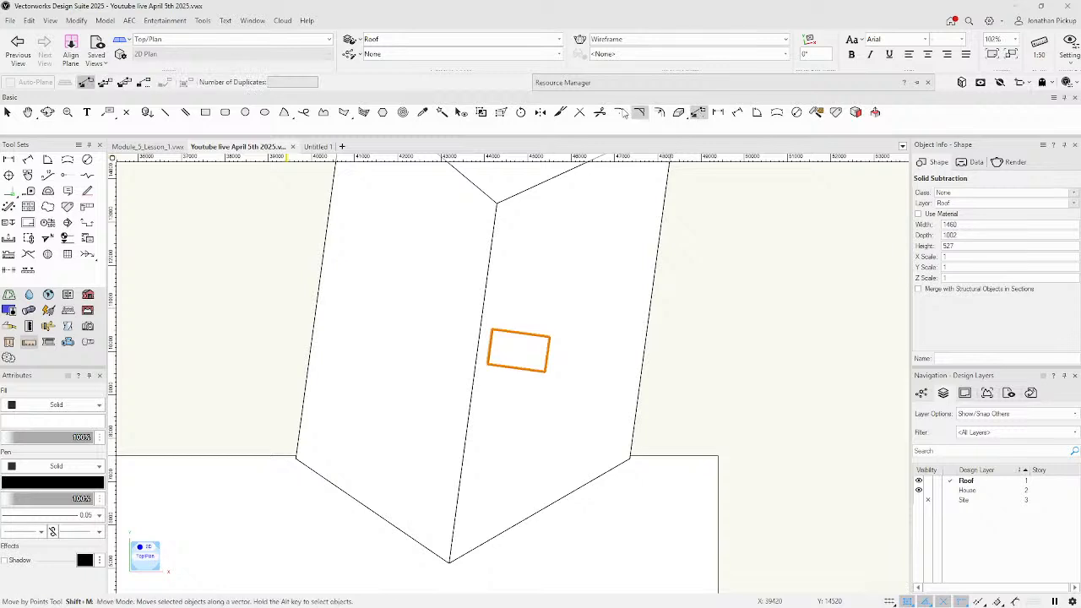
# Try a duplicating move up the roof, then delete the extra skylight copy.
pyautogui.click(104, 82)
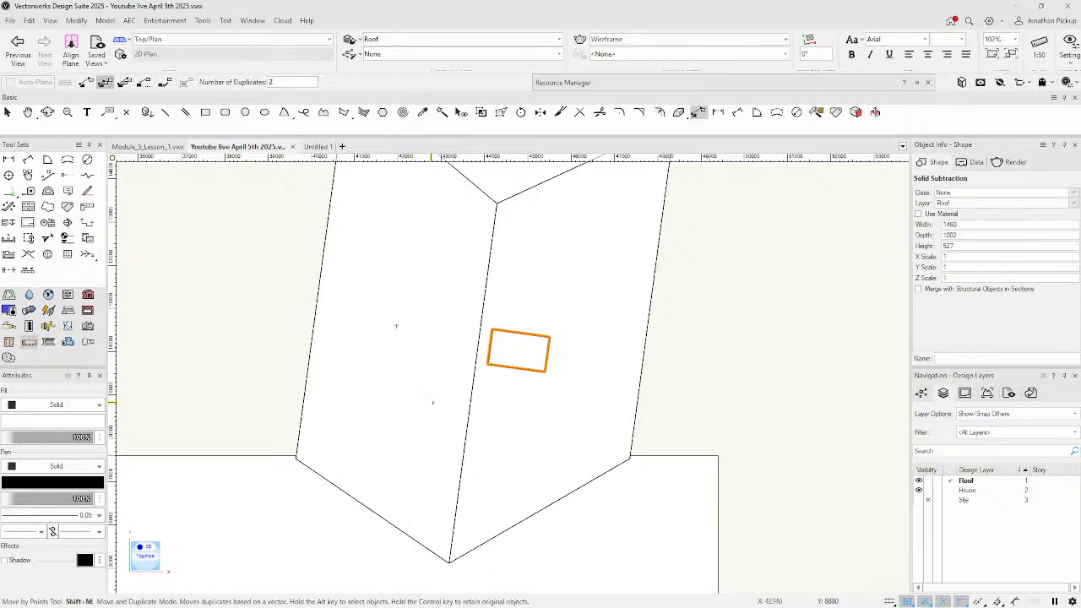
pyautogui.click(476, 348)
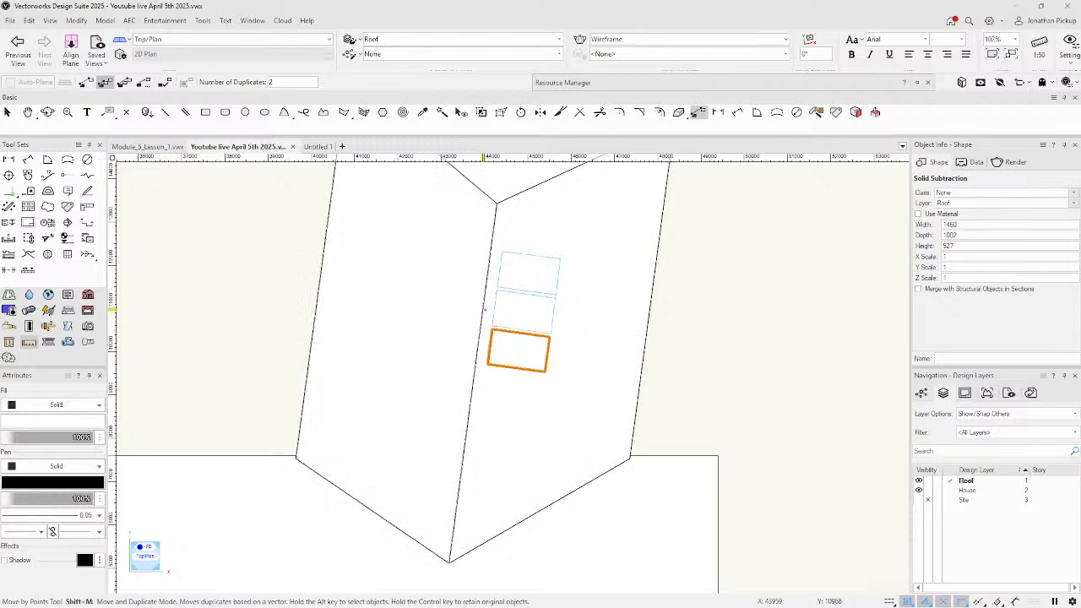
pyautogui.click(481, 307)
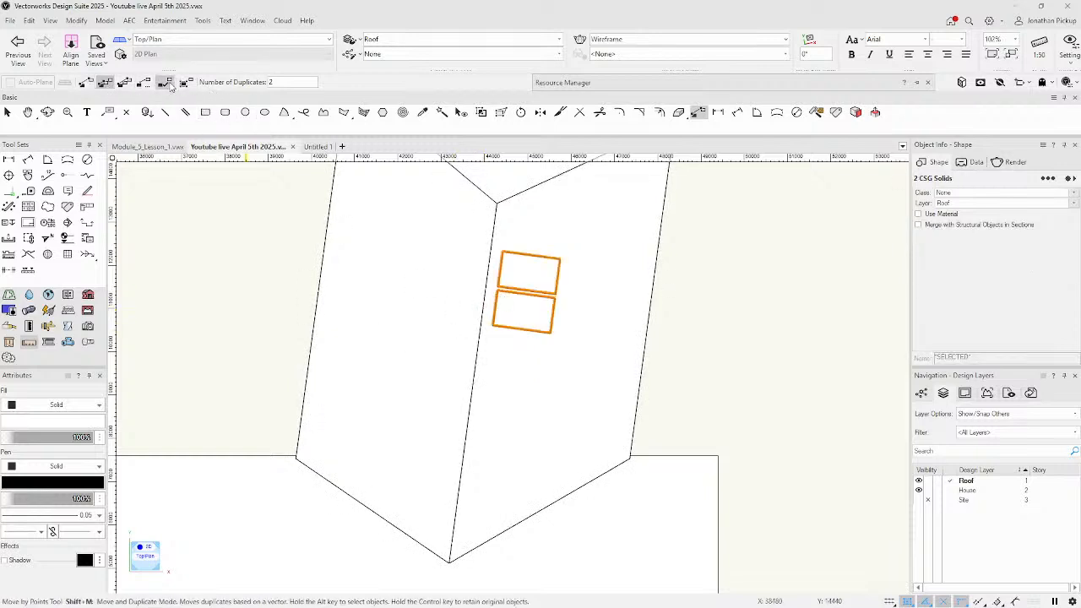
pyautogui.press('Escape')
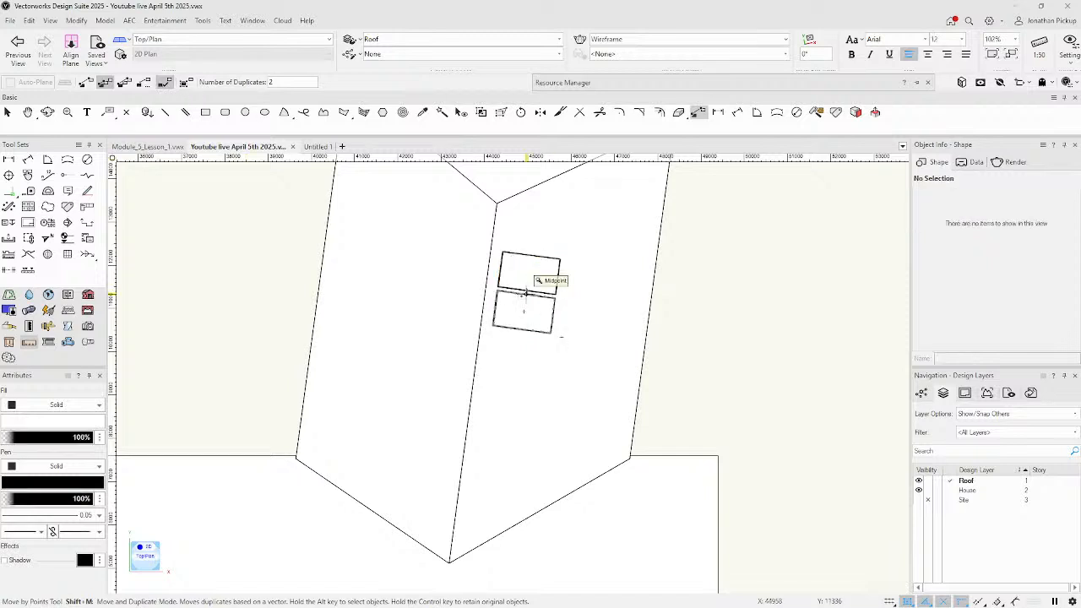
pyautogui.press('x')
pyautogui.click(496, 302)
pyautogui.press('Delete')
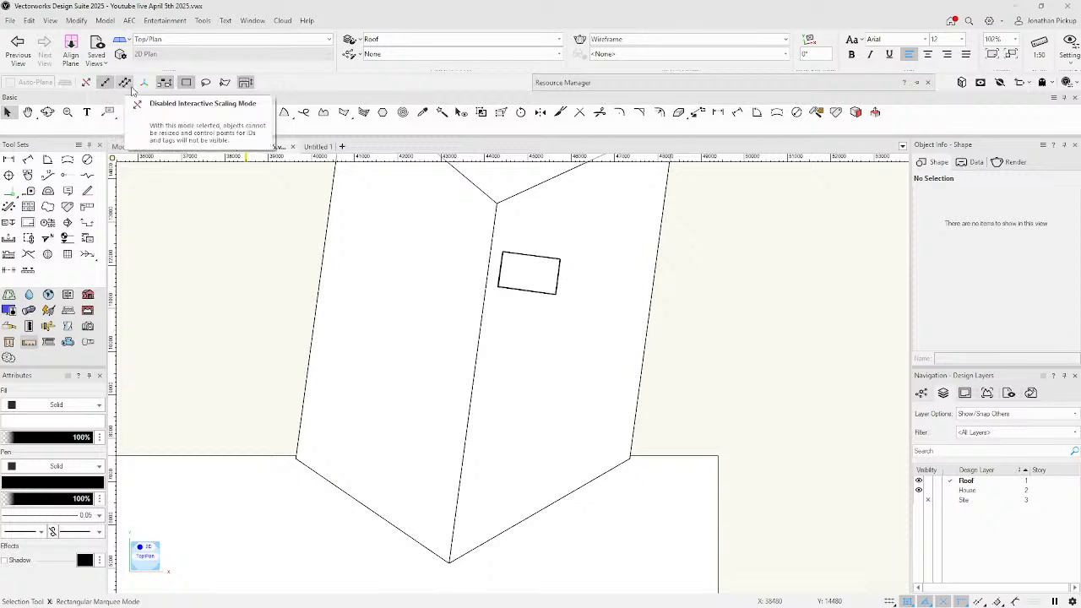
# Move the skylight cutout in plain Move mode up to just below the roof's top corner.
pyautogui.click(513, 273)
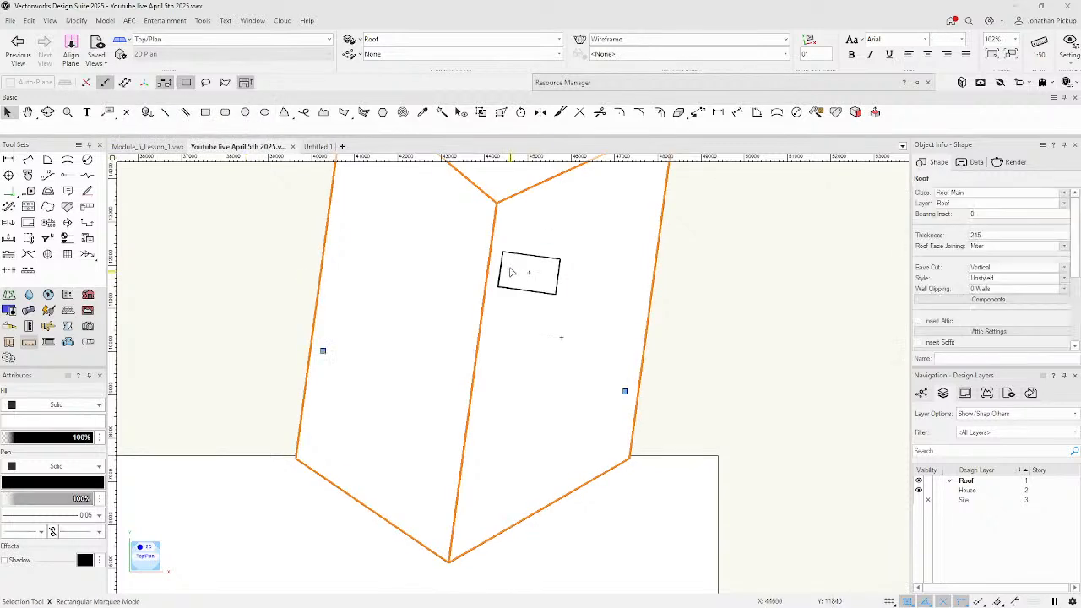
pyautogui.click(505, 255)
pyautogui.hotkey('shift', 'm')
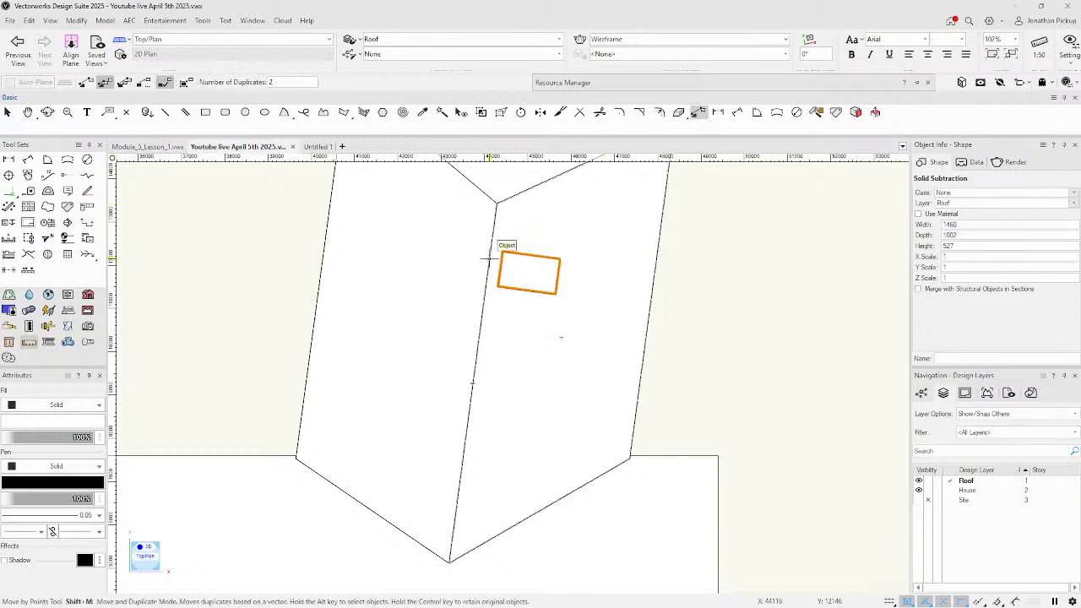
pyautogui.click(86, 82)
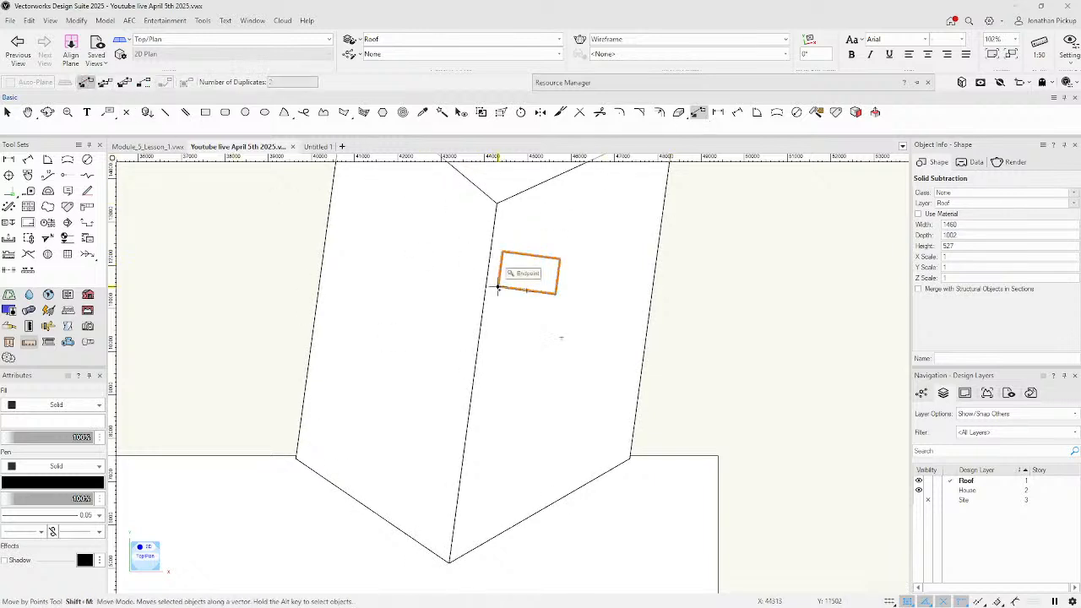
pyautogui.click(486, 272)
pyautogui.click(493, 237)
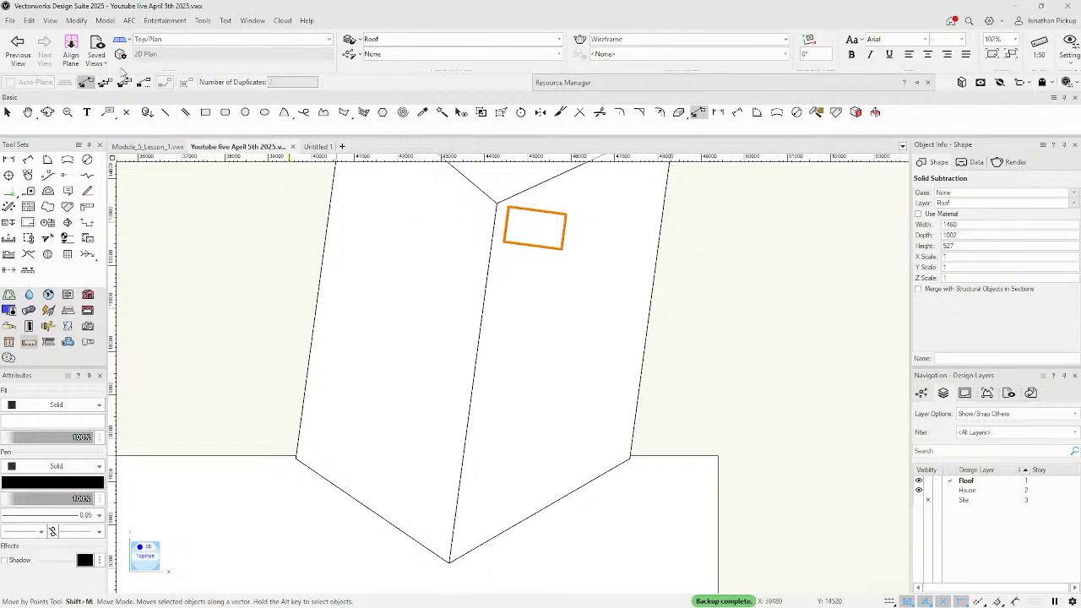
# Array 6 duplicates of the skylight down the roof slope using Move and Duplicate mode.
pyautogui.click(105, 81)
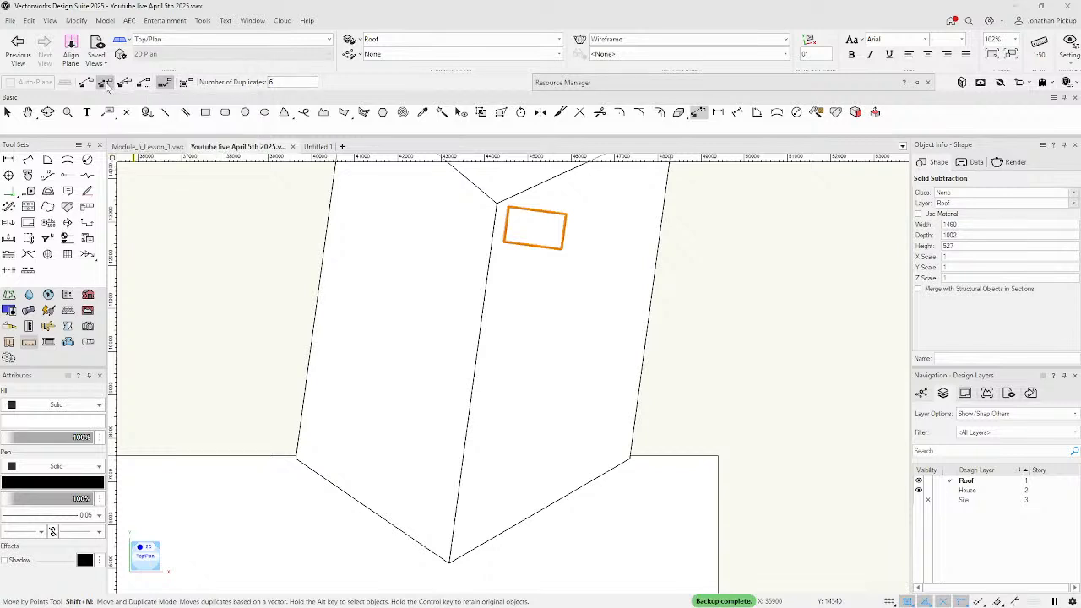
pyautogui.click(497, 203)
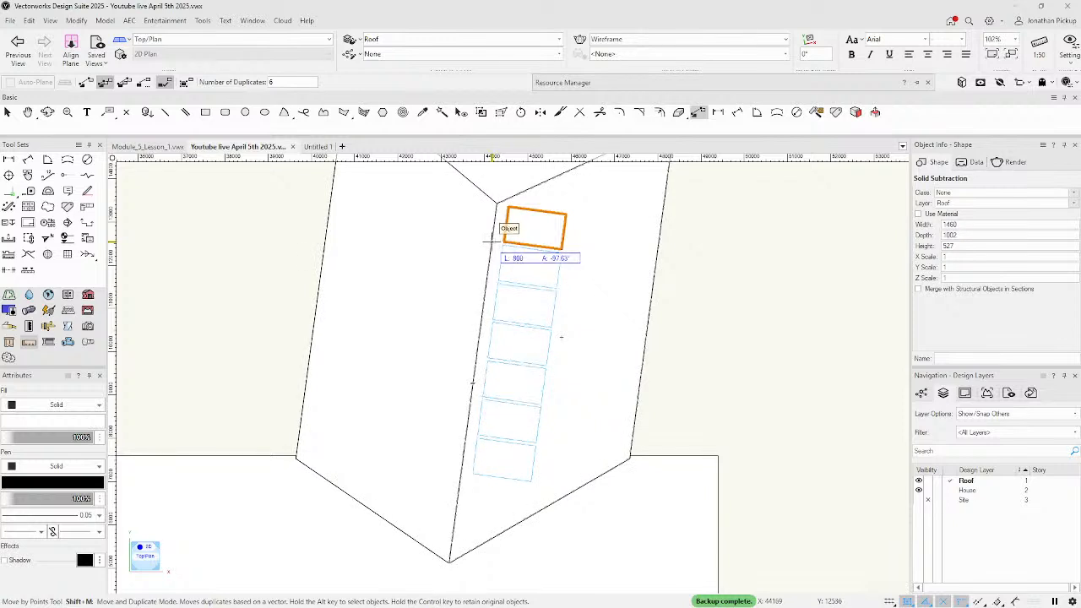
pyautogui.click(490, 241)
pyautogui.press('Tab')
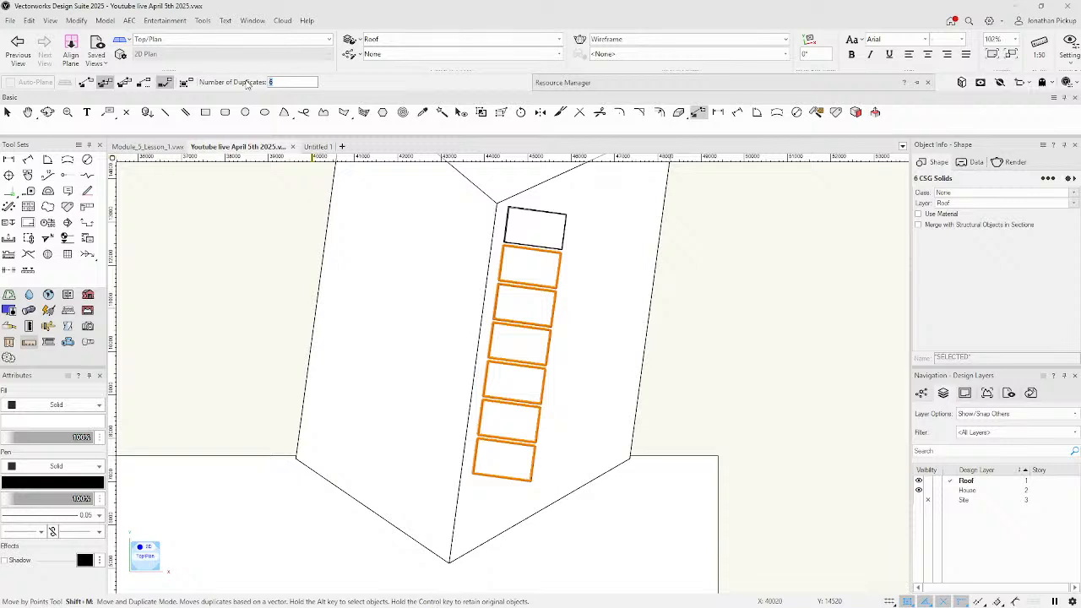
pyautogui.click(508, 206)
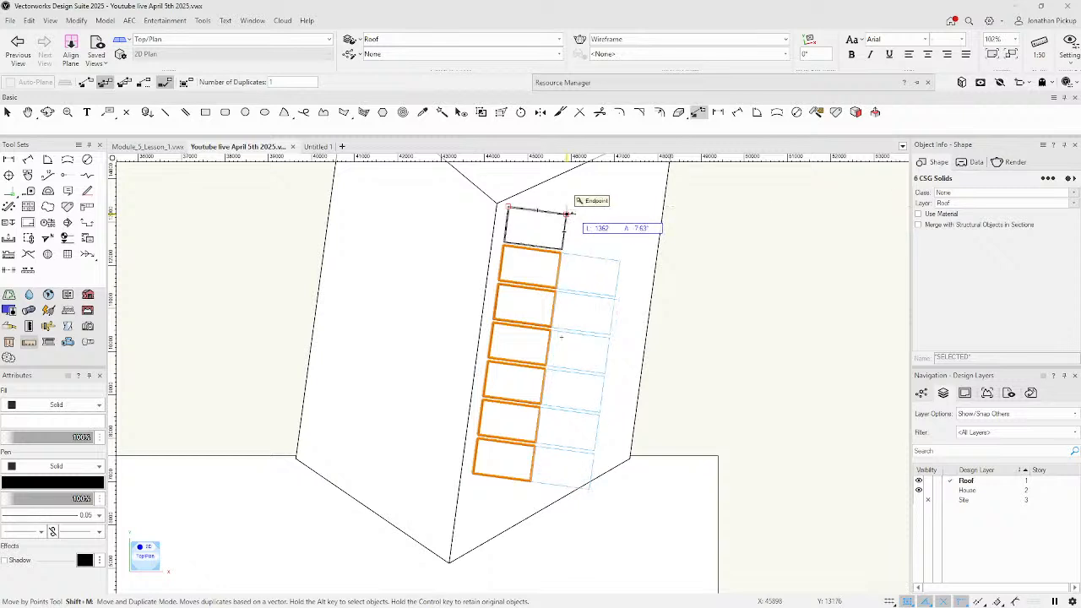
pyautogui.press('Escape')
# Select six skylights and copy them sideways into a second column beside the first.
pyautogui.press('x')
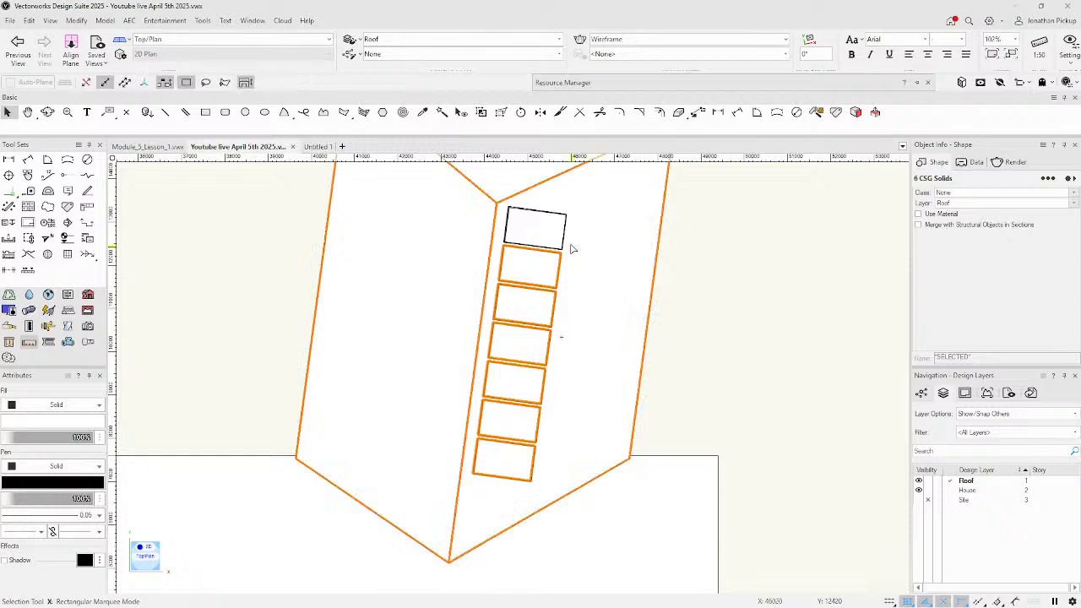
pyautogui.keyDown('shift'); pyautogui.click(565, 237); pyautogui.keyUp('shift')
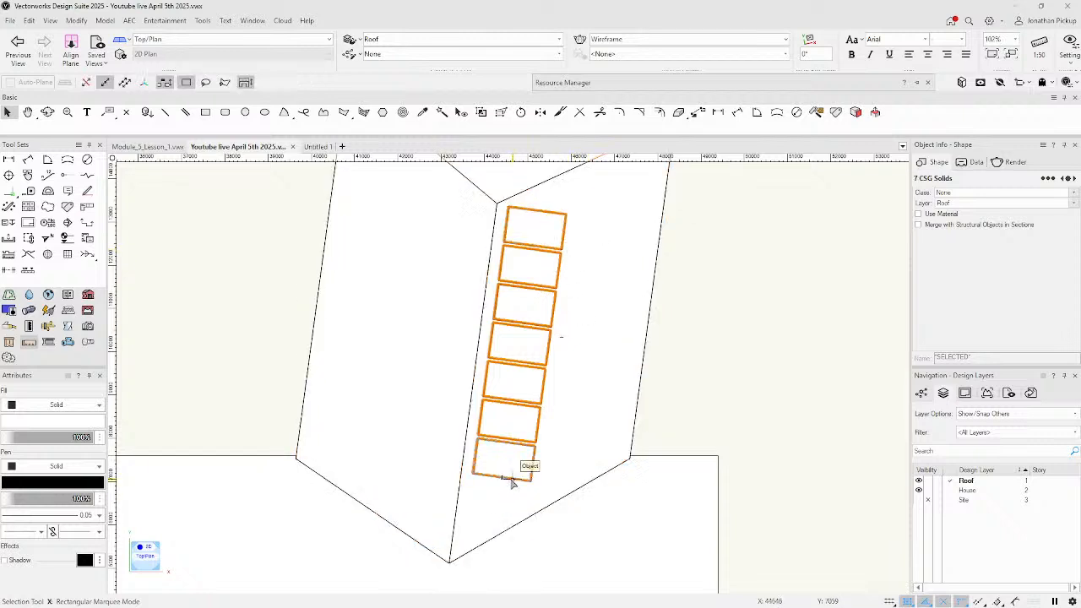
pyautogui.keyDown('shift'); pyautogui.click(522, 460); pyautogui.keyUp('shift')
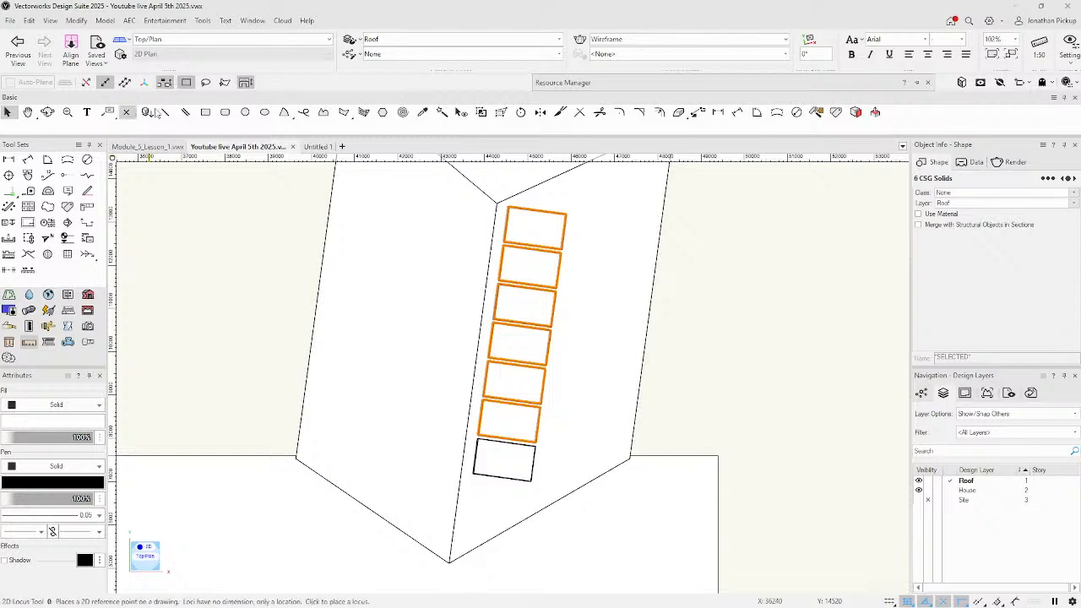
pyautogui.click(697, 113)
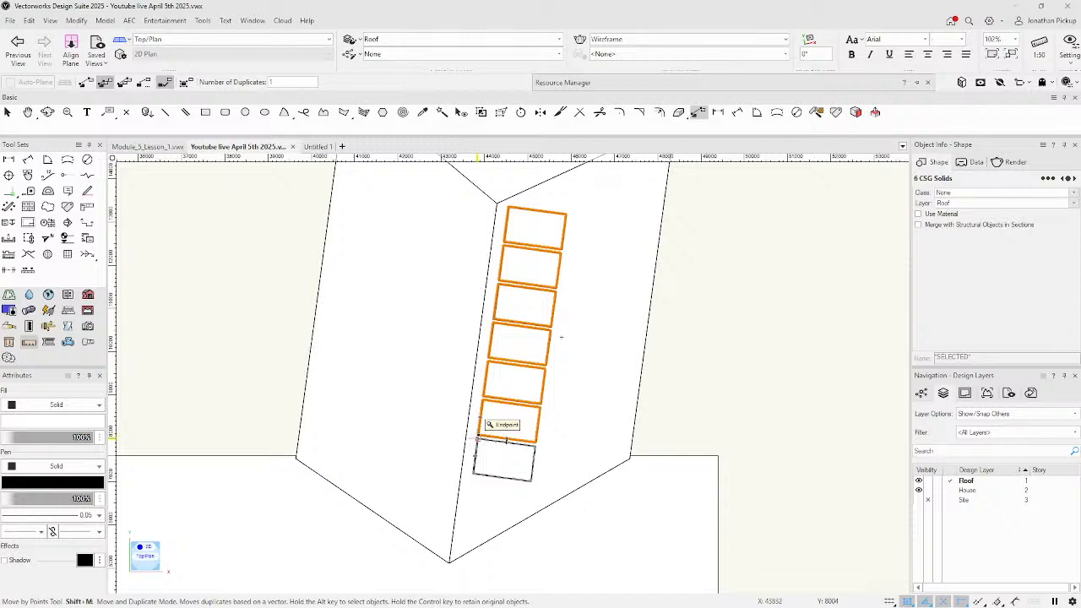
pyautogui.scroll(5, 478, 436)
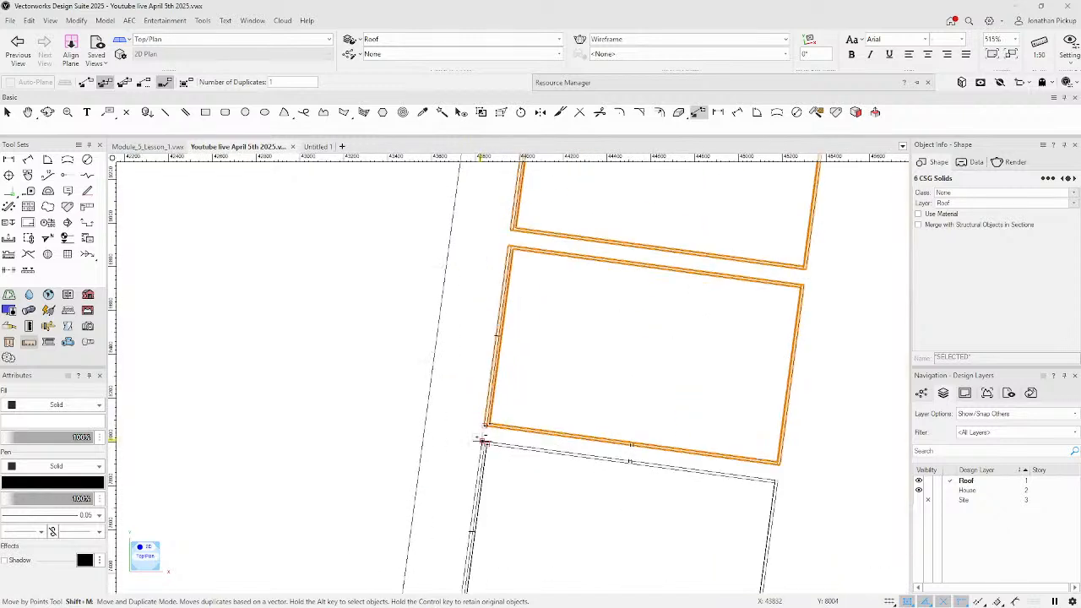
pyautogui.click(486, 425)
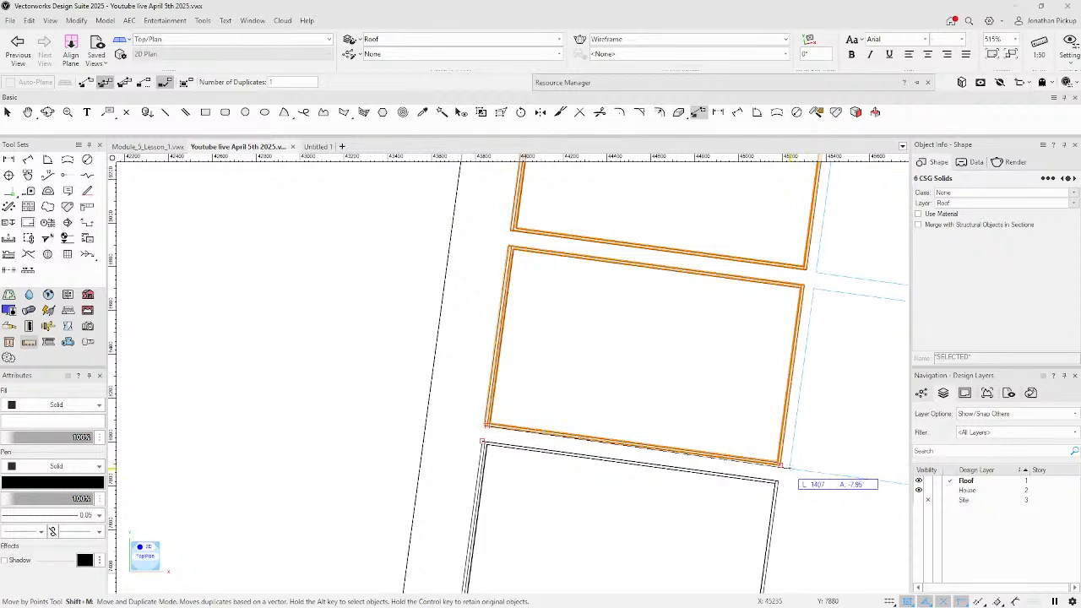
pyautogui.click(780, 465)
pyautogui.scroll(-6, 731, 459)
pyautogui.keyDown('ctrl'); pyautogui.moveTo(616, 435); pyautogui.dragTo(544, 405, button='middle'); pyautogui.keyUp('ctrl')
# Switch to isometric view and delete the second column of skylight copies.
pyautogui.press('3')
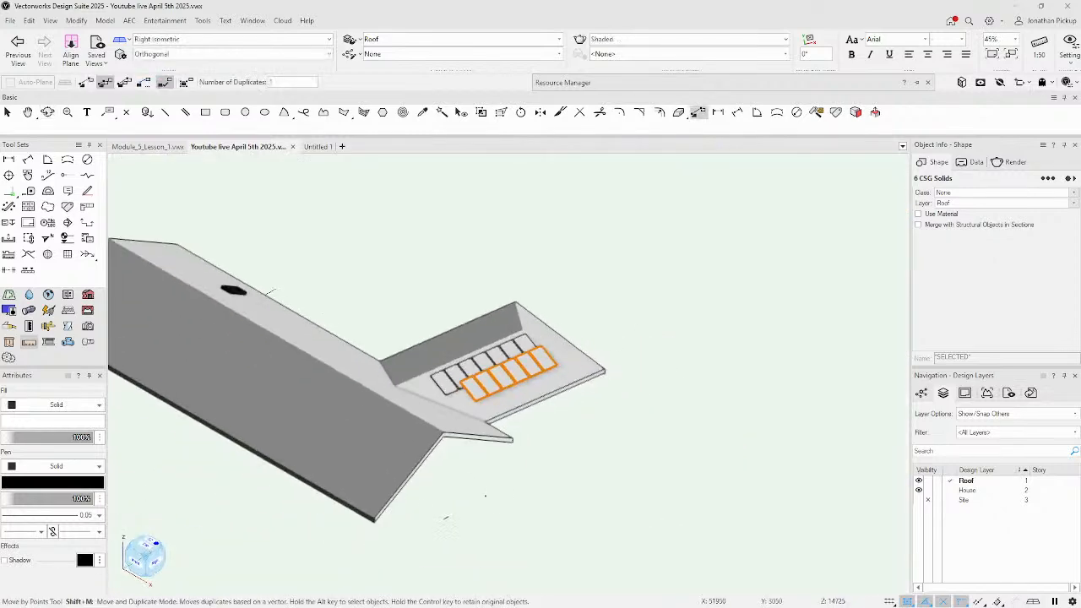
pyautogui.scroll(4, 465, 392)
pyautogui.scroll(-6, 419, 353)
pyautogui.keyDown('ctrl'); pyautogui.moveTo(420, 352); pyautogui.dragTo(435, 342, button='middle'); pyautogui.keyUp('ctrl')
pyautogui.hotkey('shift', 'm')
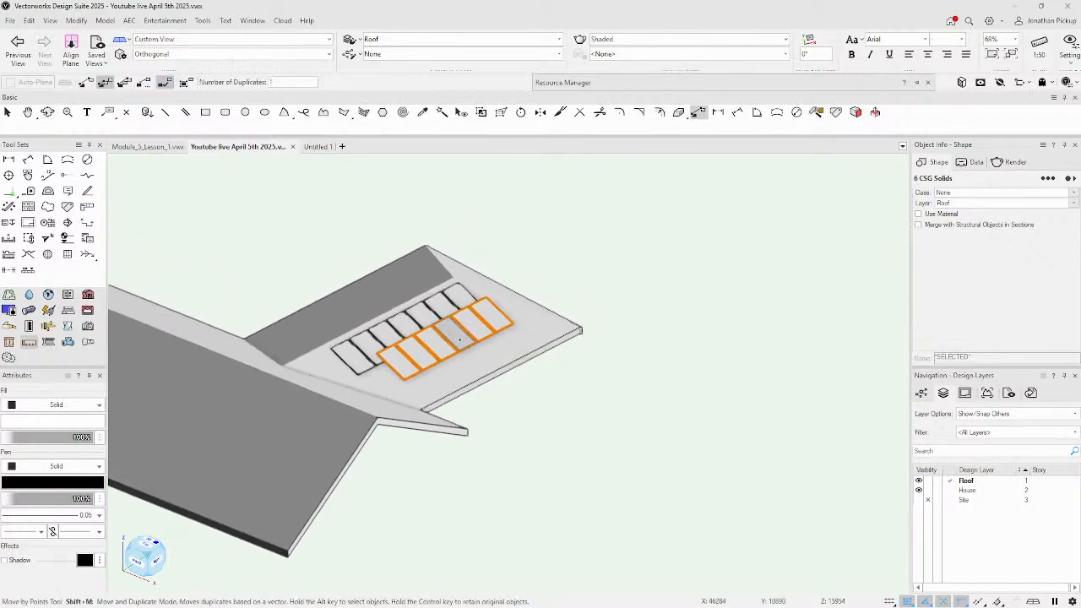
pyautogui.press('Delete')
# Shift-select all seven remaining skylight panels in the column.
pyautogui.press('x')
pyautogui.click(353, 358)
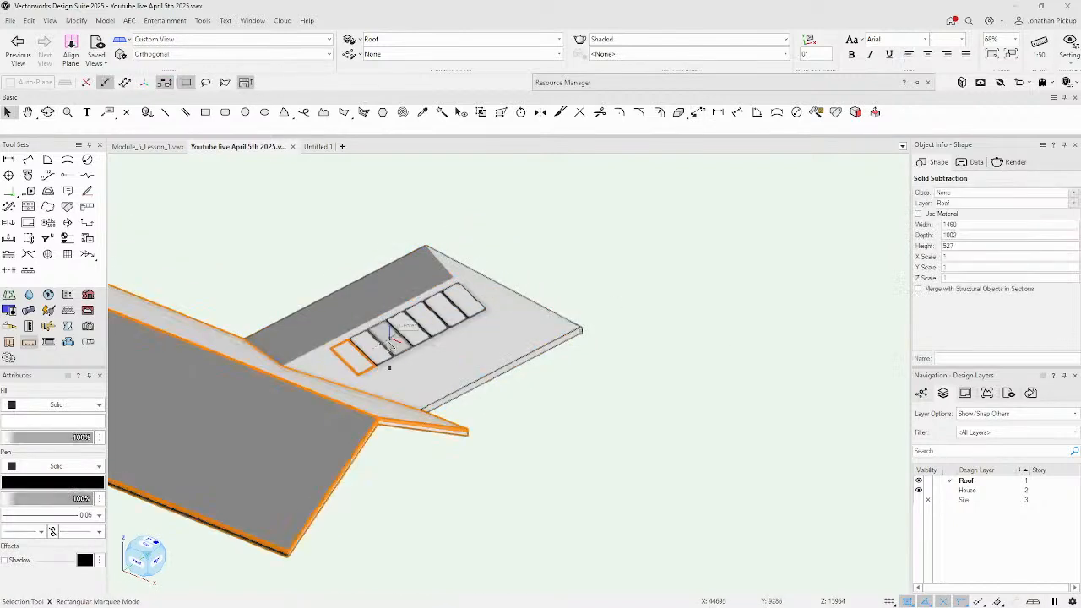
pyautogui.keyDown('shift'); pyautogui.click(382, 353); pyautogui.keyUp('shift')
pyautogui.keyDown('shift'); pyautogui.click(393, 348); pyautogui.keyUp('shift')
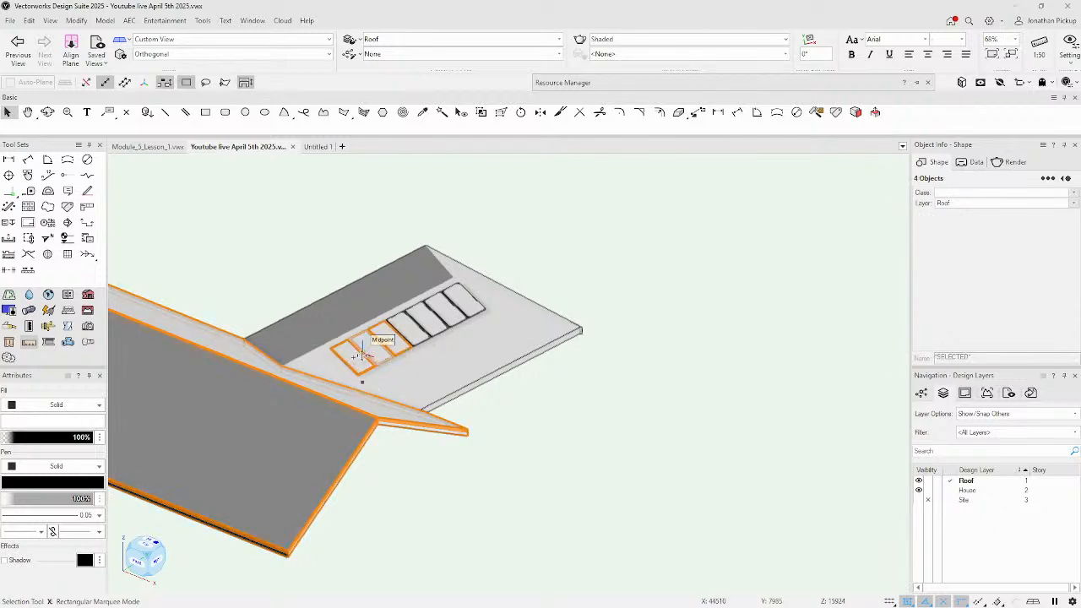
pyautogui.click(461, 314)
pyautogui.keyDown('shift'); pyautogui.click(459, 321); pyautogui.keyUp('shift')
pyautogui.keyDown('shift'); pyautogui.click(439, 331); pyautogui.keyUp('shift')
pyautogui.keyDown('shift'); pyautogui.click(420, 340); pyautogui.keyUp('shift')
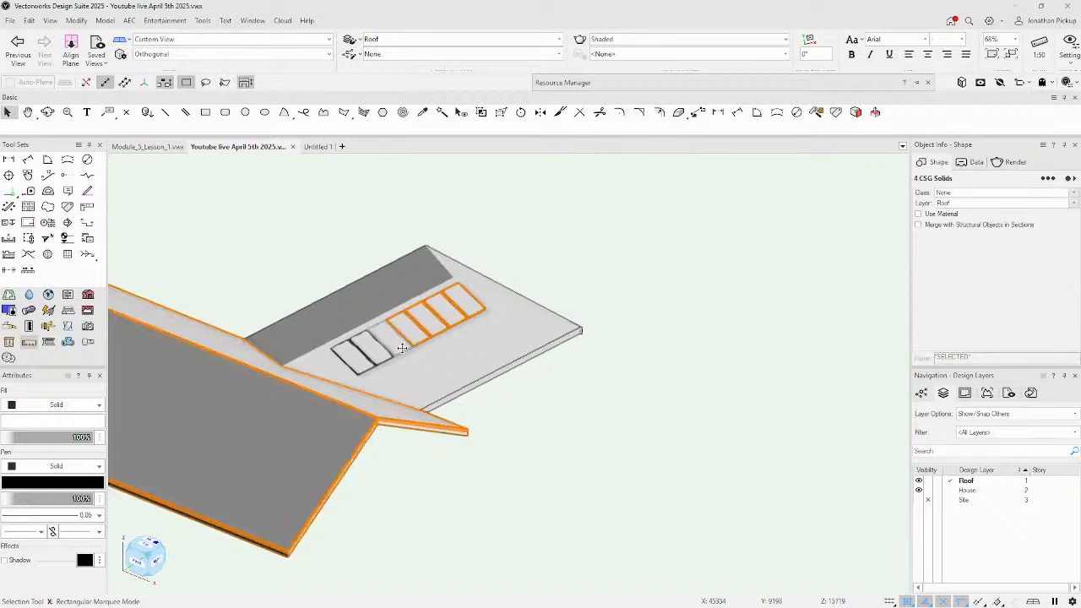
pyautogui.keyDown('shift'); pyautogui.click(402, 349); pyautogui.keyUp('shift')
pyautogui.keyDown('shift'); pyautogui.click(383, 359); pyautogui.keyUp('shift')
pyautogui.keyDown('shift'); pyautogui.click(400, 341); pyautogui.keyUp('shift')
pyautogui.scroll(4, 403, 335)
pyautogui.keyDown('ctrl'); pyautogui.moveTo(459, 395); pyautogui.dragTo(601, 355, button='middle'); pyautogui.keyUp('ctrl')
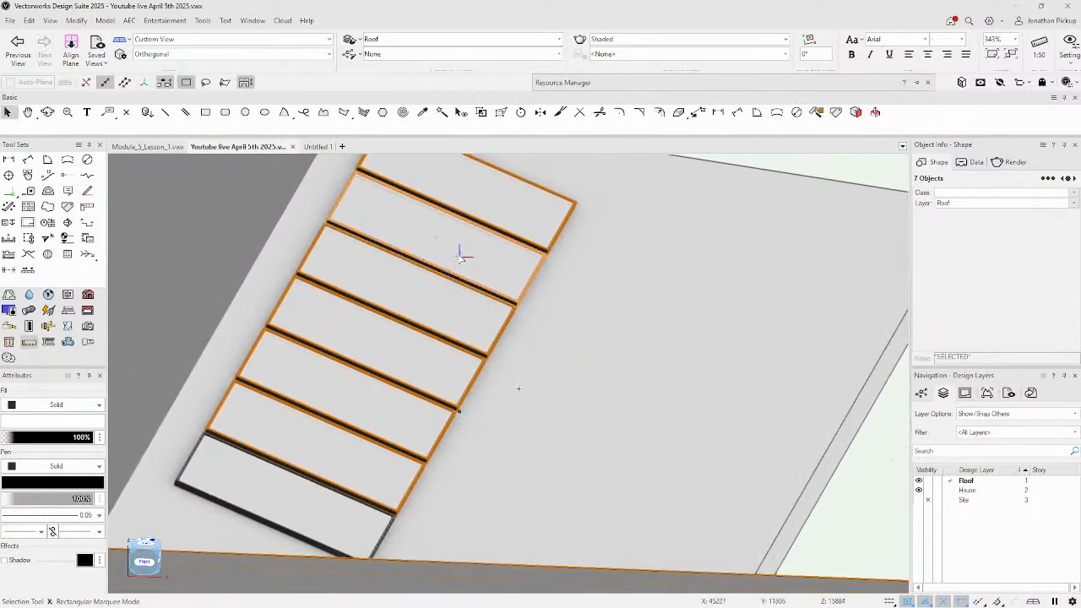
pyautogui.scroll(-2, 462, 253)
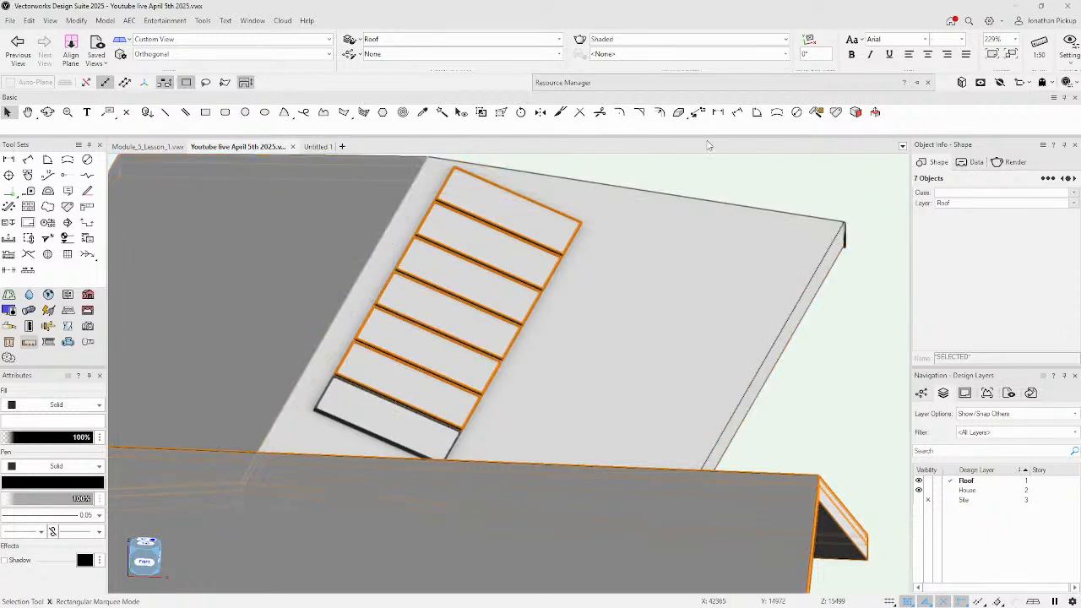
pyautogui.click(698, 112)
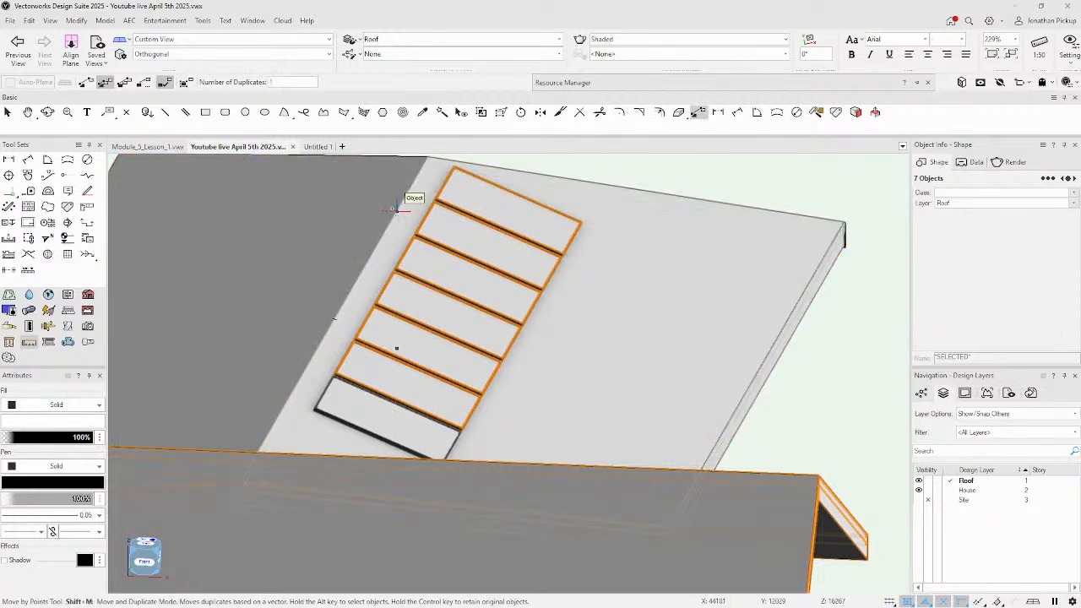
# Cancel the pending move and box-select the row of skylight solids.
pyautogui.click(394, 208)
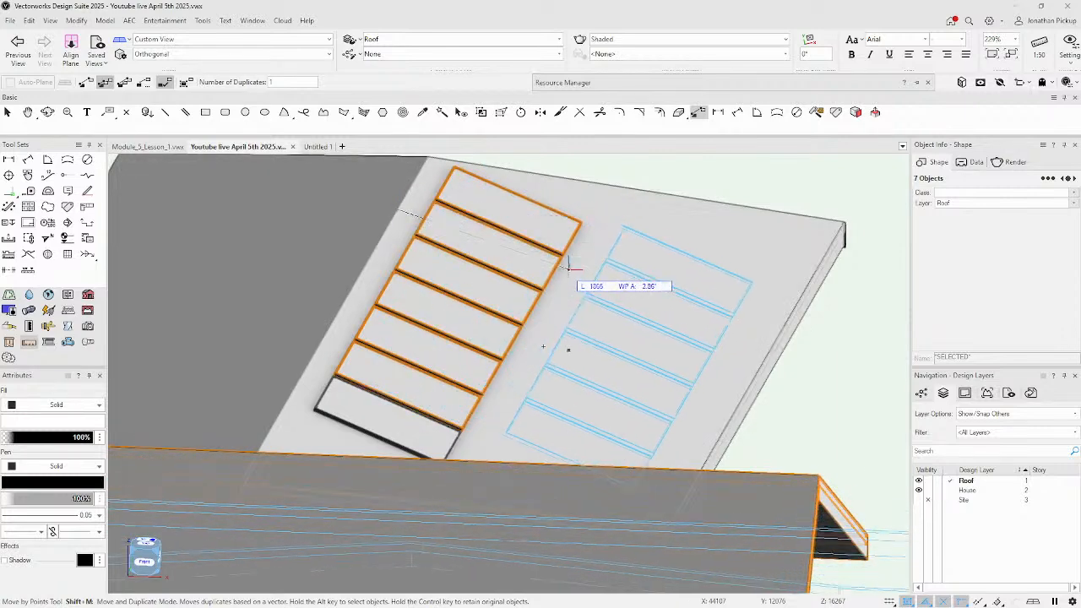
pyautogui.press('Escape')
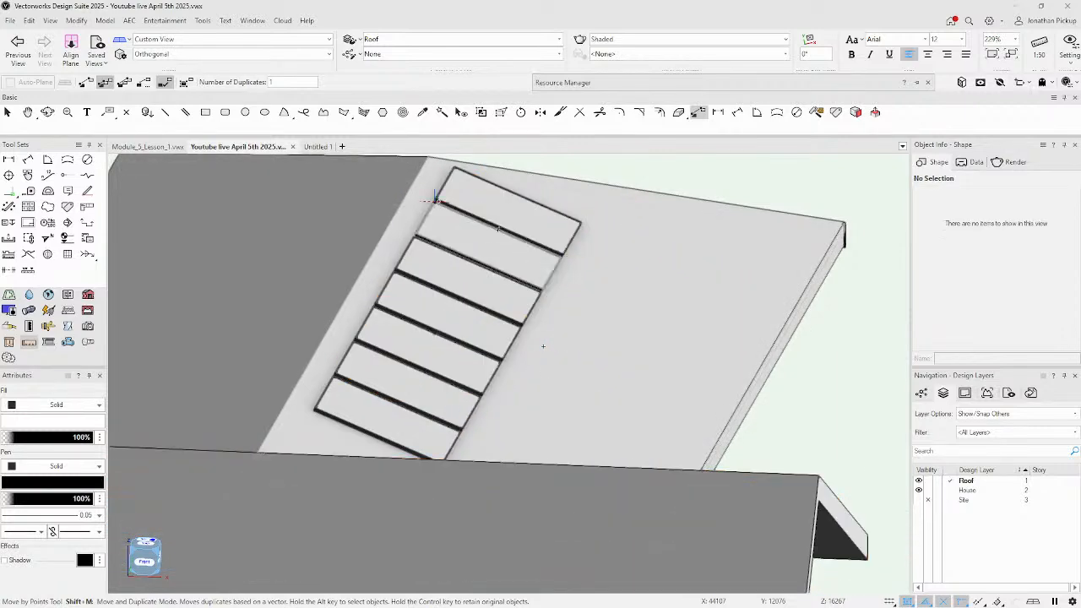
pyautogui.scroll(-4, 645, 172)
pyautogui.press('x')
pyautogui.moveTo(651, 163); pyautogui.dragTo(489, 292)
pyautogui.scroll(5, 517, 230)
pyautogui.click(343, 112)
# Duplicate the selected skylights sideways to form a second column beside the originals.
pyautogui.click(700, 114)
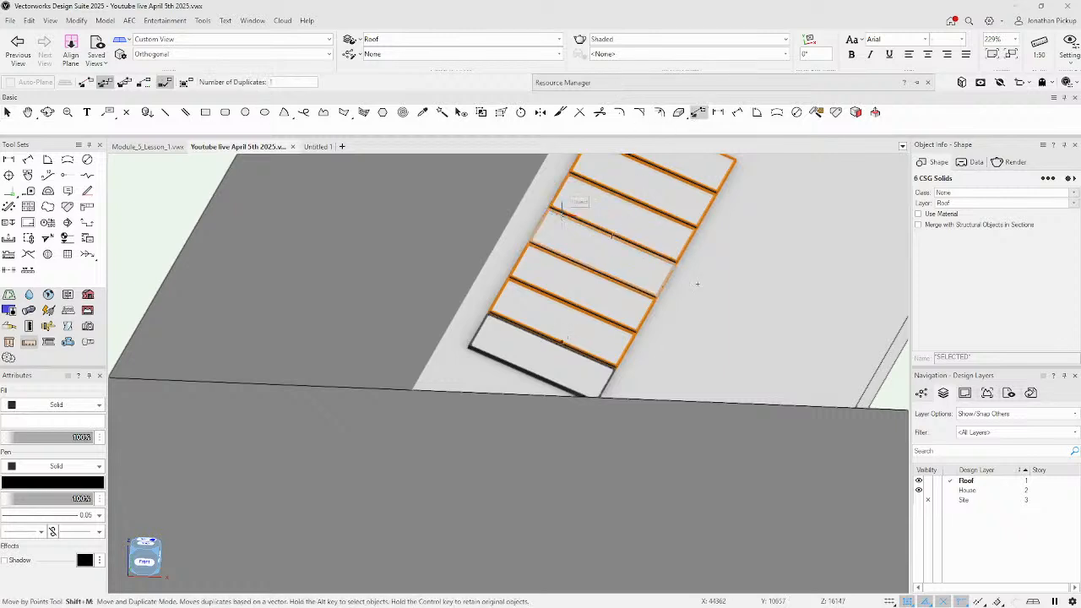
pyautogui.click(517, 204)
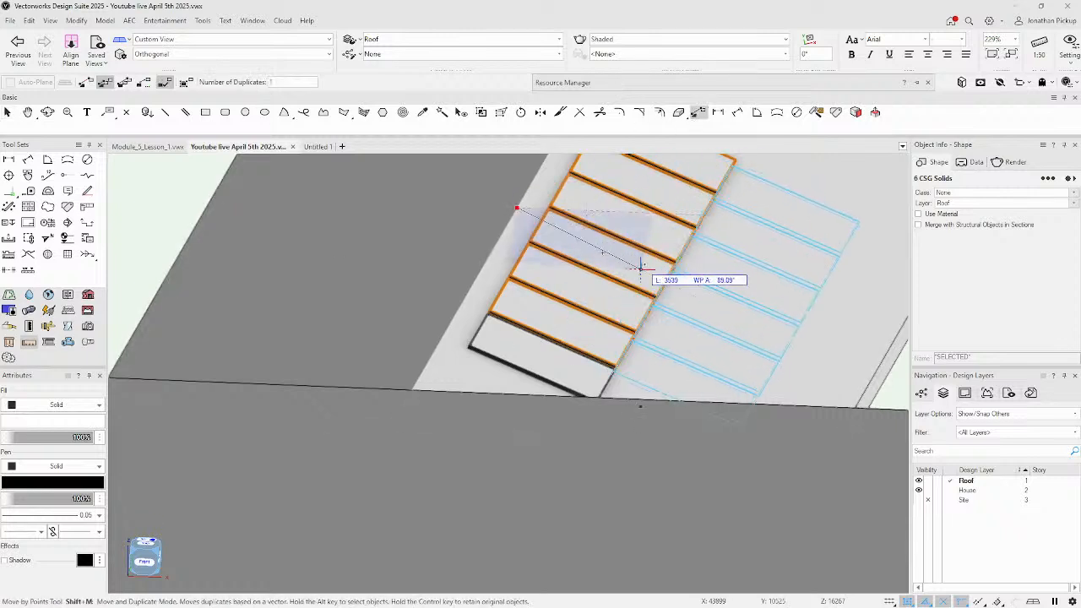
pyautogui.click(685, 275)
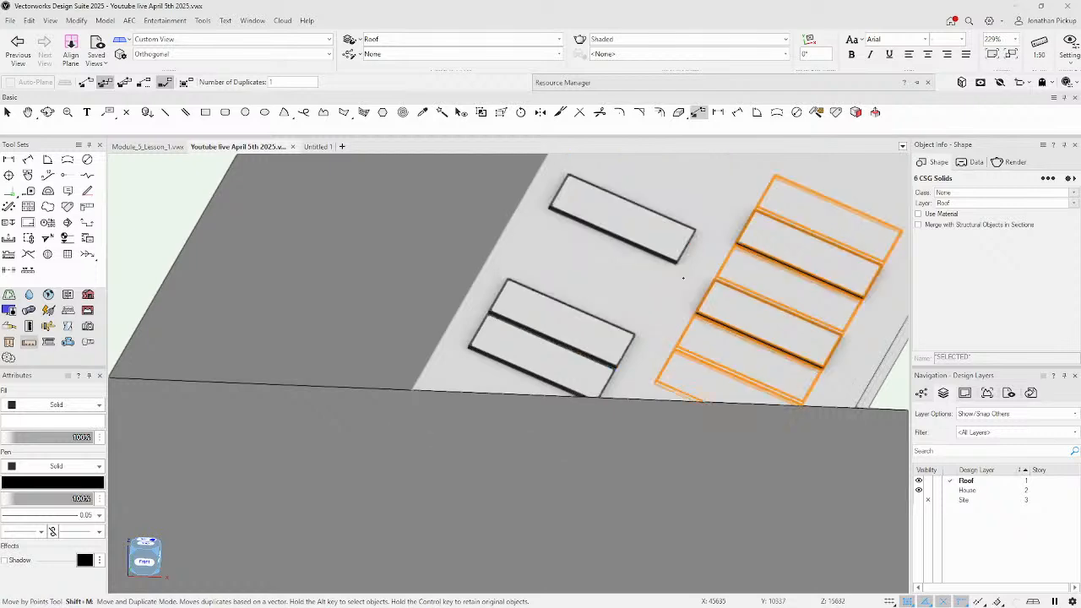
pyautogui.keyDown('ctrl'); pyautogui.moveTo(690, 282); pyautogui.dragTo(596, 266, button='middle'); pyautogui.keyUp('ctrl')
pyautogui.moveTo(707, 372); pyautogui.dragTo(199, 263, button='middle')
pyautogui.keyDown('ctrl'); pyautogui.moveTo(713, 291); pyautogui.dragTo(610, 292, button='middle'); pyautogui.keyUp('ctrl')
pyautogui.scroll(-4, 677, 346)
pyautogui.scroll(-1, 675, 344)
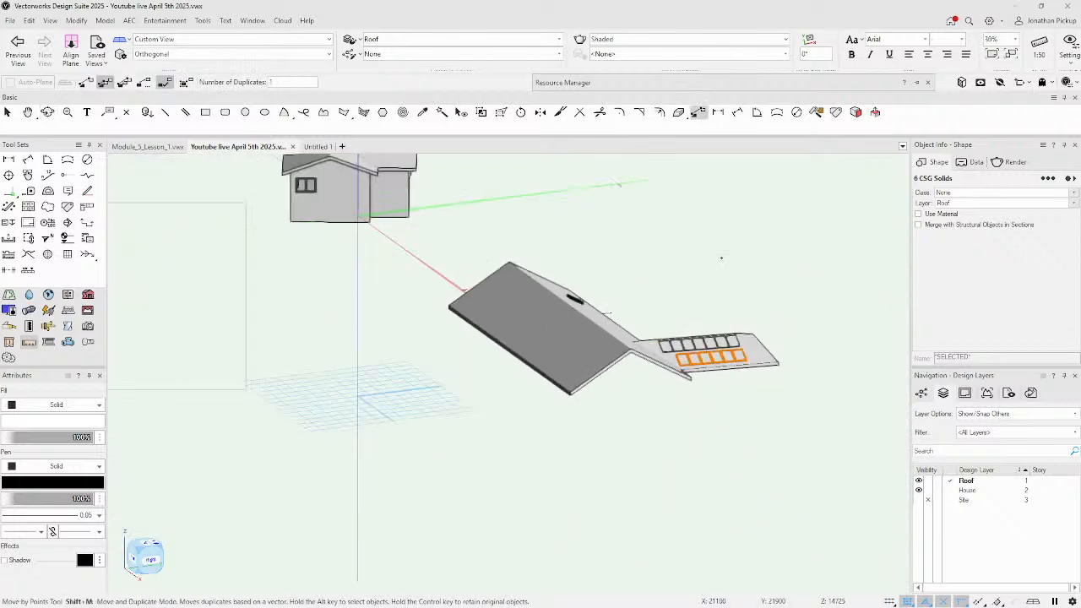
# Select the roof, show it in Top/Plan view, and pick the Structural Member tool from Building Shell.
pyautogui.press('x')
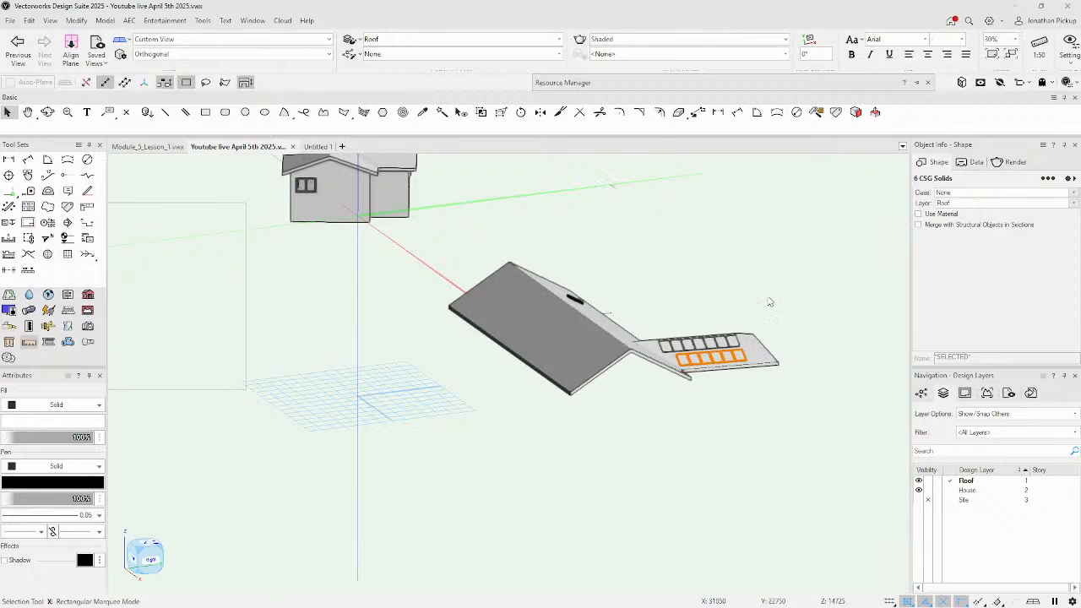
pyautogui.click(583, 306)
pyautogui.moveTo(583, 306)
pyautogui.keyDown('ctrl'); pyautogui.mouseDown(button='middle')
pyautogui.moveTo(698, 278)
pyautogui.moveTo(598, 294)
pyautogui.mouseUp(button='middle'); pyautogui.keyUp('ctrl')
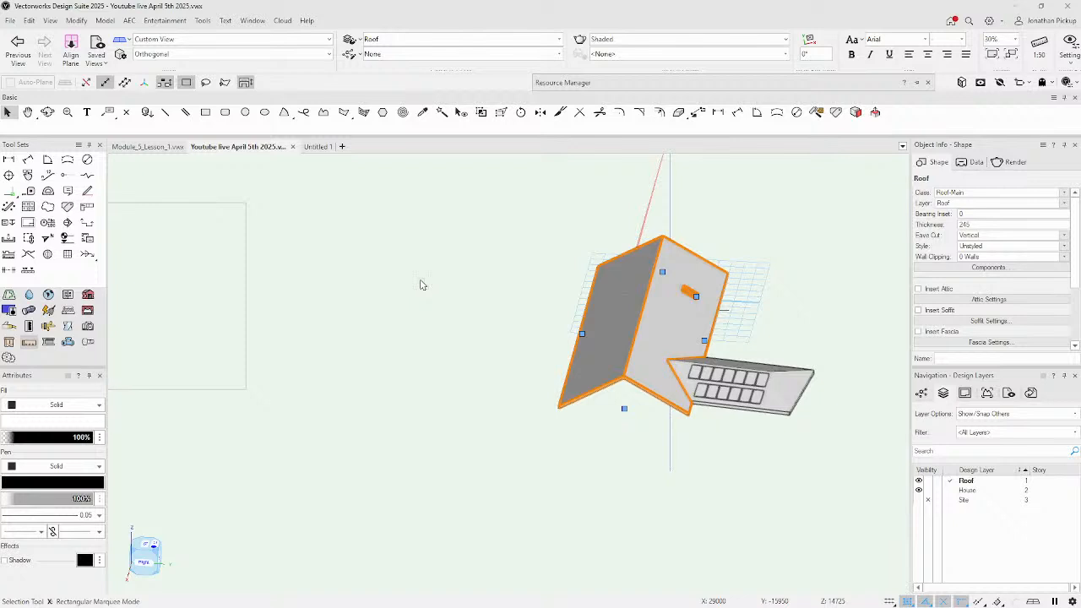
pyautogui.scroll(-2, 462, 339)
pyautogui.press('F5')
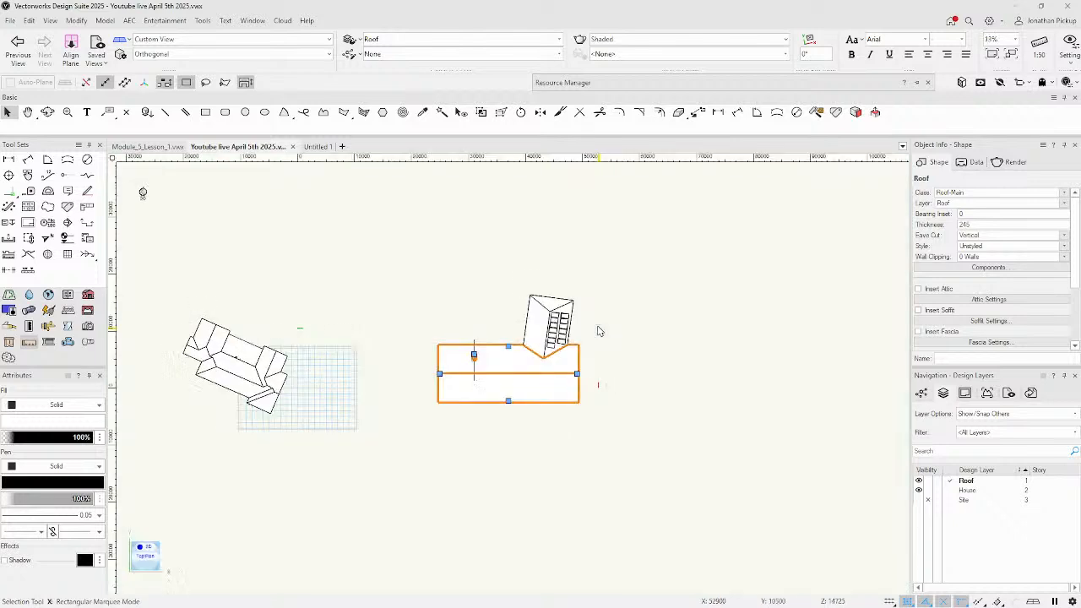
pyautogui.scroll(3, 477, 328)
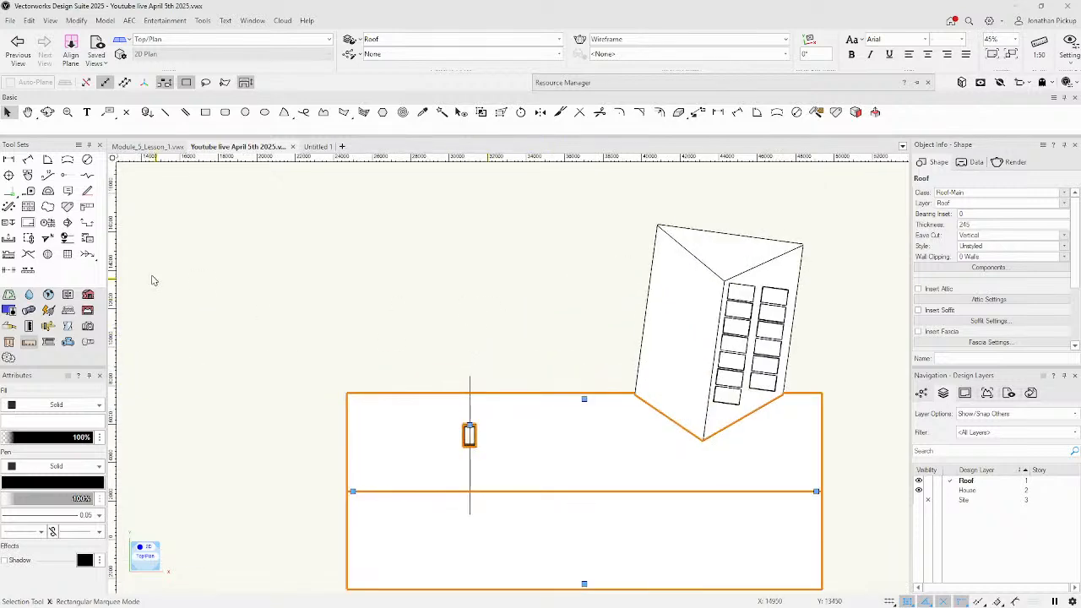
pyautogui.click(88, 296)
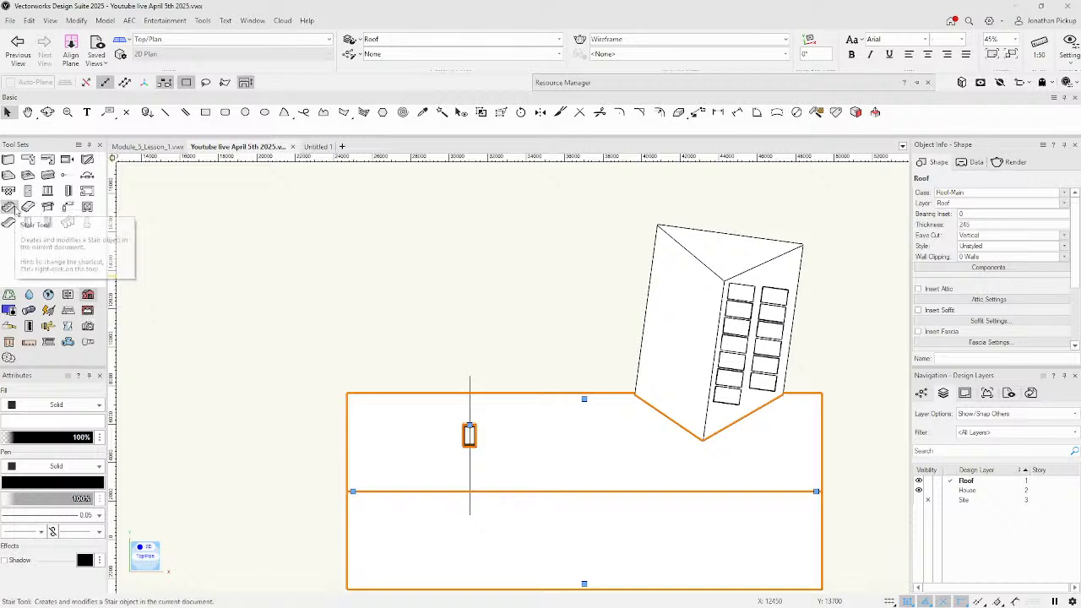
pyautogui.click(48, 175)
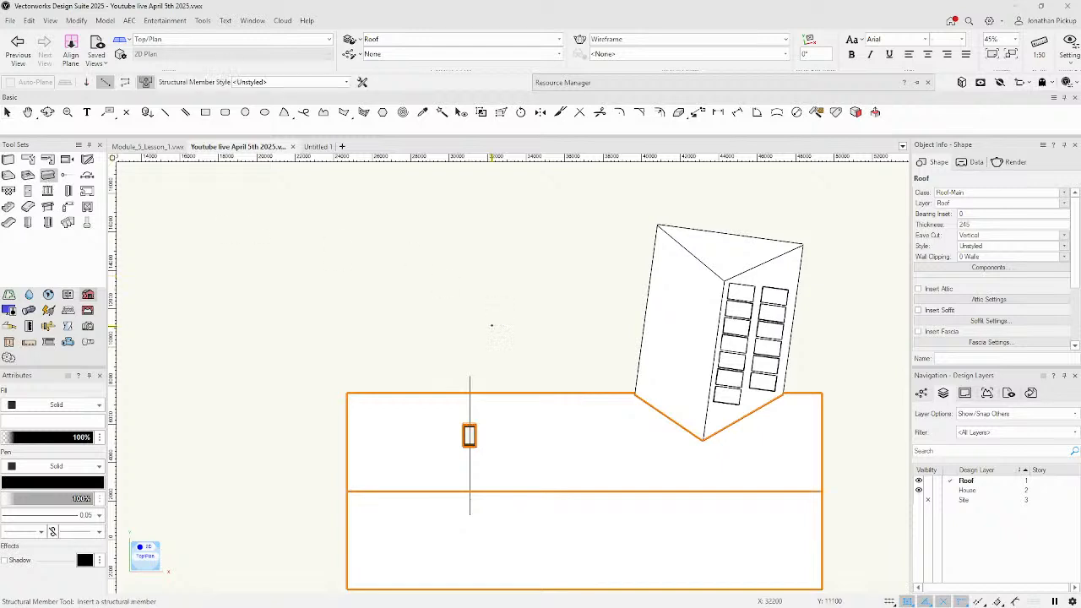
# Pick Structural Column Steel Square Tubing as the tool's structural member style in place of Unstyled.
pyautogui.scroll(3, 491, 325)
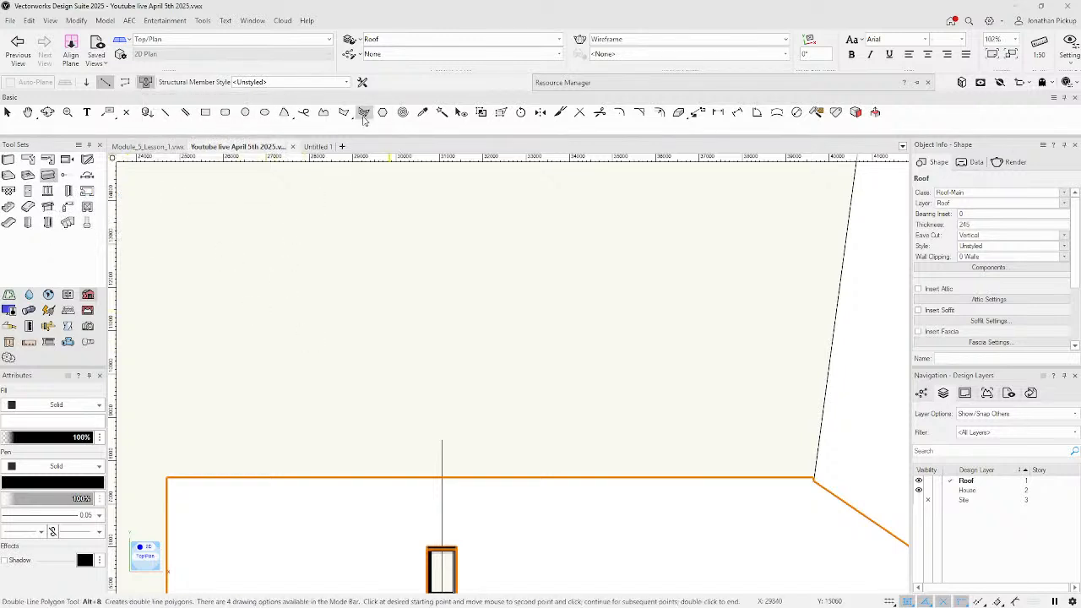
pyautogui.click(310, 83)
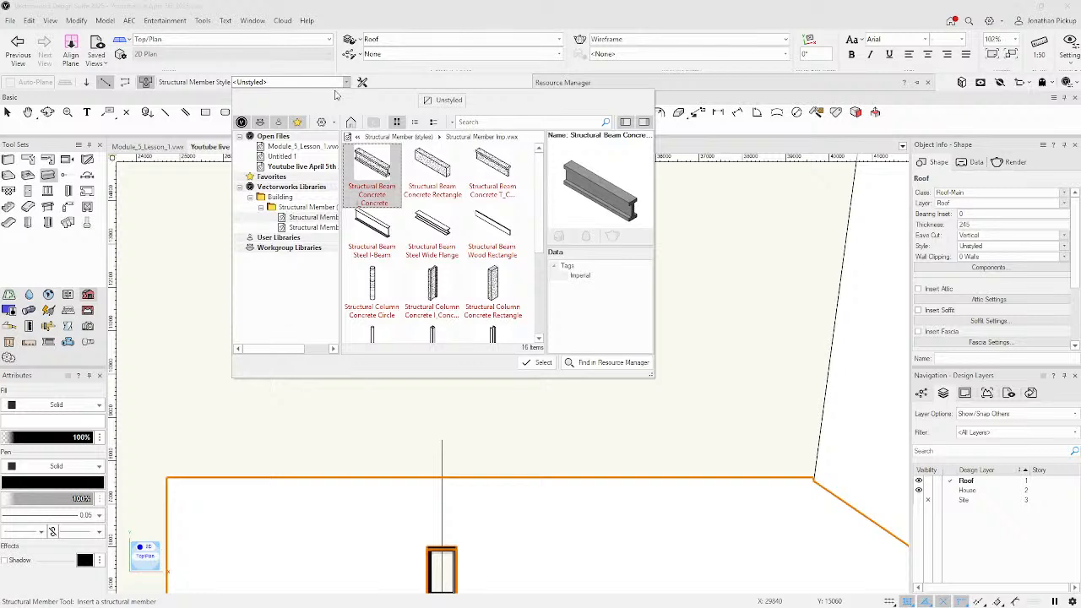
pyautogui.scroll(-1, 448, 256)
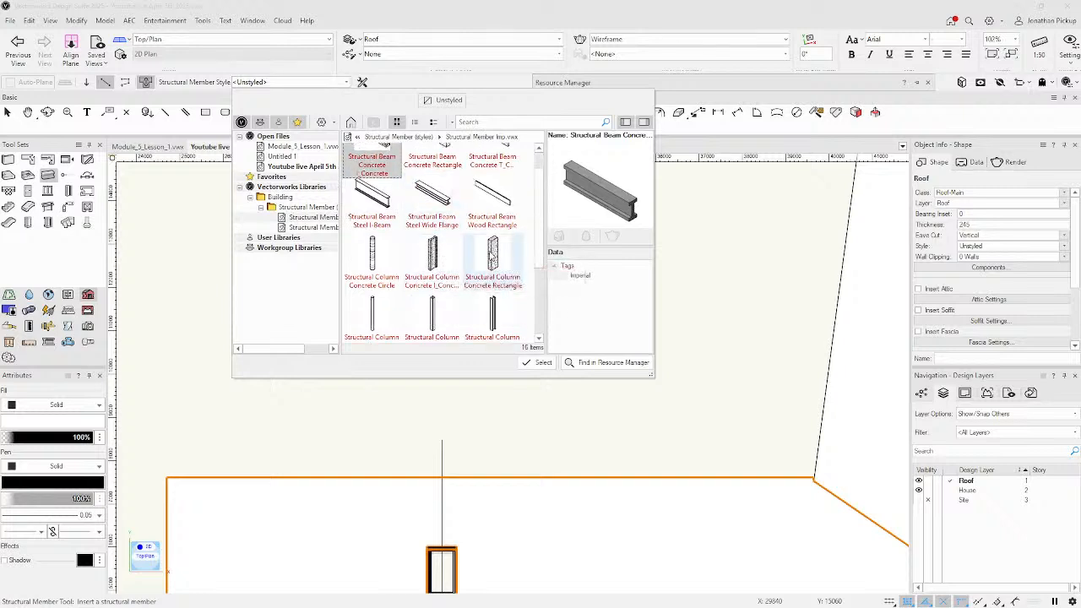
pyautogui.click(493, 247)
pyautogui.scroll(-1, 492, 247)
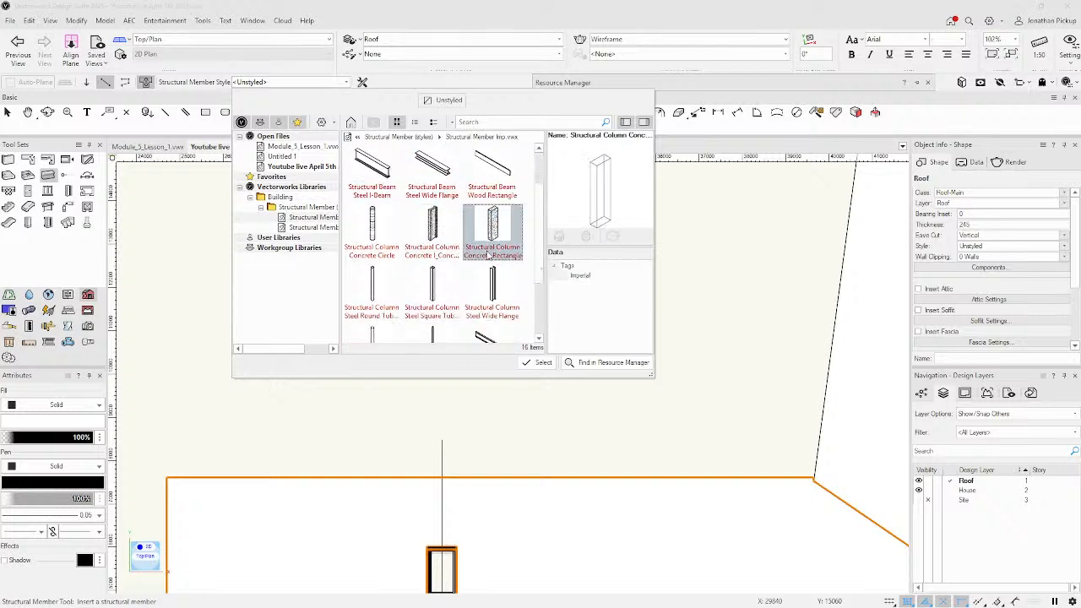
pyautogui.click(429, 294)
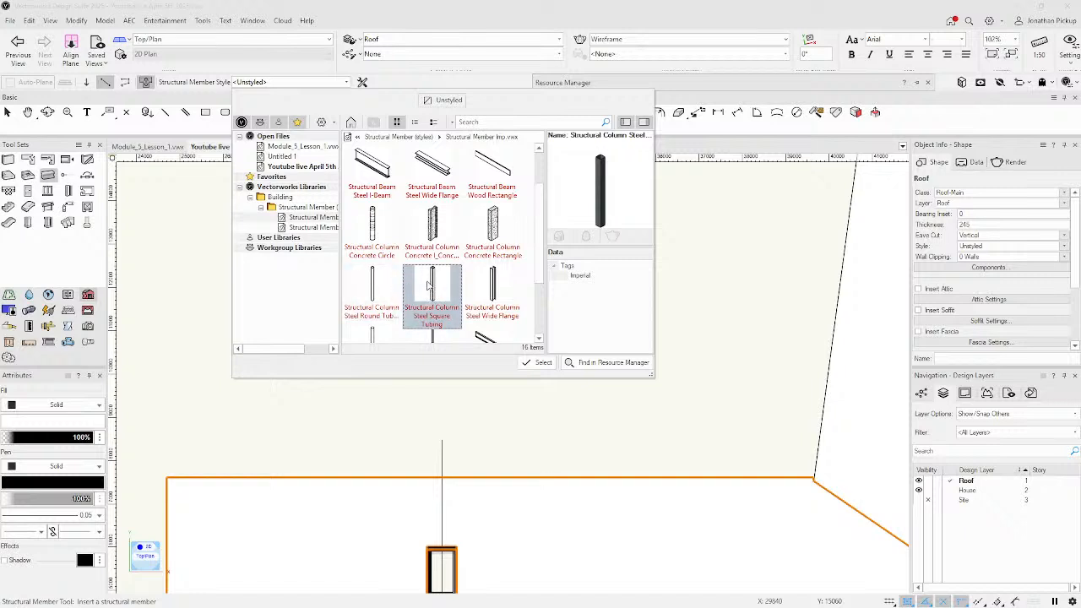
pyautogui.scroll(-2, 435, 287)
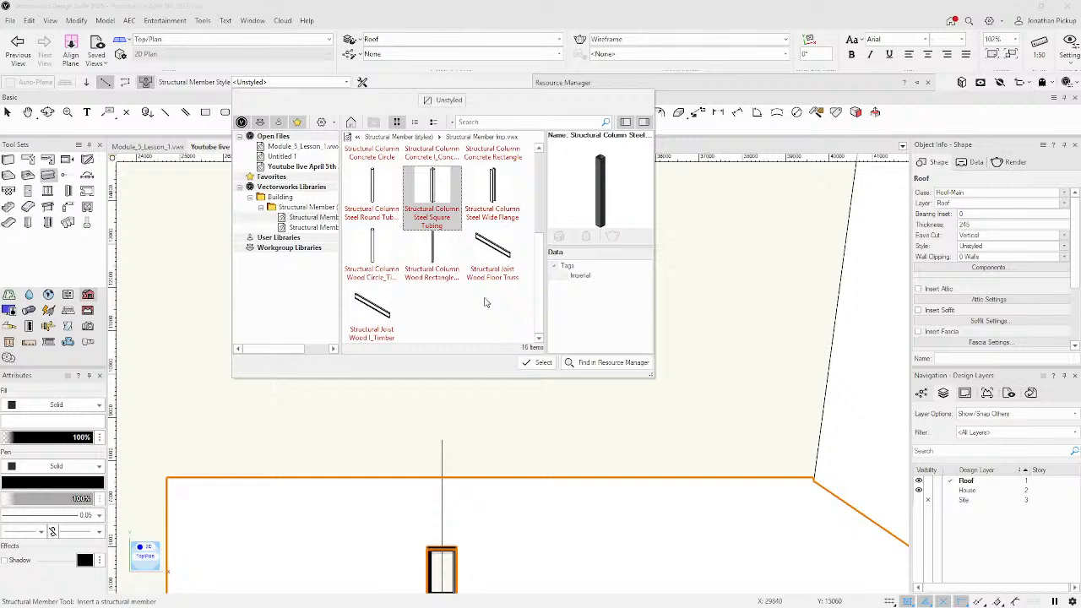
pyautogui.scroll(1, 486, 302)
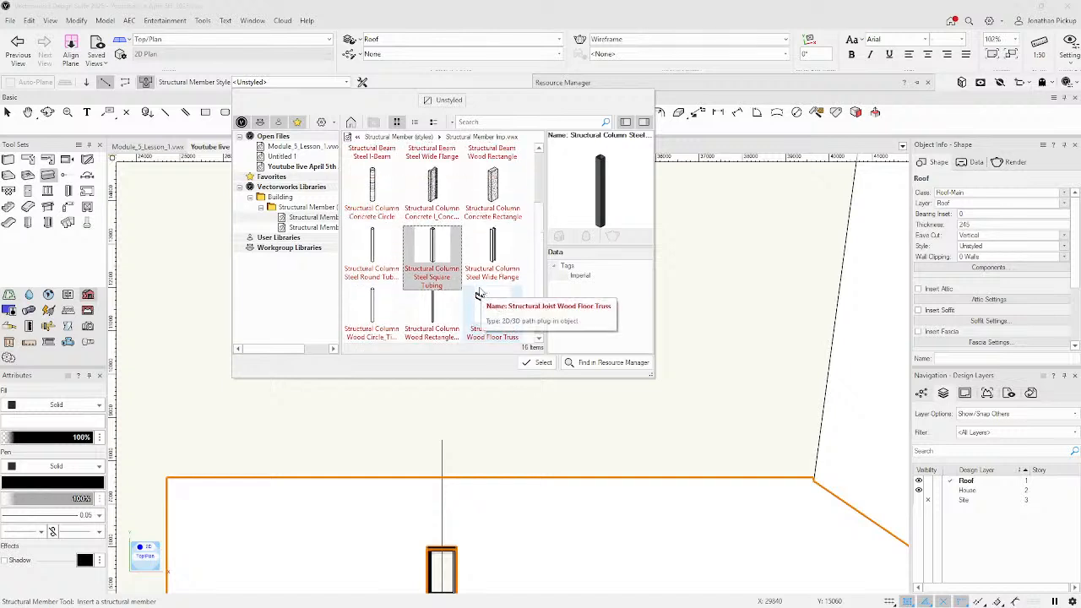
pyautogui.scroll(2, 435, 266)
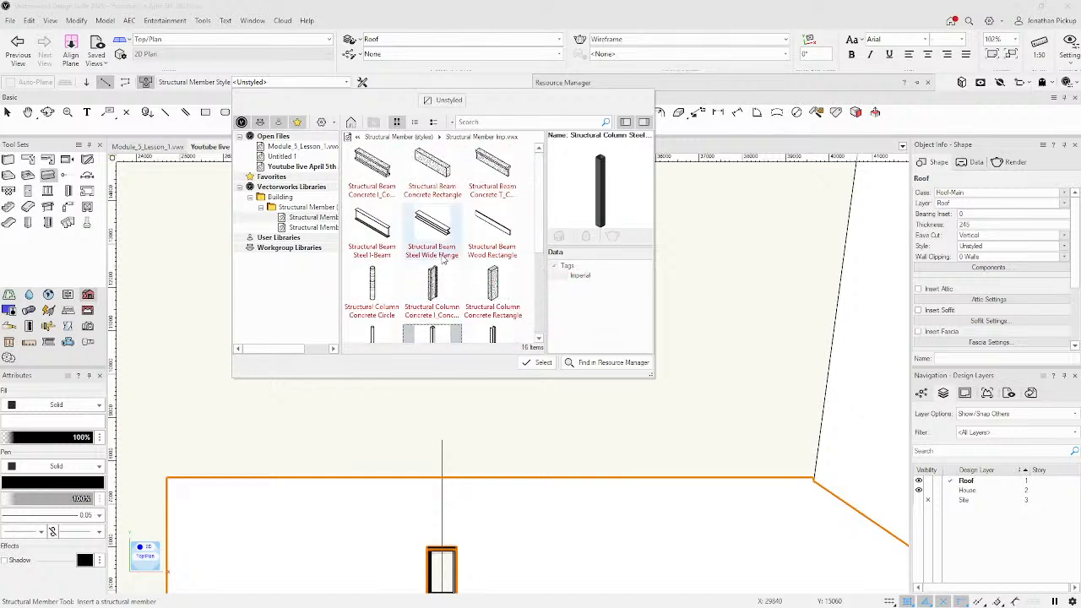
pyautogui.scroll(-3, 435, 254)
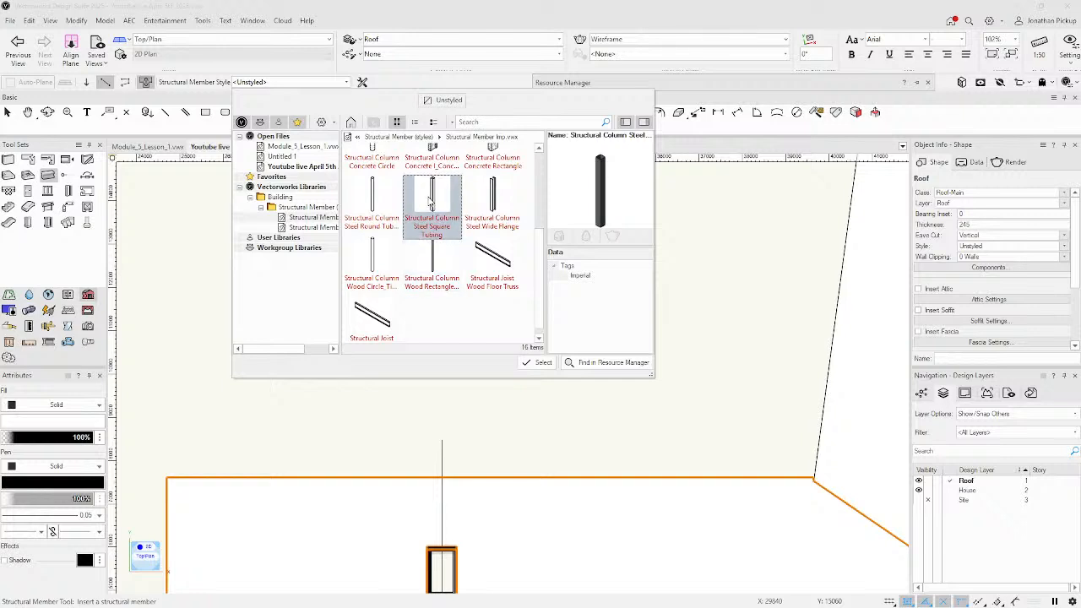
pyautogui.click(541, 363)
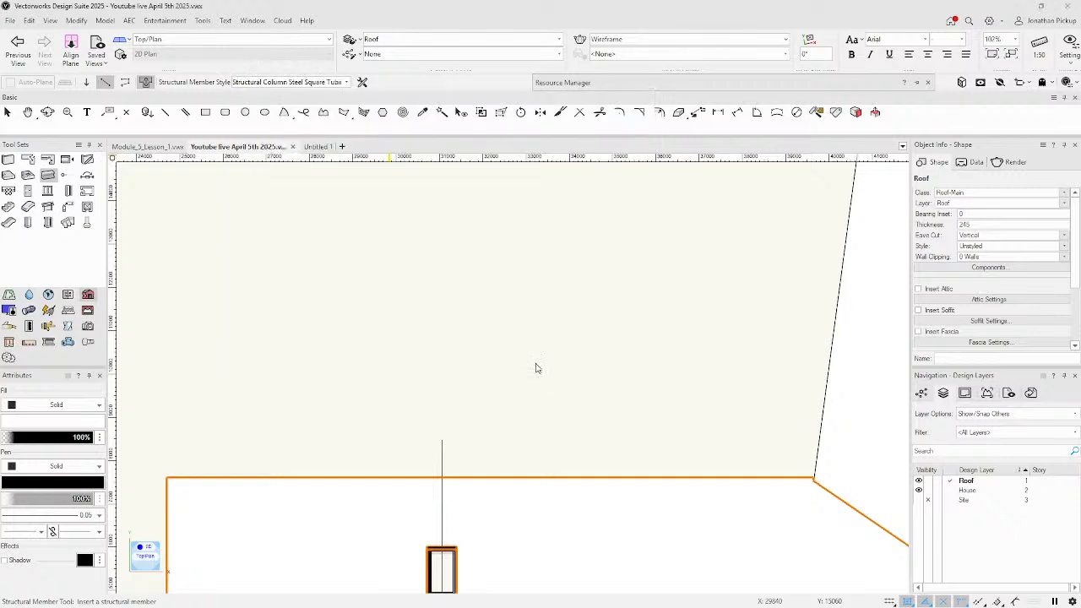
# Review the structural member preferences and style list, then cancel a first placement attempt.
pyautogui.click(363, 81)
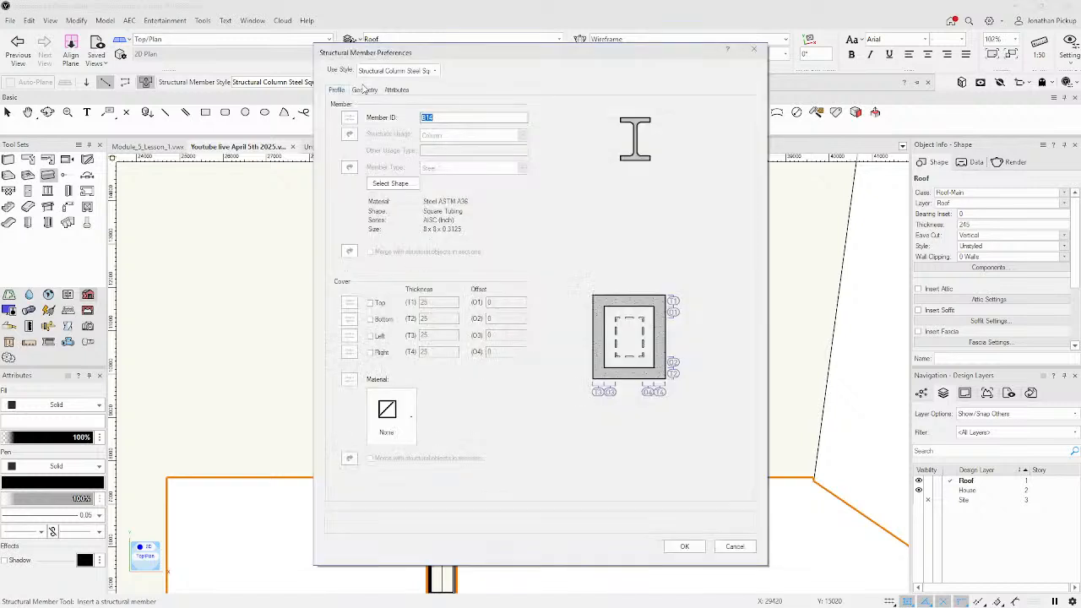
pyautogui.click(435, 71)
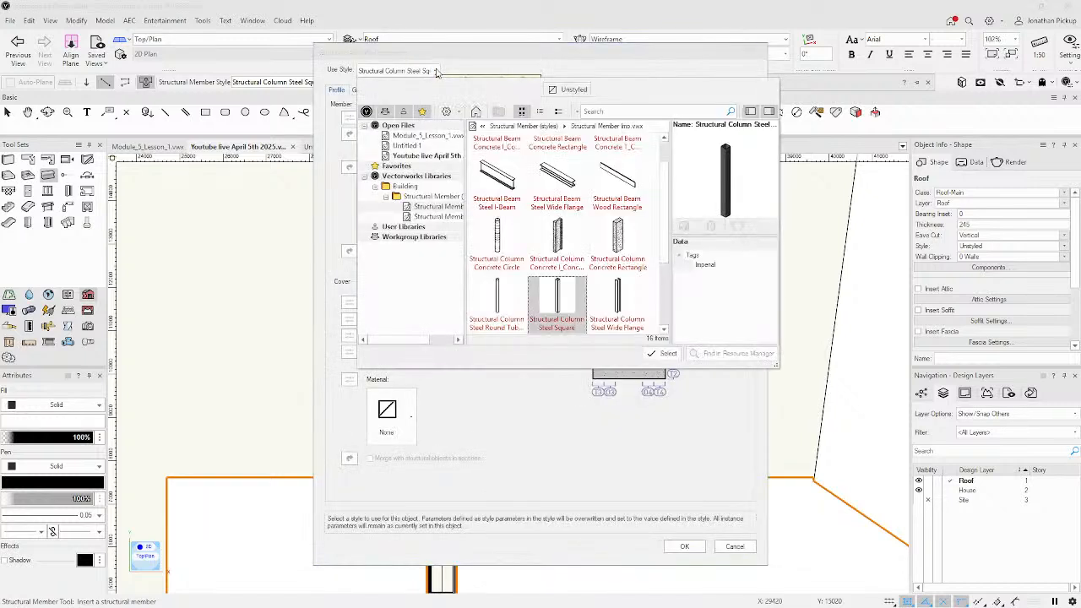
pyautogui.click(450, 59)
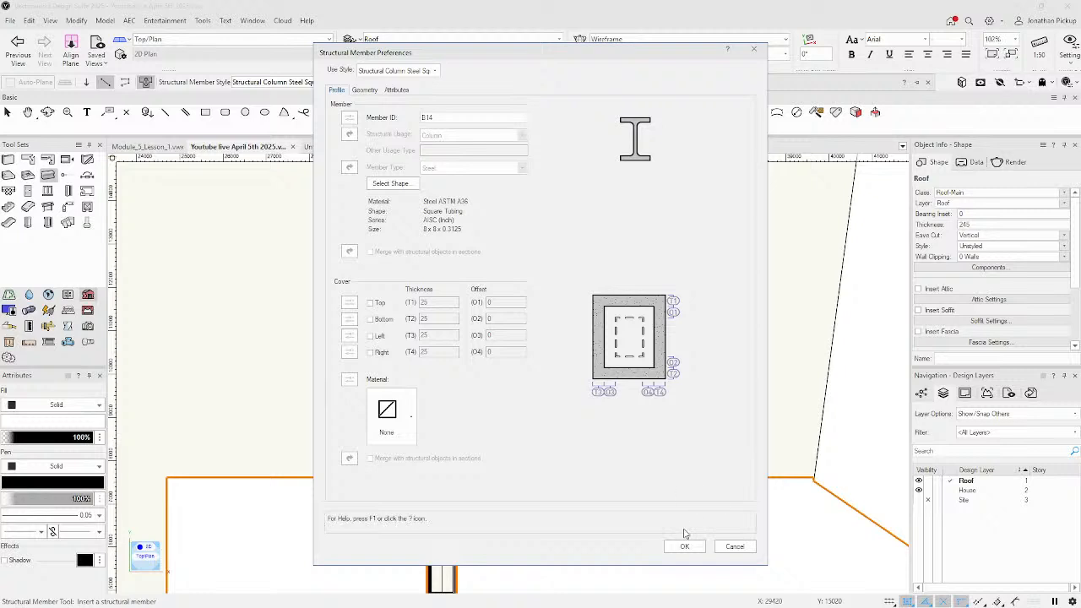
pyautogui.click(684, 547)
pyautogui.click(299, 350)
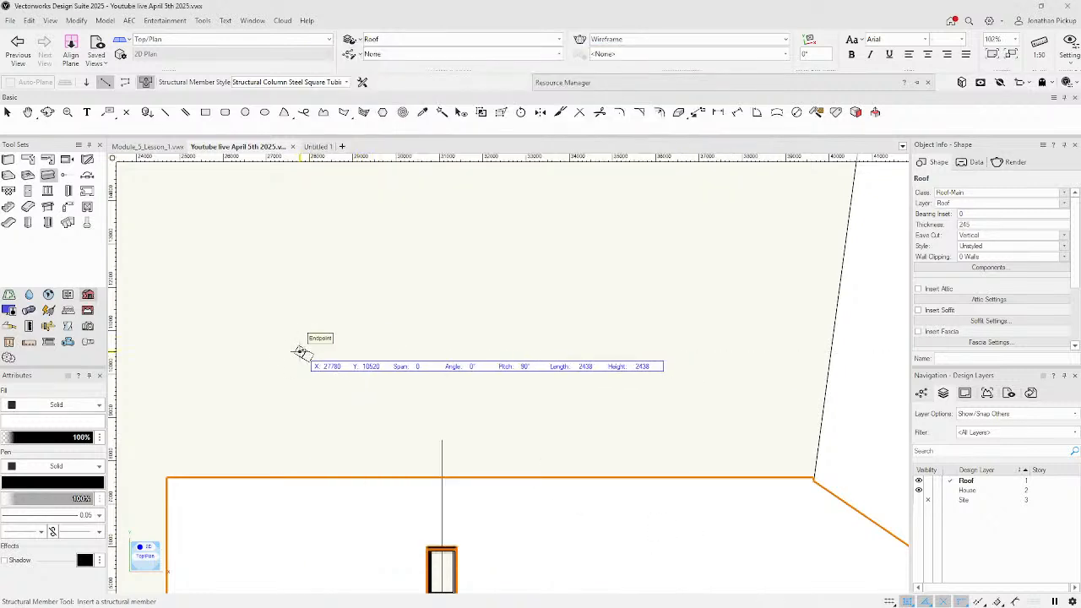
pyautogui.scroll(5, 295, 348)
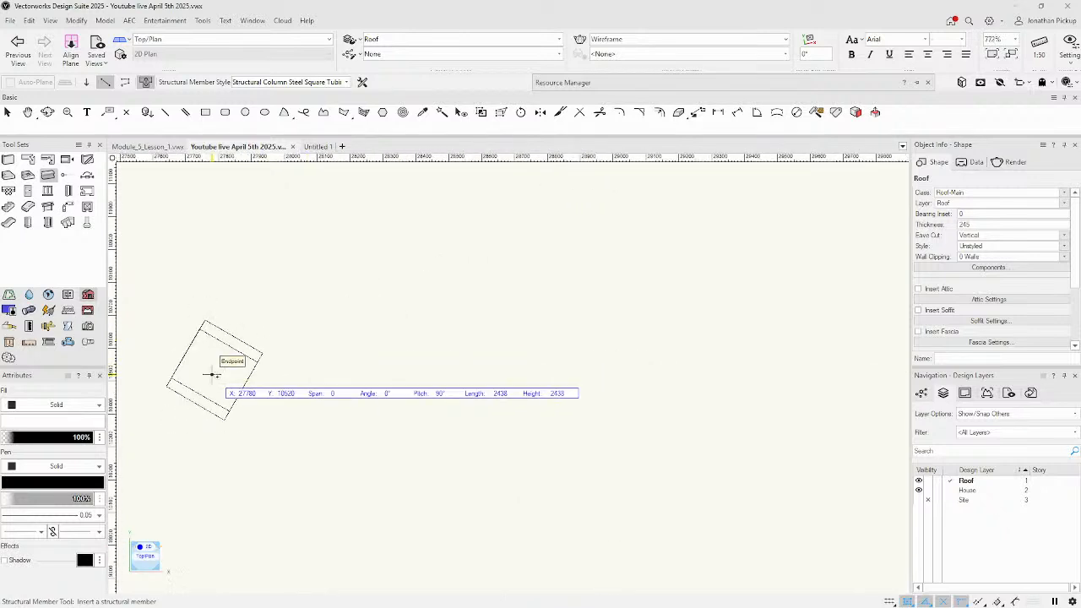
pyautogui.press('Escape')
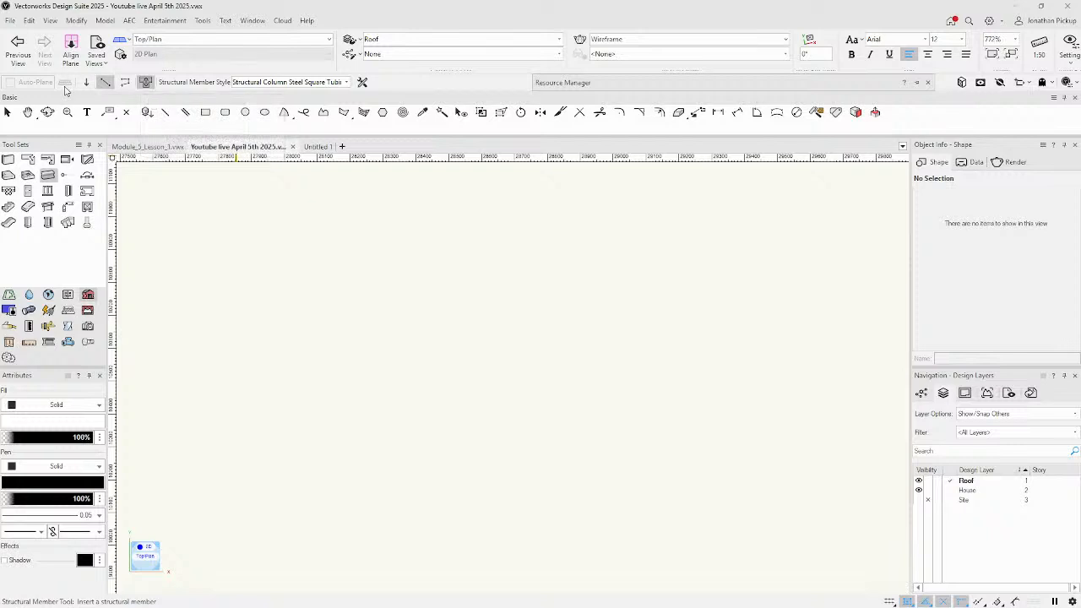
# Keep the steel square tubing style, draw the member between two plan points, and orbit into 3D.
pyautogui.click(346, 82)
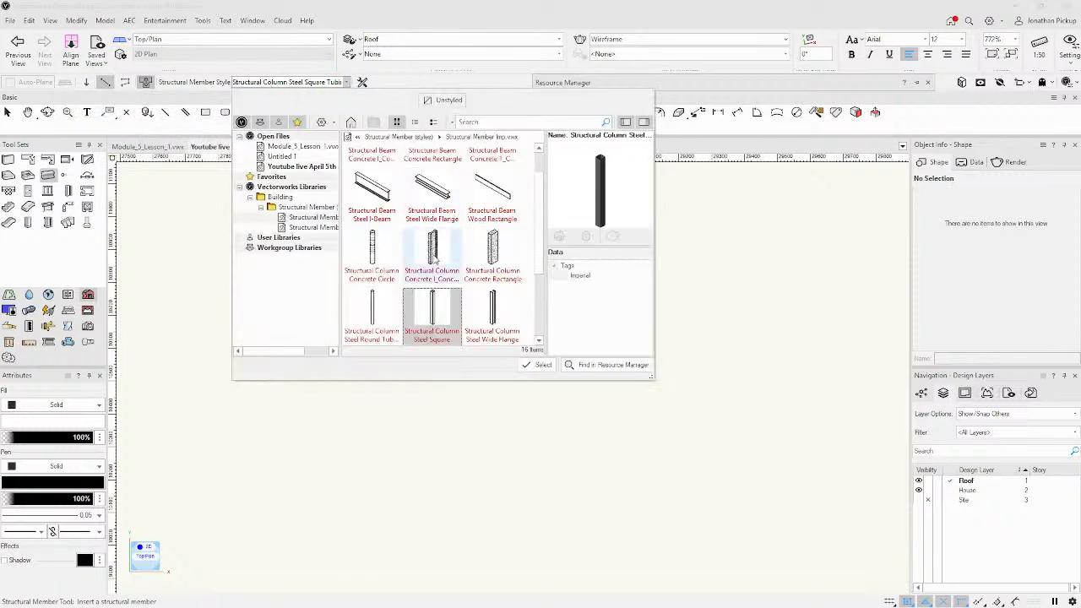
pyautogui.doubleClick(433, 293)
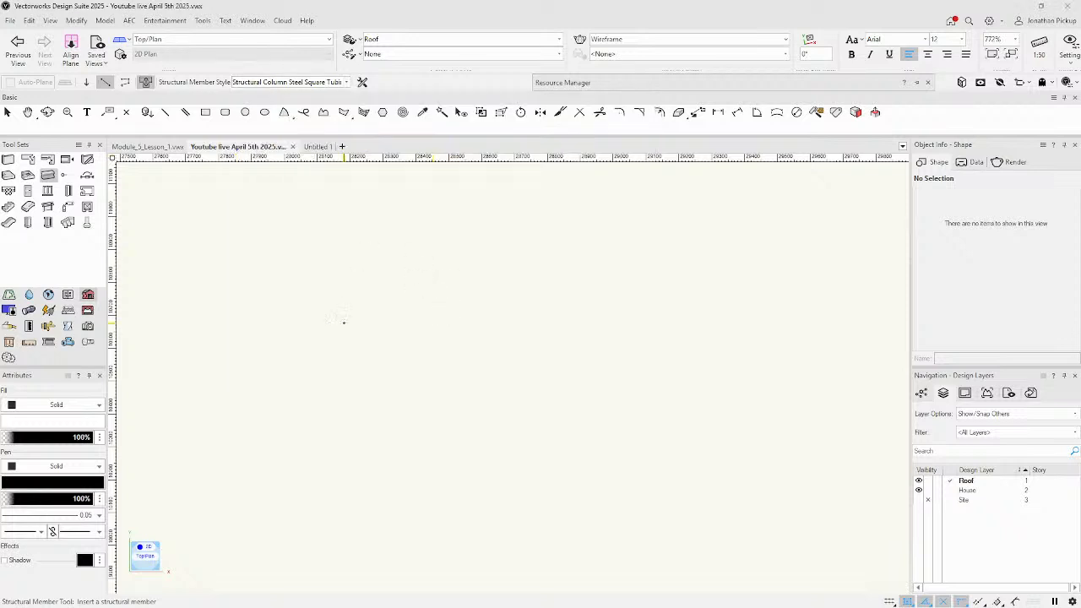
pyautogui.click(344, 321)
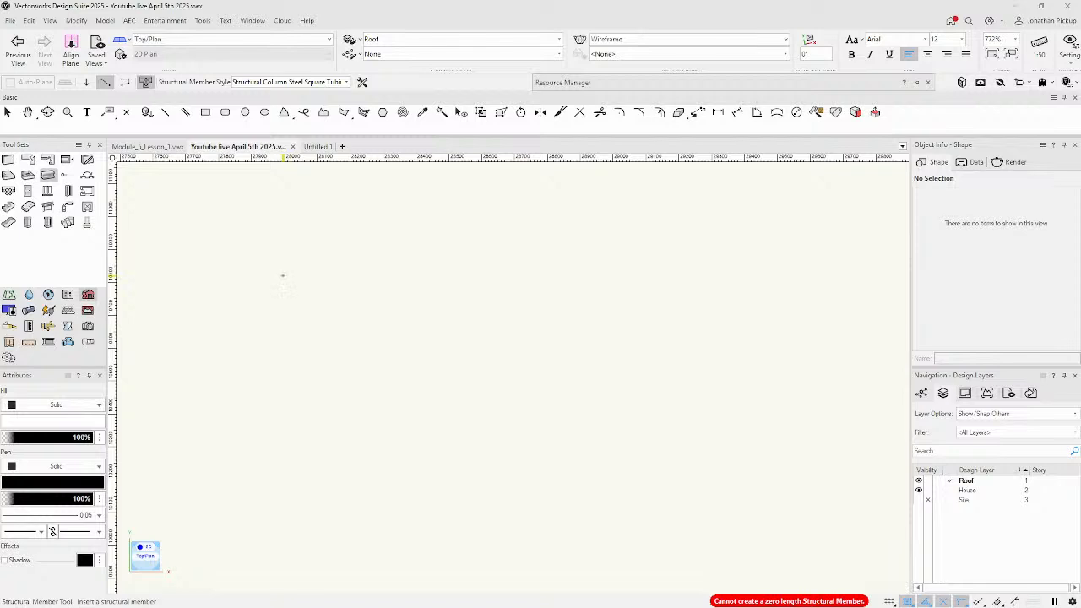
pyautogui.click(283, 275)
pyautogui.click(388, 283)
pyautogui.hotkey('shift', 'c')
pyautogui.moveTo(498, 330)
pyautogui.mouseDown()
pyautogui.moveTo(482, 177)
pyautogui.moveTo(398, 193)
pyautogui.moveTo(397, 469)
pyautogui.mouseUp()
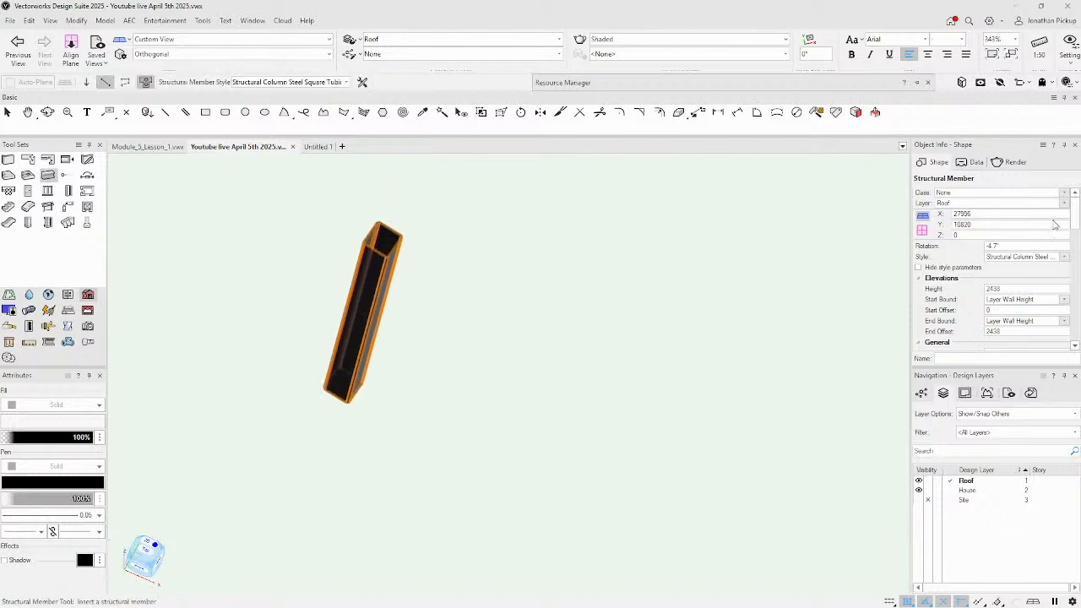
# Set the member's rotation to 0° and pitch to 90° so it stands upright.
pyautogui.click(993, 246)
pyautogui.write('0')
pyautogui.press('Return')
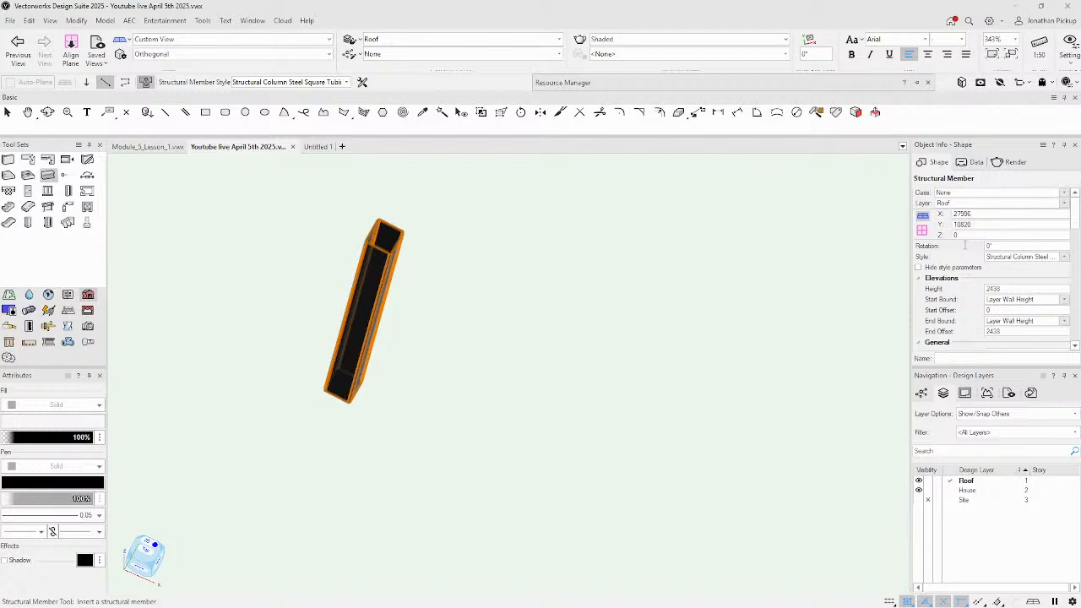
pyautogui.scroll(-2, 1036, 265)
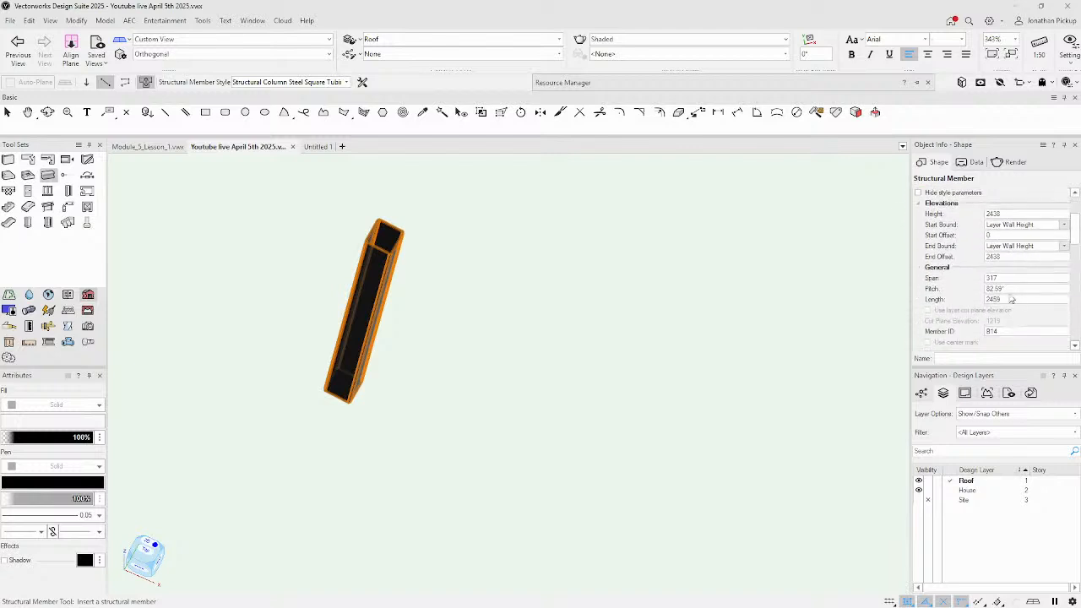
pyautogui.click(1019, 288)
pyautogui.press('Return')
# Return to Top/Plan view and change the member's style to Unstyled.
pyautogui.hotkey('ctrl', '5')
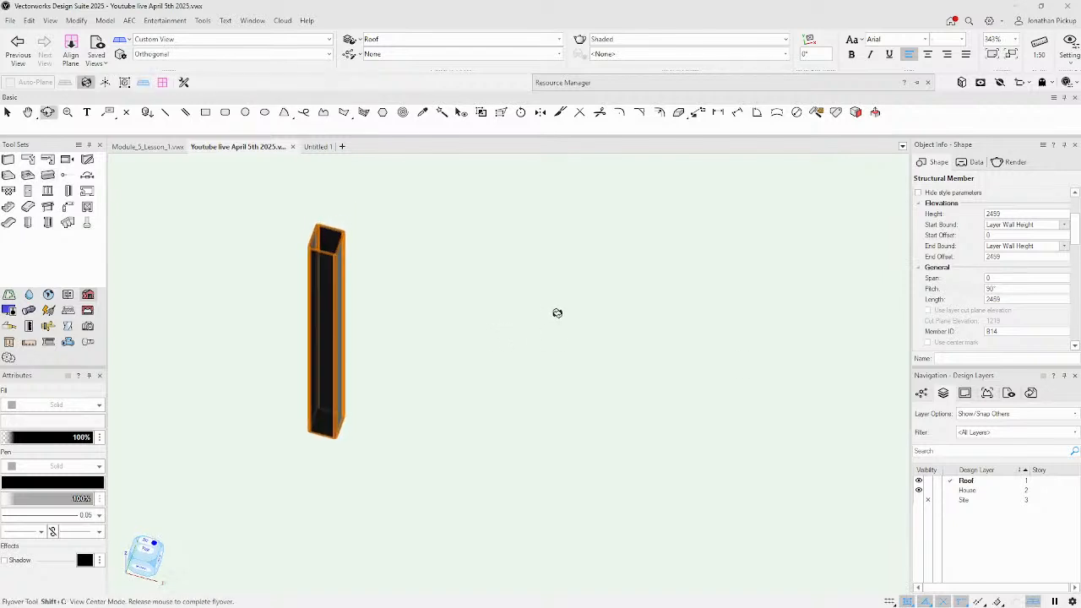
pyautogui.scroll(3, 1018, 210)
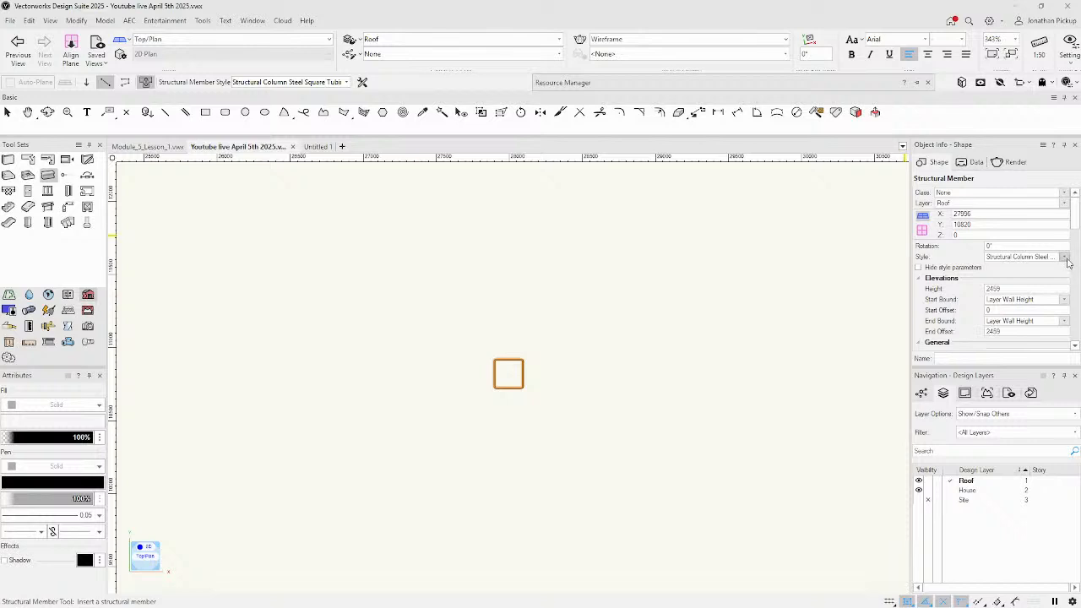
pyautogui.click(1067, 262)
pyautogui.click(994, 298)
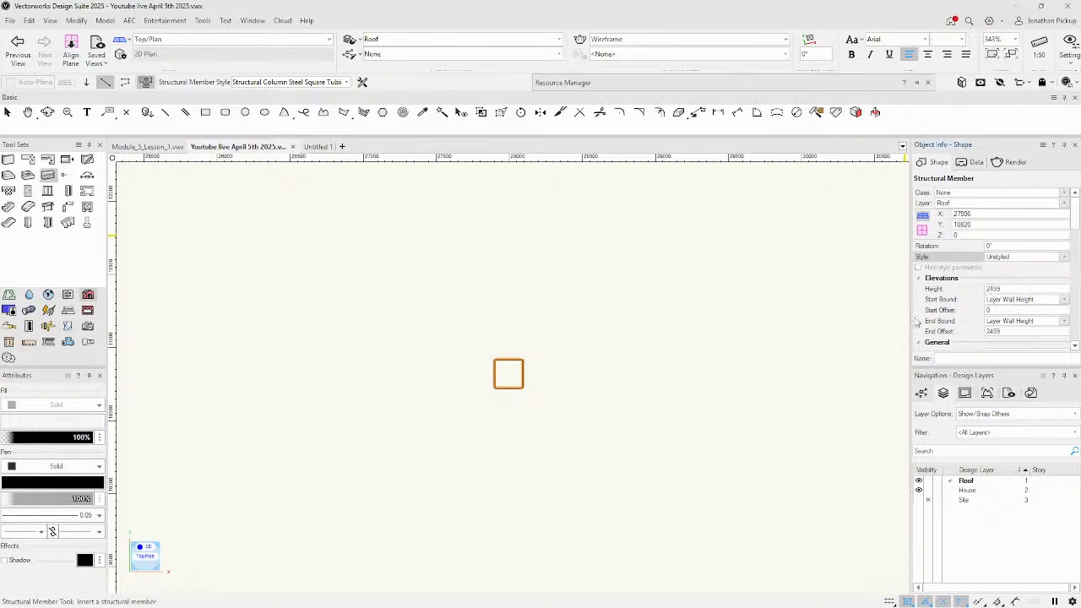
pyautogui.scroll(1, 765, 353)
pyautogui.scroll(2, 503, 370)
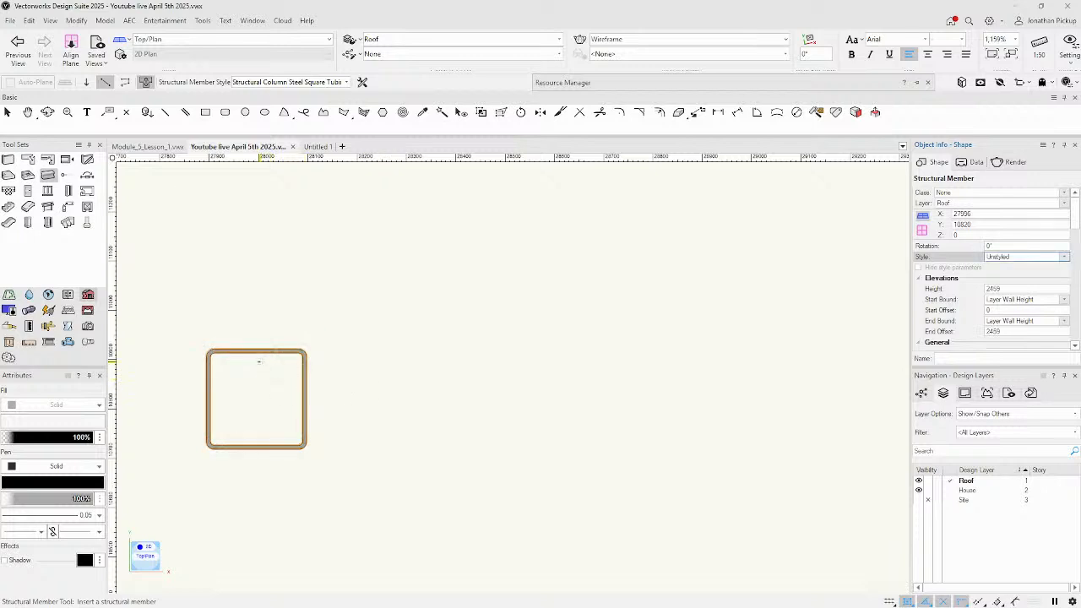
pyautogui.scroll(-5, 976, 290)
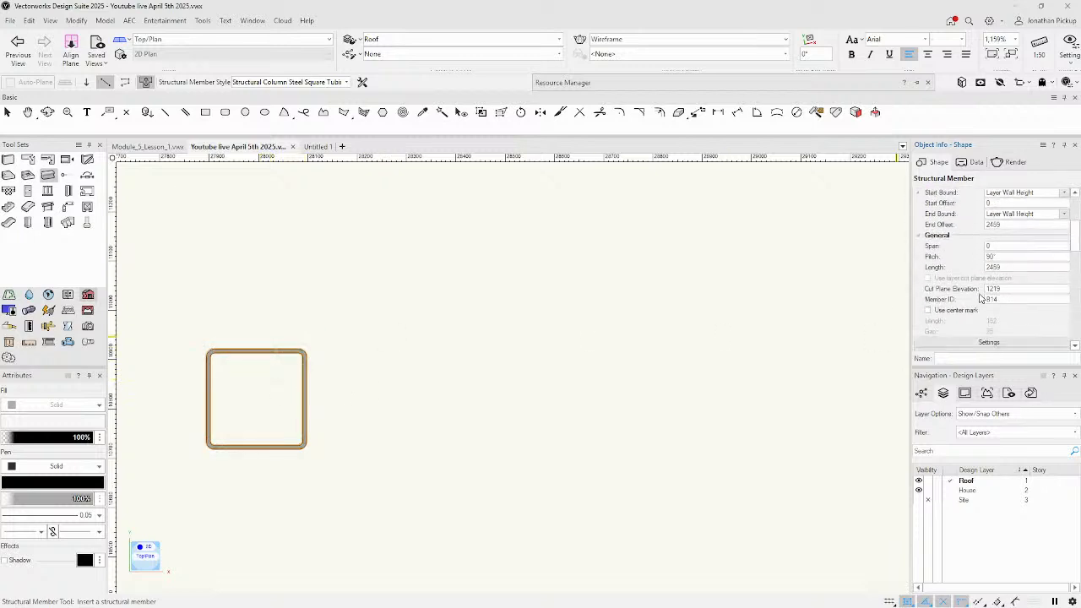
# Make the member type Wood with a Rectangle_Timber profile 125 mm deep.
pyautogui.click(971, 279)
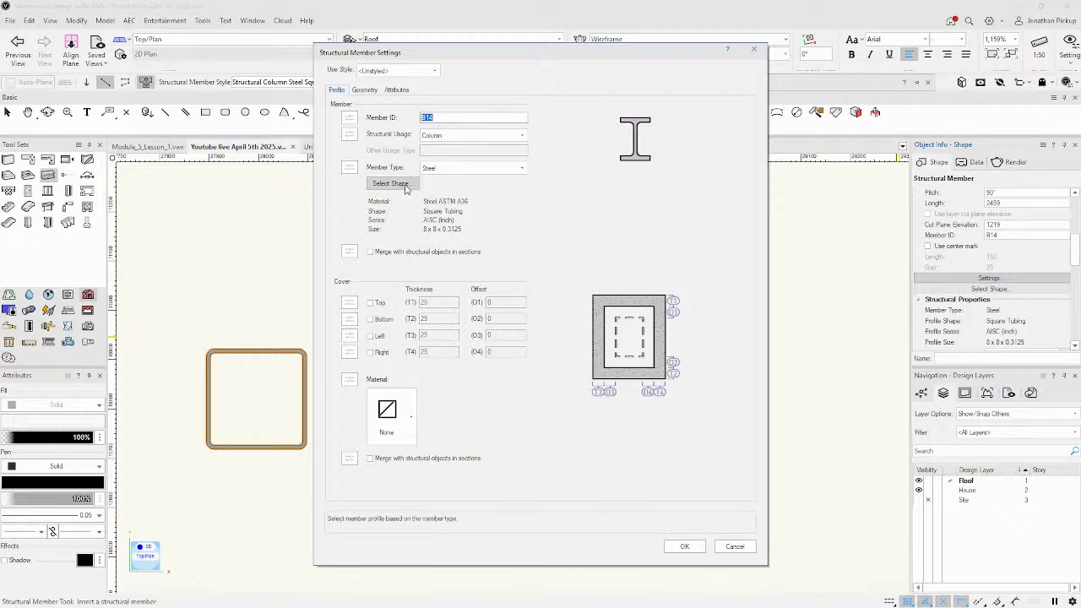
pyautogui.click(439, 167)
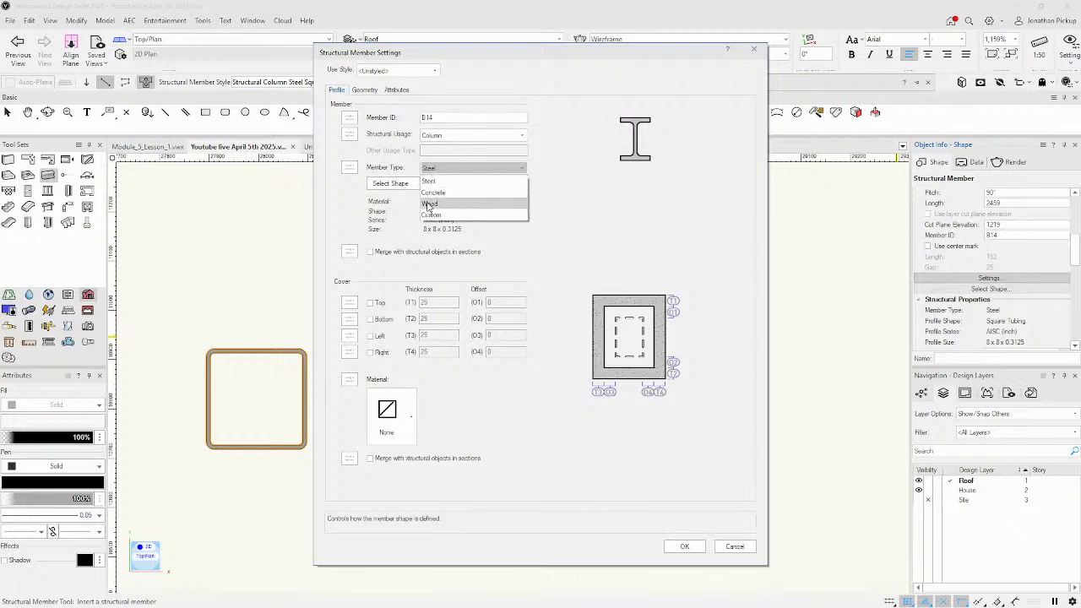
pyautogui.click(428, 202)
pyautogui.click(391, 184)
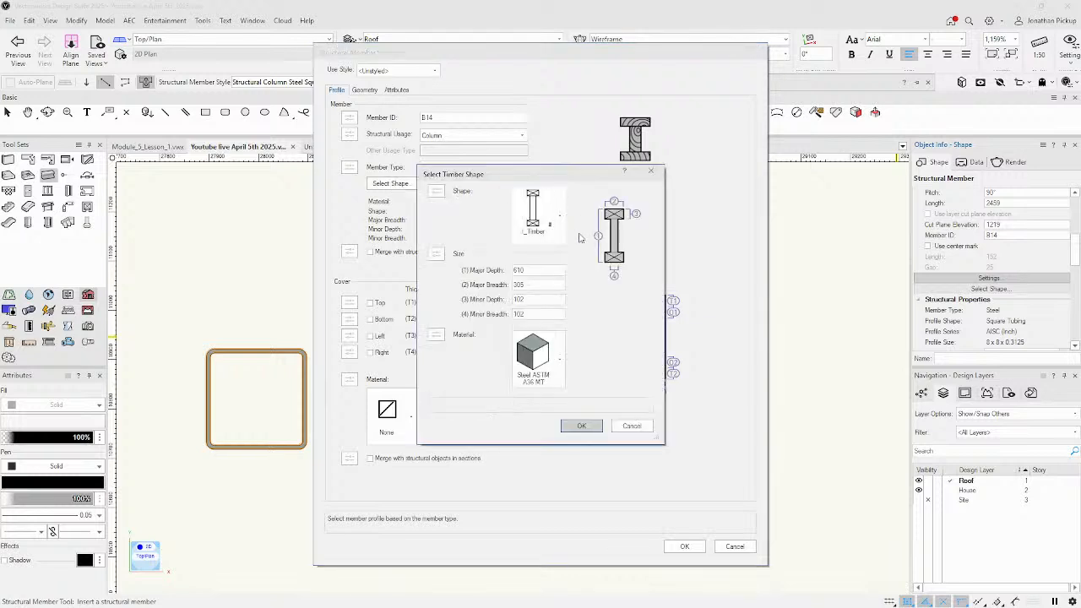
pyautogui.click(532, 222)
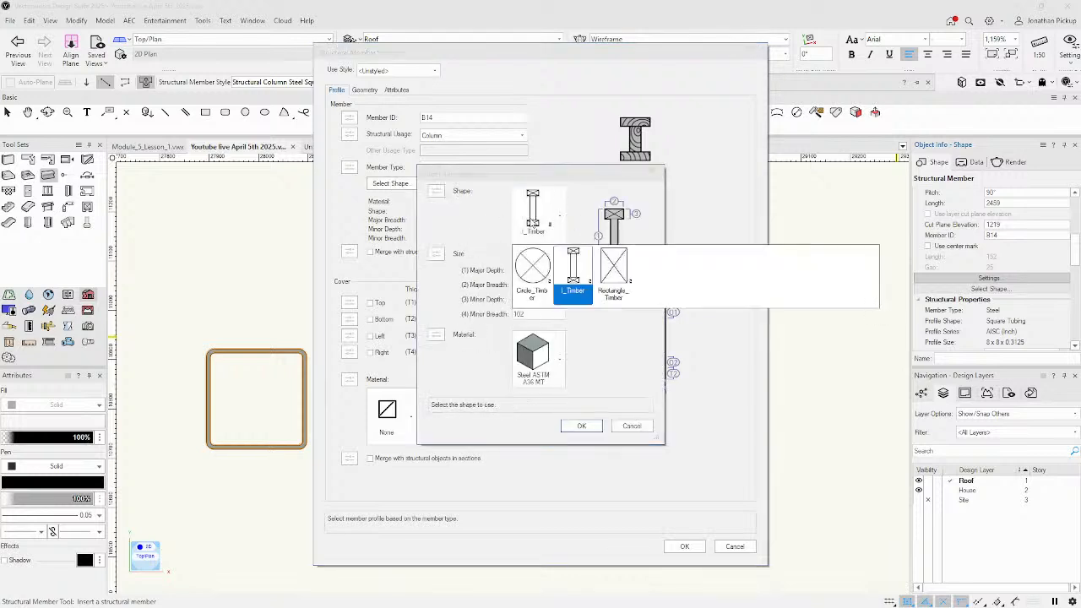
pyautogui.click(609, 271)
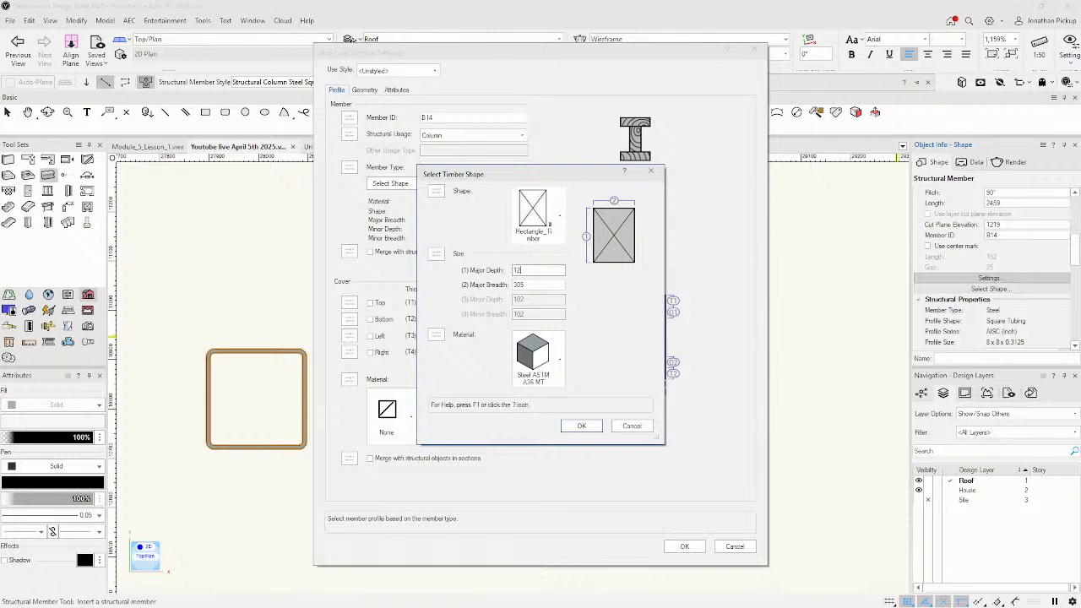
pyautogui.write('125')
pyautogui.press('Tab')
pyautogui.press('Tab')
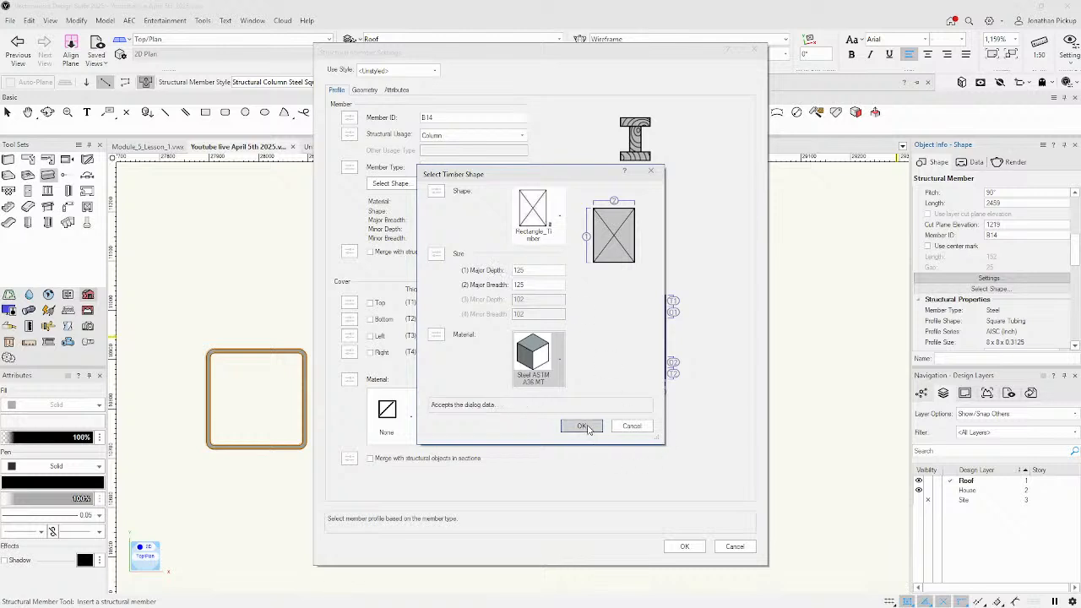
# Assign the Timber SPF Framing (UK) material to the timber shape and accept the settings.
pyautogui.click(539, 354)
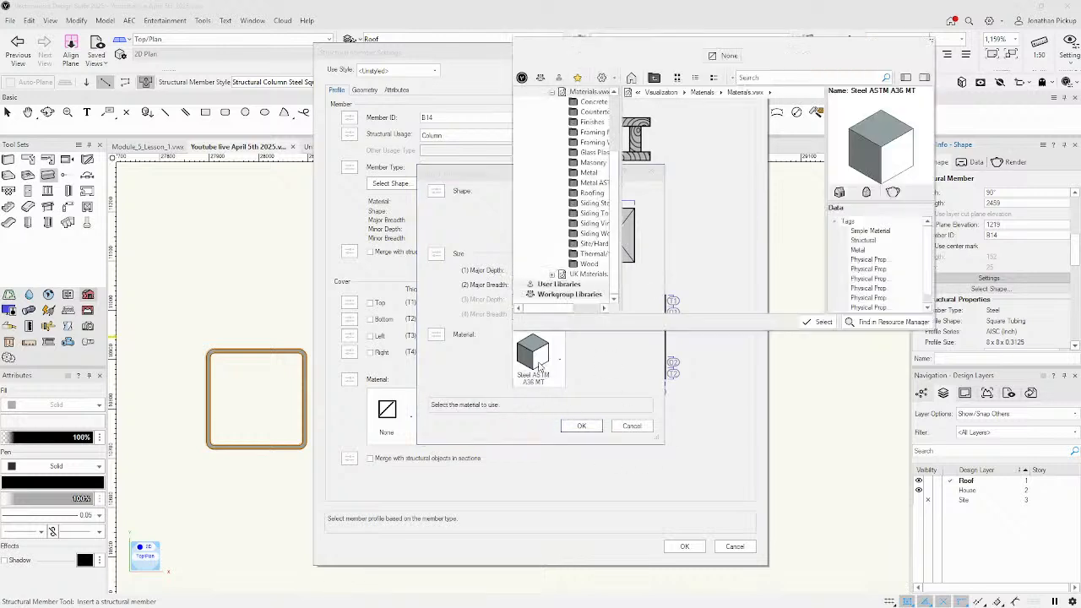
pyautogui.click(771, 77)
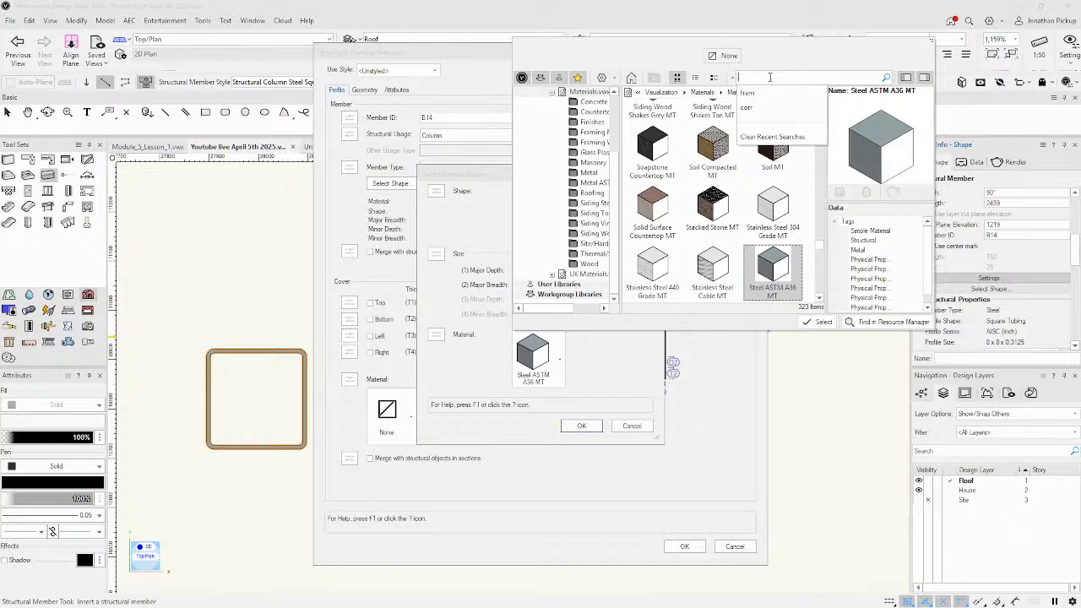
pyautogui.write('lum')
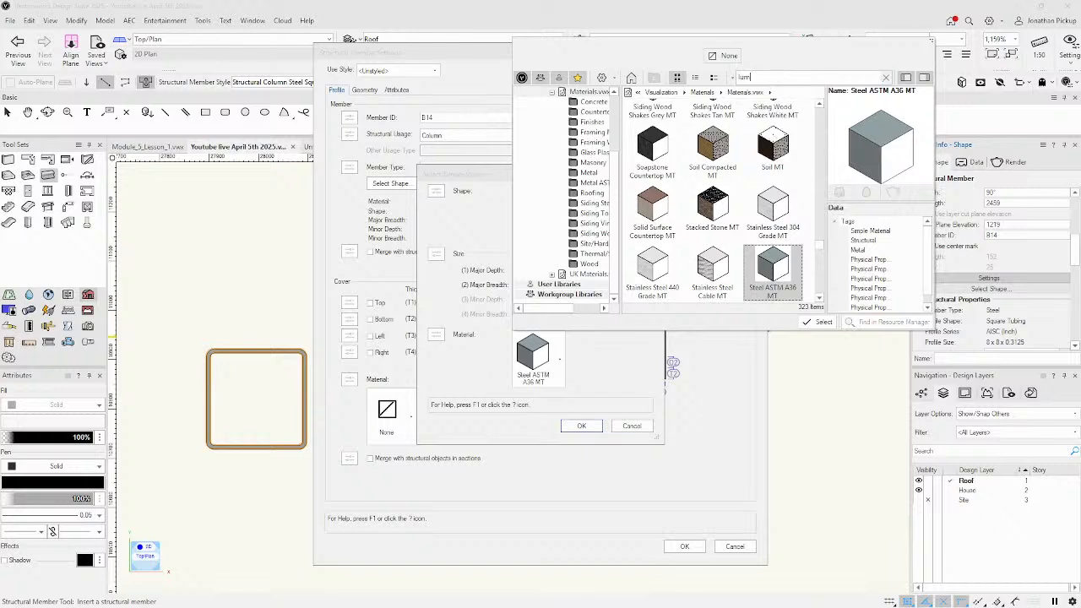
pyautogui.click(732, 77)
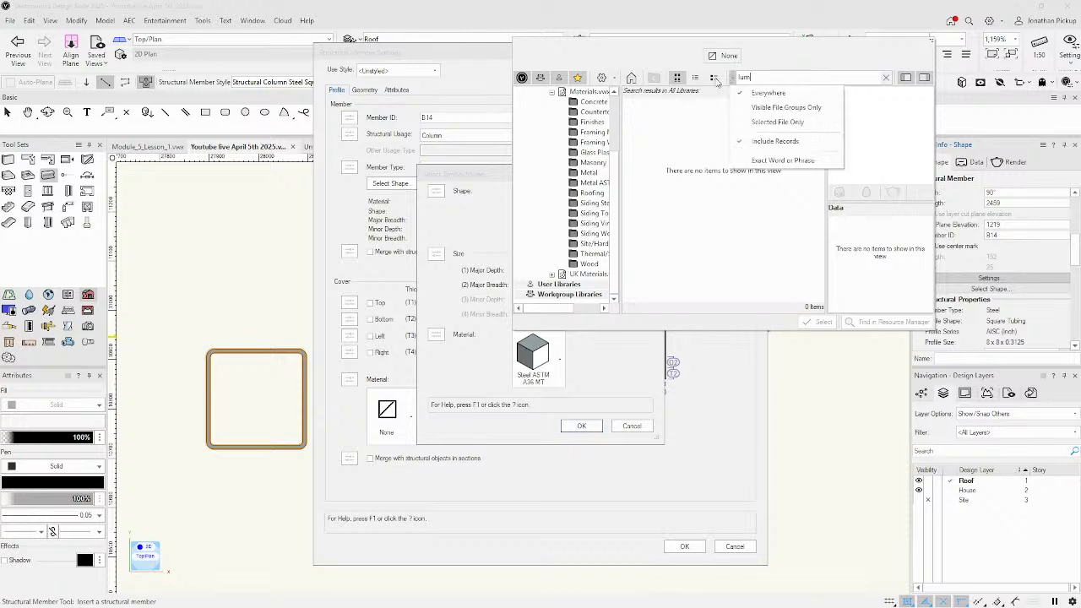
pyautogui.moveTo(763, 81); pyautogui.dragTo(725, 80)
pyautogui.write('timb')
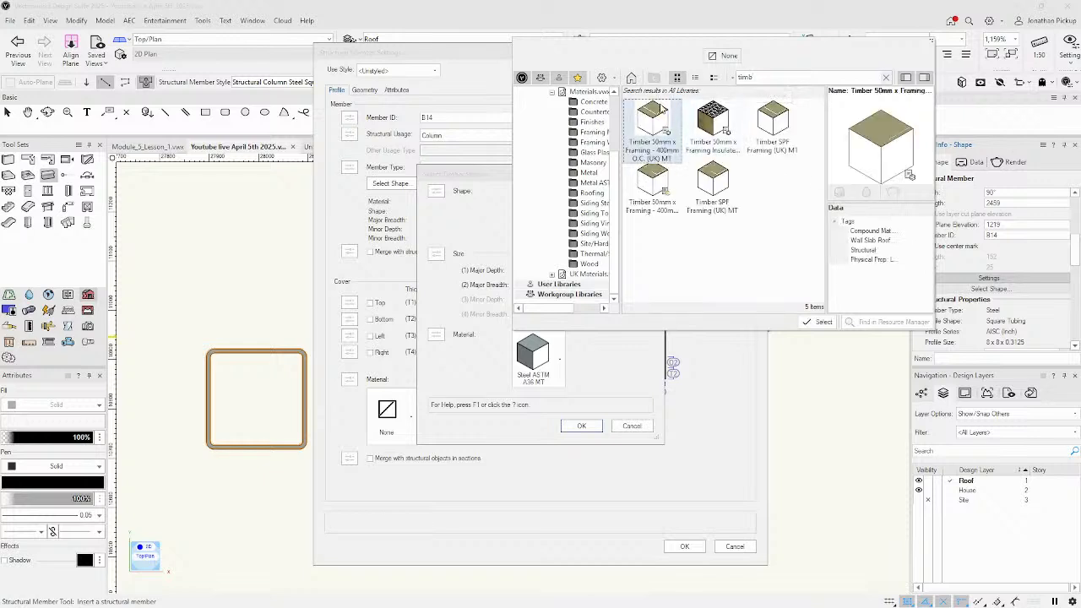
pyautogui.doubleClick(711, 174)
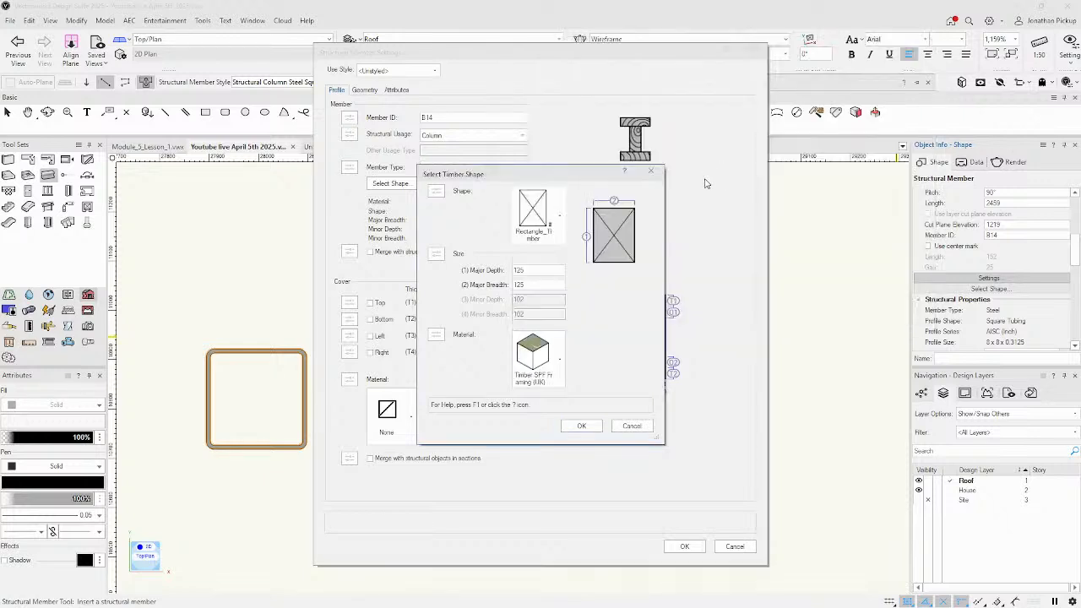
pyautogui.click(576, 425)
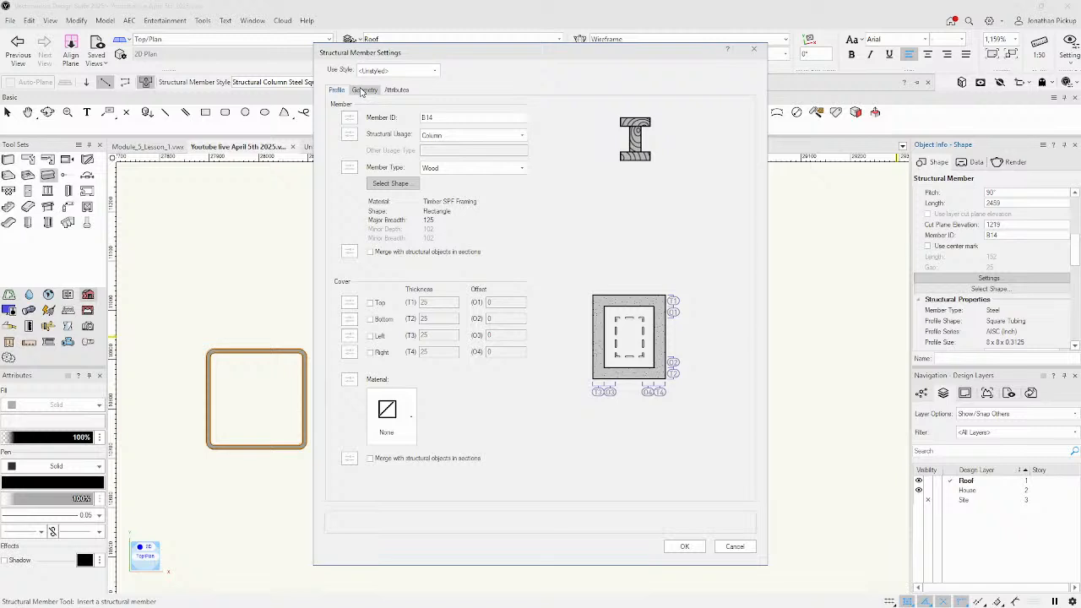
# On the Geometry tab, set height 0, both bounds to Layer Elevation, and end offset 0.
pyautogui.click(363, 90)
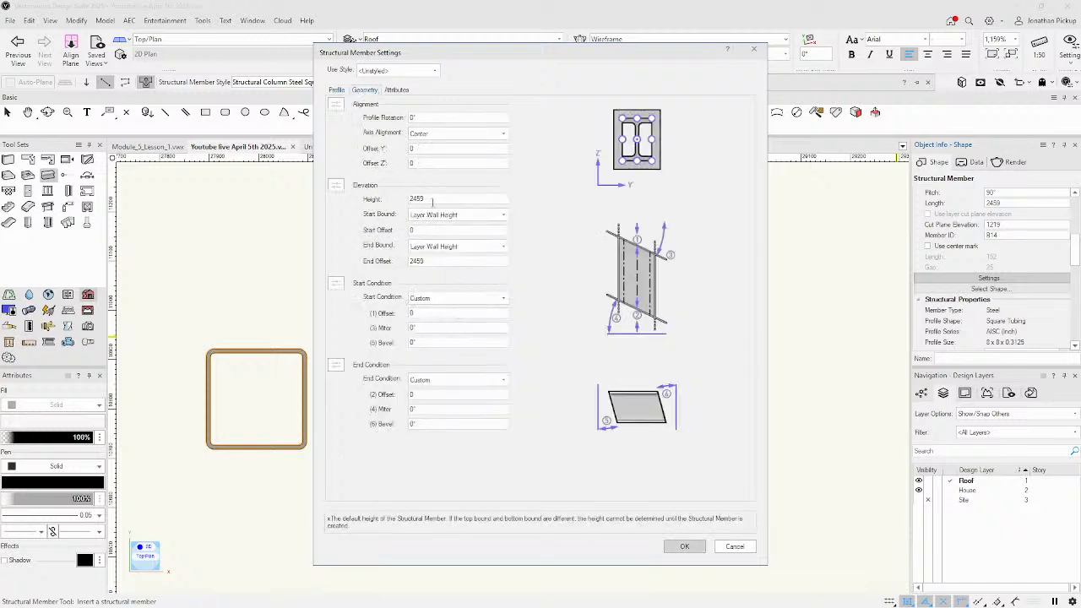
pyautogui.moveTo(433, 200); pyautogui.dragTo(395, 194)
pyautogui.write('0')
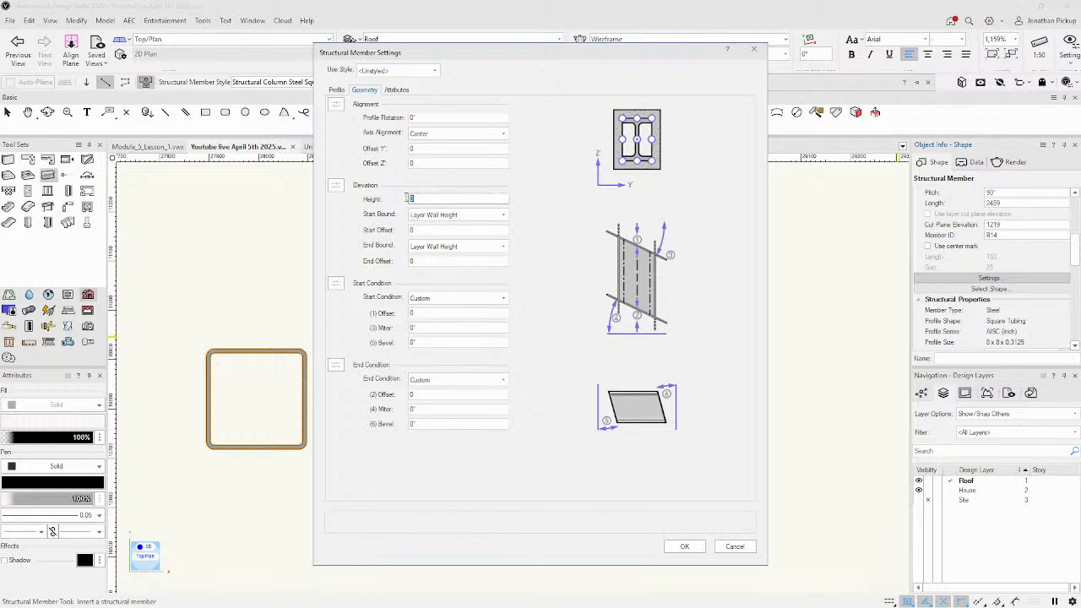
pyautogui.click(483, 220)
pyautogui.click(467, 212)
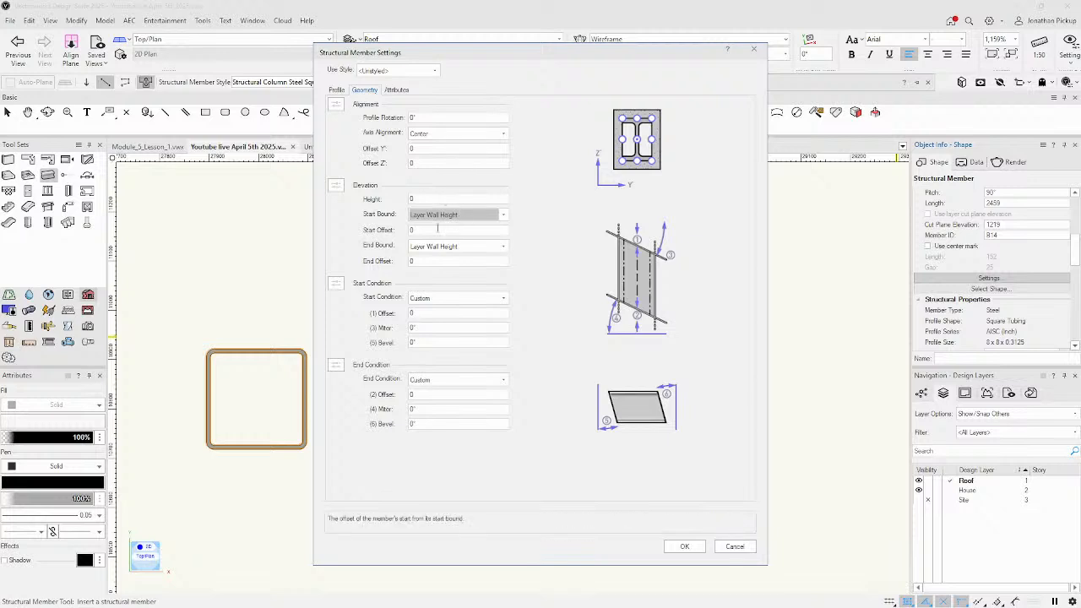
pyautogui.click(463, 218)
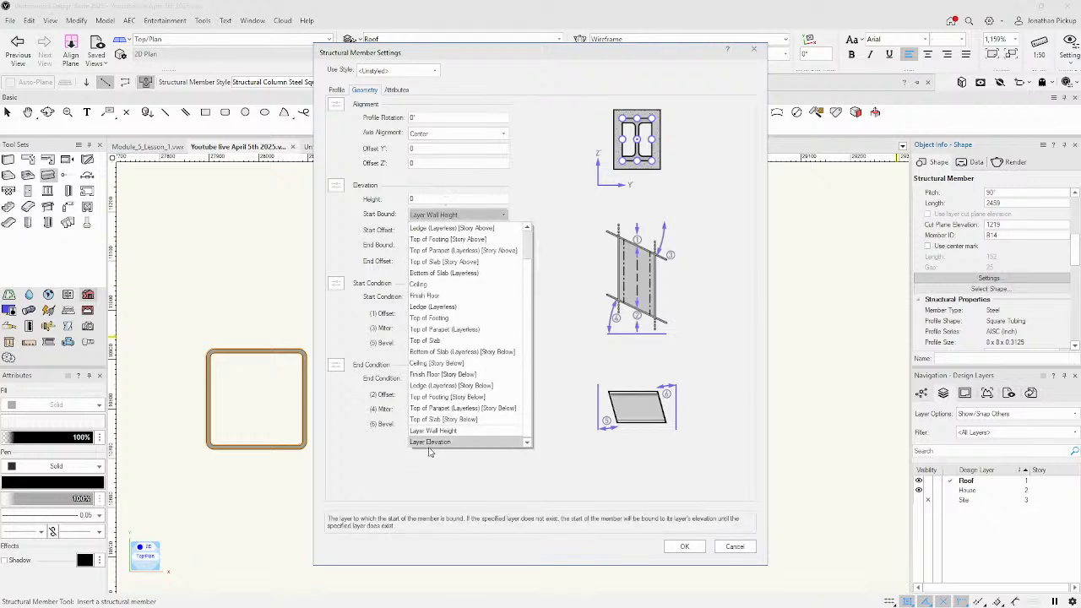
pyautogui.click(432, 441)
pyautogui.click(434, 247)
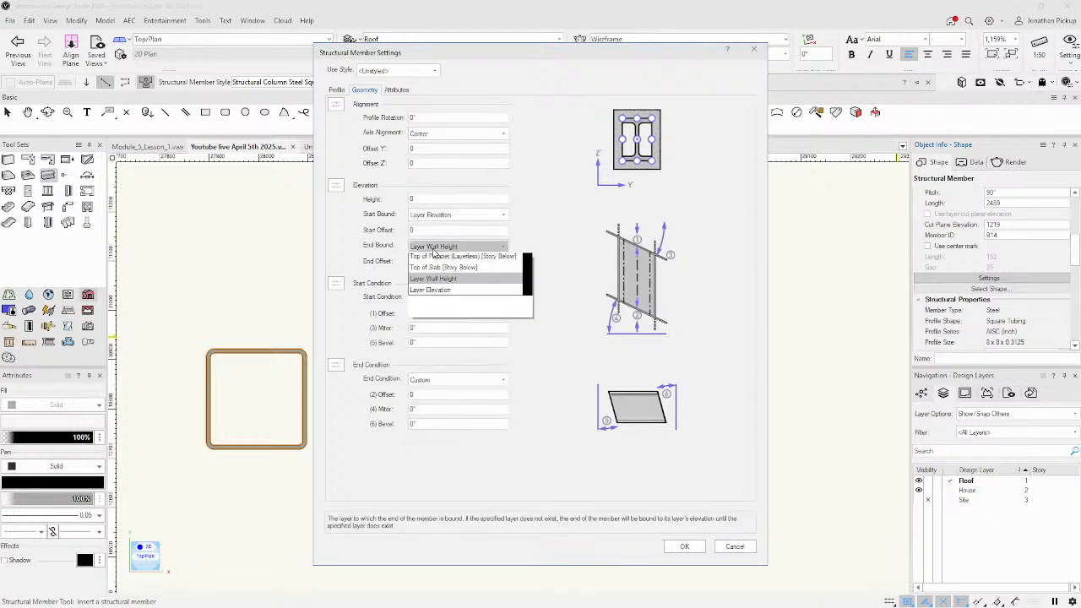
pyautogui.click(430, 475)
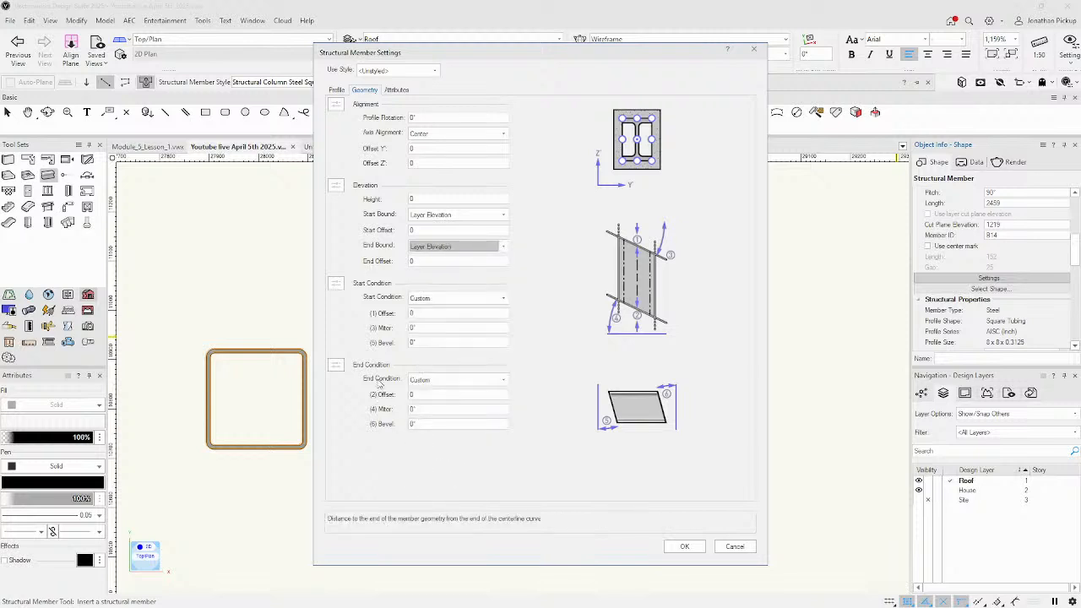
pyautogui.click(422, 198)
pyautogui.moveTo(425, 260); pyautogui.dragTo(385, 251)
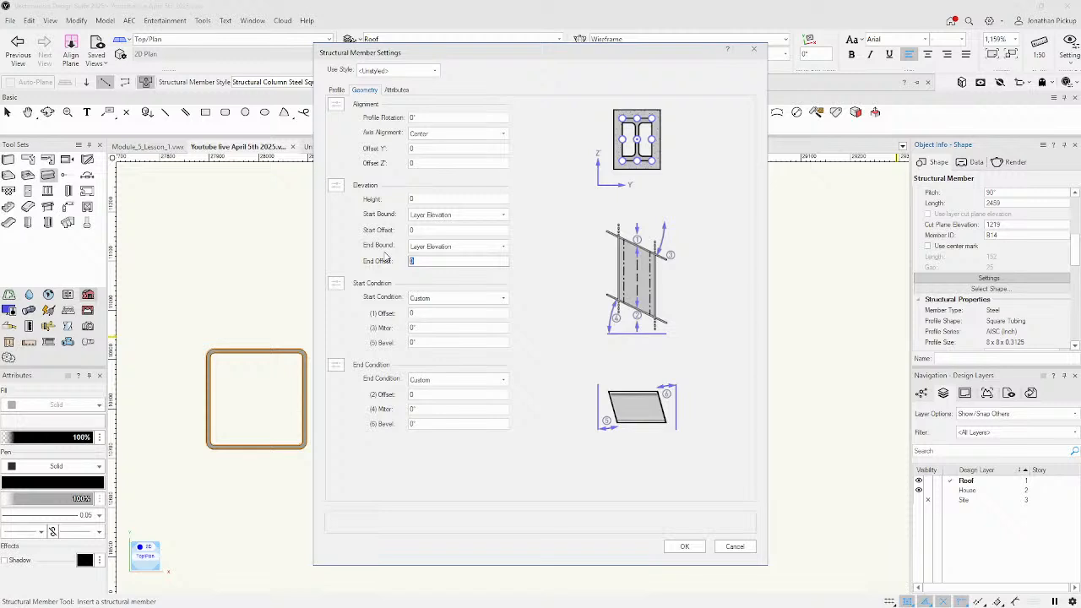
pyautogui.press('Tab')
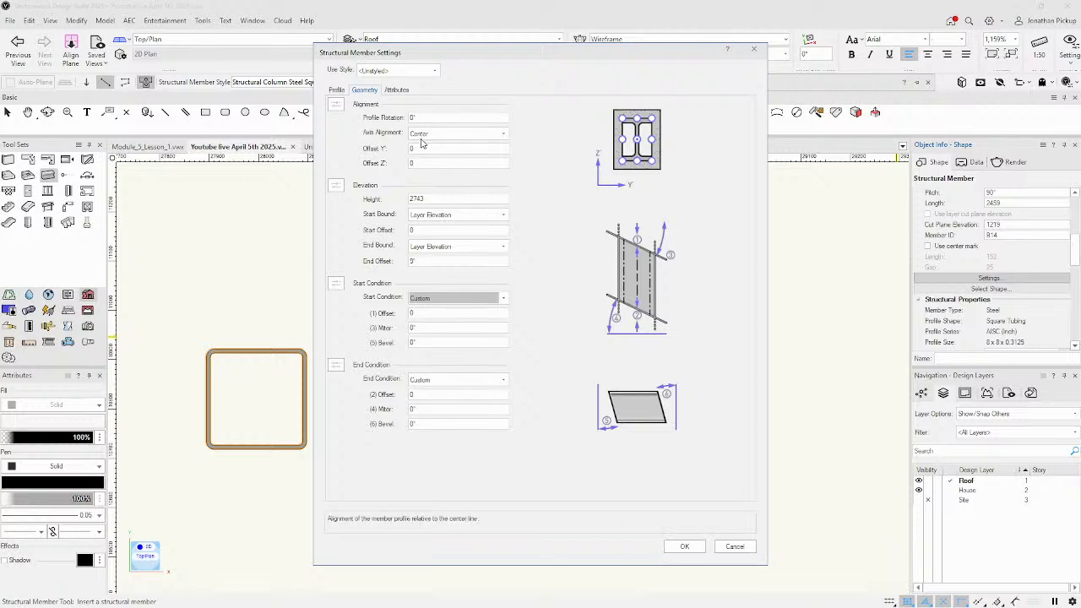
# Accept the member settings, then pan to the post and open its Style list.
pyautogui.click(397, 90)
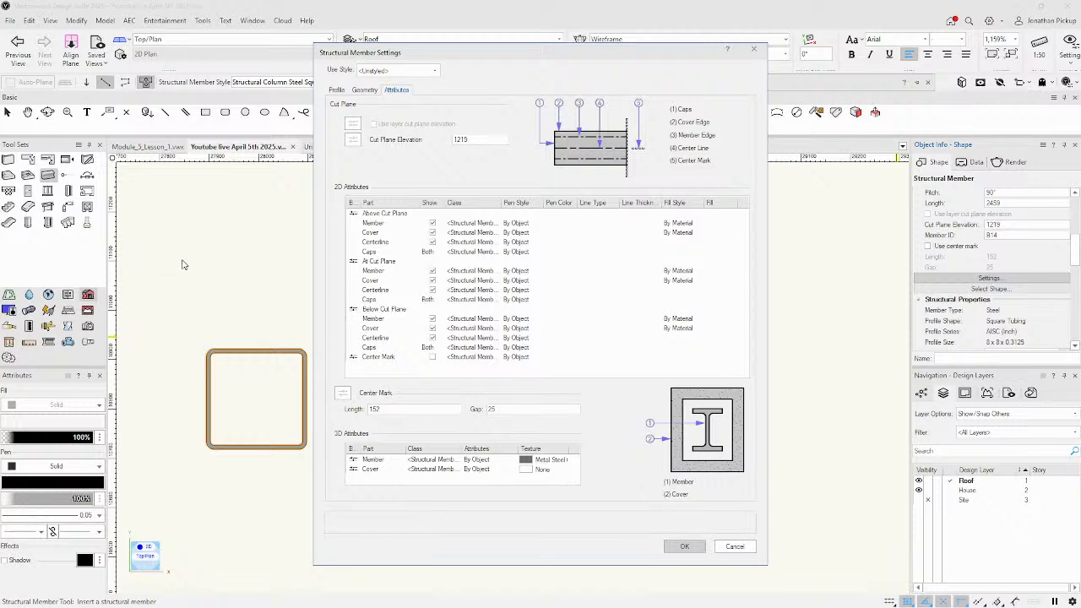
pyautogui.click(687, 547)
pyautogui.scroll(-3, 319, 382)
pyautogui.press('x')
pyautogui.scroll(-1, 328, 375)
pyautogui.moveTo(330, 382); pyautogui.dragTo(321, 437, button='middle')
pyautogui.click(997, 257)
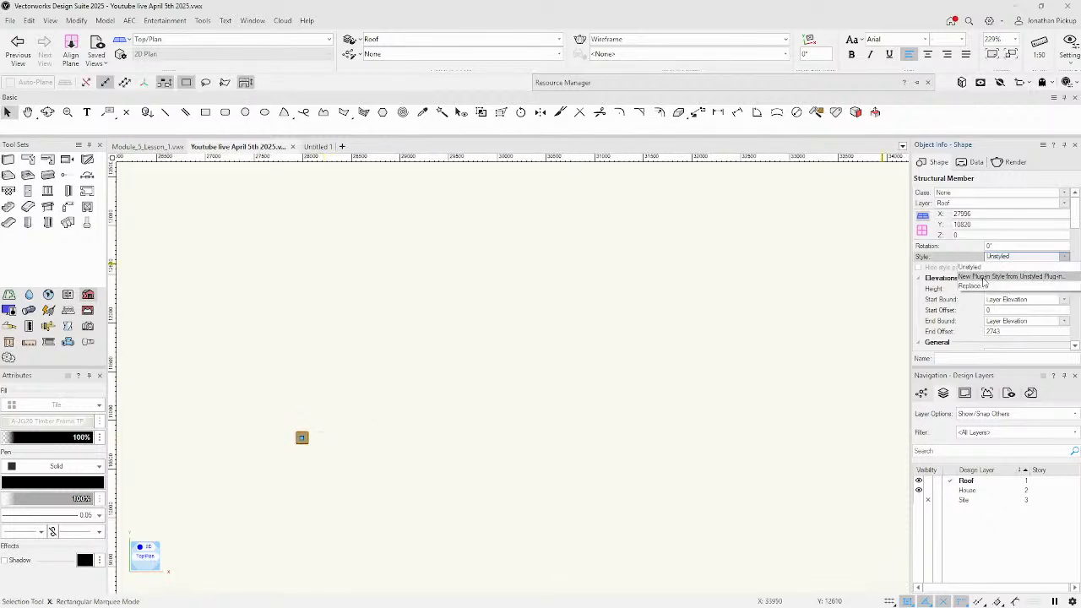
# Create a 'Structural Members' folder and save the post there as style '125 Post'.
pyautogui.click(983, 279)
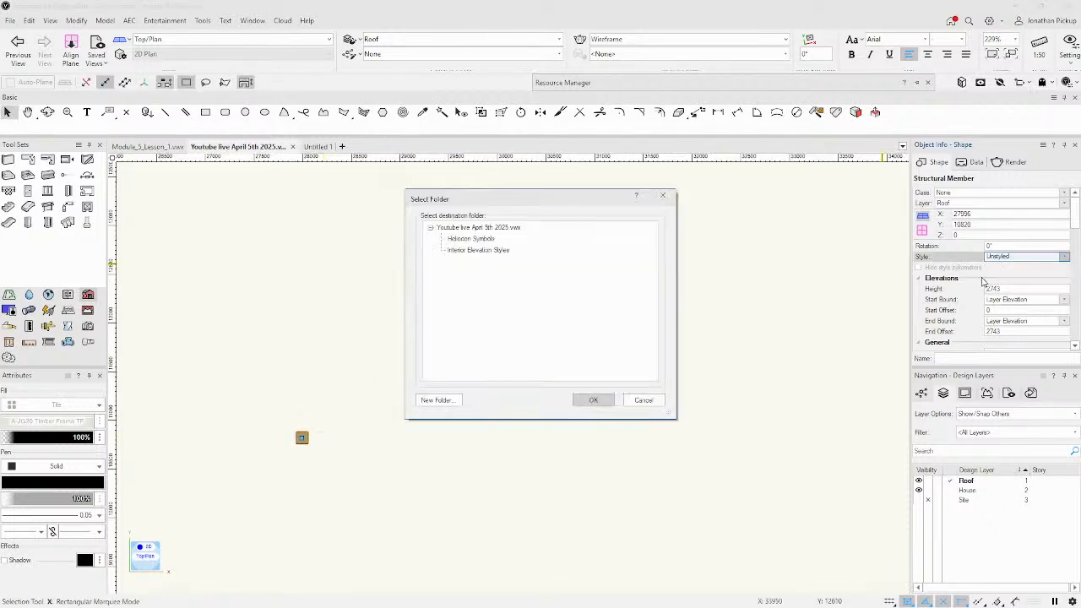
pyautogui.click(436, 400)
pyautogui.write('Structural Members')
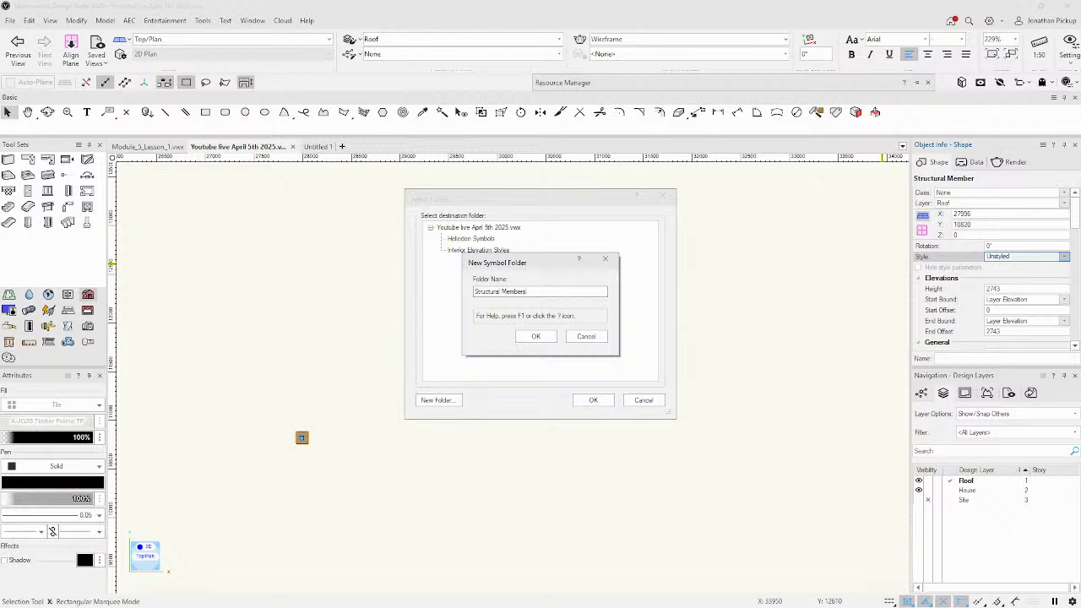
pyautogui.press('Return')
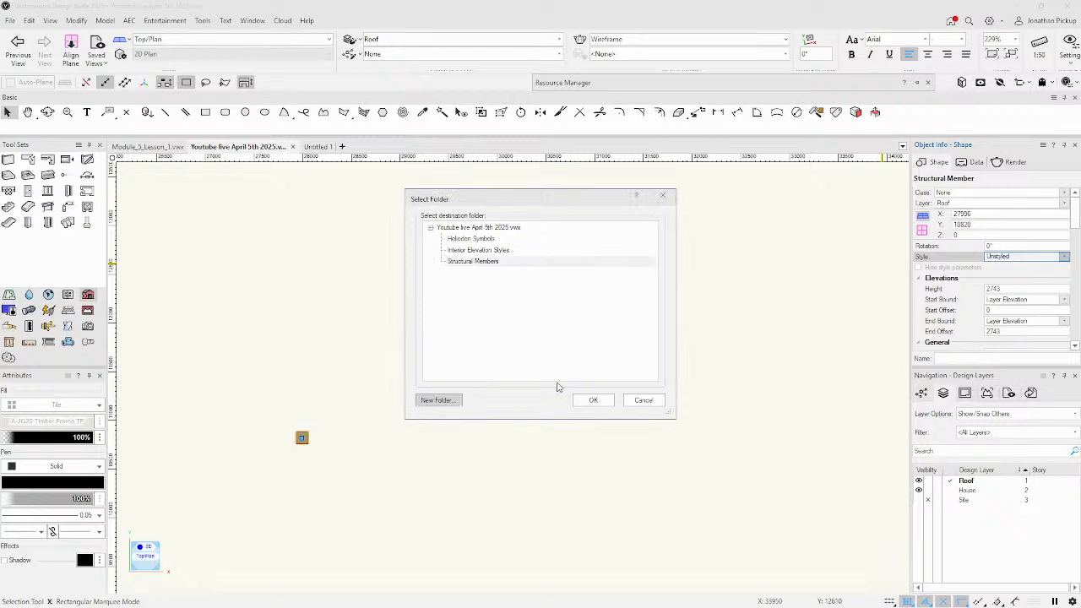
pyautogui.click(591, 402)
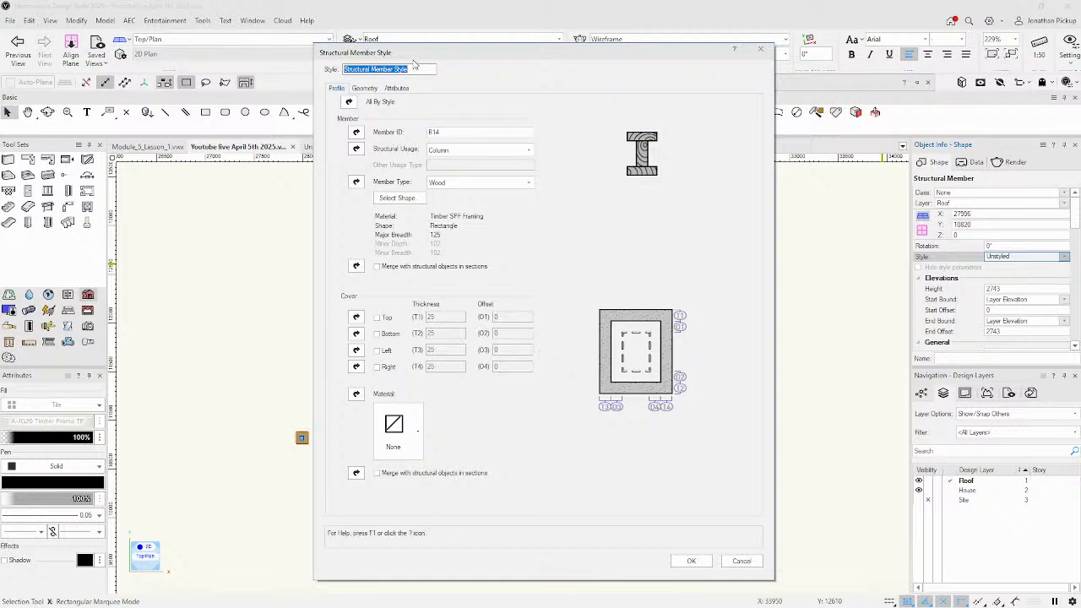
pyautogui.write('125 Post')
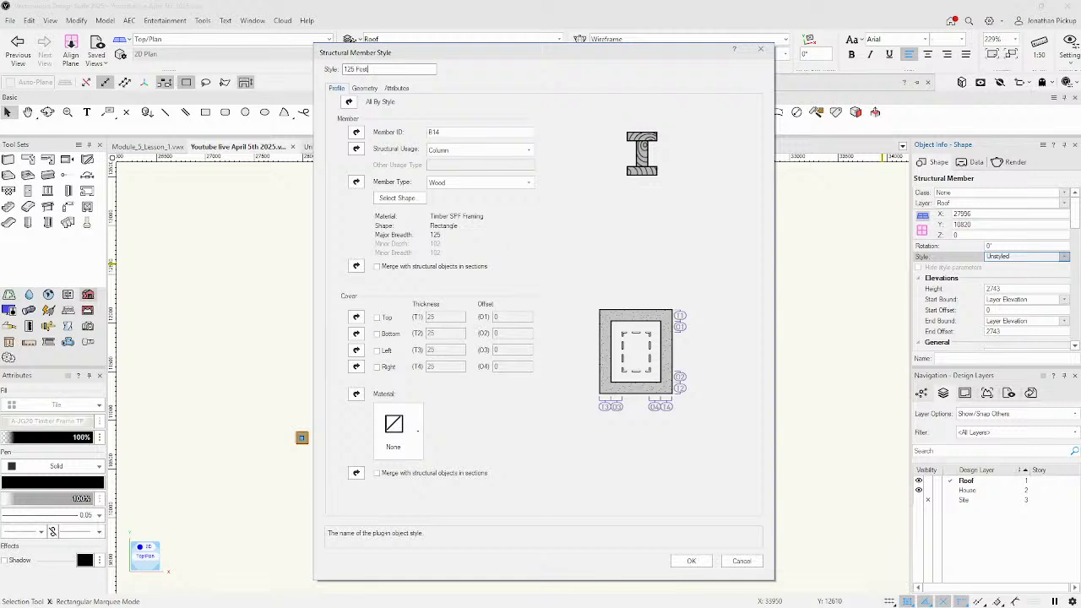
pyautogui.press('Return')
pyautogui.scroll(-3, 343, 350)
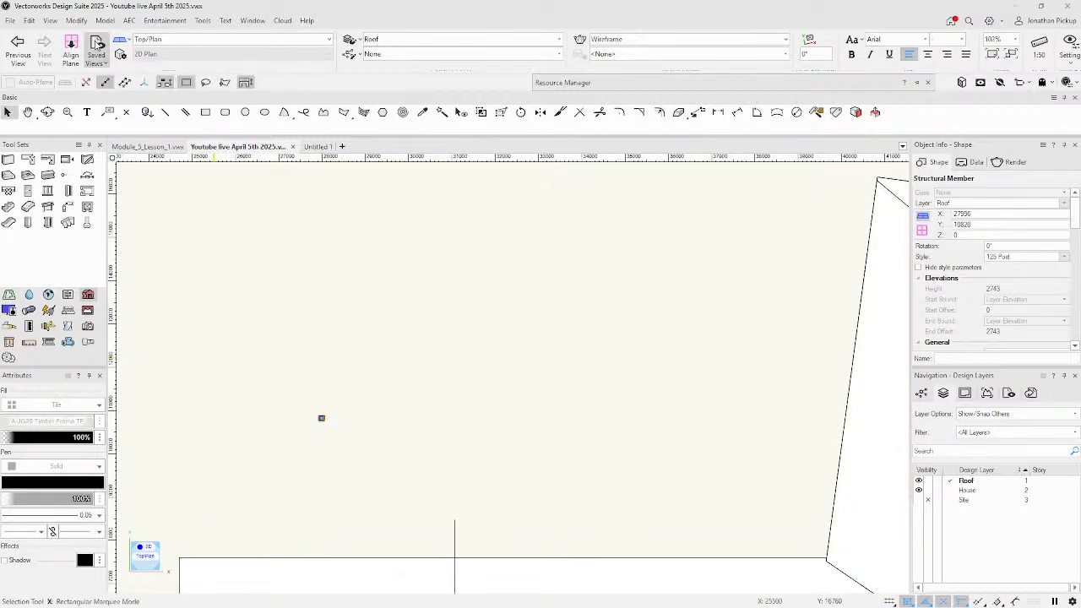
# Duplicate the post as a rectangular array of 2 columns by 2 rows, 3000 apart.
pyautogui.click(29, 21)
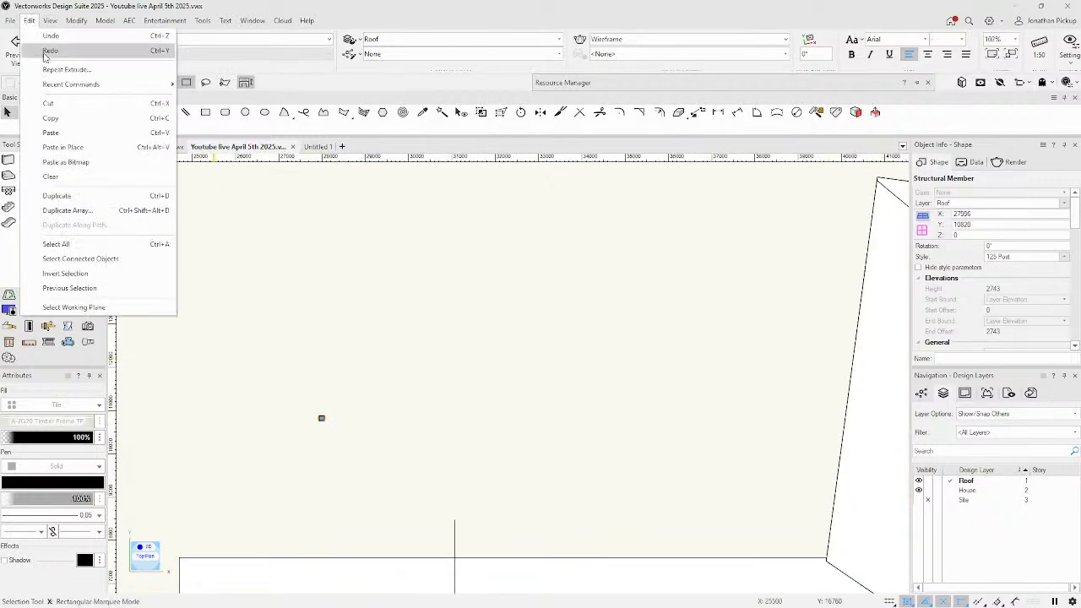
pyautogui.click(67, 210)
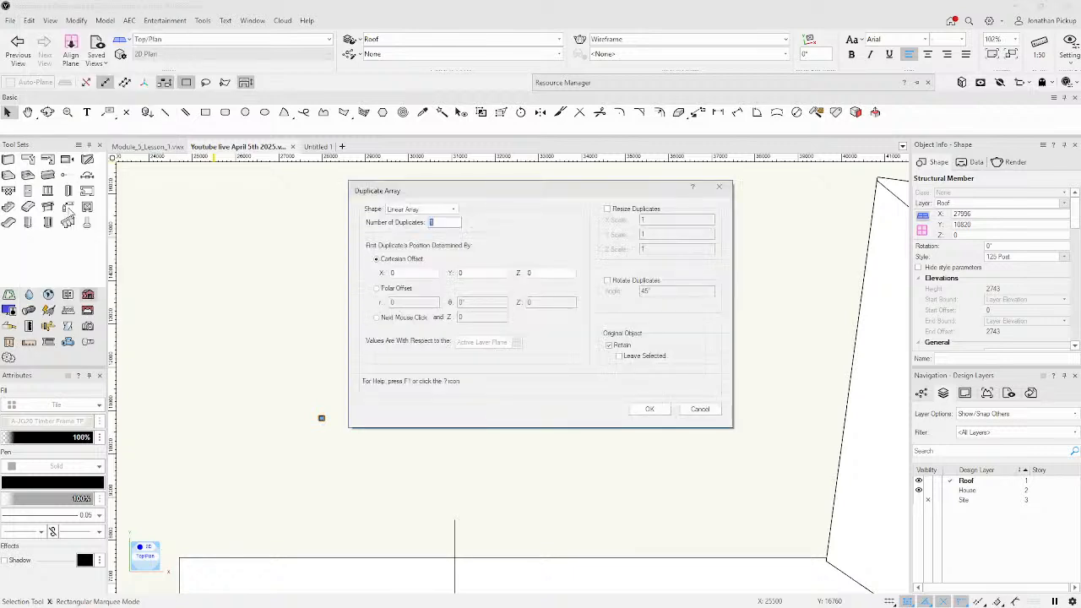
pyautogui.click(454, 210)
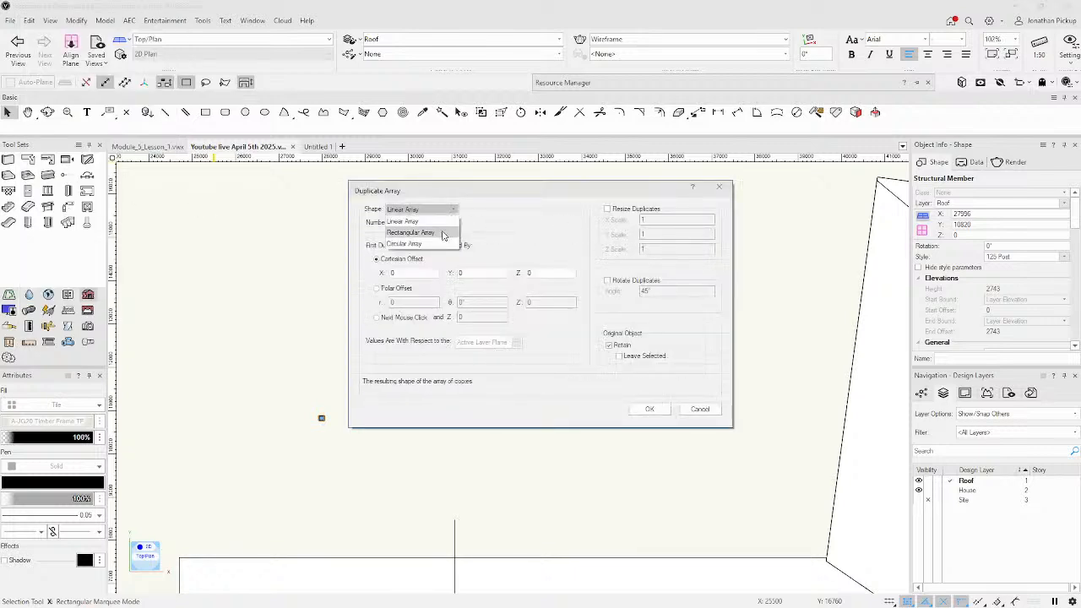
pyautogui.click(411, 232)
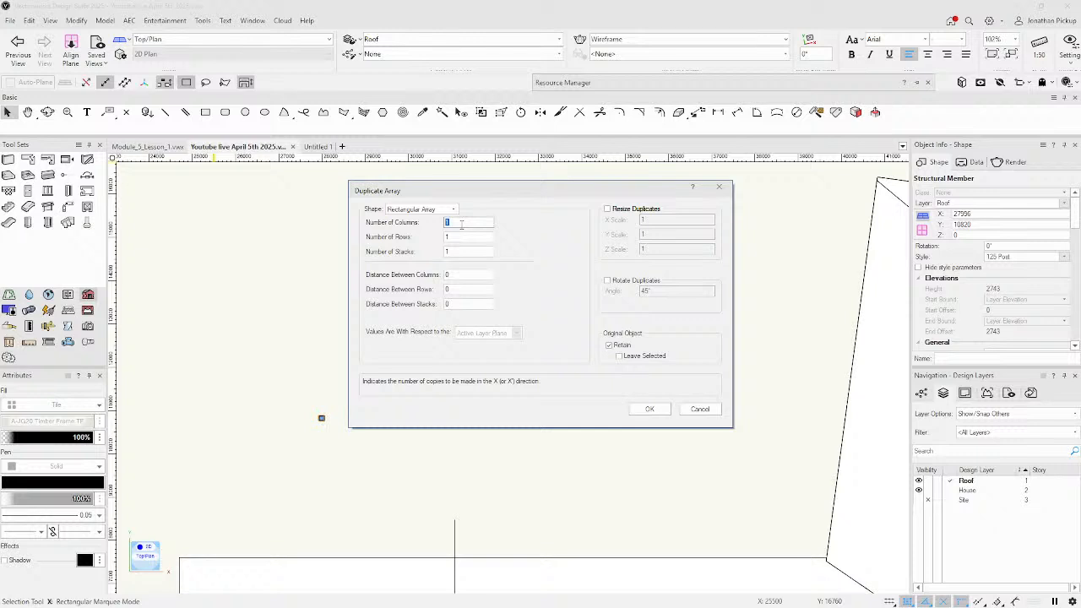
pyautogui.write('2')
pyautogui.press('Tab')
pyautogui.write('2')
pyautogui.press('Tab')
pyautogui.press('Tab')
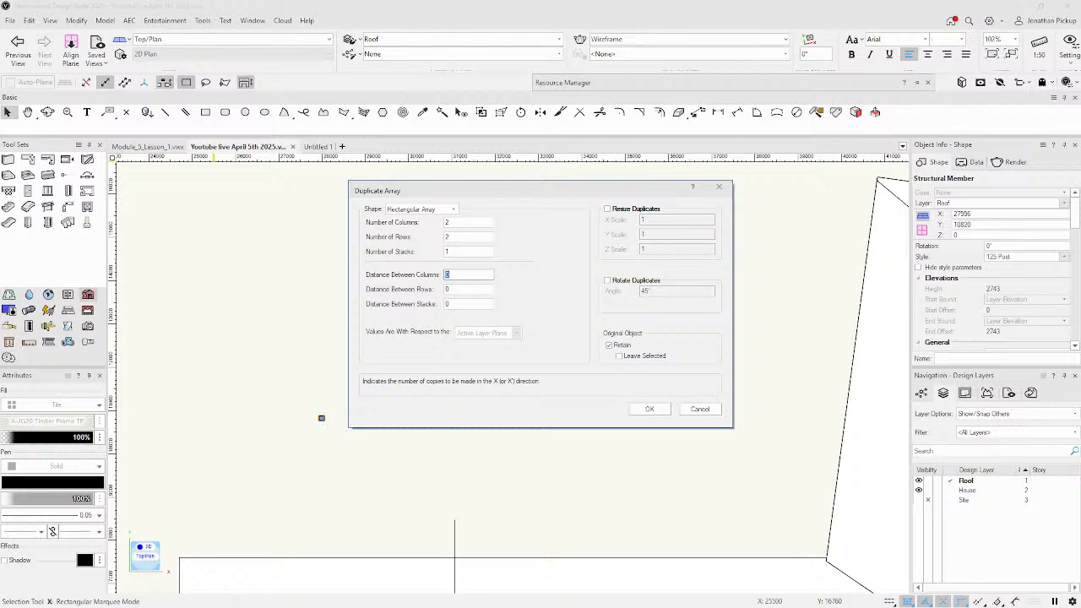
pyautogui.press('Tab')
pyautogui.write('3')
pyautogui.press('Tab')
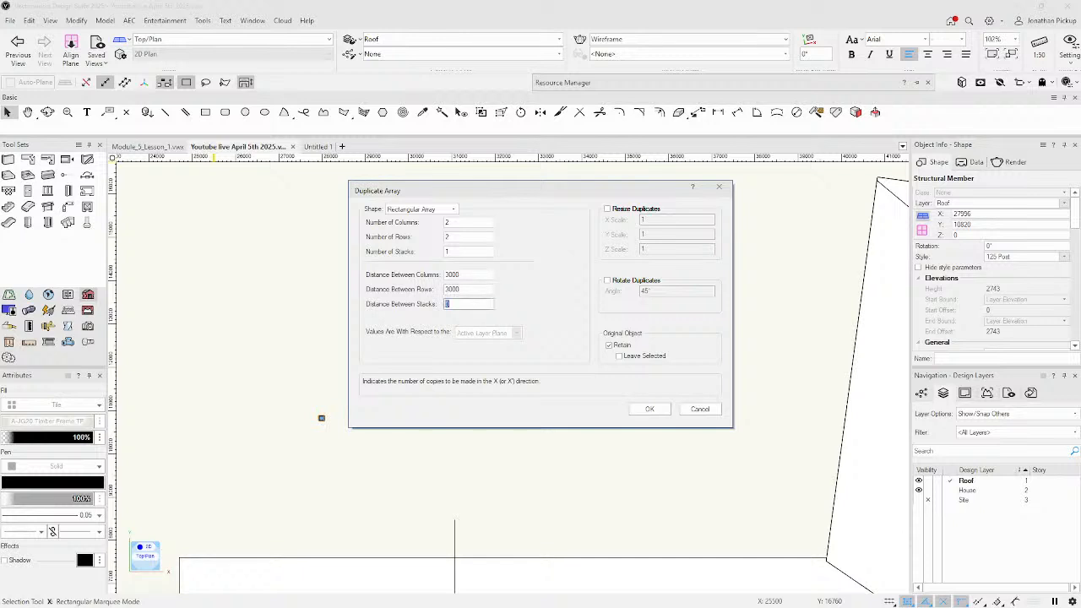
pyautogui.click(650, 409)
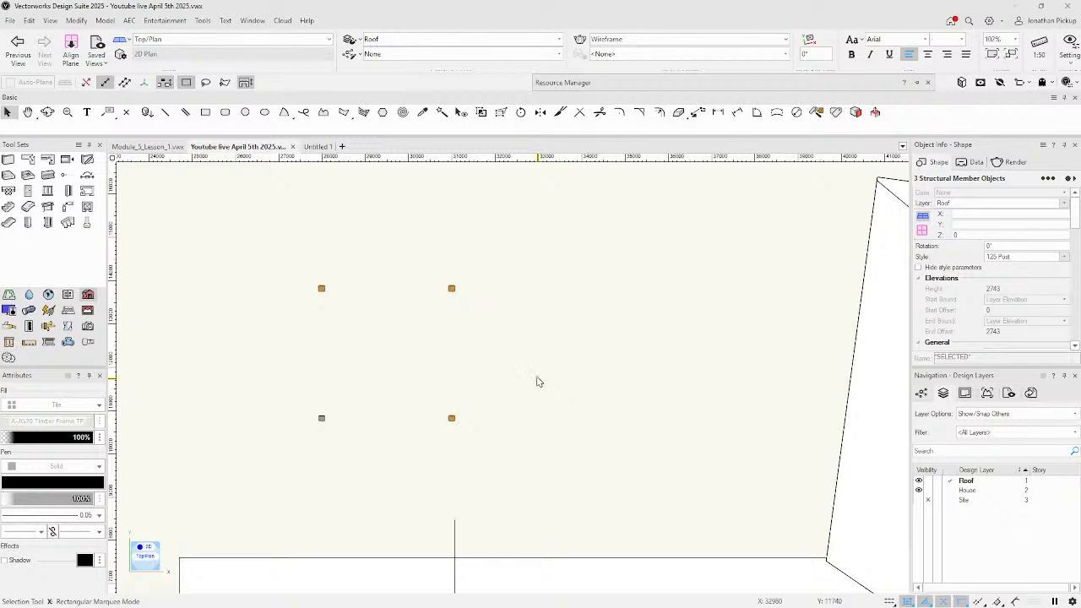
# Choose the Structural Joist Wood Floor Truss style for the Structural Member tool.
pyautogui.click(538, 369)
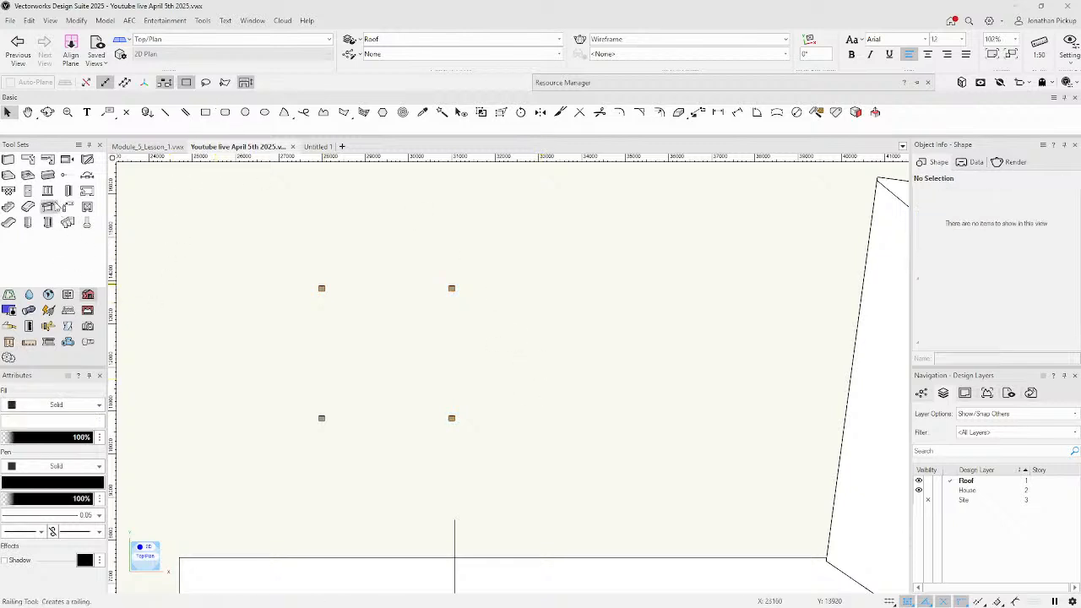
pyautogui.click(48, 174)
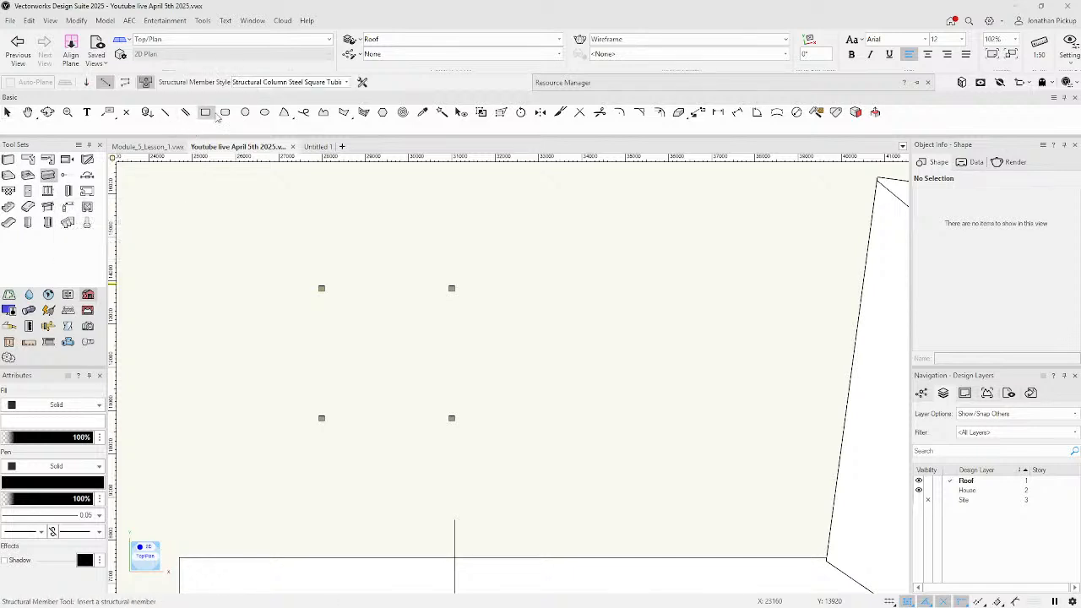
pyautogui.click(347, 82)
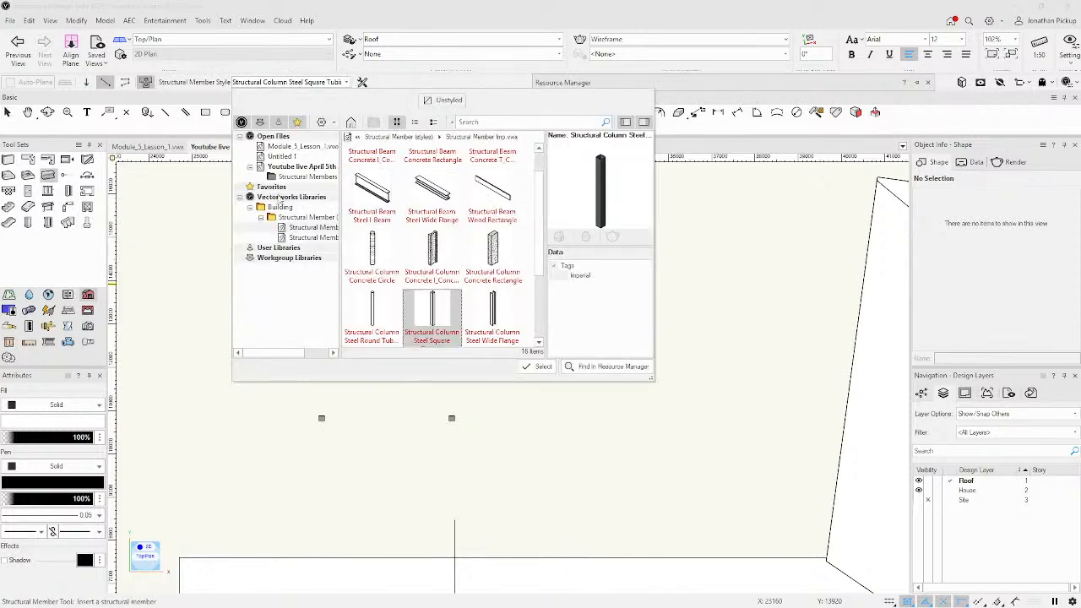
pyautogui.press('Escape')
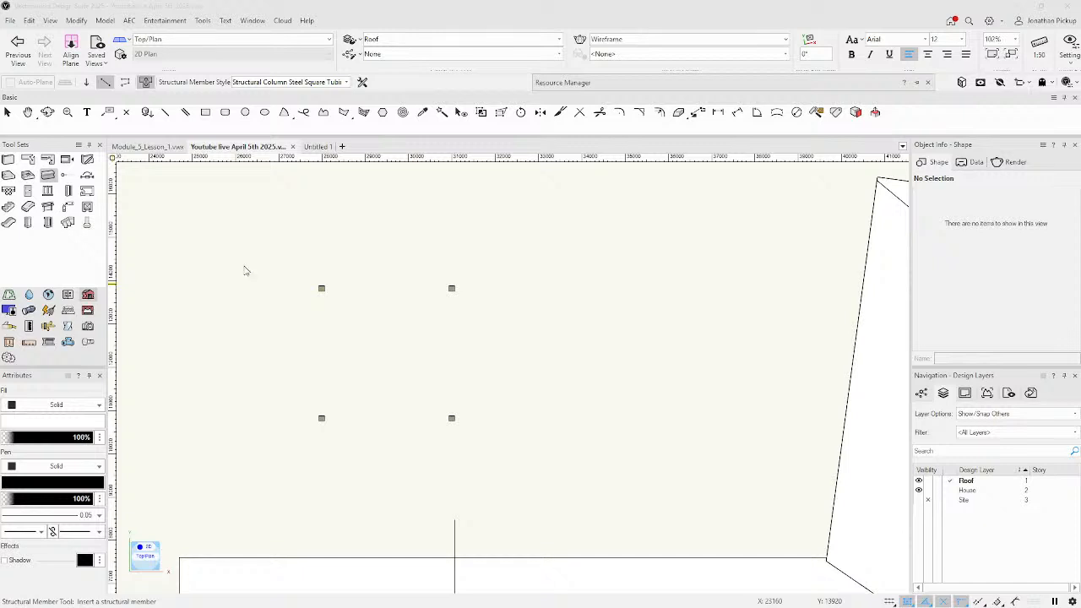
pyautogui.click(346, 82)
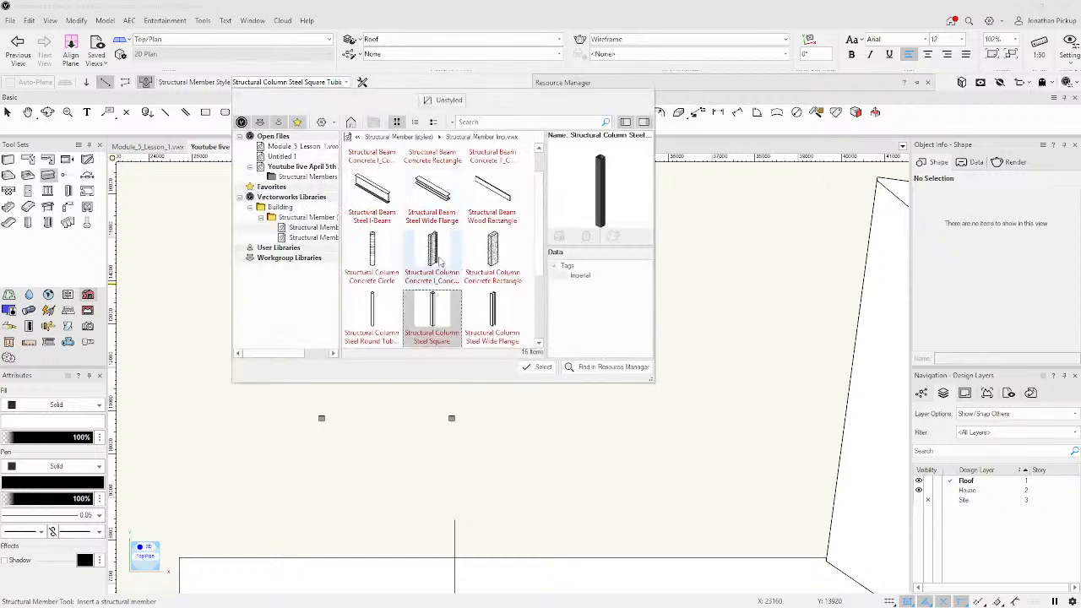
pyautogui.scroll(-2, 439, 244)
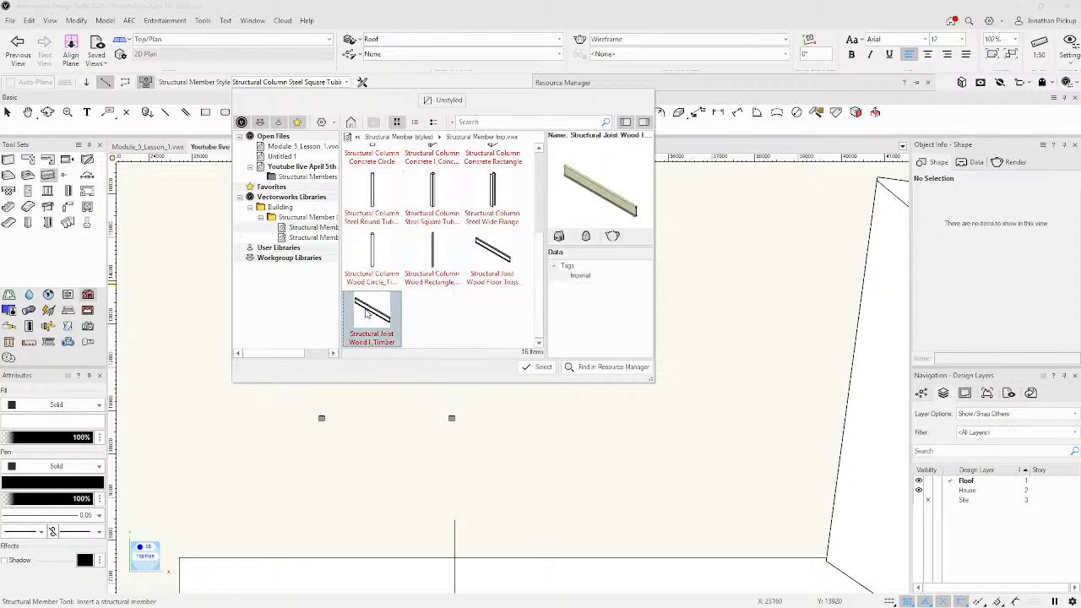
pyautogui.click(495, 250)
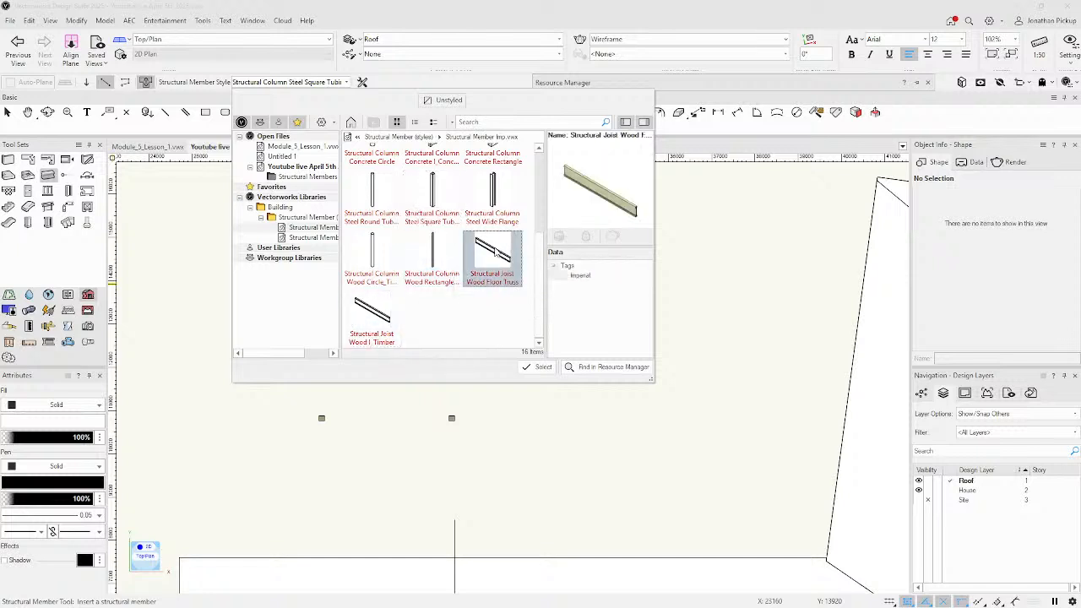
pyautogui.doubleClick(495, 250)
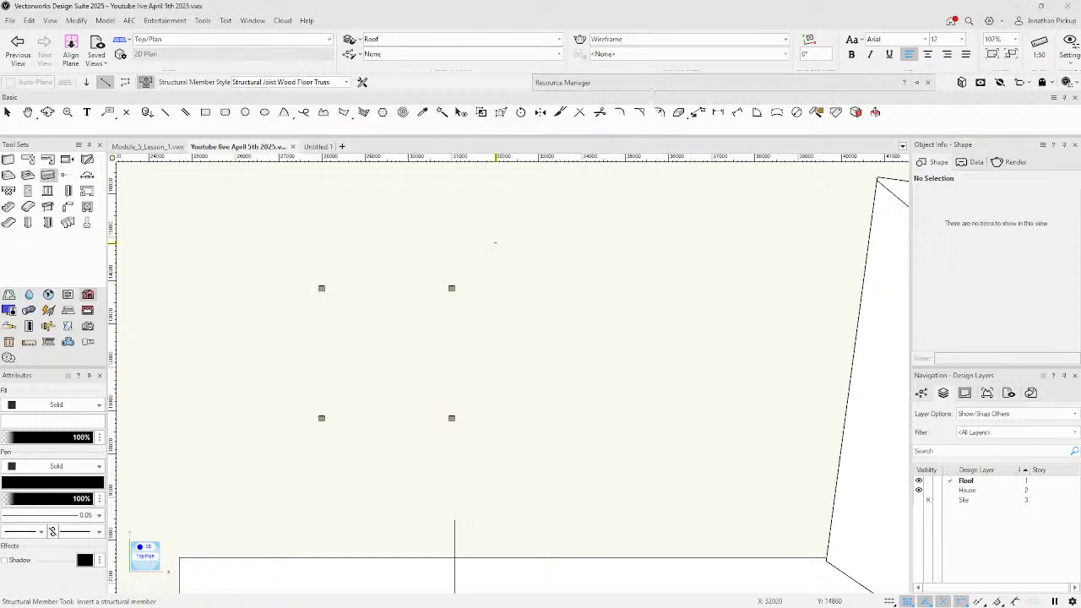
# Draw 3000-long joists across the top and bottom pairs of posts.
pyautogui.click(321, 288)
pyautogui.click(452, 288)
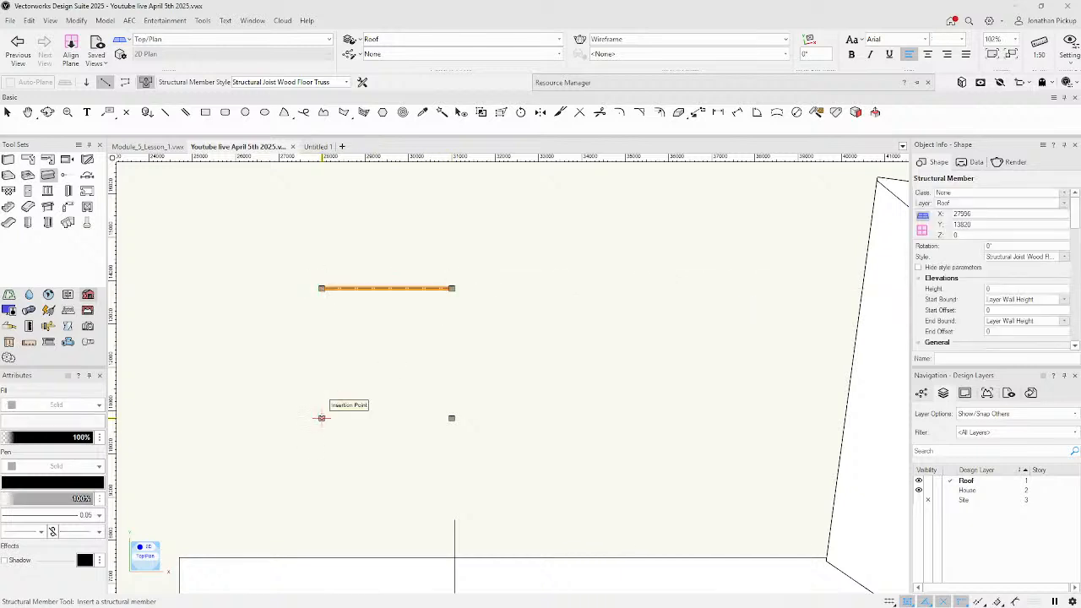
pyautogui.click(321, 418)
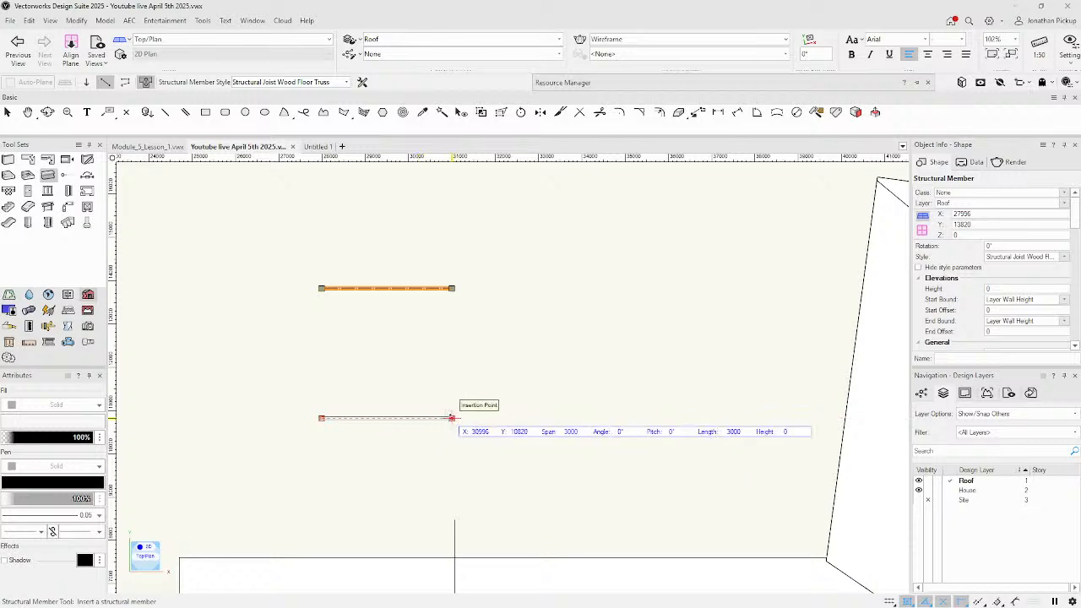
pyautogui.click(452, 418)
pyautogui.scroll(4, 354, 326)
pyautogui.scroll(-3, 363, 321)
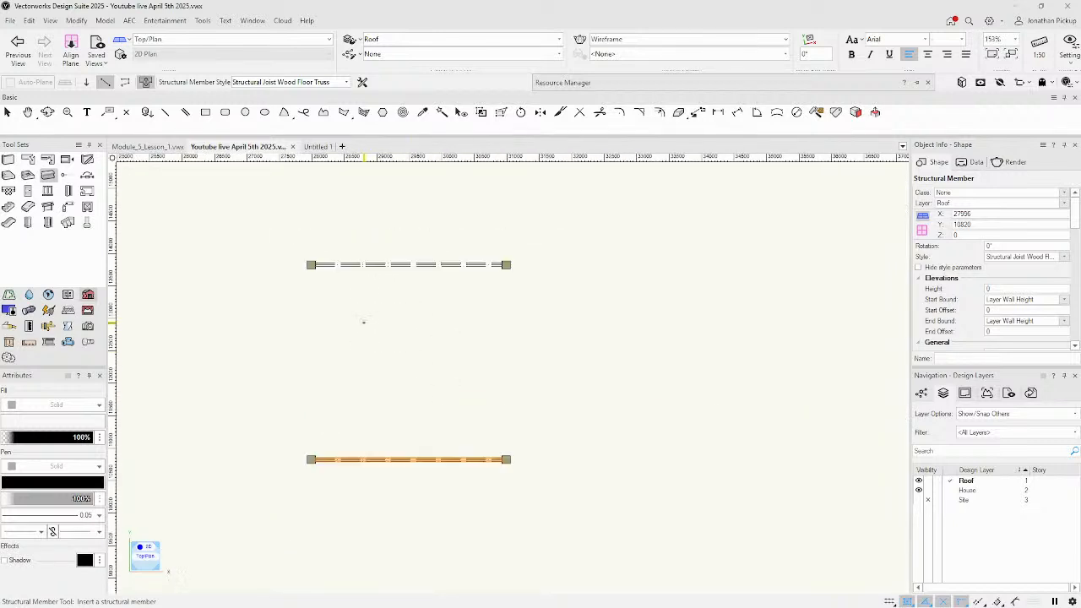
pyautogui.press('x')
pyautogui.scroll(4, 336, 275)
# Select both beams, then switch to a shaded Right Isometric view.
pyautogui.click(326, 246)
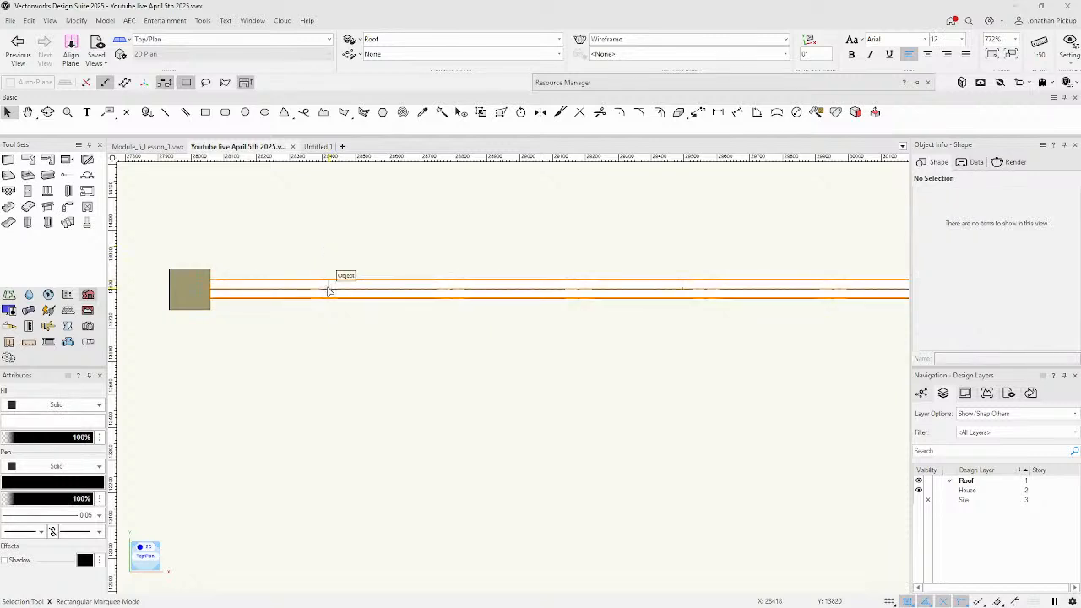
pyautogui.scroll(-2, 338, 290)
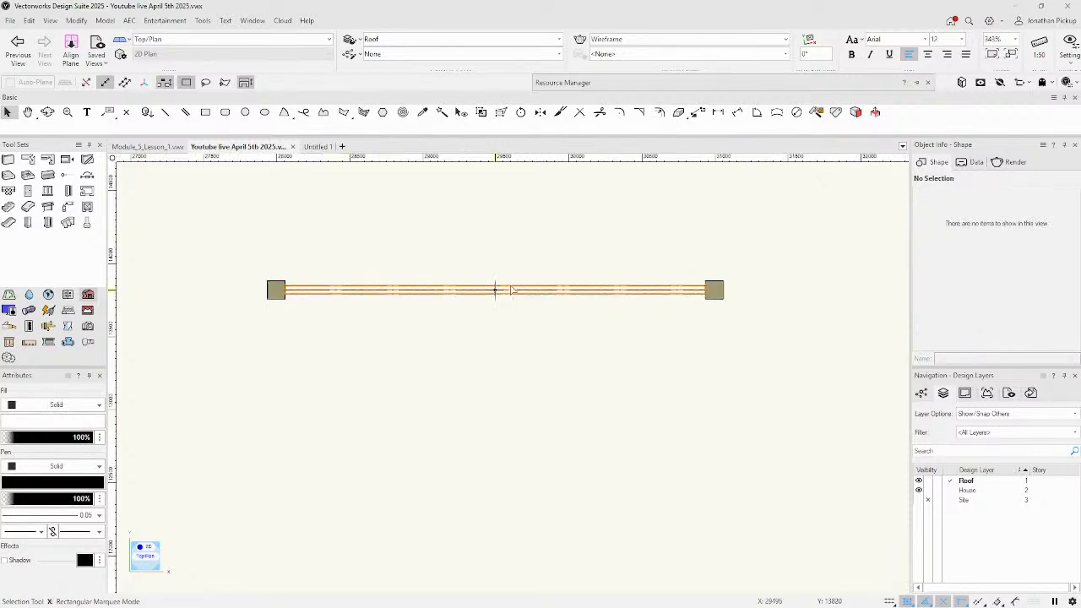
pyautogui.scroll(-4, 460, 293)
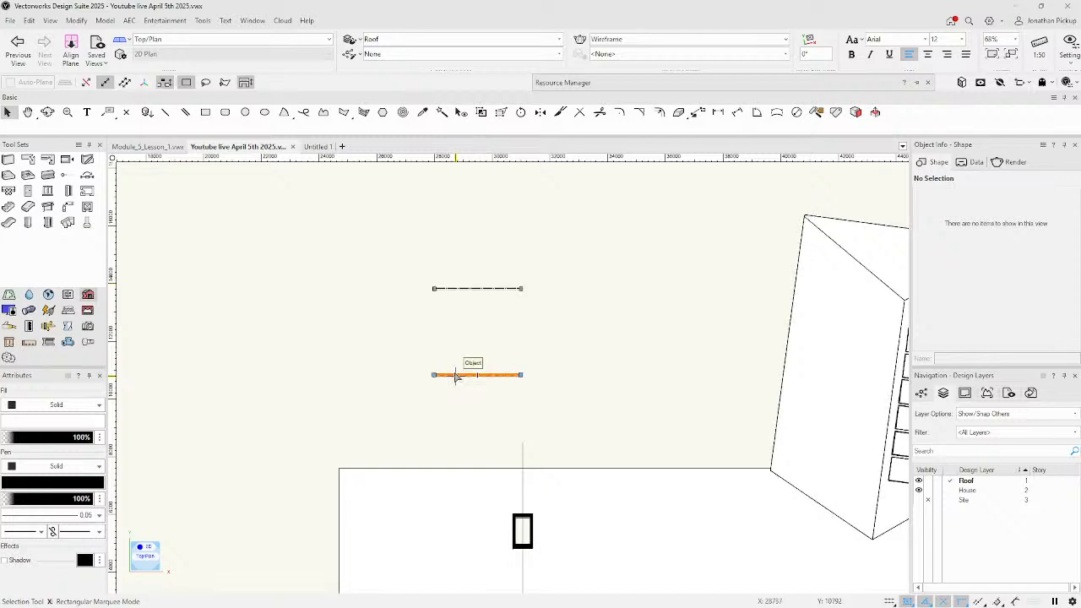
pyautogui.click(454, 377)
pyautogui.keyDown('shift'); pyautogui.click(451, 288); pyautogui.keyUp('shift')
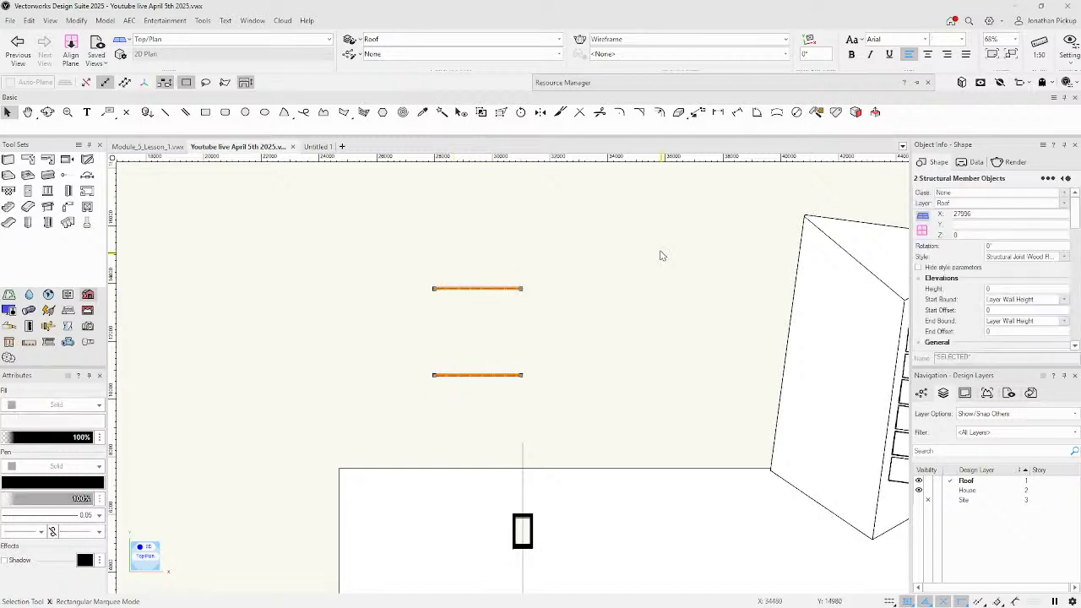
pyautogui.click(1006, 290)
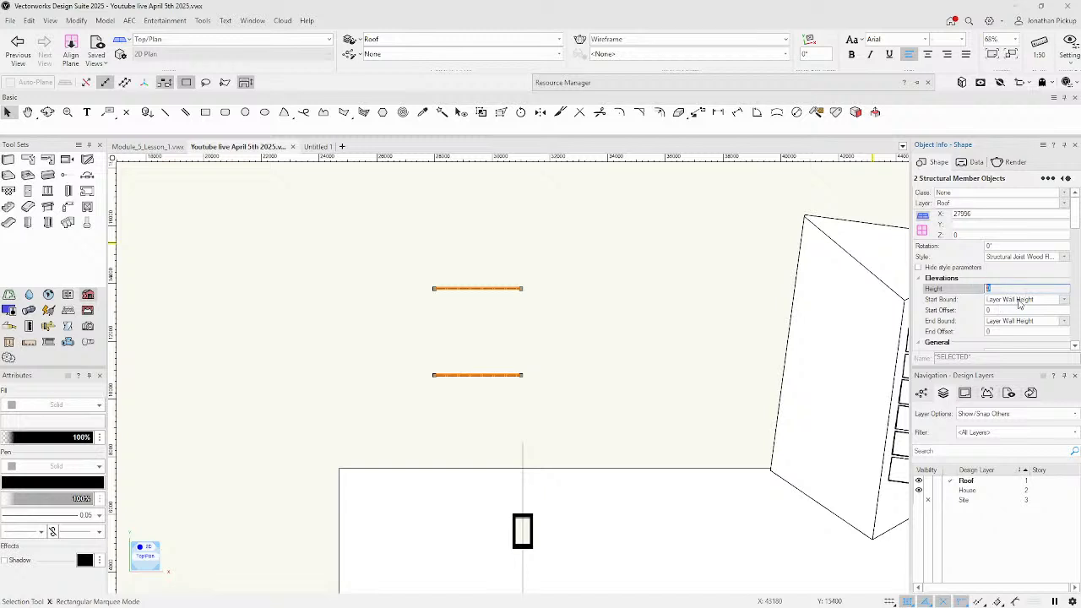
pyautogui.click(640, 294)
pyautogui.press('h')
pyautogui.moveTo(620, 313); pyautogui.dragTo(591, 313)
pyautogui.moveTo(591, 313); pyautogui.dragTo(608, 312, button='middle')
pyautogui.press('3')
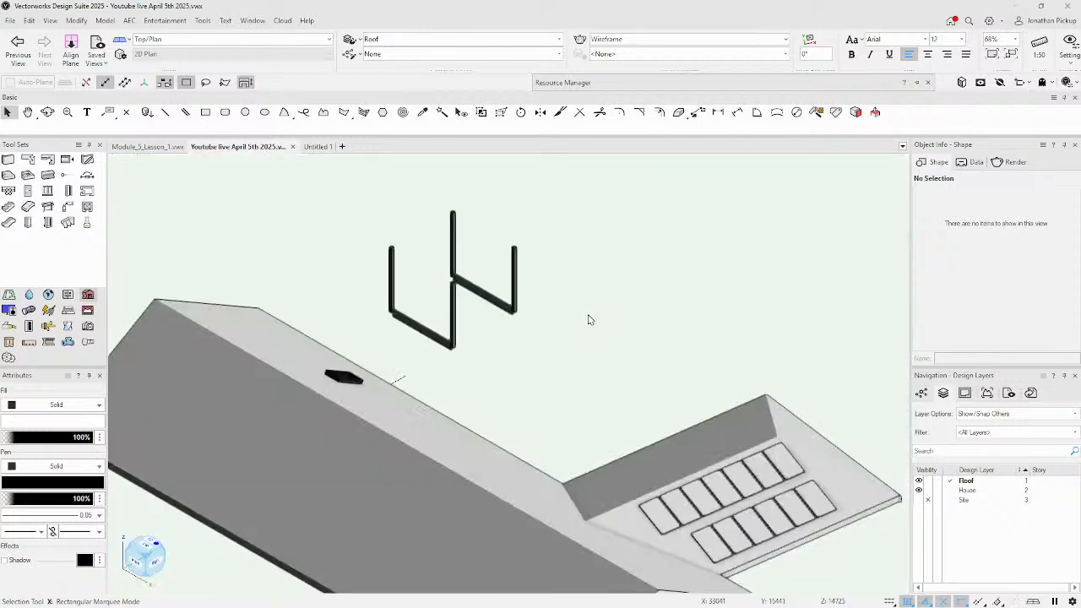
# Set both beams' start and end bounds to Layer Elevation.
pyautogui.click(404, 323)
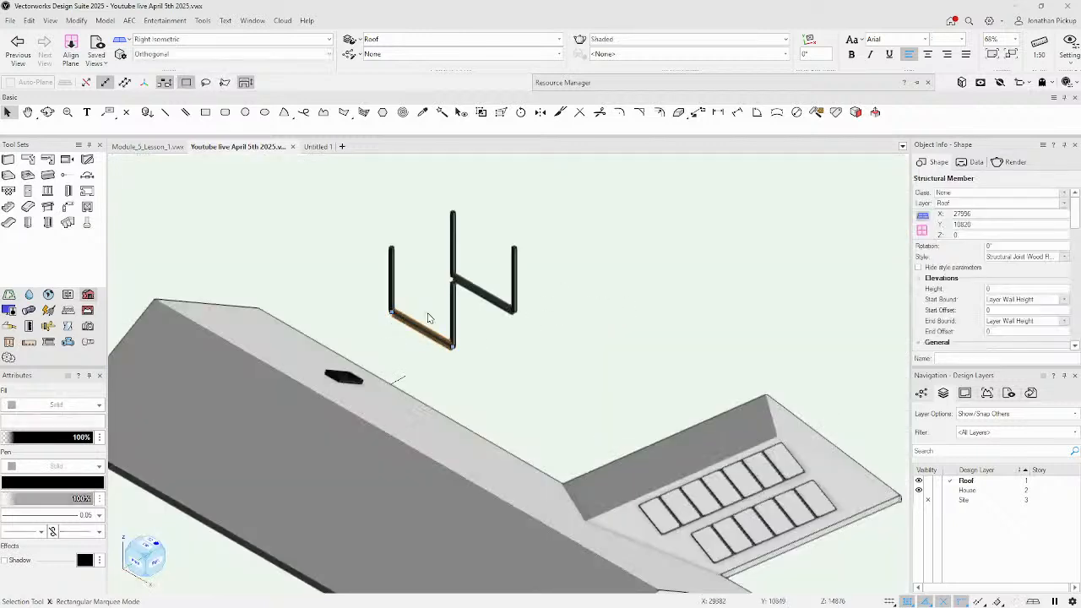
pyautogui.keyDown('shift'); pyautogui.click(483, 293); pyautogui.keyUp('shift')
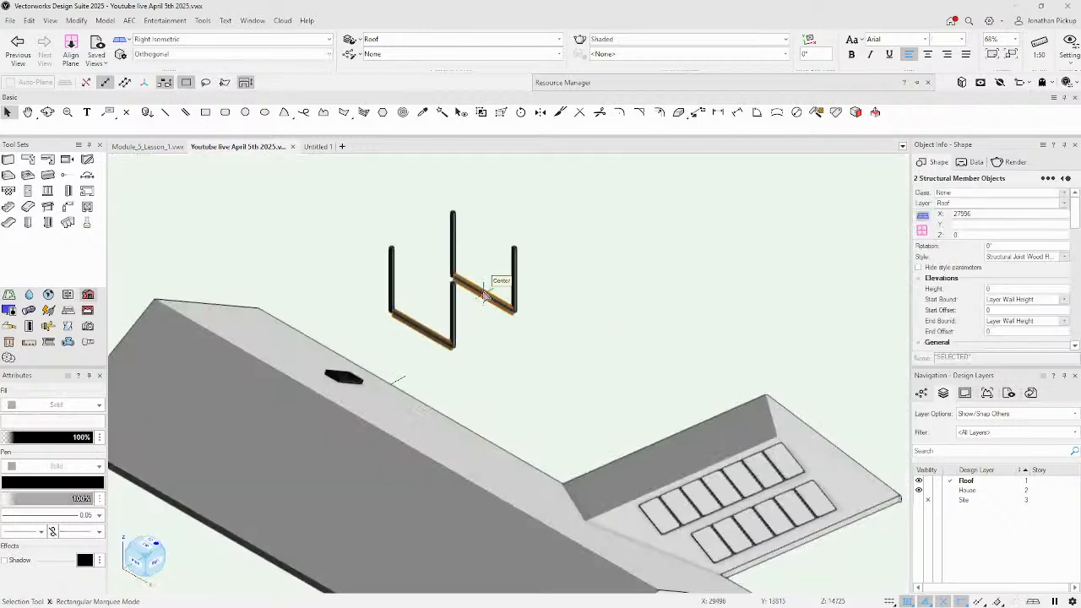
pyautogui.click(1002, 300)
pyautogui.click(1002, 319)
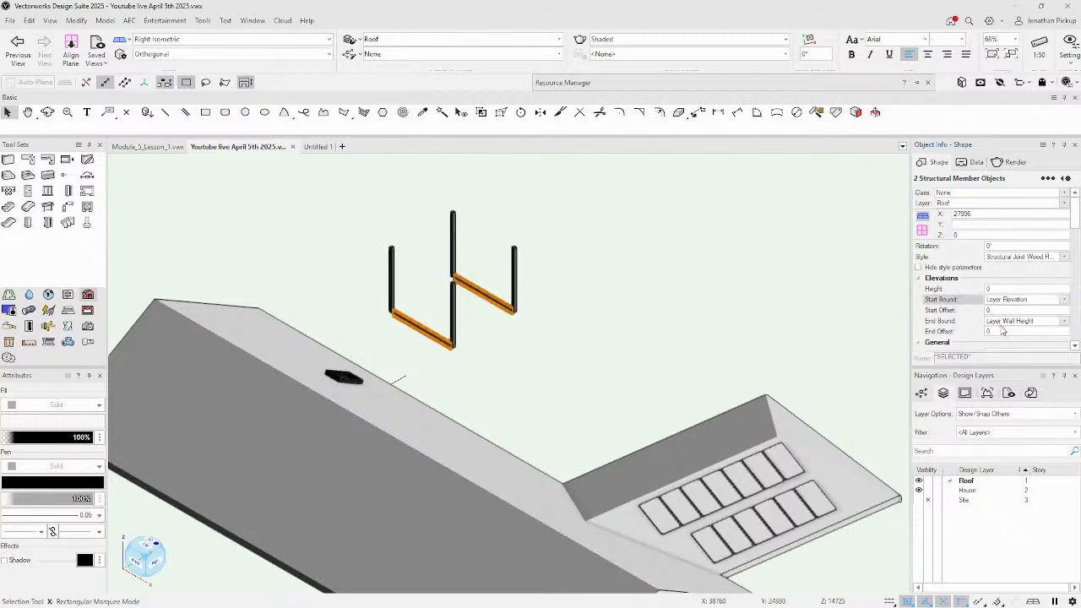
pyautogui.click(1004, 321)
pyautogui.click(1005, 341)
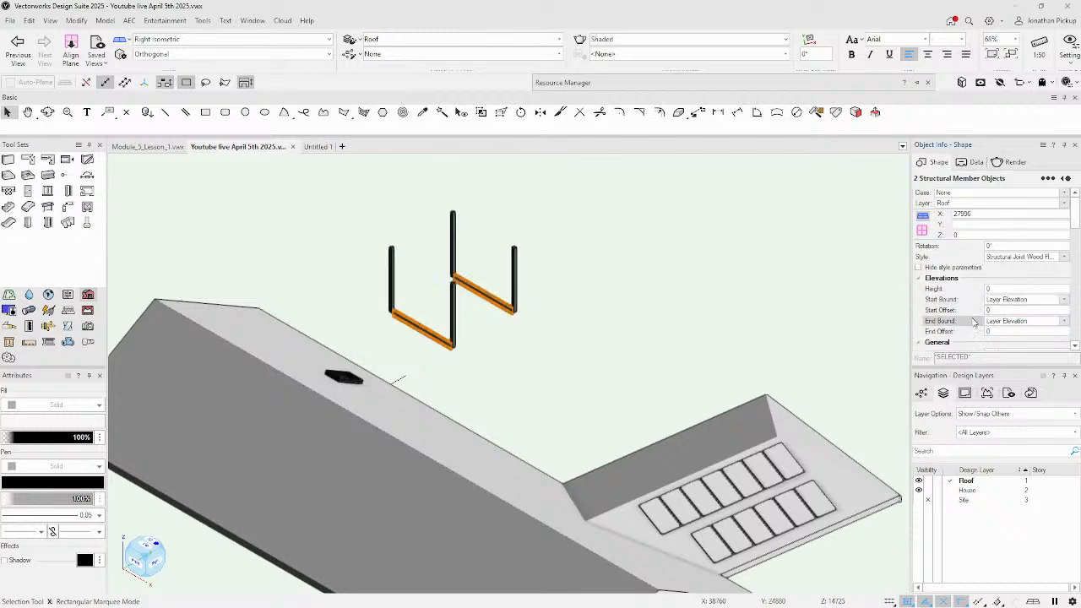
# Set both beams' start and end offsets to 2743.
pyautogui.click(1004, 289)
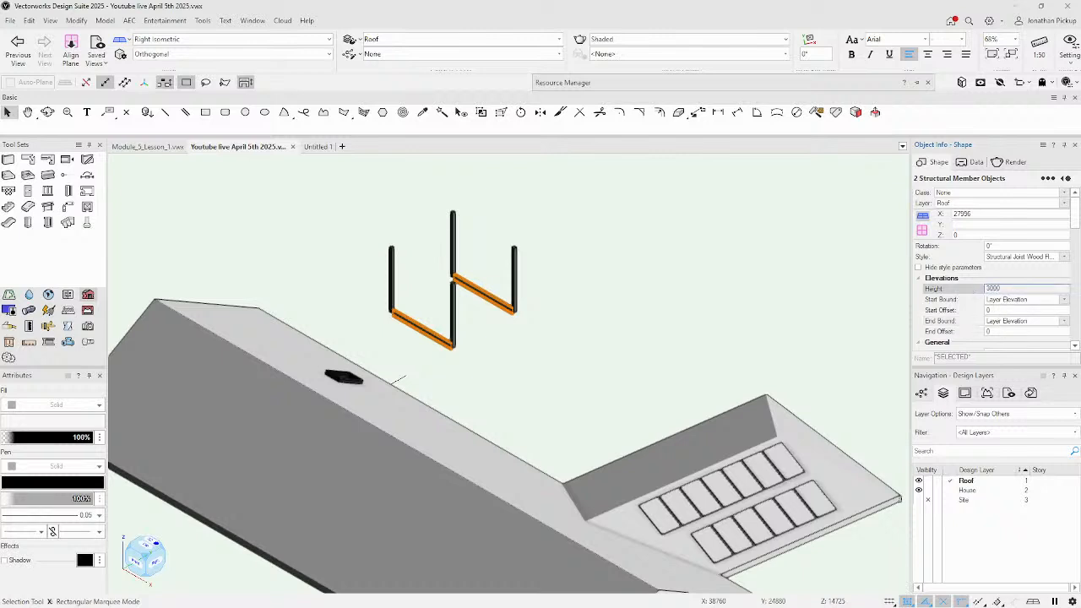
pyautogui.write('3000')
pyautogui.click(1000, 311)
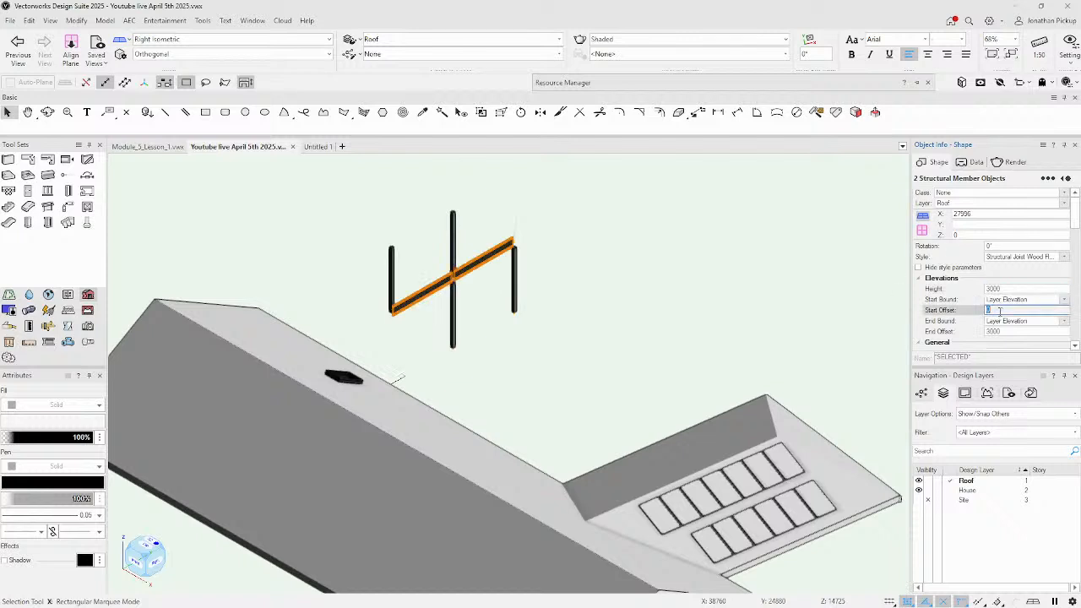
pyautogui.write('3000')
pyautogui.press('Return')
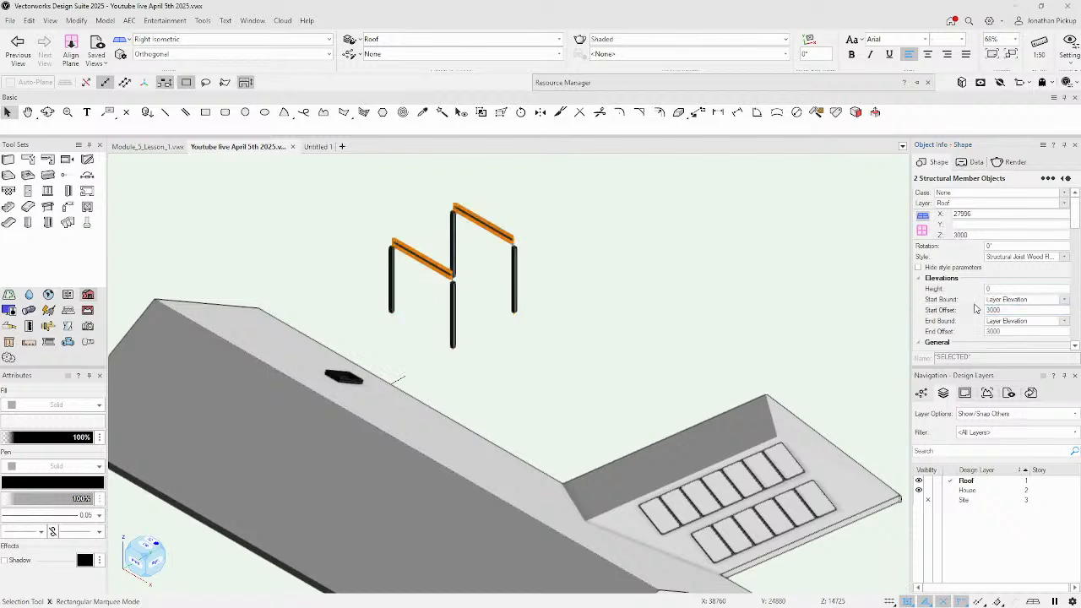
pyautogui.scroll(5, 423, 226)
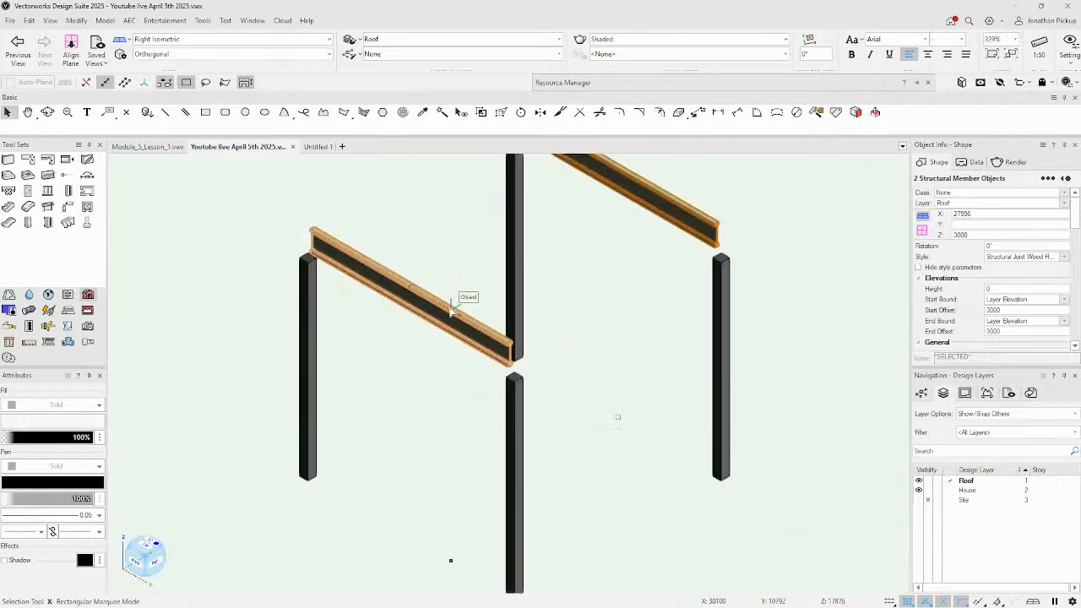
pyautogui.click(1006, 309)
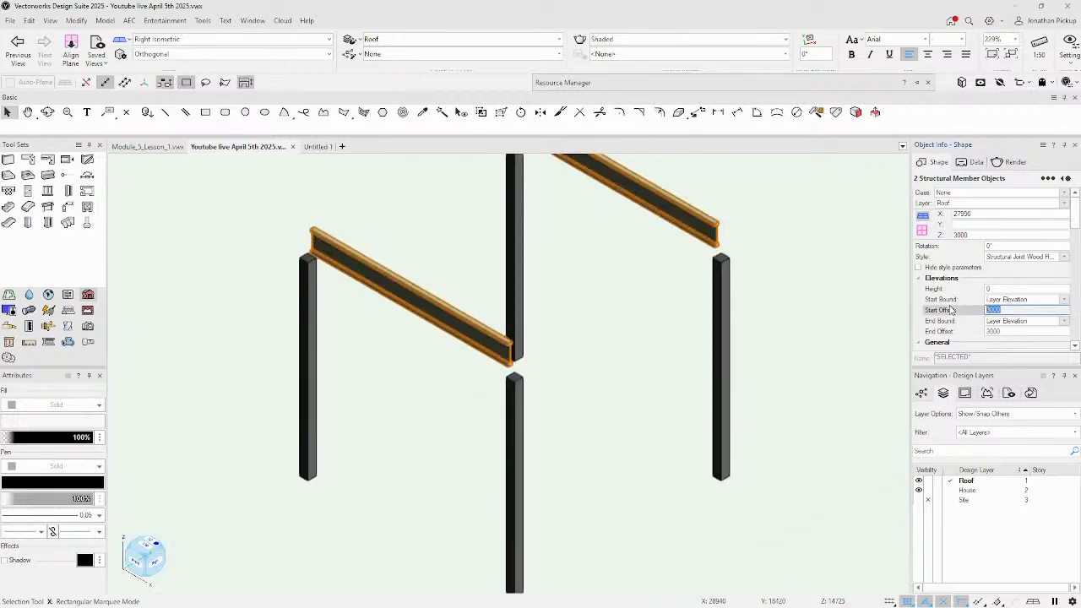
pyautogui.write('9')
pyautogui.press('Return')
pyautogui.click(1013, 332)
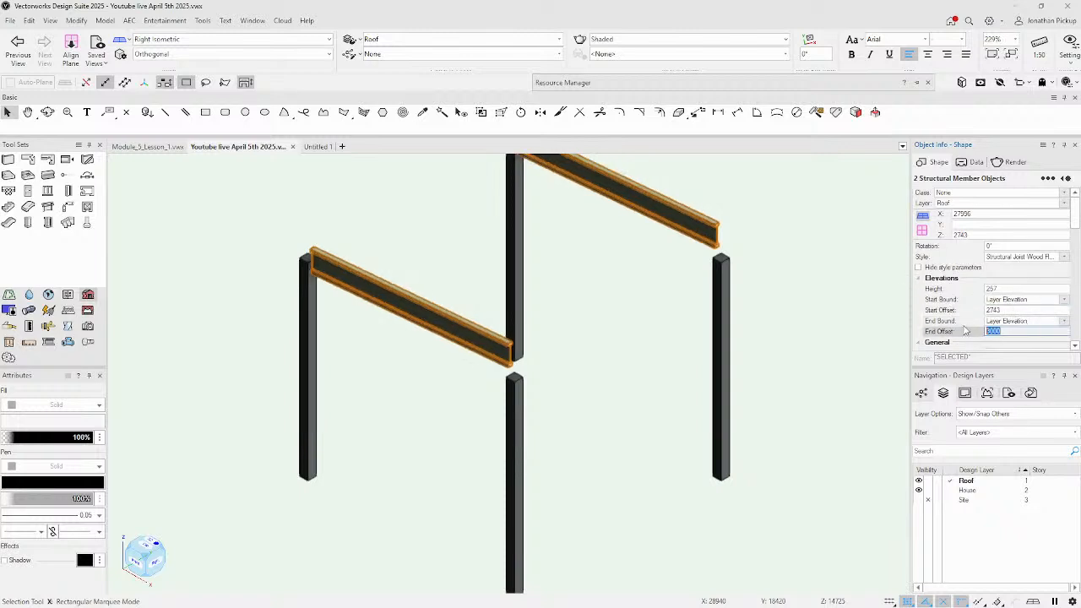
pyautogui.write('9')
pyautogui.press('Return')
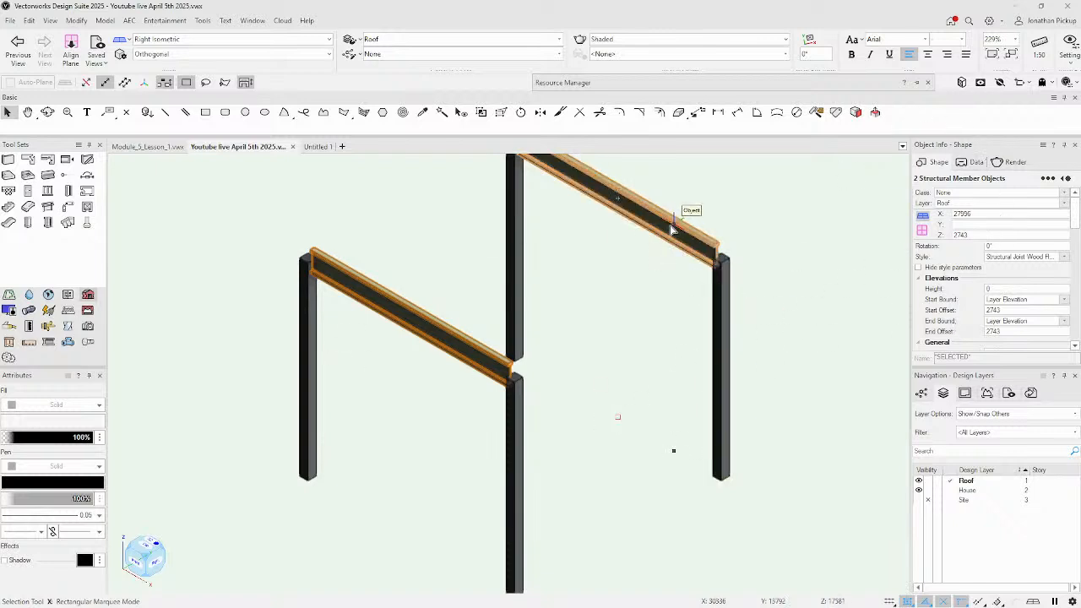
# Convert both beams to Unstyled, dismissing the one-object-only warning for a new style.
pyautogui.click(1035, 257)
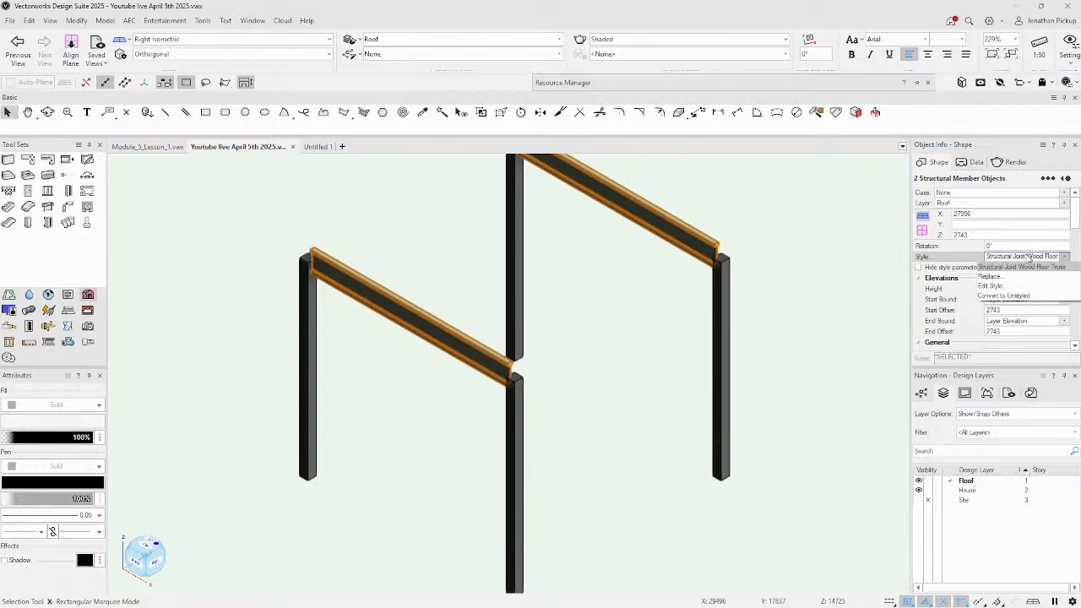
pyautogui.click(1003, 295)
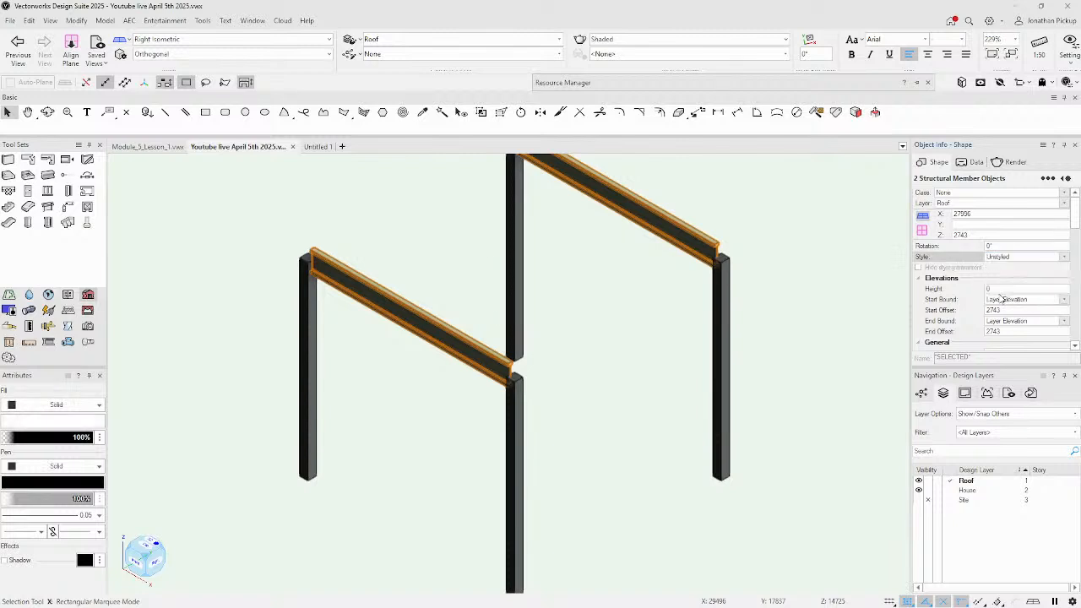
pyautogui.click(1013, 258)
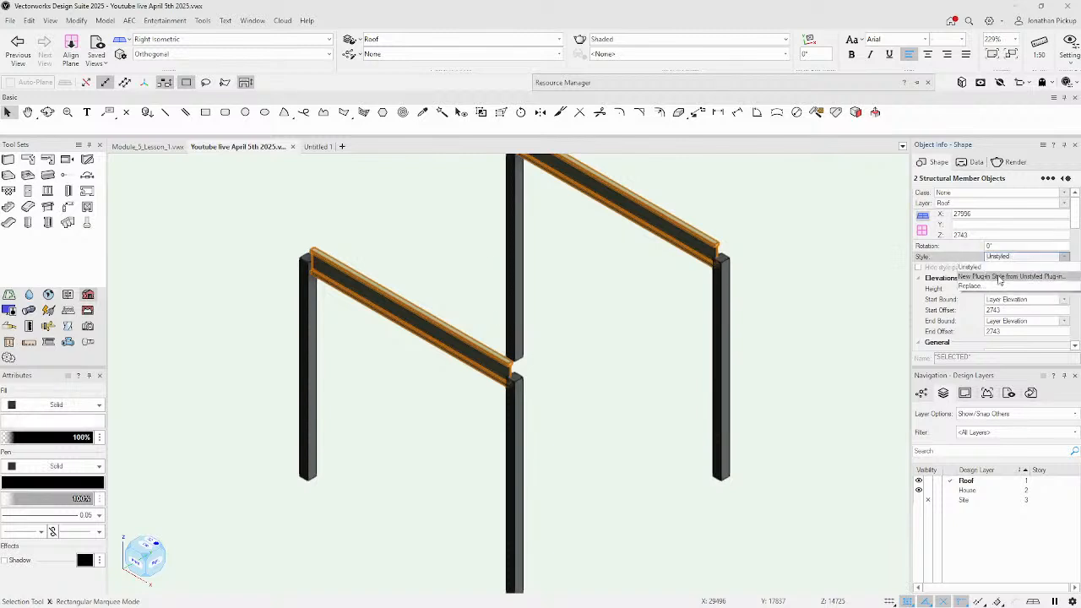
pyautogui.click(999, 277)
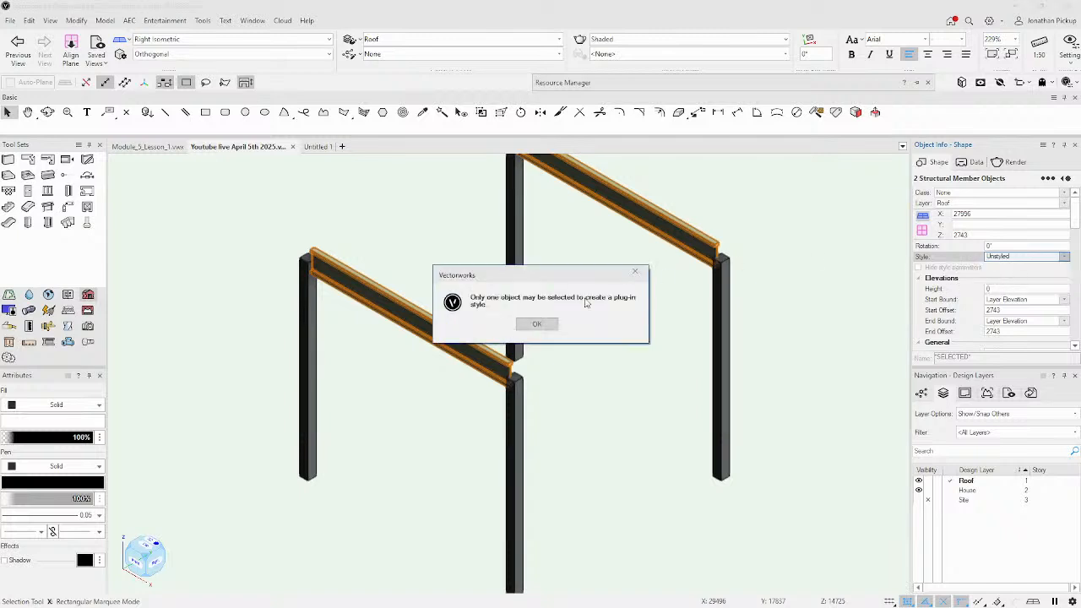
pyautogui.click(536, 325)
# Start a new style from the upper beam alone, targeting the Structural Members folder.
pyautogui.click(572, 355)
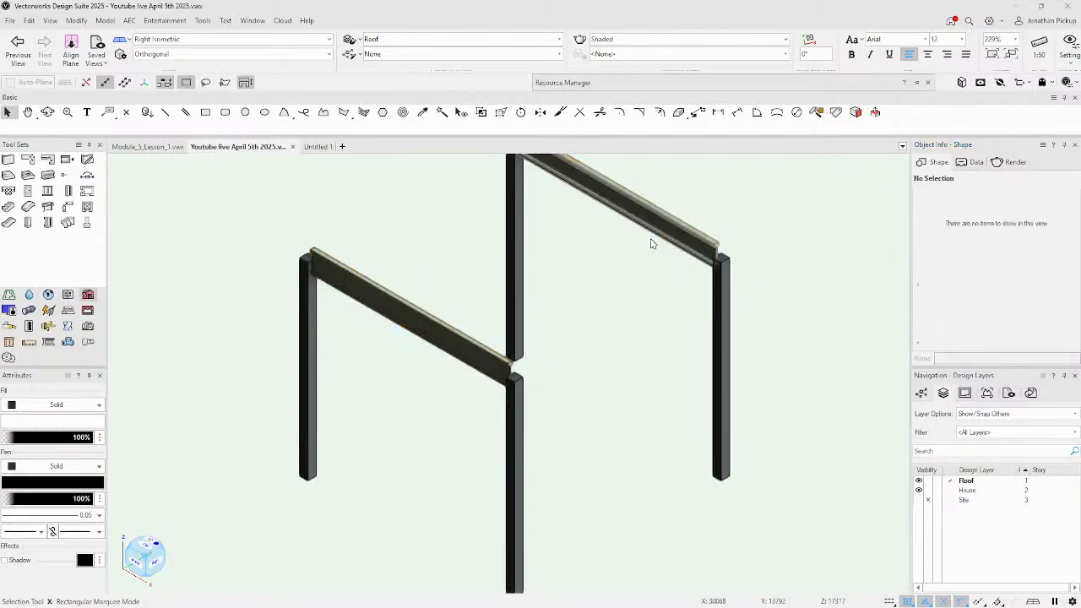
pyautogui.click(653, 243)
pyautogui.click(1007, 257)
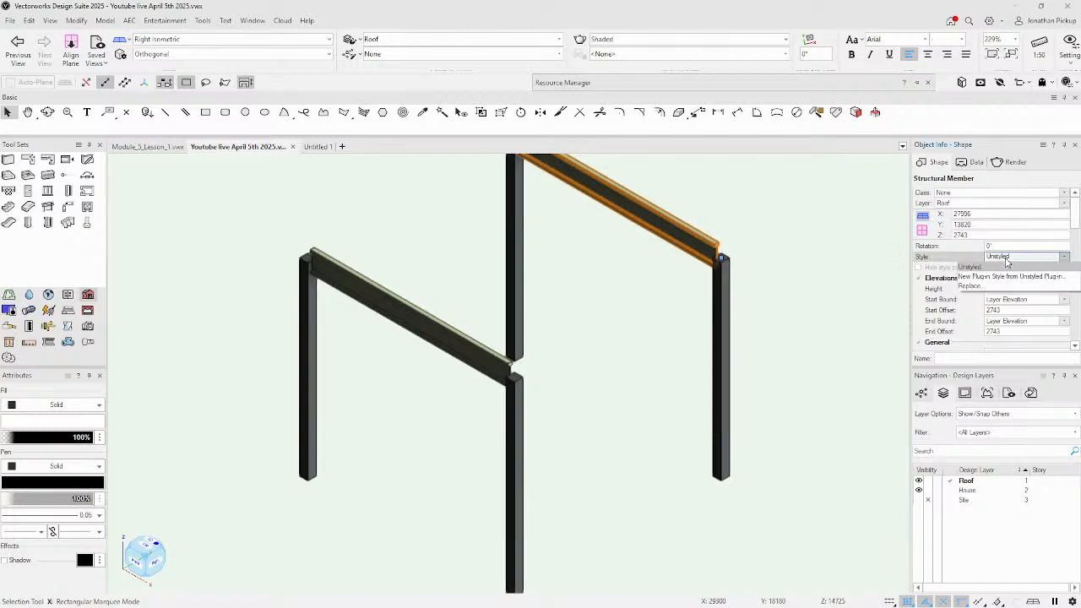
pyautogui.click(997, 288)
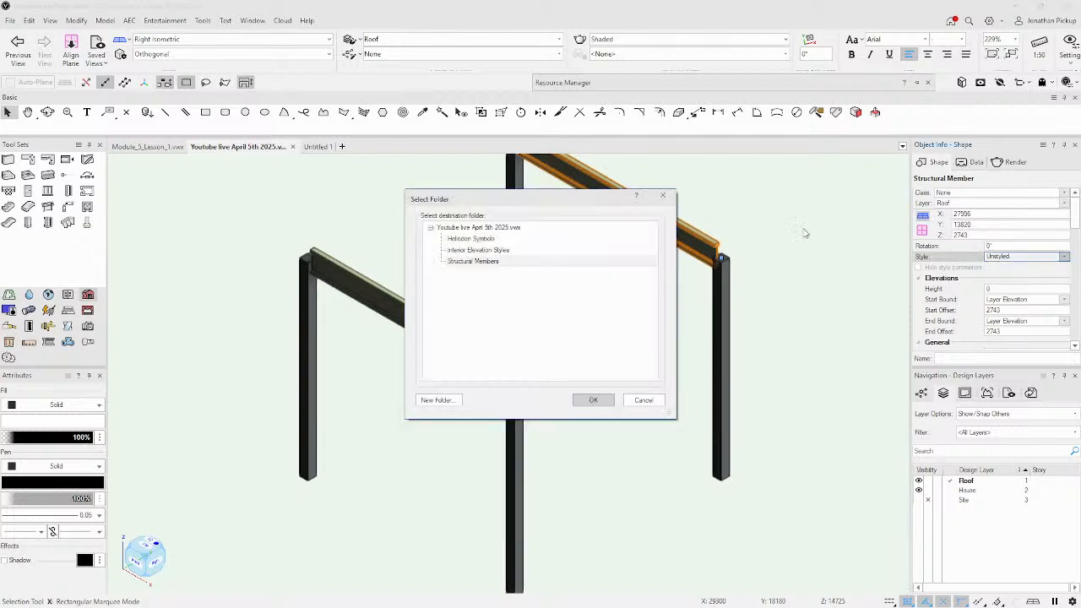
pyautogui.click(483, 263)
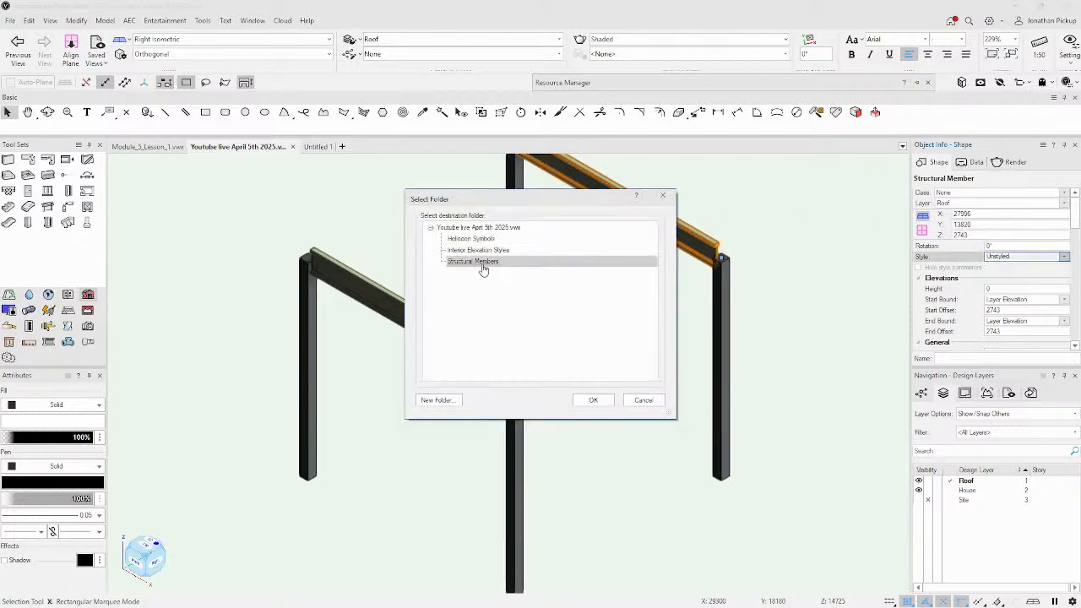
# Confirm the Structural Members folder and name the new style 'Beams'.
pyautogui.click(594, 401)
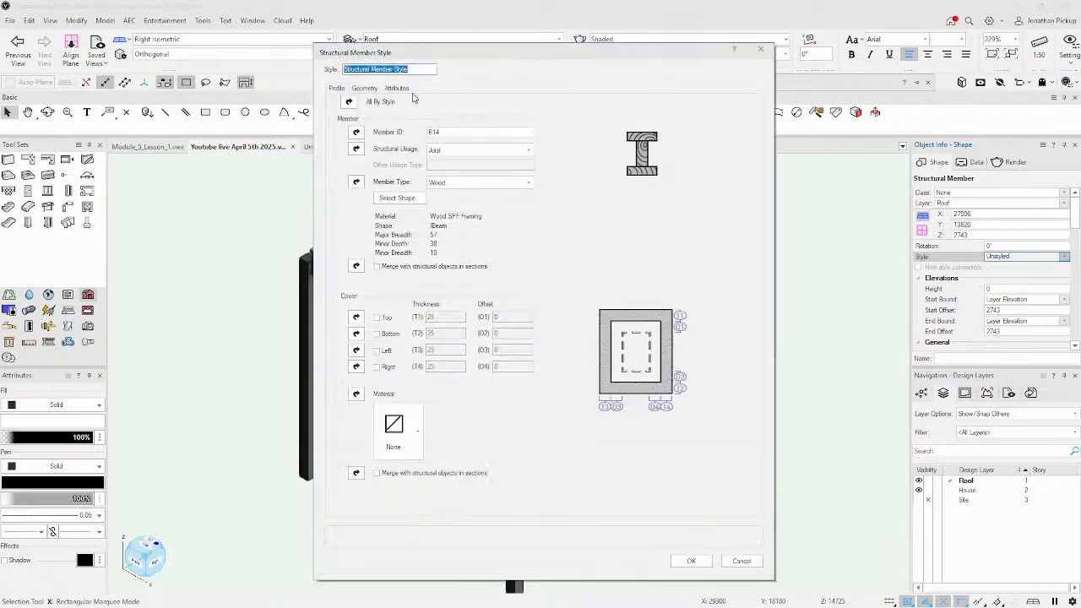
pyautogui.write('Beams')
pyautogui.press('Tab')
pyautogui.press('Tab')
# Set the timber shape to Rectangle, 200 deep by 45 wide.
pyautogui.click(405, 202)
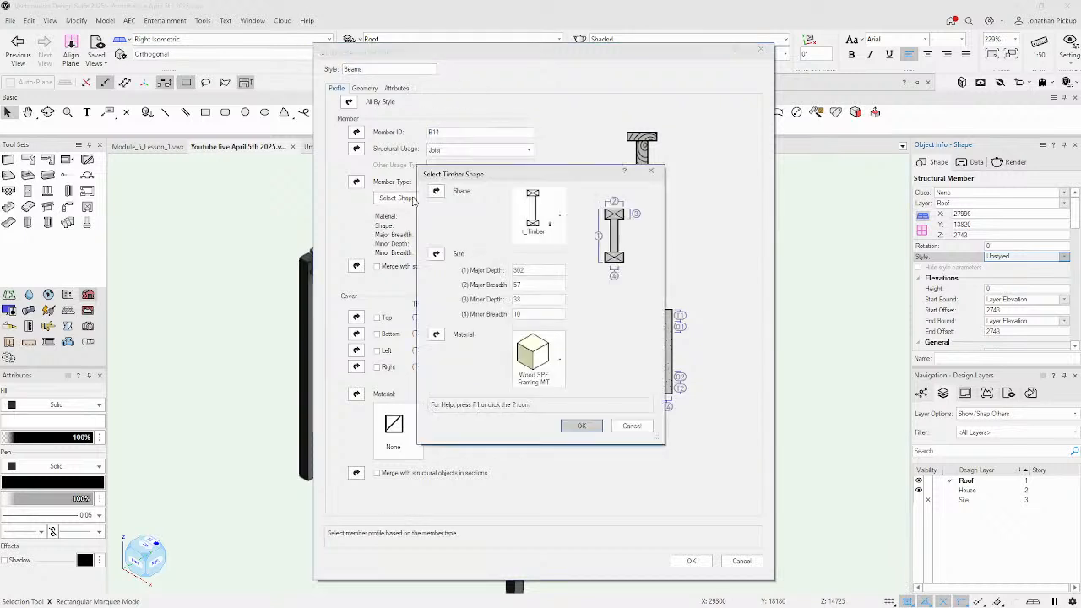
pyautogui.click(533, 211)
pyautogui.click(614, 264)
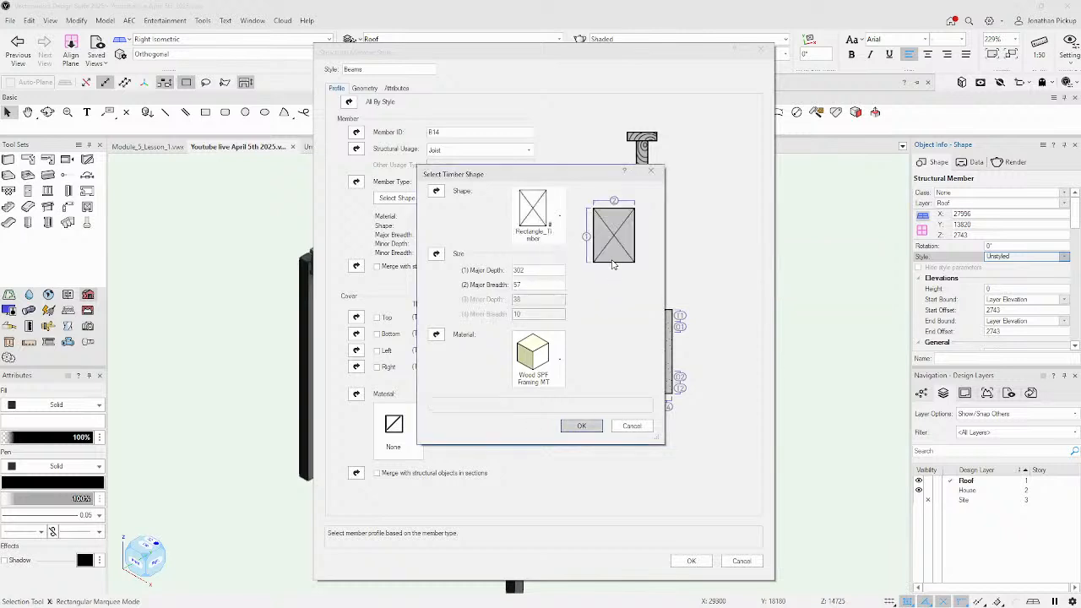
pyautogui.doubleClick(515, 270)
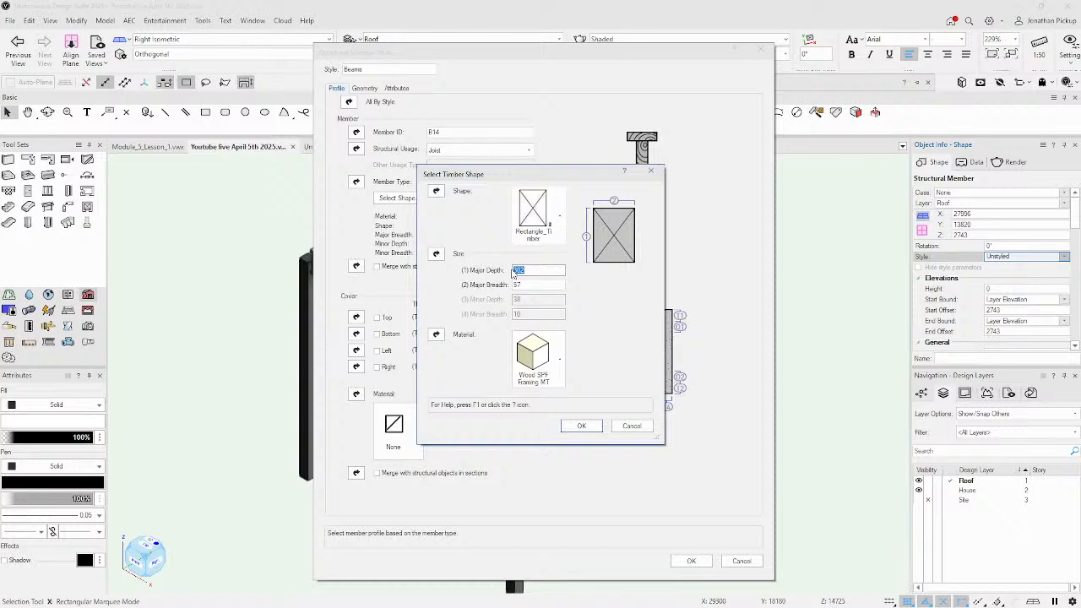
pyautogui.write('4')
pyautogui.press('Tab')
pyautogui.write('45')
pyautogui.press('Tab')
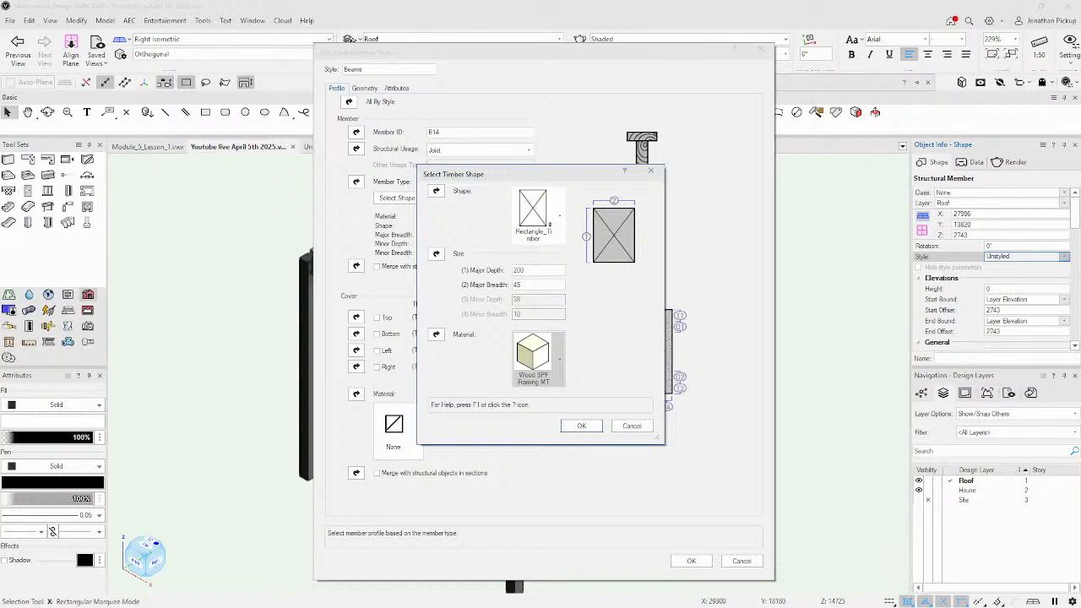
pyautogui.click(581, 426)
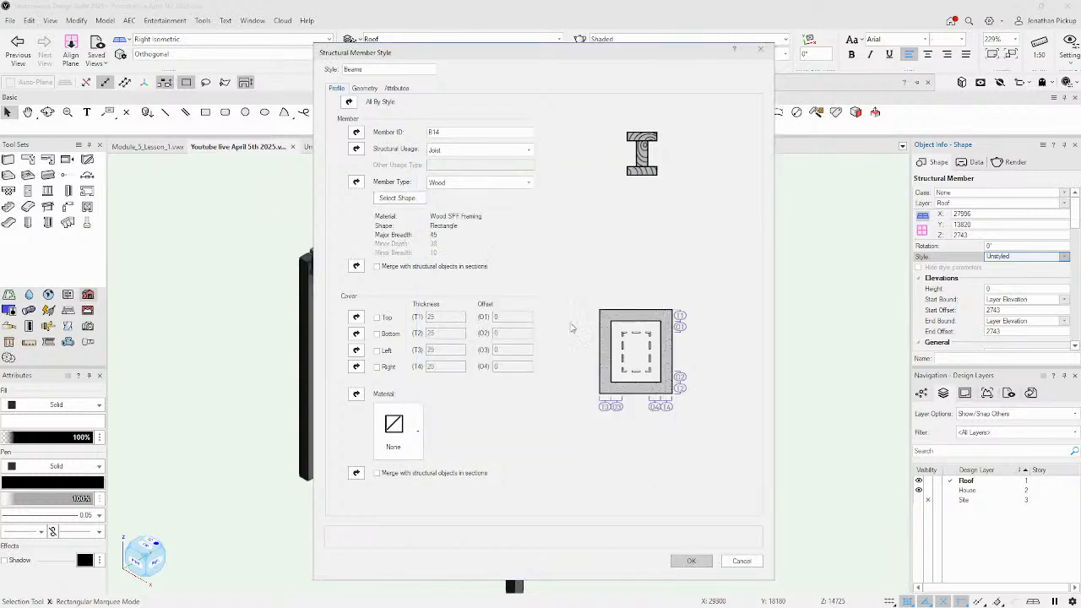
# Change the Beams style's axis alignment from Center to Bottom Center.
pyautogui.click(365, 88)
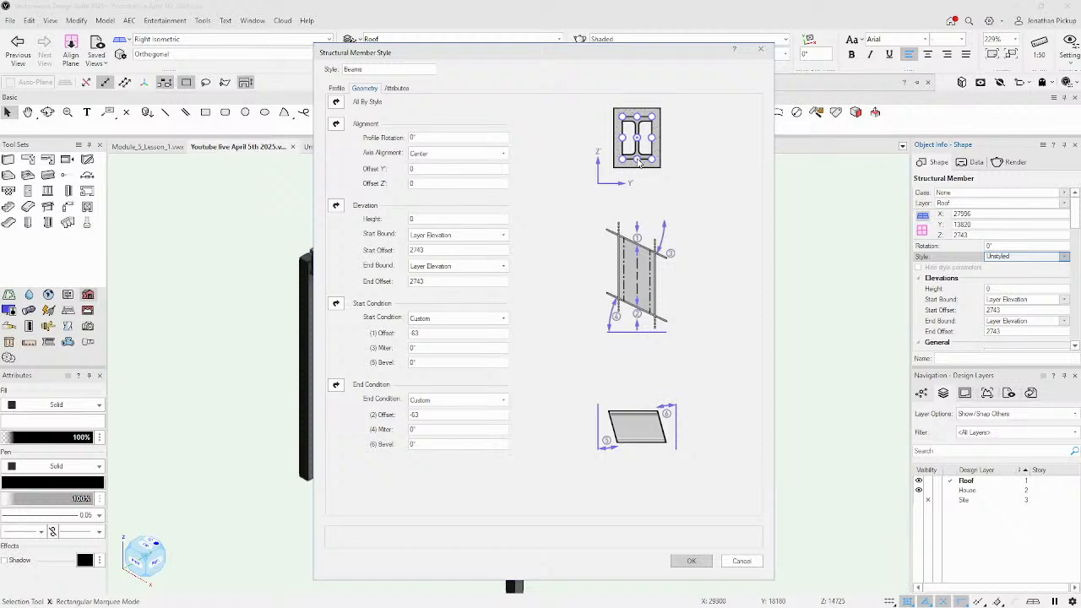
pyautogui.click(460, 153)
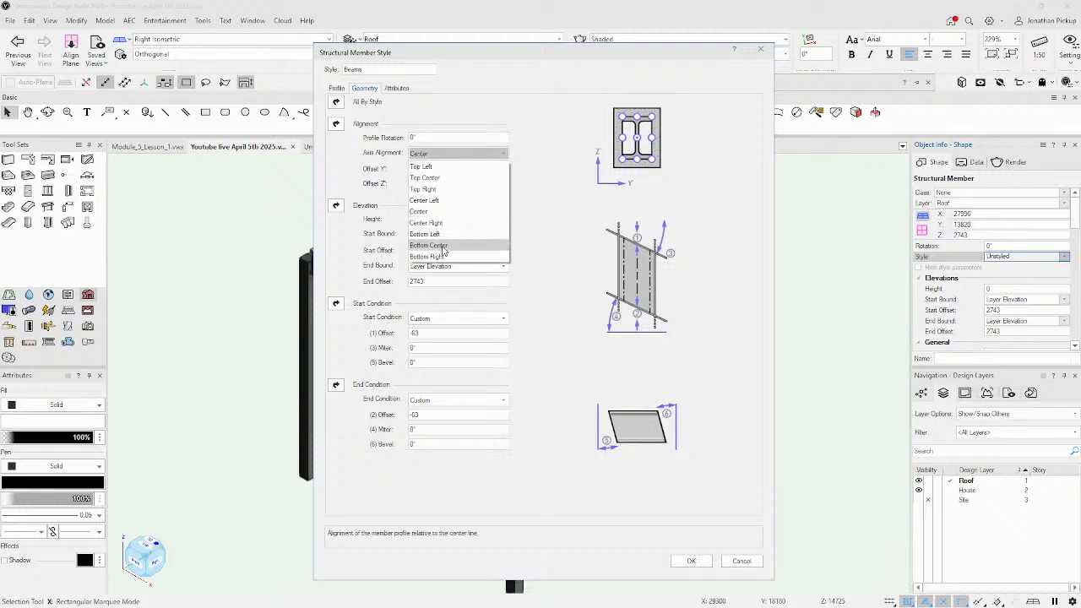
pyautogui.click(439, 245)
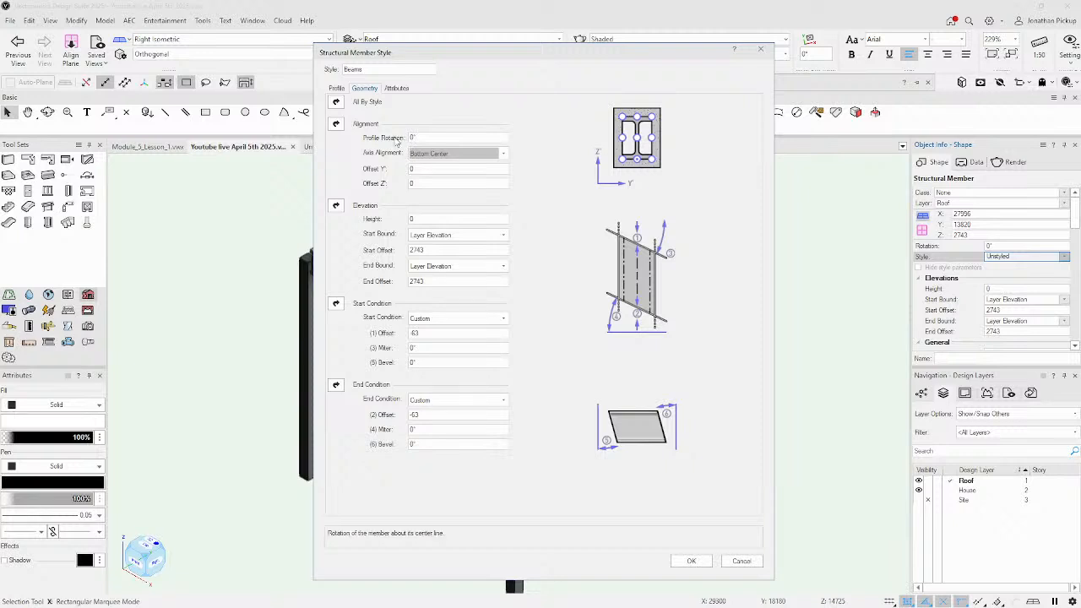
pyautogui.click(396, 88)
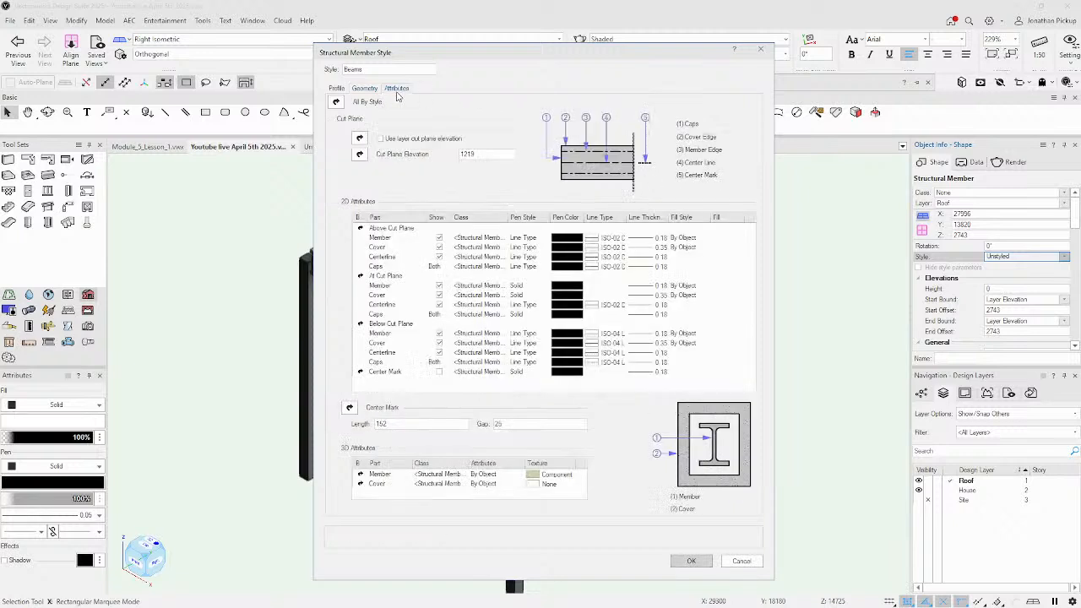
# Give the above-cut-plane member the ISO-04 Long Dashed Dotted line type.
pyautogui.click(439, 240)
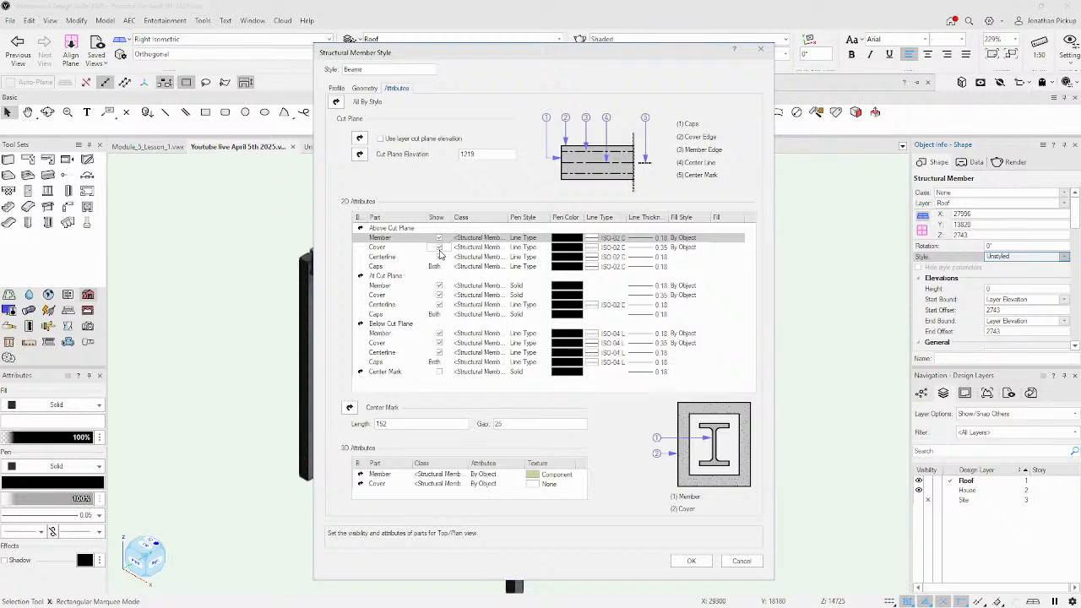
pyautogui.click(439, 248)
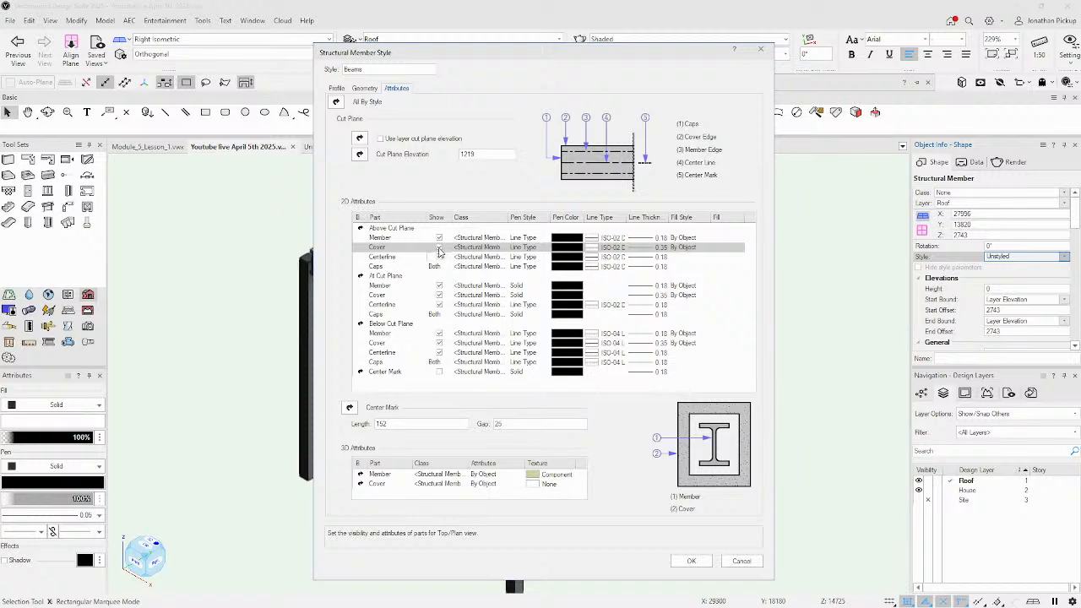
pyautogui.click(440, 261)
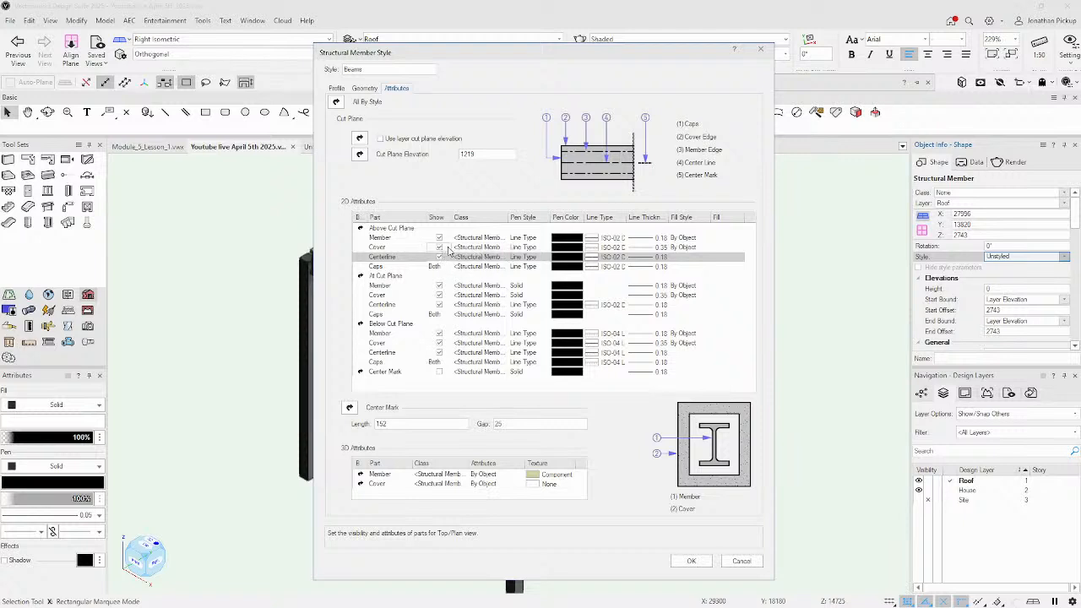
pyautogui.click(539, 238)
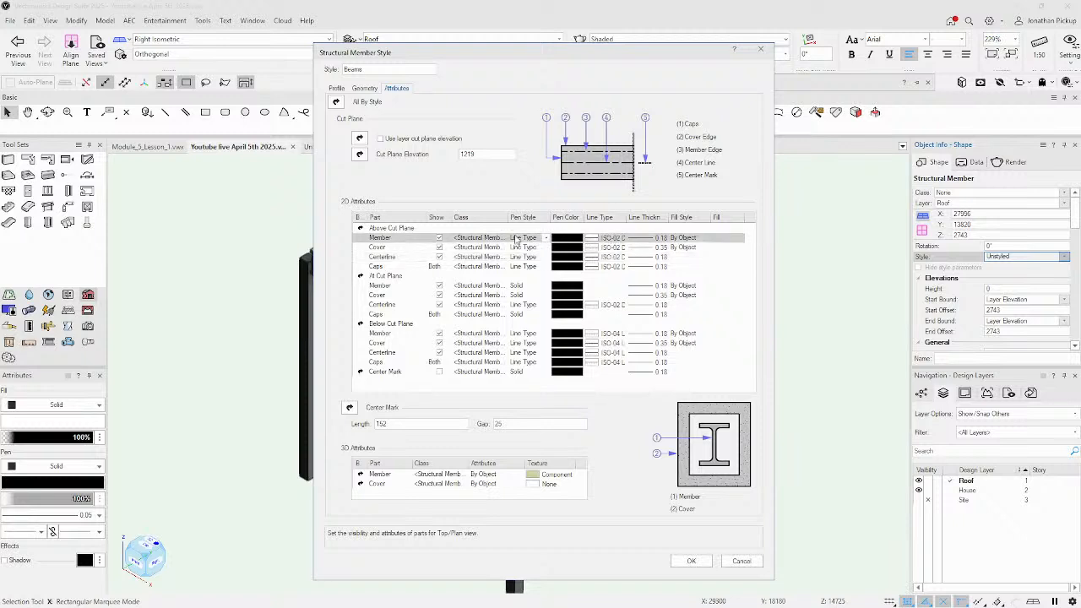
pyautogui.click(543, 238)
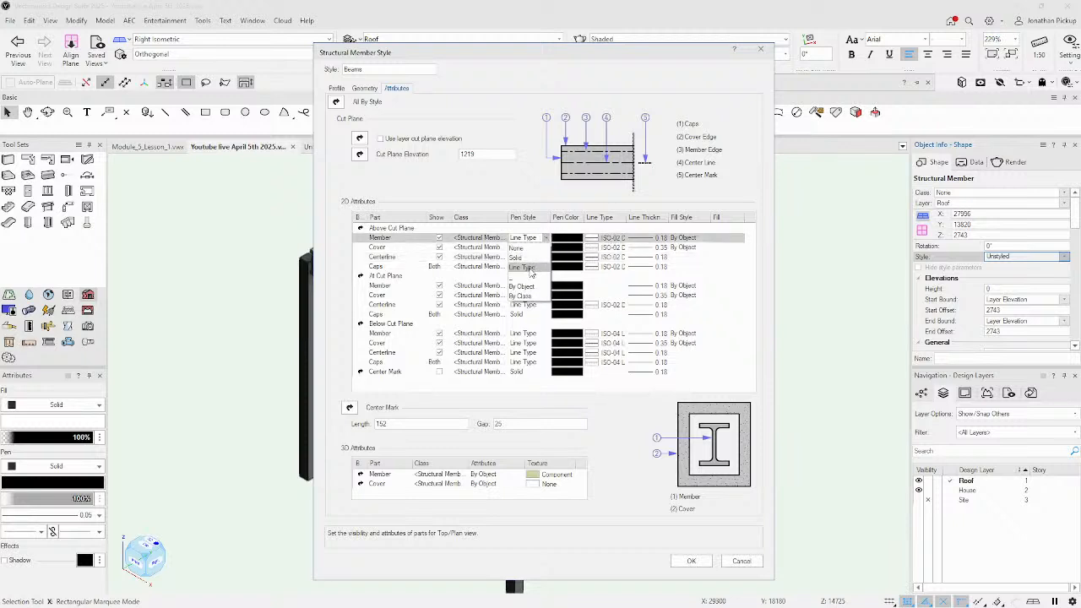
pyautogui.click(532, 260)
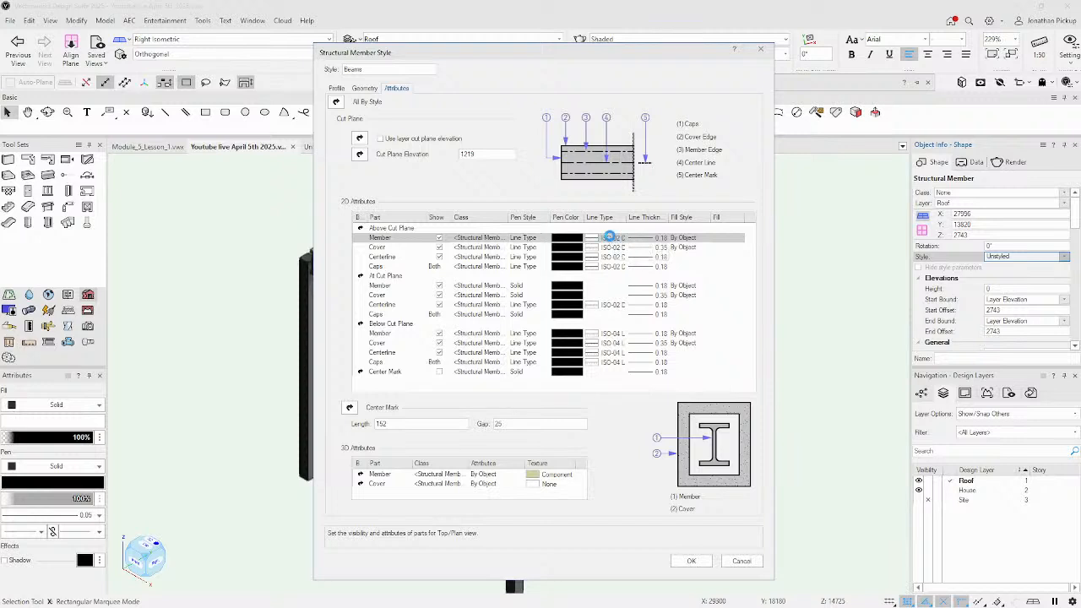
pyautogui.click(611, 239)
pyautogui.scroll(-3, 761, 364)
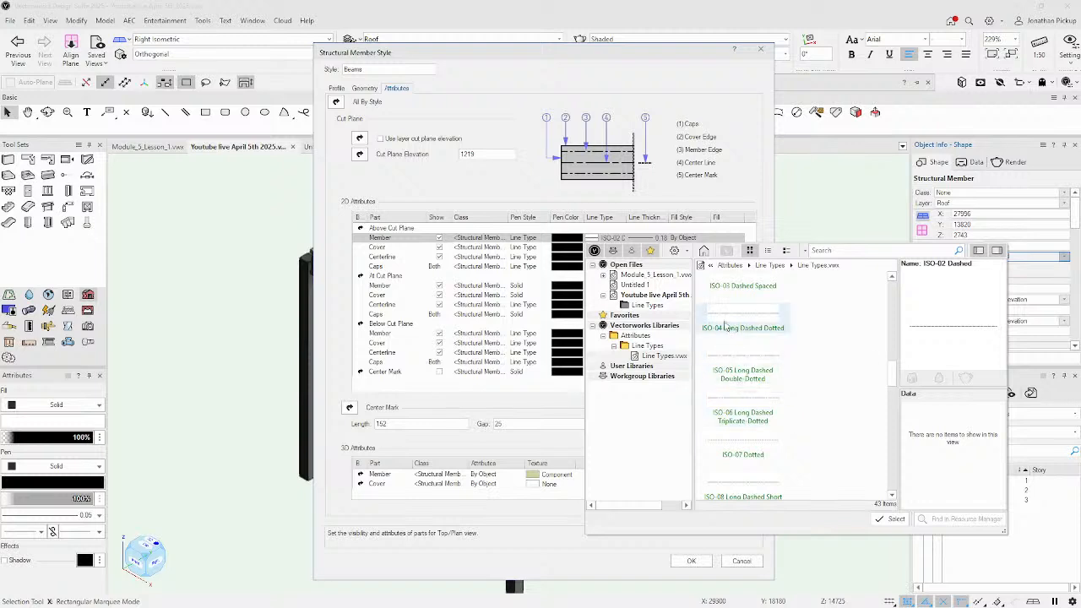
pyautogui.click(723, 318)
pyautogui.doubleClick(727, 317)
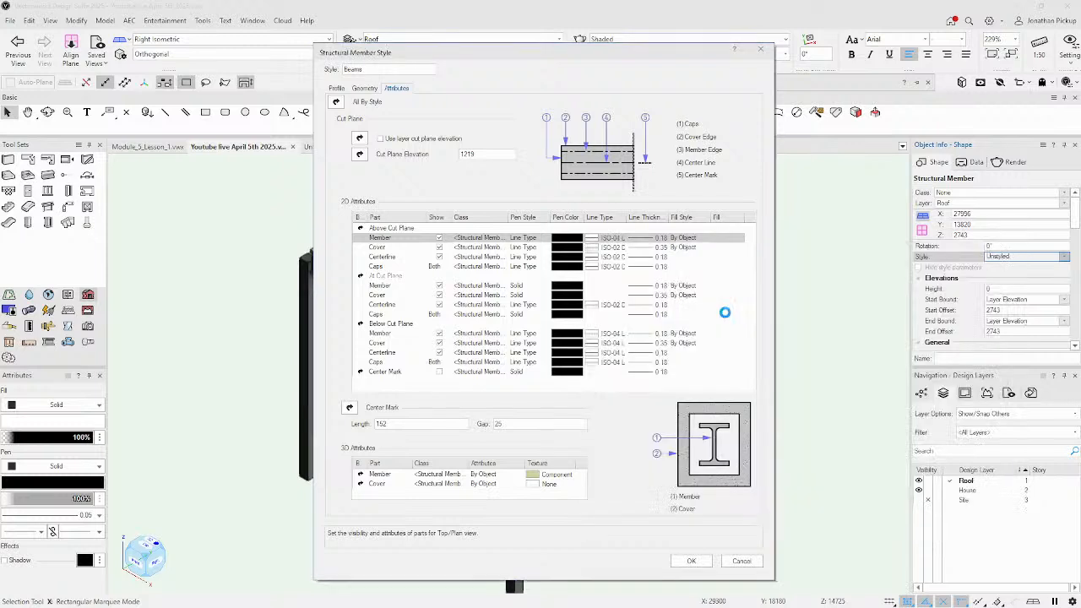
# Hide the cover and centreline rows above, at and below the cut plane.
pyautogui.click(439, 249)
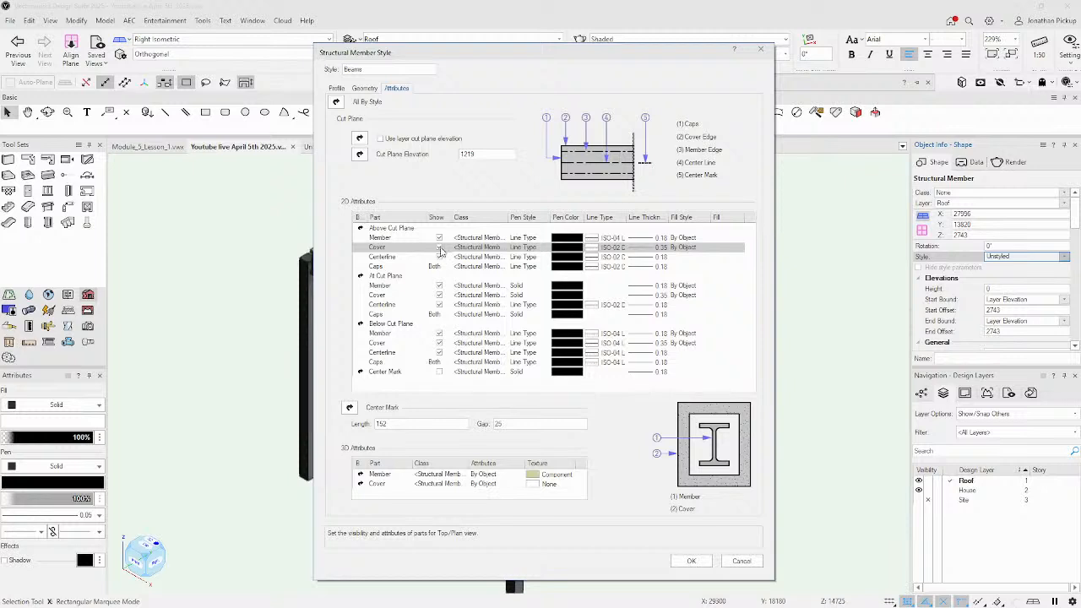
pyautogui.click(439, 247)
pyautogui.click(440, 257)
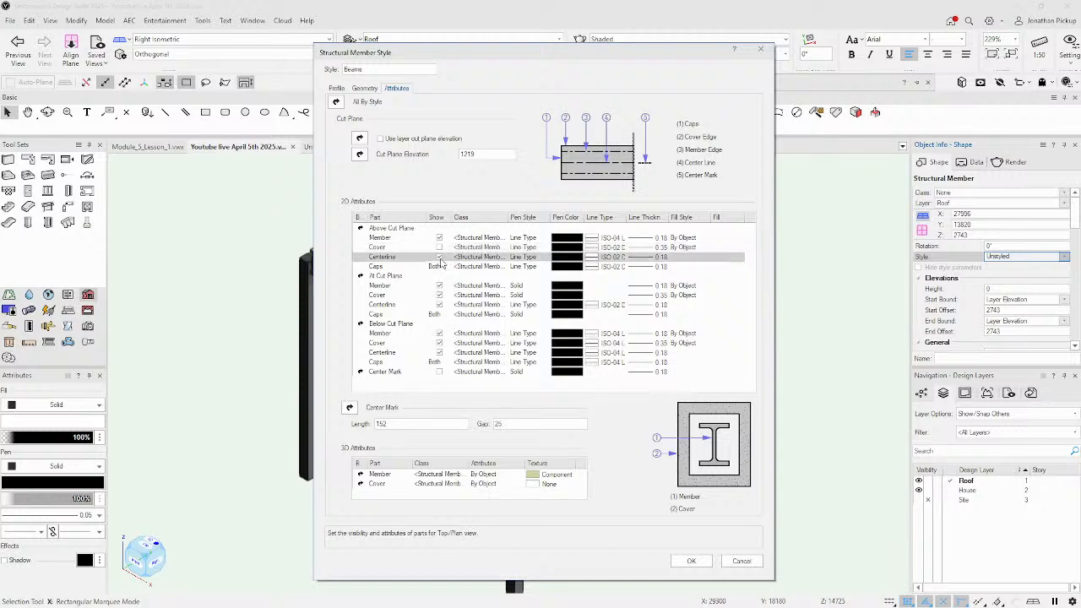
pyautogui.click(440, 256)
pyautogui.click(439, 288)
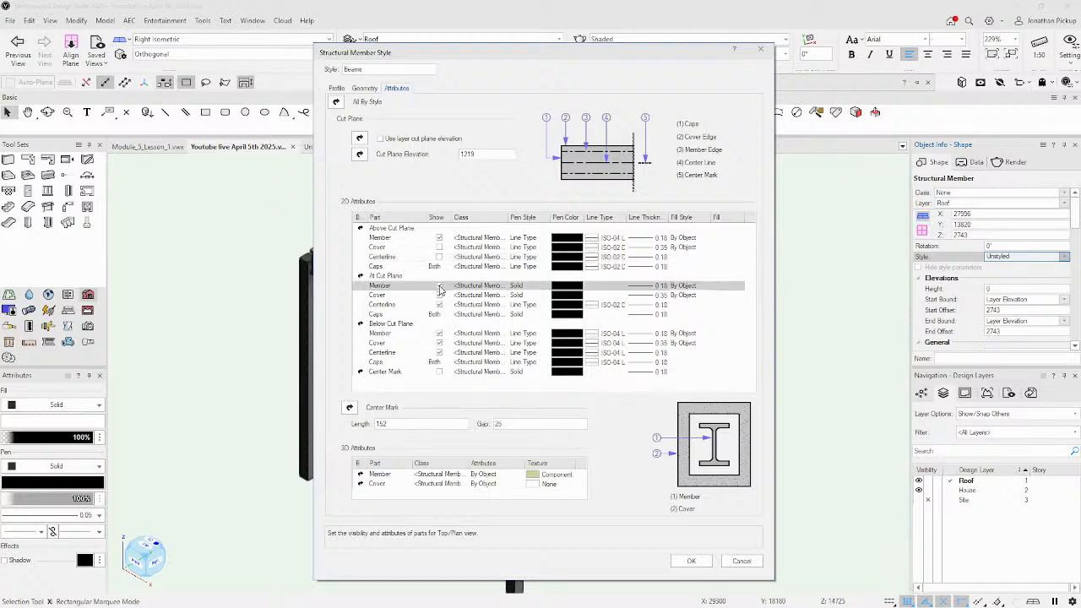
pyautogui.click(439, 286)
pyautogui.click(440, 295)
pyautogui.click(439, 295)
pyautogui.click(438, 304)
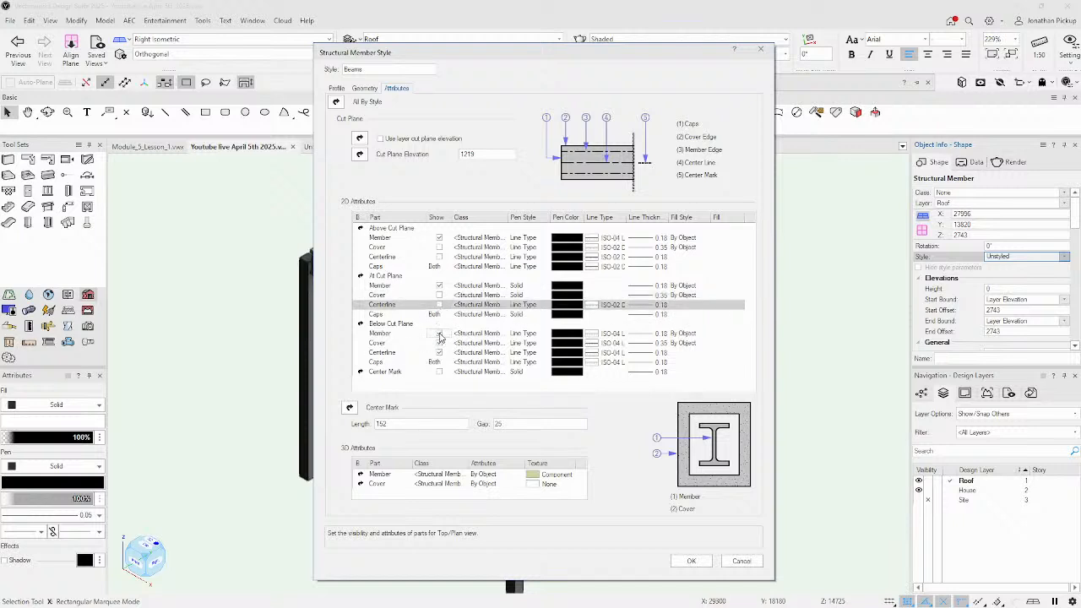
pyautogui.click(439, 343)
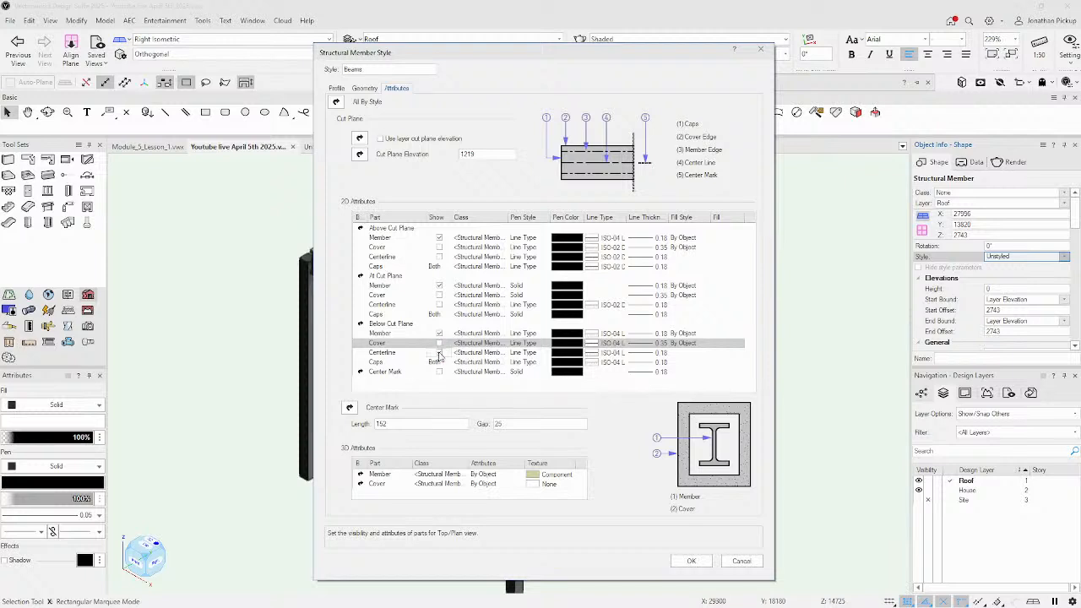
pyautogui.click(438, 352)
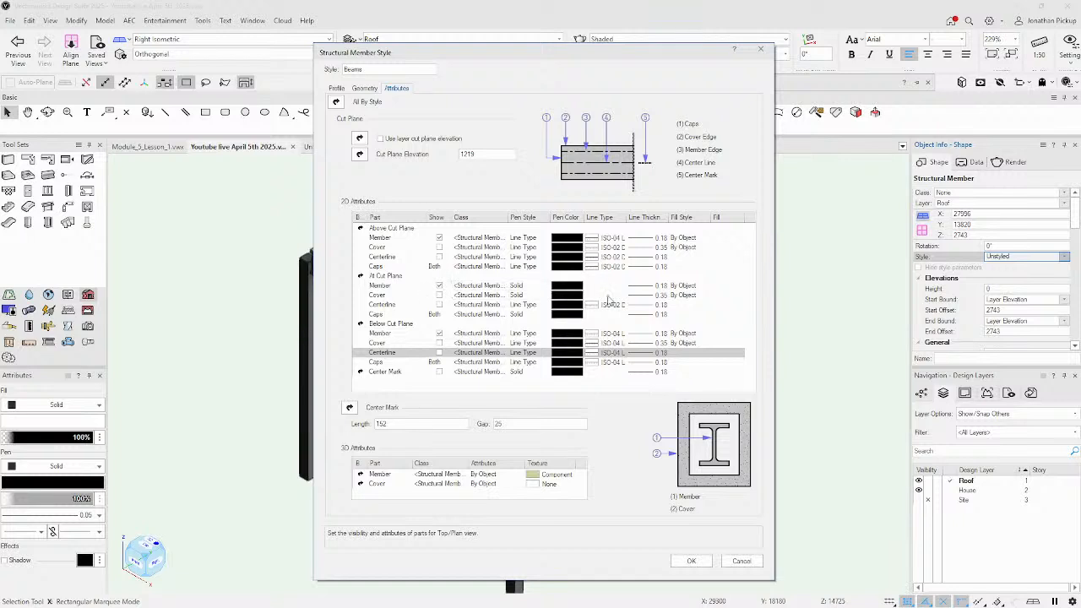
# Set member line thicknesses to 0.50 at, 0.25 below and 0.05 above the cut plane, and save.
pyautogui.click(648, 288)
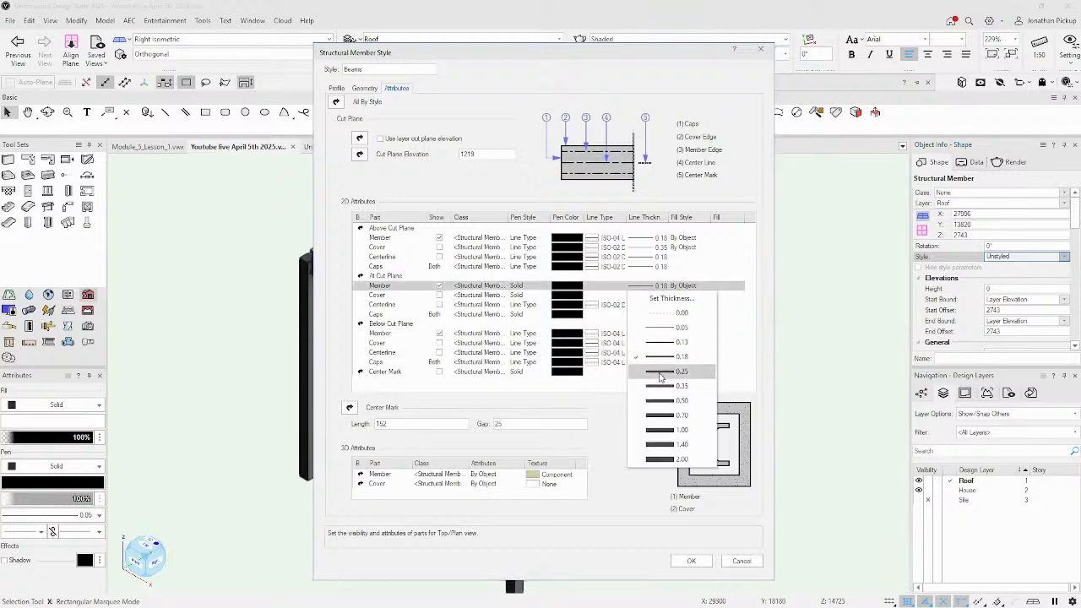
pyautogui.click(659, 401)
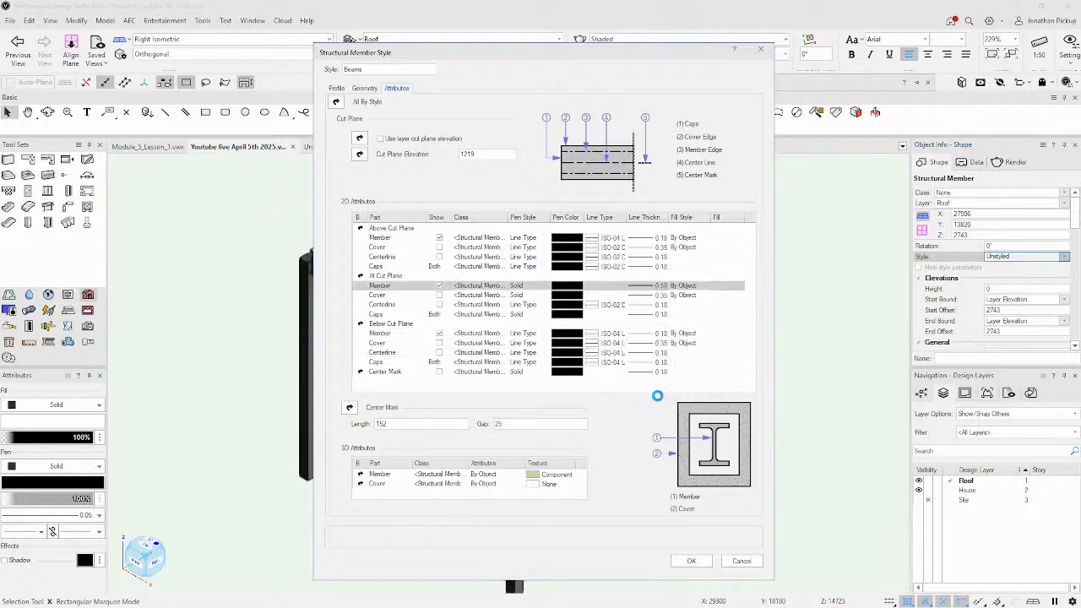
pyautogui.click(658, 335)
pyautogui.click(659, 420)
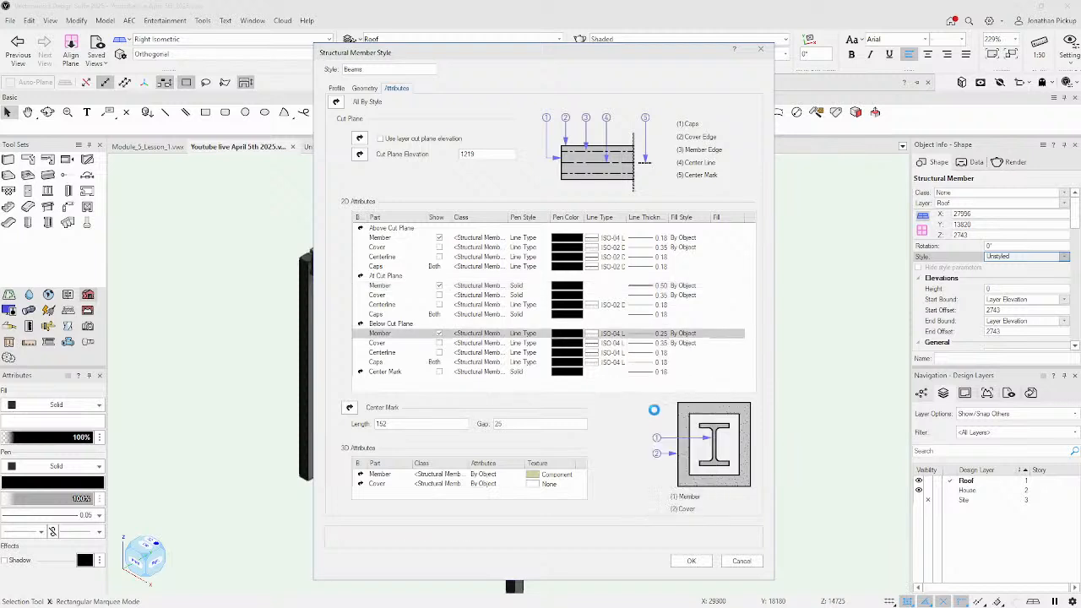
pyautogui.click(635, 239)
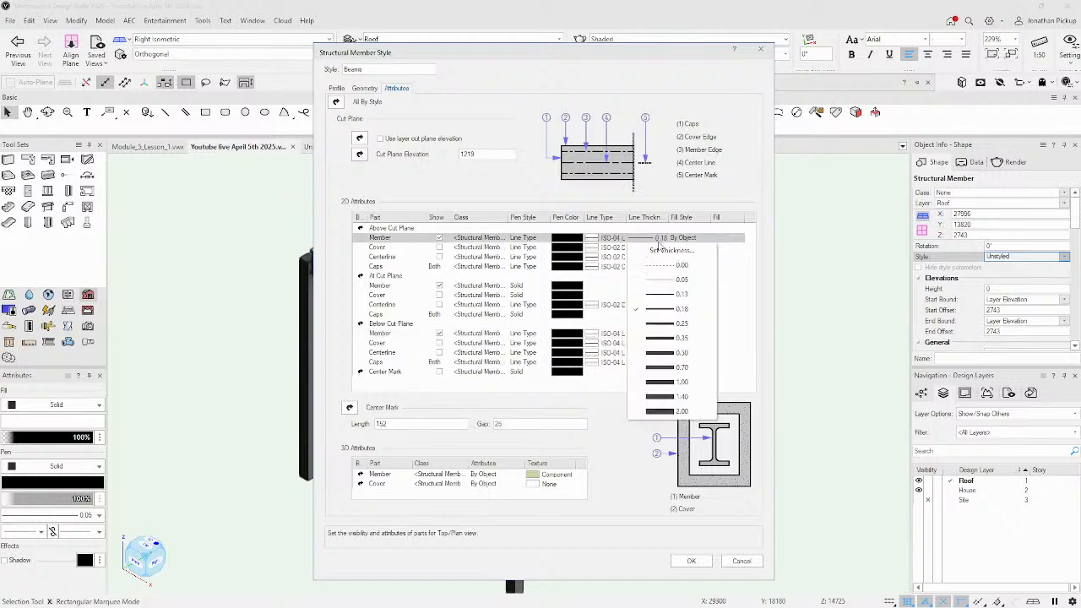
pyautogui.click(666, 279)
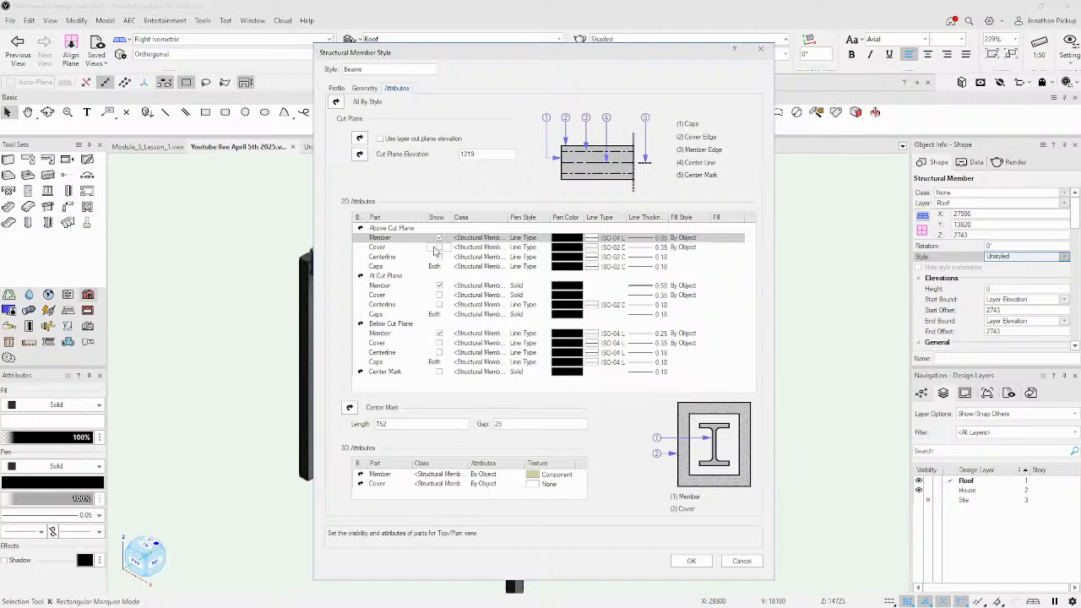
pyautogui.click(686, 560)
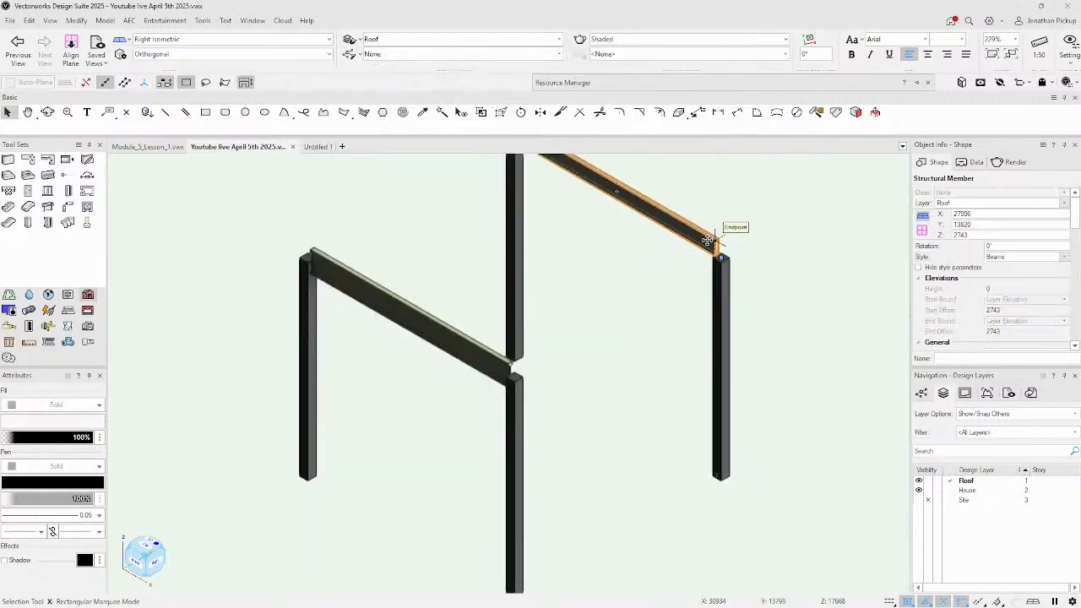
# Switch to the Top/Plan view and clear the current selection.
pyautogui.scroll(3, 708, 240)
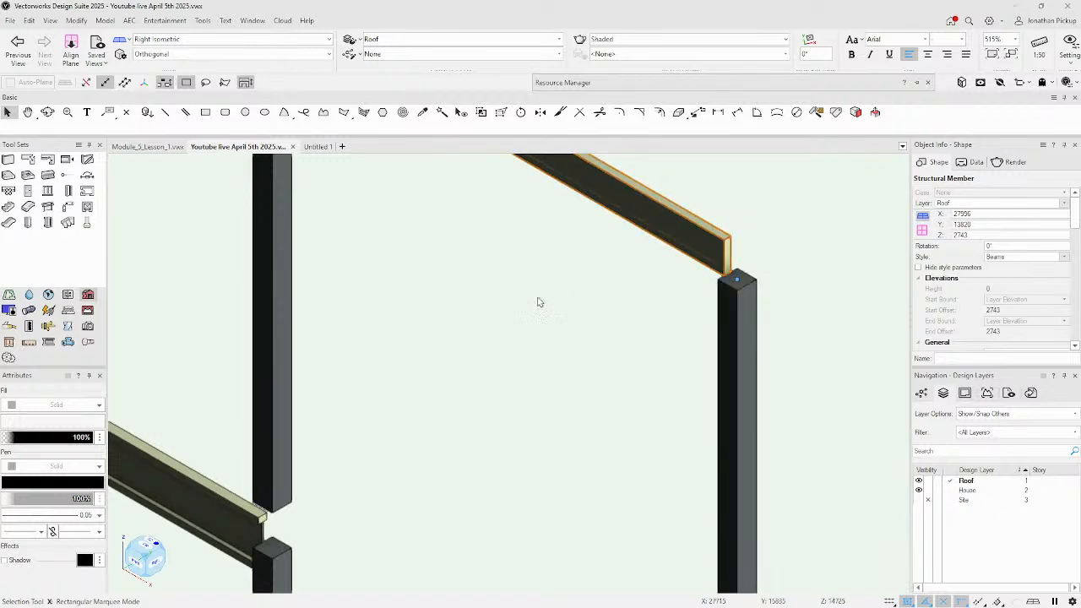
pyautogui.scroll(-4, 478, 406)
pyautogui.hotkey('ctrl', '5')
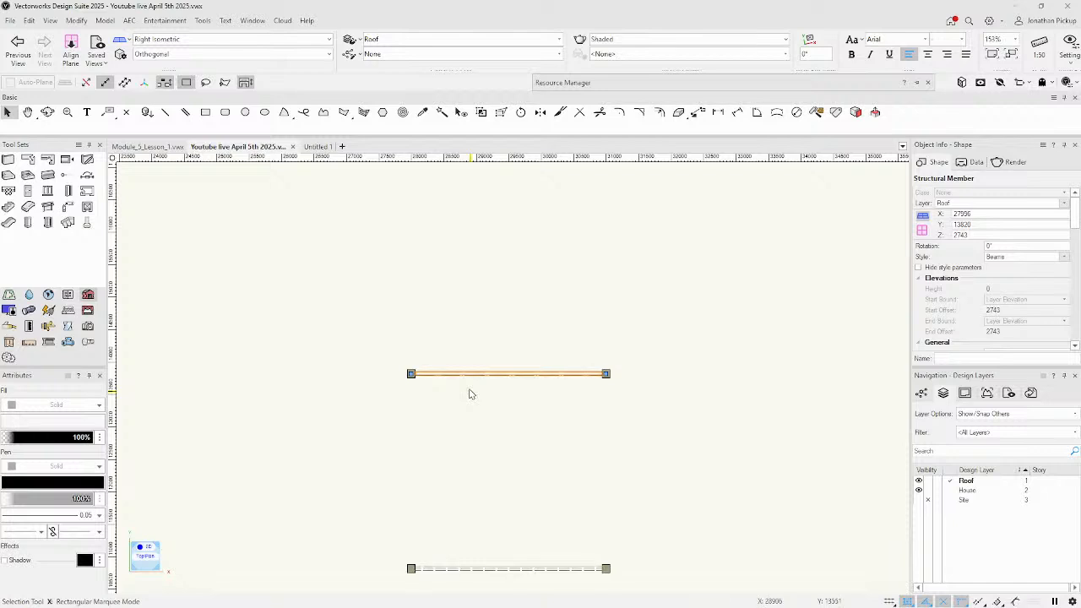
pyautogui.click(459, 391)
pyautogui.scroll(4, 418, 364)
pyautogui.scroll(1, 418, 363)
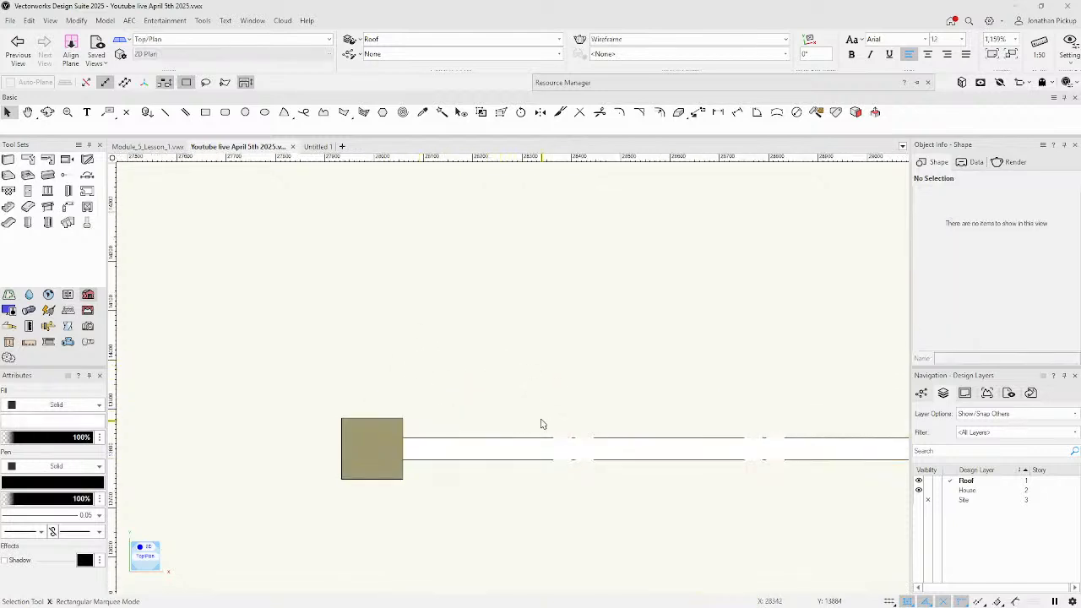
# Select the beam and choose Edit Style for its Beams structural member style.
pyautogui.click(529, 446)
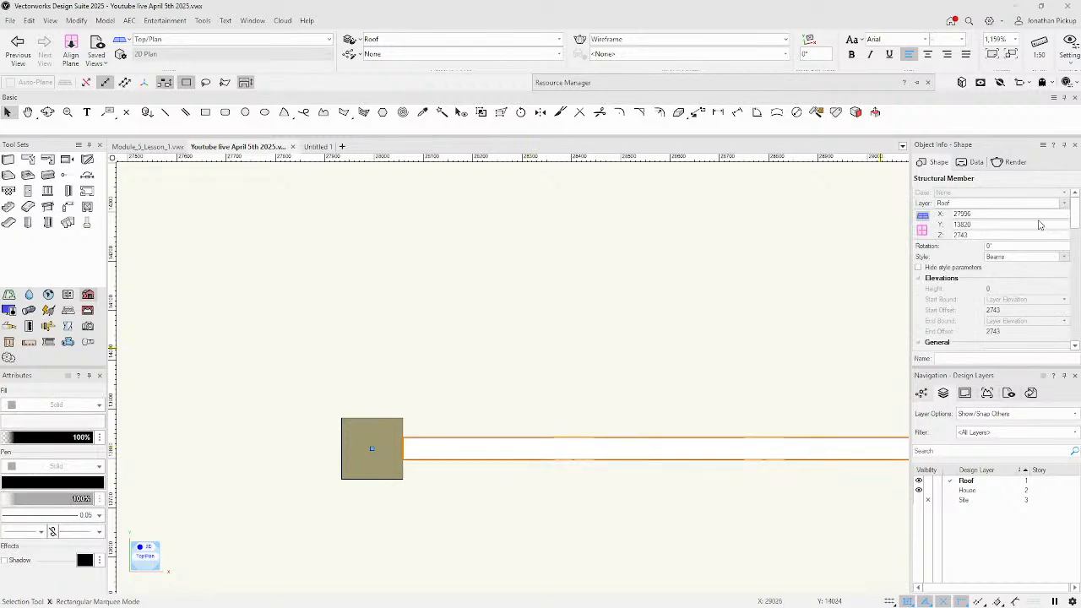
pyautogui.click(1014, 259)
pyautogui.click(1004, 285)
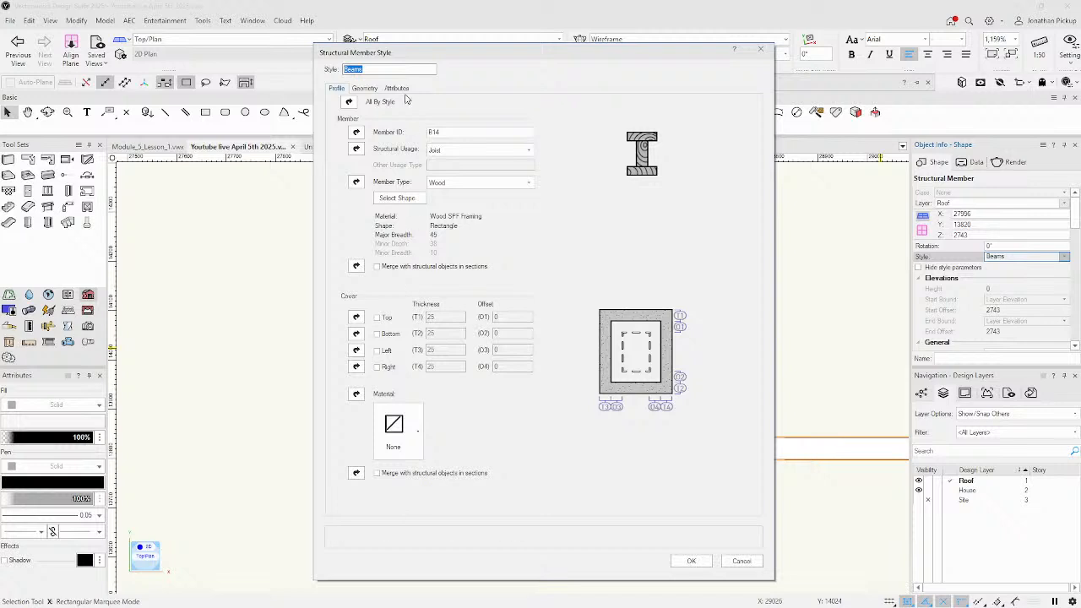
# In the Beams plan attributes, keep the above-cut-plane Member pen black and set its fill to None.
pyautogui.click(397, 89)
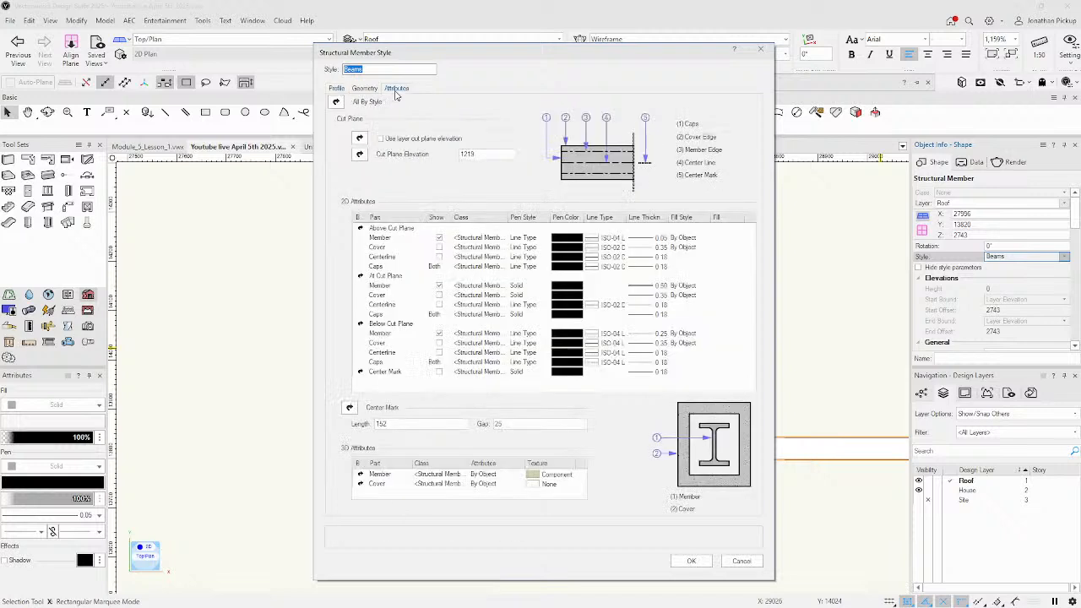
pyautogui.click(570, 240)
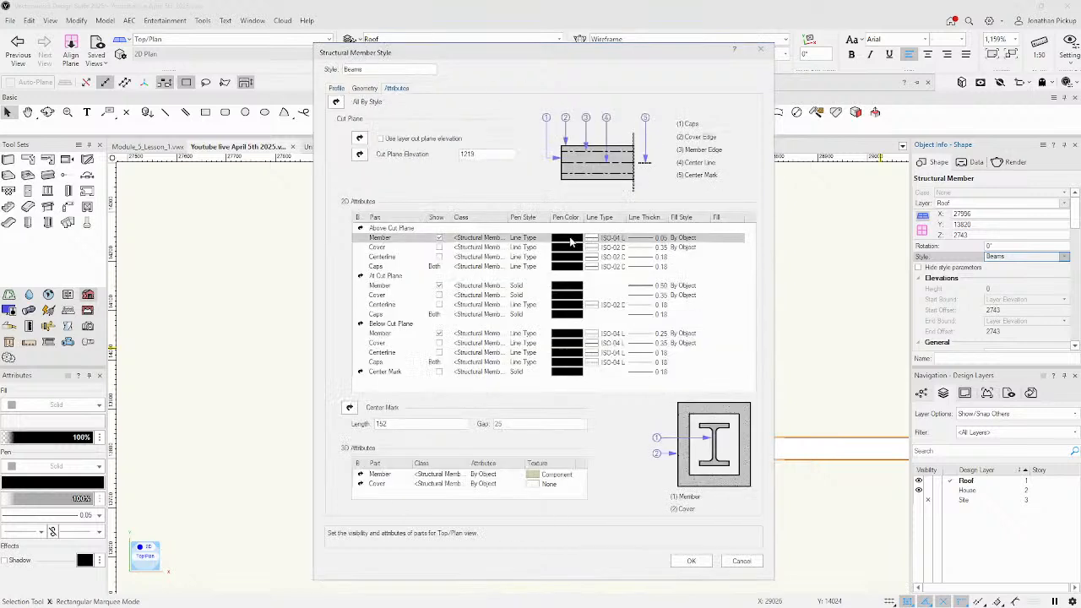
pyautogui.click(573, 242)
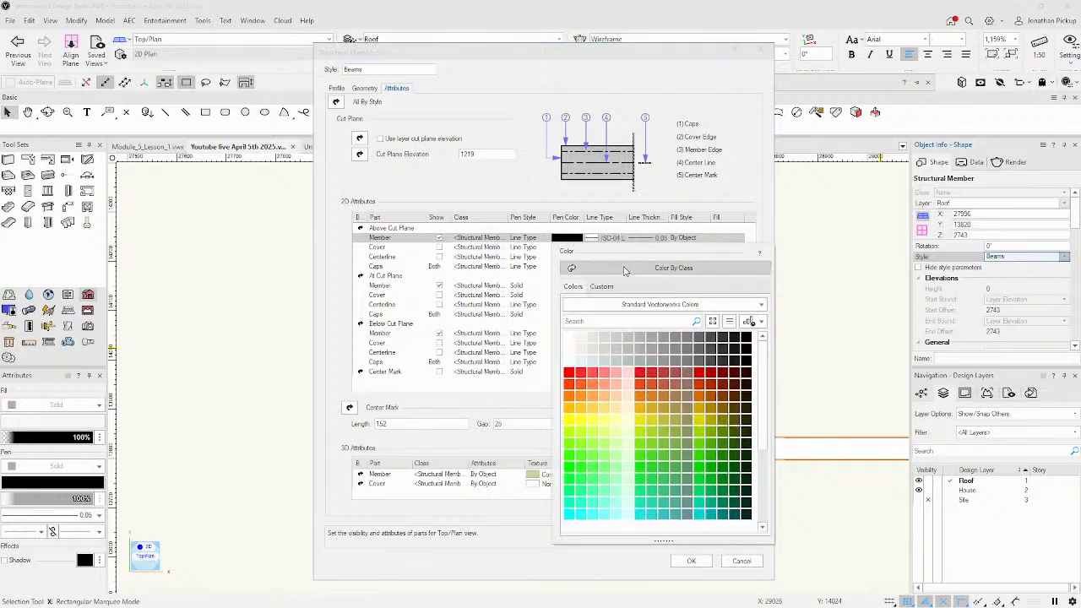
pyautogui.click(553, 237)
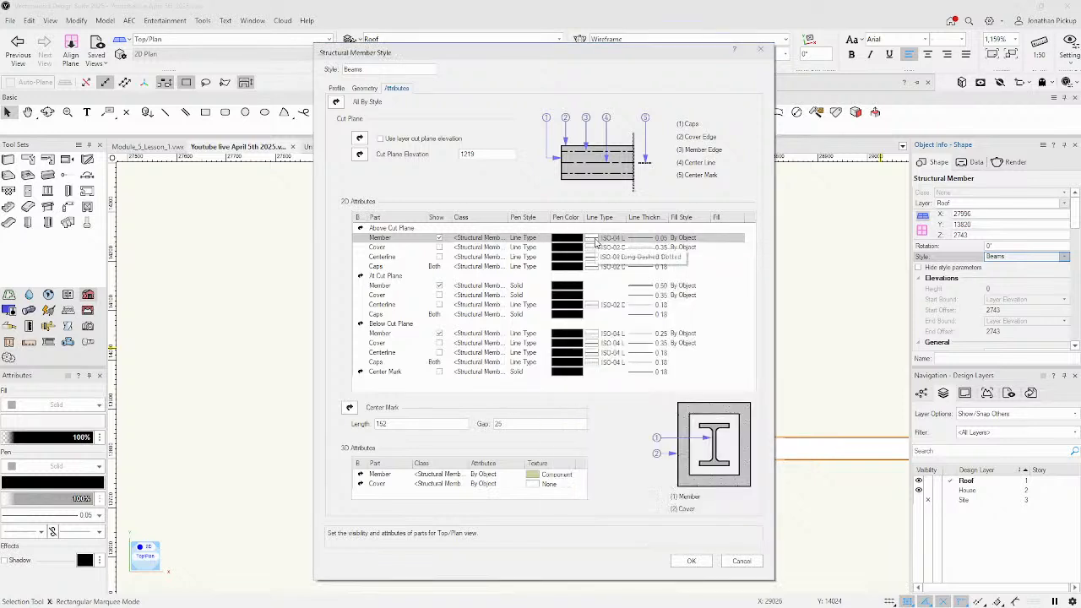
pyautogui.click(707, 239)
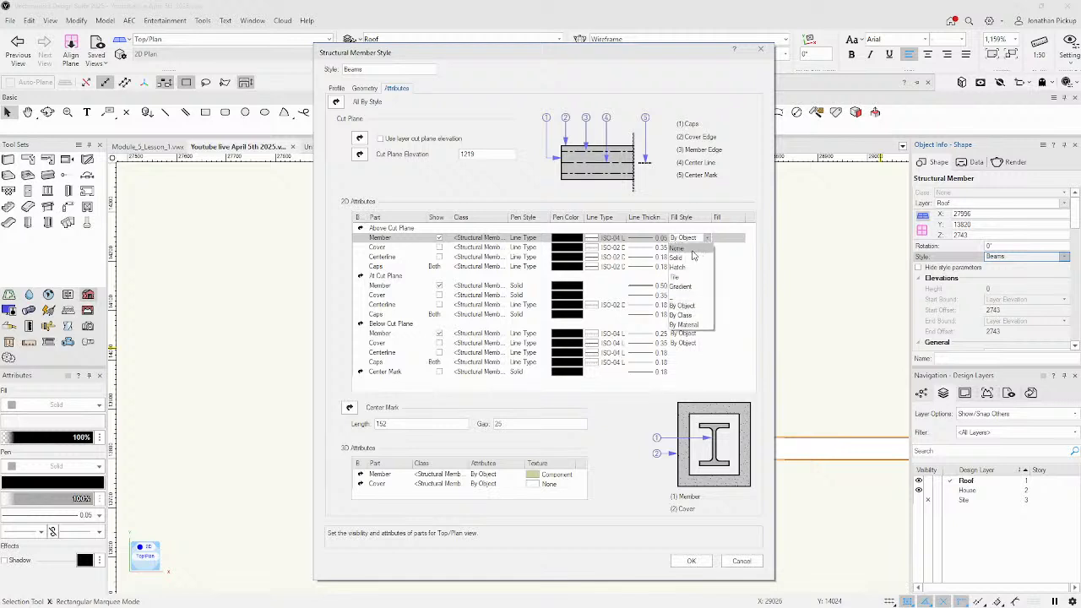
pyautogui.click(686, 243)
# Accept the Beams style changes and deselect the beam.
pyautogui.click(691, 561)
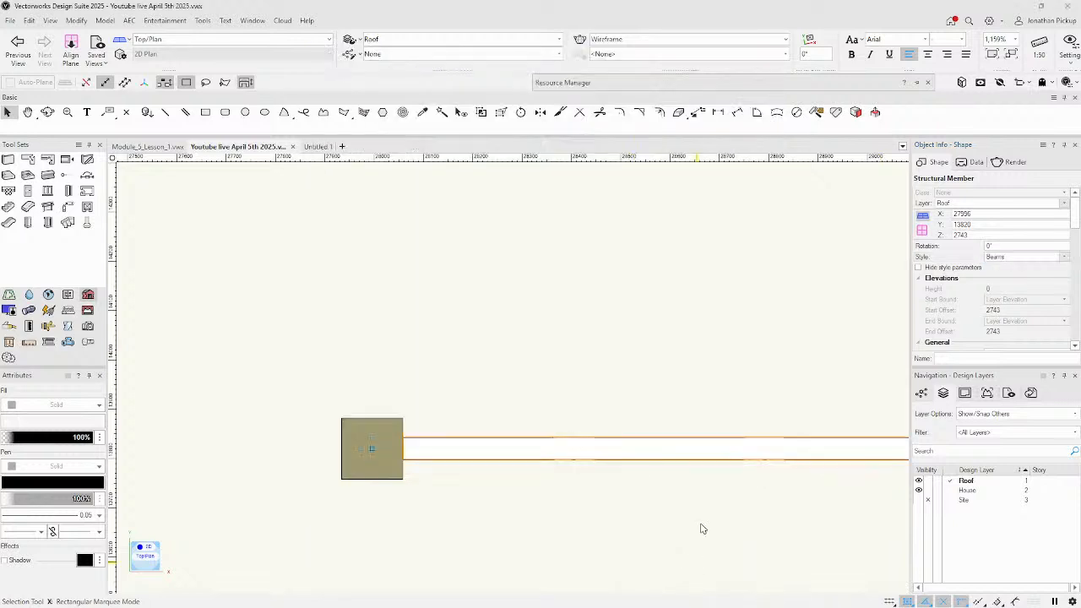
pyautogui.click(622, 369)
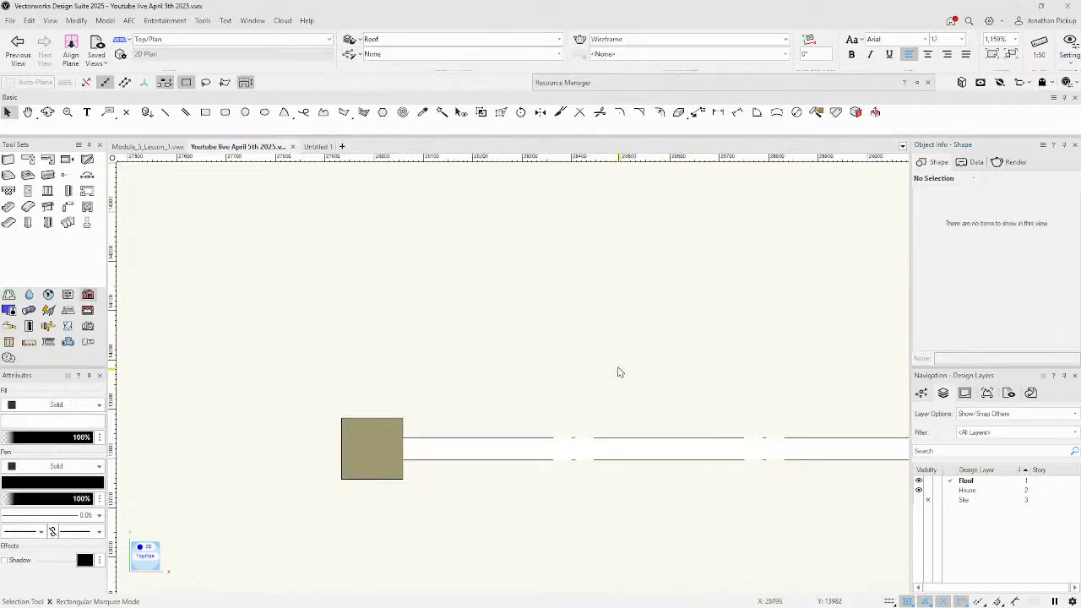
pyautogui.click(626, 441)
# Zoom out, pan, and orbit into a shaded 3D view of the house and beams.
pyautogui.scroll(-4, 673, 386)
pyautogui.press('h')
pyautogui.moveTo(679, 338); pyautogui.dragTo(314, 202)
pyautogui.press('x')
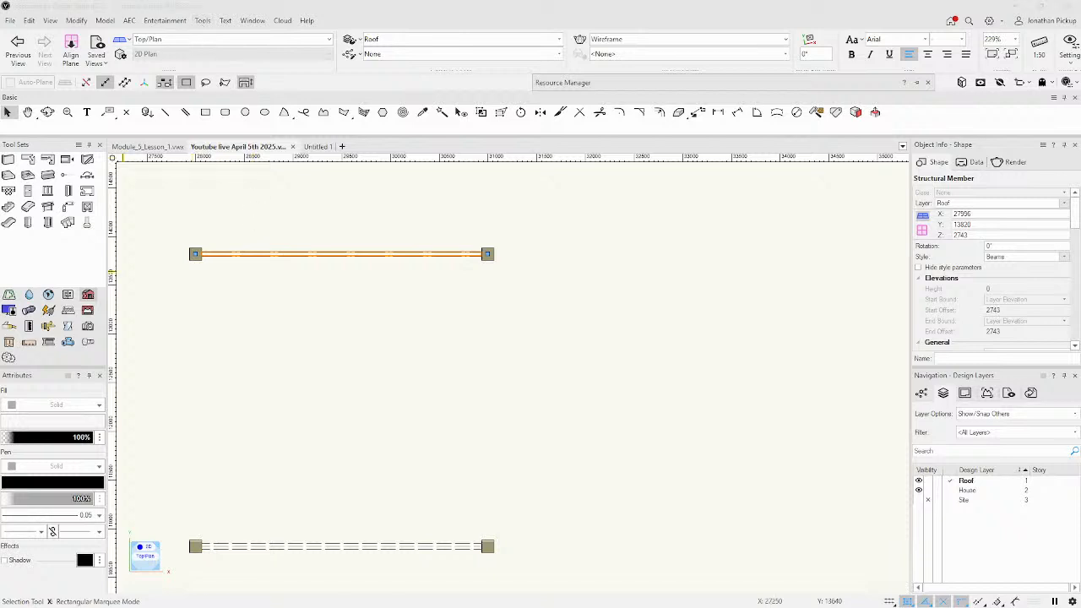
pyautogui.scroll(-3, 480, 395)
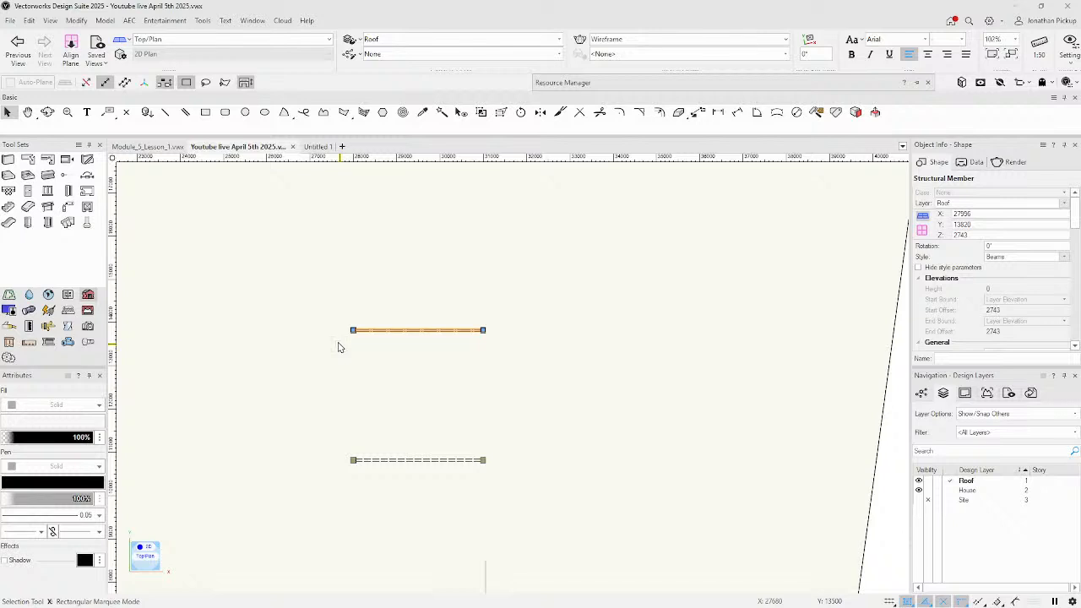
pyautogui.scroll(-8, 646, 297)
pyautogui.moveTo(467, 307)
pyautogui.keyDown('ctrl'); pyautogui.mouseDown(button='middle')
pyautogui.moveTo(421, 299)
pyautogui.moveTo(370, 201)
pyautogui.moveTo(326, 147)
pyautogui.moveTo(358, 173)
pyautogui.mouseUp(button='middle'); pyautogui.keyUp('ctrl')
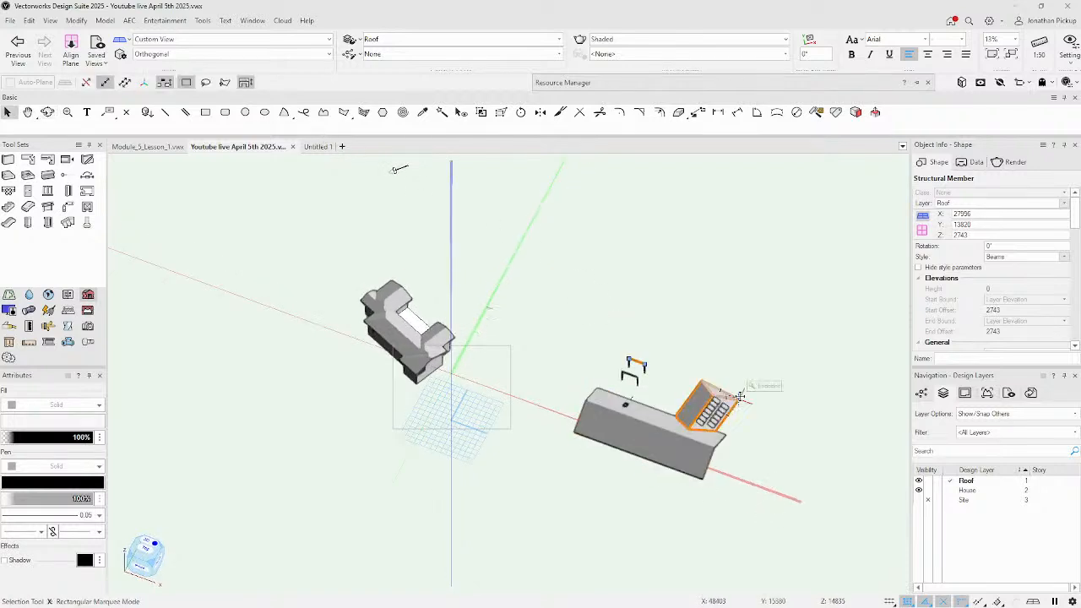
# Orbit and zoom around the 3D model to bring the house into view, then select its roof.
pyautogui.keyDown('ctrl'); pyautogui.moveTo(701, 393); pyautogui.dragTo(481, 275, button='middle'); pyautogui.keyUp('ctrl')
pyautogui.scroll(6, 497, 237)
pyautogui.moveTo(651, 407); pyautogui.dragTo(447, 261, button='middle')
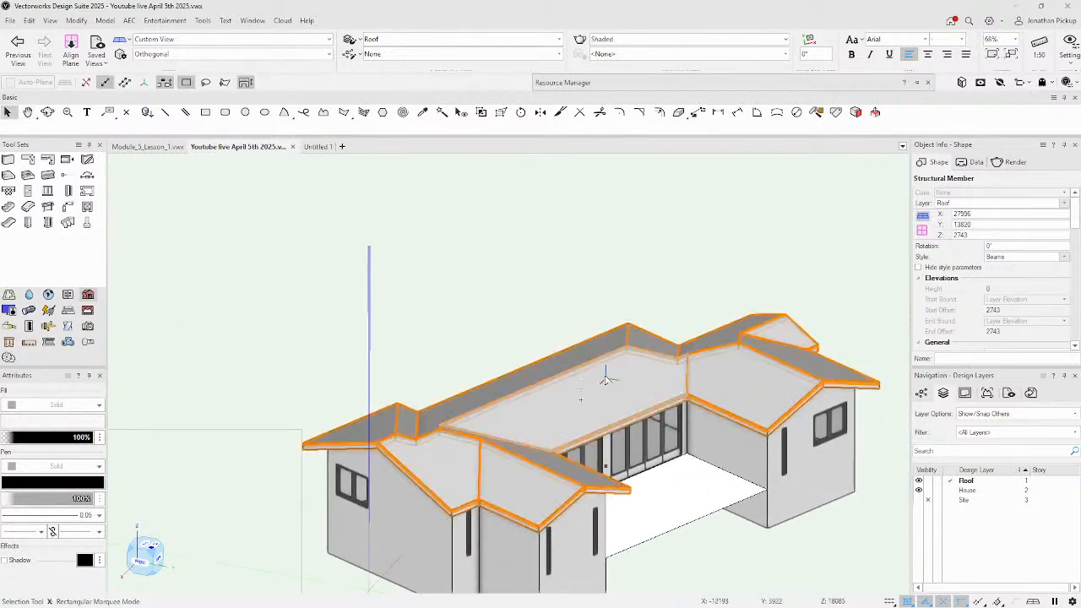
pyautogui.click(597, 378)
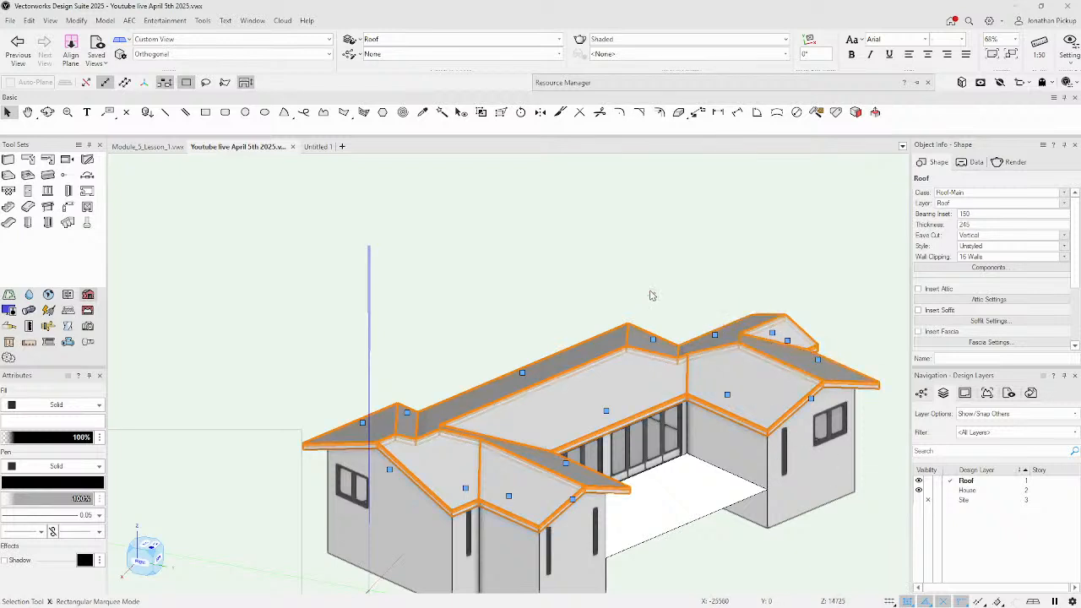
# Return to the Top/Plan view and pan until the roof is centred.
pyautogui.scroll(-4, 707, 292)
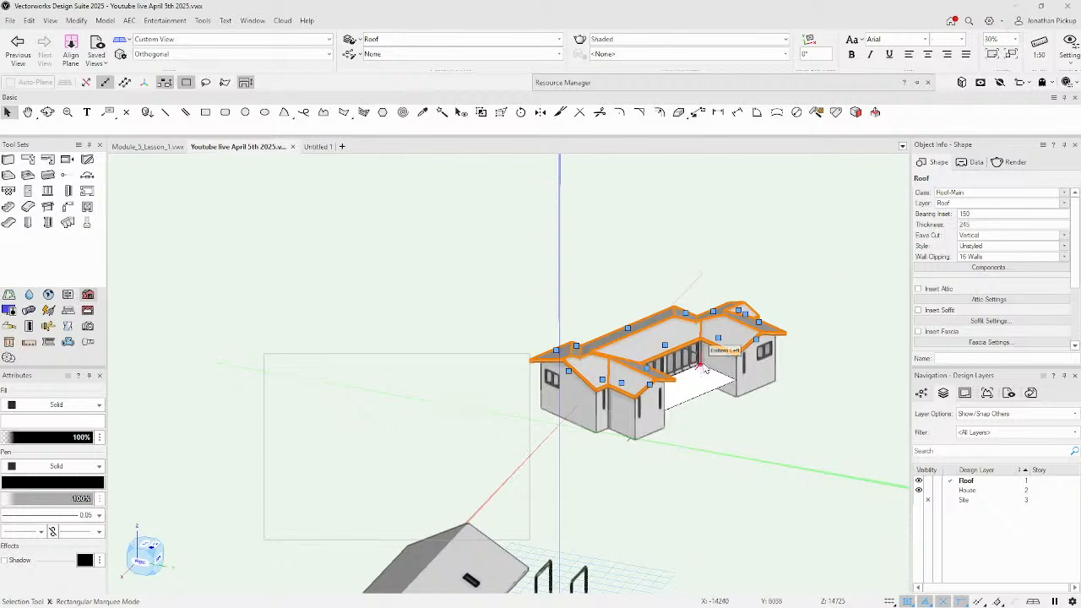
pyautogui.scroll(-2, 701, 435)
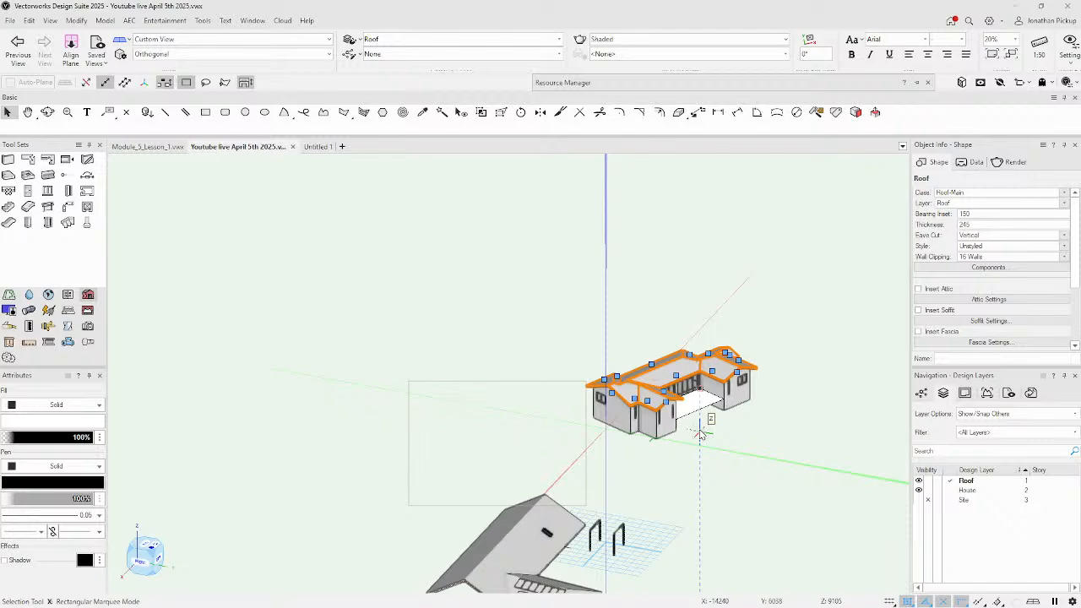
pyautogui.press('5')
pyautogui.scroll(2, 507, 301)
pyautogui.press('h')
pyautogui.moveTo(712, 299); pyautogui.dragTo(166, 233)
pyautogui.moveTo(510, 261); pyautogui.dragTo(843, 357)
# Deselect the roof and pan to the empty gridded area beside it.
pyautogui.press('x')
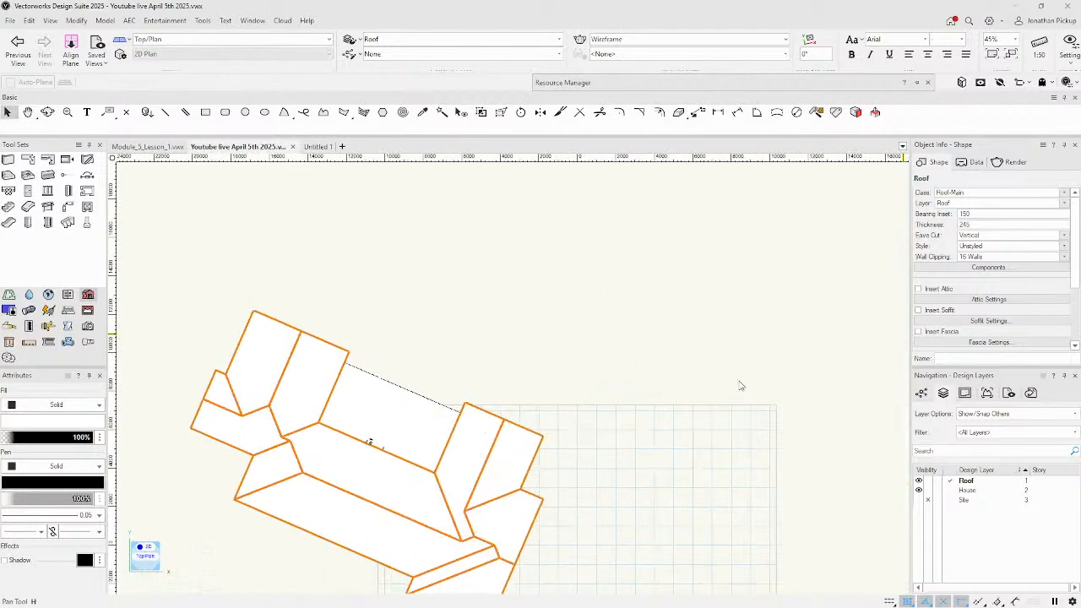
pyautogui.click(364, 410)
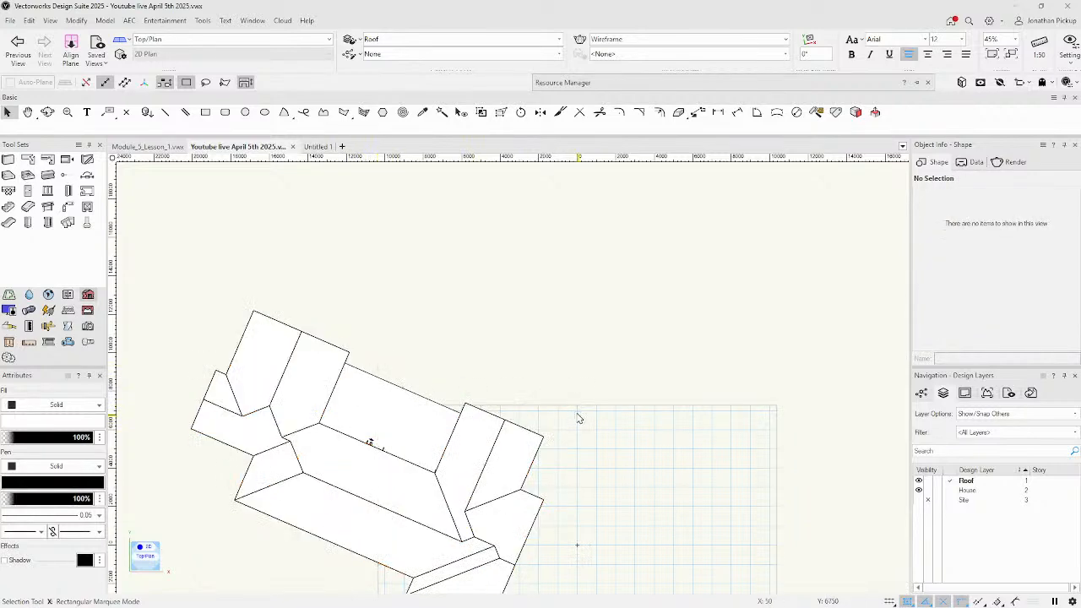
pyautogui.moveTo(575, 439); pyautogui.dragTo(133, 336, button='middle')
pyautogui.moveTo(578, 340); pyautogui.dragTo(342, 416, button='middle')
pyautogui.moveTo(405, 400); pyautogui.dragTo(750, 456, button='middle')
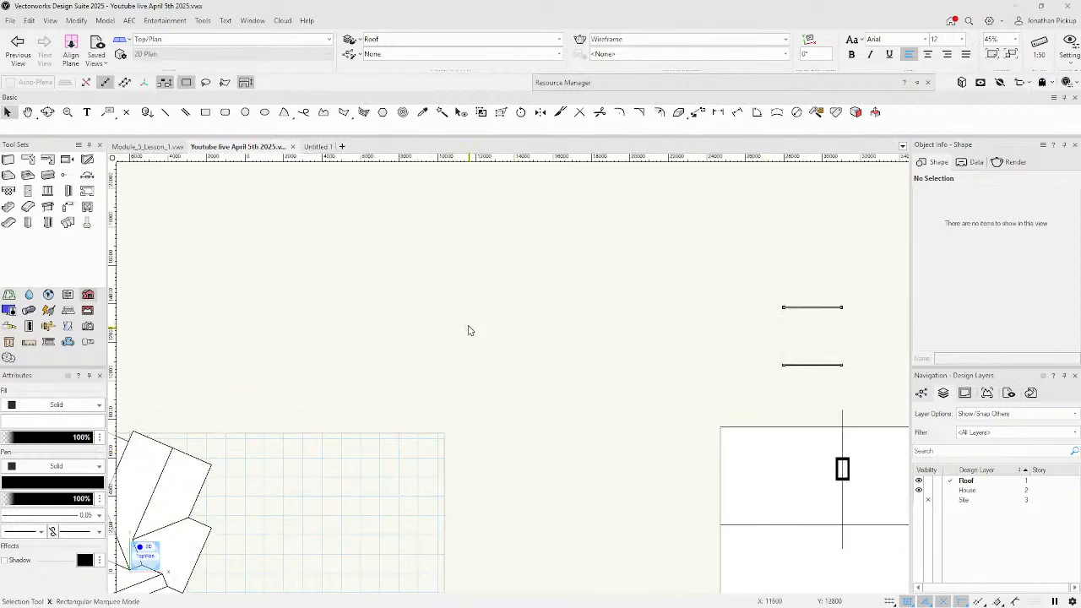
# Draw two equal 4563 × 4563 mm squares side by side with the Rectangle tool.
pyautogui.press('4')
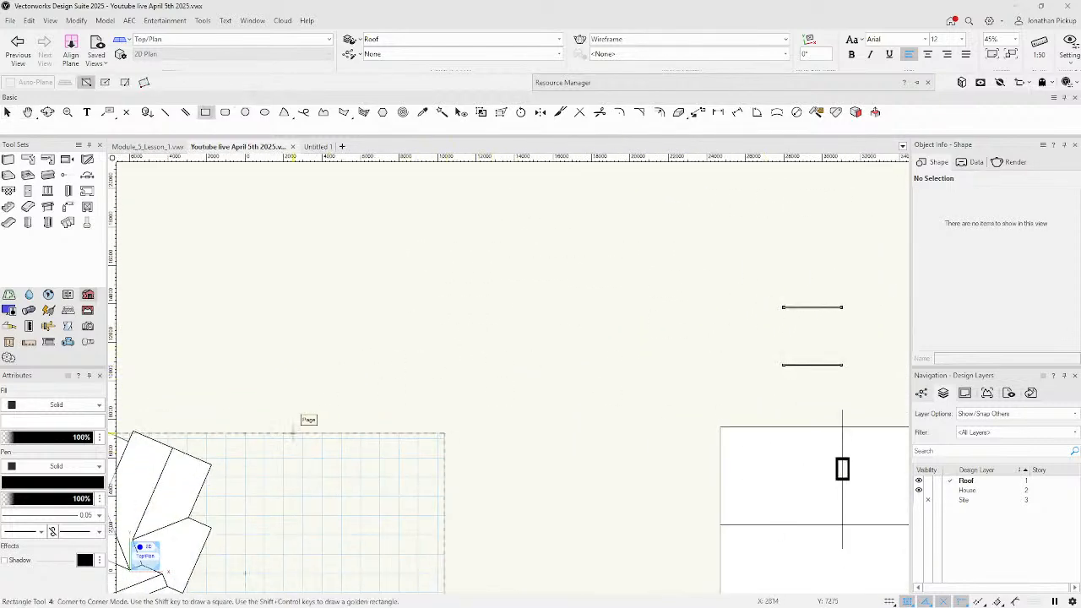
pyautogui.click(262, 473)
pyautogui.click(351, 559)
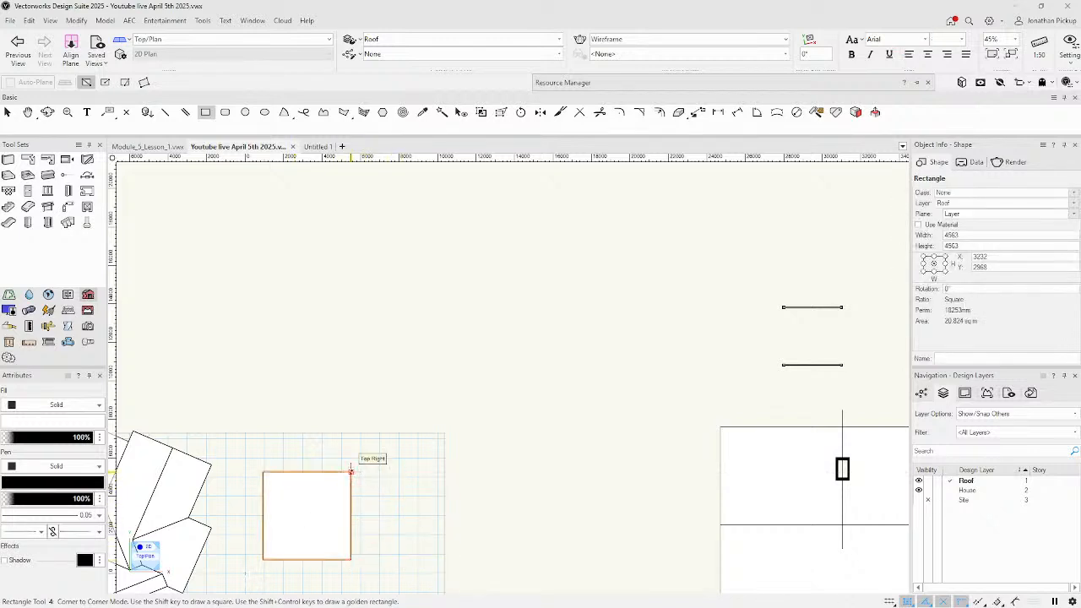
pyautogui.click(350, 470)
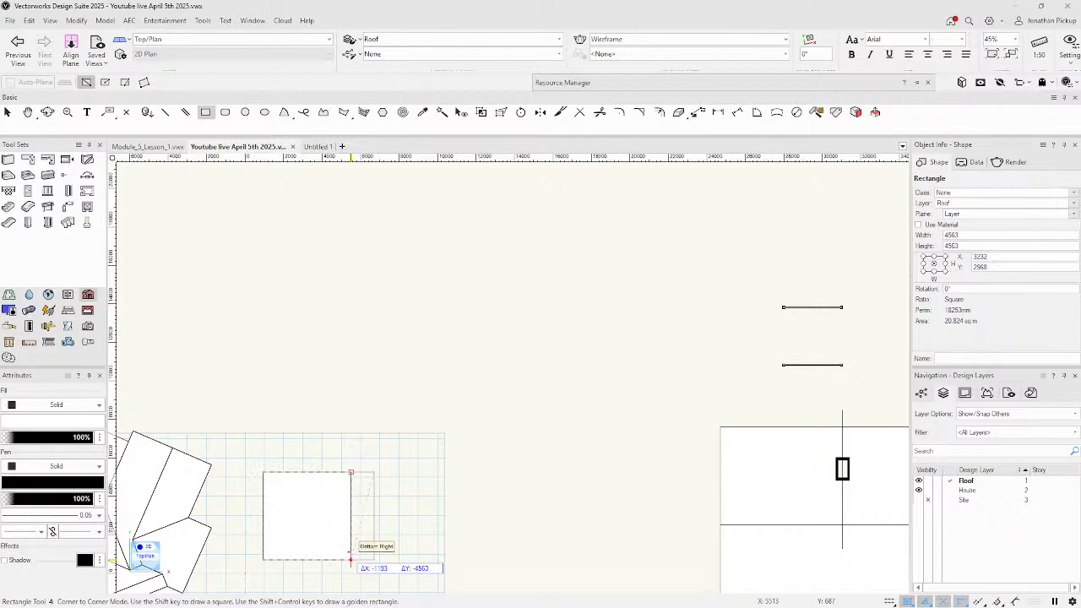
pyautogui.click(462, 560)
pyautogui.press('x')
pyautogui.press('x')
# Centre both squares in view, zoom in, and select the left square.
pyautogui.moveTo(322, 459)
pyautogui.mouseDown(button='middle')
pyautogui.moveTo(415, 386)
pyautogui.moveTo(478, 366)
pyautogui.mouseUp(button='middle')
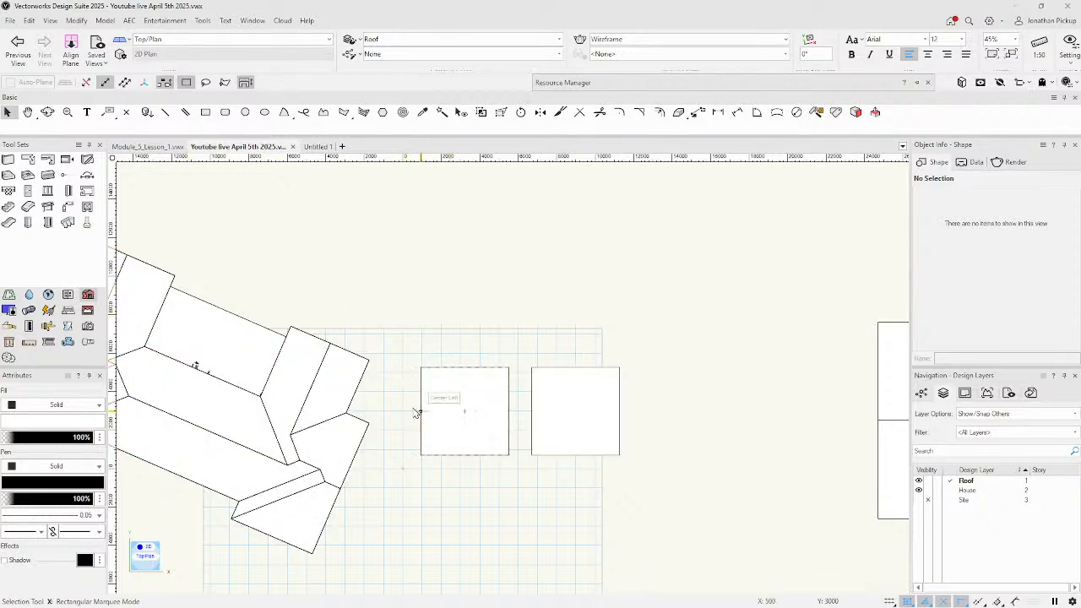
pyautogui.scroll(2, 422, 408)
pyautogui.scroll(4, 515, 410)
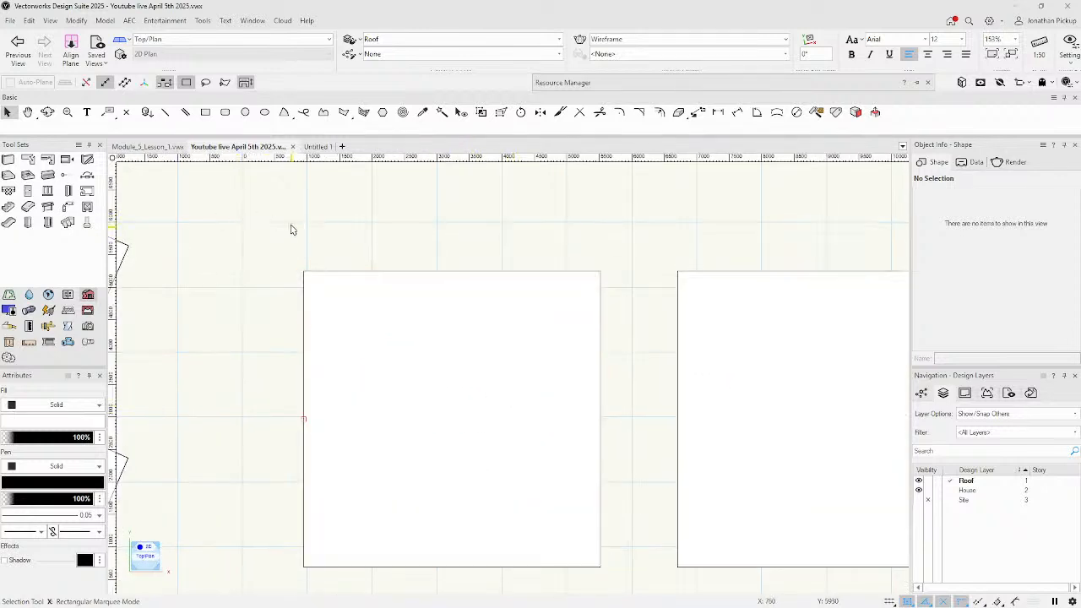
pyautogui.click(329, 300)
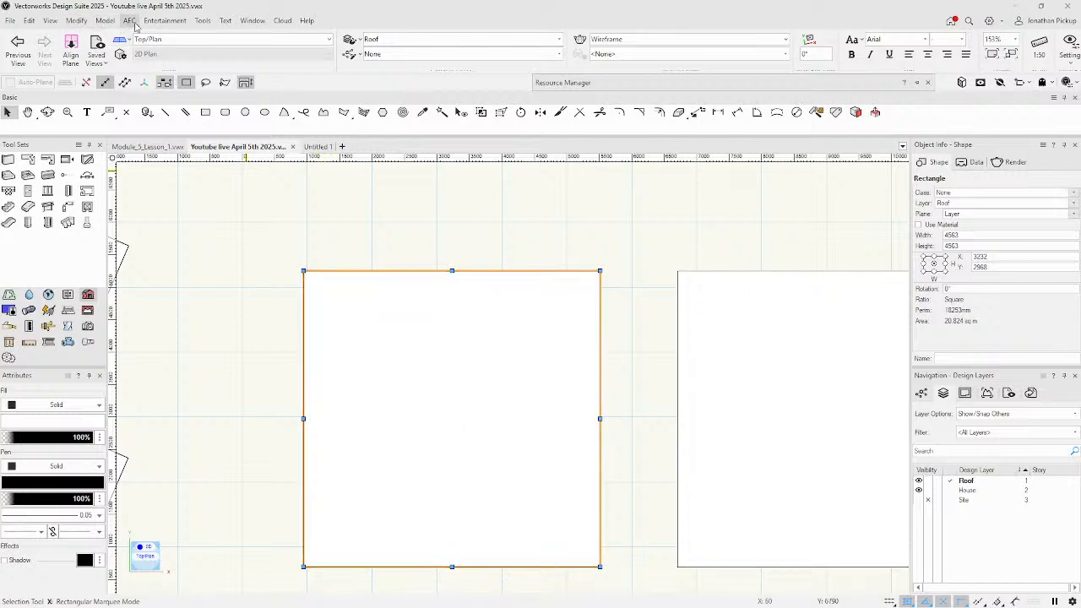
# Make the left square a roof face with its axis along the top edge, then inspect it in 3D.
pyautogui.click(130, 21)
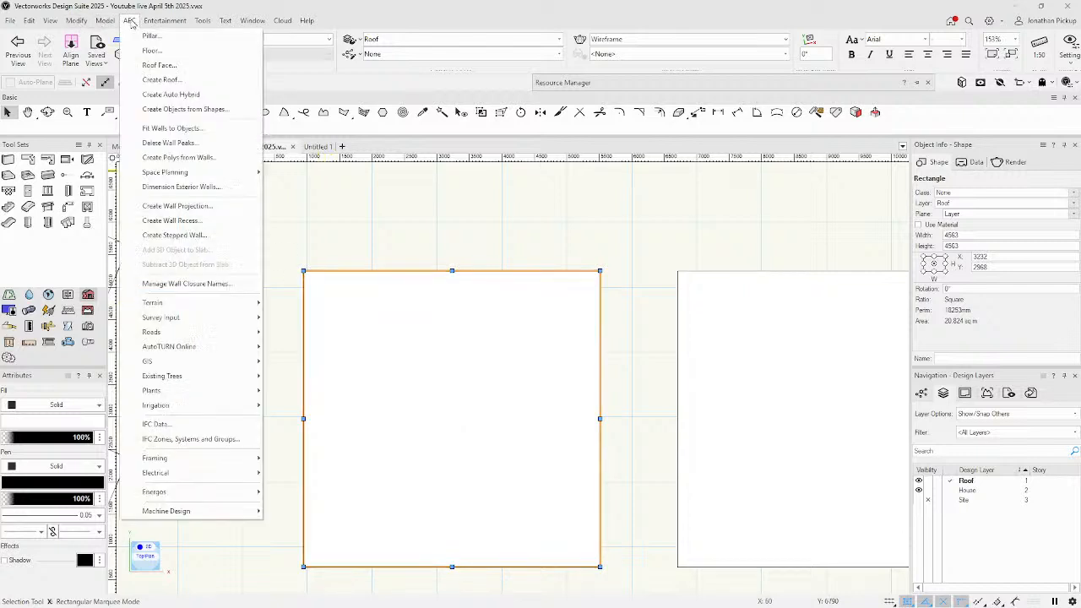
pyautogui.click(158, 65)
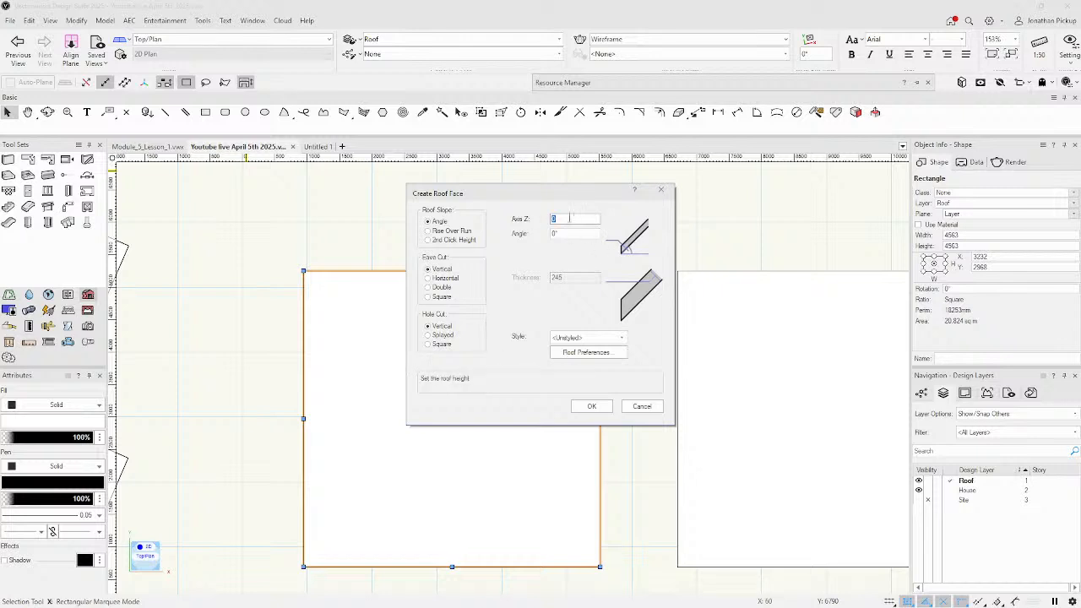
pyautogui.press('Tab')
pyautogui.click(592, 407)
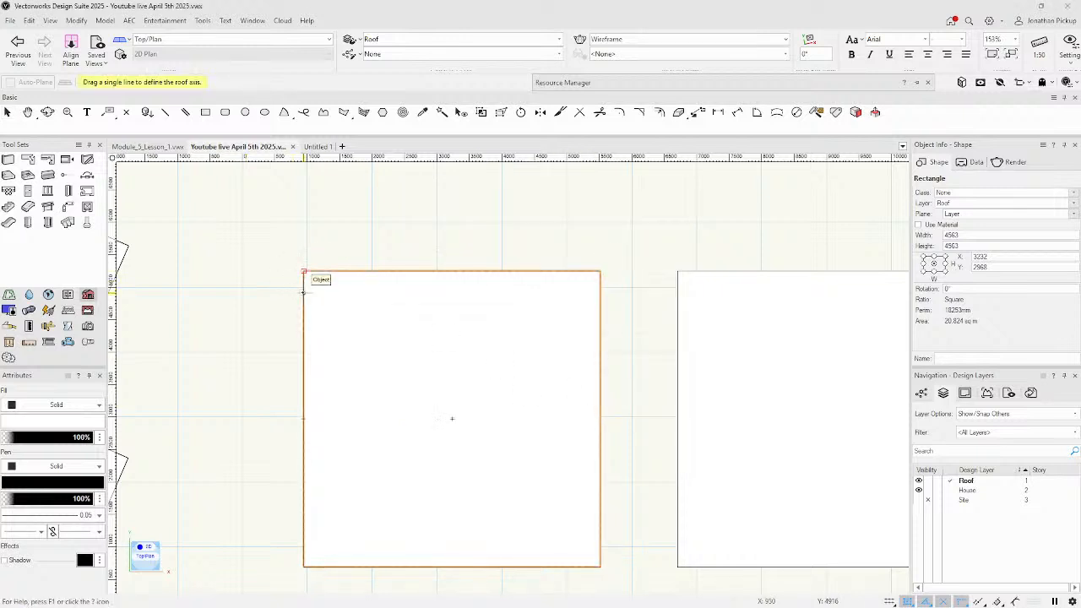
pyautogui.moveTo(303, 292)
pyautogui.mouseDown()
pyautogui.moveTo(536, 304)
pyautogui.moveTo(601, 293)
pyautogui.mouseUp()
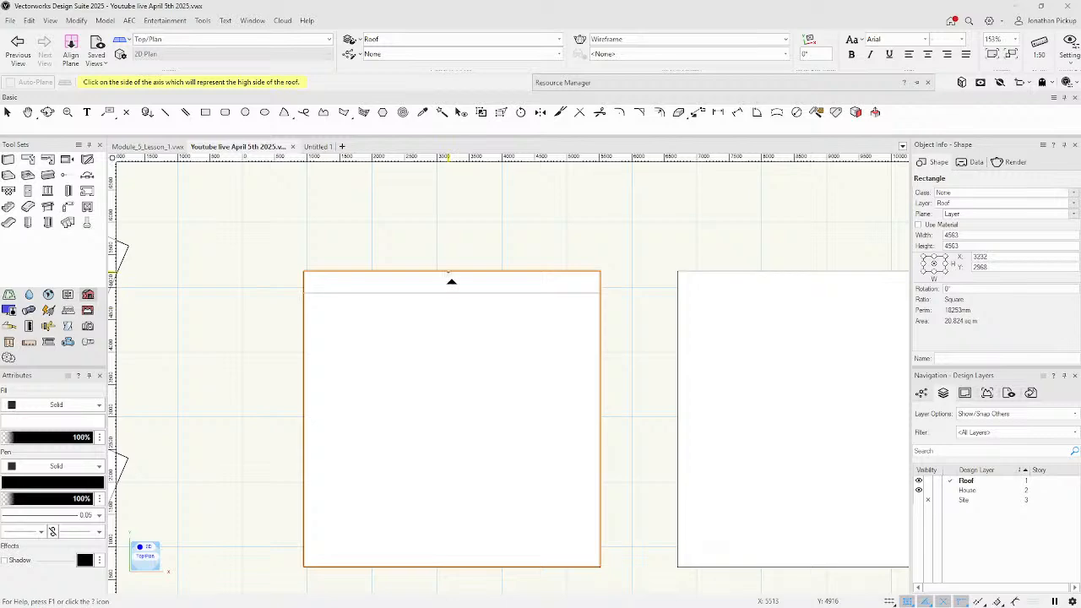
pyautogui.click(451, 319)
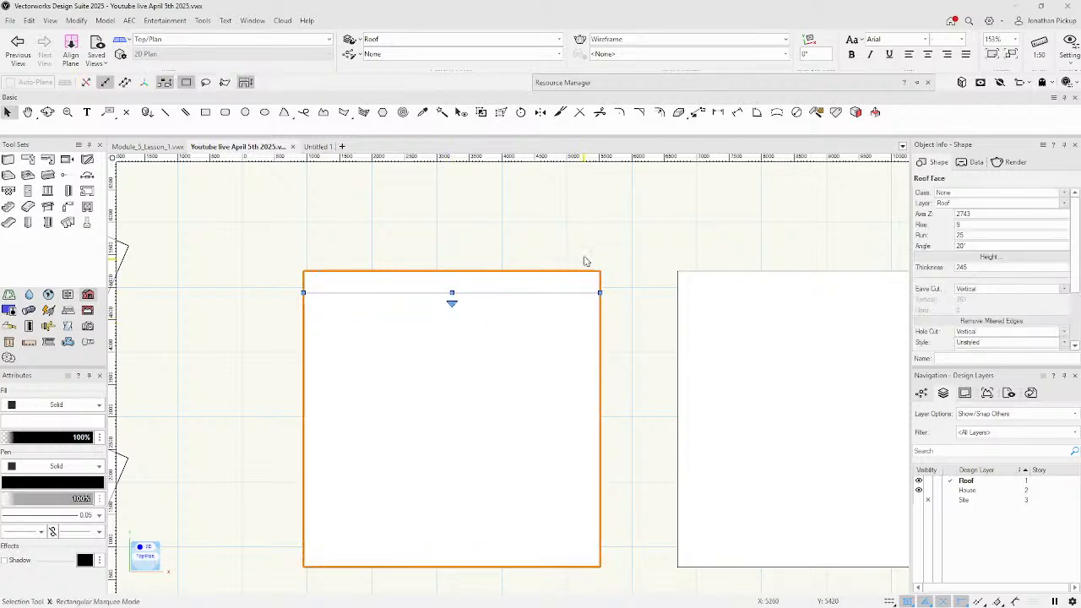
pyautogui.scroll(-3, 592, 258)
pyautogui.moveTo(601, 264); pyautogui.dragTo(282, 150, button='middle')
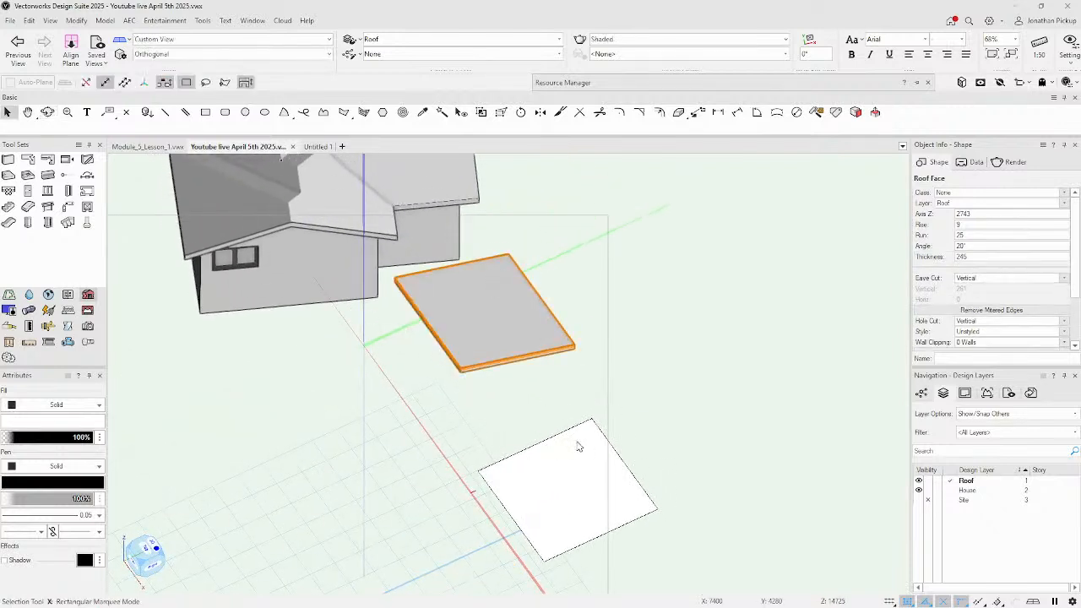
# Make the right square a rise-over-run roof face at Axis Z 2743, 26.57°, 245 thick.
pyautogui.hotkey('ctrl', '5')
pyautogui.click(632, 406)
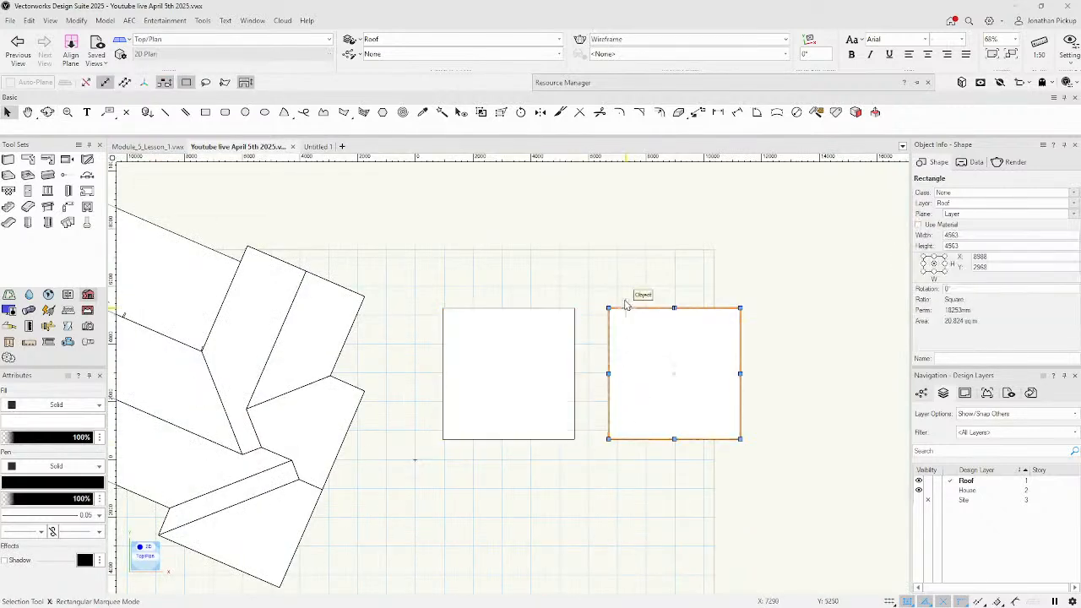
pyautogui.moveTo(623, 295)
pyautogui.mouseDown(button='middle')
pyautogui.moveTo(493, 279)
pyautogui.moveTo(498, 268)
pyautogui.mouseUp(button='middle')
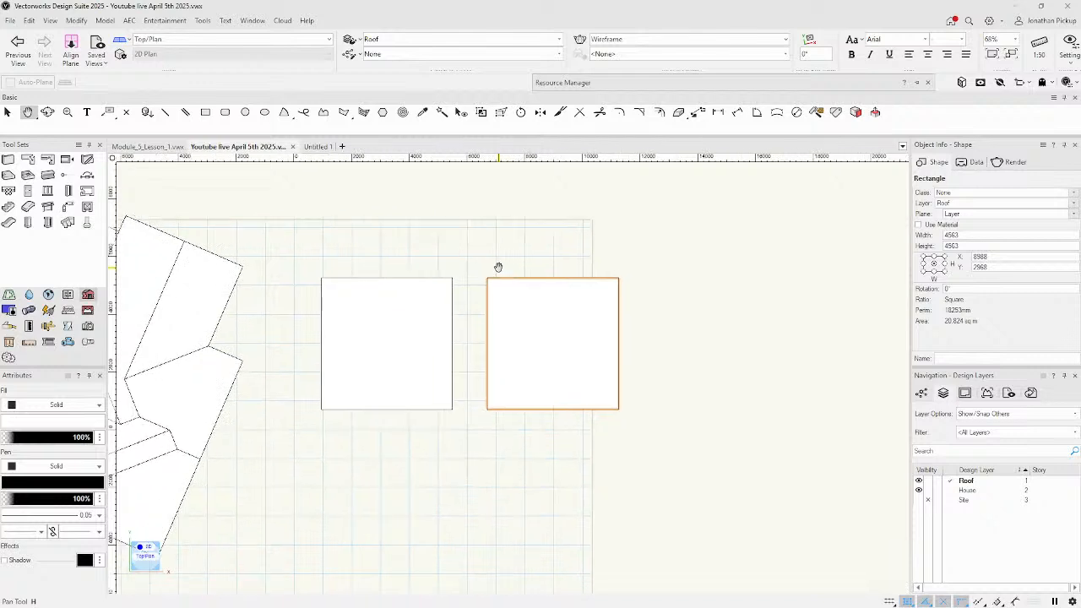
pyautogui.rightClick(545, 324)
pyautogui.click(573, 165)
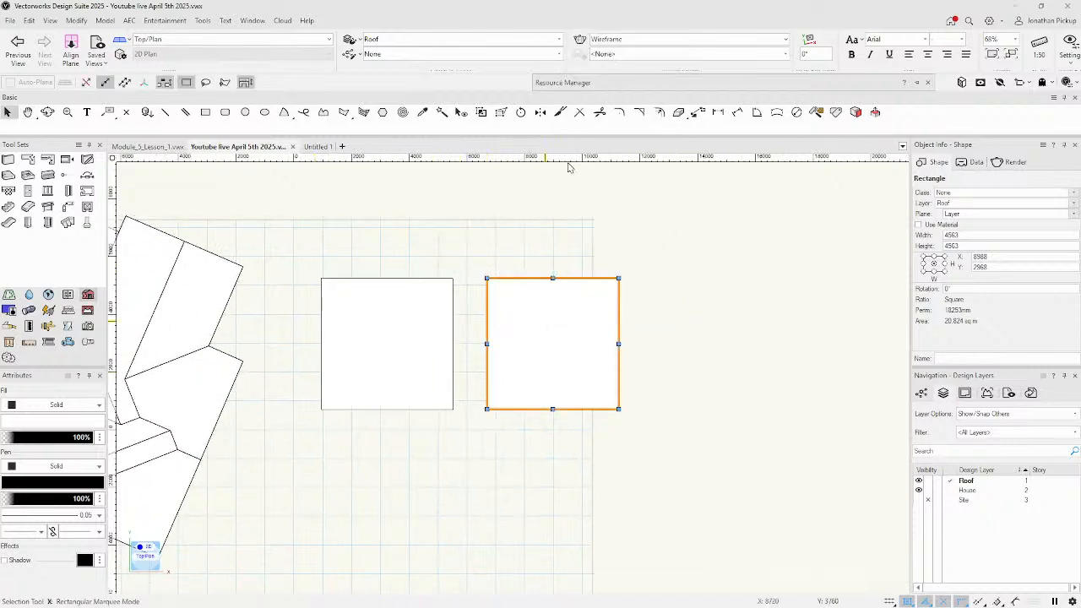
pyautogui.click(431, 230)
pyautogui.moveTo(571, 219); pyautogui.dragTo(546, 217)
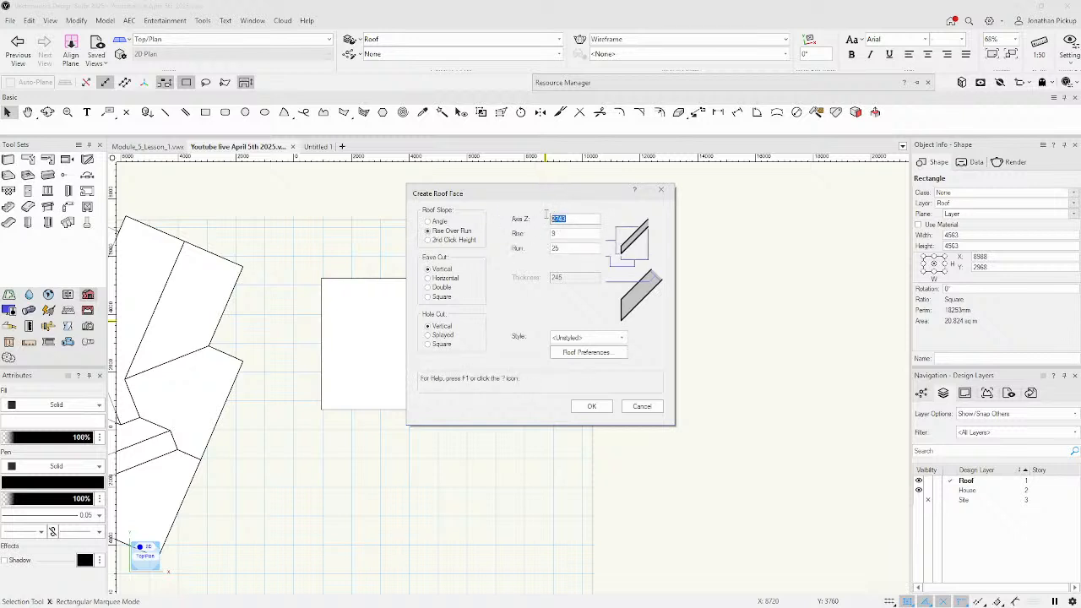
pyautogui.press('Tab')
pyautogui.press('Tab')
pyautogui.click(594, 407)
pyautogui.moveTo(487, 279); pyautogui.dragTo(634, 278)
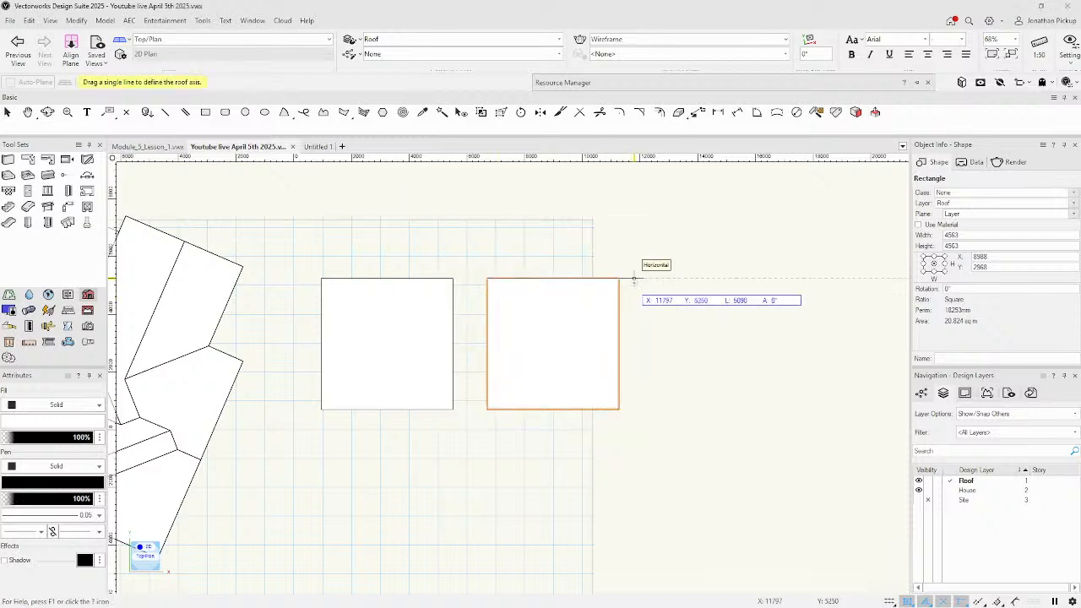
pyautogui.click(600, 351)
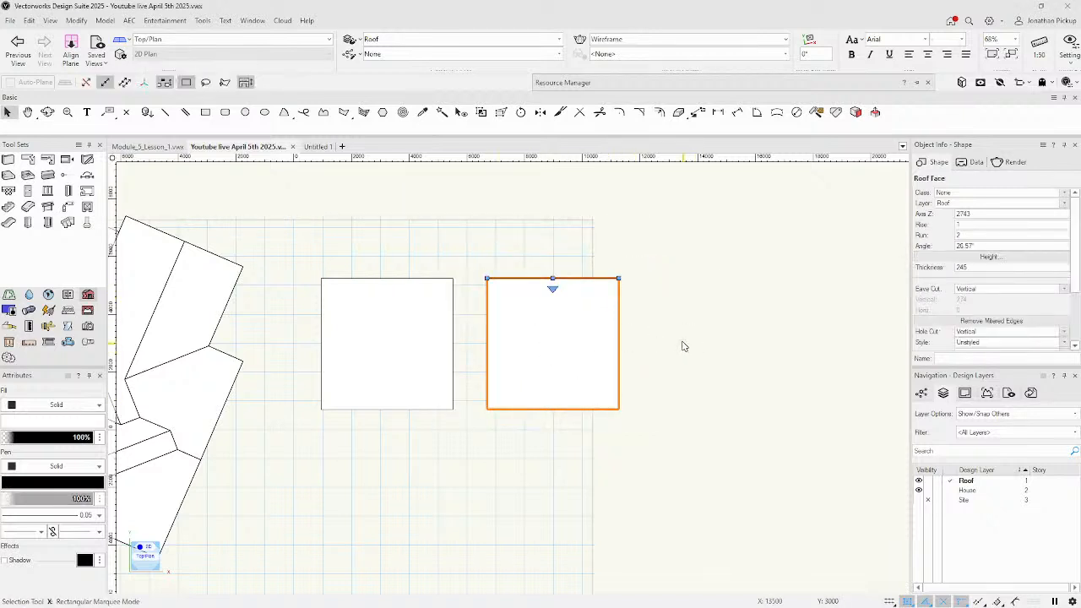
pyautogui.hotkey('shift', 'c')
# Check the roof in 3D, return to Top/Plan, and undo Create Roof Face.
pyautogui.moveTo(639, 348)
pyautogui.mouseDown()
pyautogui.moveTo(555, 307)
pyautogui.moveTo(406, 133)
pyautogui.moveTo(592, 471)
pyautogui.moveTo(515, 349)
pyautogui.mouseUp()
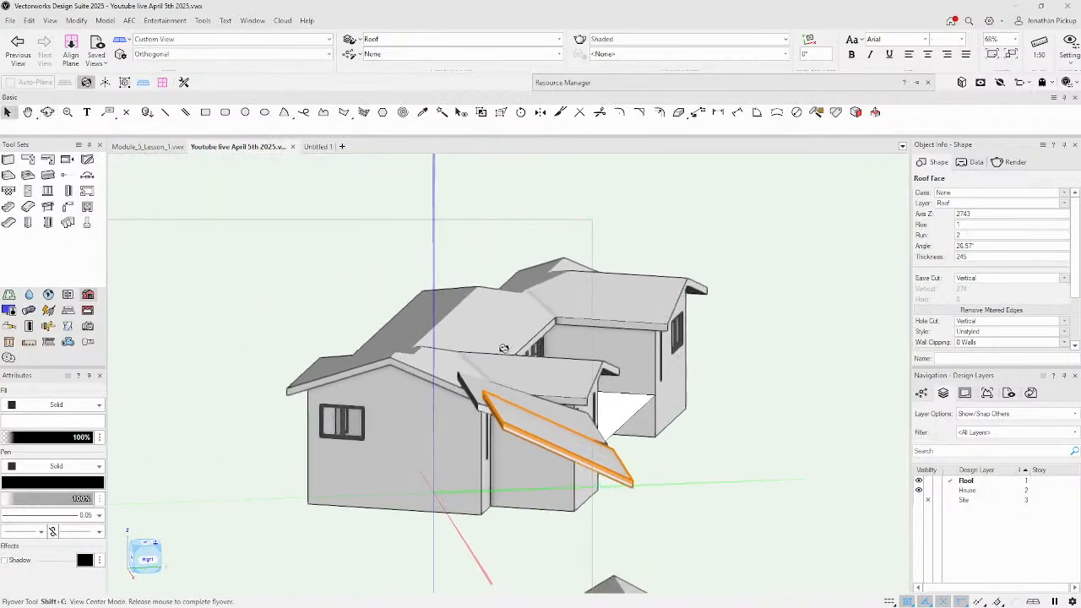
pyautogui.hotkey('ctrl', '5')
pyautogui.press('super+z')
pyautogui.press('Escape')
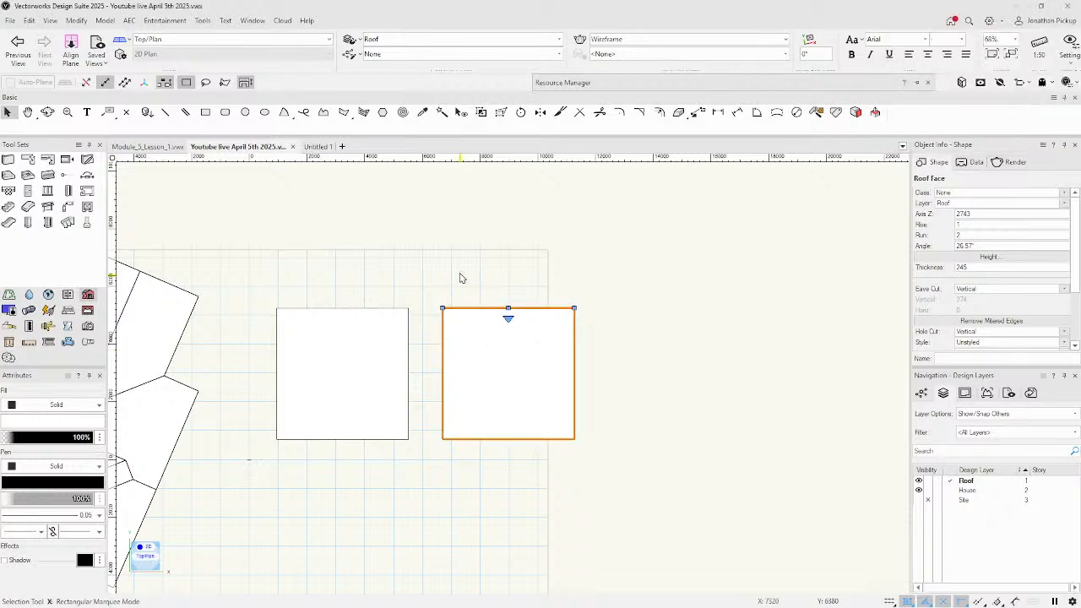
pyautogui.click(461, 278)
pyautogui.hotkey('ctrl', 'z')
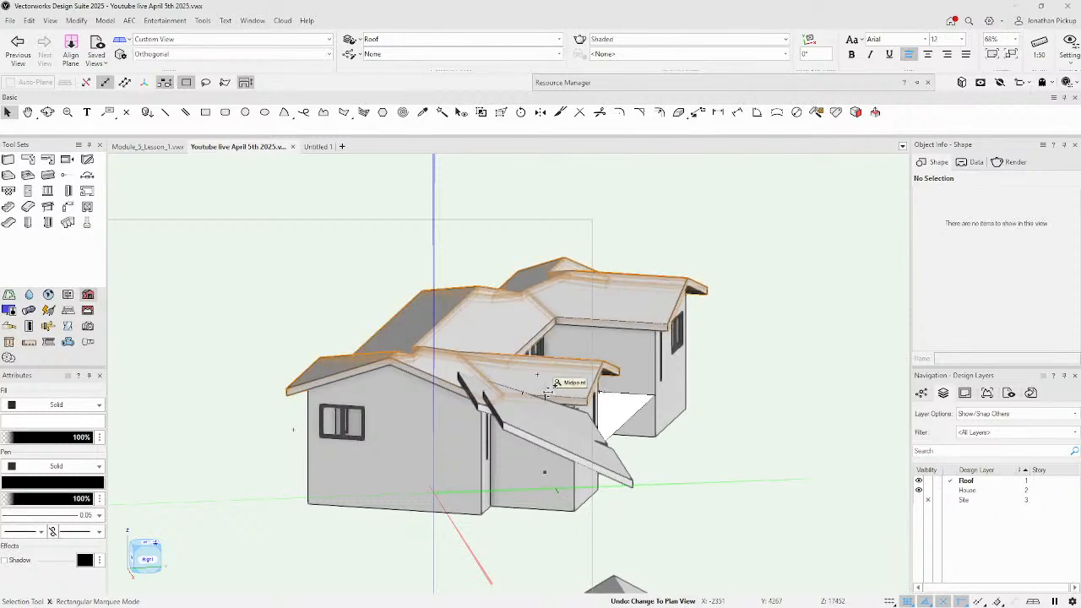
pyautogui.hotkey('ctrl', 'z')
pyautogui.hotkey('ctrl', 'z')
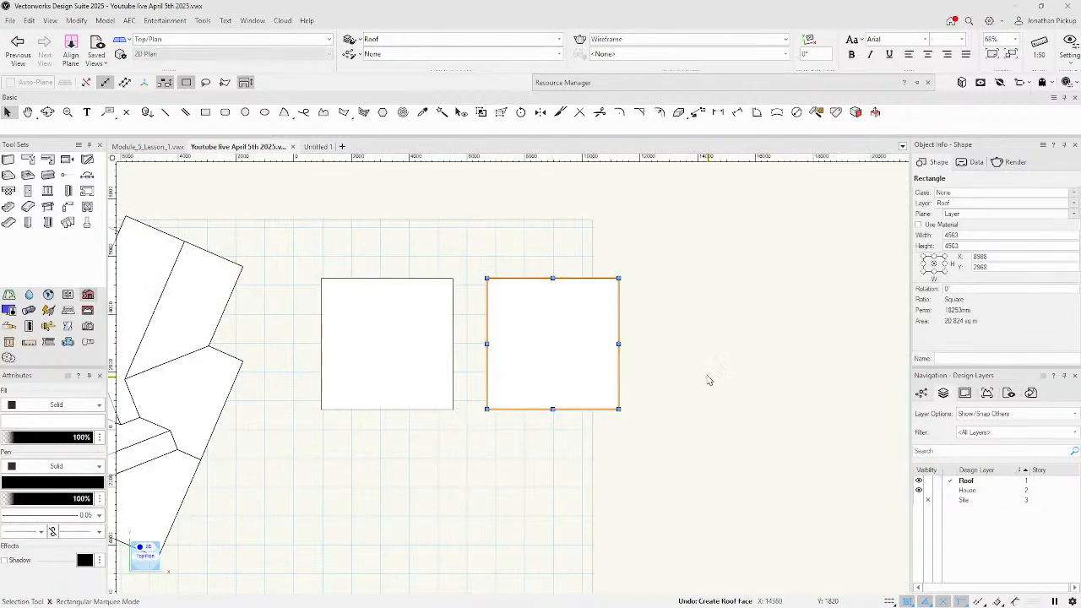
# Pan to show the house roof and switch to the Top shaded view.
pyautogui.press('h')
pyautogui.moveTo(212, 439)
pyautogui.mouseDown()
pyautogui.moveTo(241, 415)
pyautogui.moveTo(385, 407)
pyautogui.mouseUp()
pyautogui.press('x')
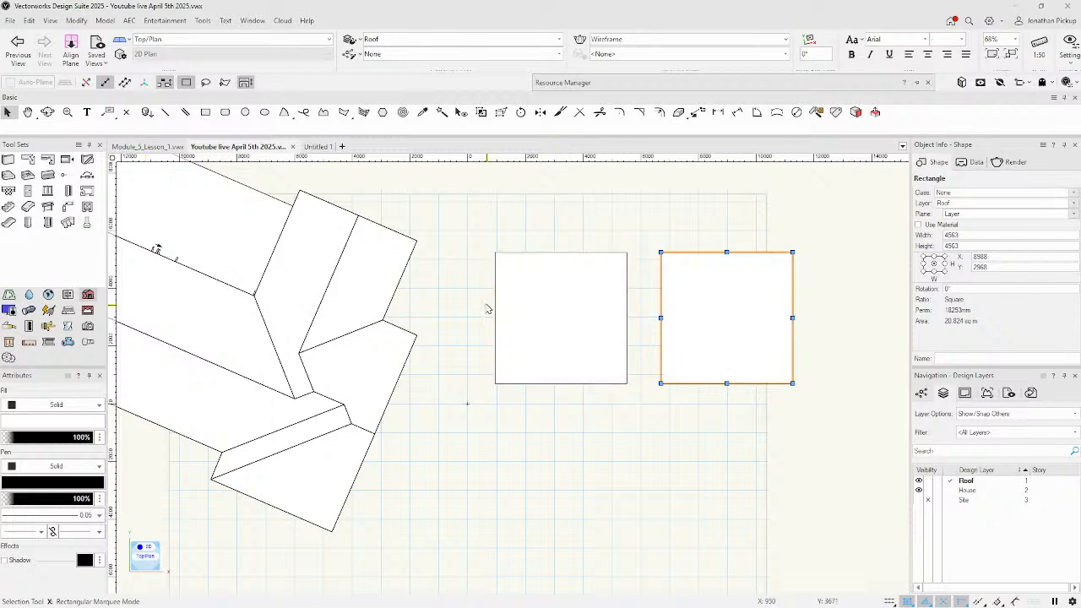
pyautogui.press('5')
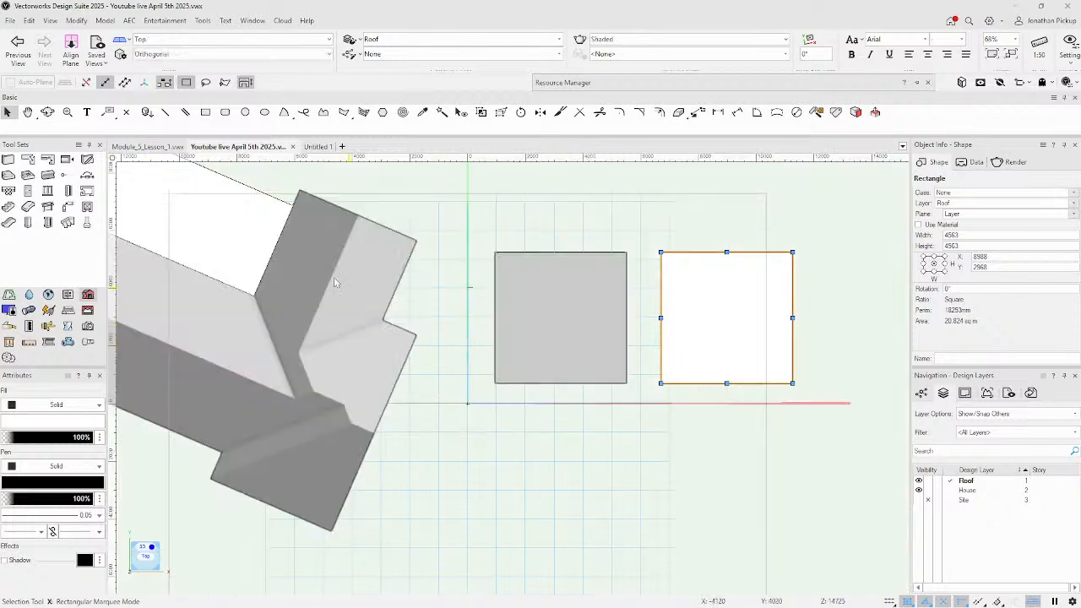
# Place a 3D locus at the roof endpoint with the 3D Locus tool and orbit into 3D.
pyautogui.click(68, 325)
pyautogui.click(47, 175)
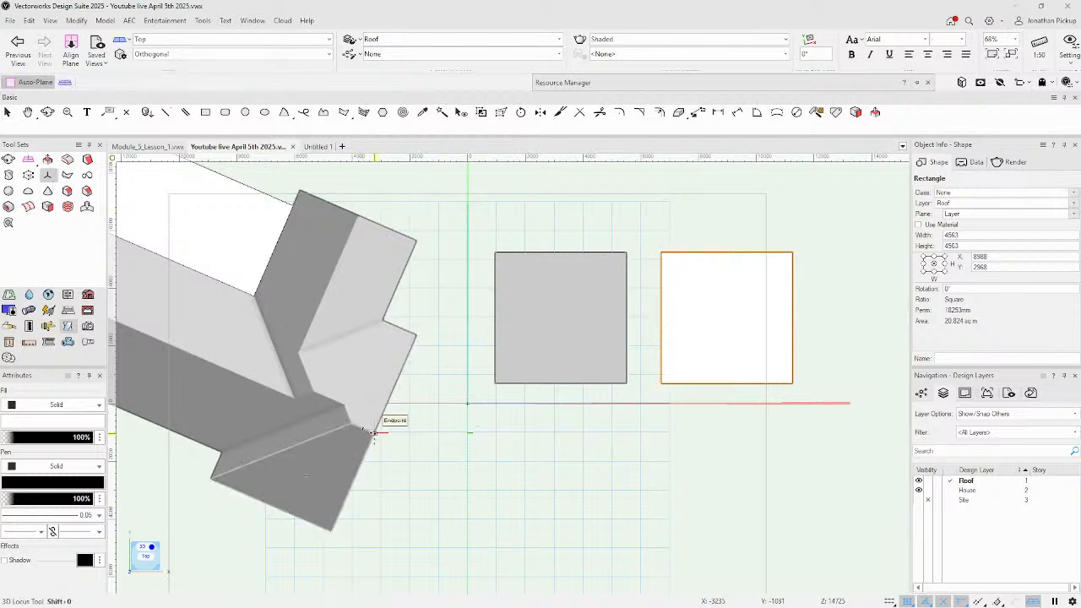
pyautogui.click(372, 433)
pyautogui.keyDown('ctrl'); pyautogui.moveTo(482, 493); pyautogui.dragTo(392, 220, button='middle'); pyautogui.keyUp('ctrl')
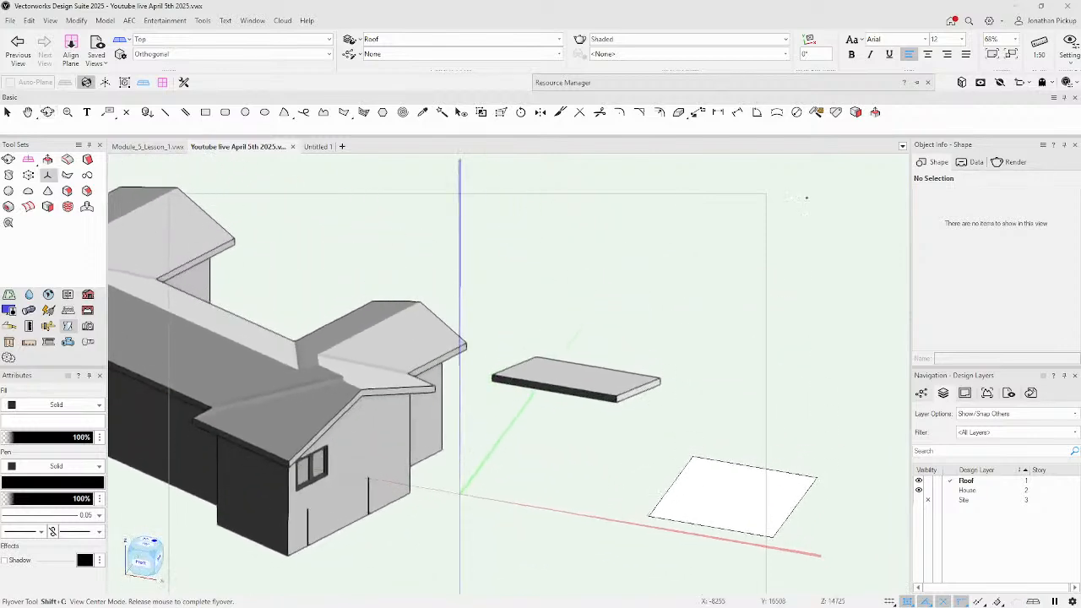
# Set Preferences > Display so 3D loci are always displayed.
pyautogui.click(1066, 82)
pyautogui.click(744, 349)
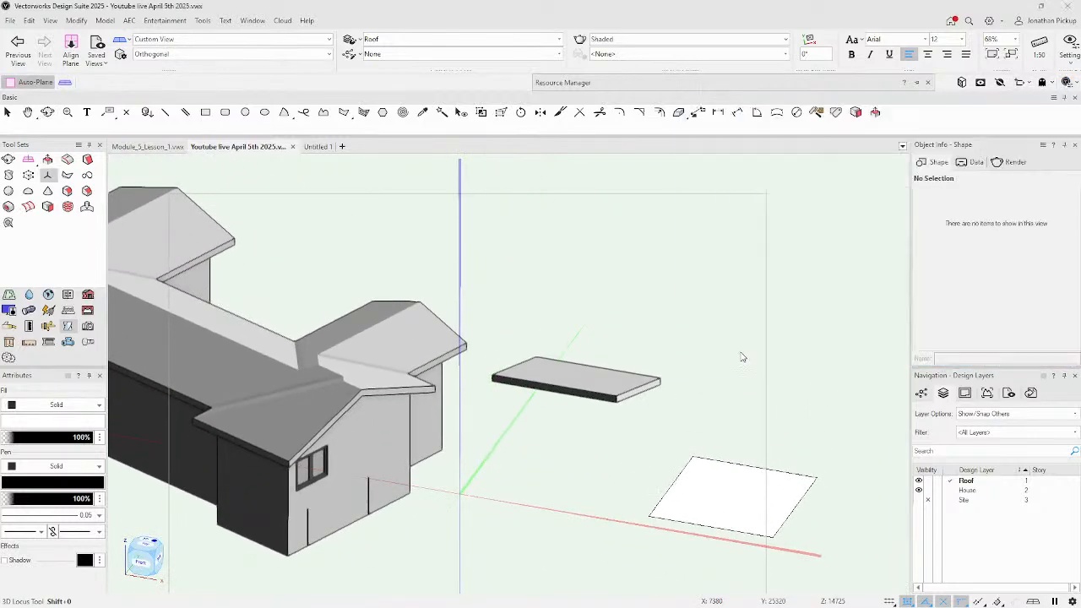
pyautogui.click(336, 154)
pyautogui.click(339, 163)
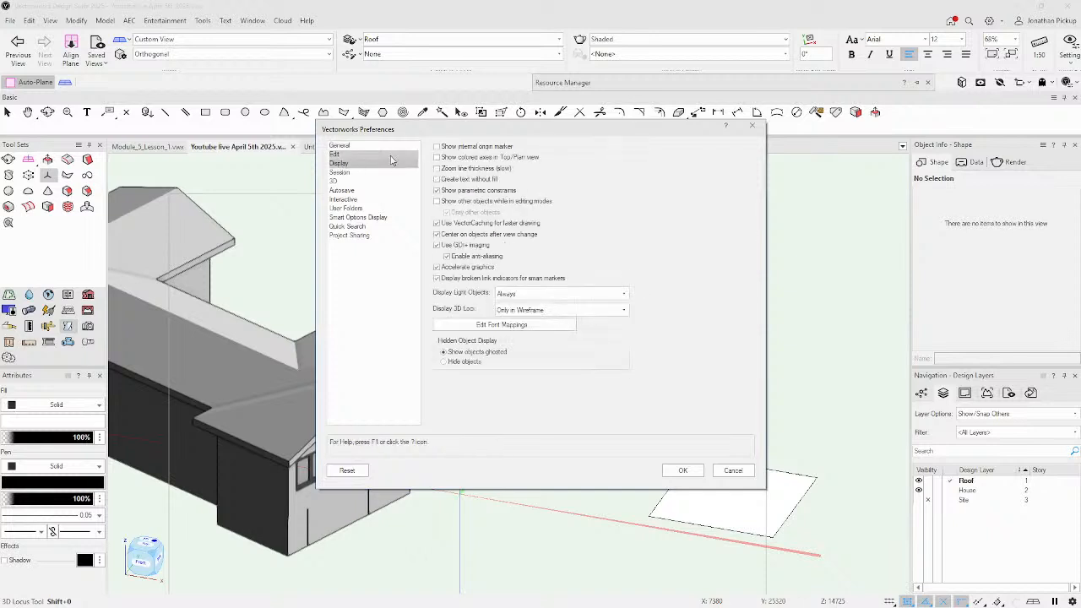
pyautogui.click(522, 309)
pyautogui.click(514, 326)
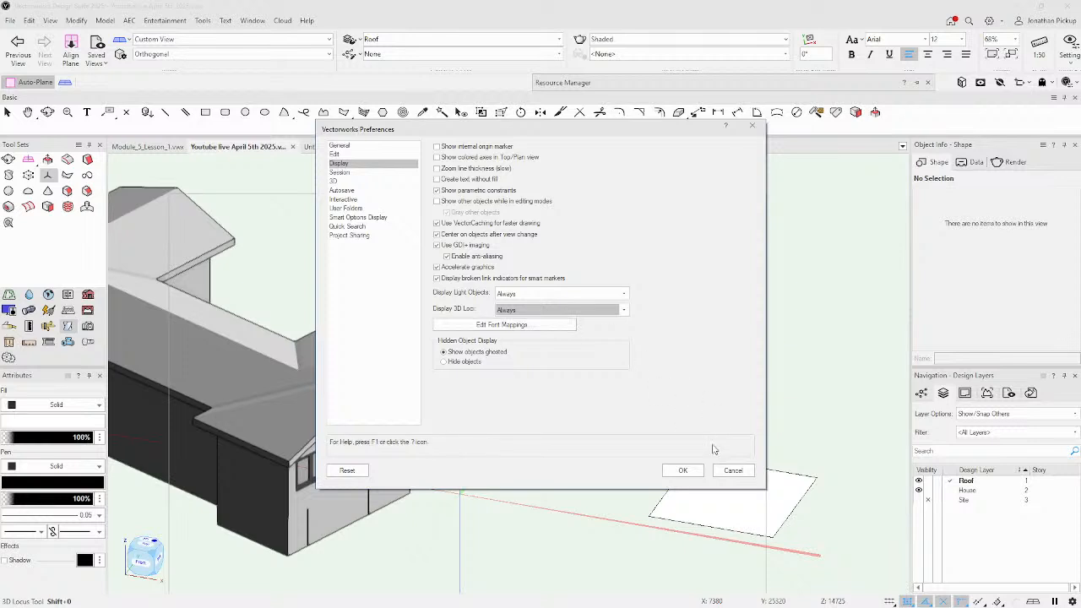
pyautogui.click(683, 471)
# Select the existing 3D locus near the house wall.
pyautogui.press('x')
pyautogui.click(362, 493)
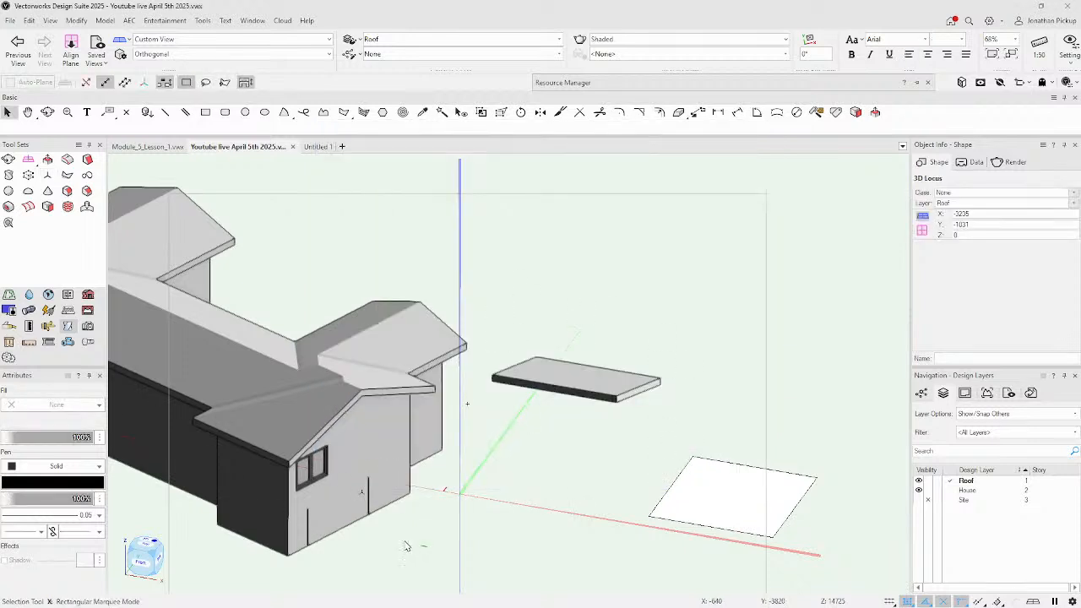
pyautogui.click(369, 559)
pyautogui.moveTo(349, 562); pyautogui.dragTo(387, 472)
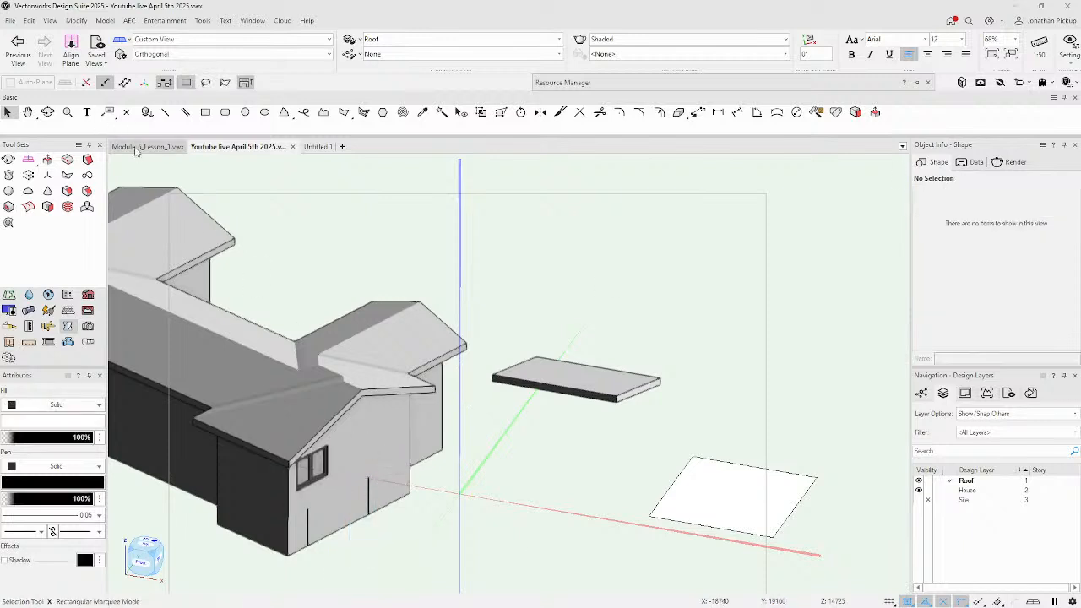
# Place a 3D locus on the house roof and read its Z height of 4078.
pyautogui.click(51, 178)
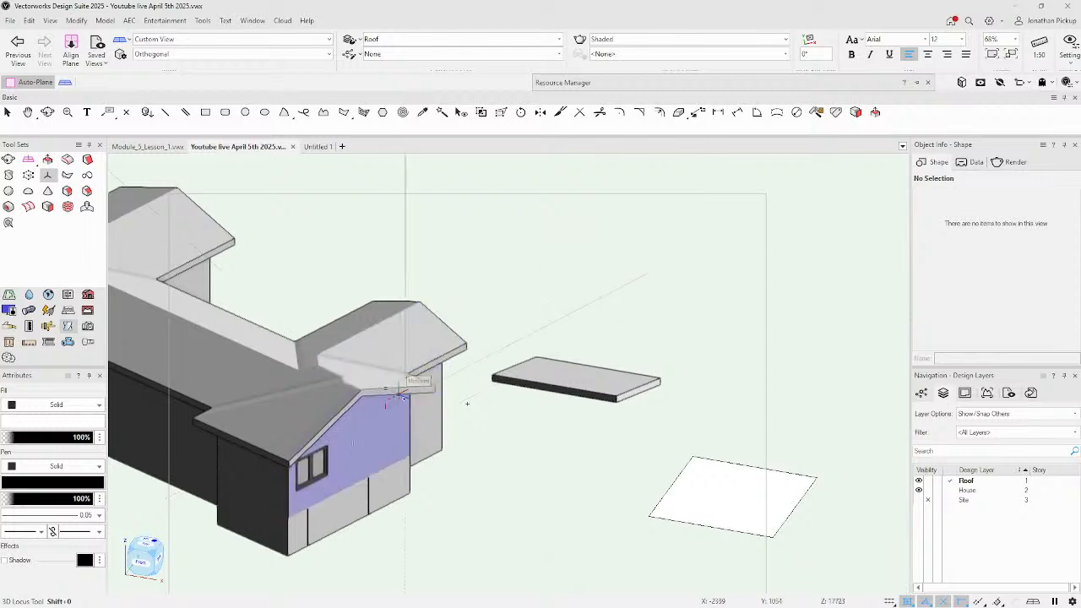
pyautogui.click(361, 388)
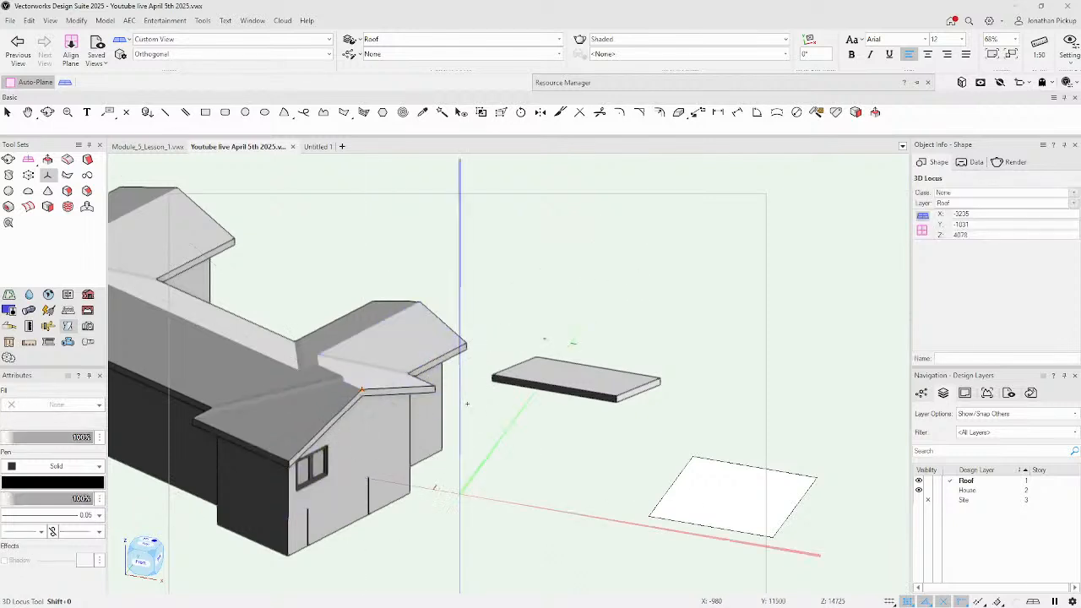
pyautogui.click(984, 235)
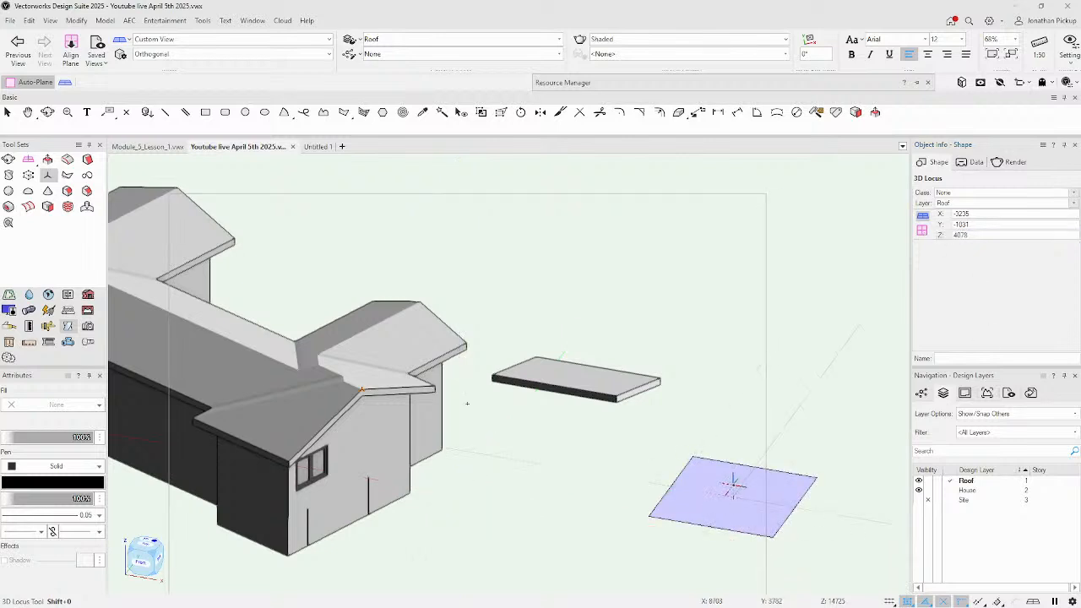
pyautogui.press('x')
pyautogui.click(984, 234)
pyautogui.click(784, 397)
pyautogui.press('F5')
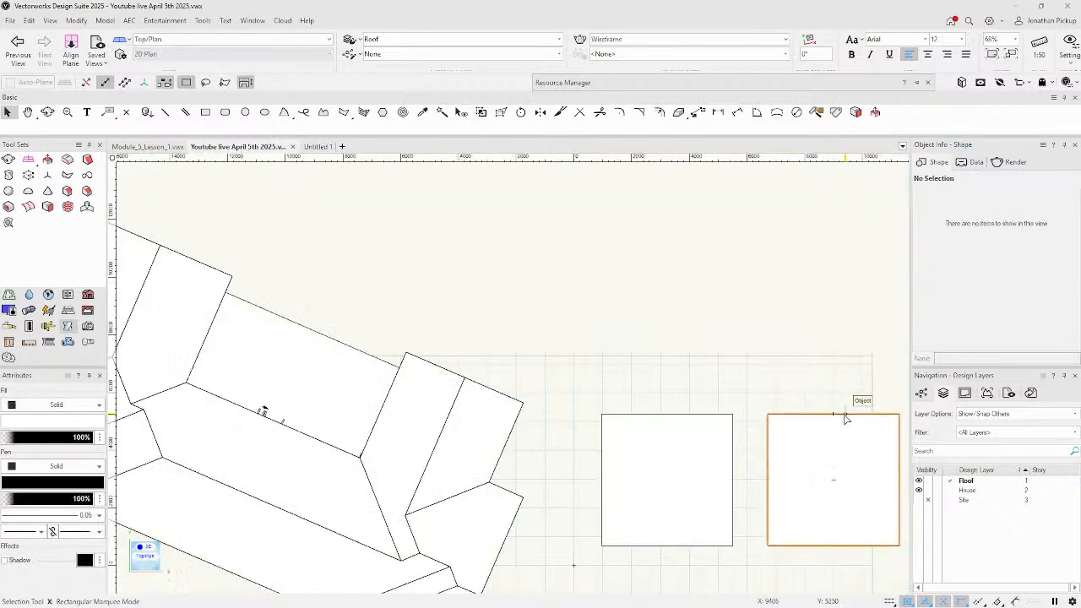
# Select the right-hand square and turn off interactive resizing.
pyautogui.scroll(1, 846, 418)
pyautogui.rightClick(837, 414)
pyautogui.click(821, 415)
pyautogui.scroll(-3, 712, 310)
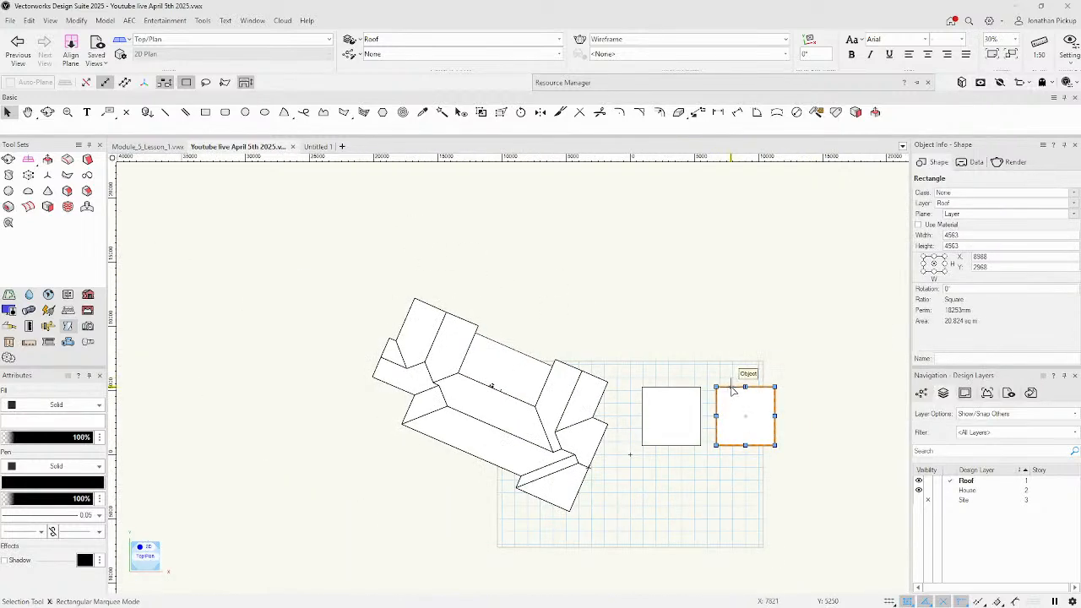
pyautogui.scroll(3, 761, 392)
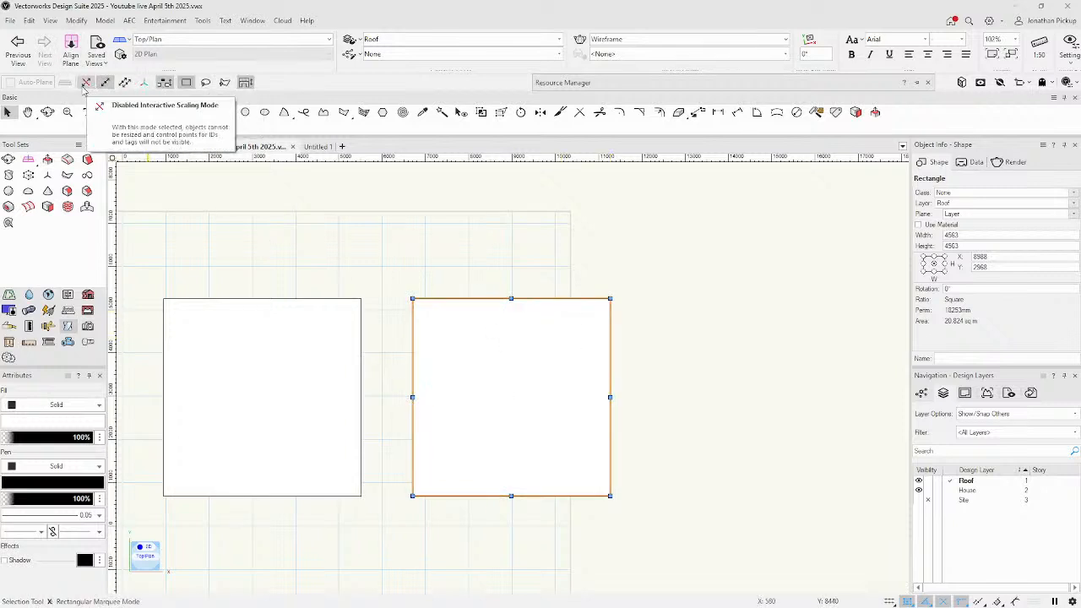
pyautogui.click(105, 84)
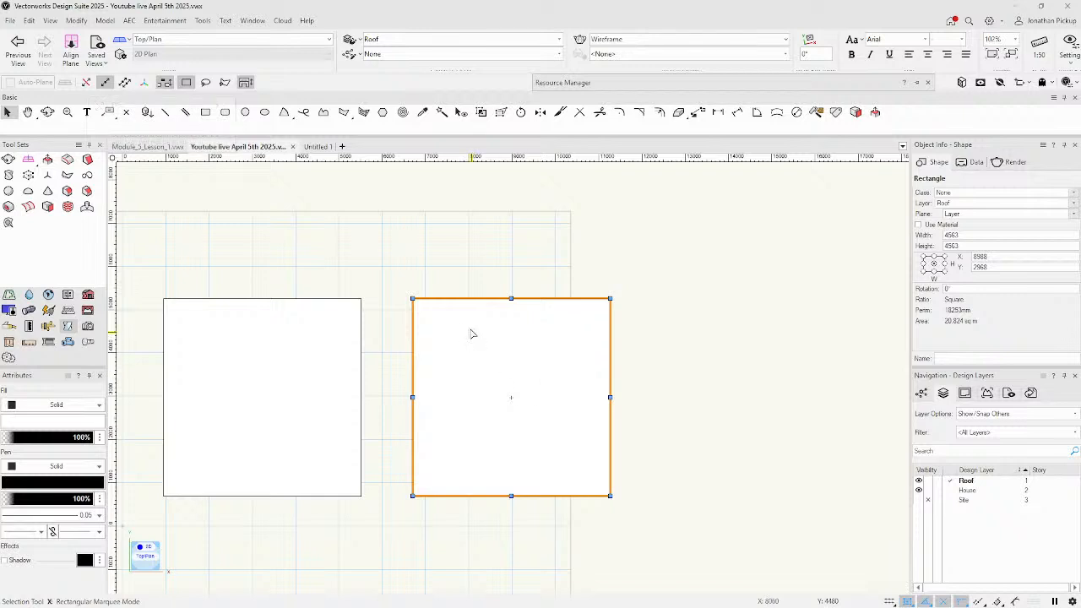
# Start a Roof Face on the square using 2nd Click Height with a height of 4078.
pyautogui.rightClick(472, 336)
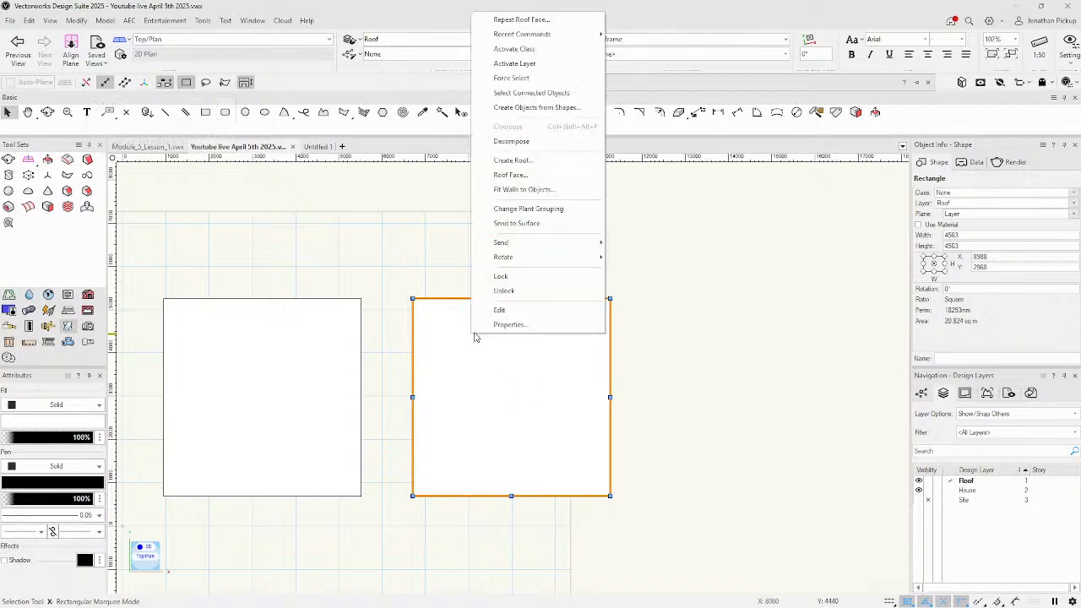
pyautogui.click(507, 175)
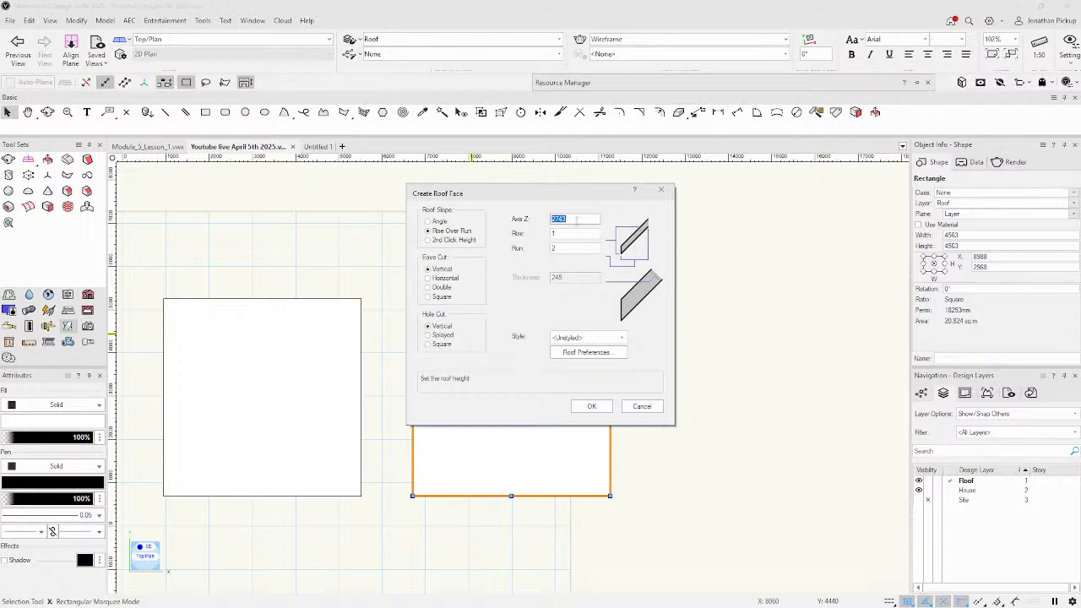
pyautogui.click(429, 240)
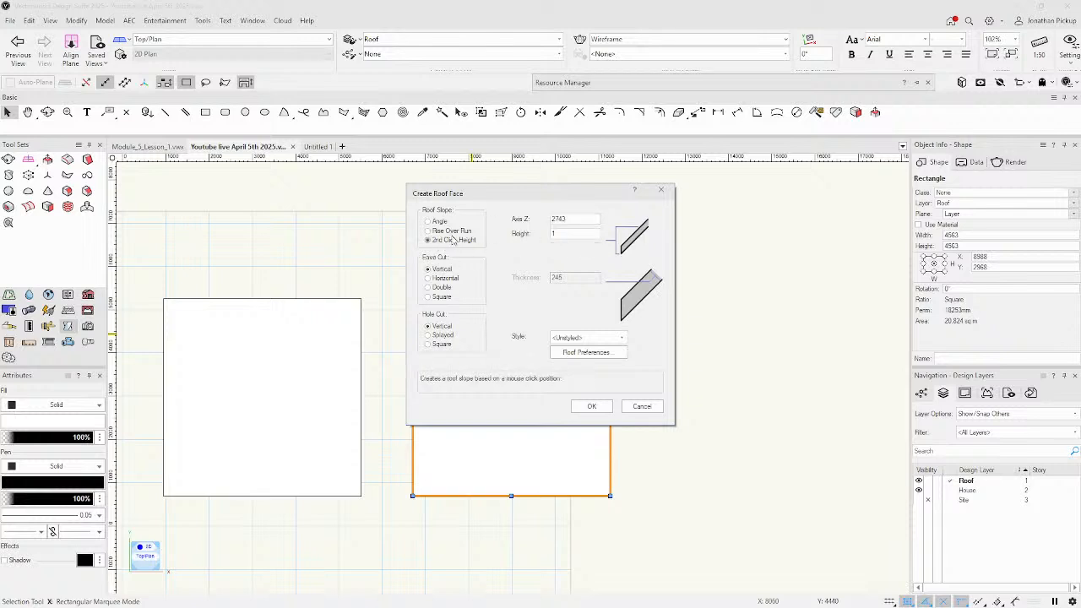
pyautogui.doubleClick(583, 233)
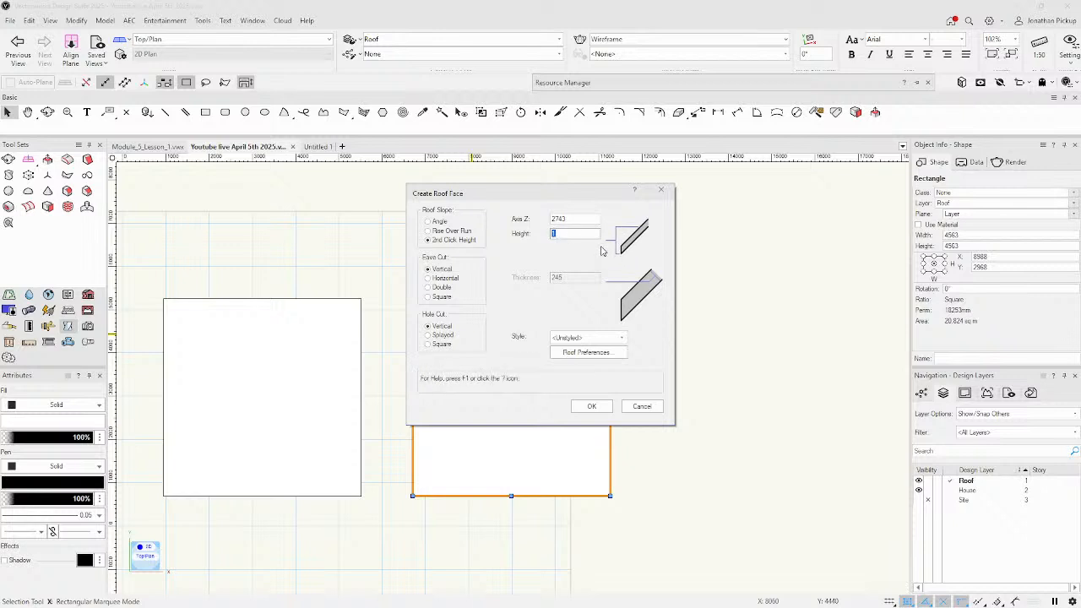
pyautogui.write('4078-2743')
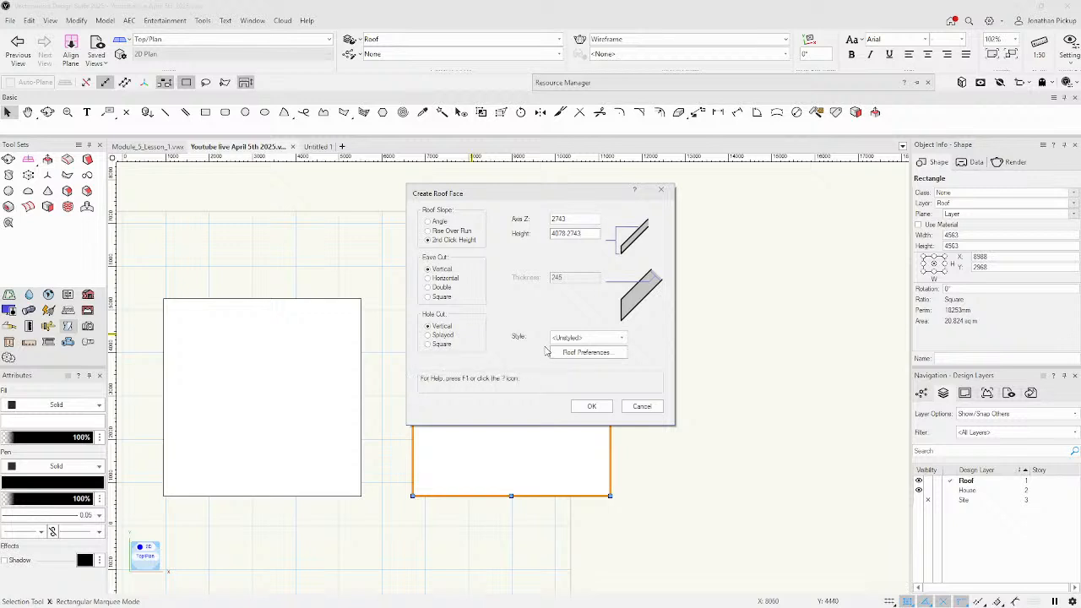
pyautogui.click(591, 407)
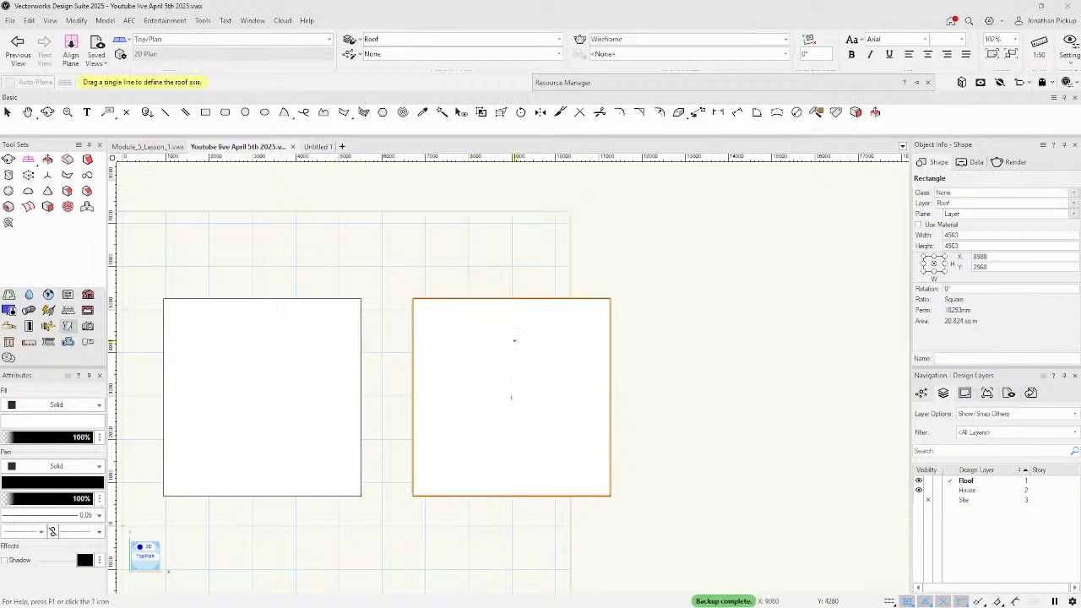
# Draw the roof axis along the top edge, pick the high point, then inspect in 3D, front and right views.
pyautogui.moveTo(413, 299); pyautogui.dragTo(609, 300)
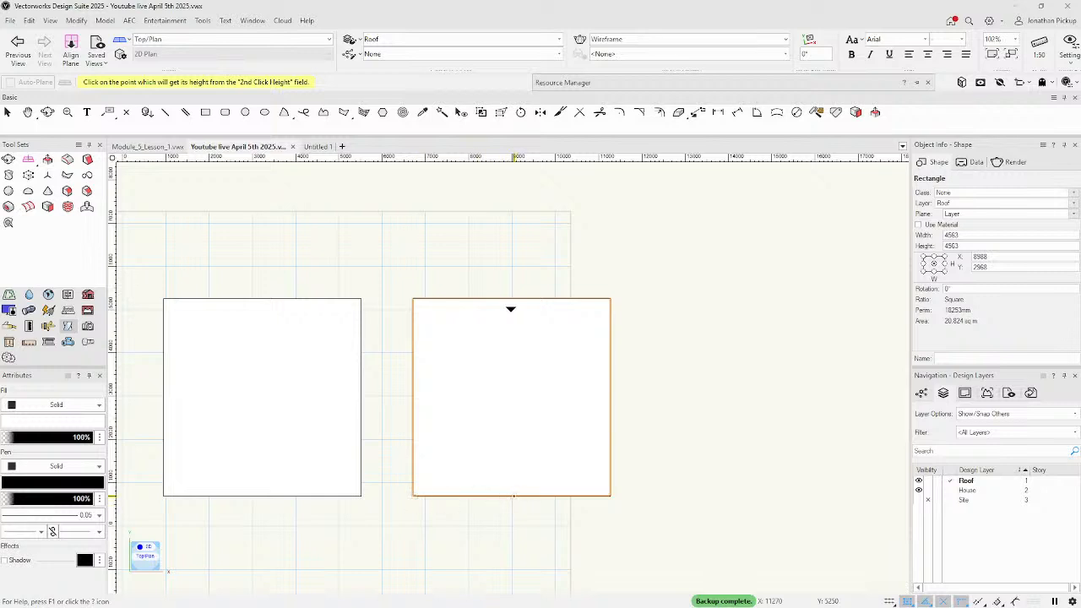
pyautogui.click(511, 496)
pyautogui.hotkey('shift', 'c')
pyautogui.moveTo(633, 473); pyautogui.dragTo(357, 150)
pyautogui.press('x')
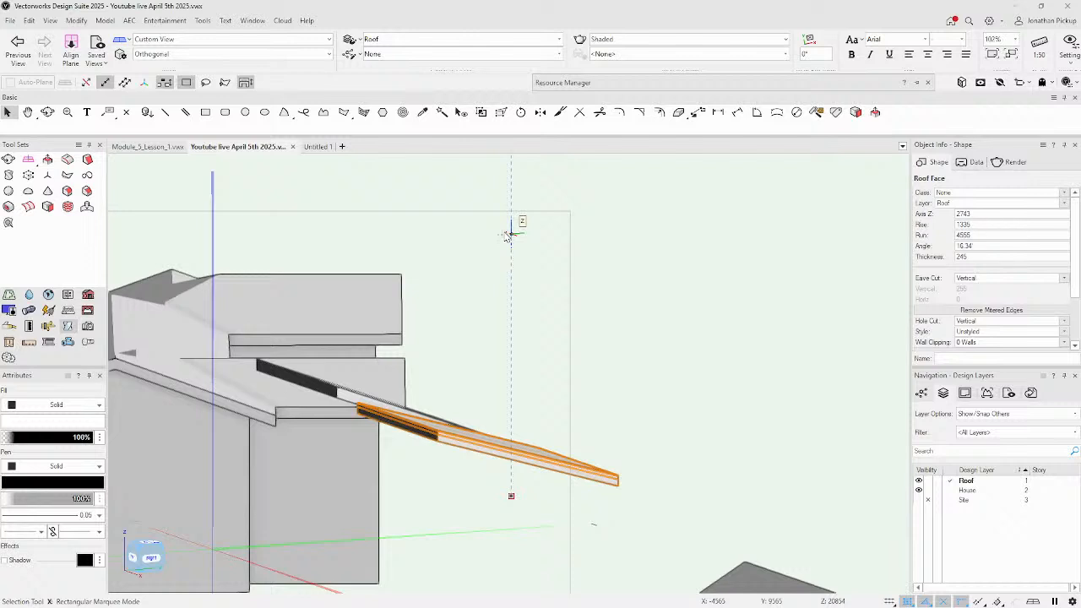
pyautogui.press('KP_2')
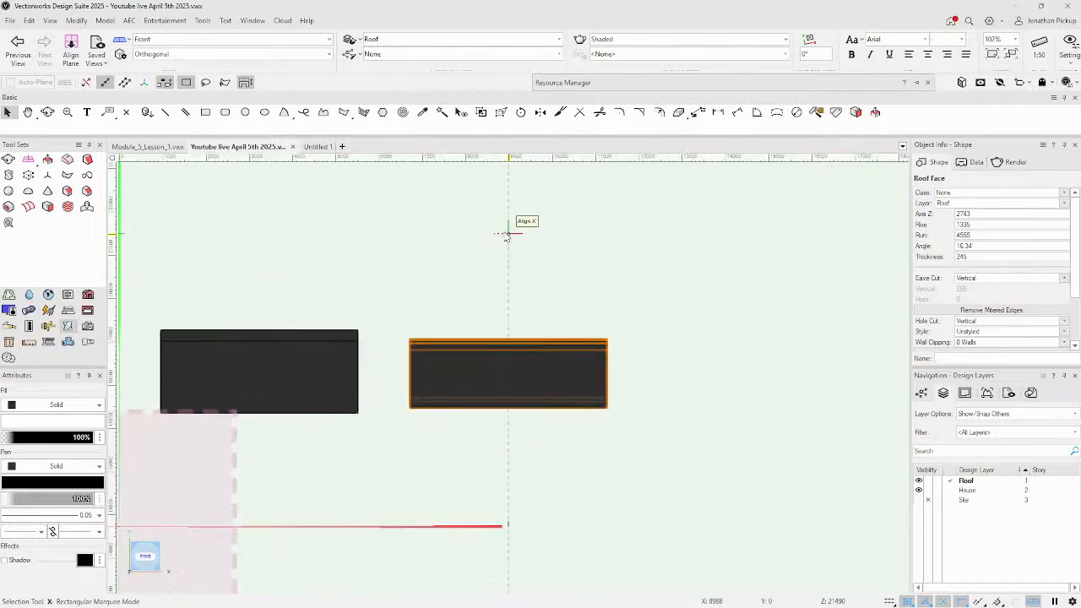
pyautogui.press('KP_6')
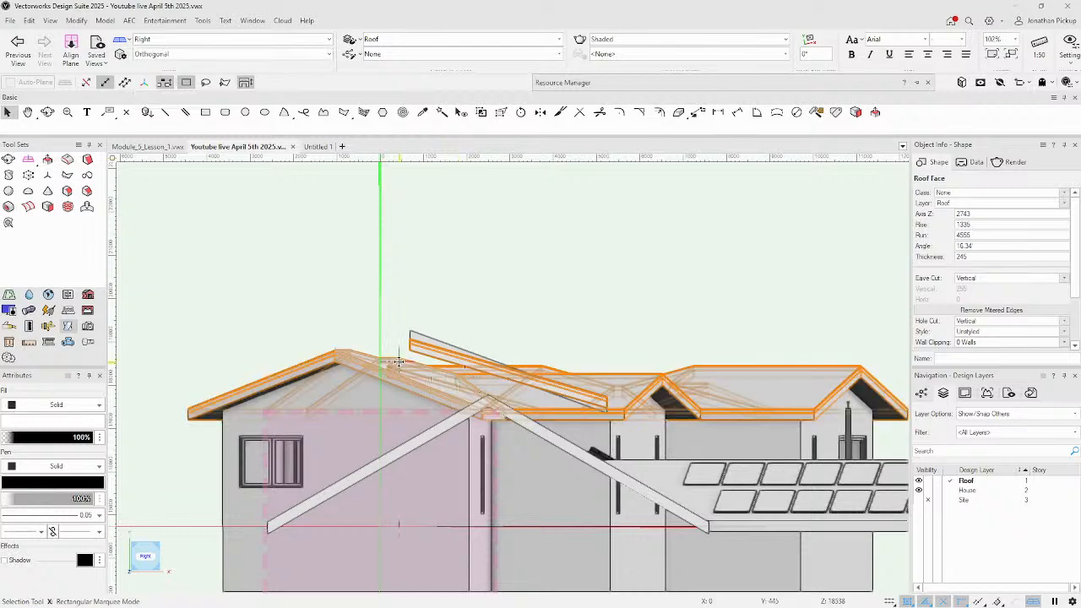
# Delete the two stray sloping roof faces.
pyautogui.click(359, 280)
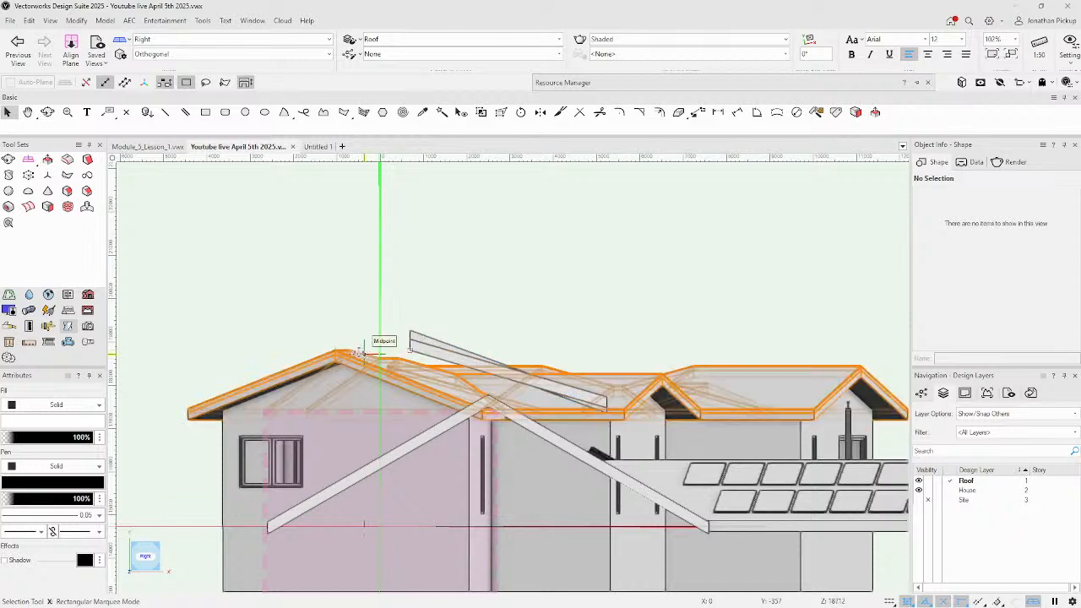
pyautogui.scroll(5, 335, 353)
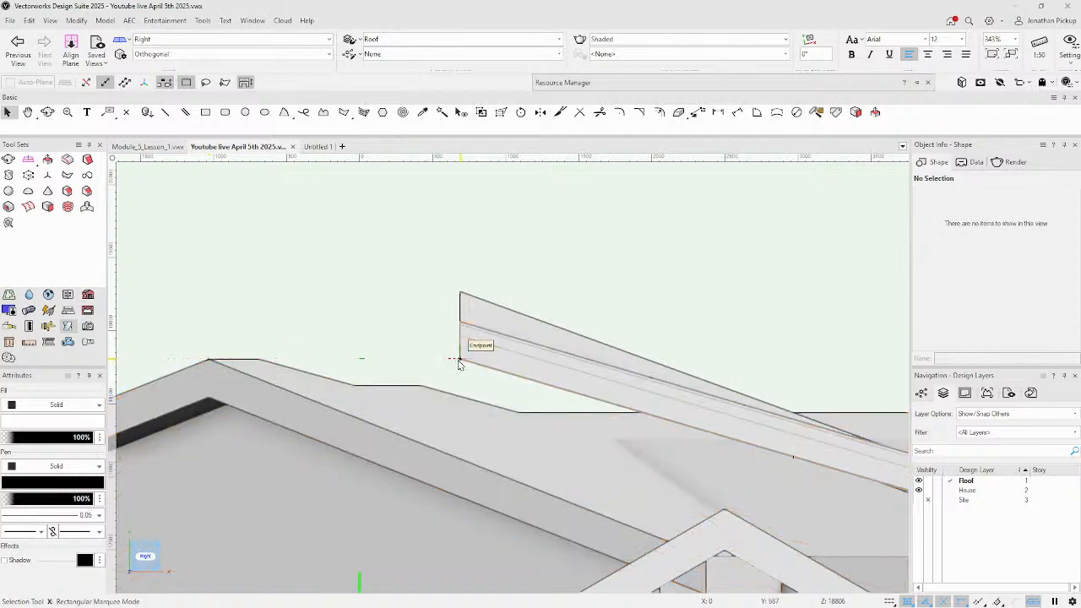
pyautogui.click(493, 317)
pyautogui.press('Delete')
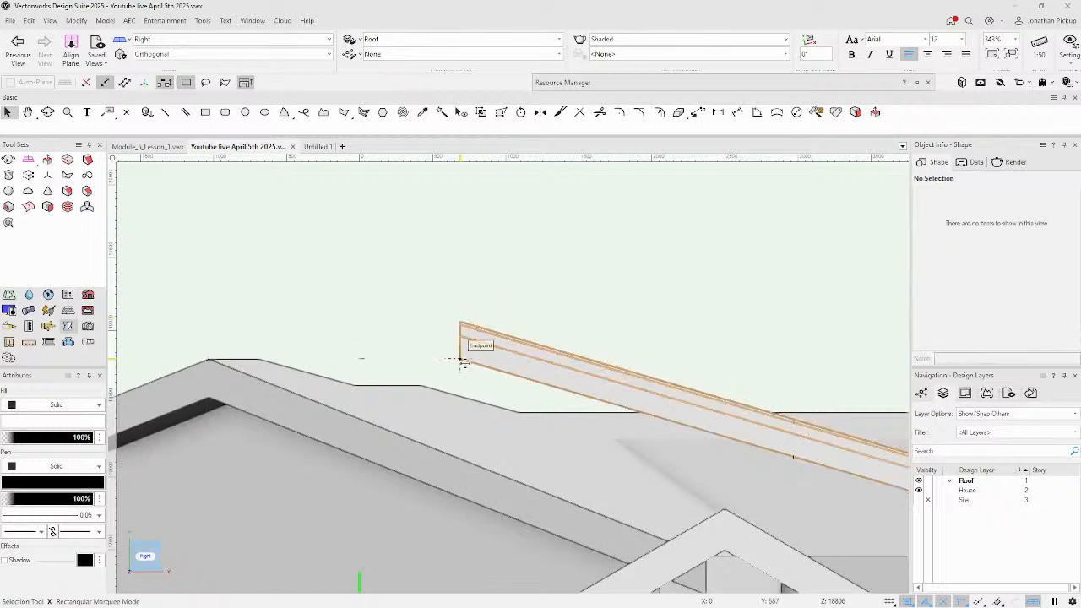
pyautogui.scroll(-5, 476, 338)
pyautogui.click(501, 347)
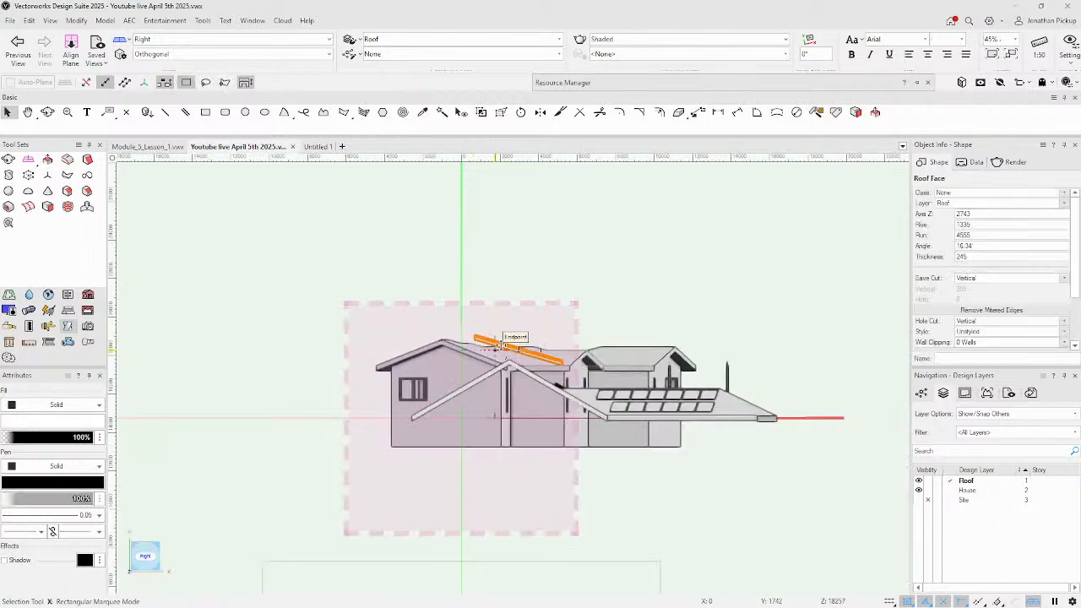
pyautogui.press('Delete')
# In Top/Plan view, delete the dashed line between the upper pair of posts.
pyautogui.keyDown('shift'); pyautogui.moveTo(498, 346); pyautogui.dragTo(441, 167, button='middle'); pyautogui.keyUp('shift')
pyautogui.click(611, 382)
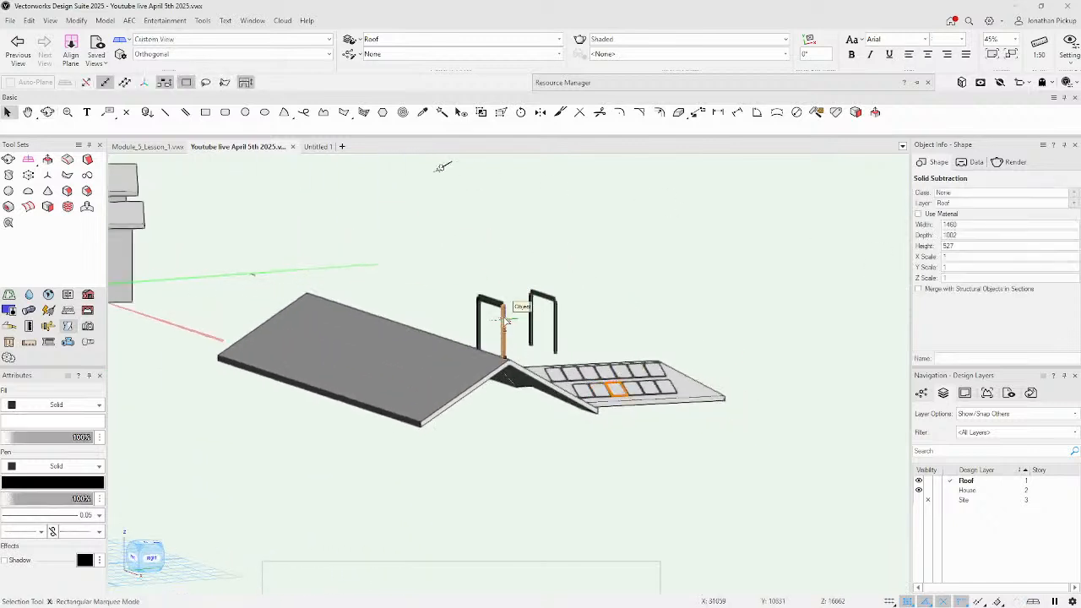
pyautogui.click(509, 260)
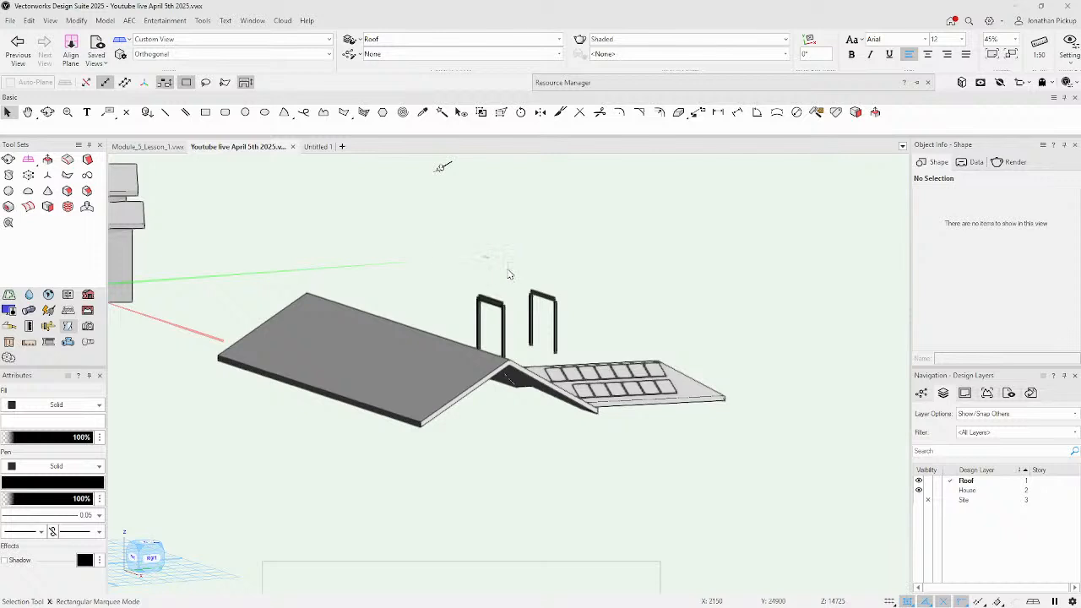
pyautogui.press('F5')
pyautogui.moveTo(717, 451); pyautogui.dragTo(447, 386, button='middle')
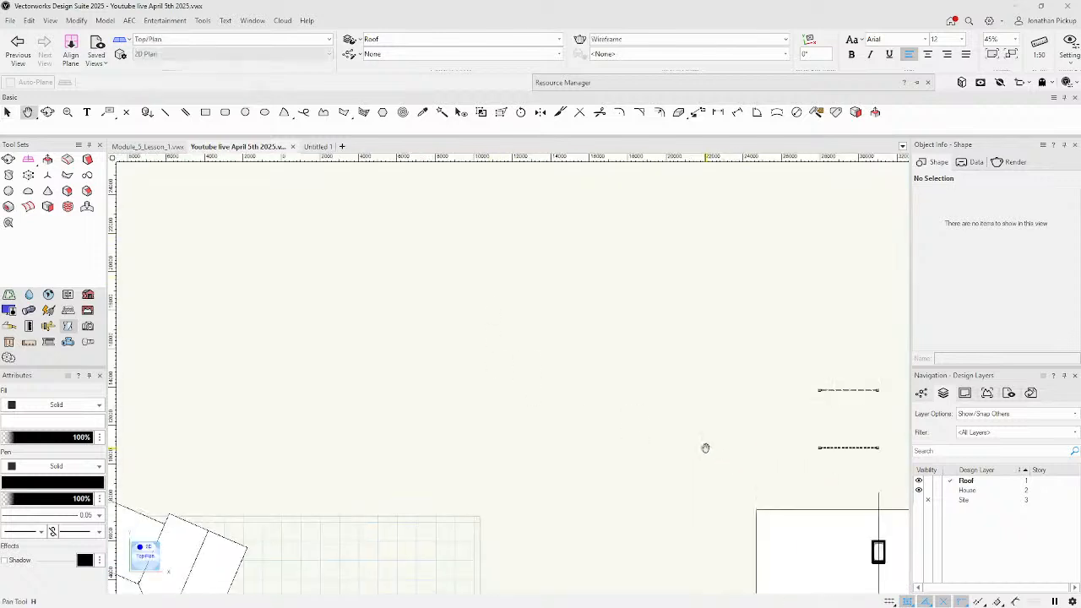
pyautogui.scroll(5, 592, 335)
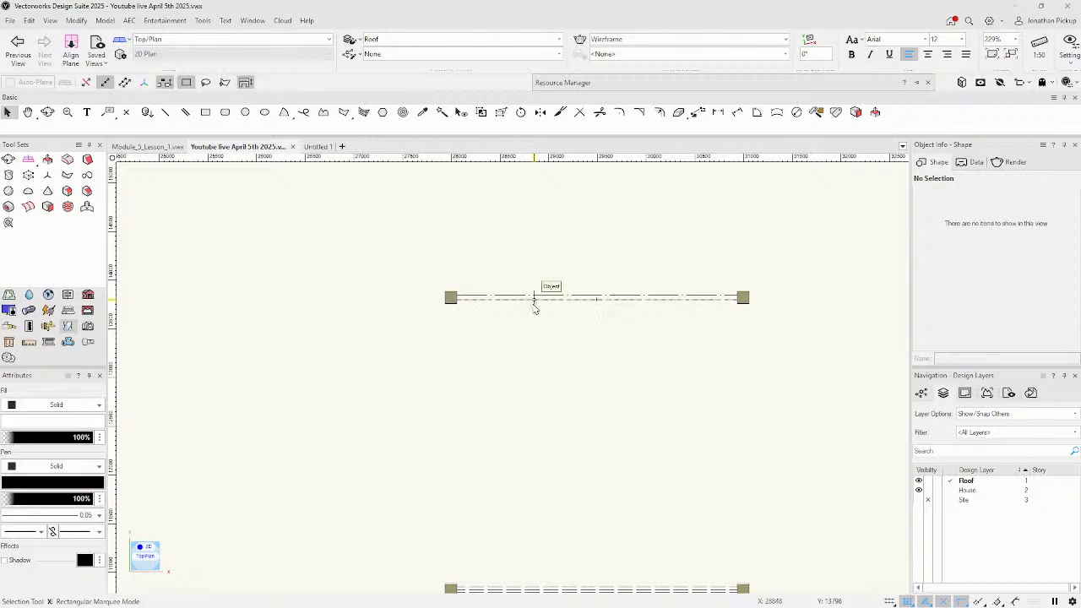
pyautogui.click(533, 298)
pyautogui.press('Delete')
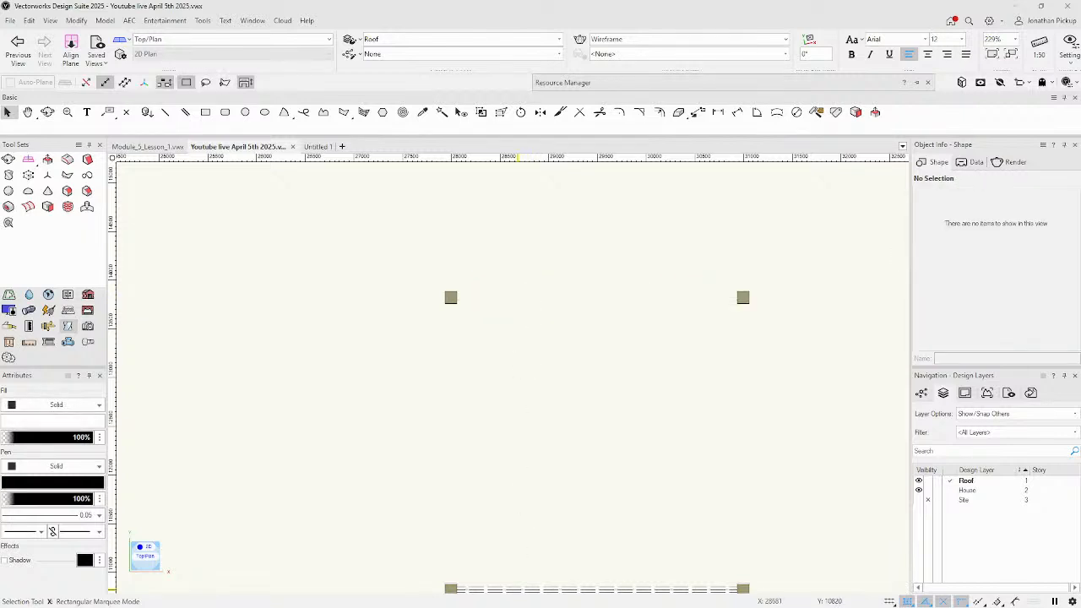
# Delete the lower dashed line and draw a rectangle corner to corner across the upper posts.
pyautogui.click(514, 590)
pyautogui.press('Delete')
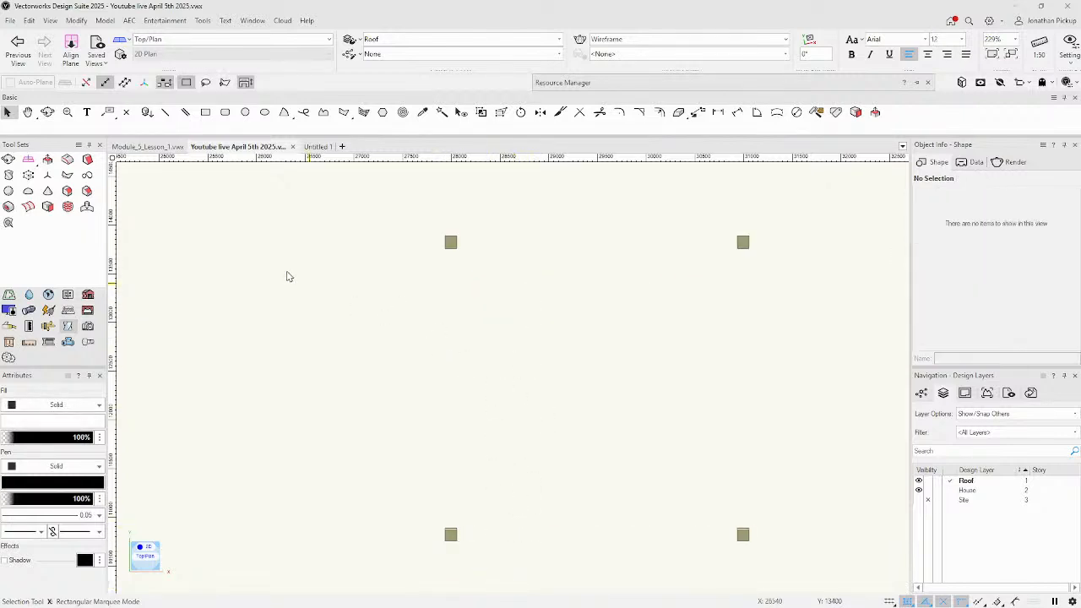
pyautogui.click(205, 112)
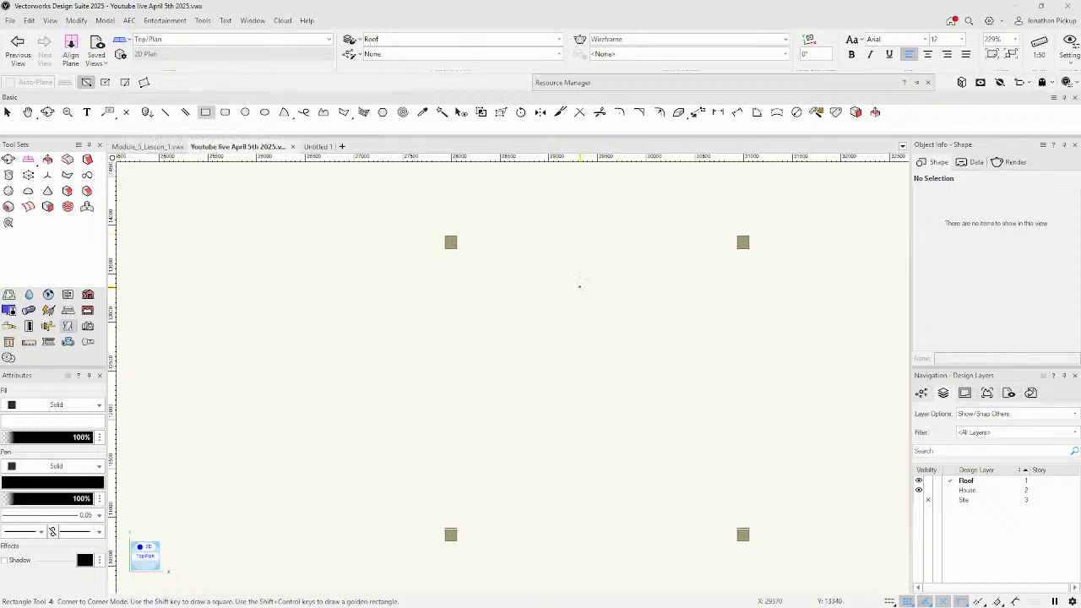
pyautogui.scroll(2, 546, 259)
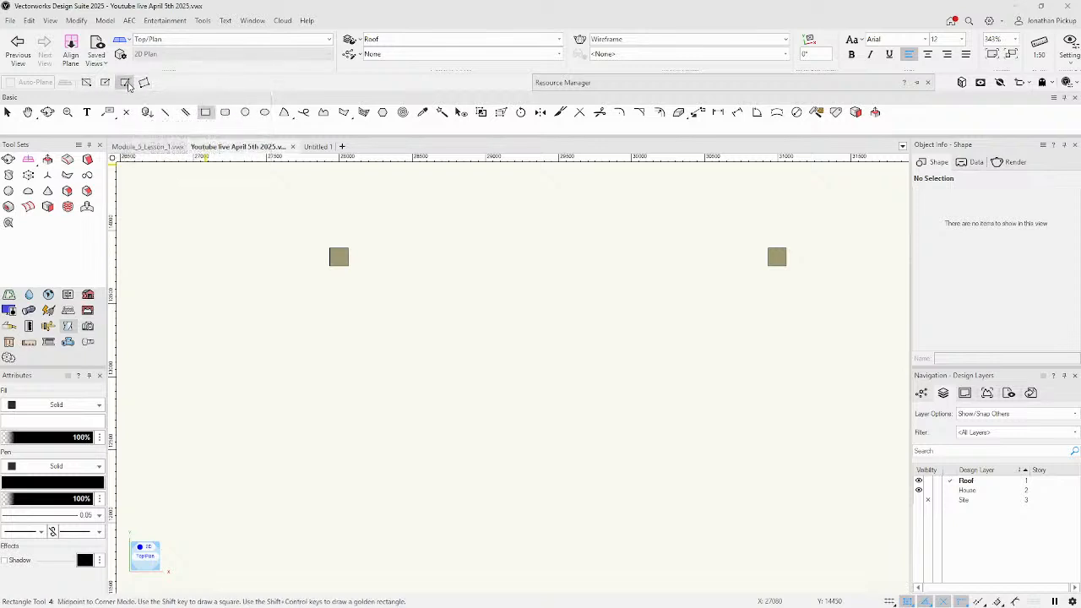
pyautogui.click(330, 248)
pyautogui.click(786, 266)
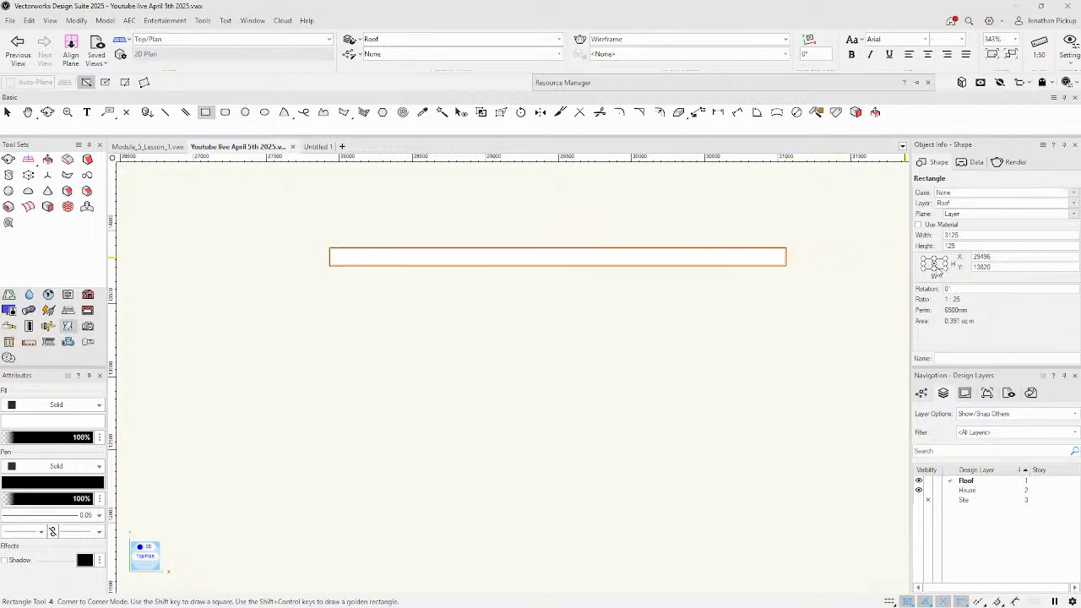
# Set the rectangle's height to 90 and its width to 3725 (3125+600) in Object Info.
pyautogui.moveTo(971, 236); pyautogui.dragTo(927, 243)
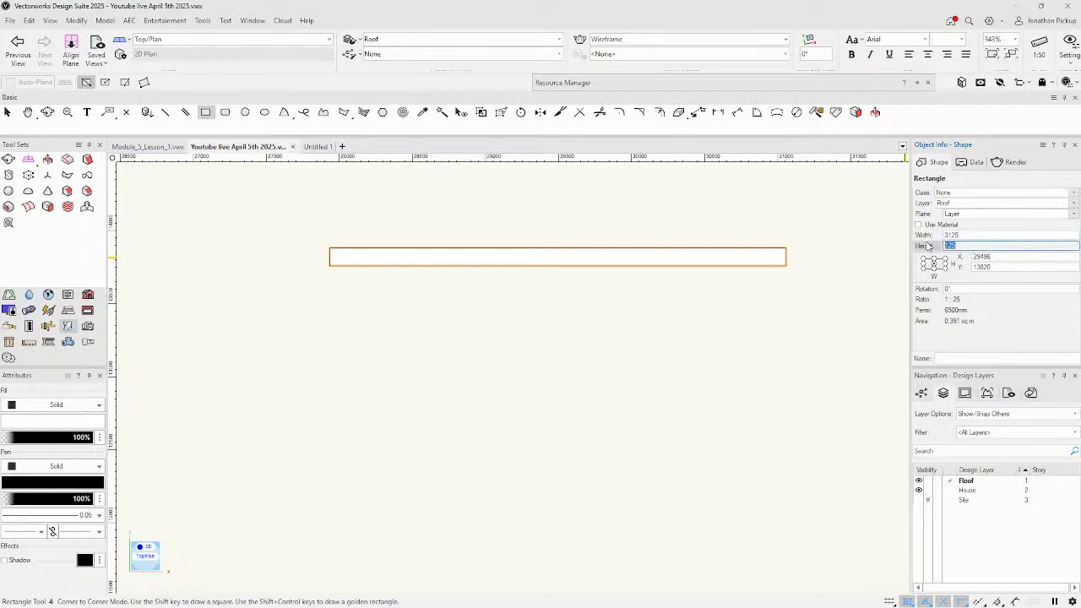
pyautogui.write('90')
pyautogui.press('Return')
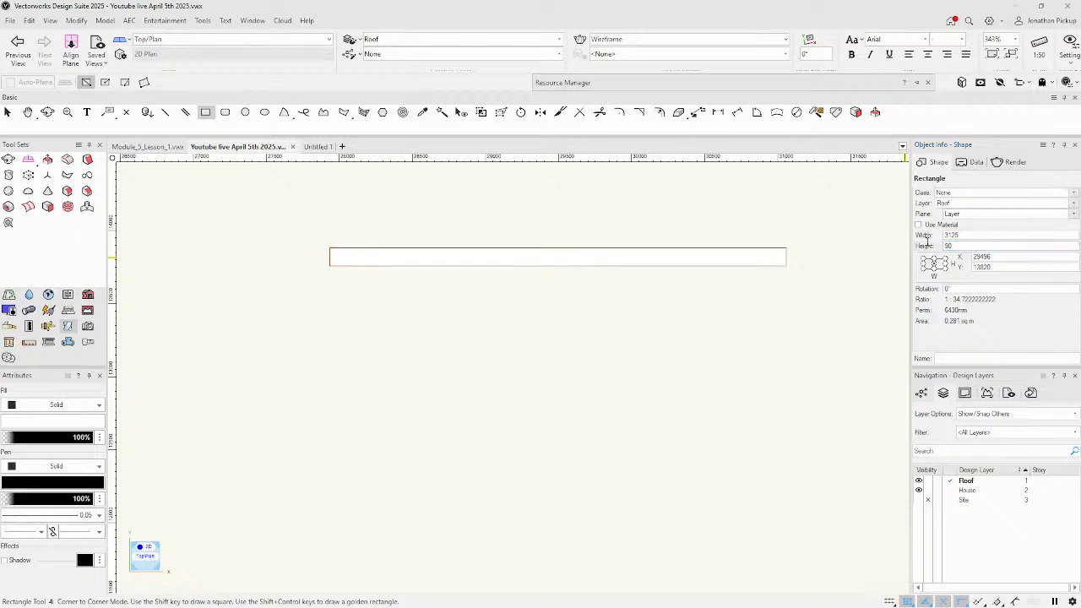
pyautogui.moveTo(973, 235); pyautogui.dragTo(941, 234)
pyautogui.click(973, 234)
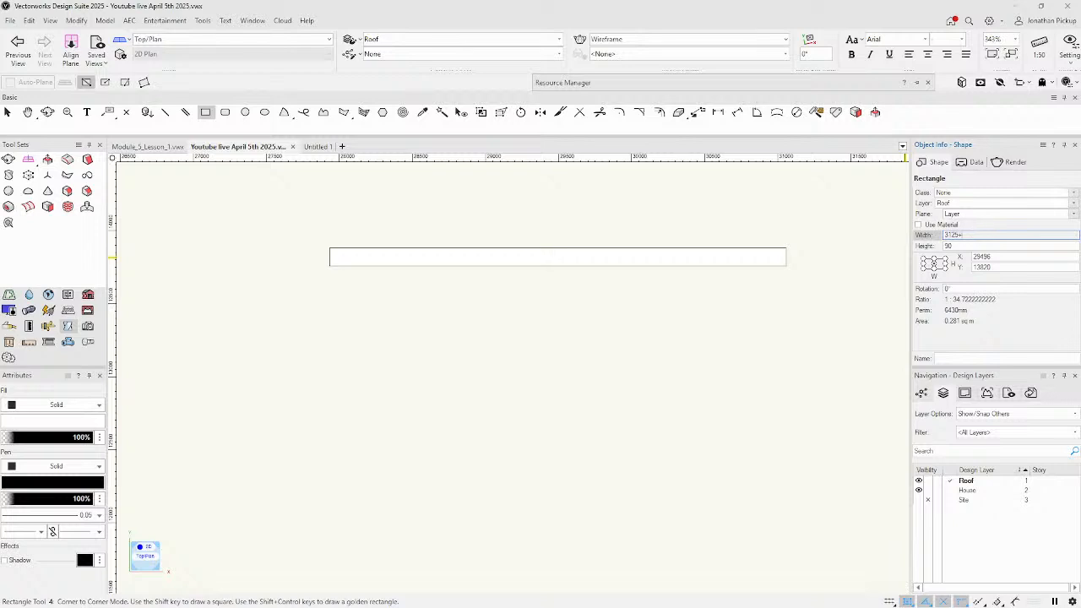
pyautogui.press('Return')
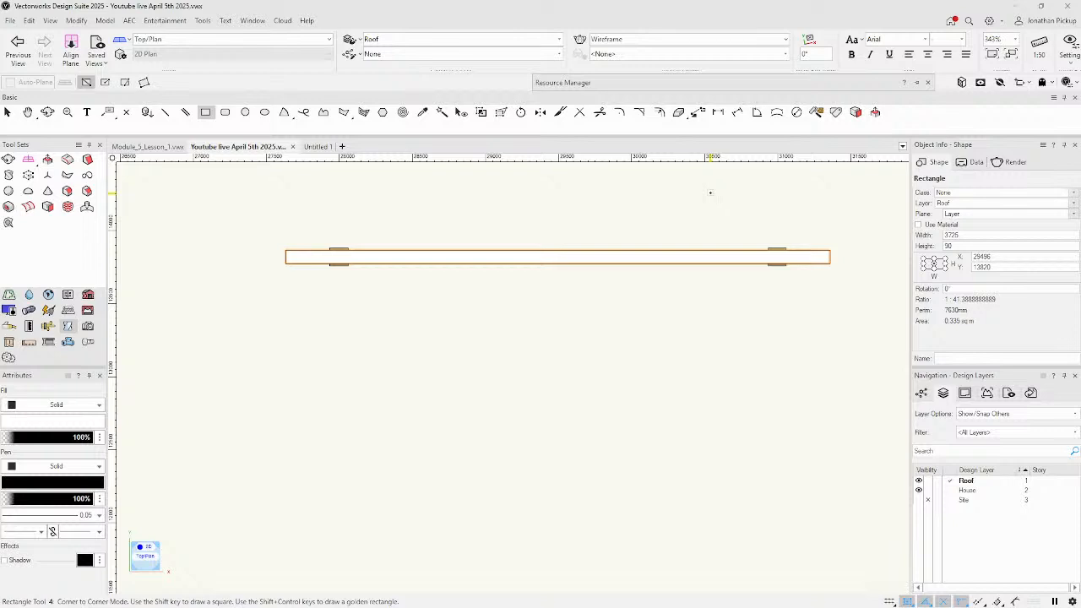
pyautogui.hotkey('ctrl', 'e')
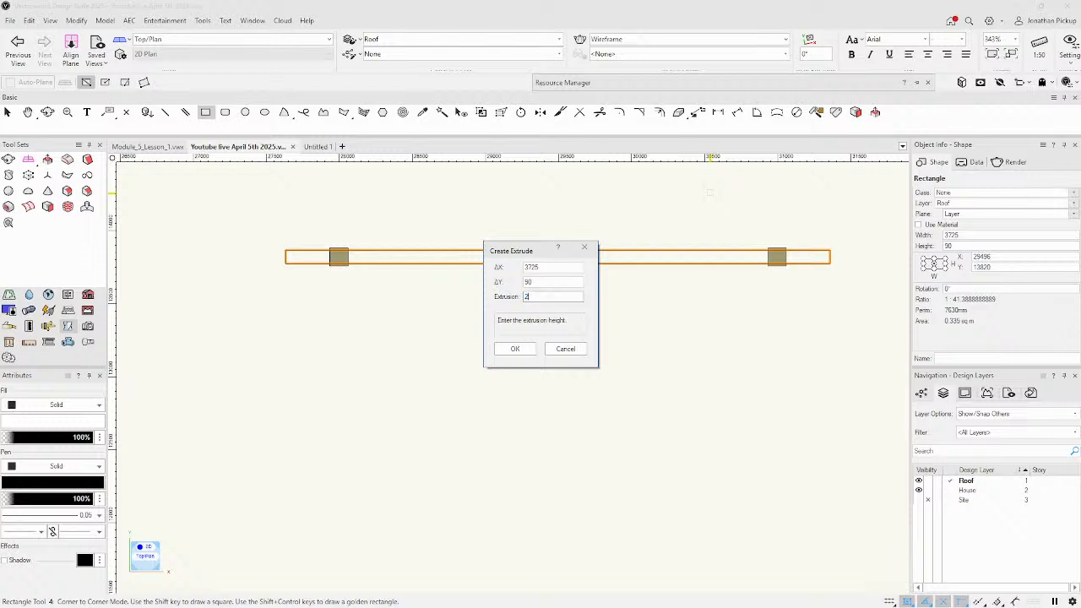
# Extrude the rectangle 200 high into a beam.
pyautogui.write('200')
pyautogui.press('Return')
pyautogui.keyDown('ctrl'); pyautogui.moveTo(542, 489); pyautogui.dragTo(410, 309, button='middle'); pyautogui.keyUp('ctrl')
pyautogui.moveTo(499, 509); pyautogui.dragTo(336, 305, button='middle')
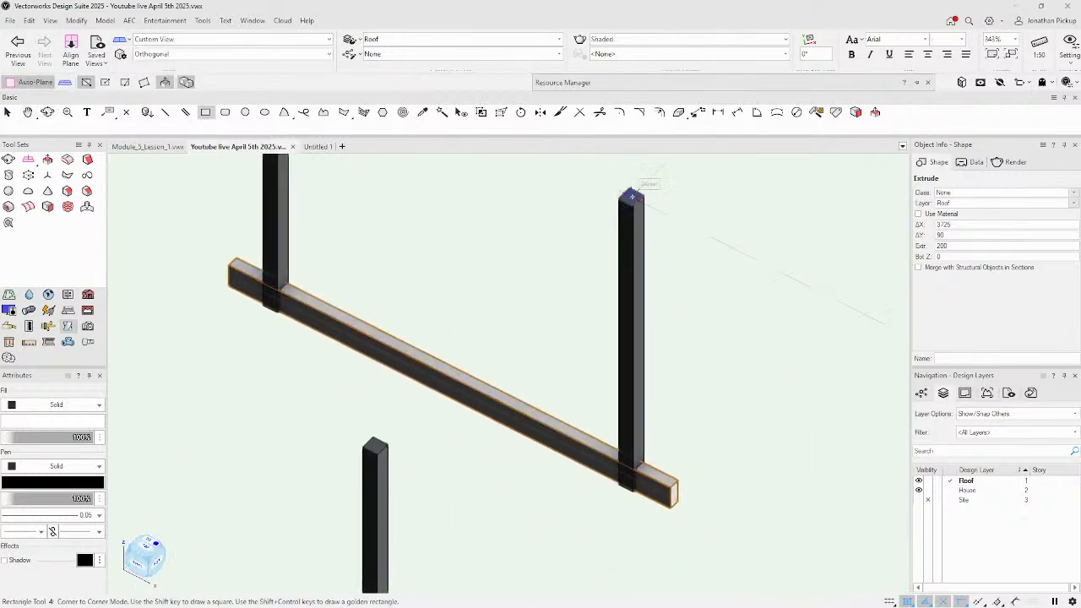
# Copy the beam from the post base up onto the post tops and delete the original lower beam.
pyautogui.click(697, 115)
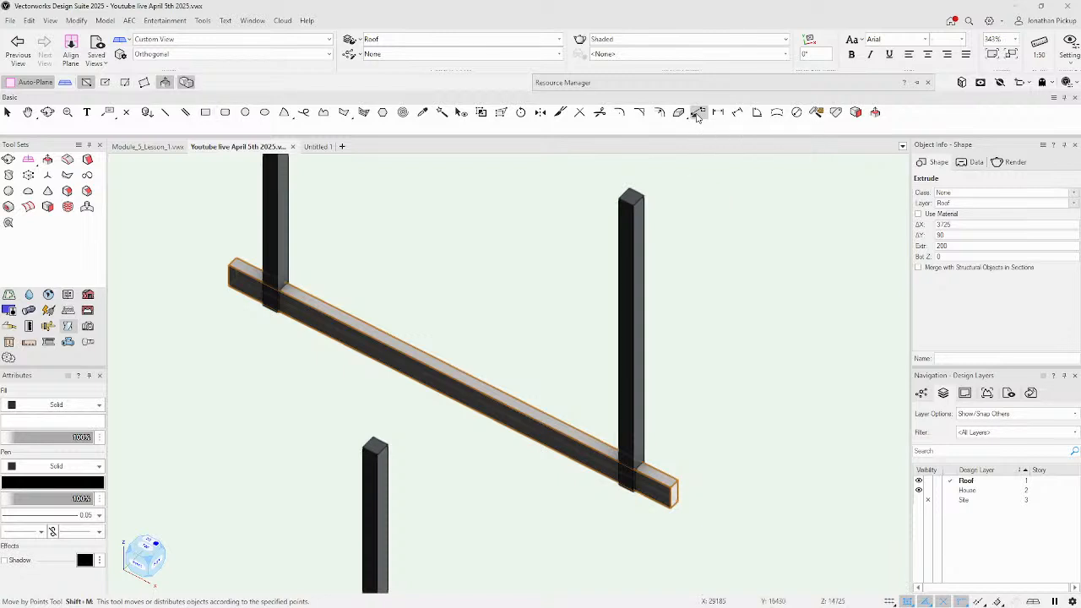
pyautogui.click(633, 490)
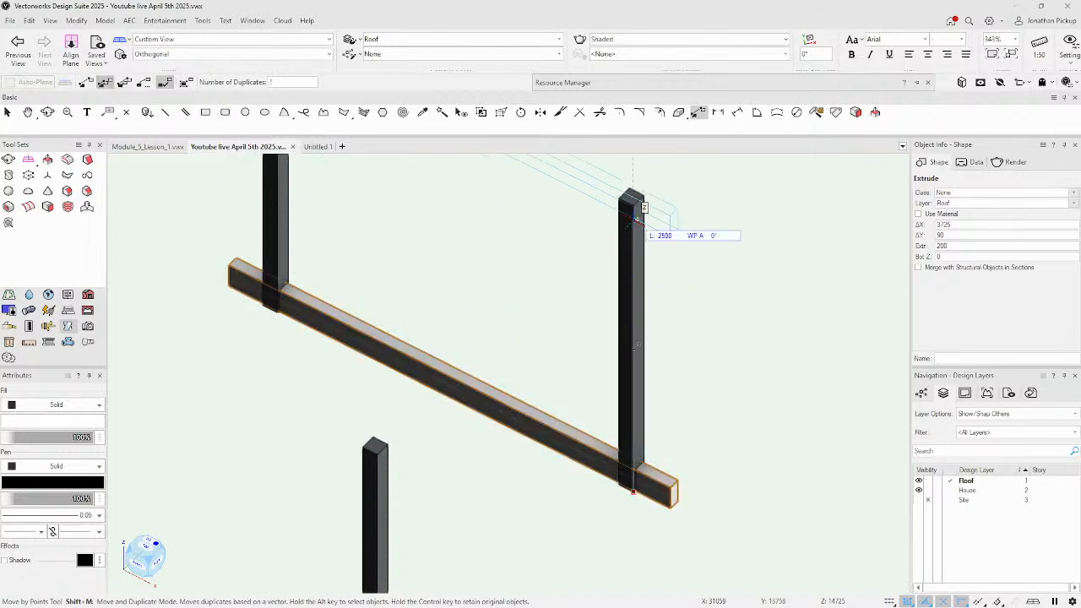
pyautogui.click(633, 206)
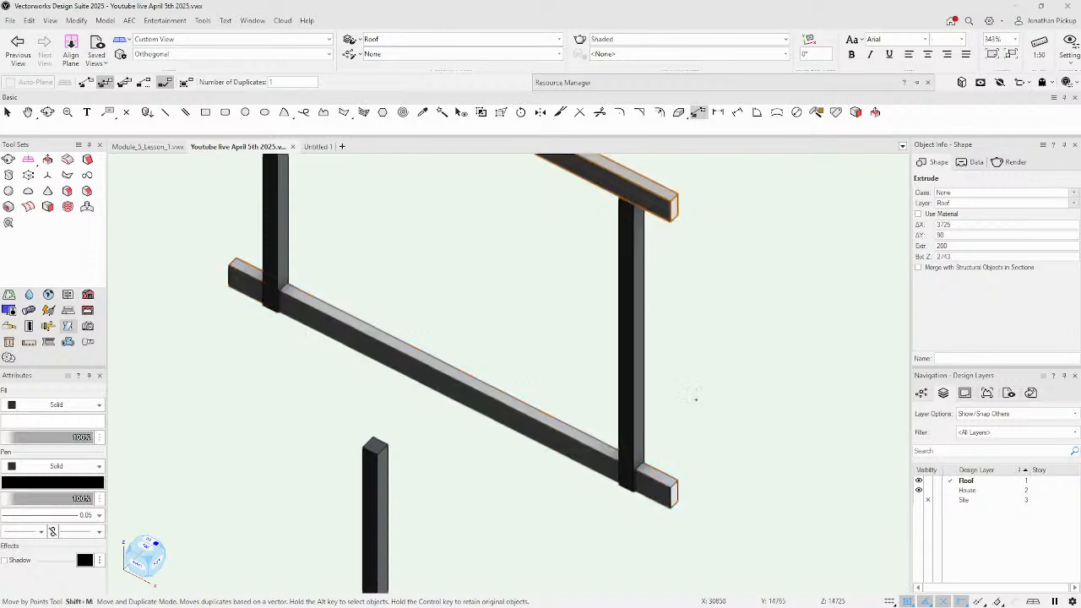
pyautogui.scroll(-4, 706, 422)
pyautogui.press('x')
pyautogui.press('x')
pyautogui.click(637, 432)
pyautogui.press('Delete')
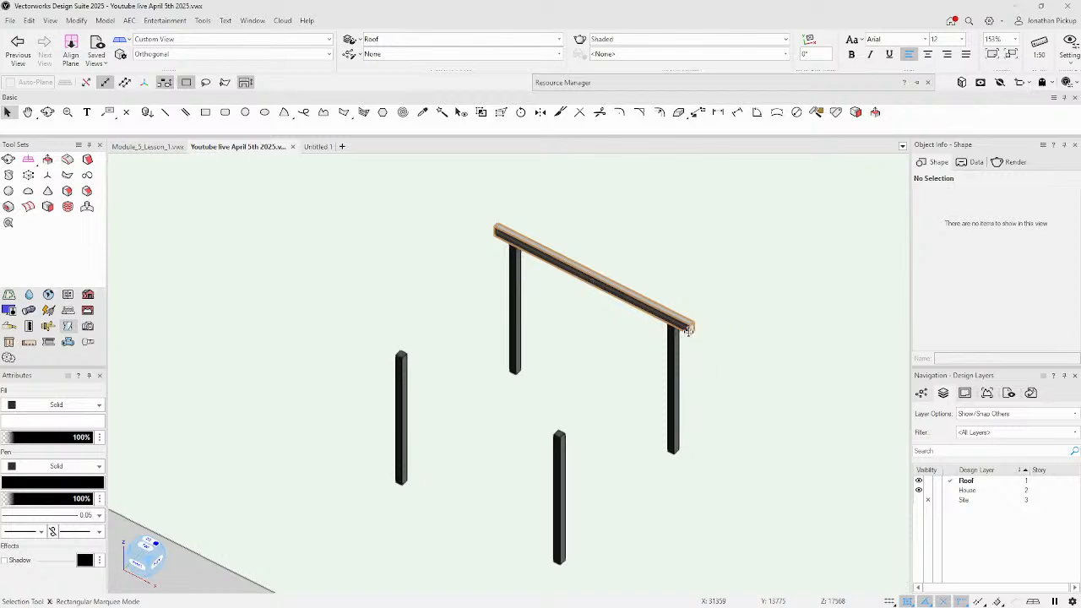
# Duplicate the top beam from the back post's base onto the front pair of posts, then return to Top/Plan.
pyautogui.click(688, 332)
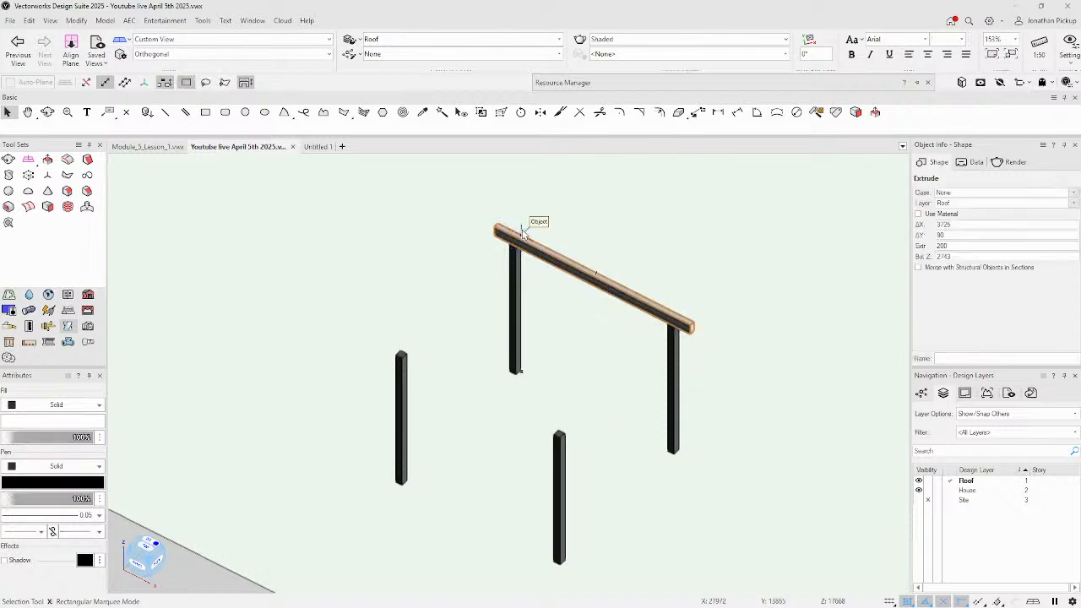
pyautogui.scroll(8, 689, 329)
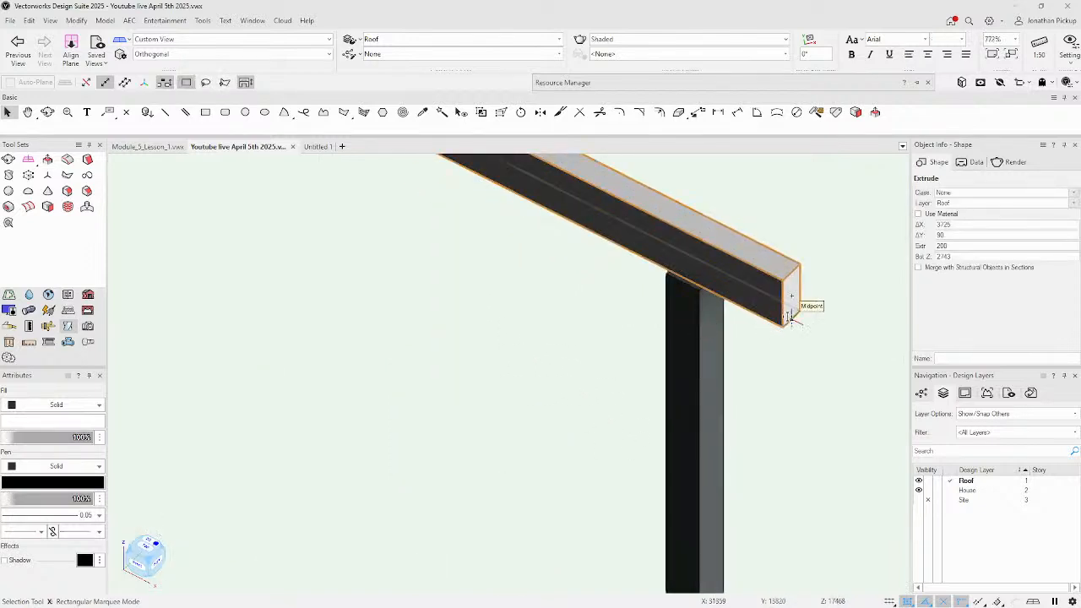
pyautogui.scroll(-8, 789, 316)
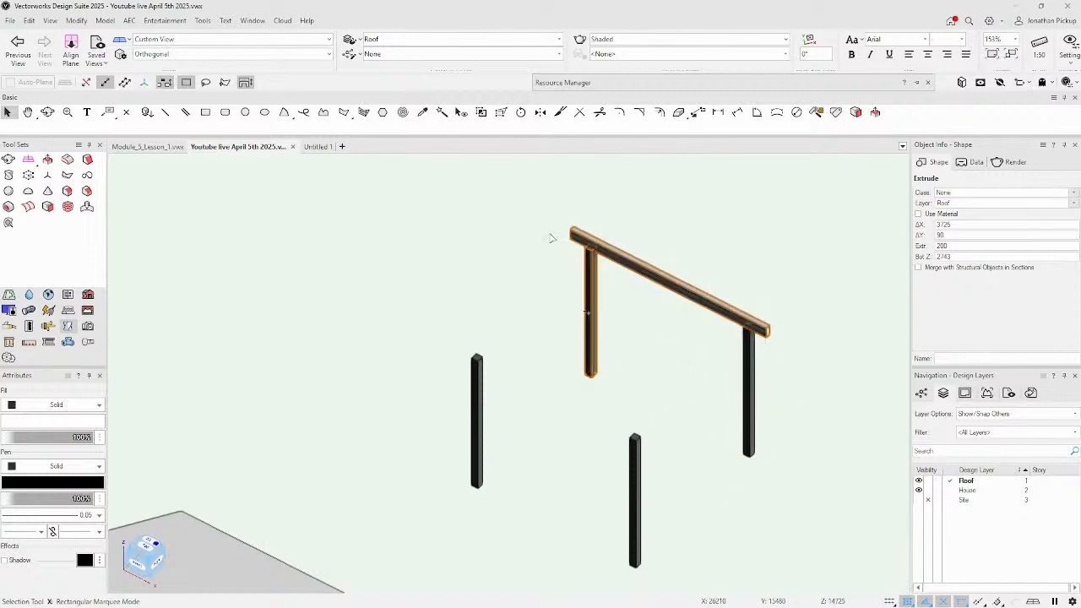
pyautogui.click(698, 112)
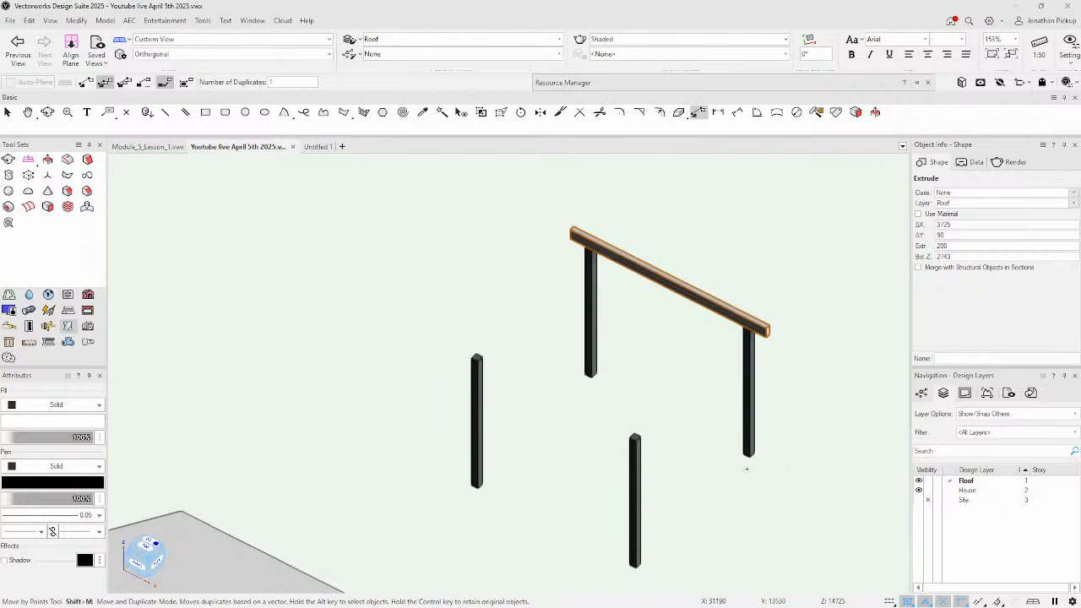
pyautogui.click(748, 457)
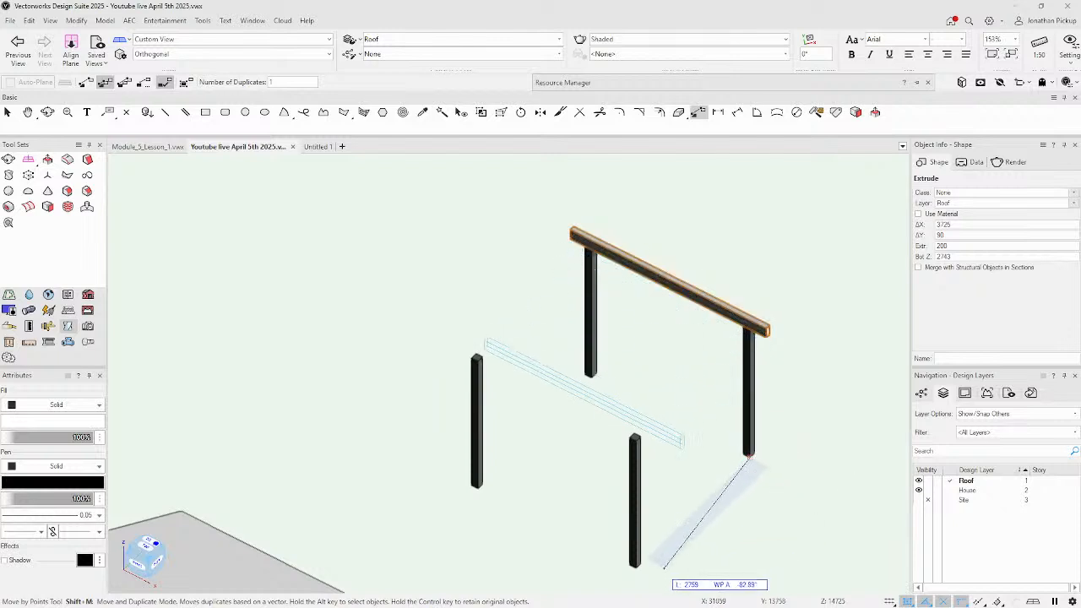
pyautogui.click(635, 568)
pyautogui.press('h')
pyautogui.moveTo(471, 495); pyautogui.dragTo(422, 472)
pyautogui.hotkey('shift', 'm')
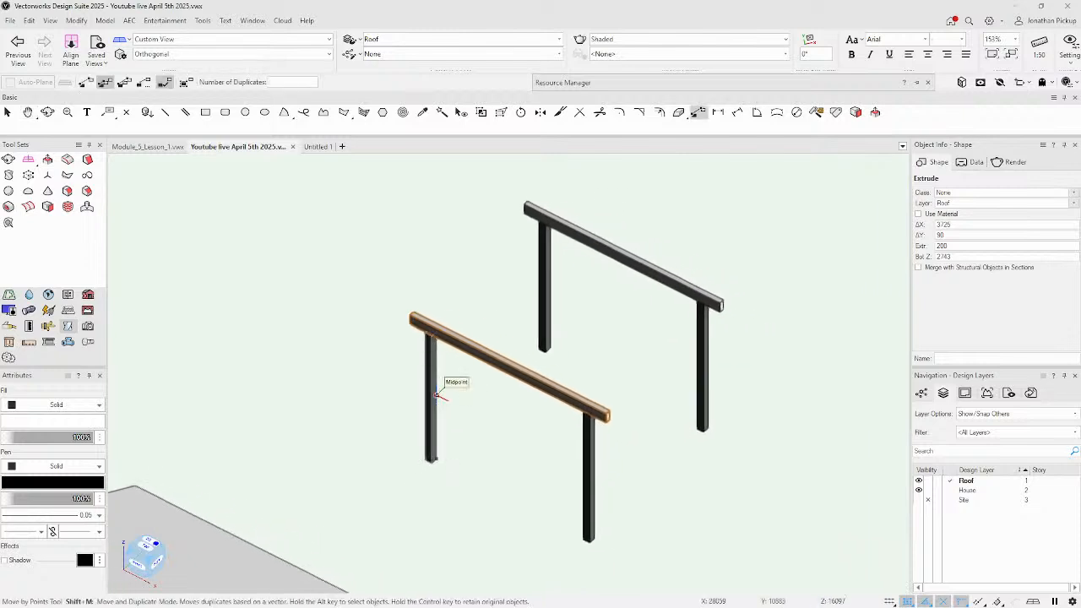
pyautogui.press('F5')
# Enable Ctrl+click in-place duplication on the Edit page of Vectorworks Preferences.
pyautogui.press('x')
pyautogui.scroll(2, 367, 260)
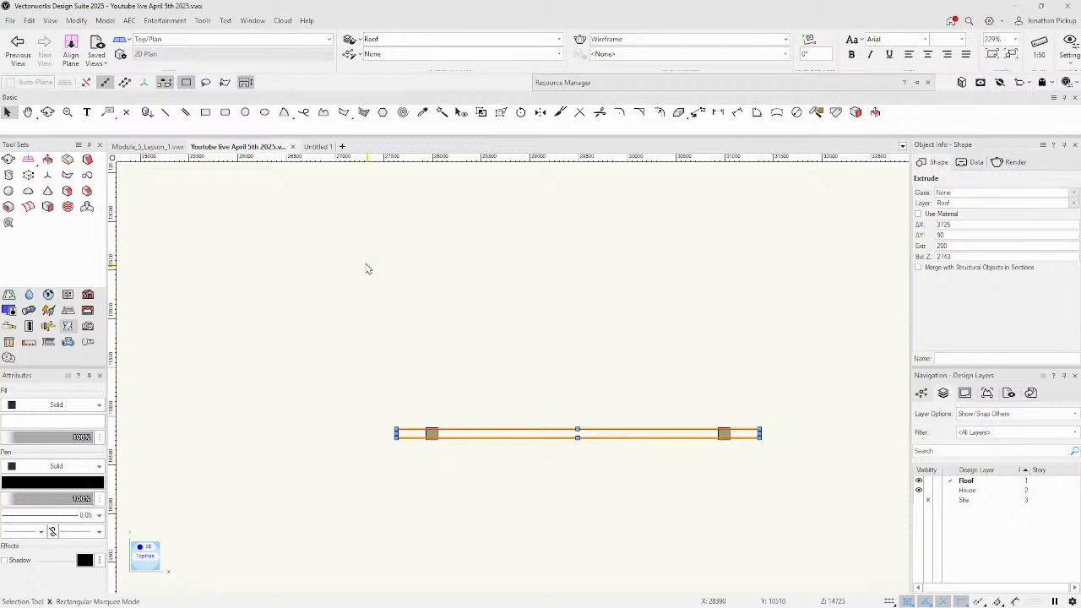
pyautogui.scroll(-2, 368, 283)
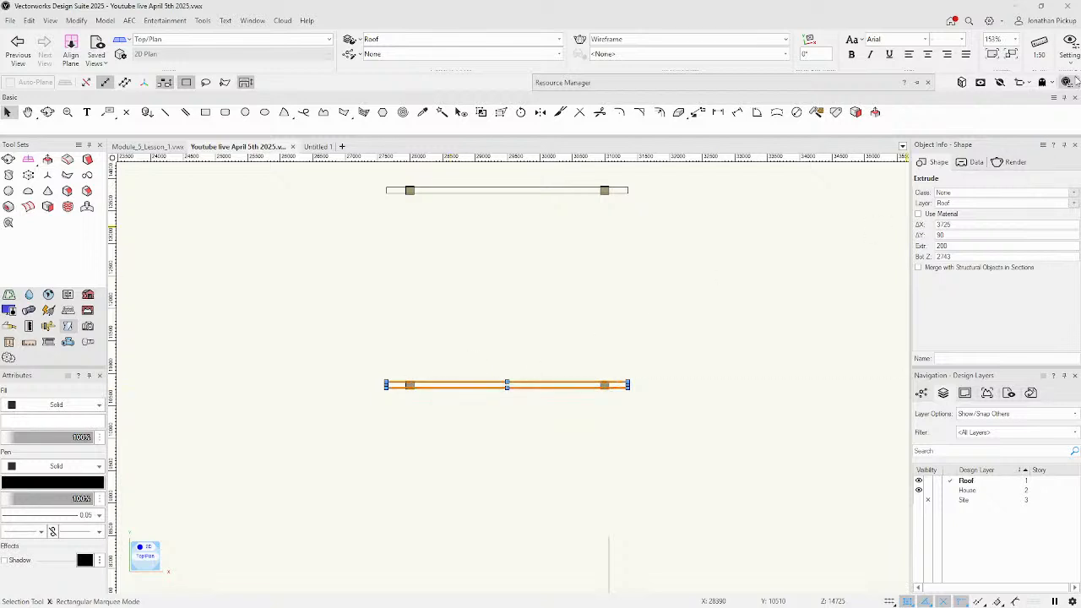
pyautogui.click(1067, 82)
pyautogui.click(756, 349)
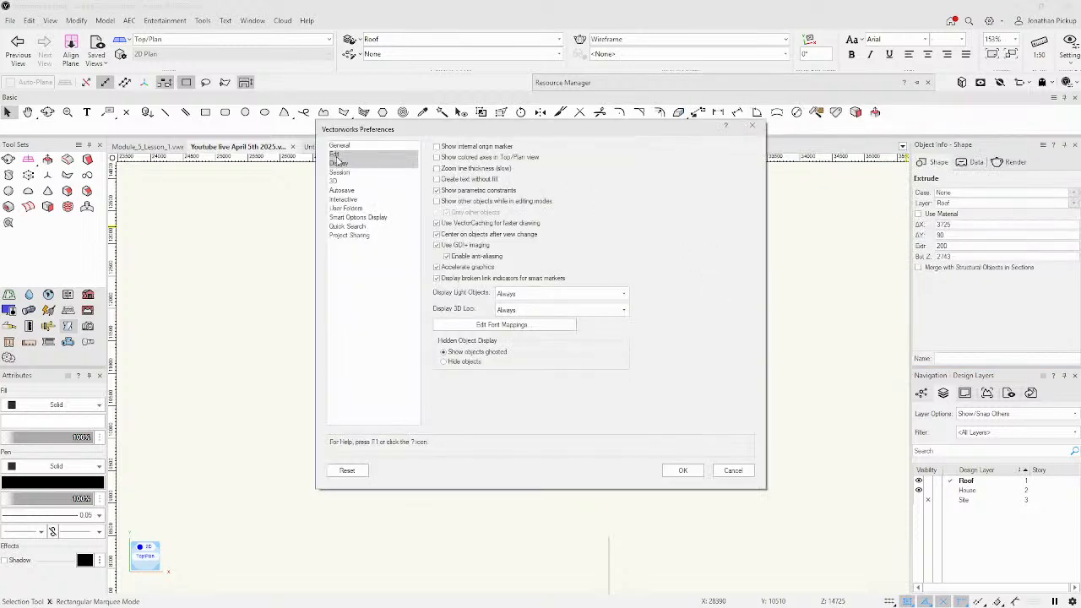
pyautogui.click(339, 148)
pyautogui.click(339, 155)
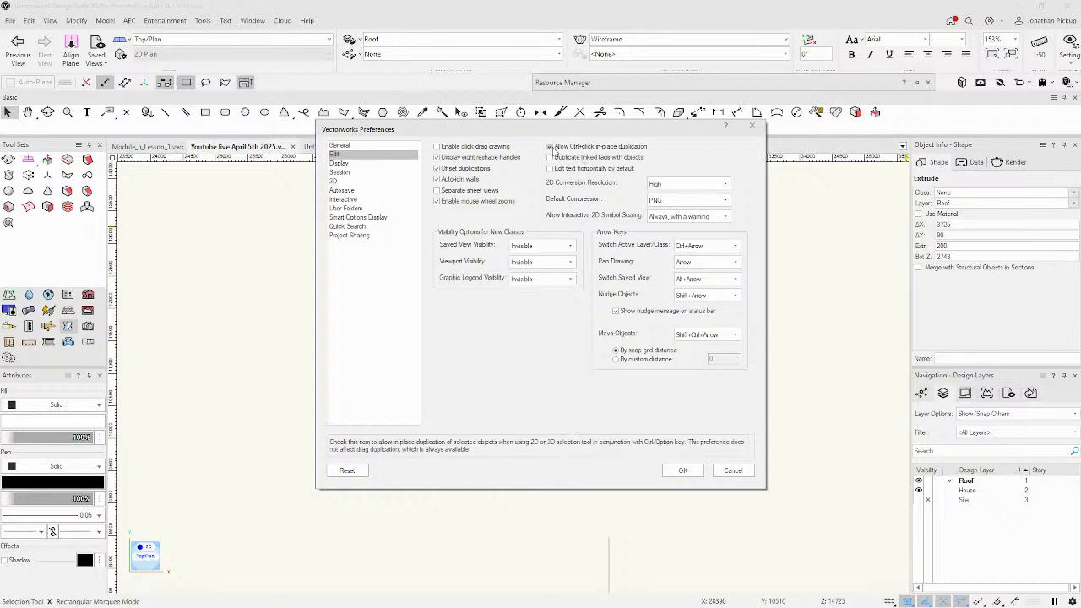
pyautogui.click(682, 470)
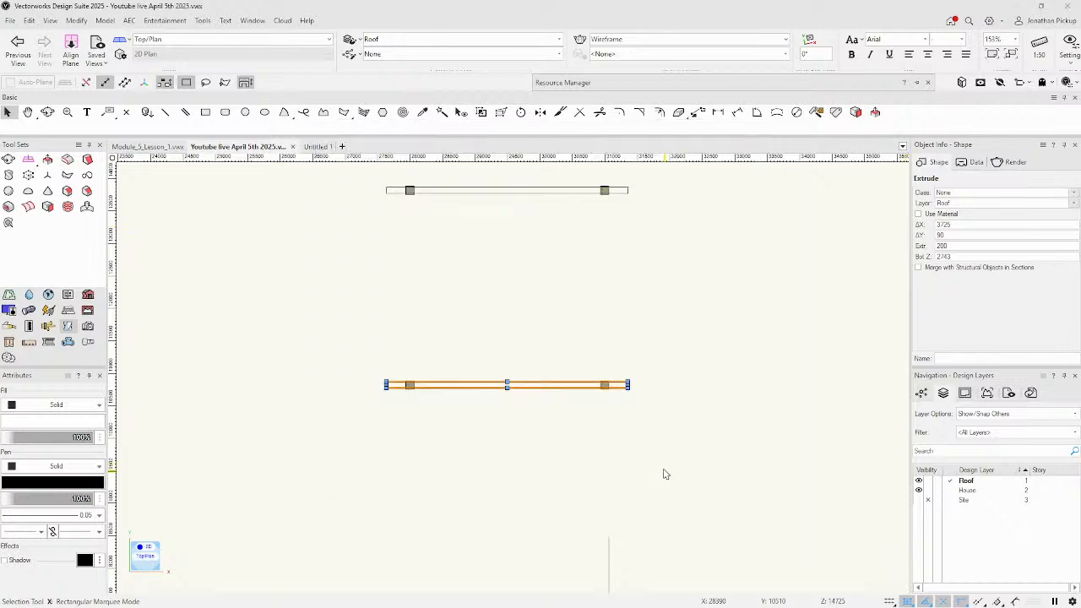
pyautogui.click(522, 454)
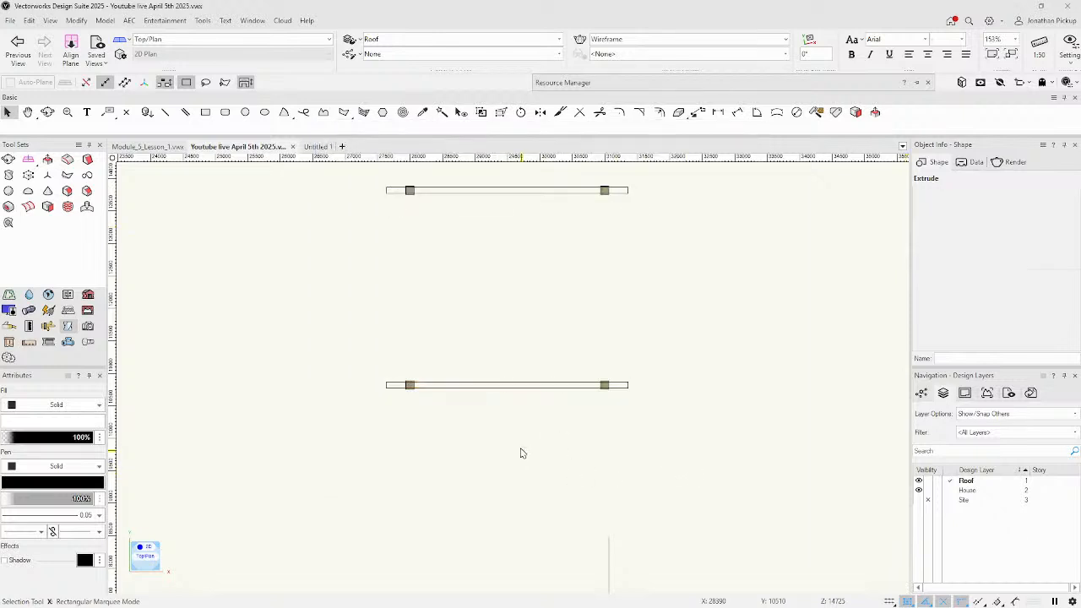
# Duplicate the lower beam rotated 90° as a 45-thick rafter and drag it over the left post.
pyautogui.click(436, 387)
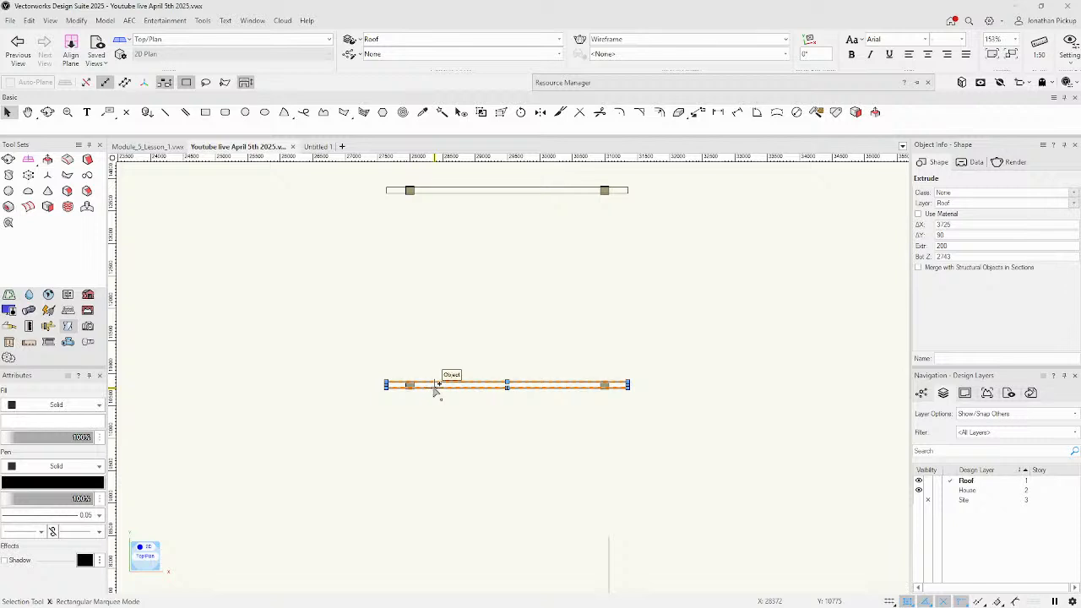
pyautogui.hotkey('ctrl', 'd')
pyautogui.hotkey('ctrl', 'l')
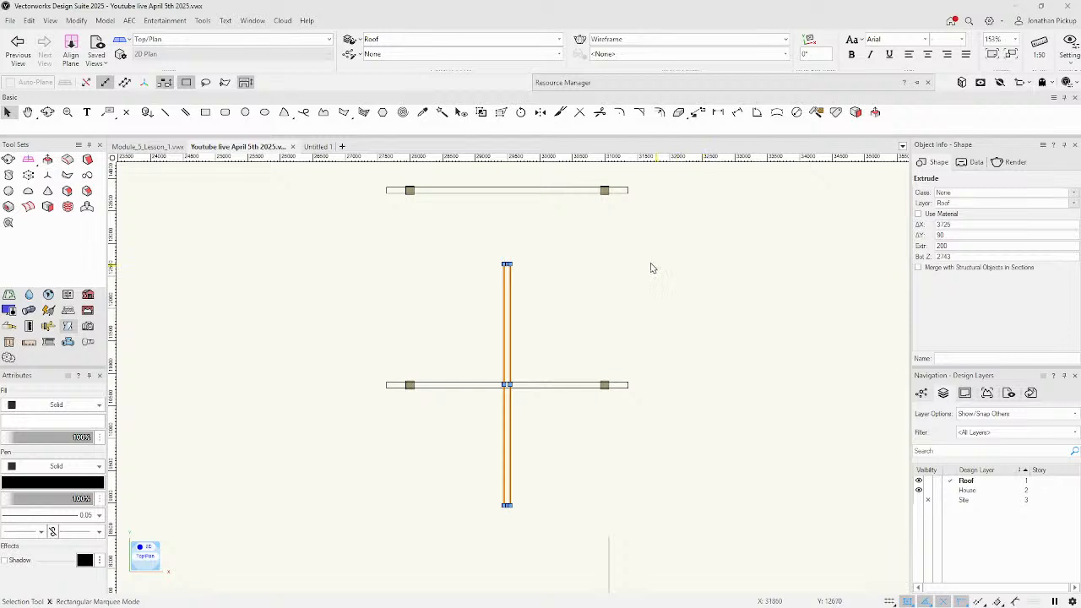
pyautogui.click(930, 234)
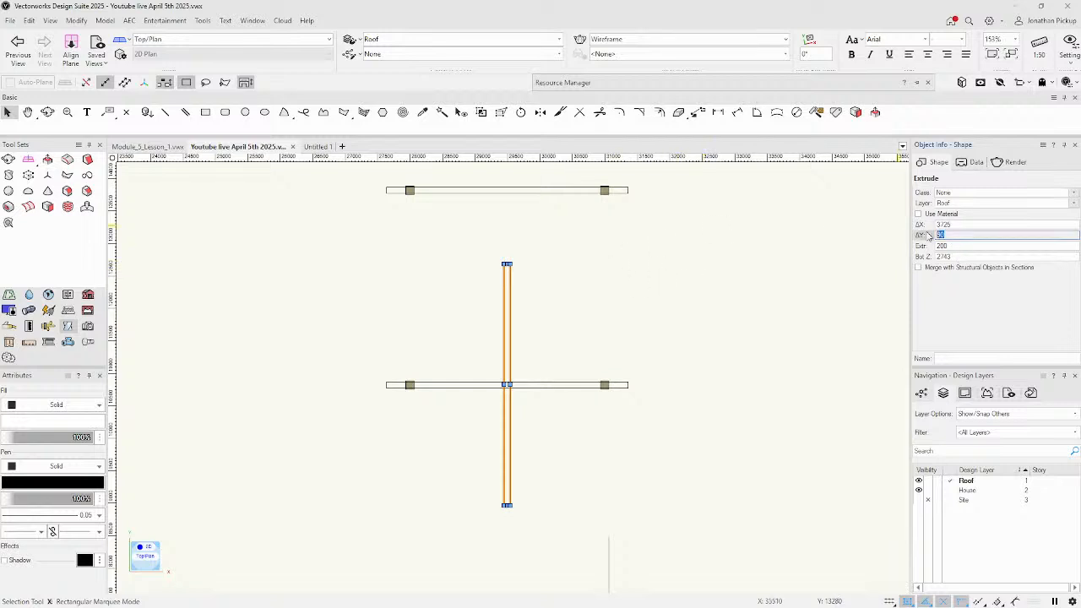
pyautogui.press('Return')
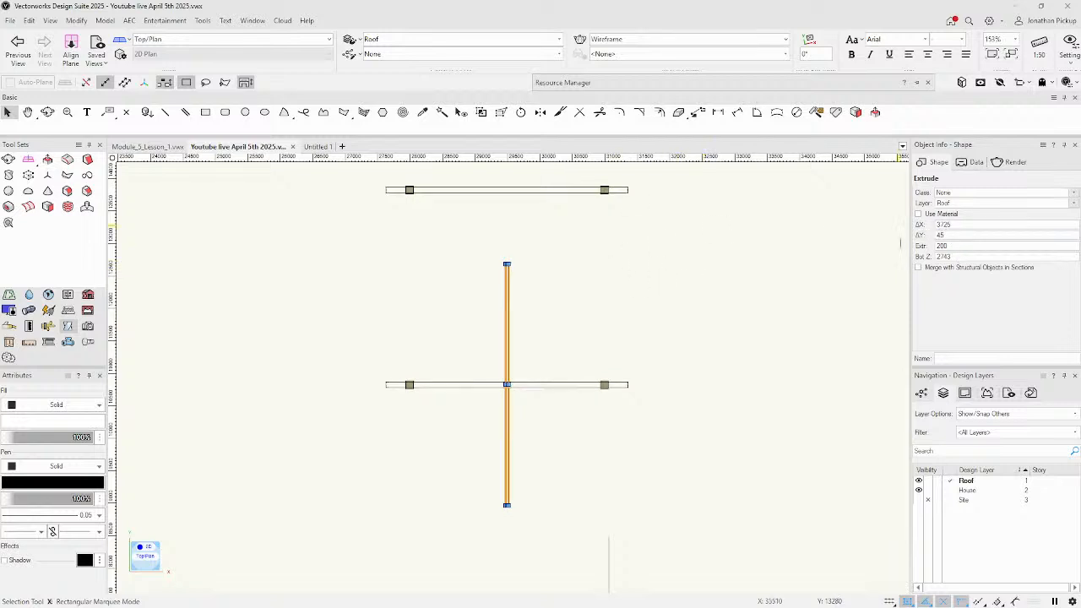
pyautogui.click(452, 483)
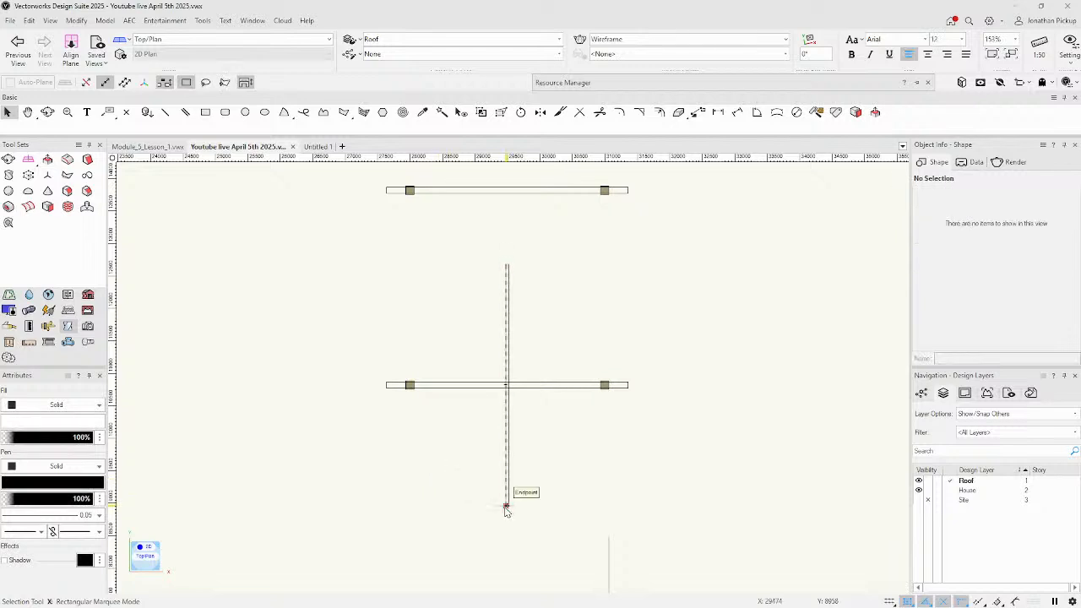
pyautogui.scroll(3, 506, 510)
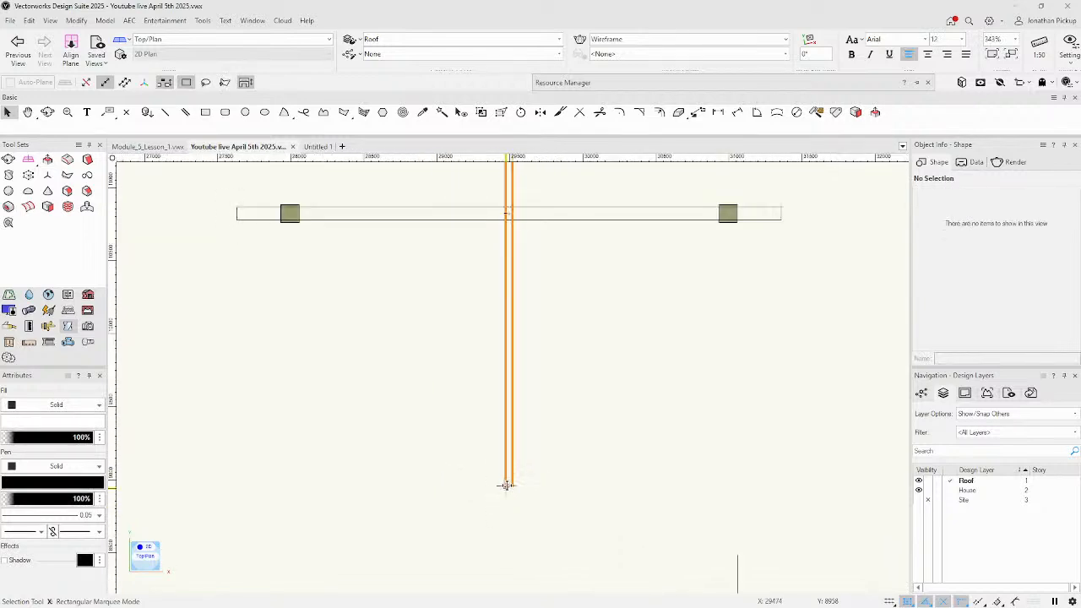
pyautogui.scroll(-2, 506, 485)
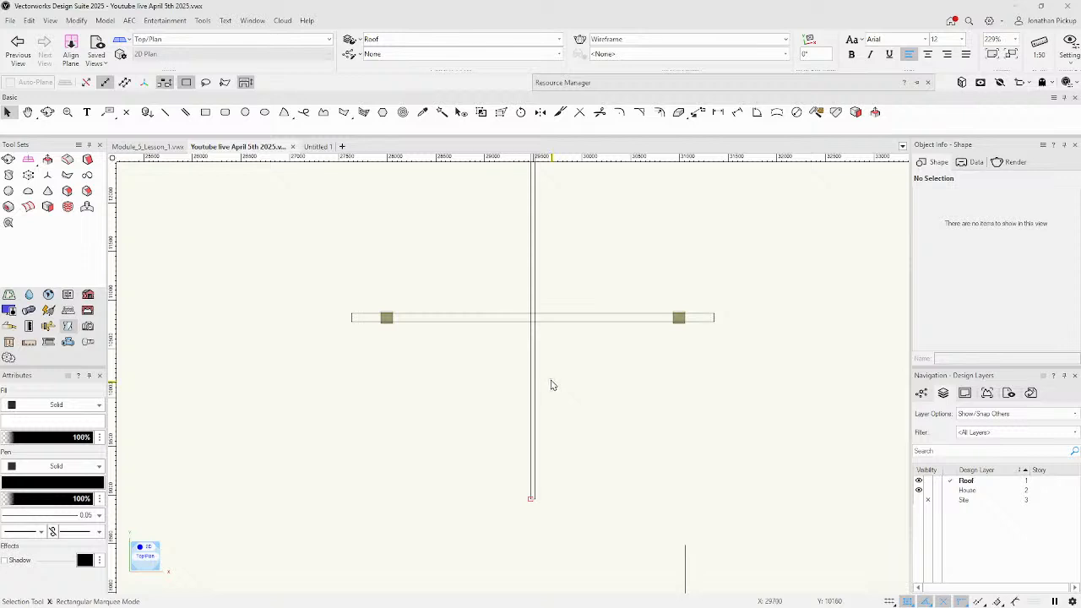
pyautogui.moveTo(532, 500); pyautogui.dragTo(380, 269)
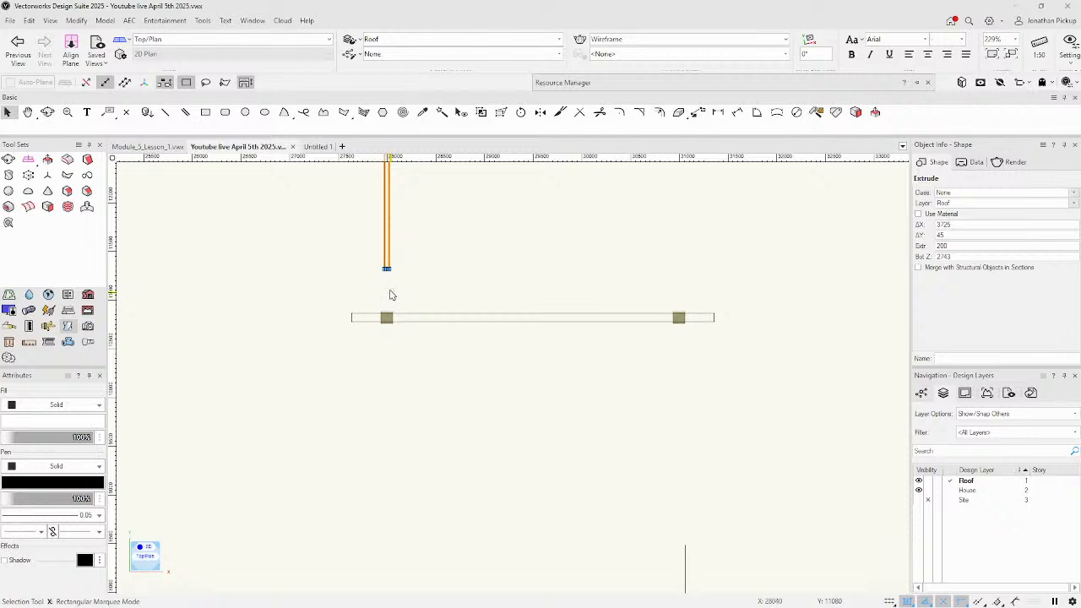
# Stretch the rafter end down to the beam block and check the joint in a 3D view.
pyautogui.scroll(2, 393, 291)
pyautogui.click(387, 275)
pyautogui.moveTo(375, 247); pyautogui.dragTo(374, 366)
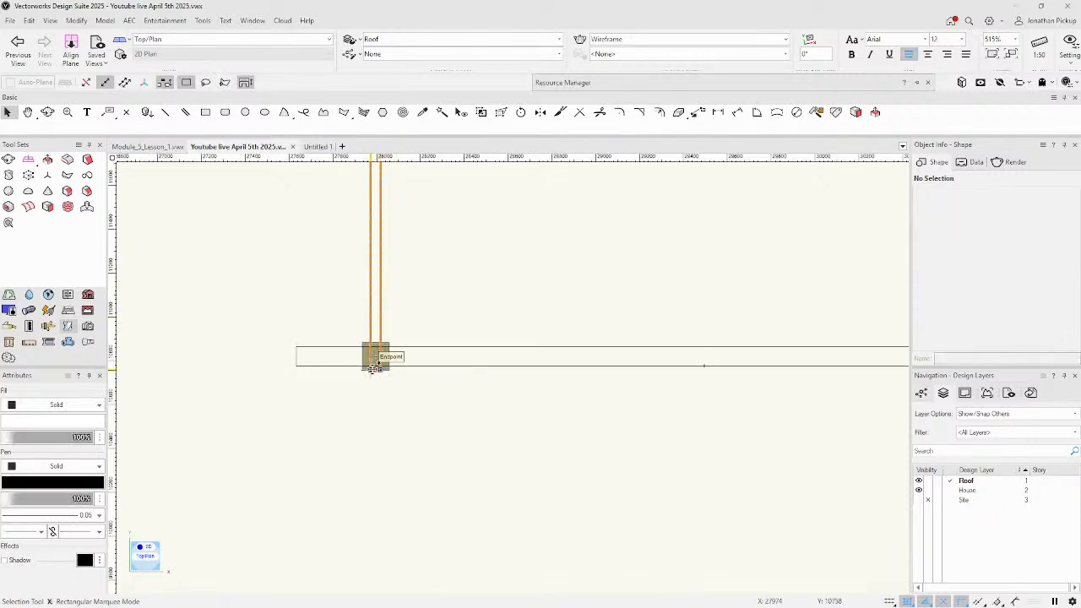
pyautogui.click(441, 307)
pyautogui.scroll(-3, 450, 281)
pyautogui.moveTo(434, 326); pyautogui.dragTo(409, 421, button='middle')
pyautogui.scroll(3, 418, 283)
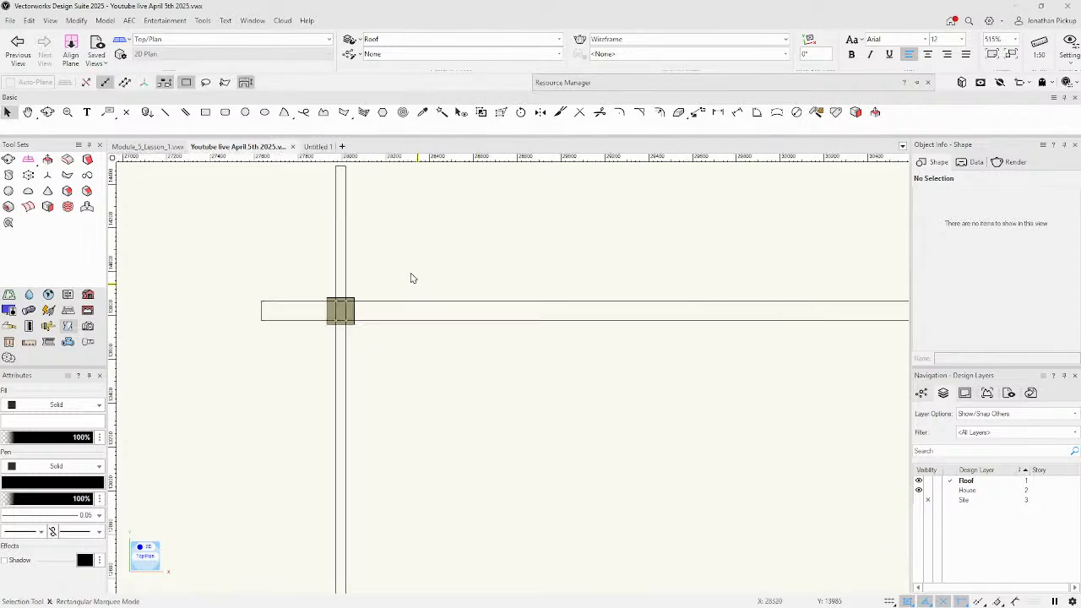
pyautogui.click(346, 181)
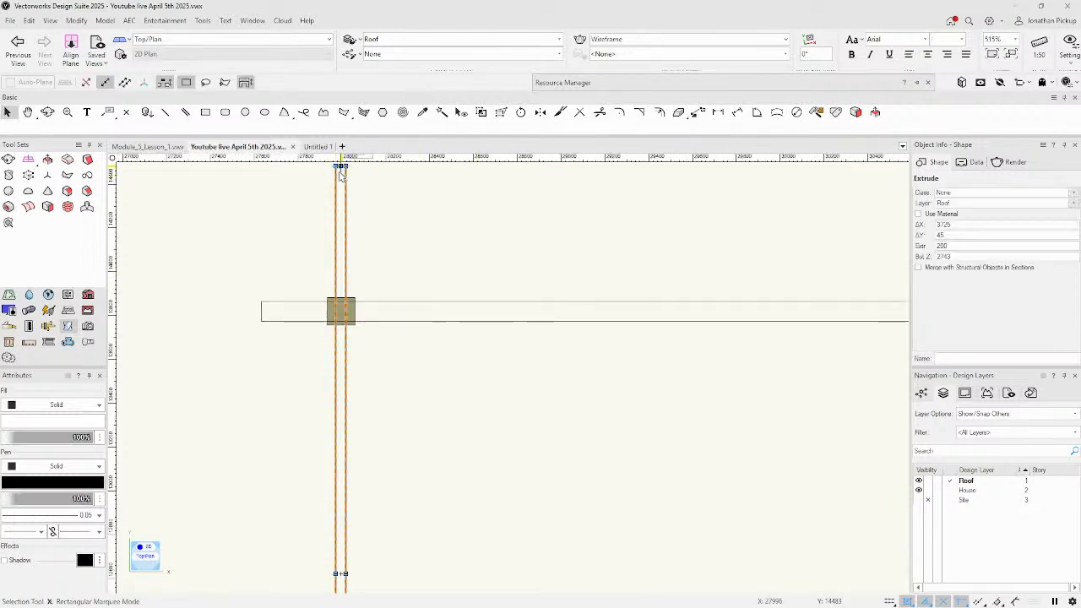
pyautogui.press('h')
pyautogui.moveTo(450, 436); pyautogui.dragTo(522, 344)
pyautogui.hotkey('shift', 'c')
pyautogui.moveTo(664, 480)
pyautogui.mouseDown()
pyautogui.moveTo(599, 447)
pyautogui.moveTo(499, 309)
pyautogui.moveTo(499, 286)
pyautogui.mouseUp()
pyautogui.keyDown('ctrl'); pyautogui.moveTo(623, 482); pyautogui.dragTo(611, 454, button='middle'); pyautogui.keyUp('ctrl')
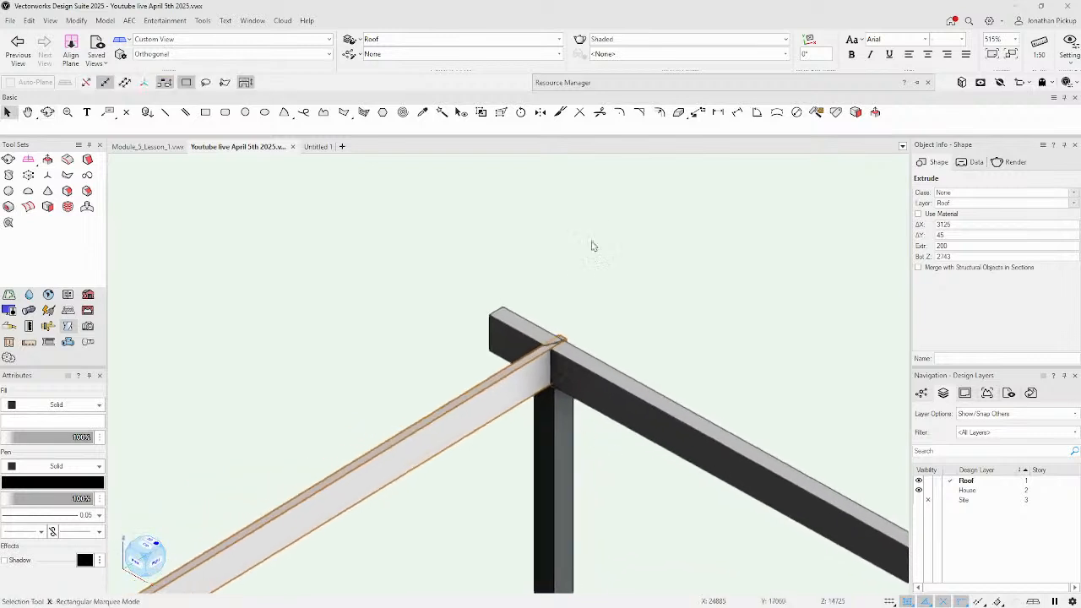
# Move the rafter up 200 onto the beam tops, to Bot Z 2943.
pyautogui.click(698, 115)
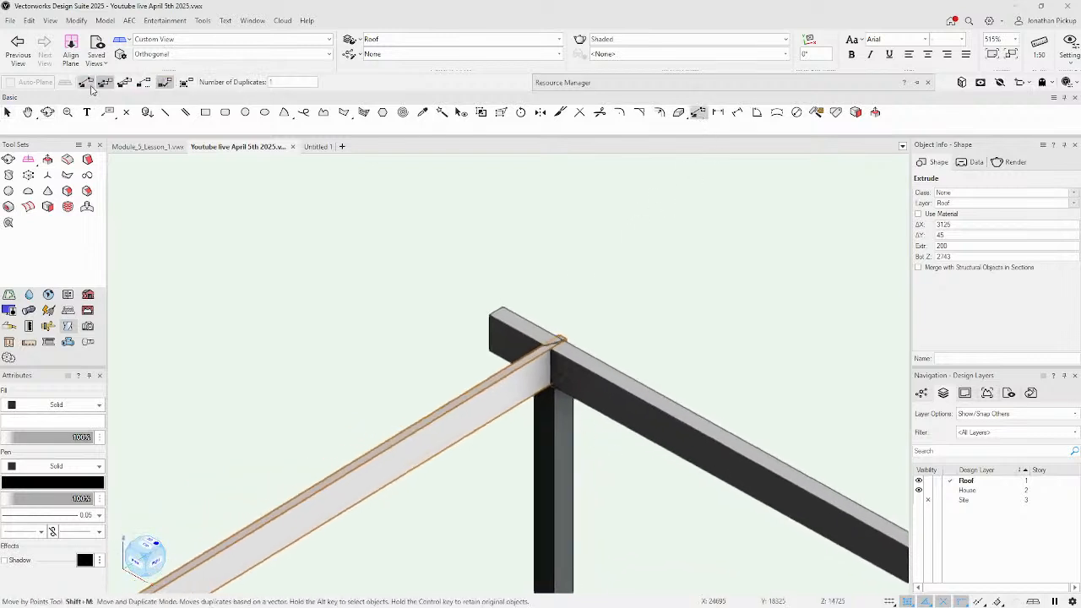
pyautogui.click(85, 82)
pyautogui.click(490, 352)
pyautogui.click(490, 313)
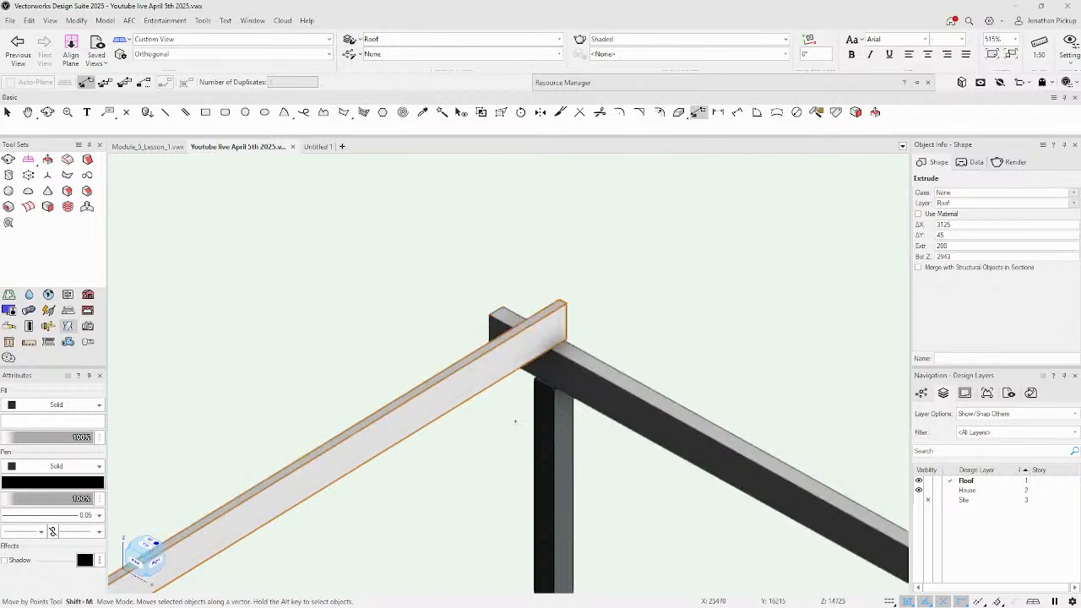
pyautogui.scroll(-3, 515, 420)
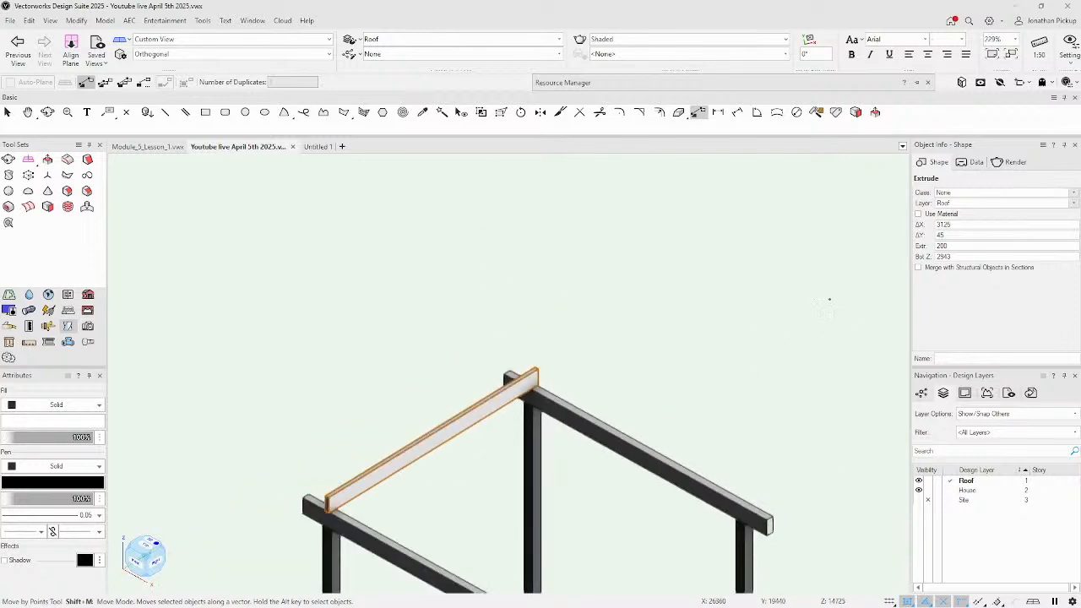
# Lengthen the rafter to 4025 (3125+900) and view its end in Right Isometric.
pyautogui.hotkey('ctrl', '5')
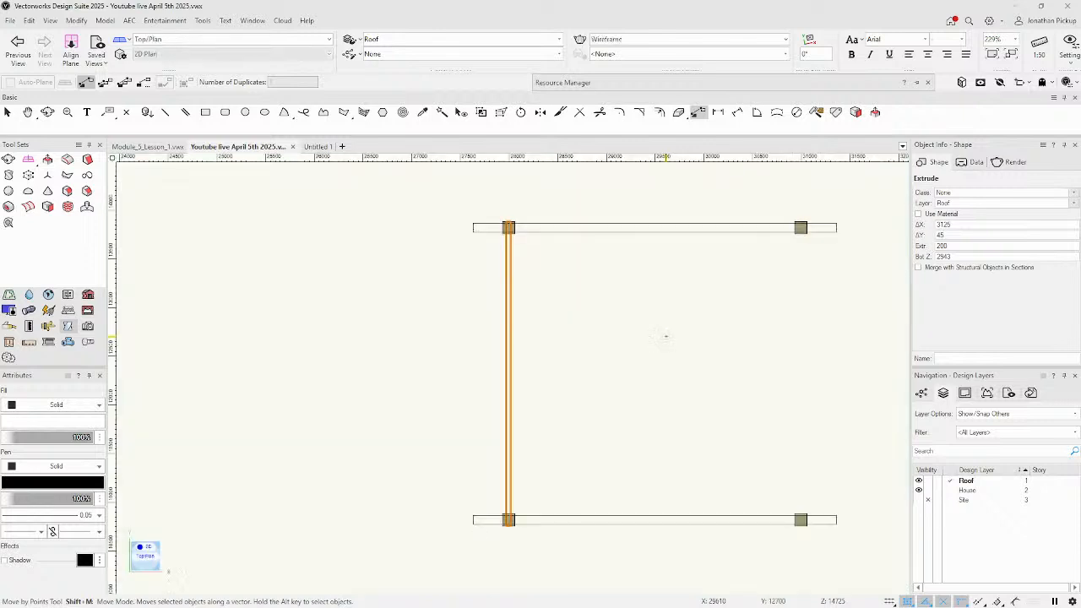
pyautogui.click(963, 223)
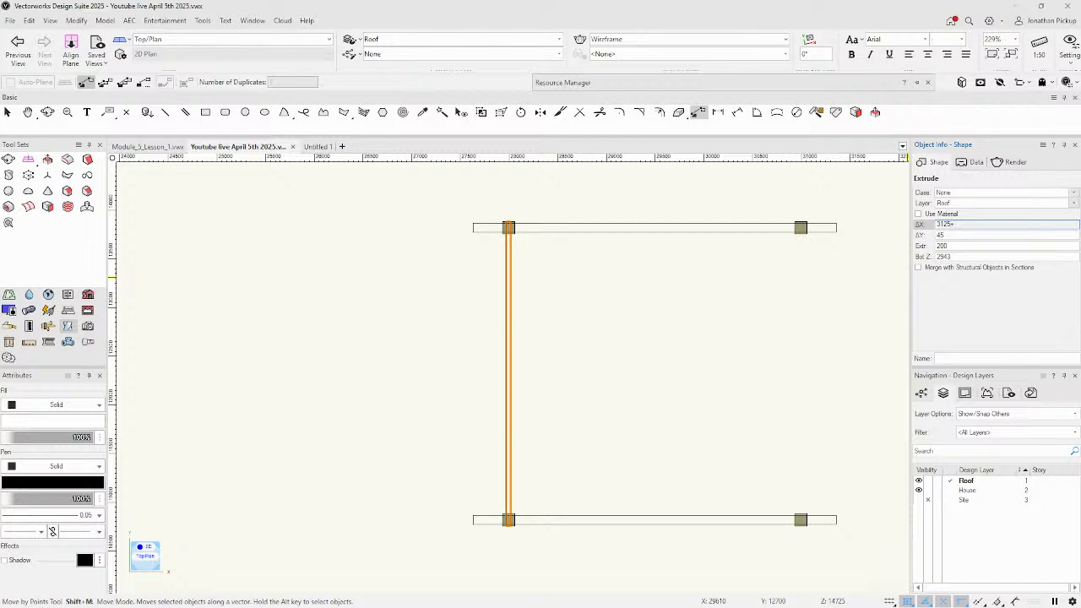
pyautogui.press('Return')
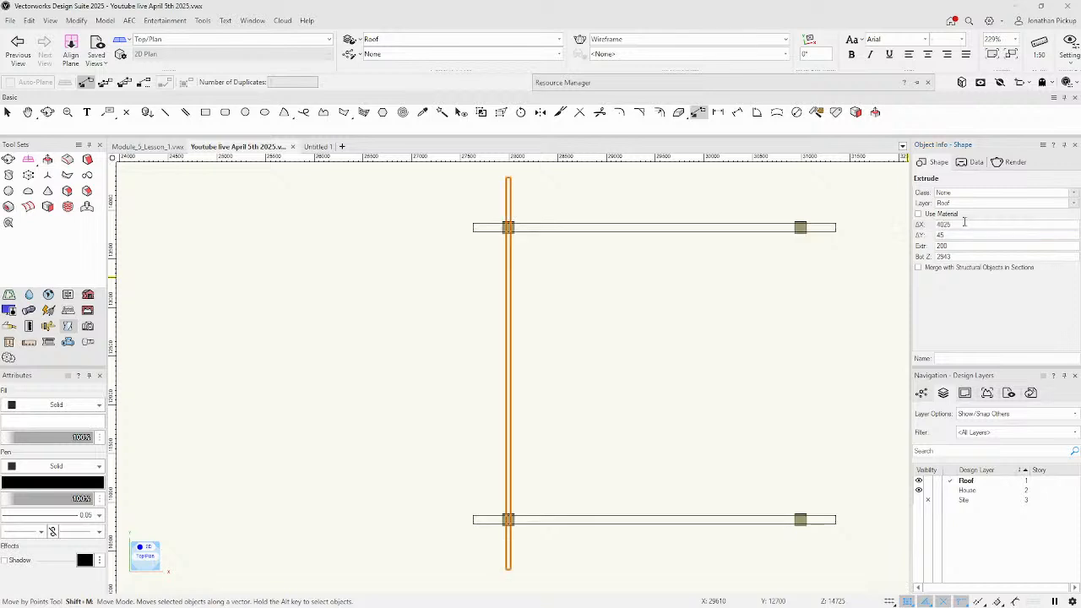
pyautogui.press('3')
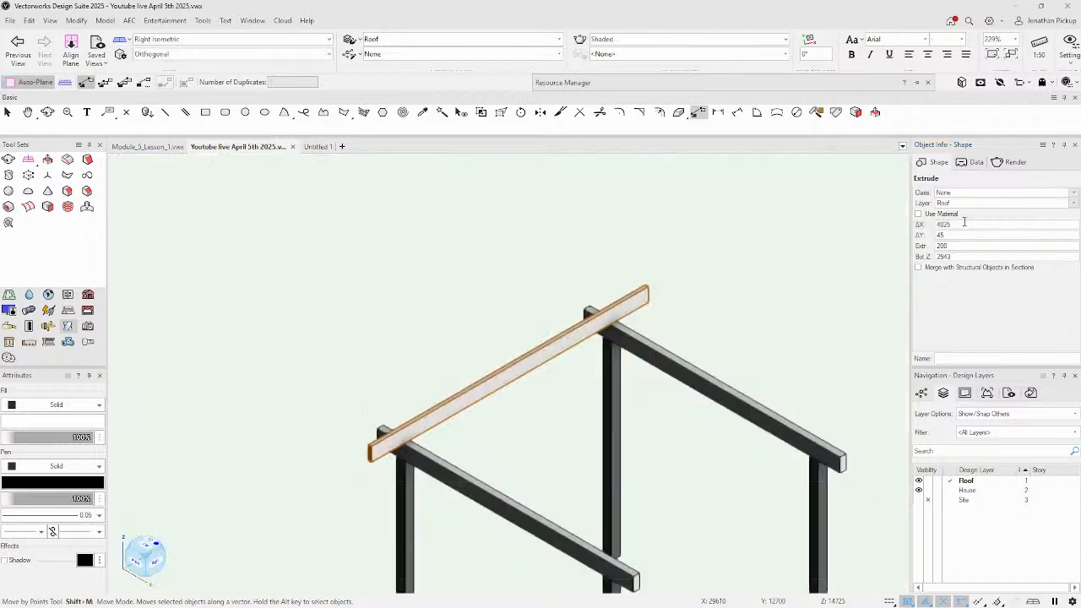
pyautogui.scroll(6, 382, 436)
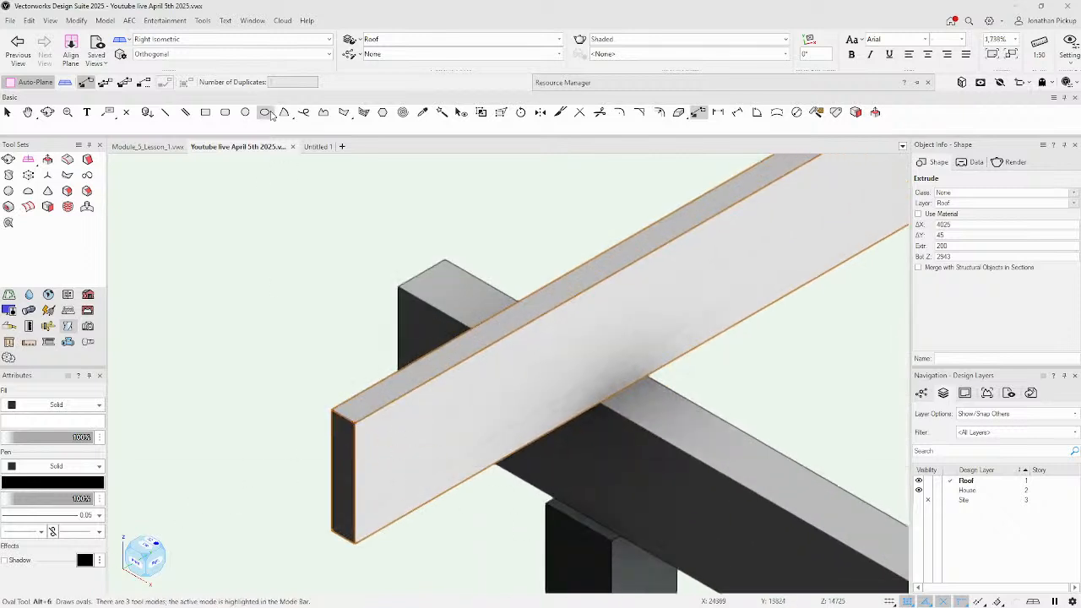
pyautogui.click(245, 112)
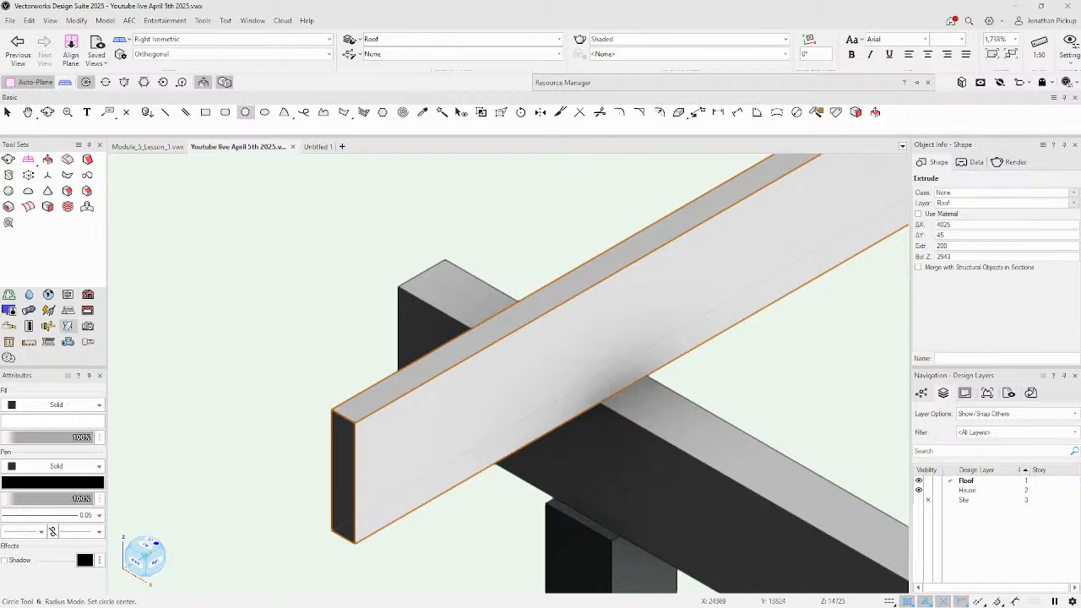
# Cut a 100-radius curved notch into the rafter's bottom corner using a circle.
pyautogui.click(202, 85)
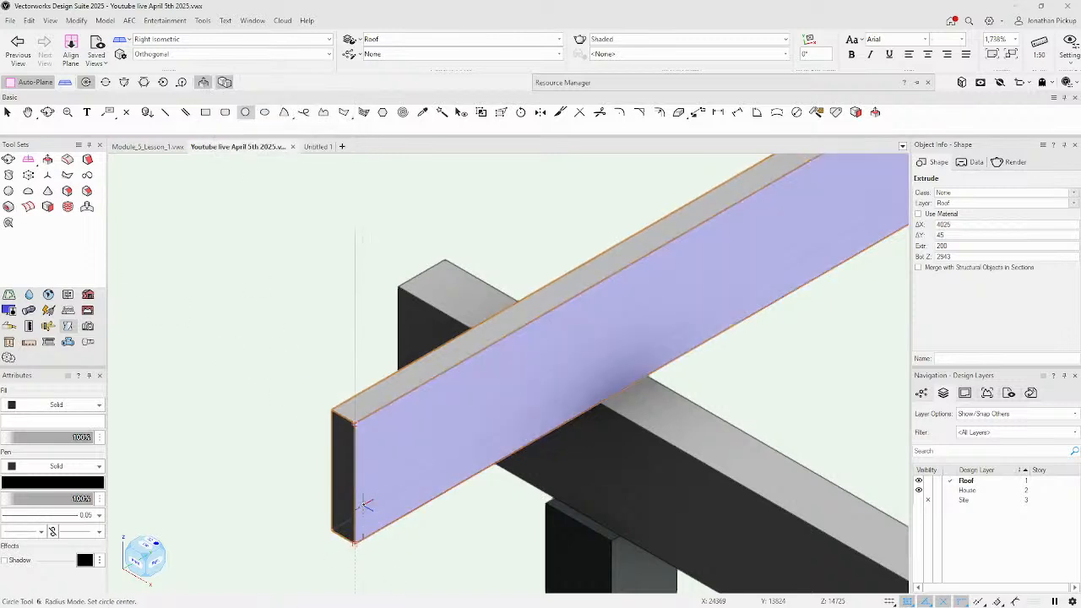
pyautogui.click(356, 541)
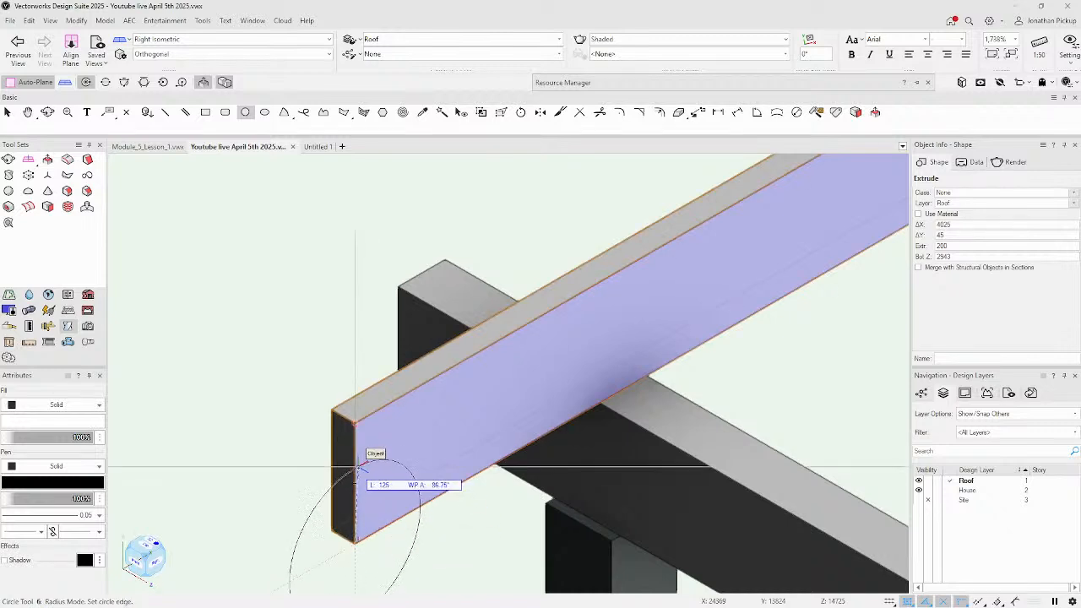
pyautogui.click(358, 480)
pyautogui.click(363, 517)
pyautogui.click(261, 475)
pyautogui.scroll(-2, 543, 457)
pyautogui.scroll(-1, 543, 458)
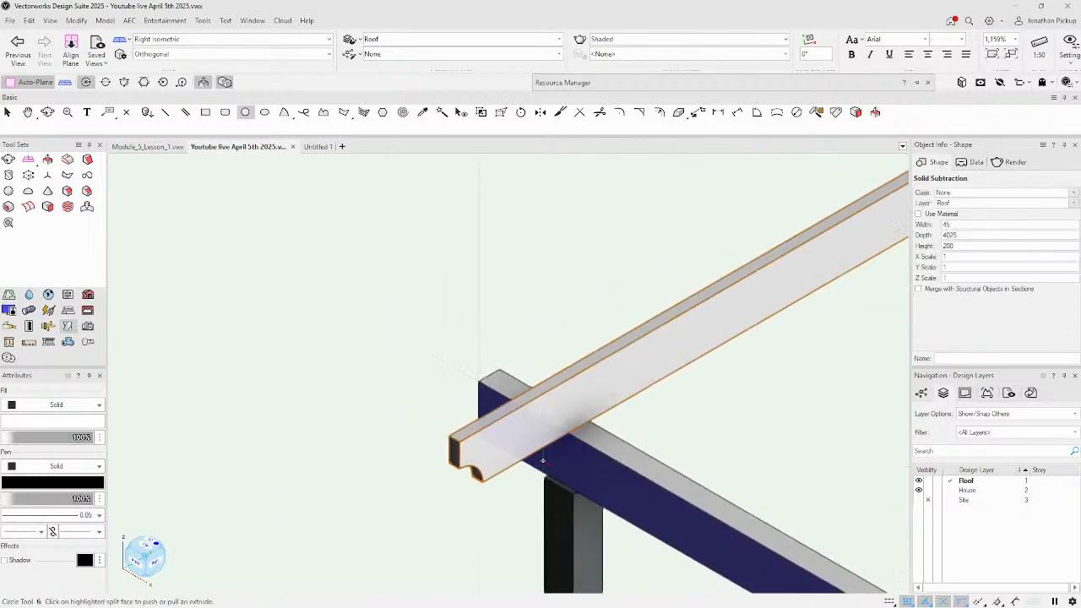
# Cut the same 100-radius curved notch at the rafter's other end, then centre it in Top/Plan.
pyautogui.moveTo(659, 376); pyautogui.dragTo(106, 579, button='middle')
pyautogui.moveTo(551, 307); pyautogui.dragTo(359, 417, button='middle')
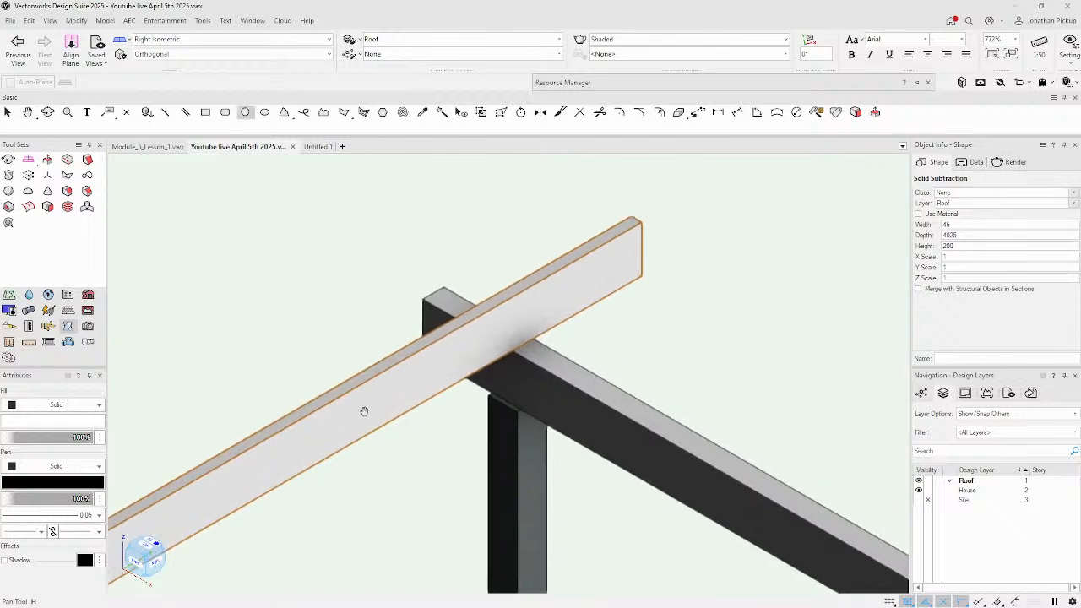
pyautogui.click(642, 276)
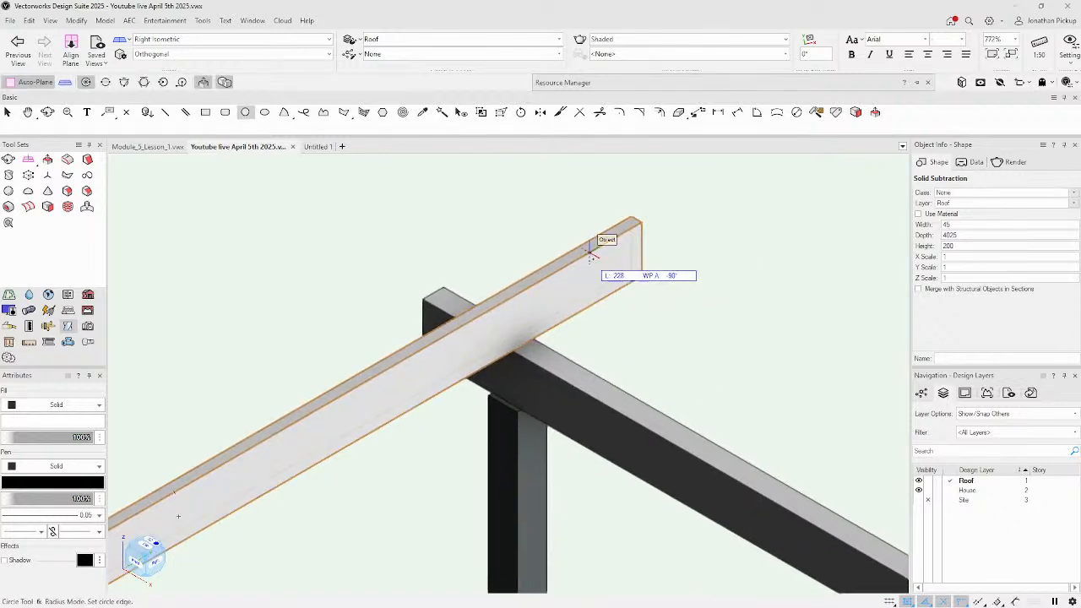
pyautogui.press('Escape')
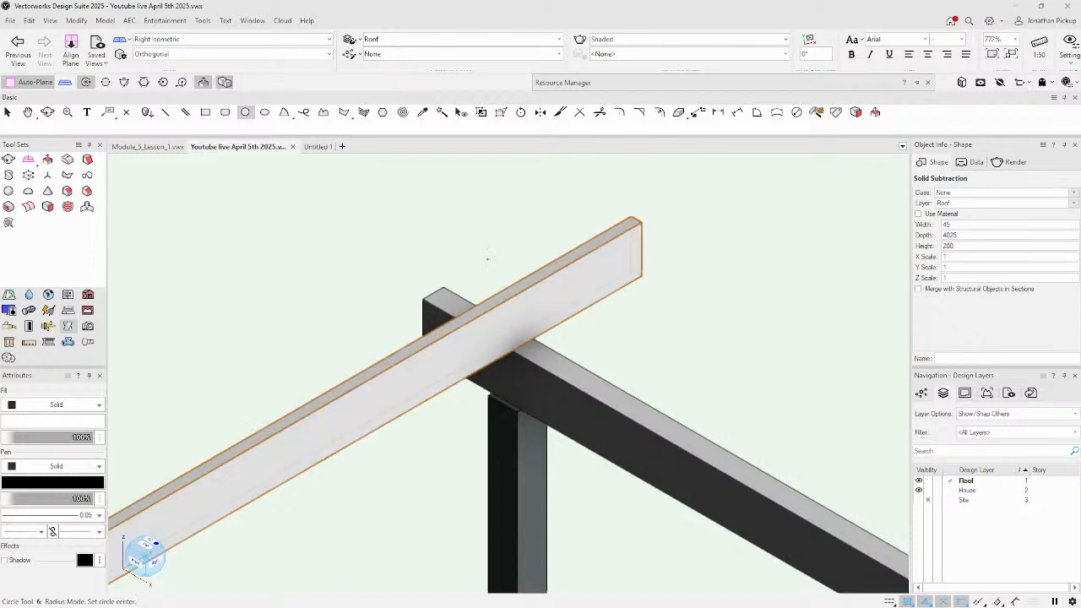
pyautogui.click(642, 276)
pyautogui.click(631, 282)
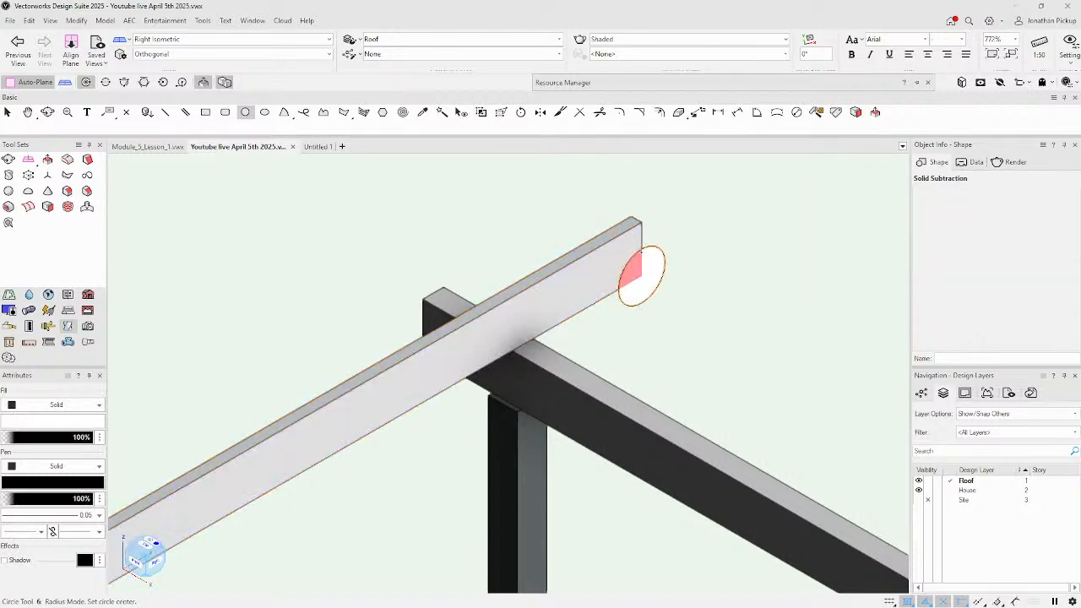
pyautogui.click(631, 283)
pyautogui.click(554, 247)
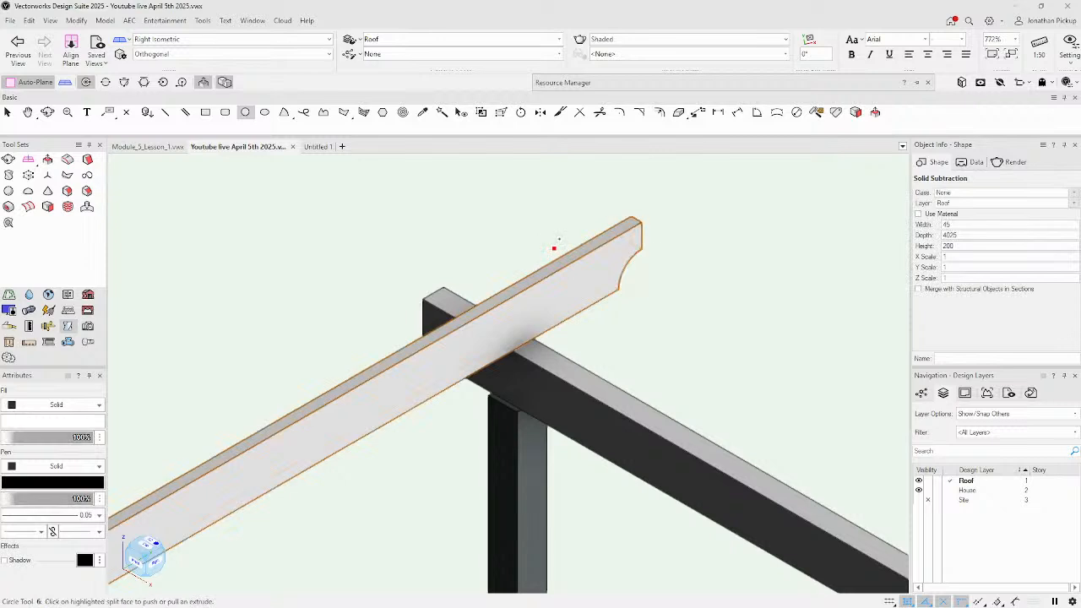
pyautogui.scroll(-4, 718, 335)
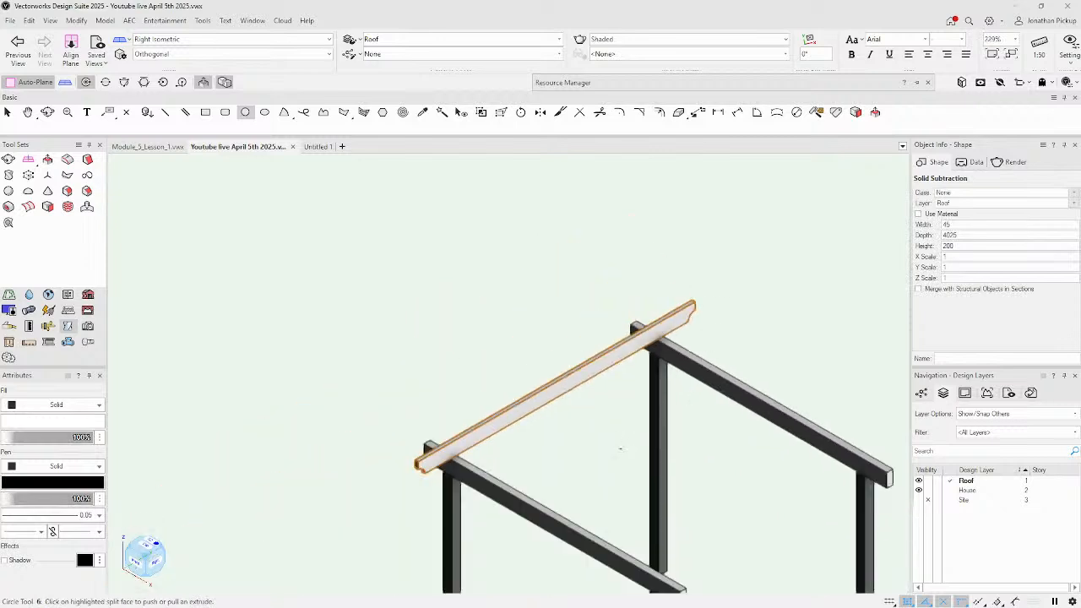
pyautogui.press('F5')
pyautogui.moveTo(523, 274); pyautogui.dragTo(412, 351, button='middle')
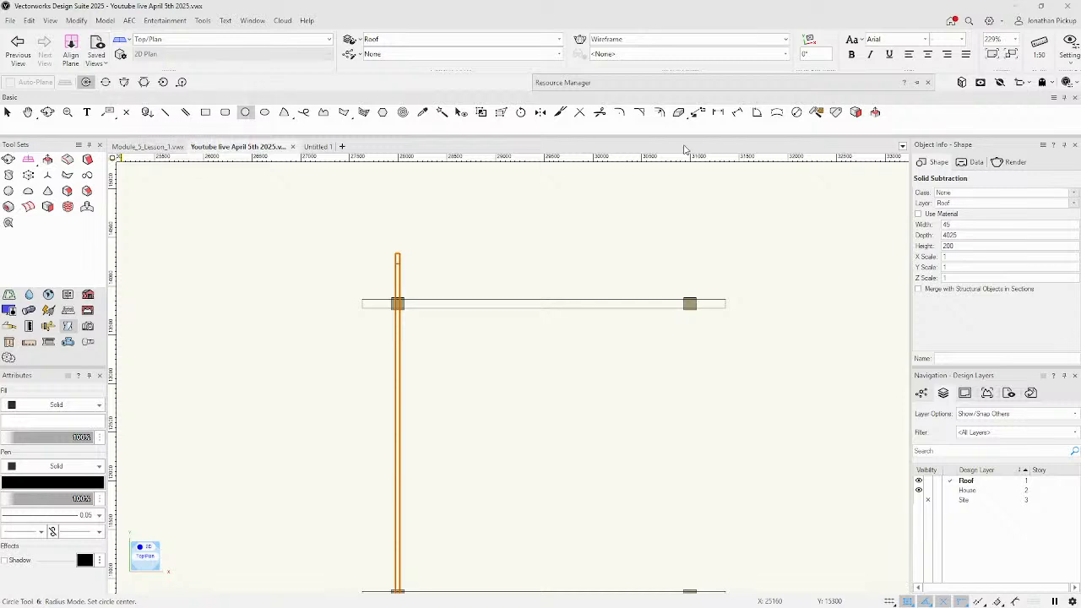
# Distribute 20 rafter copies from the rafter's insertion point to the far post, then orbit to review.
pyautogui.click(698, 112)
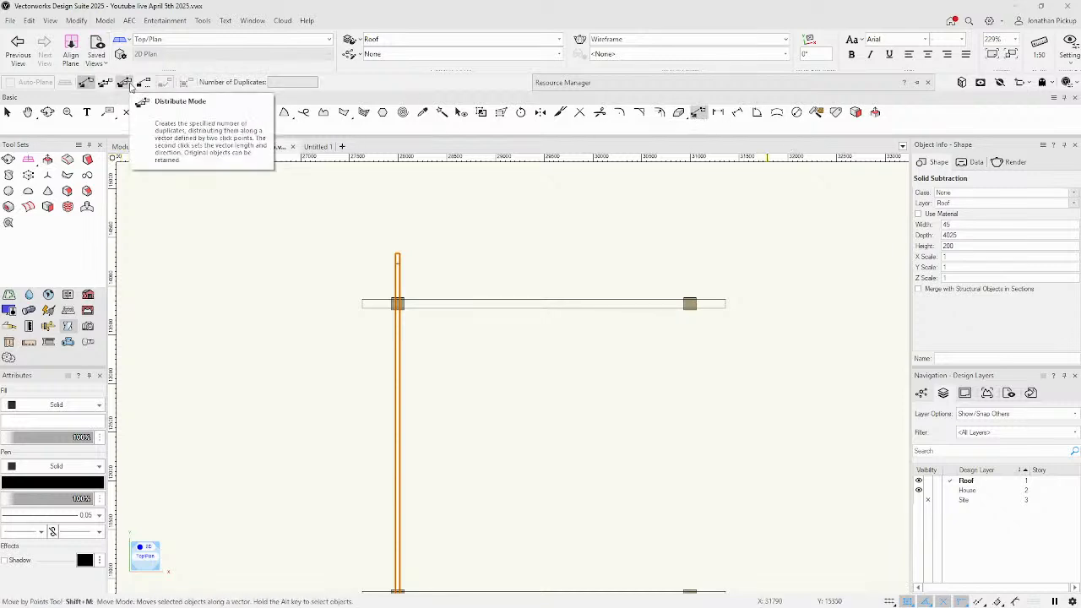
pyautogui.click(124, 82)
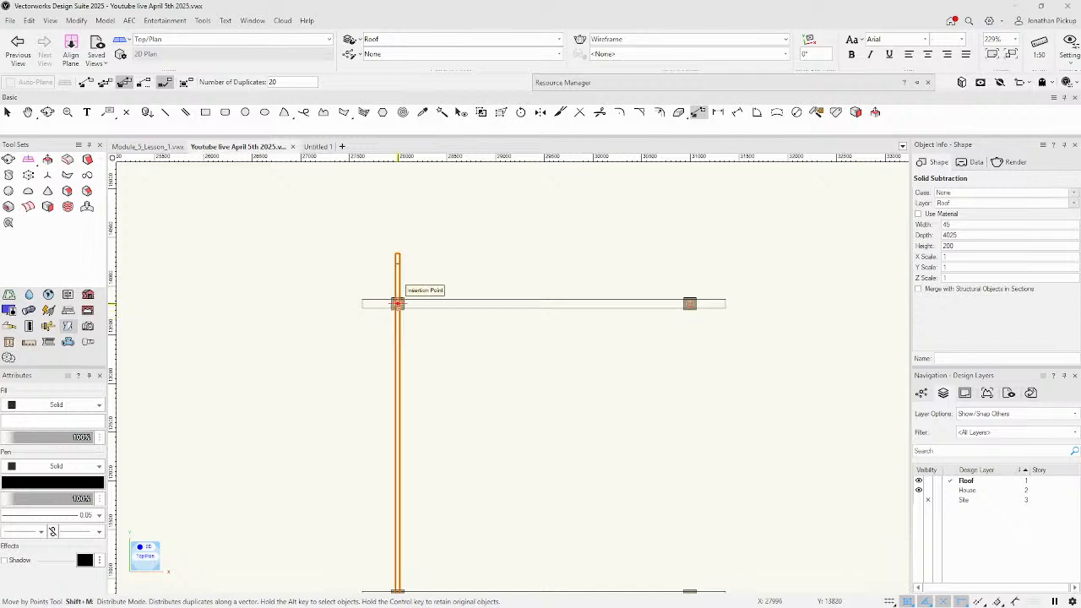
pyautogui.click(397, 304)
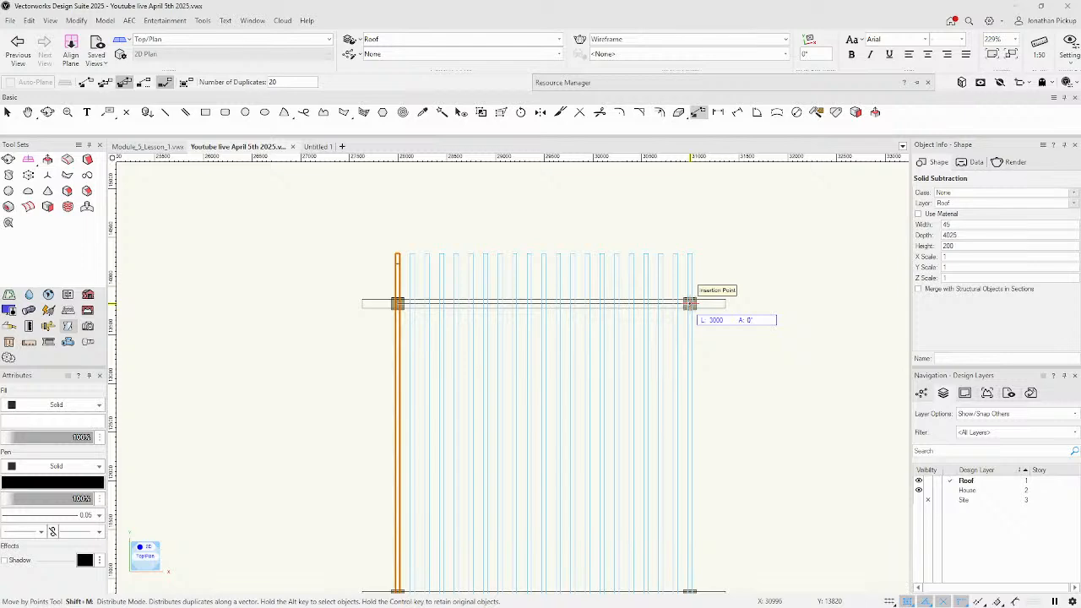
pyautogui.click(690, 303)
pyautogui.hotkey('shift', 'c')
pyautogui.moveTo(654, 445)
pyautogui.mouseDown()
pyautogui.moveTo(555, 375)
pyautogui.moveTo(447, 234)
pyautogui.moveTo(527, 499)
pyautogui.moveTo(513, 517)
pyautogui.mouseUp()
pyautogui.hotkey('shift', 'm')
pyautogui.scroll(4, 513, 521)
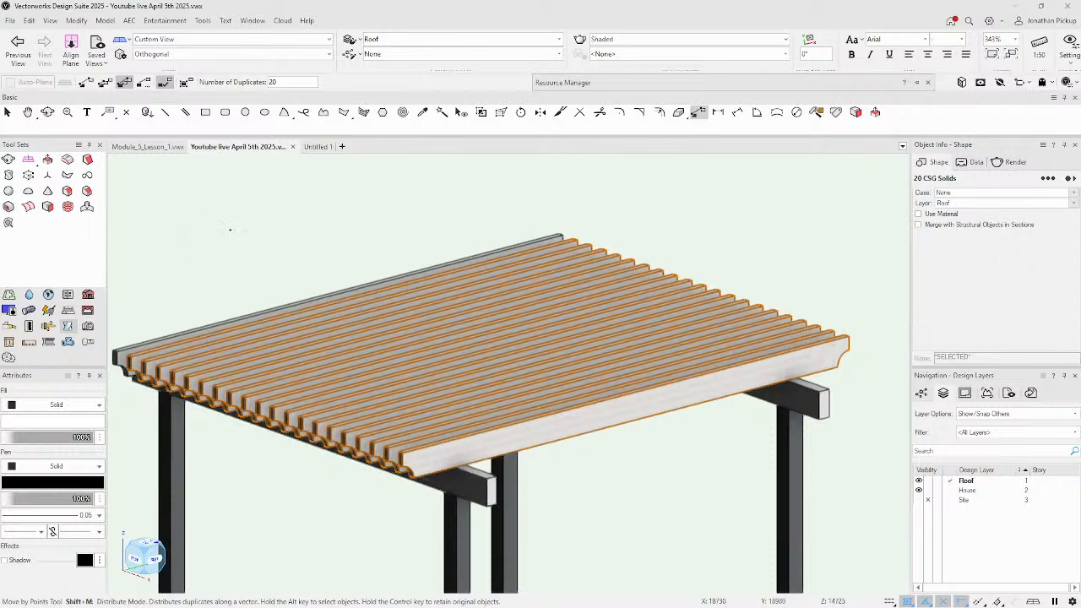
pyautogui.scroll(-4, 229, 230)
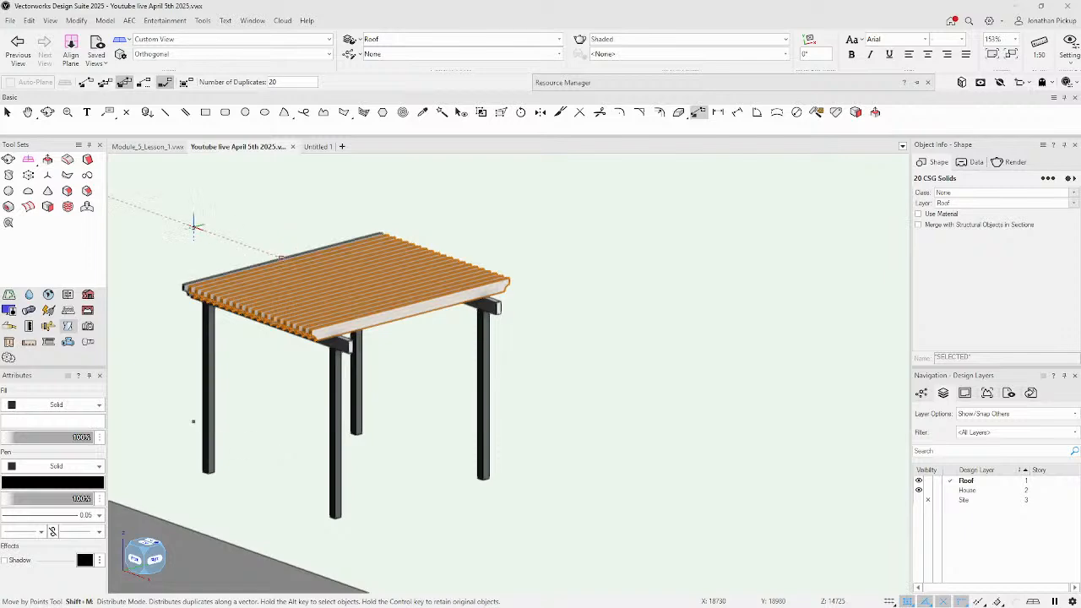
pyautogui.press('super+Tab')
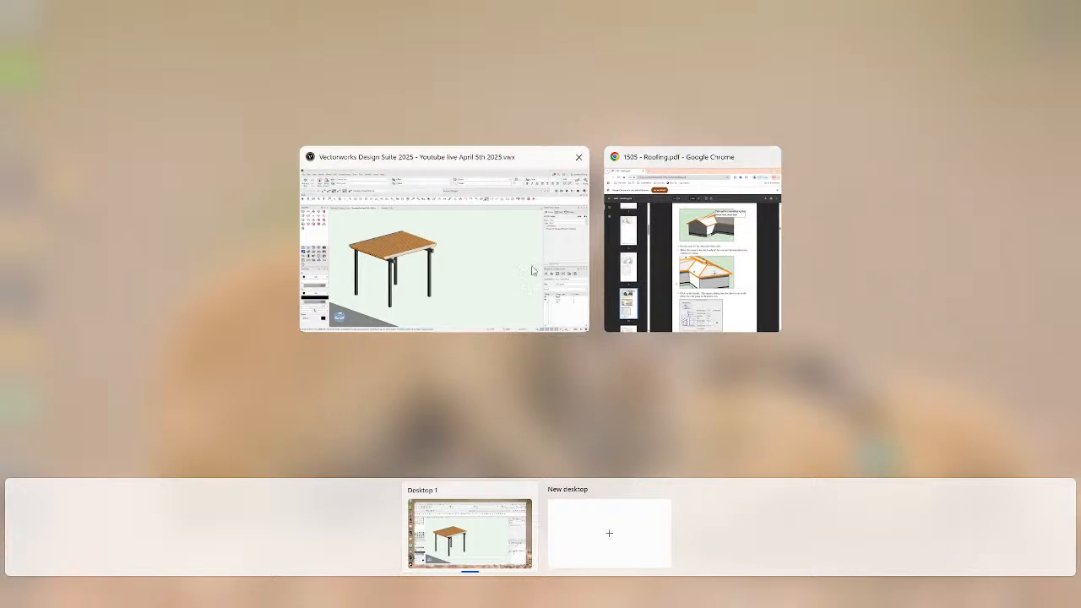
# Leave Task View and drag the Chrome window with Vectorworks Training Skool over the model.
pyautogui.press('super+Tab')
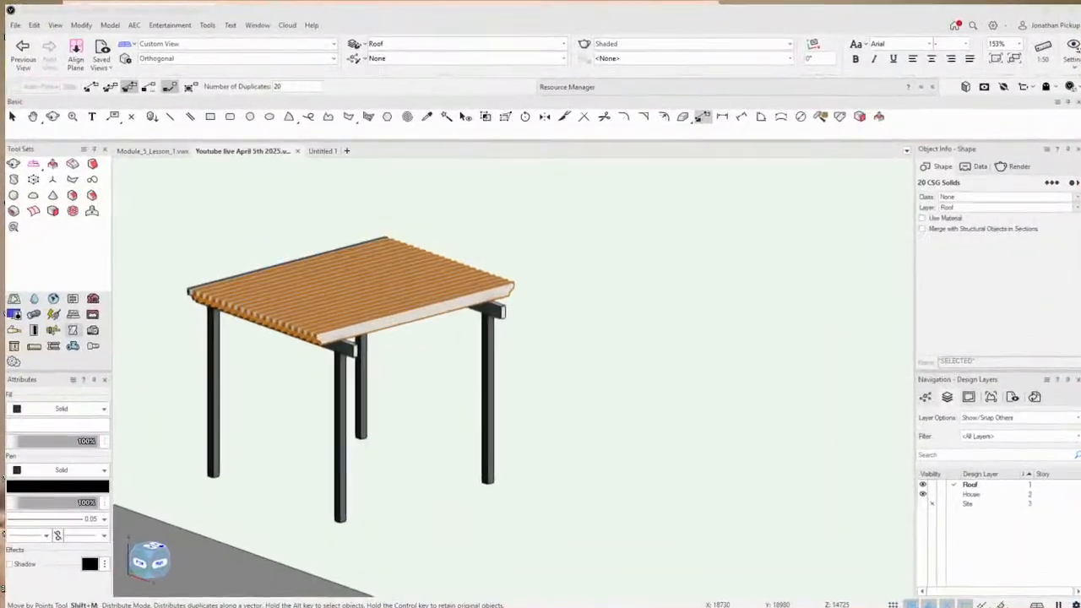
pyautogui.moveTo(0, 198); pyautogui.dragTo(265, 43)
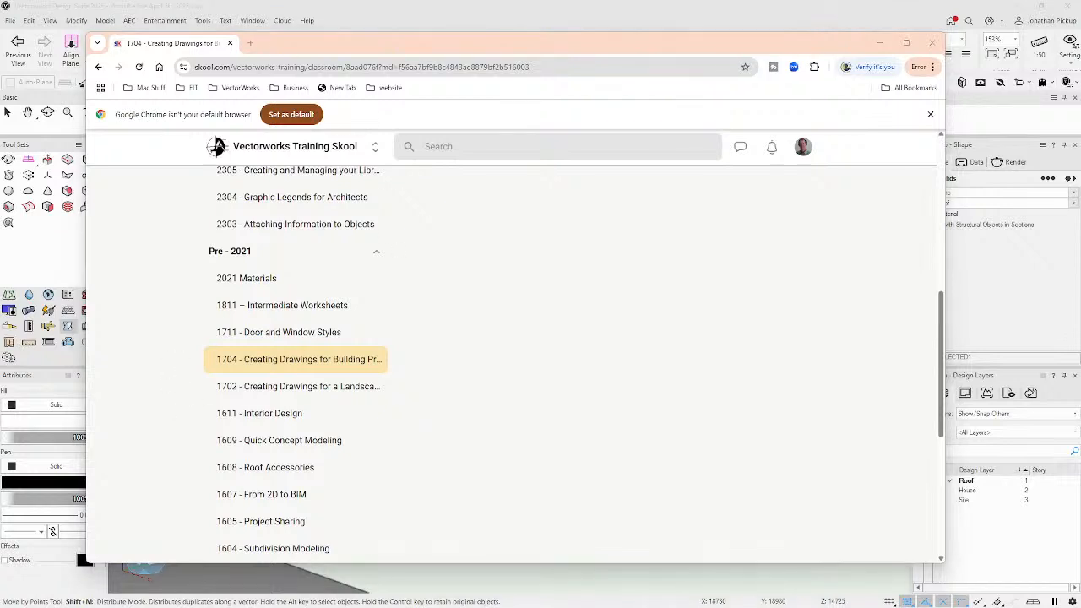
# Browse the Skool Community feed and Classroom courses, then show the April 2025 Calendar.
pyautogui.scroll(2, 590, 425)
pyautogui.scroll(6, 590, 425)
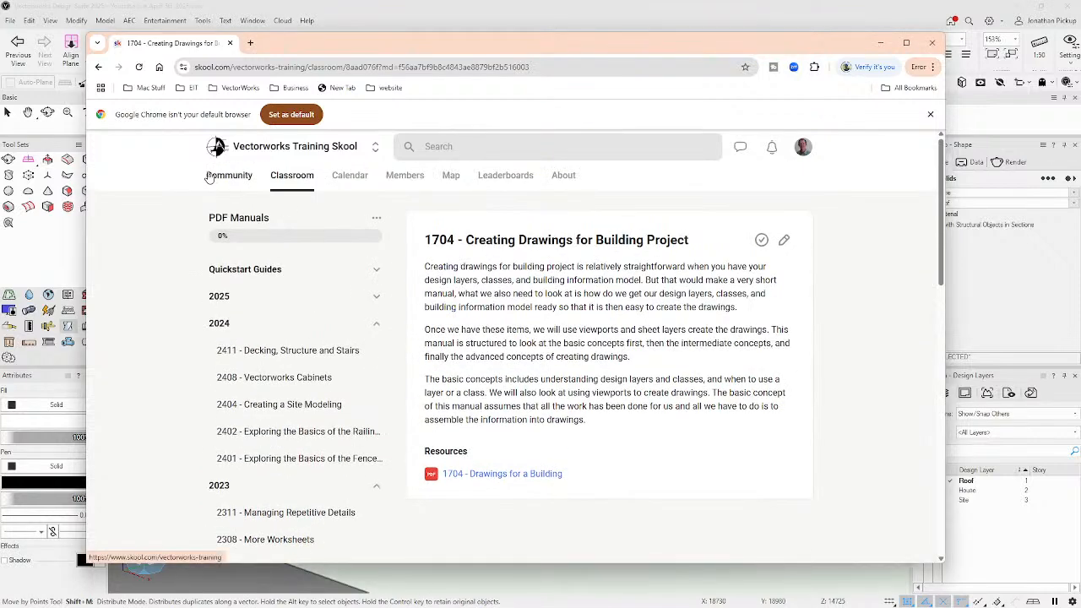
pyautogui.click(218, 179)
pyautogui.scroll(-1, 443, 355)
pyautogui.scroll(1, 430, 325)
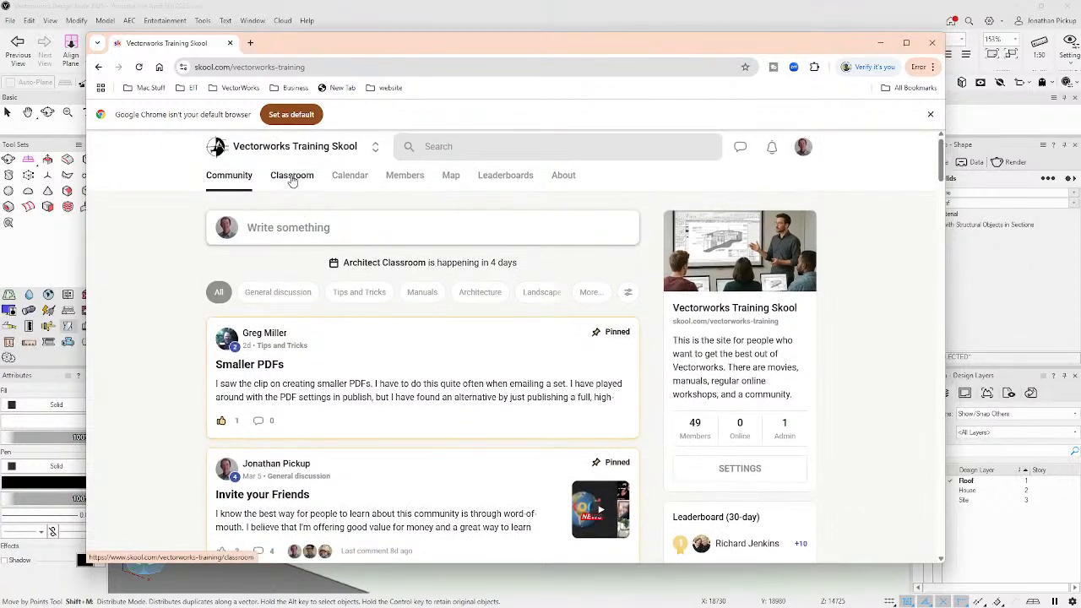
pyautogui.click(291, 177)
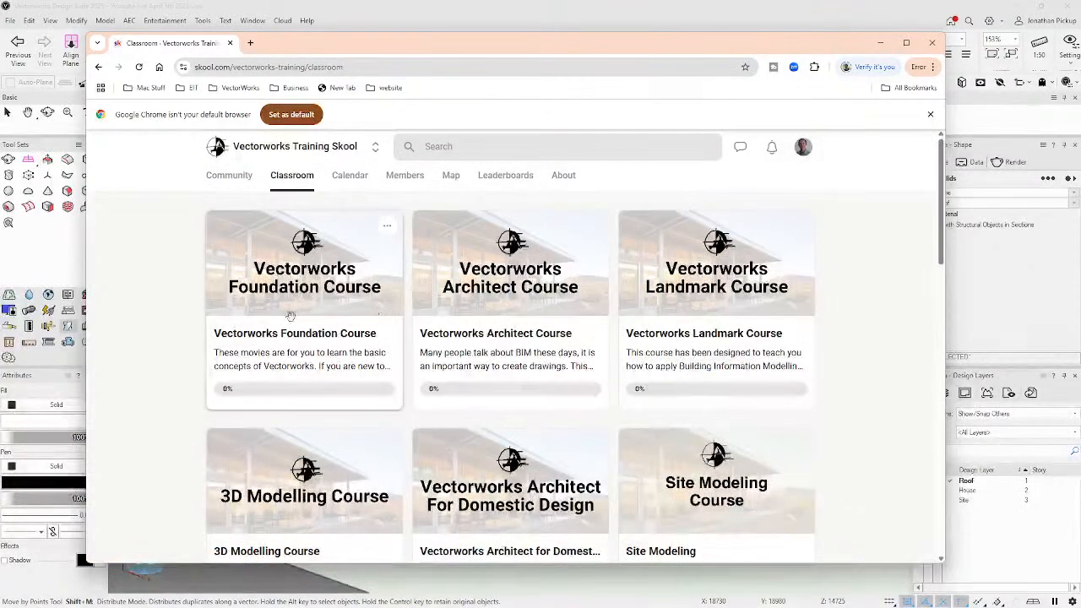
pyautogui.scroll(-3, 338, 321)
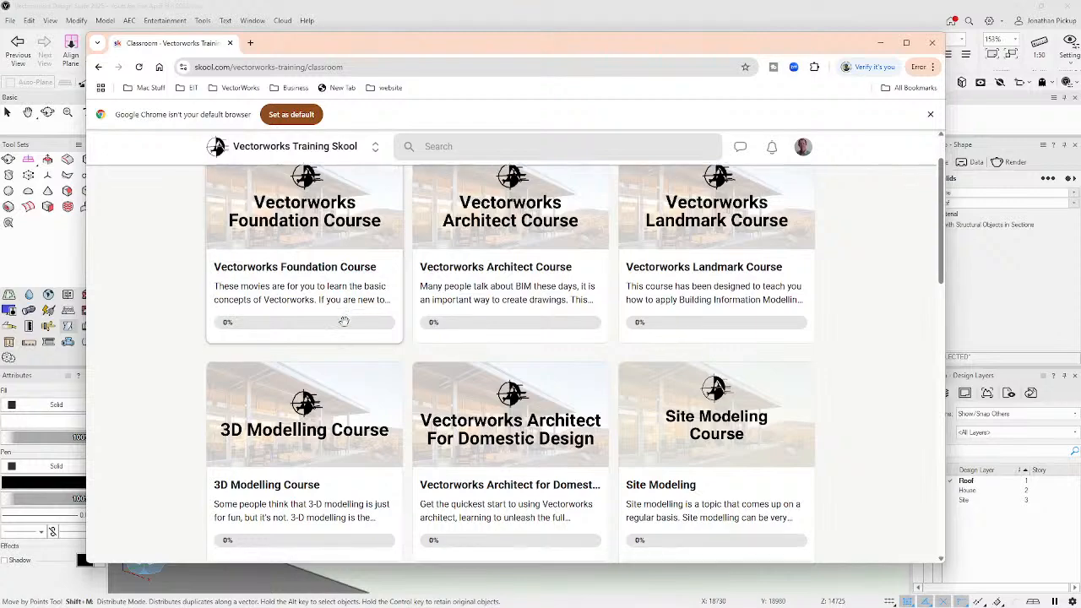
pyautogui.scroll(-5, 344, 322)
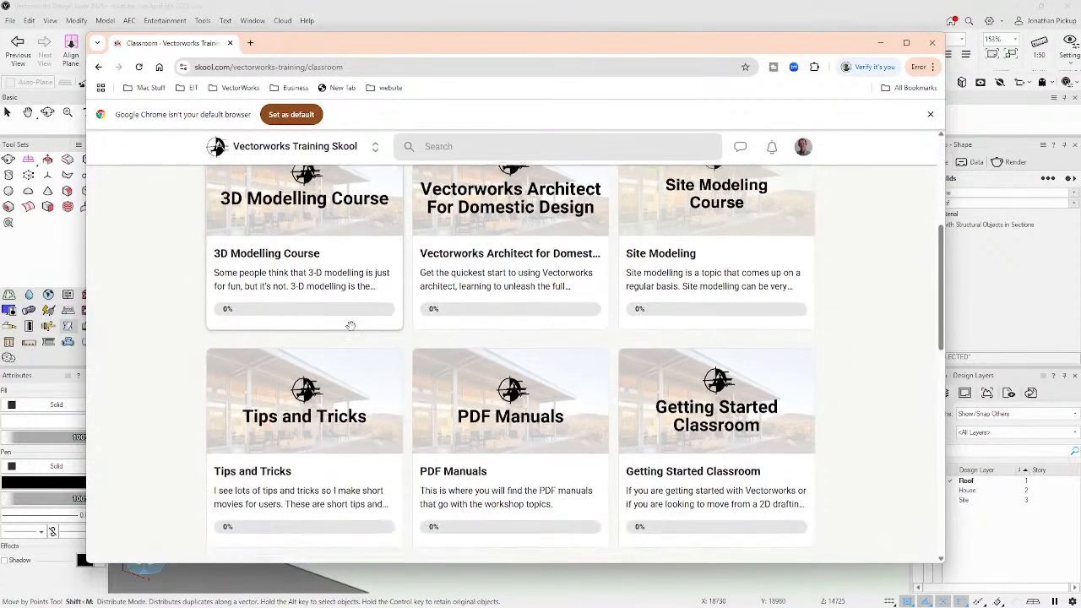
pyautogui.scroll(9, 351, 327)
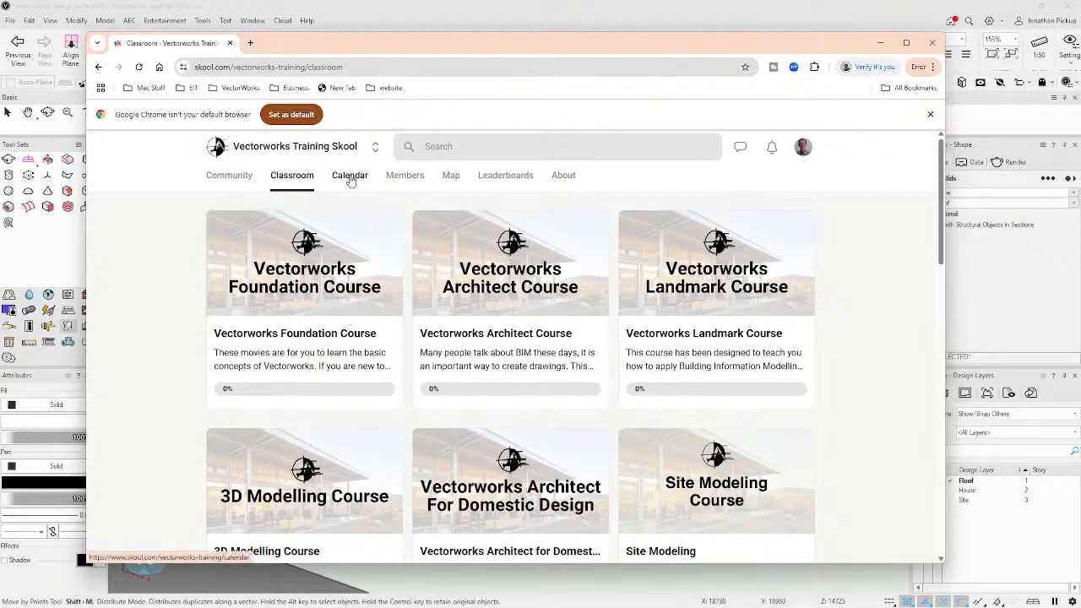
pyautogui.click(352, 181)
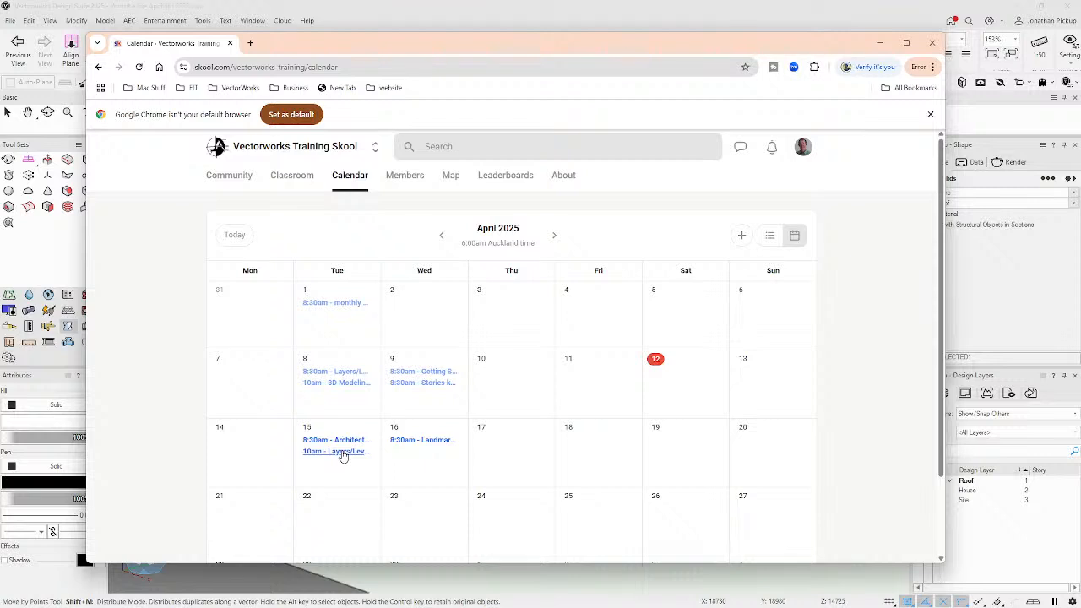
# Check the details of the 15 April 10am Layers/Levels/Stories event, then dismiss them.
pyautogui.click(342, 452)
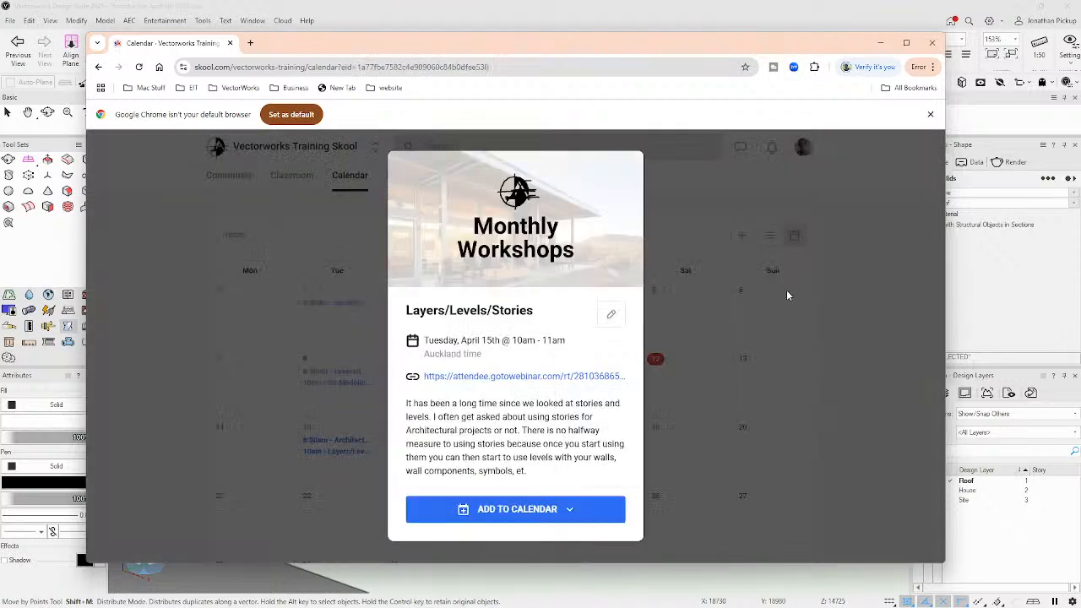
pyautogui.click(787, 291)
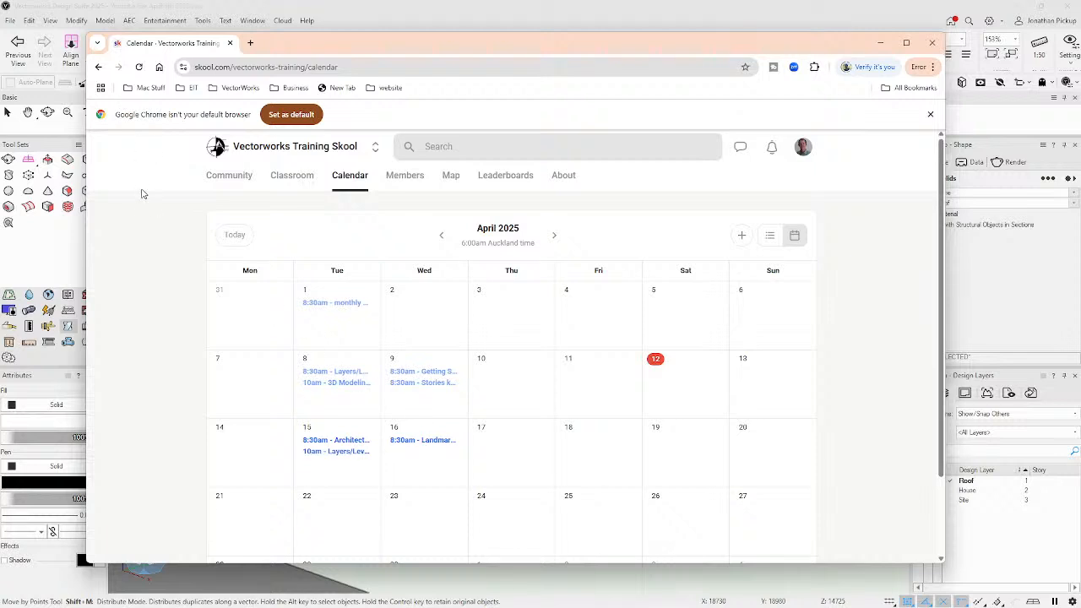
pyautogui.scroll(-1, 144, 194)
pyautogui.scroll(2, 226, 193)
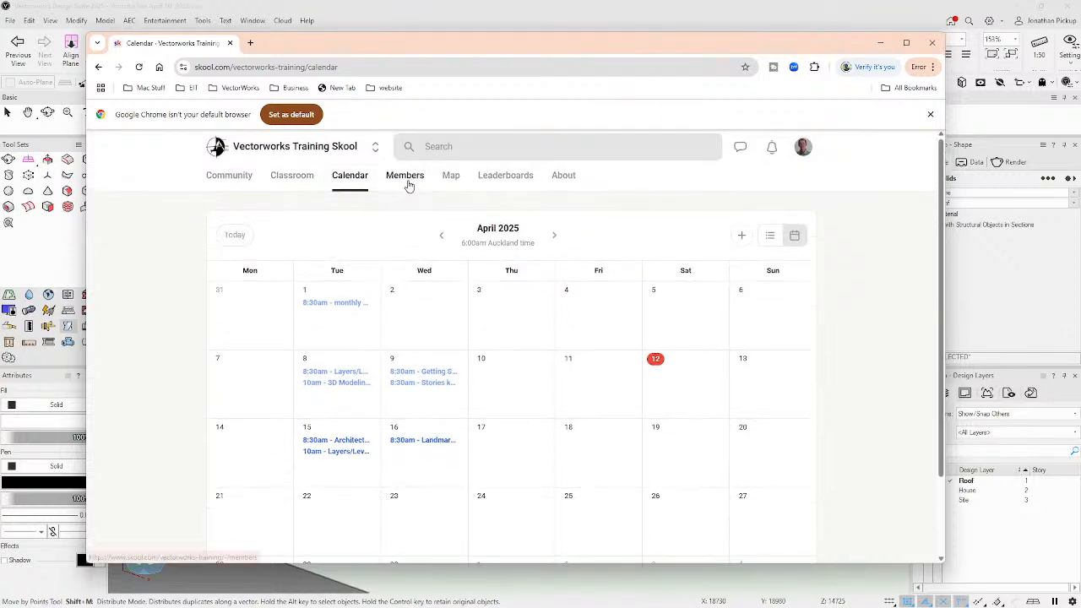
# Go back to the Classroom course list, scrolled down to the PDF Manuals course.
pyautogui.click(283, 178)
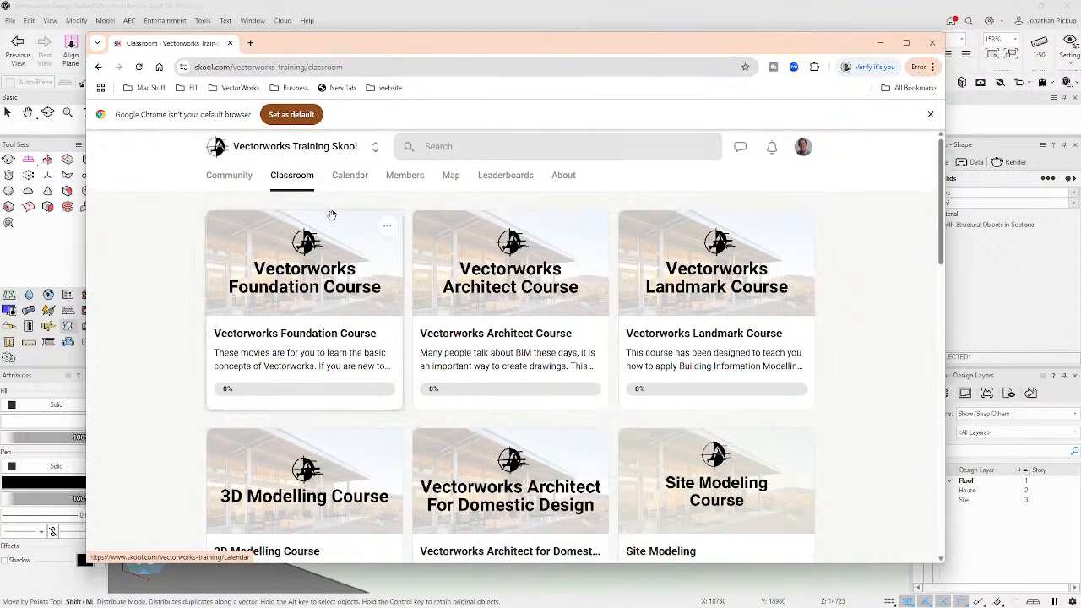
pyautogui.scroll(-3, 334, 307)
pyautogui.scroll(-4, 335, 307)
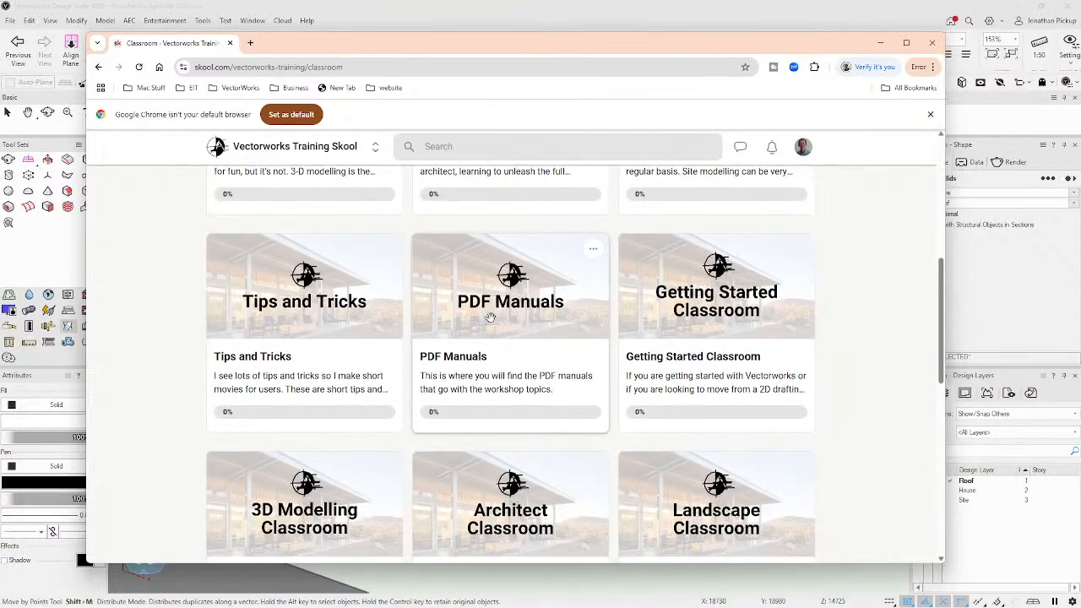
# In PDF Manuals, preview the 1505 - Roofs PDF, then open 2025's 2504 - Stories, Layers, and Levels.
pyautogui.click(456, 321)
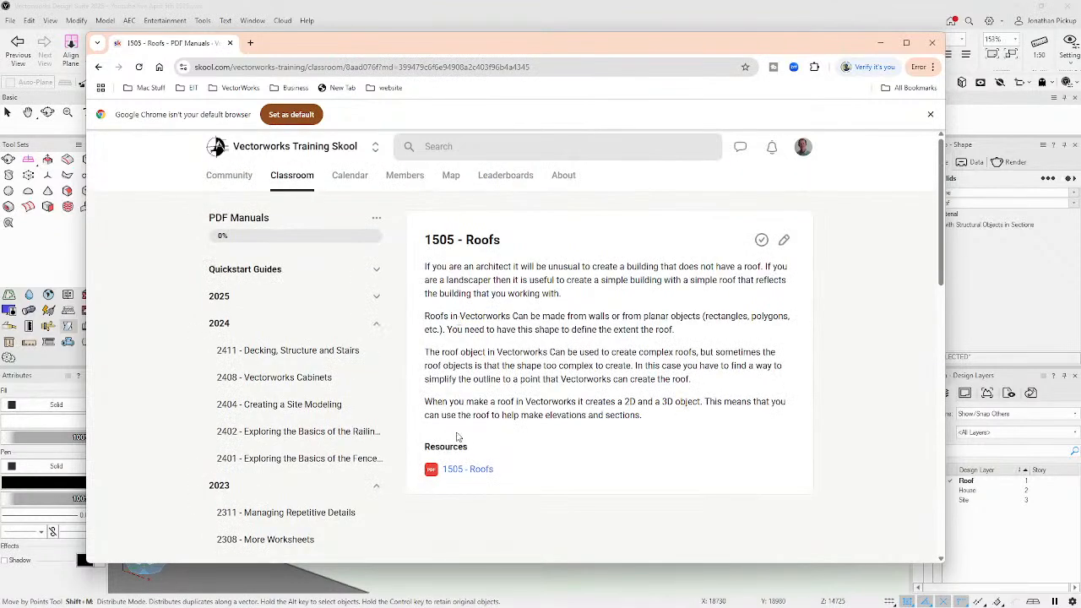
pyautogui.click(467, 471)
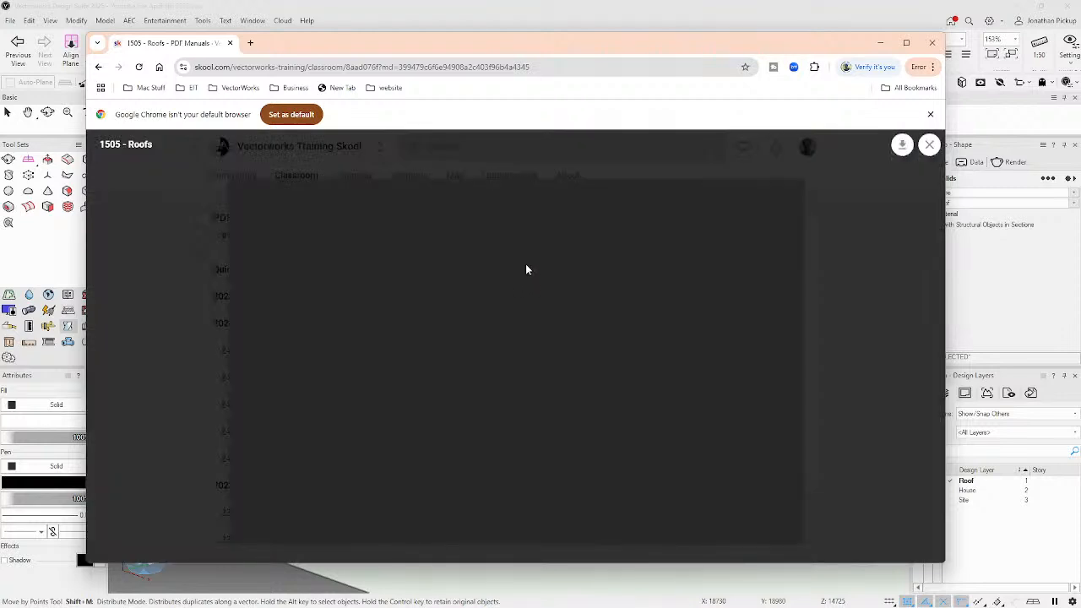
pyautogui.click(929, 144)
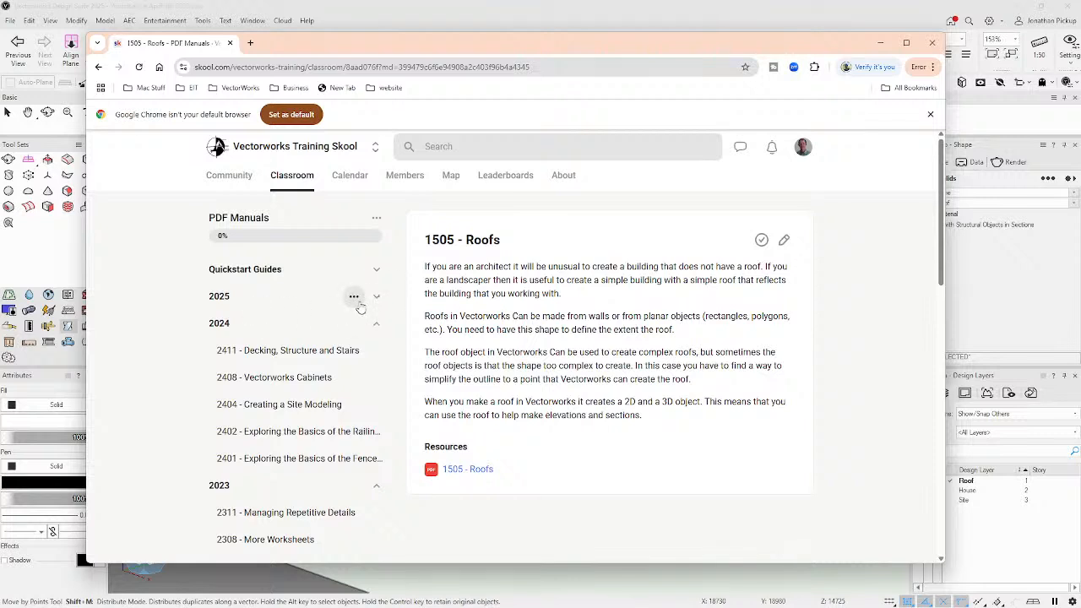
pyautogui.click(373, 296)
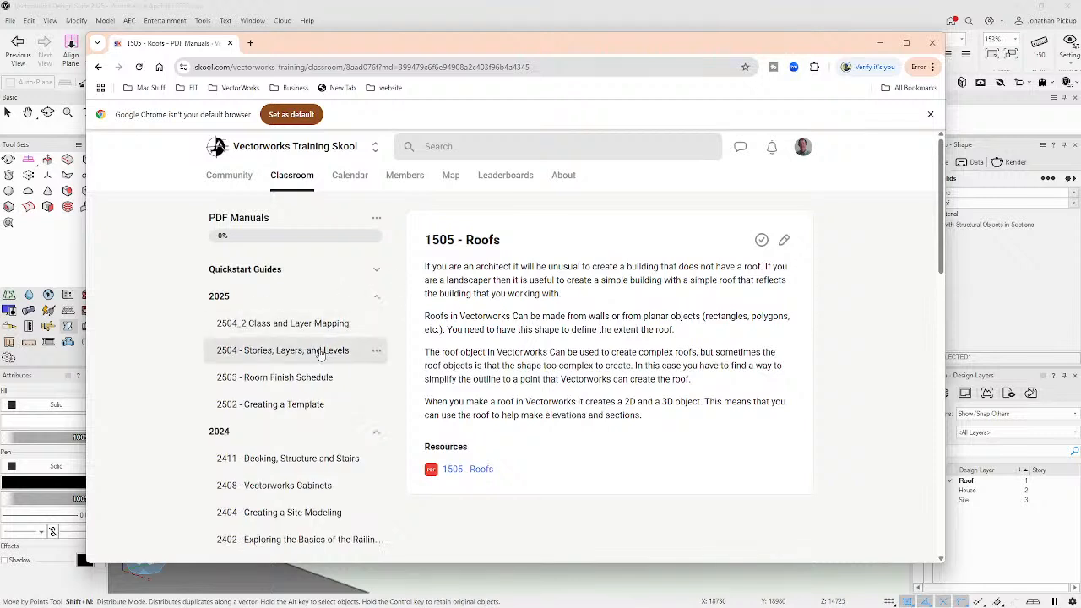
pyautogui.click(274, 360)
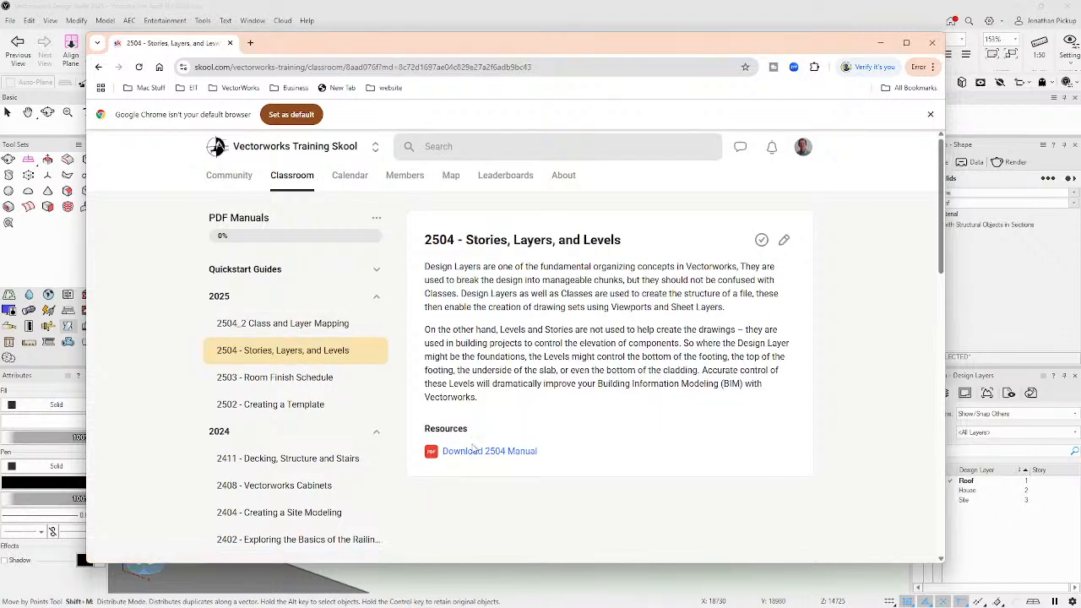